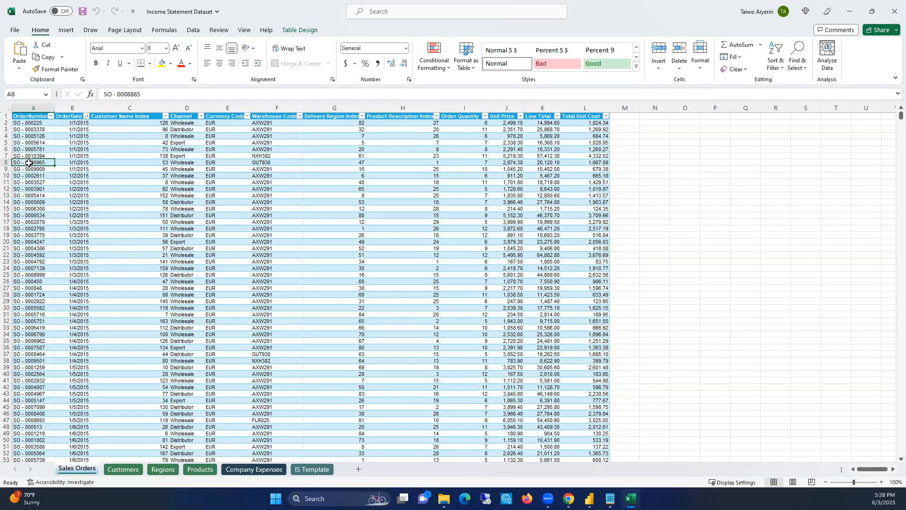
Auto-fit the width of the OrderNumber column on the Sales Orders sheet
{"action": "left_click", "coordinate": [47, 221]}
{"action": "left_click", "coordinate": [48, 288]}
{"action": "left_click_drag", "start_coordinate": [41, 246], "coordinate": [41, 235]}
{"action": "left_click", "coordinate": [38, 224]}
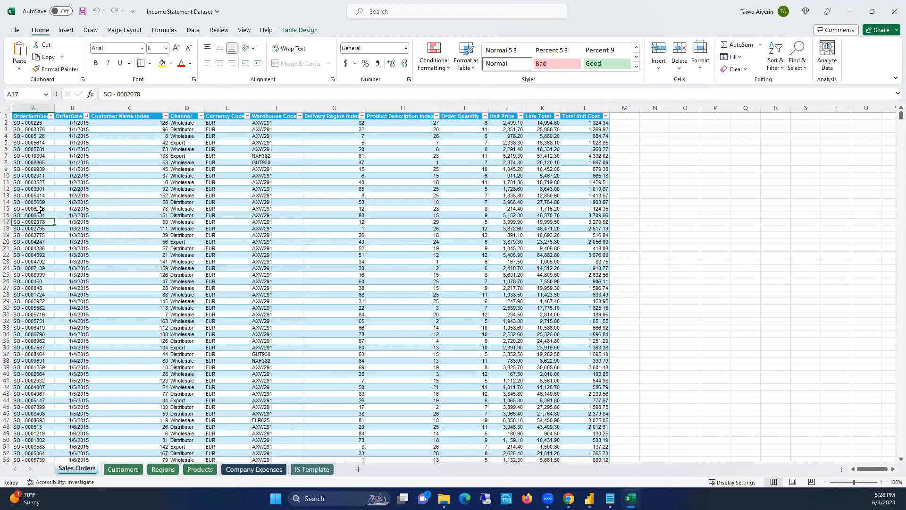
{"action": "left_click", "coordinate": [36, 176]}
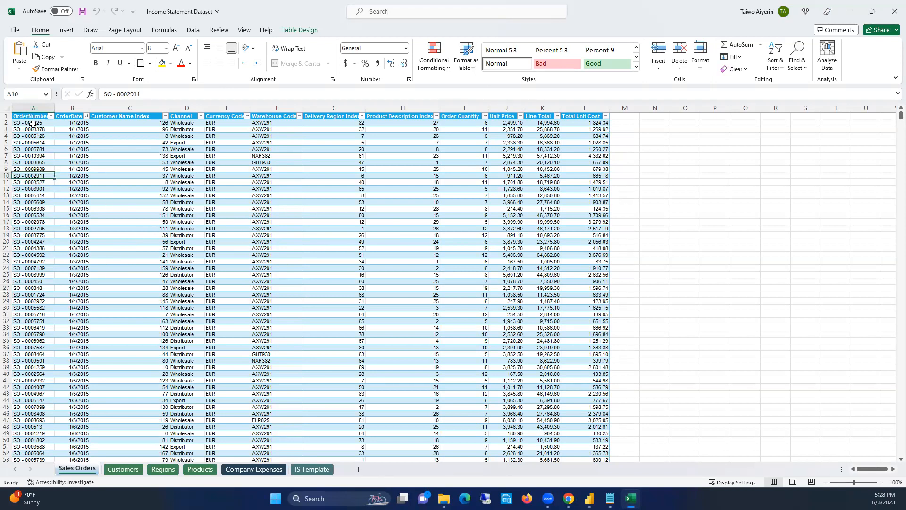
{"action": "double_click", "coordinate": [54, 108]}
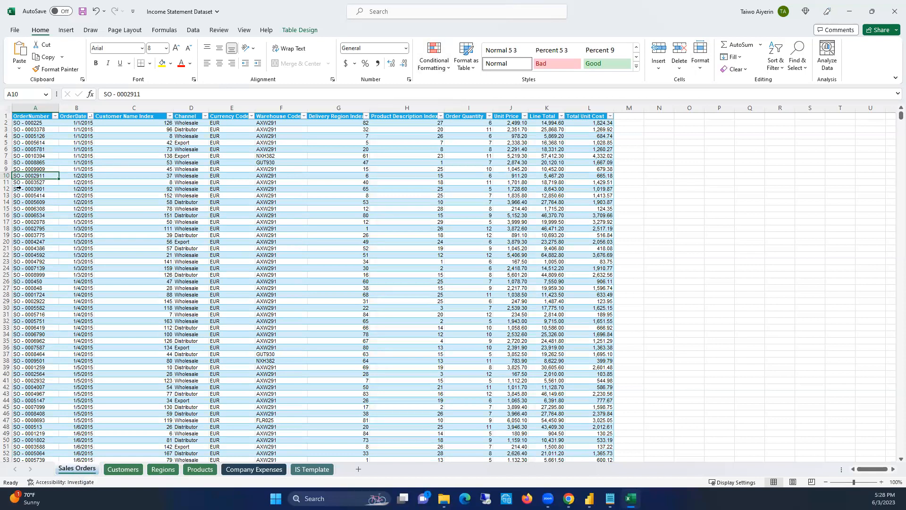
Examine the OrderNumber, OrderDate, Customer Name Index and Channel columns of the sales orders table
{"action": "key", "text": "Down"}
{"action": "key", "text": "Down"}
{"action": "key", "text": "Down"}
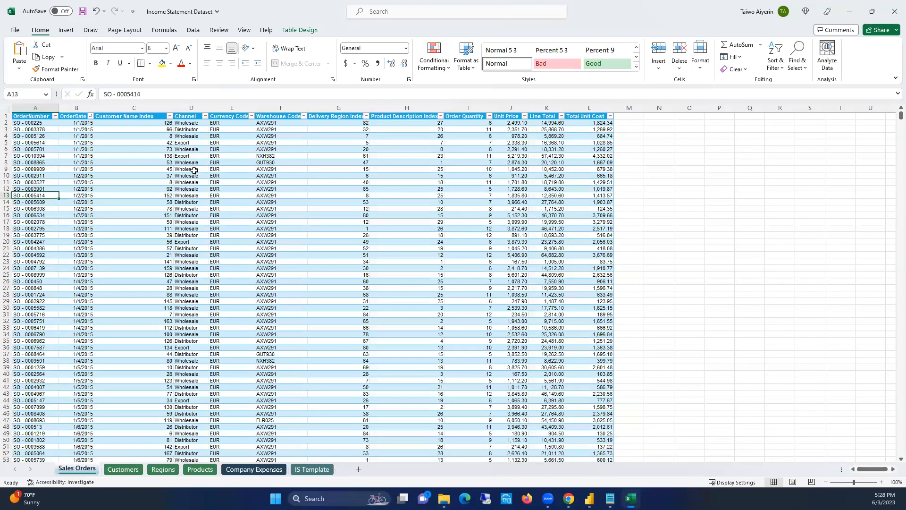
{"action": "left_click", "coordinate": [191, 169]}
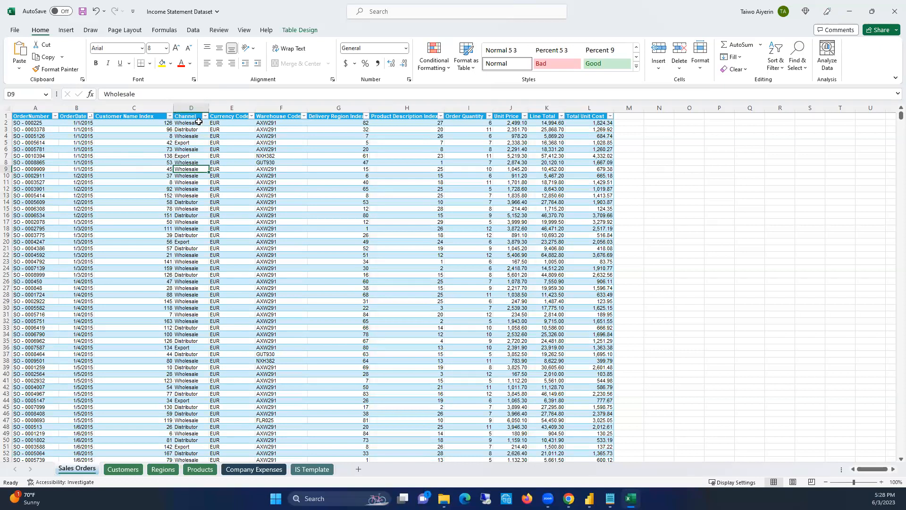
{"action": "left_click", "coordinate": [34, 109]}
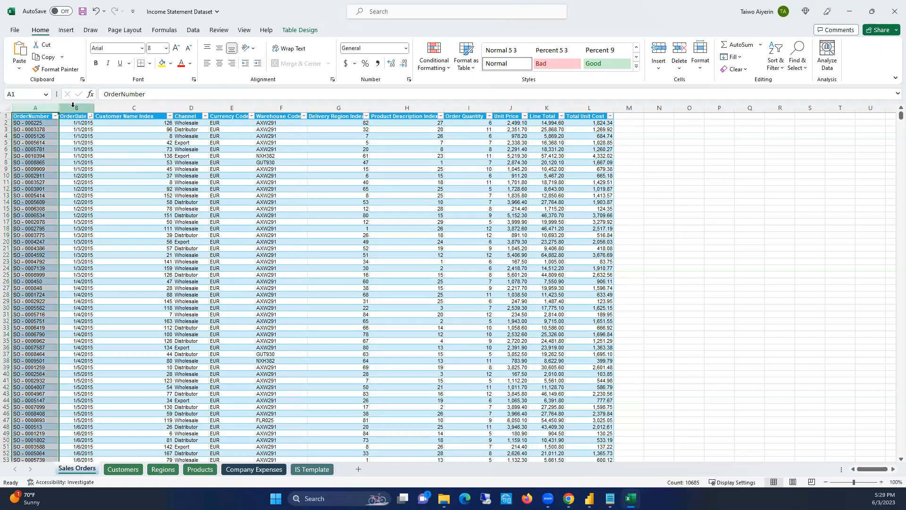
{"action": "left_click", "coordinate": [73, 104]}
{"action": "left_click", "coordinate": [32, 135]}
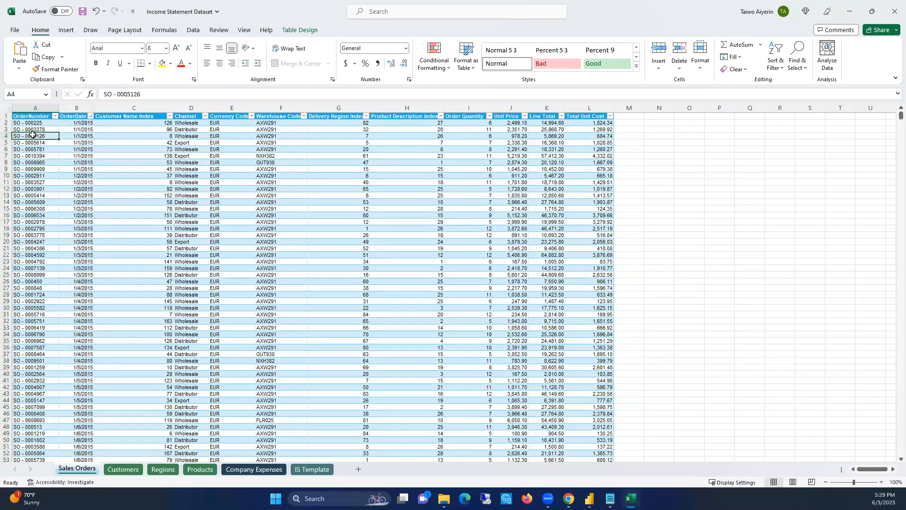
{"action": "left_click", "coordinate": [140, 109]}
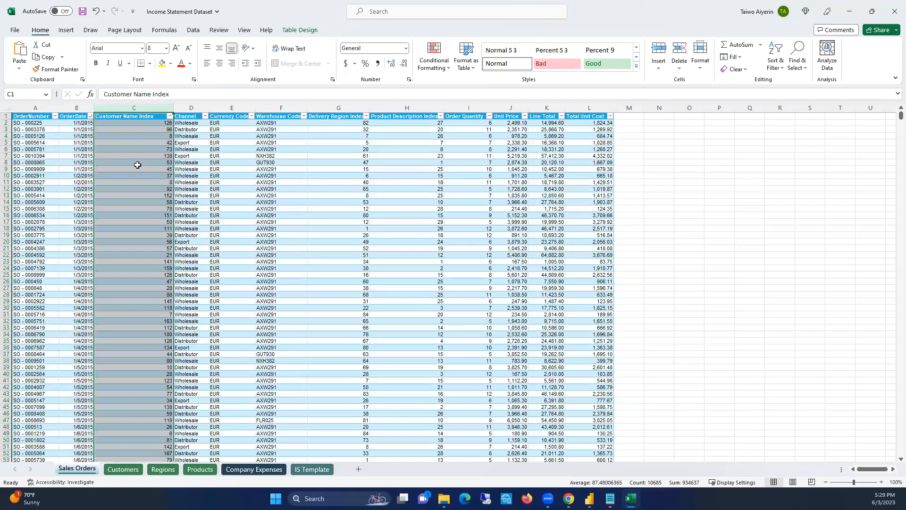
{"action": "left_click", "coordinate": [143, 156]}
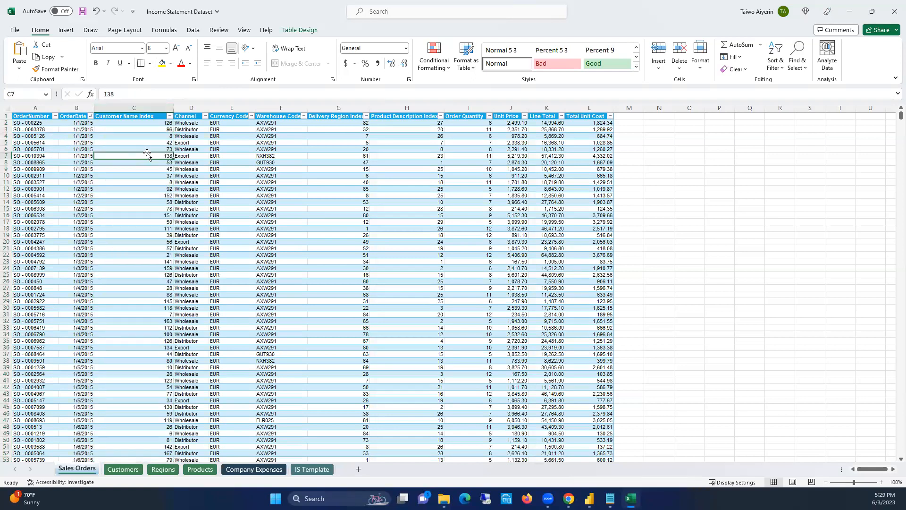
{"action": "left_click", "coordinate": [133, 105]}
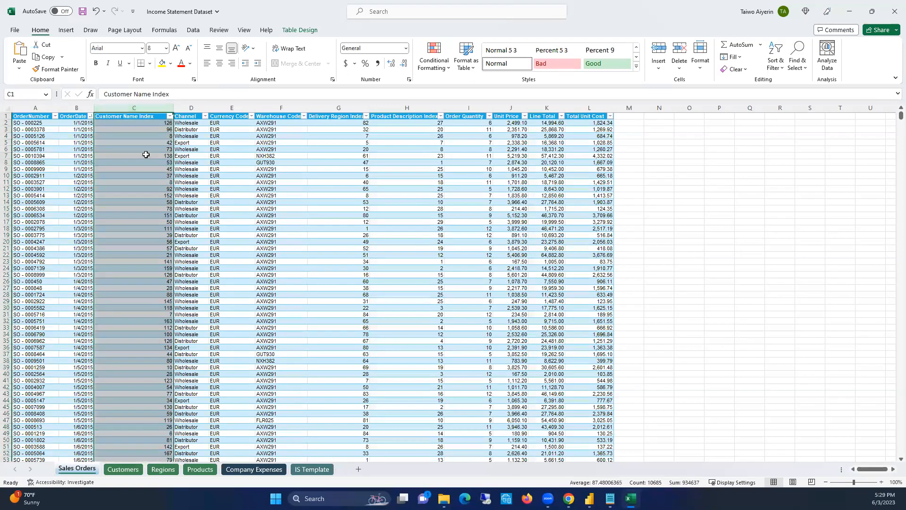
{"action": "left_click", "coordinate": [7, 148]}
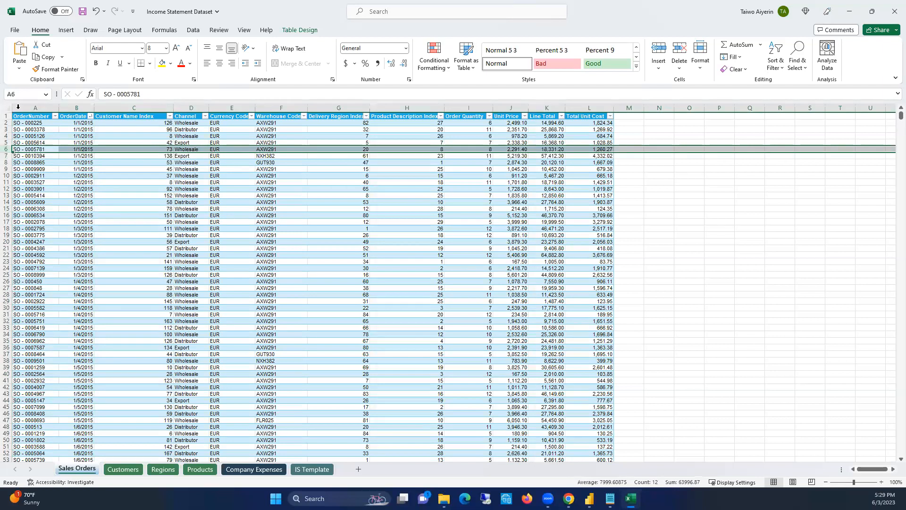
{"action": "left_click", "coordinate": [141, 136]}
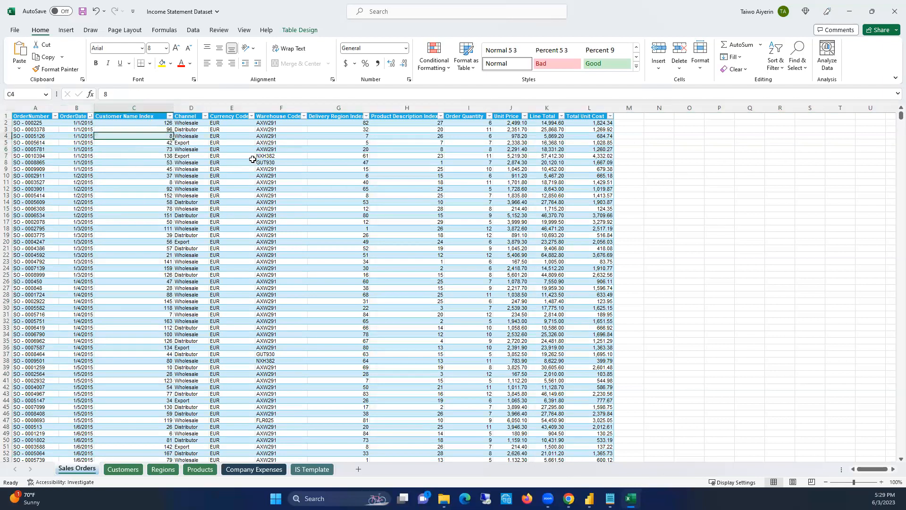
{"action": "left_click", "coordinate": [192, 136]}
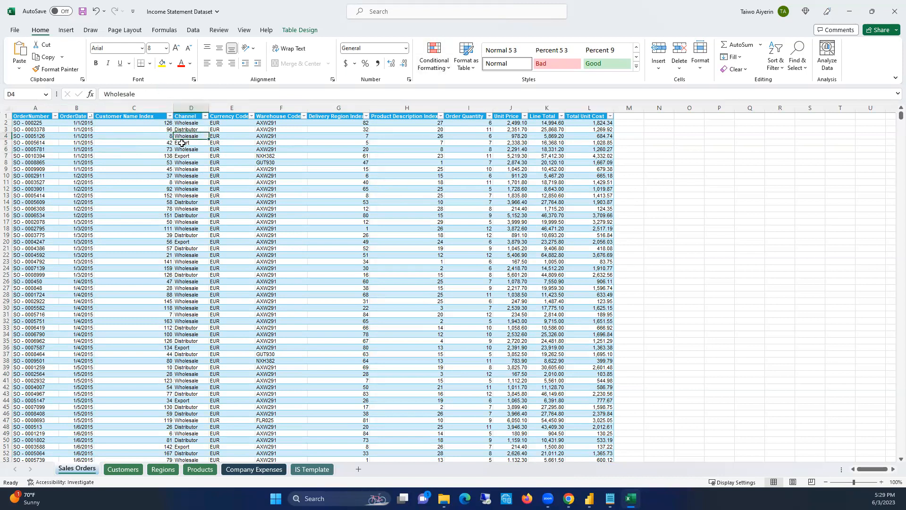
Auto-fit the widths of the Currency Code and Delivery Region Index columns in the sales orders table
{"action": "left_click", "coordinate": [231, 131]}
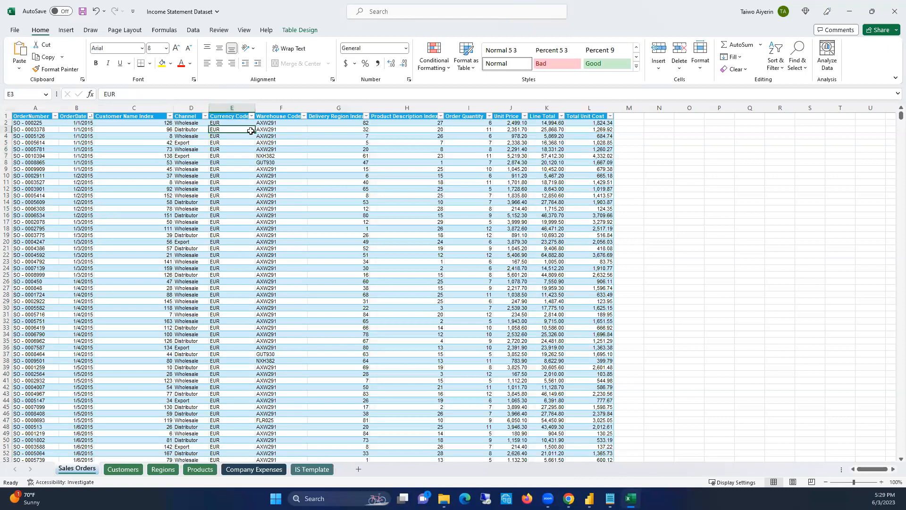
{"action": "double_click", "coordinate": [256, 106]}
{"action": "left_click", "coordinate": [288, 137]}
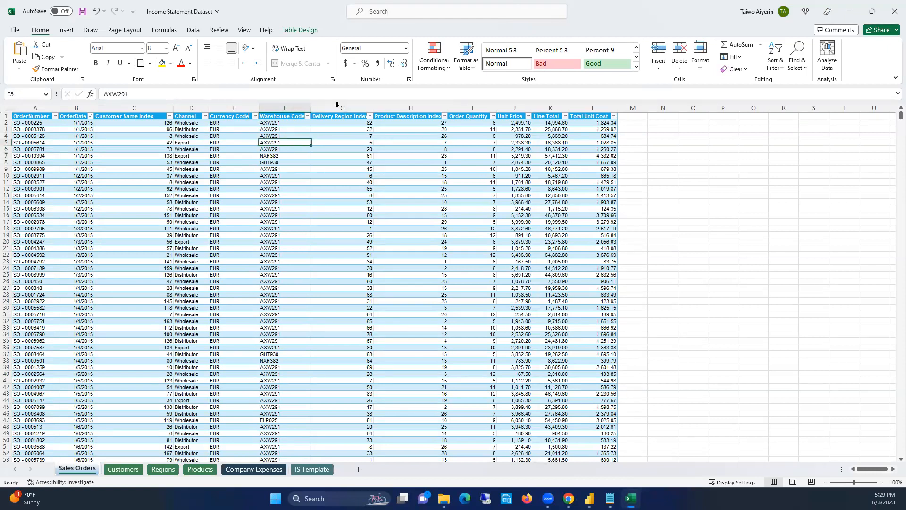
{"action": "left_click", "coordinate": [350, 136]}
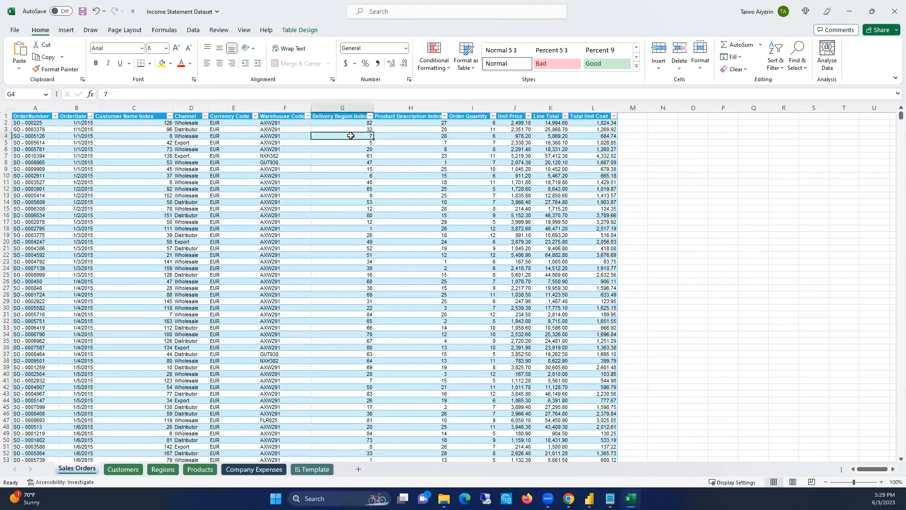
{"action": "double_click", "coordinate": [374, 112]}
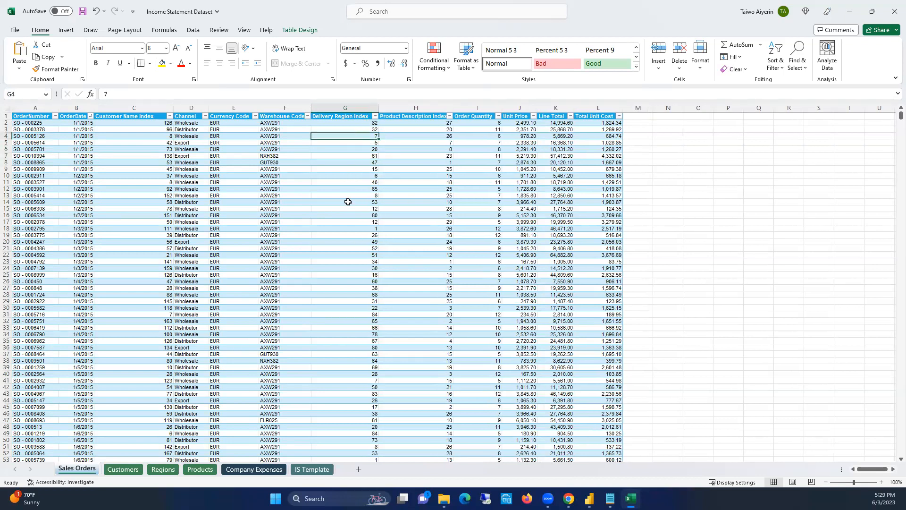
Examine the delivery region, product description, order quantity, unit price, line total and total unit cost columns of the sales orders
{"action": "left_click", "coordinate": [367, 169]}
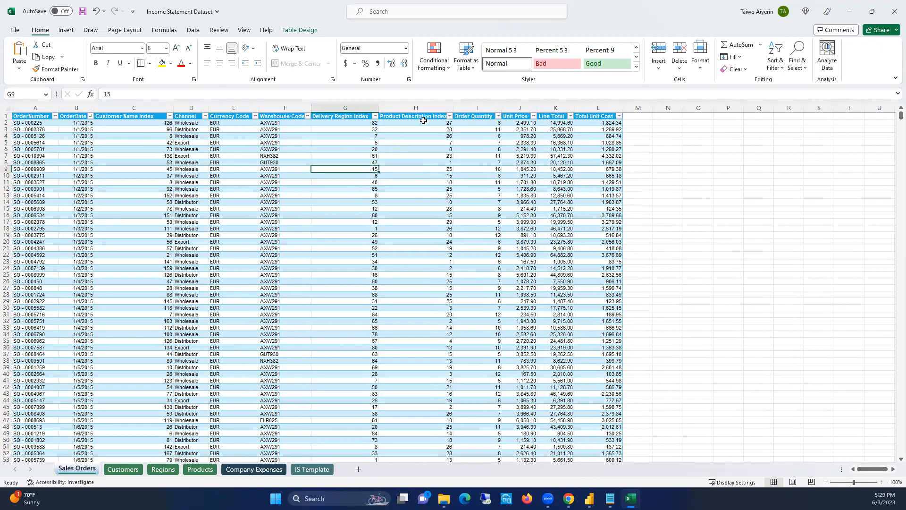
{"action": "left_click", "coordinate": [419, 142]}
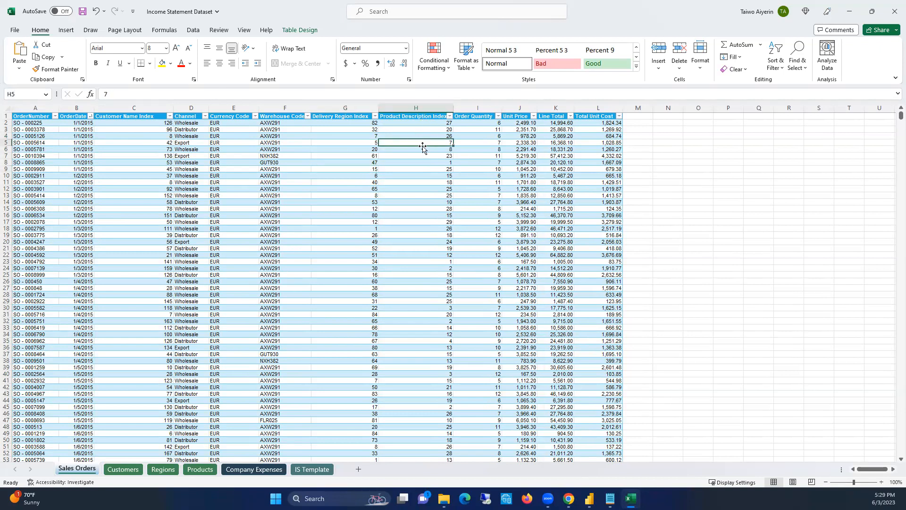
{"action": "left_click", "coordinate": [431, 169]}
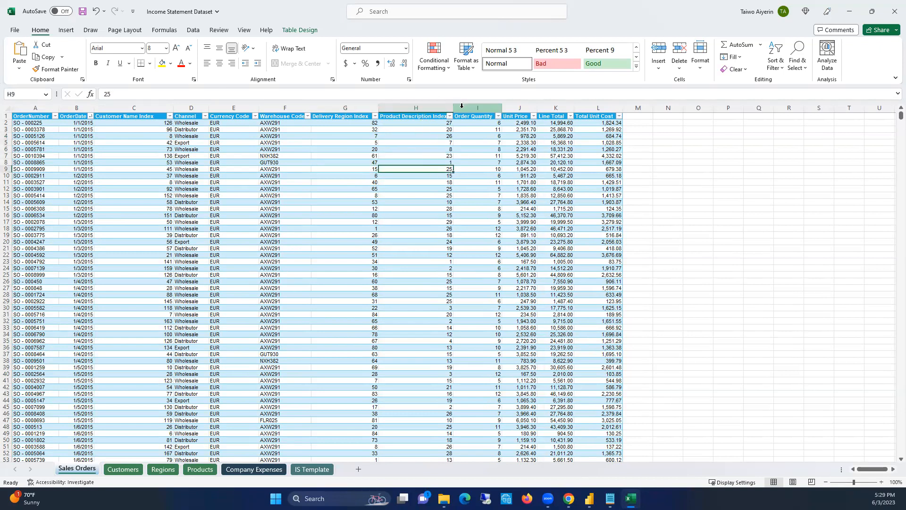
{"action": "left_click", "coordinate": [446, 150]}
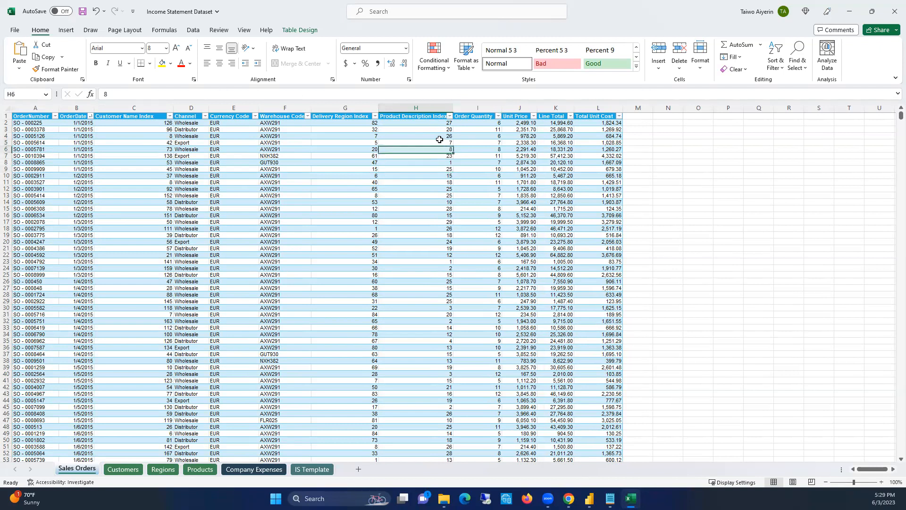
{"action": "left_click", "coordinate": [427, 175]}
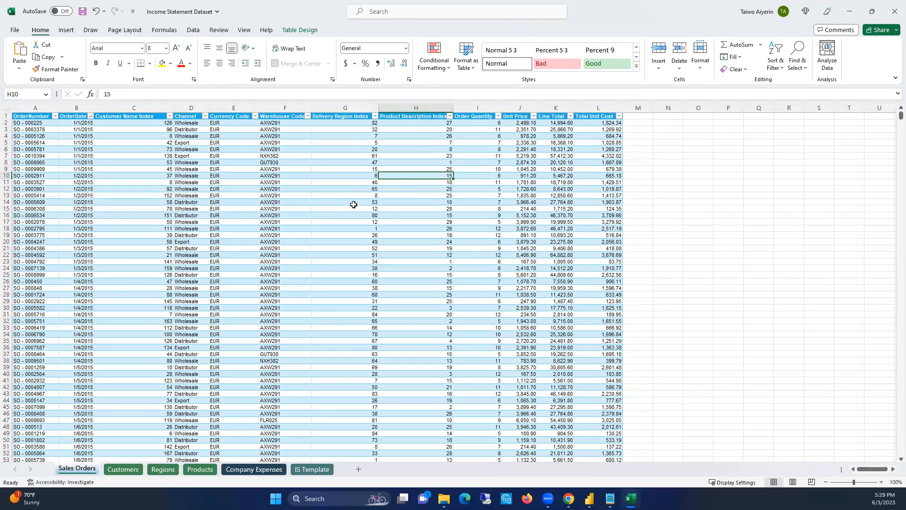
{"action": "left_click", "coordinate": [418, 202]}
{"action": "left_click", "coordinate": [422, 149]}
{"action": "left_click", "coordinate": [420, 196]}
{"action": "left_click", "coordinate": [423, 222]}
{"action": "left_click", "coordinate": [491, 161]}
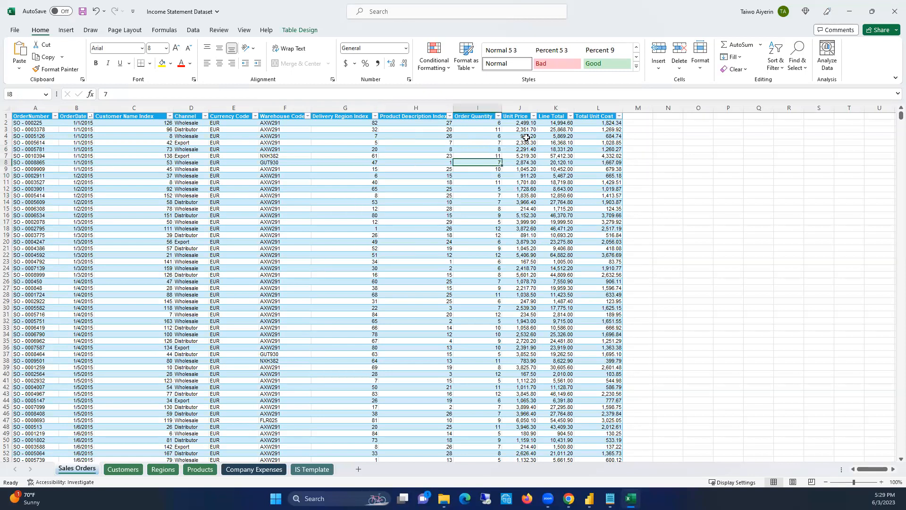
{"action": "left_click", "coordinate": [524, 143]}
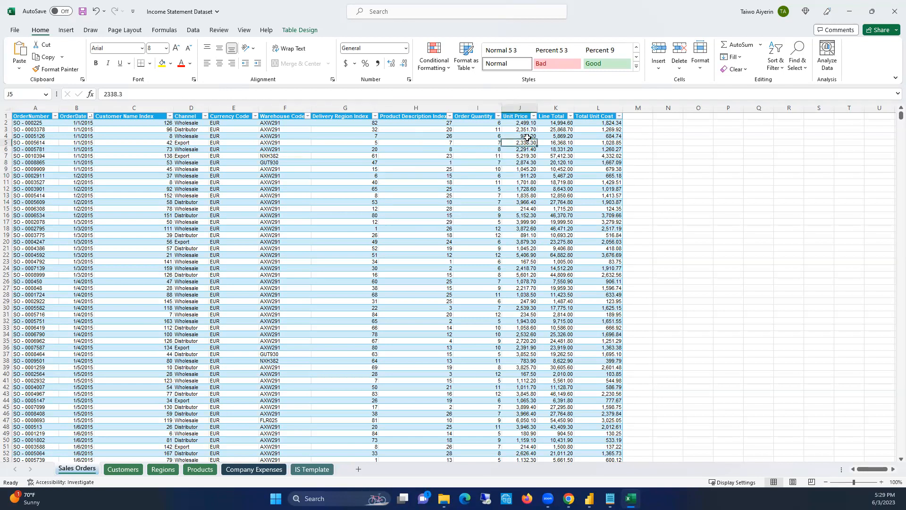
{"action": "left_click", "coordinate": [556, 136]}
{"action": "left_click", "coordinate": [602, 135]}
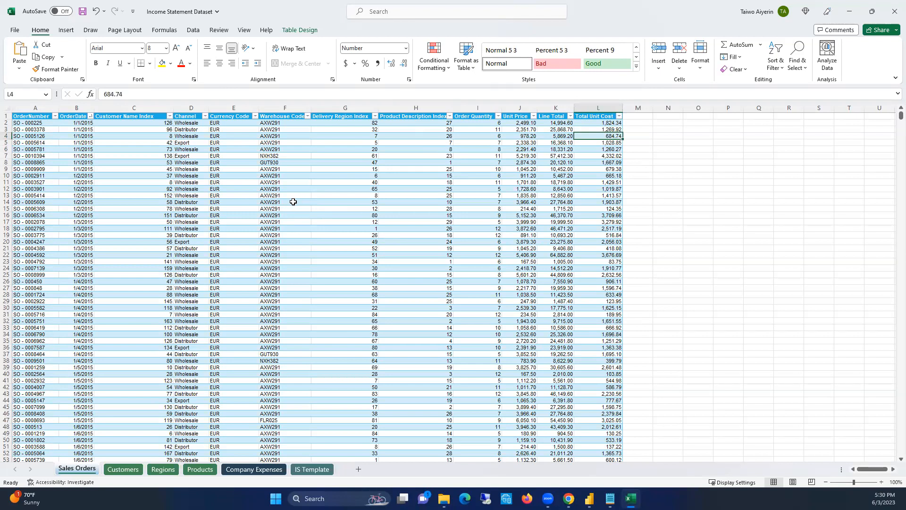
{"action": "left_click", "coordinate": [366, 214]}
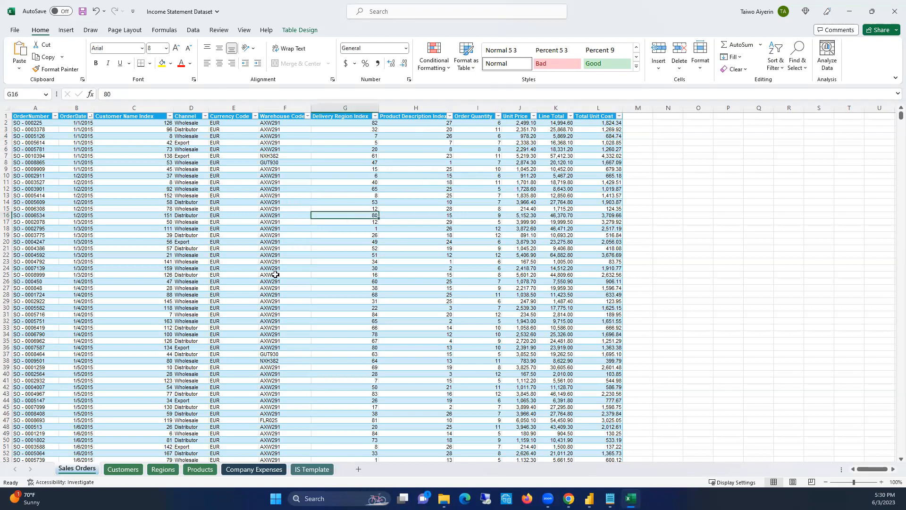
Review the lookup tables on the Customers, Regions and Products sheets
{"action": "left_click", "coordinate": [124, 470]}
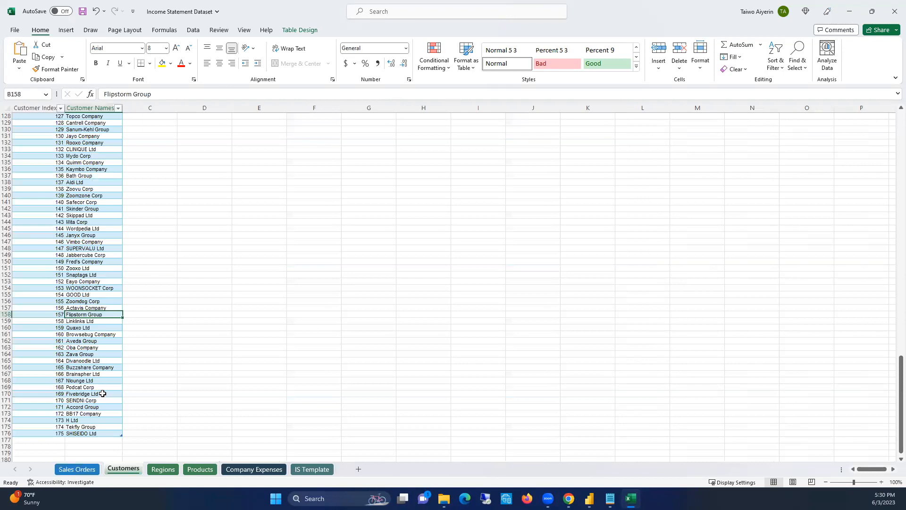
{"action": "left_click", "coordinate": [163, 469]}
{"action": "left_click", "coordinate": [191, 470]}
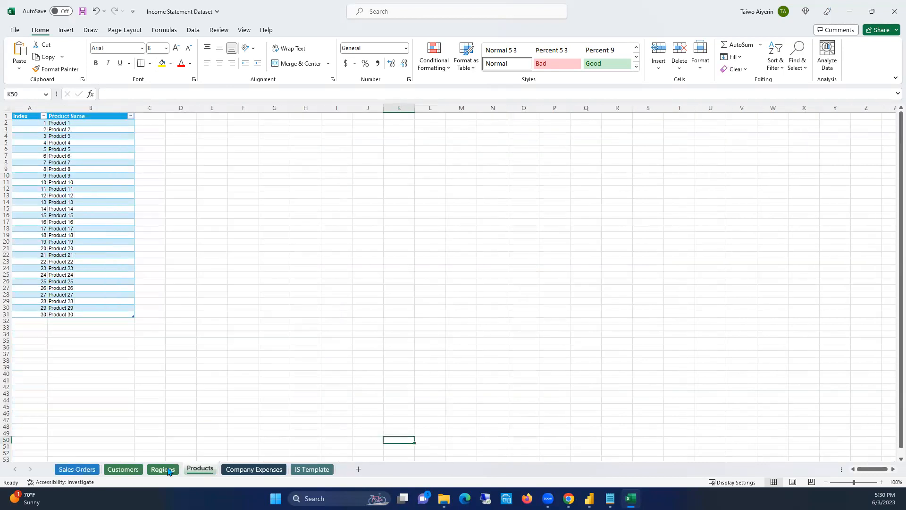
{"action": "left_click", "coordinate": [166, 470]}
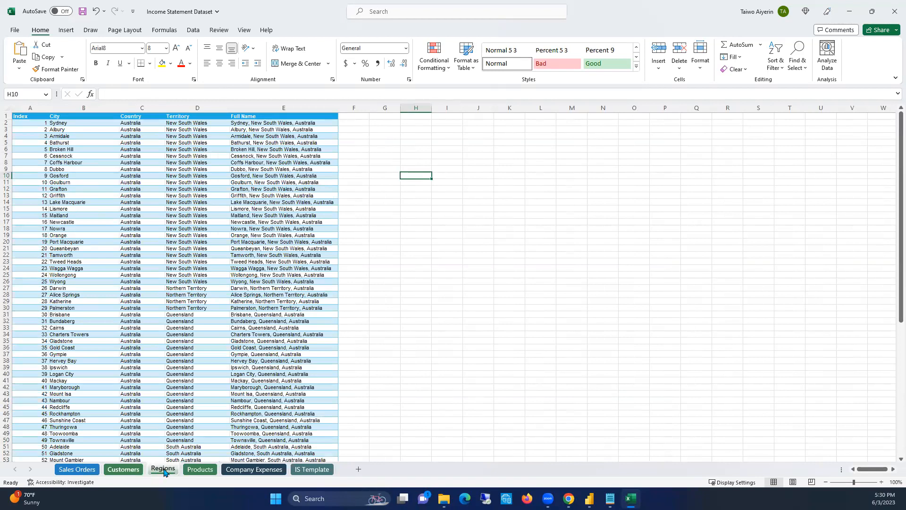
{"action": "left_click", "coordinate": [138, 470]}
{"action": "left_click", "coordinate": [177, 469]}
{"action": "left_click", "coordinate": [196, 470]}
{"action": "left_click", "coordinate": [156, 470]}
{"action": "left_click", "coordinate": [158, 183]}
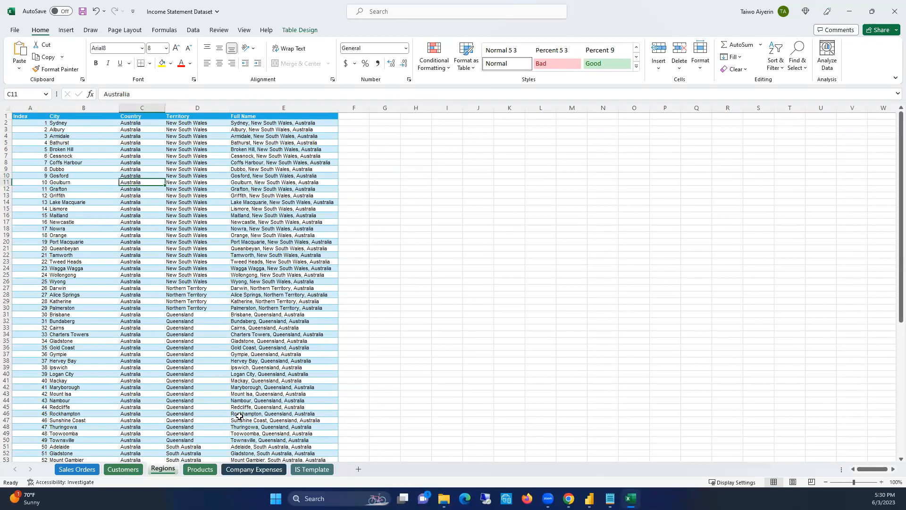
{"action": "left_click", "coordinate": [200, 470]}
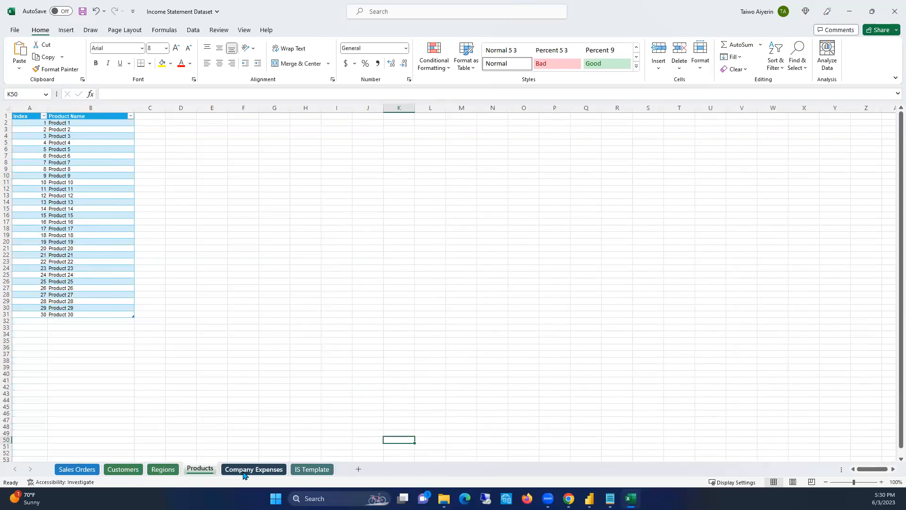
Examine the monthly expense items and categories on the Company Expenses sheet
{"action": "left_click", "coordinate": [244, 470]}
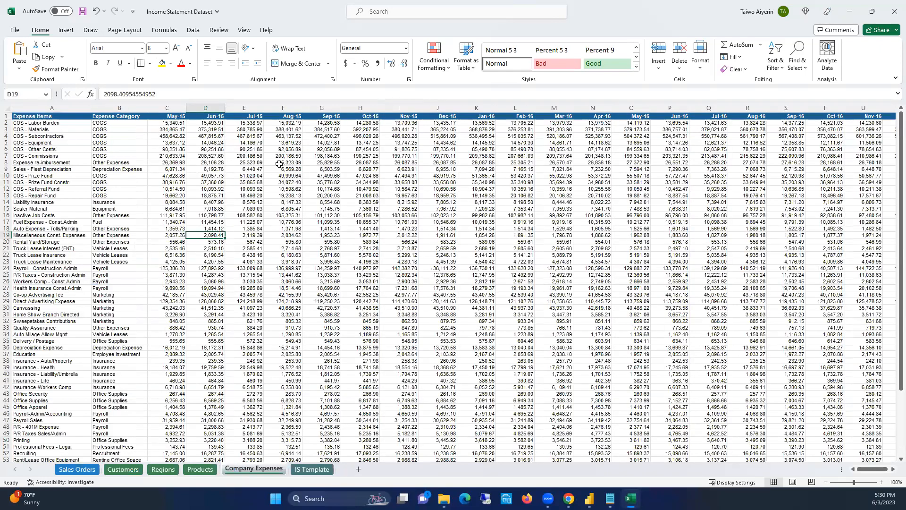
{"action": "left_click", "coordinate": [425, 261]}
{"action": "left_click", "coordinate": [187, 184]}
{"action": "left_click", "coordinate": [178, 162]}
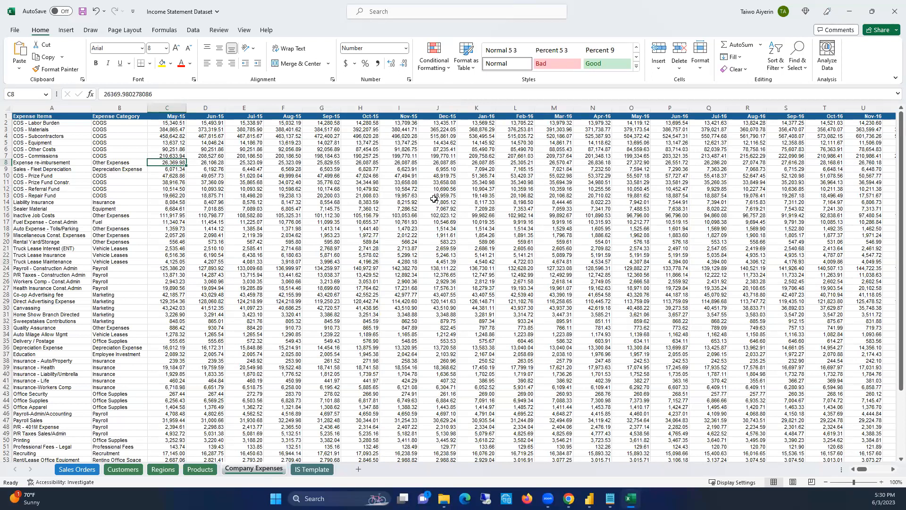
{"action": "left_click", "coordinate": [360, 247]}
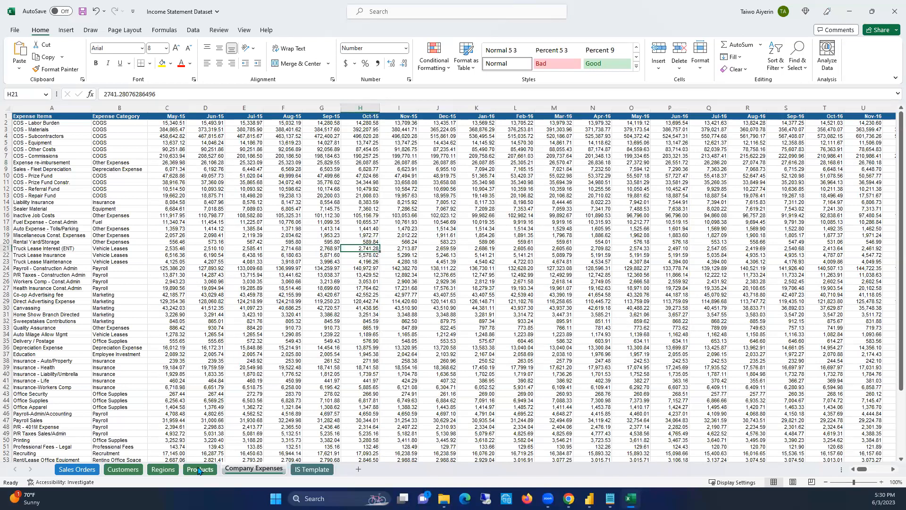
{"action": "left_click", "coordinate": [284, 261]}
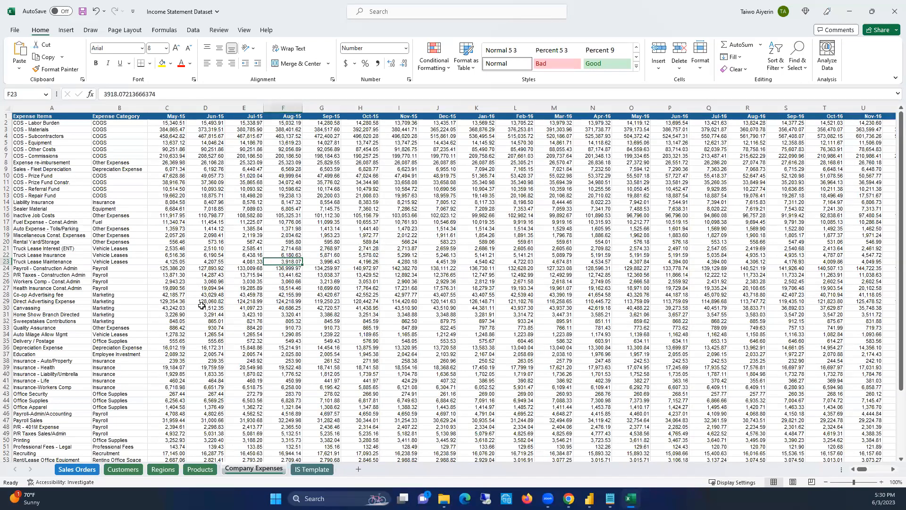
Compare the column layout of the Sales Orders table with the monthly layout of the Company Expenses sheet
{"action": "left_click", "coordinate": [77, 468]}
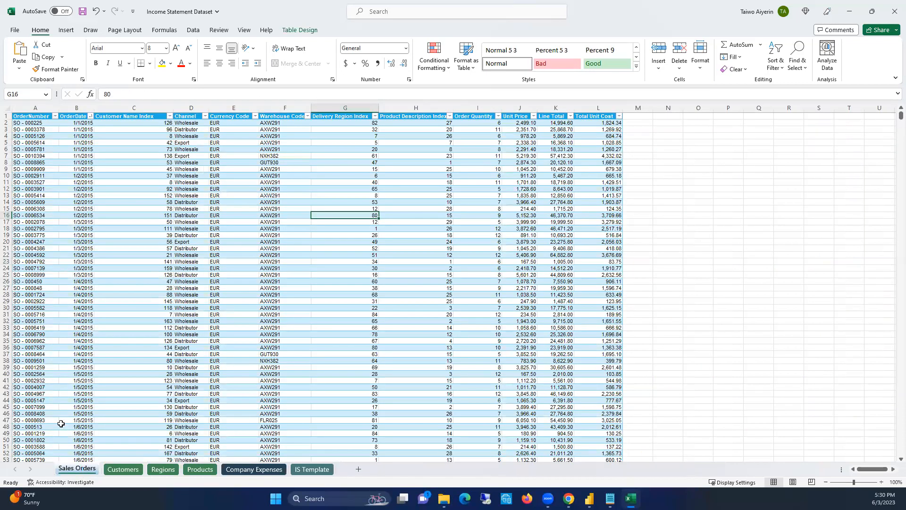
{"action": "left_click", "coordinate": [211, 208]}
{"action": "left_click", "coordinate": [249, 469]}
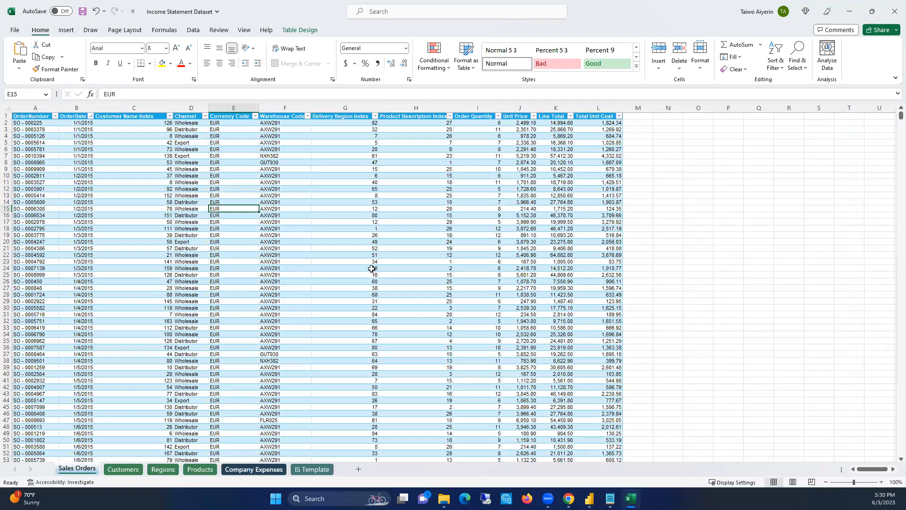
{"action": "left_click", "coordinate": [410, 189]}
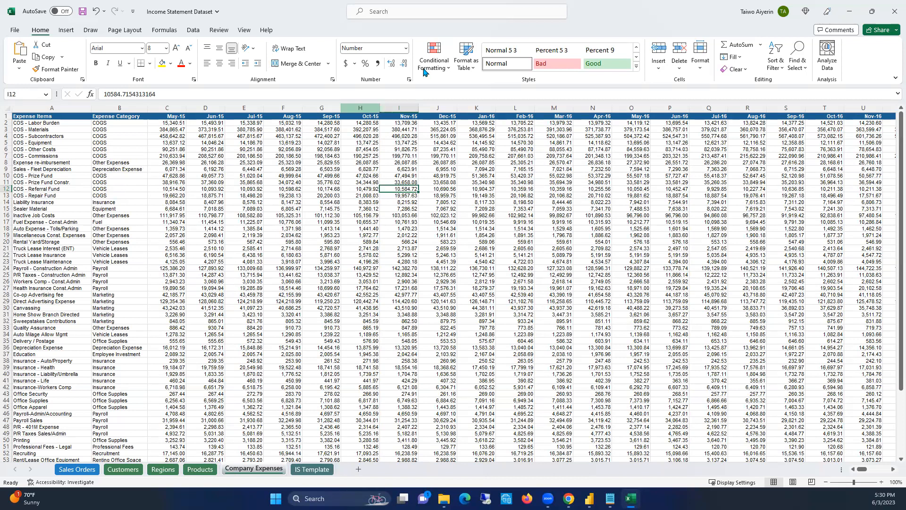
{"action": "left_click", "coordinate": [369, 221]}
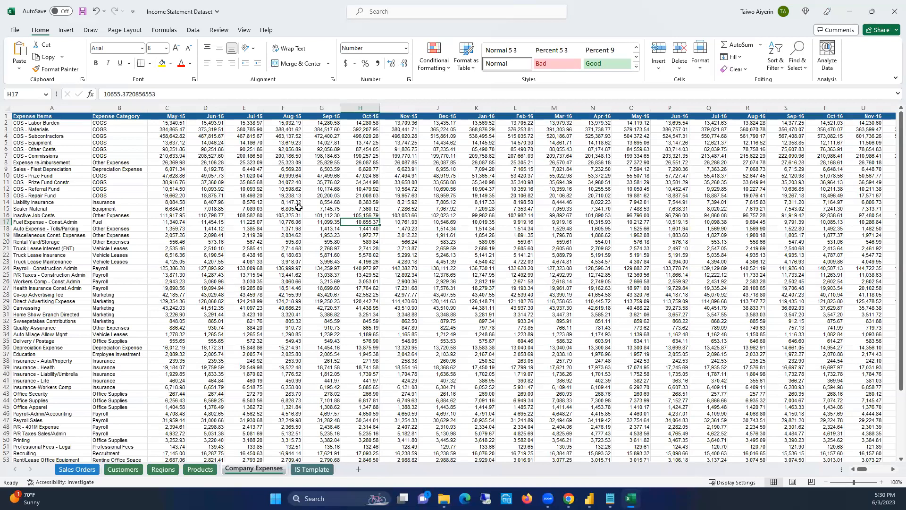
{"action": "left_click", "coordinate": [322, 156]}
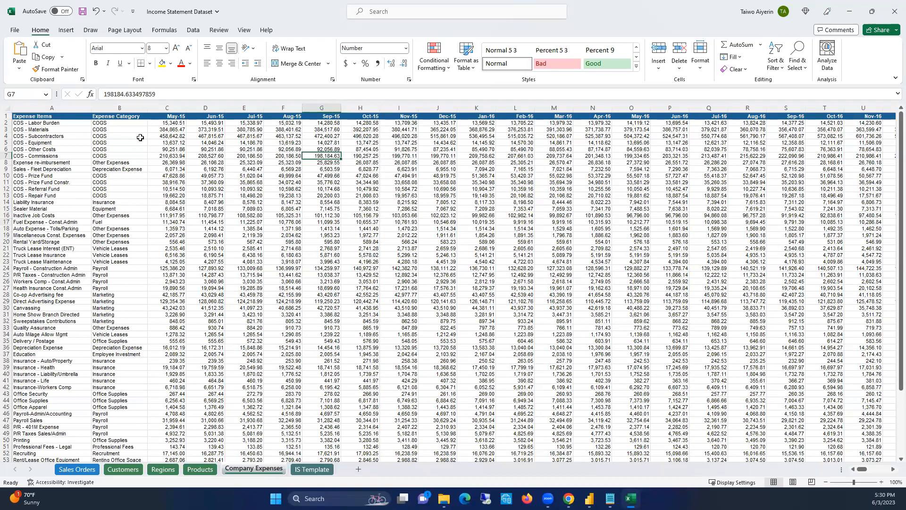
{"action": "left_click", "coordinate": [52, 110]}
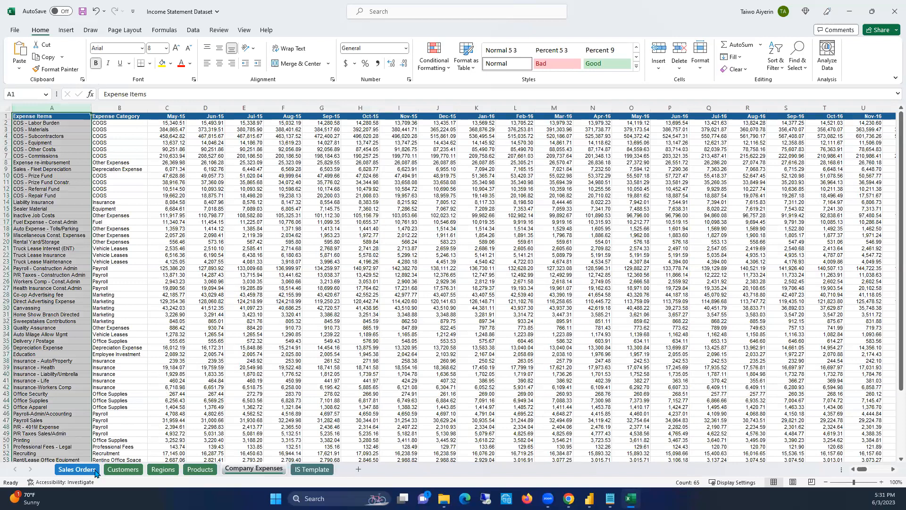
{"action": "left_click", "coordinate": [77, 469]}
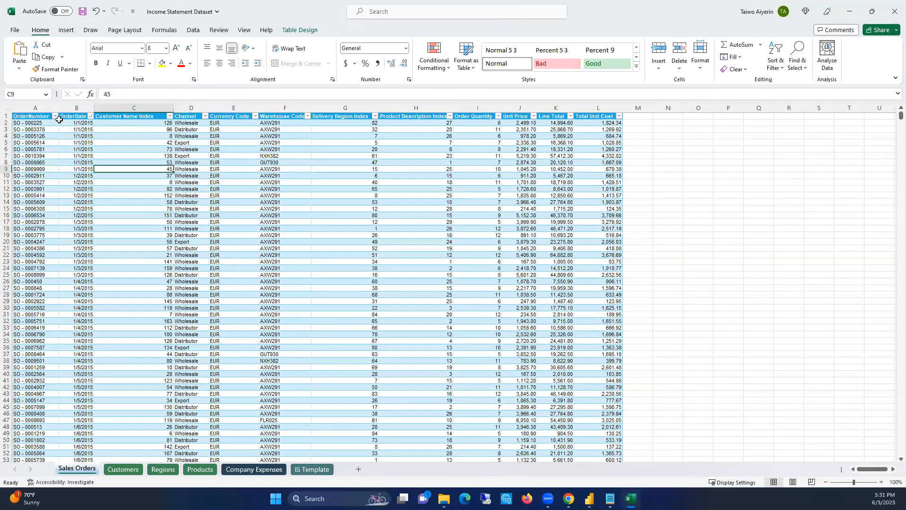
{"action": "left_click", "coordinate": [42, 108]}
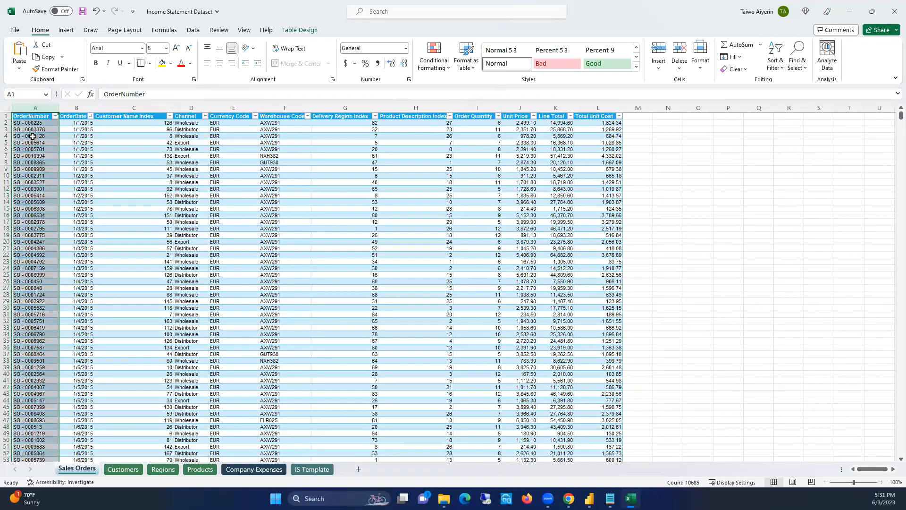
{"action": "left_click", "coordinate": [78, 132]}
{"action": "key", "text": "Left"}
{"action": "key", "text": "ctrl+Right"}
{"action": "left_click", "coordinate": [504, 135]}
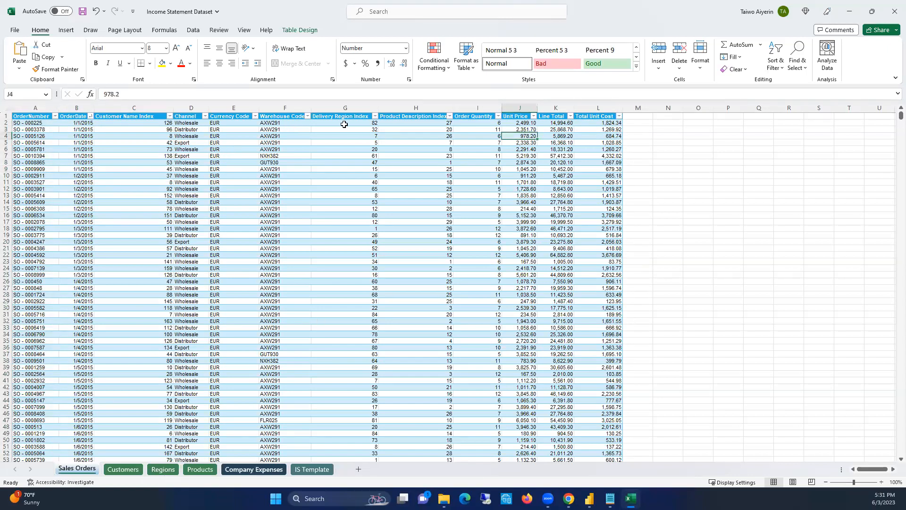
Examine the monthly amount columns across the Company Expenses sheet
{"action": "left_click", "coordinate": [254, 469]}
{"action": "left_click", "coordinate": [211, 162]}
{"action": "scroll", "coordinate": [392, 234], "scroll_direction": "down", "scroll_amount": 1}
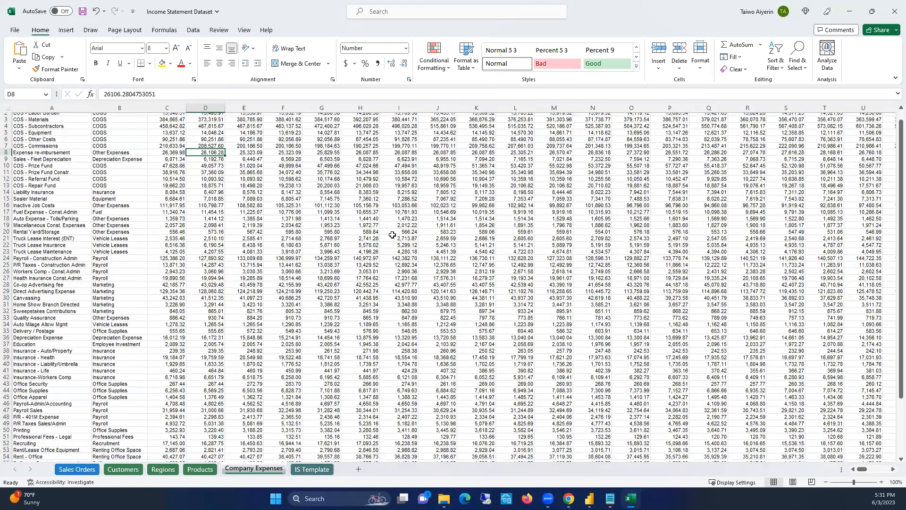
{"action": "scroll", "coordinate": [392, 235], "scroll_direction": "down", "scroll_amount": 9}
{"action": "scroll", "coordinate": [393, 234], "scroll_direction": "up", "scroll_amount": 9}
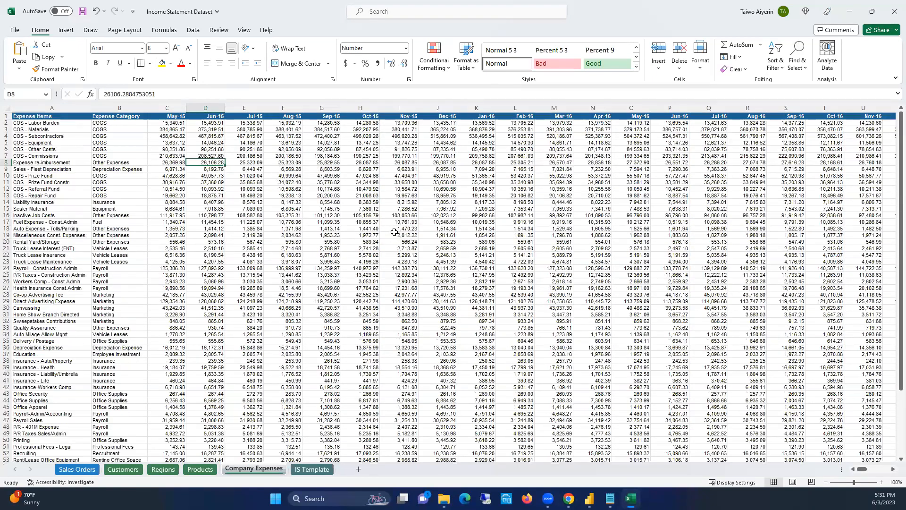
{"action": "left_click", "coordinate": [411, 182]}
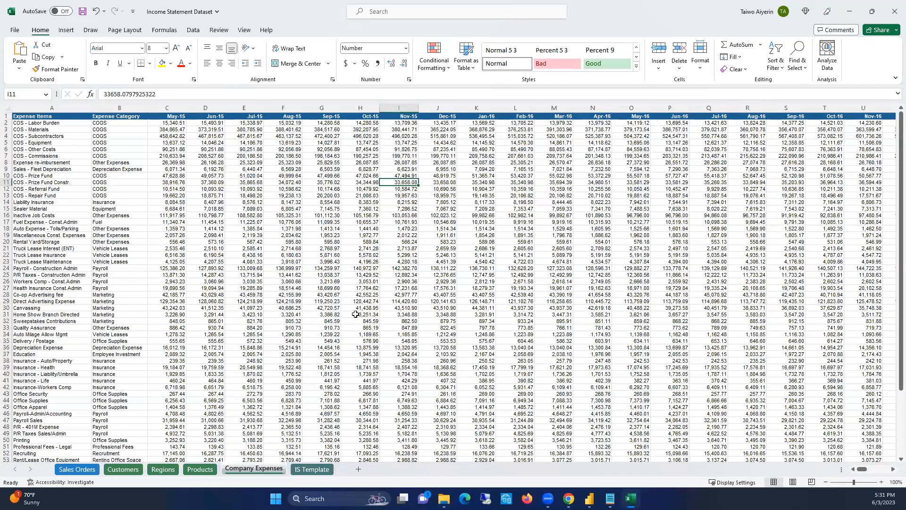
{"action": "left_click_drag", "start_coordinate": [864, 469], "coordinate": [778, 465]}
{"action": "left_click", "coordinate": [398, 175]}
{"action": "left_click", "coordinate": [108, 140]}
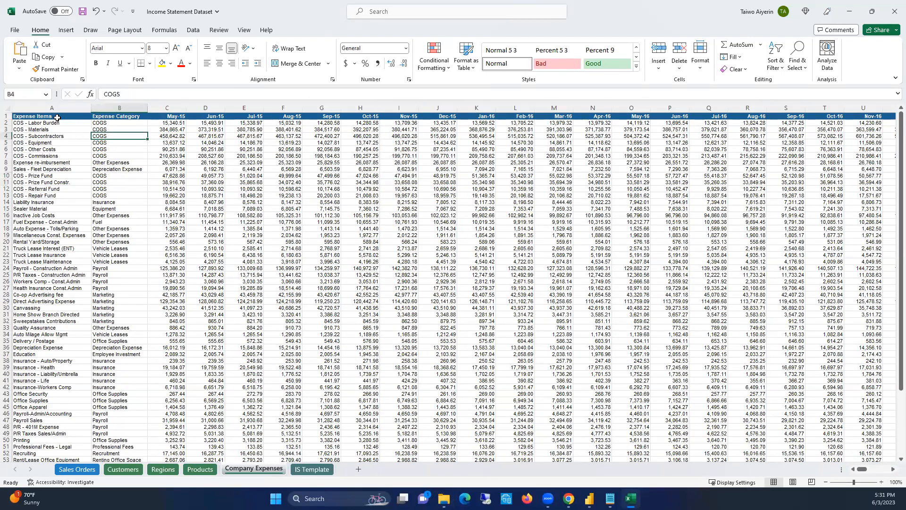
Review the Expense Items and Expense Category columns on the Company Expenses sheet, focusing on the first COGS rows
{"action": "left_click", "coordinate": [56, 117]}
{"action": "key", "text": "ctrl+shift+Down"}
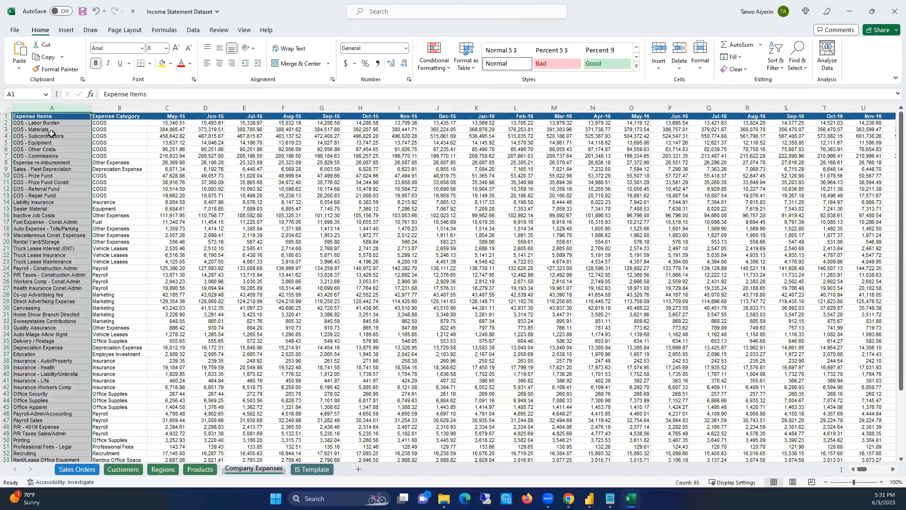
{"action": "left_click", "coordinate": [120, 107]}
{"action": "left_click", "coordinate": [115, 155]}
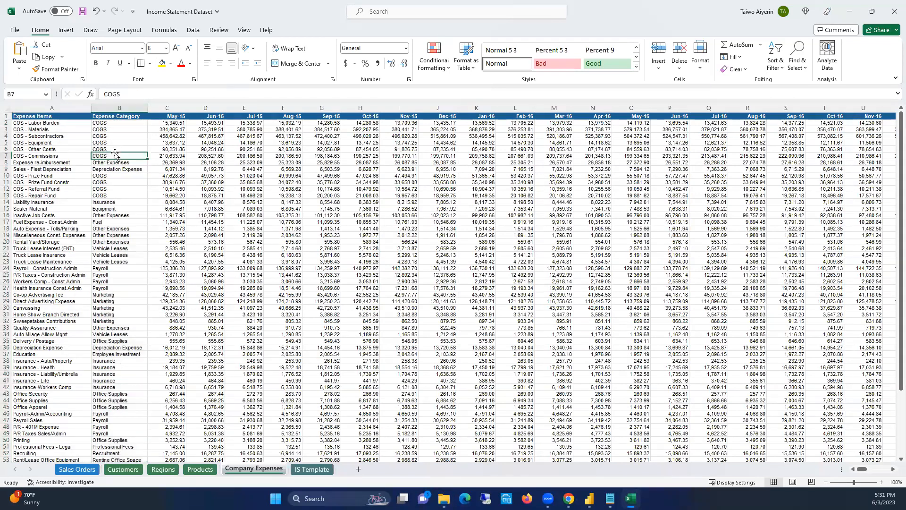
{"action": "left_click", "coordinate": [55, 135]}
{"action": "left_click", "coordinate": [110, 135]}
{"action": "left_click", "coordinate": [115, 142]}
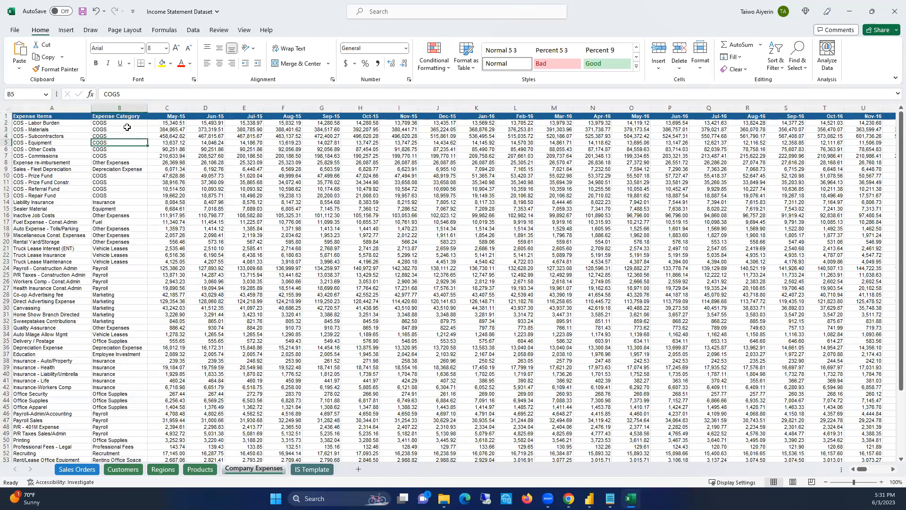
Read through the remaining expense categories down to the end of the Company Expenses list
{"action": "key", "text": "Down"}
{"action": "key", "text": "Down"}
{"action": "key", "text": "Down"}
{"action": "key", "text": "Down"}
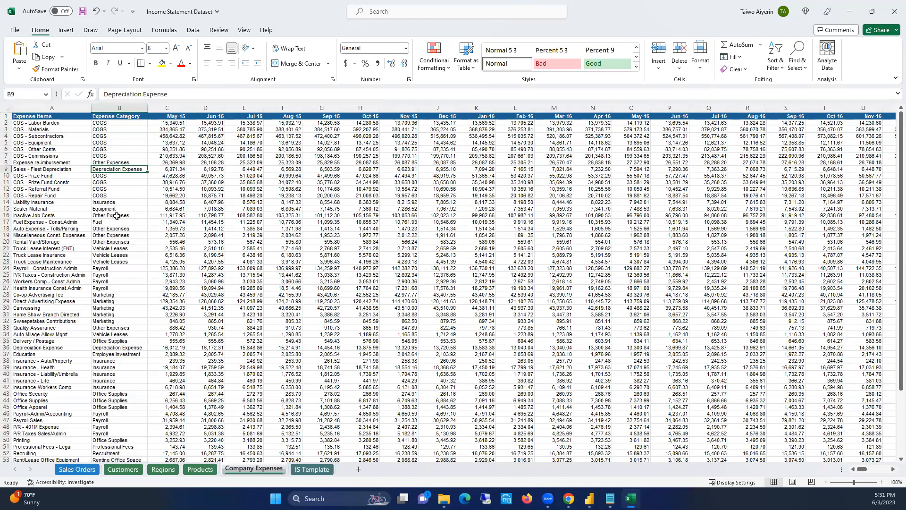
{"action": "key", "text": "Down"}
{"action": "key", "text": "Down"}
{"action": "key", "text": "Down"}
{"action": "key", "text": "Down"}
{"action": "key", "text": "Down"}
{"action": "key", "text": "Down"}
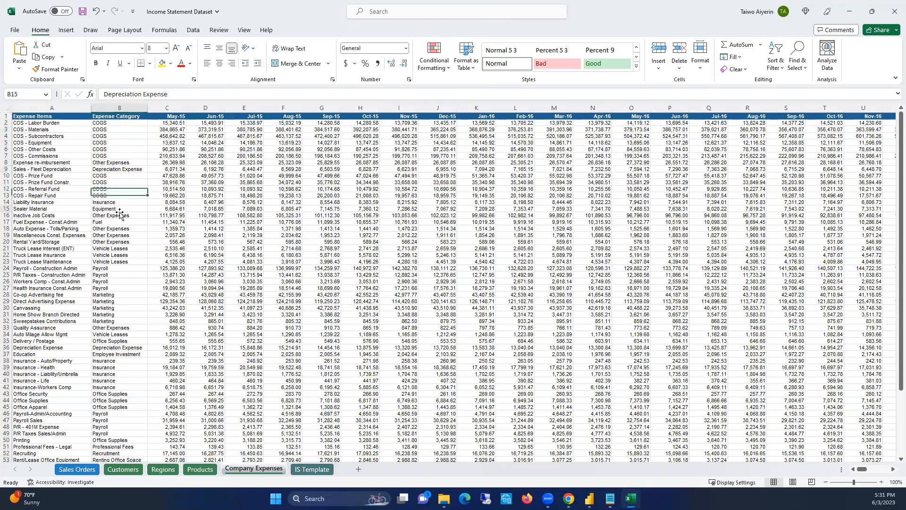
{"action": "key", "text": "Up"}
{"action": "scroll", "coordinate": [124, 277], "scroll_direction": "down", "scroll_amount": 2}
{"action": "scroll", "coordinate": [124, 277], "scroll_direction": "down", "scroll_amount": 4}
{"action": "left_click", "coordinate": [128, 182]}
{"action": "left_click", "coordinate": [127, 163]}
{"action": "scroll", "coordinate": [123, 263], "scroll_direction": "down", "scroll_amount": 3}
{"action": "left_click", "coordinate": [122, 276]}
{"action": "left_click", "coordinate": [123, 334]}
{"action": "left_click", "coordinate": [123, 341]}
{"action": "scroll", "coordinate": [140, 225], "scroll_direction": "up", "scroll_amount": 9}
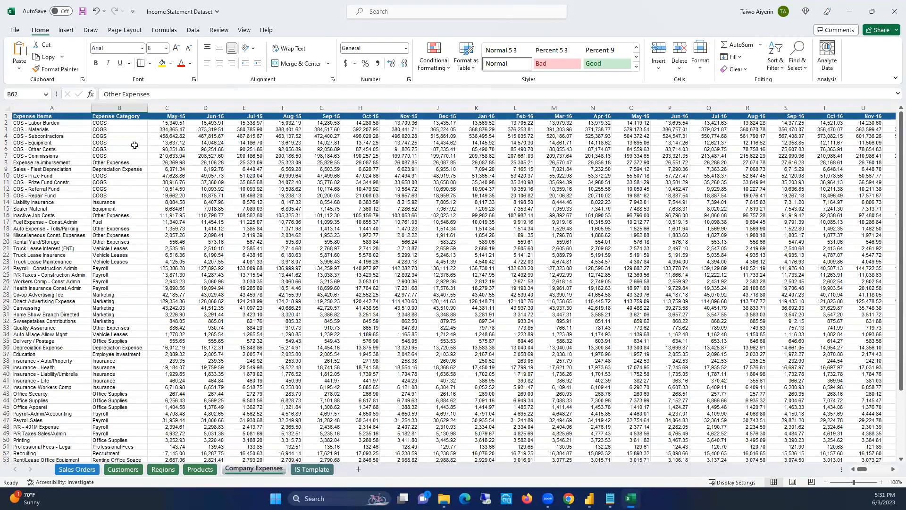
Examine the Distributor, Export and Wholesale items and the Total Revenues row on the IS Template sheet
{"action": "left_click", "coordinate": [308, 470]}
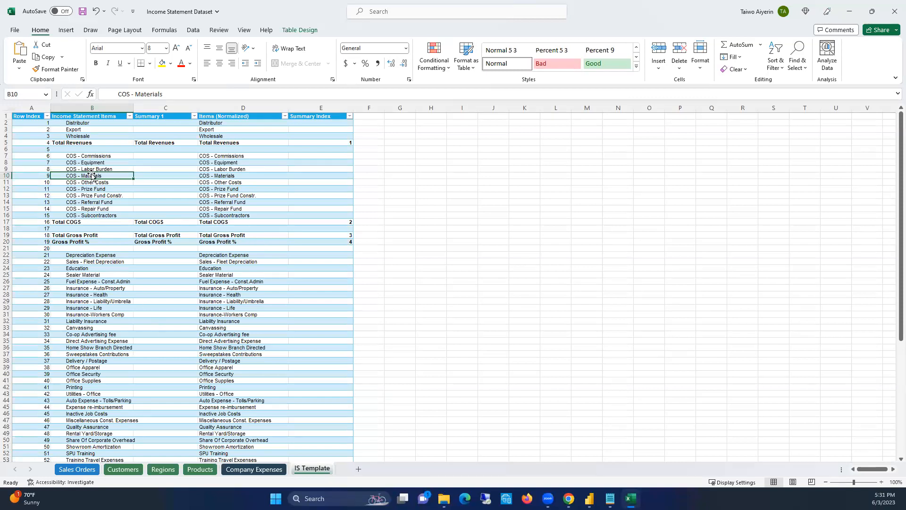
{"action": "left_click", "coordinate": [75, 124]}
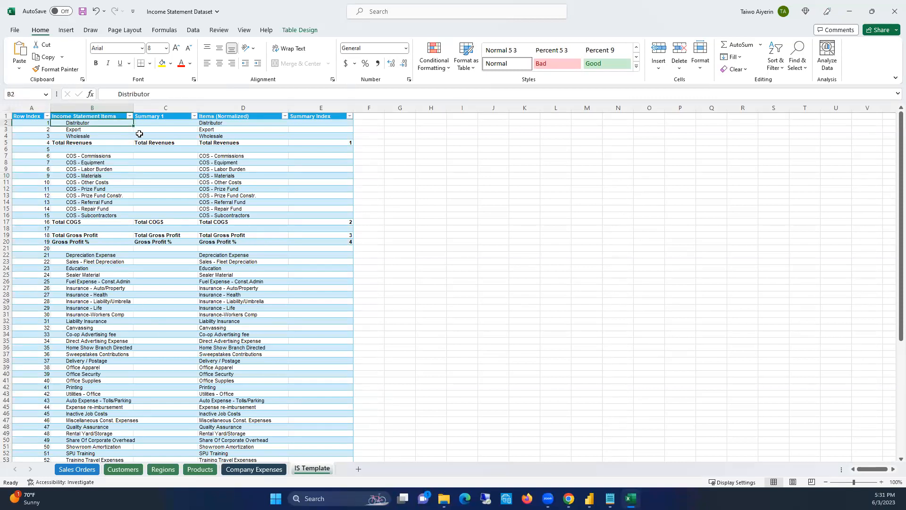
{"action": "scroll", "coordinate": [116, 284], "scroll_direction": "down", "scroll_amount": 2}
{"action": "scroll", "coordinate": [116, 283], "scroll_direction": "up", "scroll_amount": 2}
{"action": "left_click", "coordinate": [8, 142]}
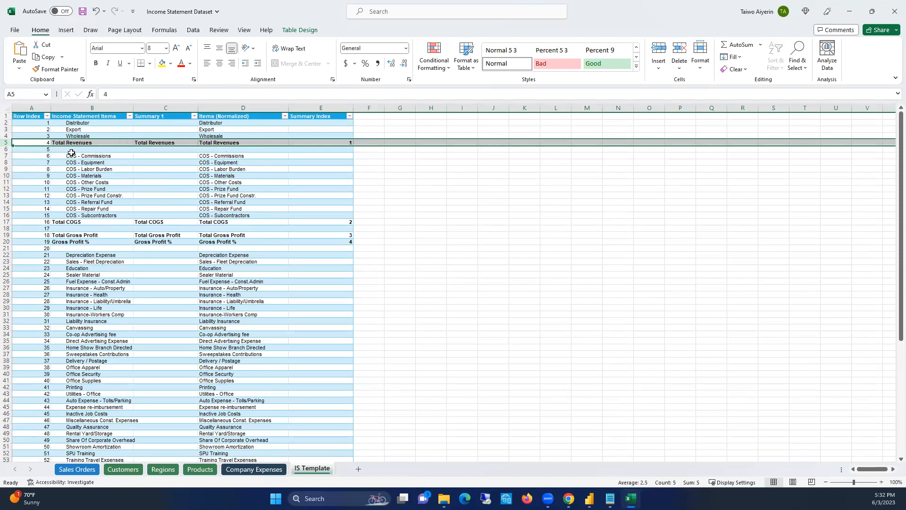
{"action": "left_click", "coordinate": [97, 121]}
{"action": "left_click", "coordinate": [73, 143]}
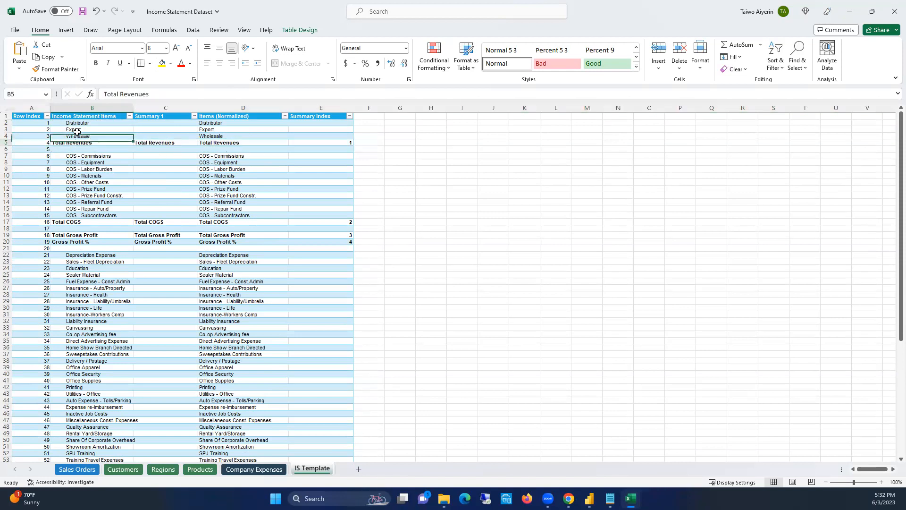
{"action": "left_click", "coordinate": [81, 122]}
{"action": "left_click", "coordinate": [82, 131]}
{"action": "left_click", "coordinate": [83, 137]}
{"action": "left_click", "coordinate": [86, 129]}
{"action": "left_click", "coordinate": [86, 124]}
{"action": "left_click", "coordinate": [79, 141]}
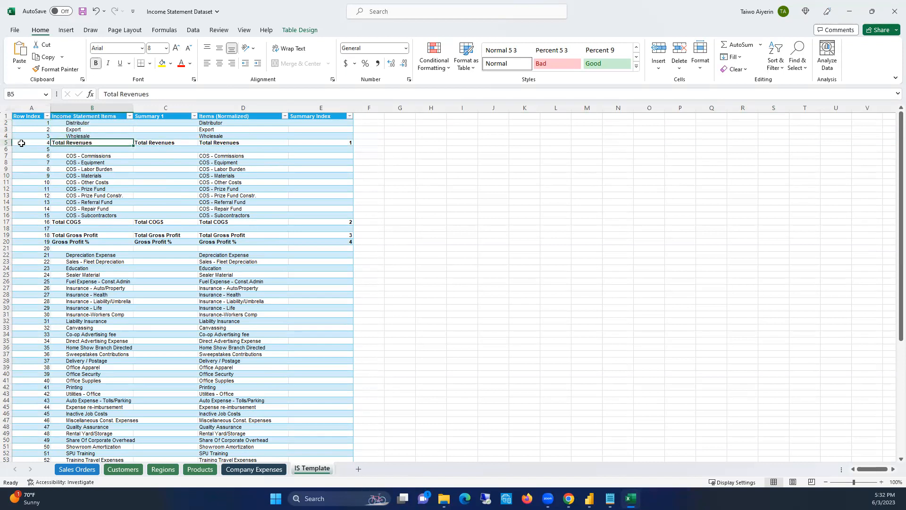
{"action": "left_click", "coordinate": [6, 143]}
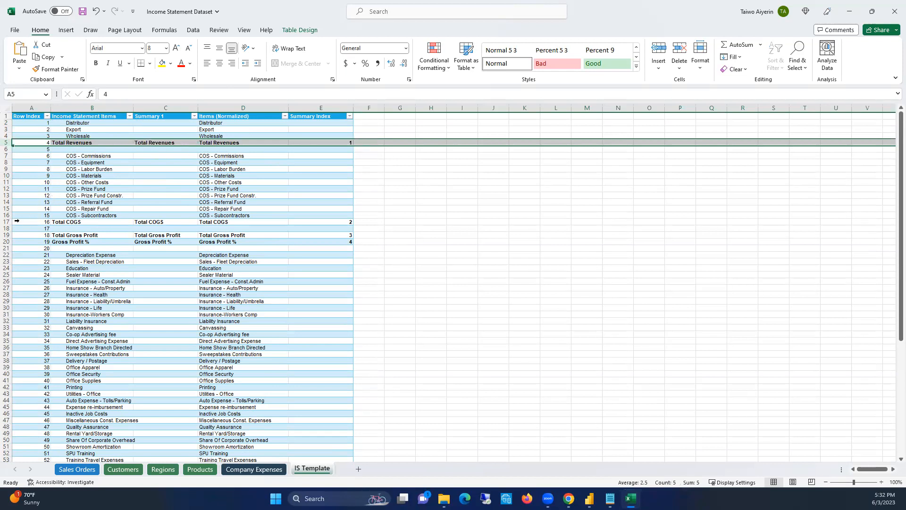
Examine the COS items and the Total COGS row on the IS Template sheet
{"action": "left_click", "coordinate": [97, 157]}
{"action": "left_click", "coordinate": [94, 177]}
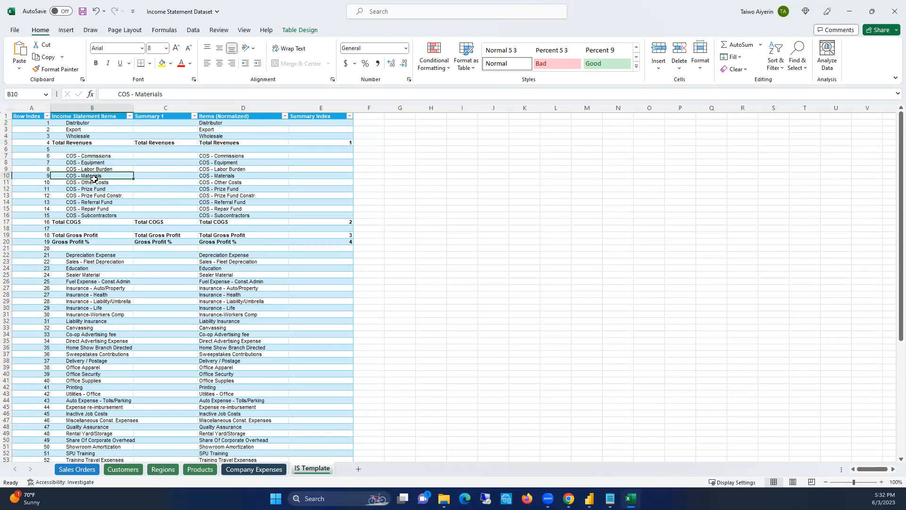
{"action": "left_click", "coordinate": [80, 222]}
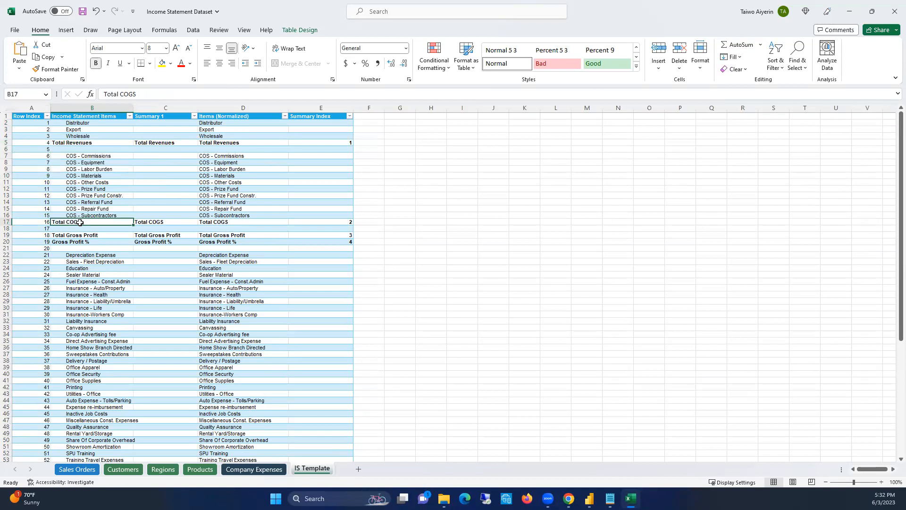
{"action": "left_click", "coordinate": [8, 222]}
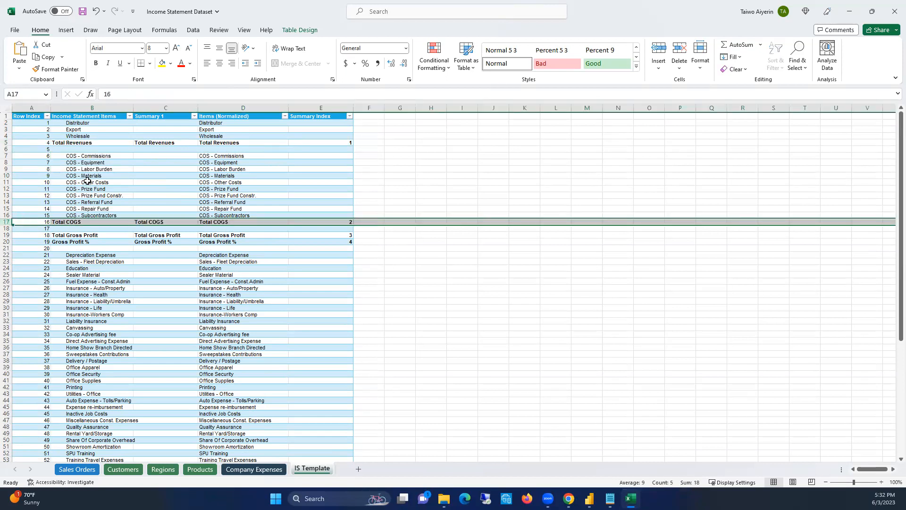
{"action": "left_click", "coordinate": [95, 156]}
{"action": "left_click", "coordinate": [87, 183]}
{"action": "left_click", "coordinate": [86, 223]}
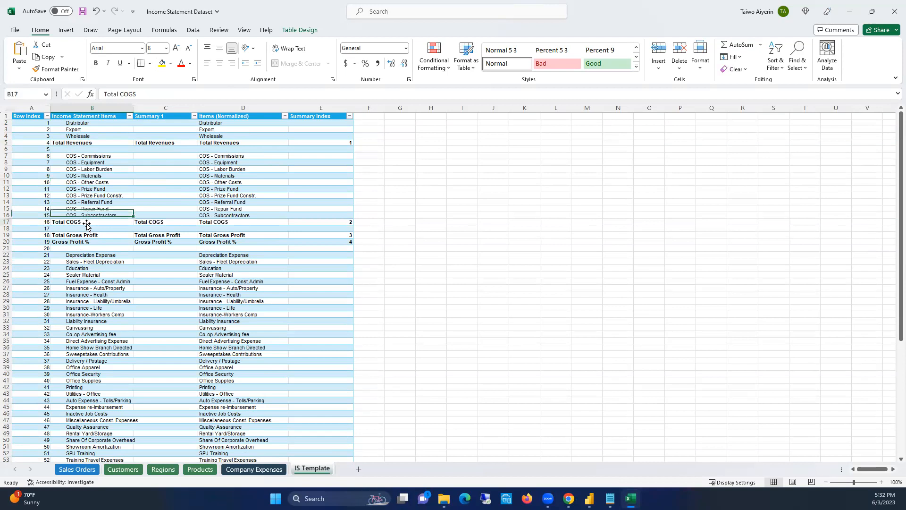
{"action": "left_click", "coordinate": [91, 155]}
{"action": "left_click", "coordinate": [90, 202]}
{"action": "left_click", "coordinate": [91, 170]}
{"action": "left_click", "coordinate": [93, 157]}
{"action": "left_click", "coordinate": [92, 183]}
{"action": "left_click", "coordinate": [92, 202]}
{"action": "left_click", "coordinate": [91, 208]}
{"action": "left_click", "coordinate": [93, 188]}
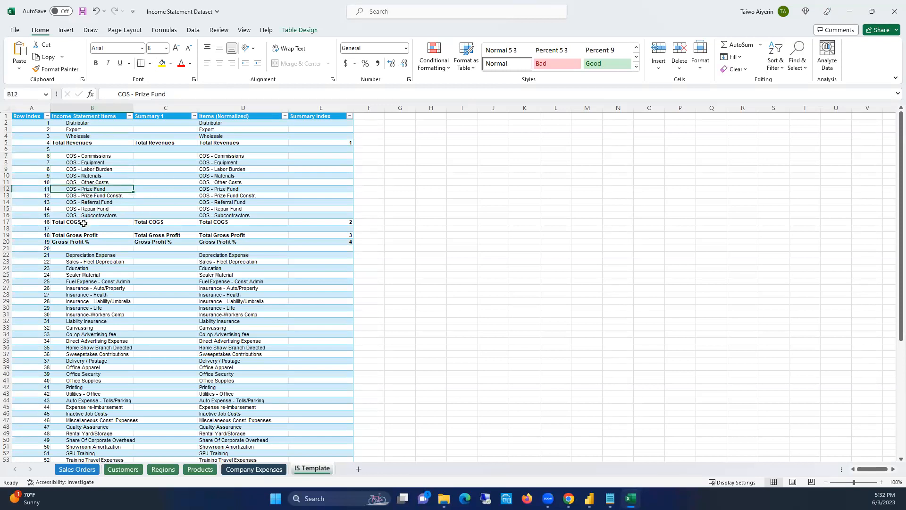
Review the Total Gross Profit and Gross Profit % rows of the template against Total Revenues and Total COGS
{"action": "left_click", "coordinate": [56, 235]}
{"action": "left_click", "coordinate": [86, 143]}
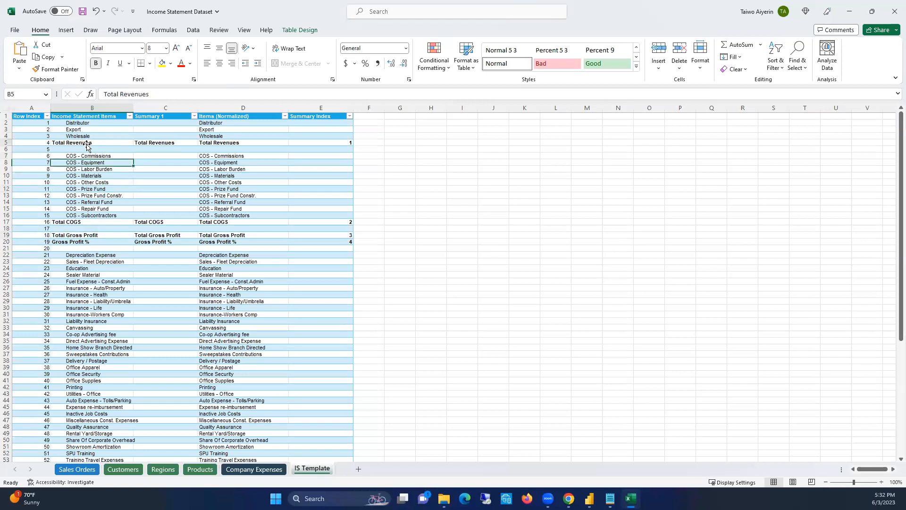
{"action": "left_click", "coordinate": [87, 223]}
{"action": "left_click", "coordinate": [87, 235]}
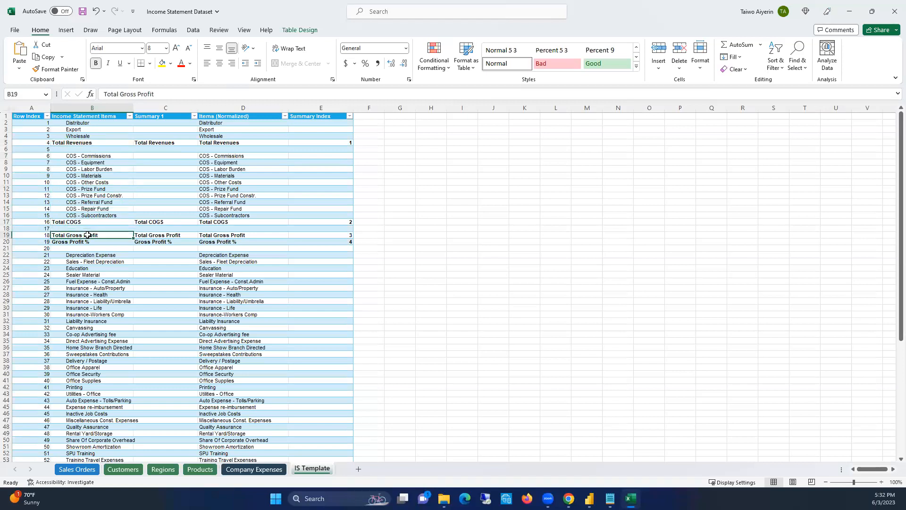
{"action": "left_click", "coordinate": [95, 242]}
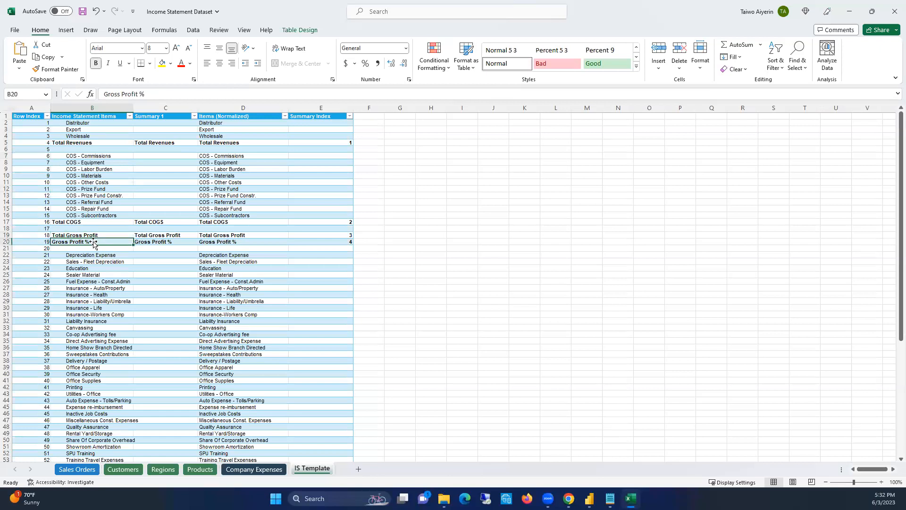
{"action": "left_click", "coordinate": [91, 236]}
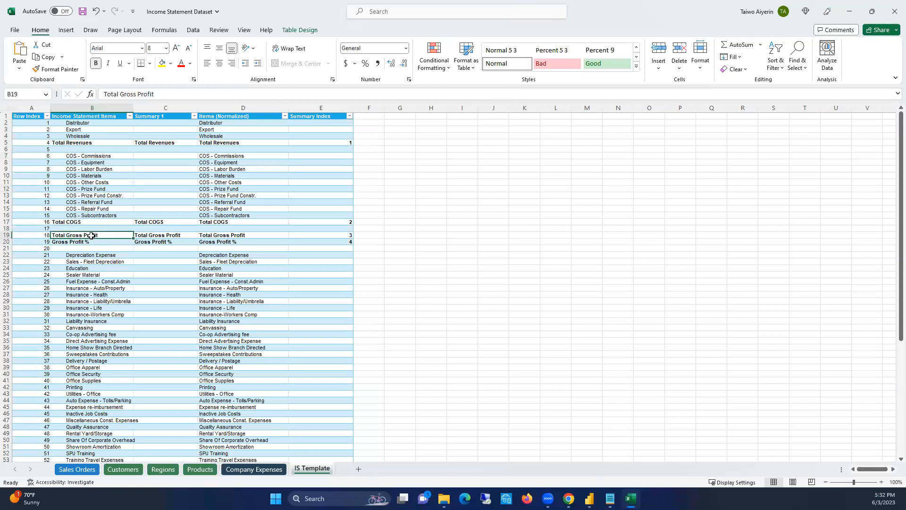
{"action": "left_click", "coordinate": [89, 242]}
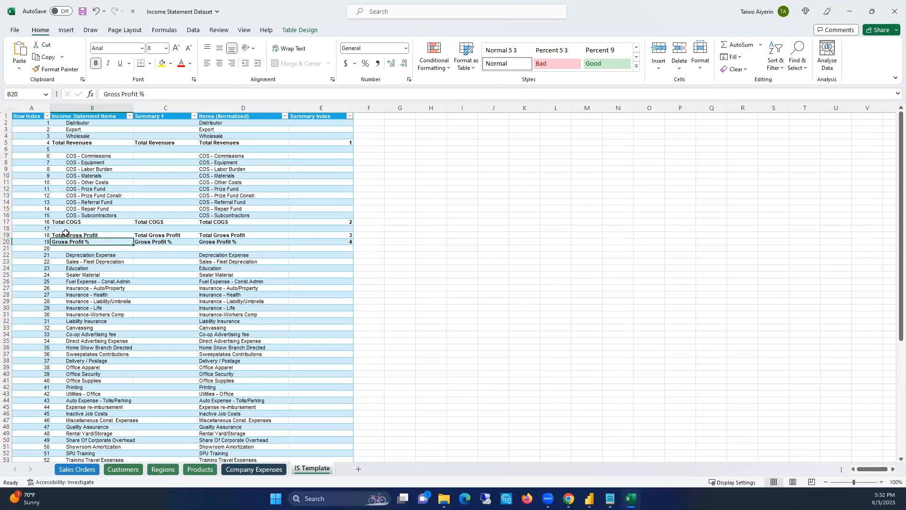
Check how the Gross Profit % row relates to Total Gross Profit and Total Revenues on the IS Template sheet
{"action": "left_click", "coordinate": [82, 235]}
{"action": "left_click", "coordinate": [89, 241]}
{"action": "left_click", "coordinate": [88, 235]}
{"action": "left_click", "coordinate": [85, 142]}
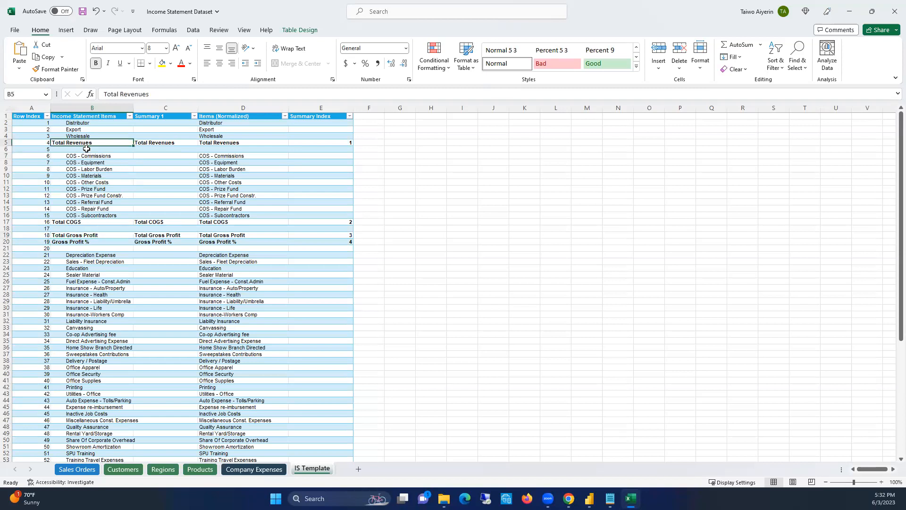
{"action": "left_click", "coordinate": [92, 236]}
{"action": "left_click", "coordinate": [86, 241]}
Look through the expense items below Gross Profit %, from Depreciation Expense down to the net profit rows
{"action": "scroll", "coordinate": [81, 243], "scroll_direction": "down", "scroll_amount": 1}
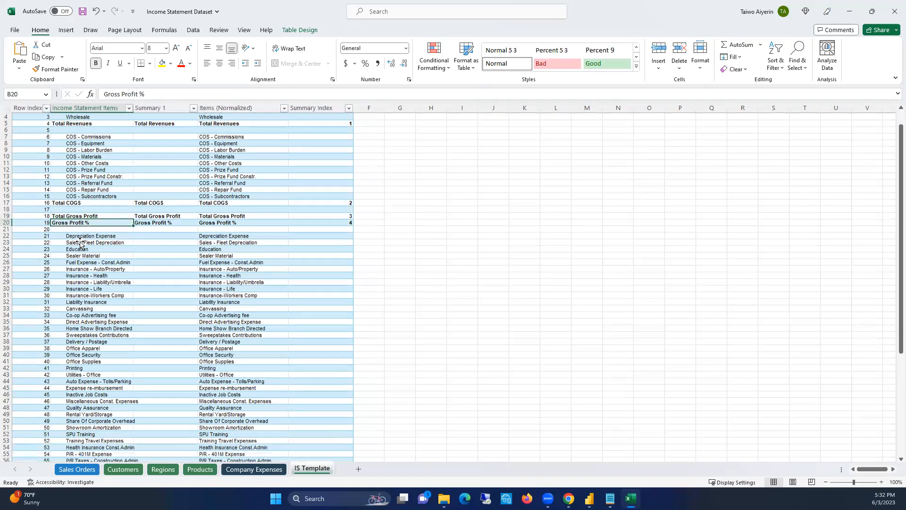
{"action": "scroll", "coordinate": [76, 249], "scroll_direction": "down", "scroll_amount": 3}
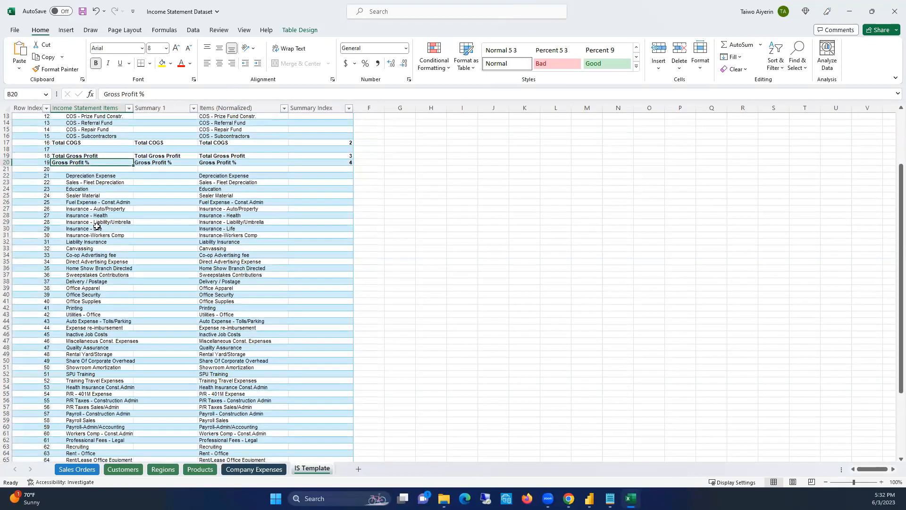
{"action": "scroll", "coordinate": [98, 286], "scroll_direction": "down", "scroll_amount": 7}
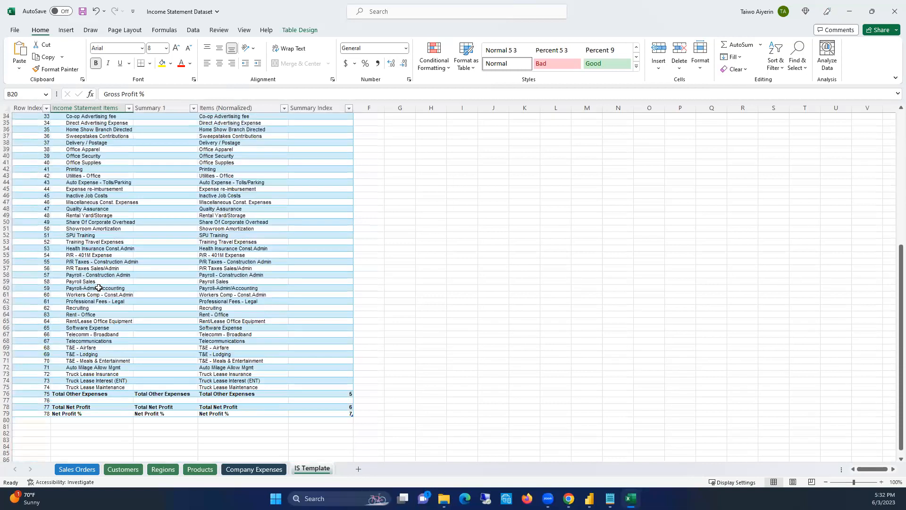
{"action": "scroll", "coordinate": [108, 174], "scroll_direction": "up", "scroll_amount": 7}
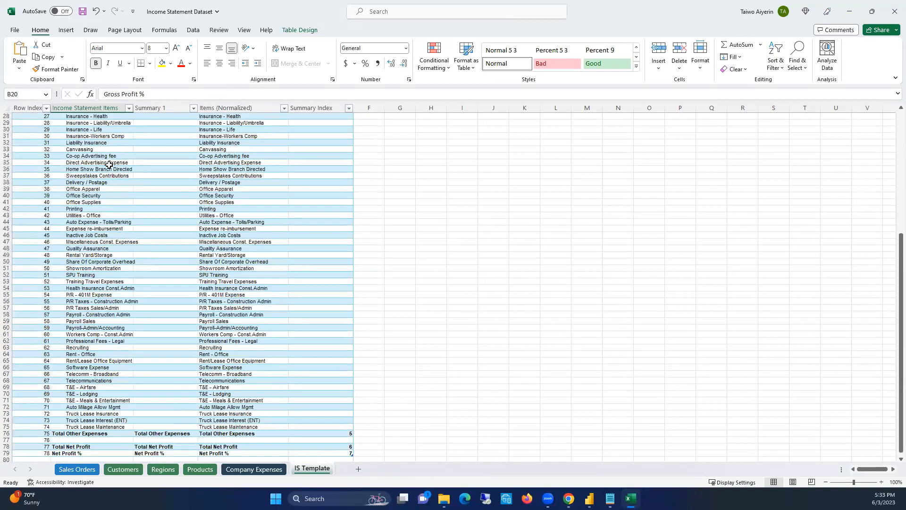
{"action": "left_click", "coordinate": [89, 178]}
{"action": "scroll", "coordinate": [103, 287], "scroll_direction": "up", "scroll_amount": 2}
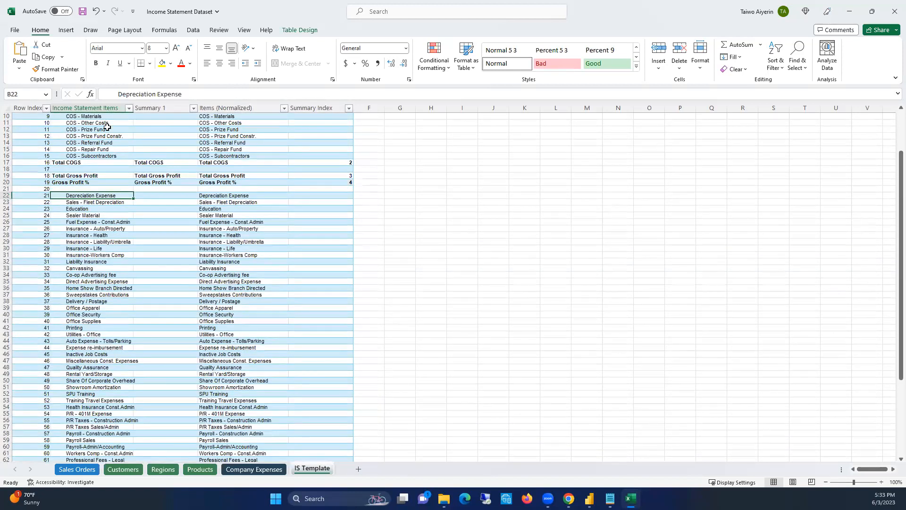
Re-examine the COS items between COS - Commissions and COS - Subcontractors for comparison with the other expenses
{"action": "scroll", "coordinate": [107, 126], "scroll_direction": "up", "scroll_amount": 3}
{"action": "left_click", "coordinate": [90, 156]}
{"action": "left_click", "coordinate": [91, 214]}
{"action": "left_click", "coordinate": [90, 189]}
{"action": "left_click", "coordinate": [91, 156]}
{"action": "left_click", "coordinate": [92, 182]}
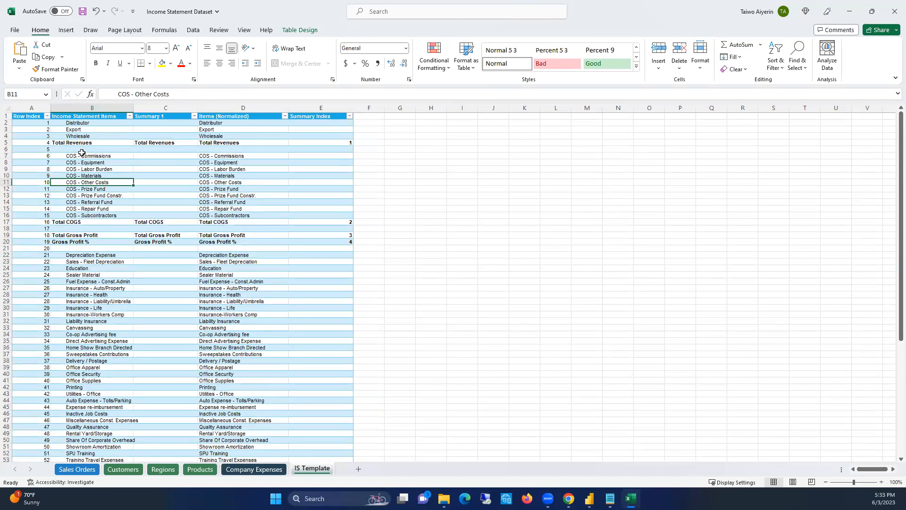
Follow the other expenses from Depreciation Expense down to the Total Other Expenses row
{"action": "scroll", "coordinate": [98, 204], "scroll_direction": "down", "scroll_amount": 2}
{"action": "left_click", "coordinate": [85, 216]}
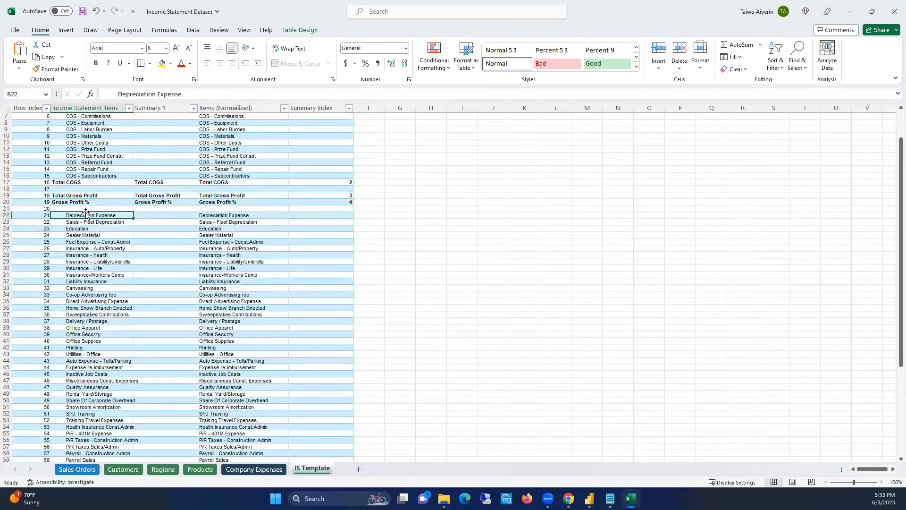
{"action": "scroll", "coordinate": [98, 294], "scroll_direction": "down", "scroll_amount": 2}
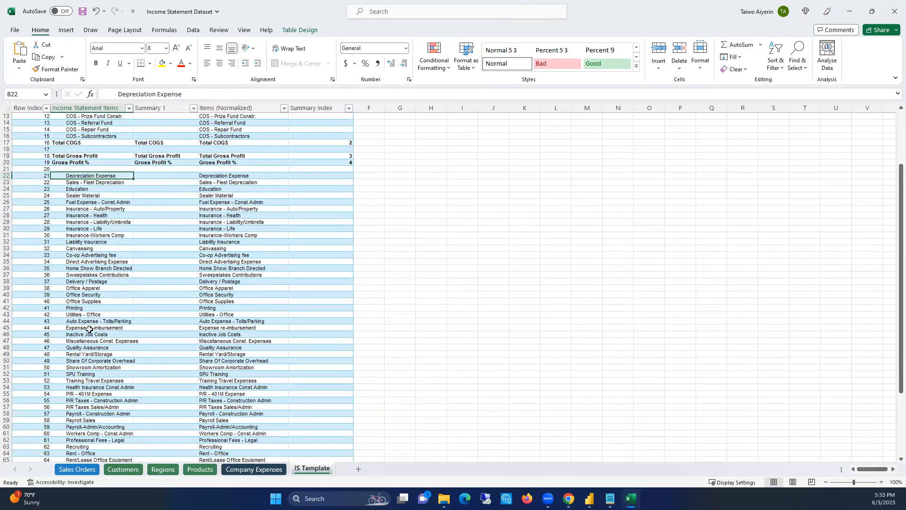
{"action": "scroll", "coordinate": [106, 384], "scroll_direction": "down", "scroll_amount": 7}
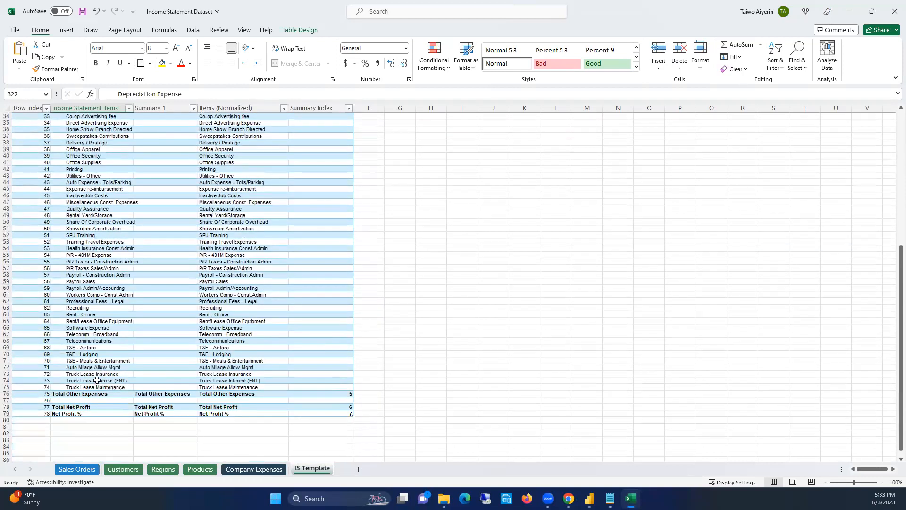
{"action": "left_click", "coordinate": [82, 394]}
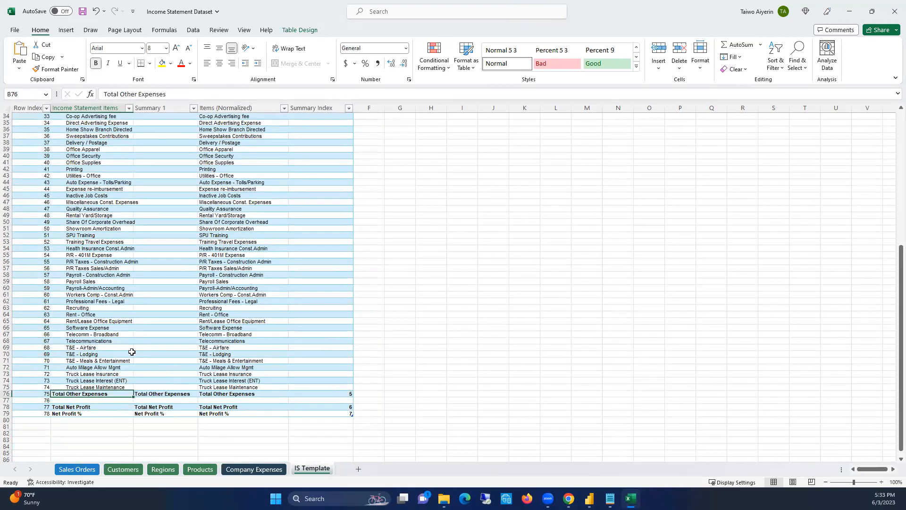
{"action": "left_click", "coordinate": [6, 394]}
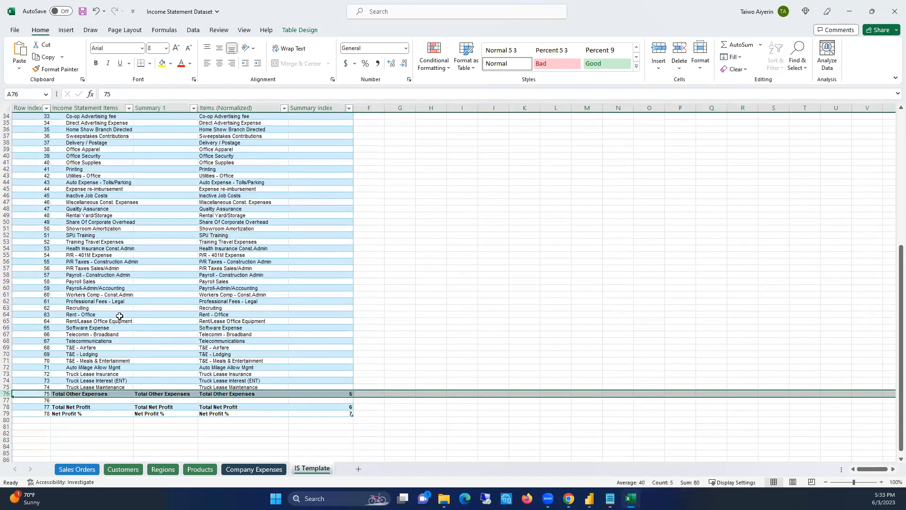
Widen the Income Statement Items column slightly to fit the longer expense names
{"action": "left_click", "coordinate": [109, 300]}
{"action": "left_click", "coordinate": [110, 260]}
{"action": "left_click", "coordinate": [109, 229]}
{"action": "left_click", "coordinate": [100, 196]}
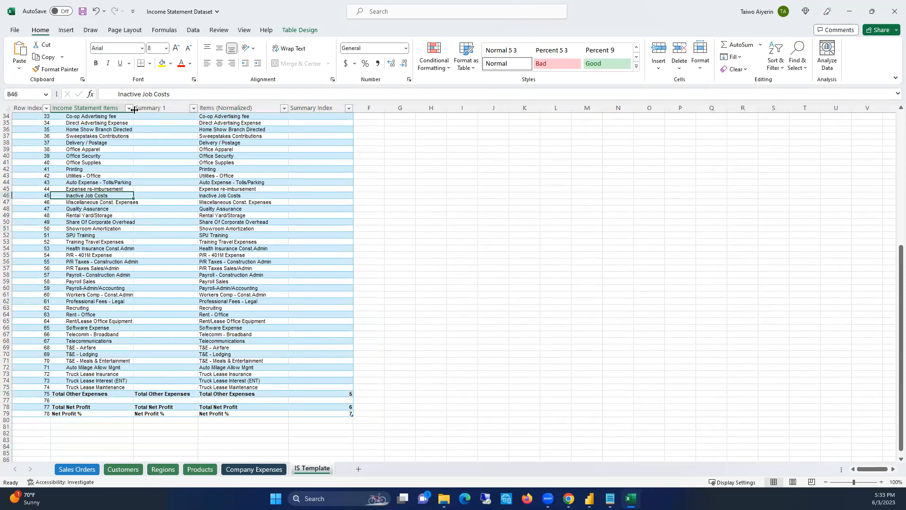
{"action": "left_click_drag", "start_coordinate": [135, 107], "coordinate": [140, 107]}
Review individual expense items such as Professional Fees - Legal against the Total Other Expenses row
{"action": "left_click", "coordinate": [132, 281]}
{"action": "left_click", "coordinate": [115, 309]}
{"action": "left_click", "coordinate": [117, 366]}
{"action": "left_click", "coordinate": [112, 388]}
{"action": "left_click", "coordinate": [106, 394]}
{"action": "left_click", "coordinate": [113, 302]}
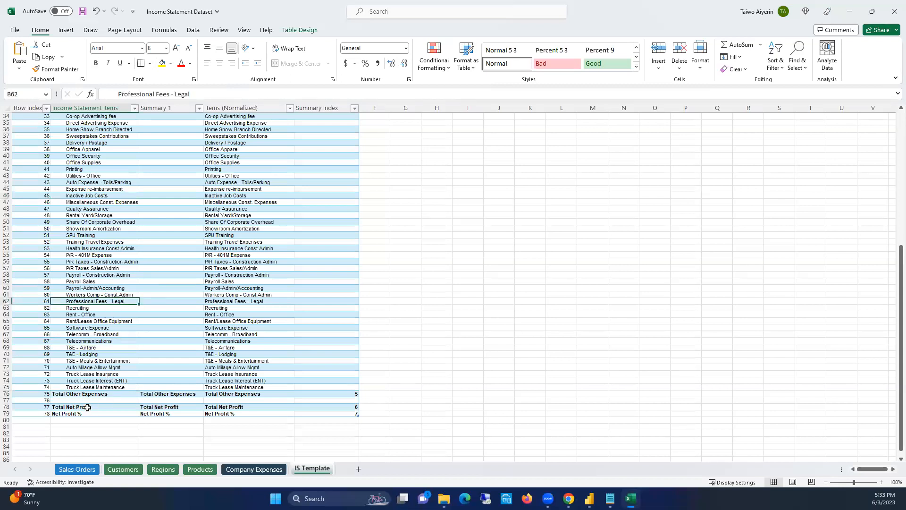
{"action": "left_click", "coordinate": [6, 393]}
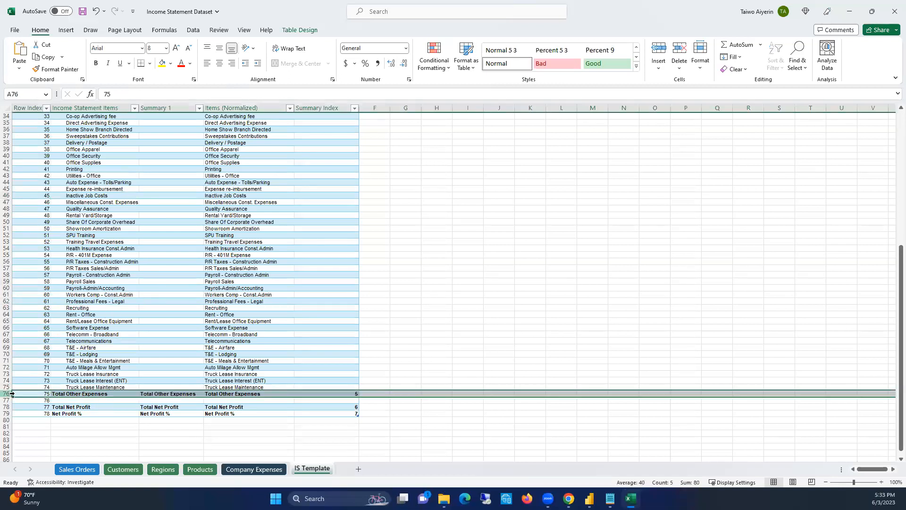
{"action": "left_click", "coordinate": [86, 395]}
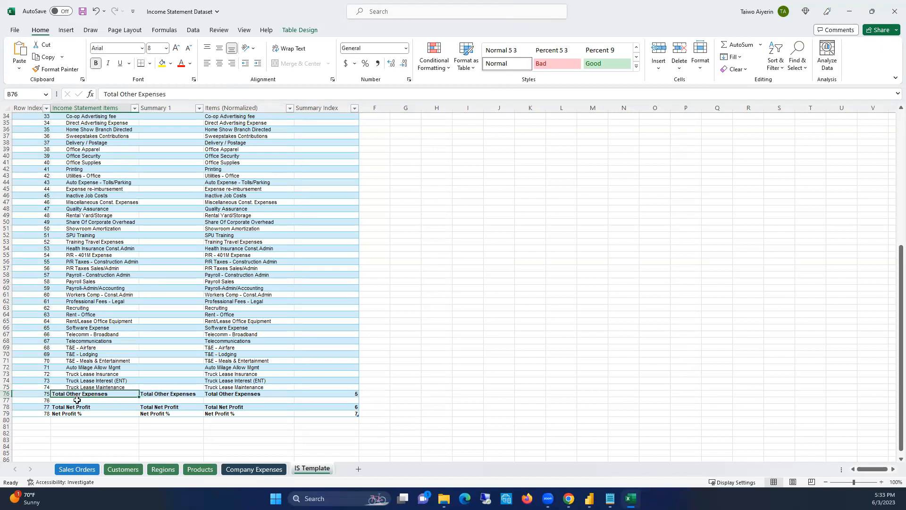
Examine the Total Net Profit row in relation to Total Other Expenses and Total Gross Profit
{"action": "left_click", "coordinate": [7, 407]}
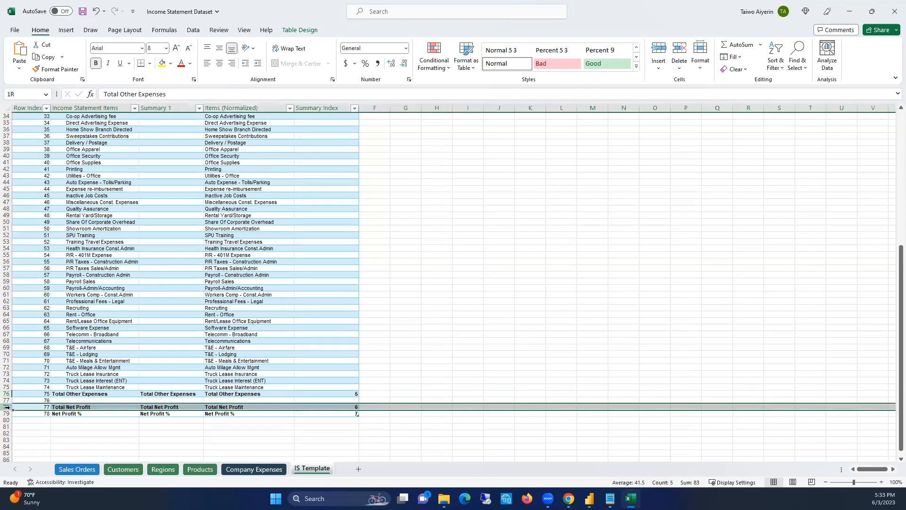
{"action": "left_click", "coordinate": [103, 407]}
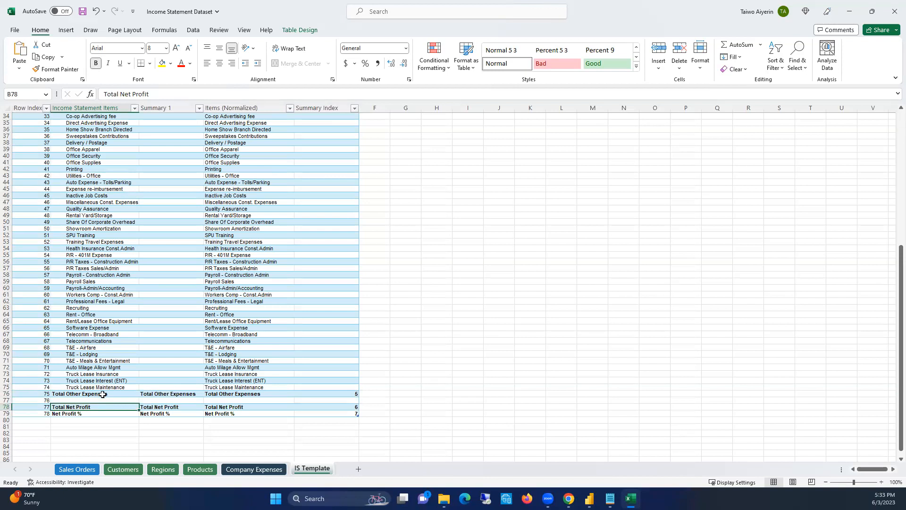
{"action": "left_click", "coordinate": [113, 394]}
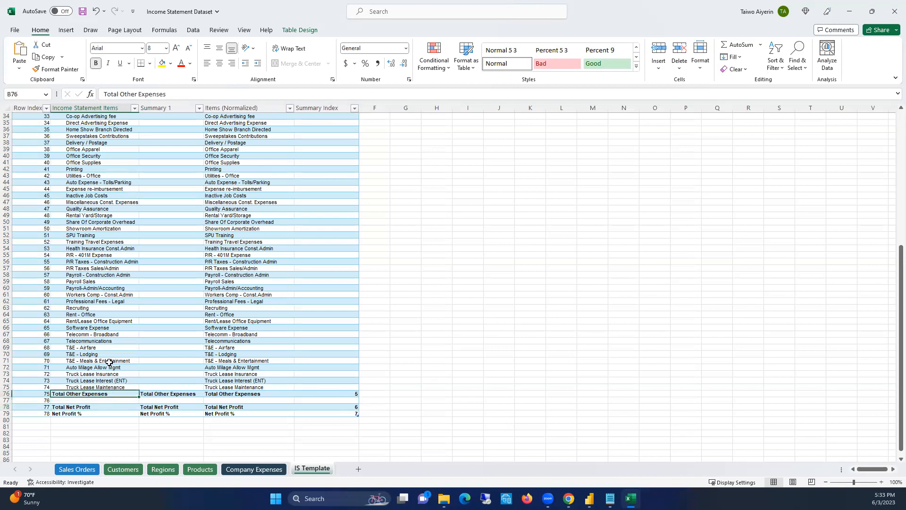
{"action": "scroll", "coordinate": [183, 281], "scroll_direction": "up", "scroll_amount": 5}
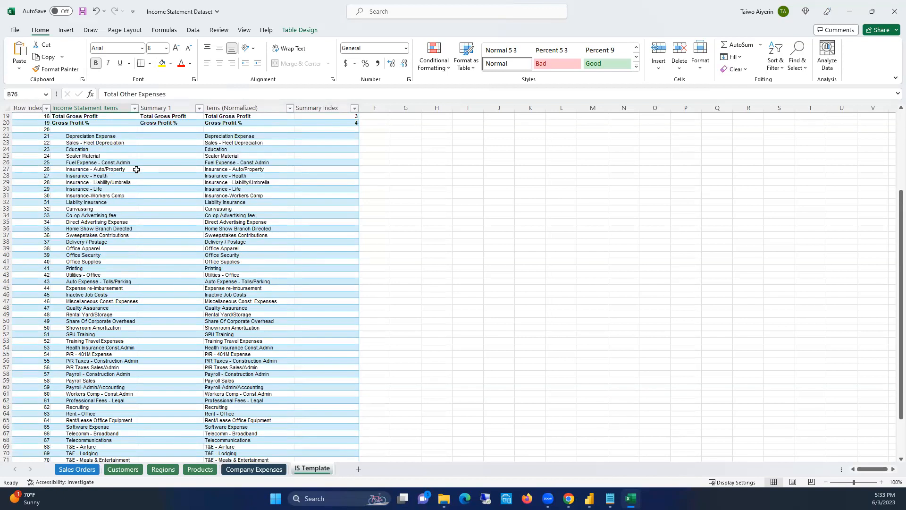
{"action": "scroll", "coordinate": [136, 169], "scroll_direction": "up", "scroll_amount": 1}
{"action": "left_click", "coordinate": [90, 136]}
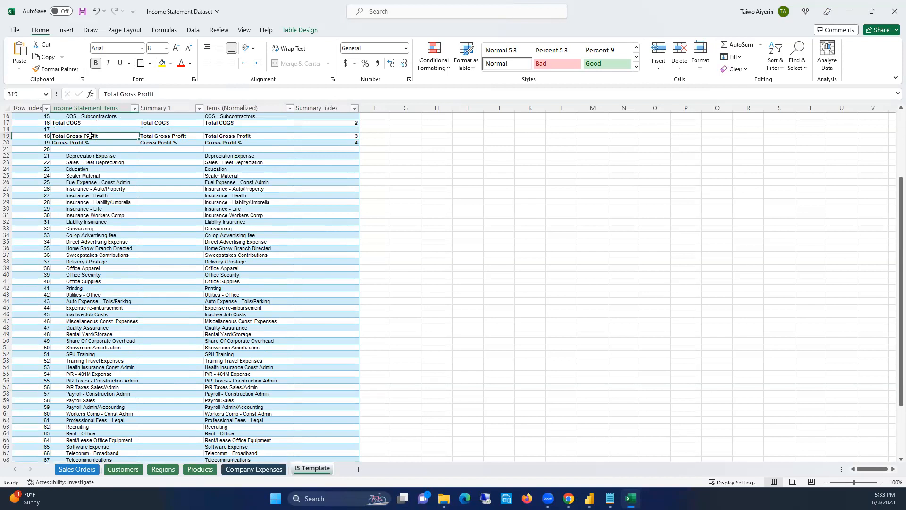
Review the Net Profit % row at the end of the template together with Total Net Profit
{"action": "scroll", "coordinate": [135, 280], "scroll_direction": "down", "scroll_amount": 4}
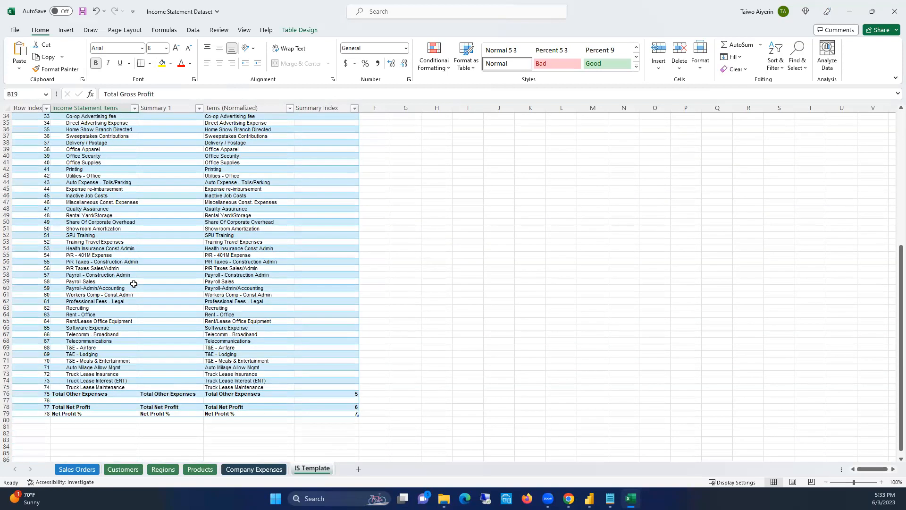
{"action": "scroll", "coordinate": [134, 284], "scroll_direction": "down", "scroll_amount": 1}
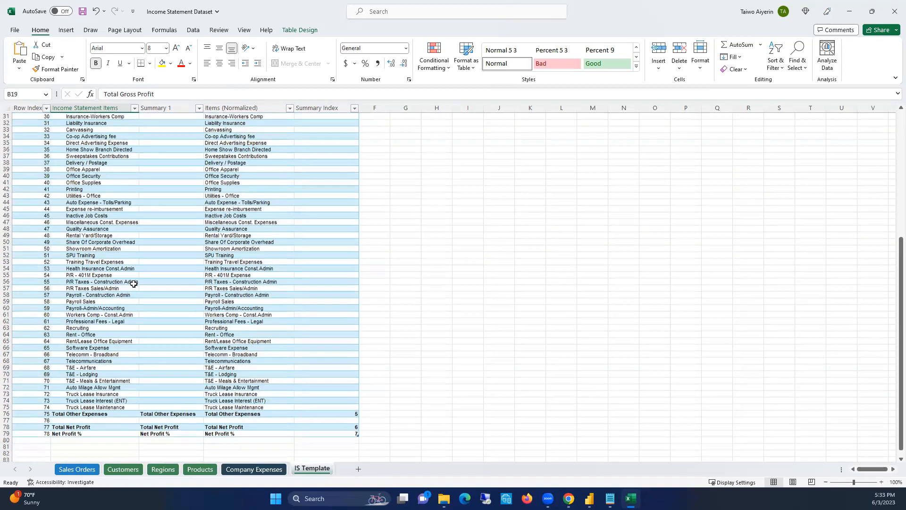
{"action": "left_click", "coordinate": [78, 426]}
{"action": "left_click", "coordinate": [76, 433]}
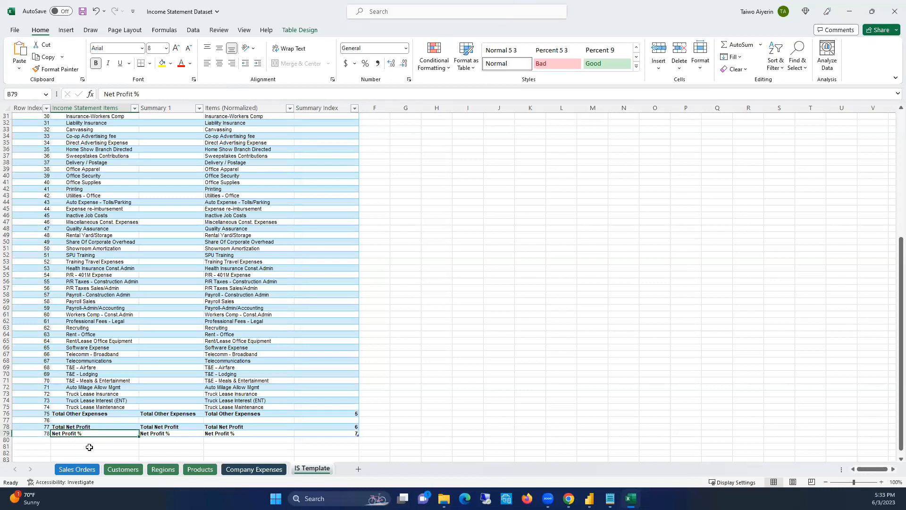
{"action": "left_click", "coordinate": [100, 426]}
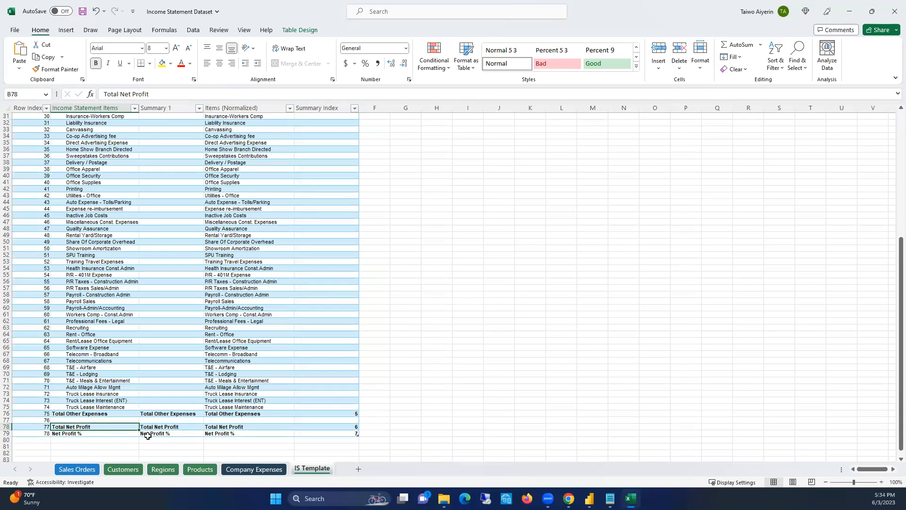
{"action": "left_click", "coordinate": [77, 433]}
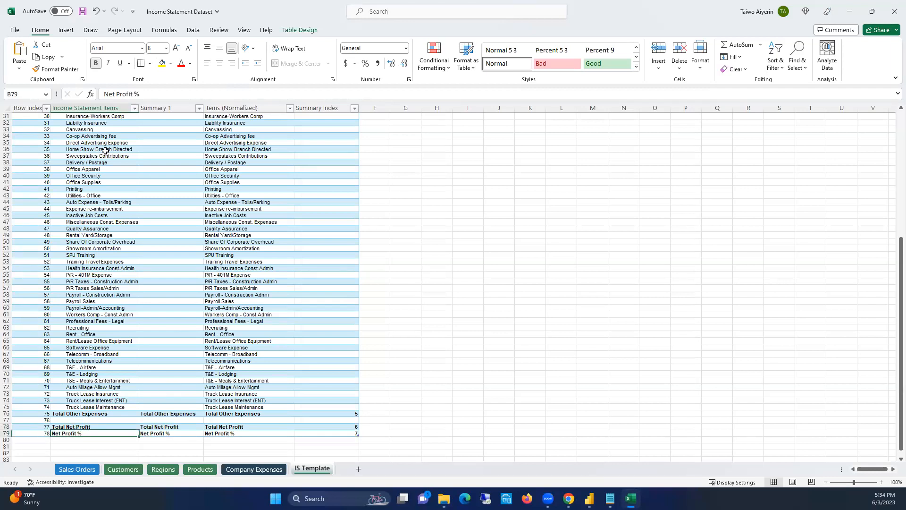
Switch to the Income Statement in Power BI report in Power BI Desktop
{"action": "scroll", "coordinate": [106, 155], "scroll_direction": "up", "scroll_amount": 10}
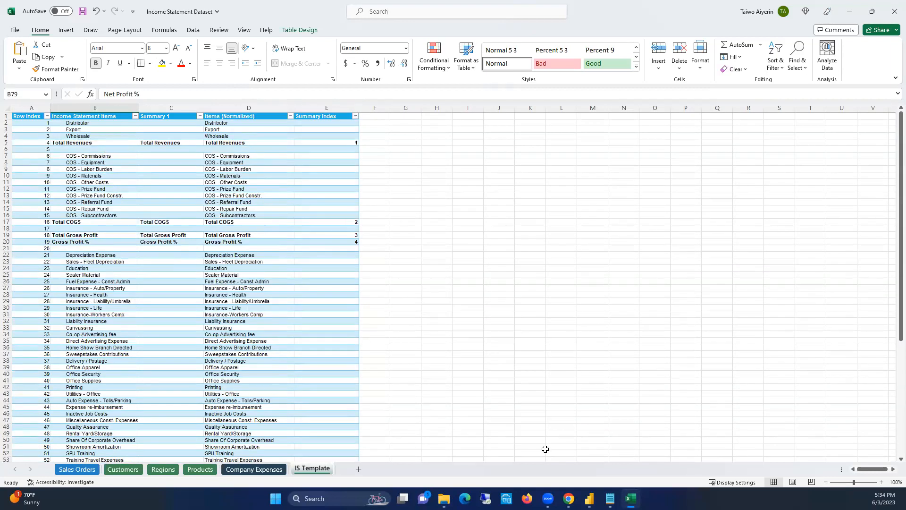
{"action": "mouse_move", "coordinate": [590, 495]}
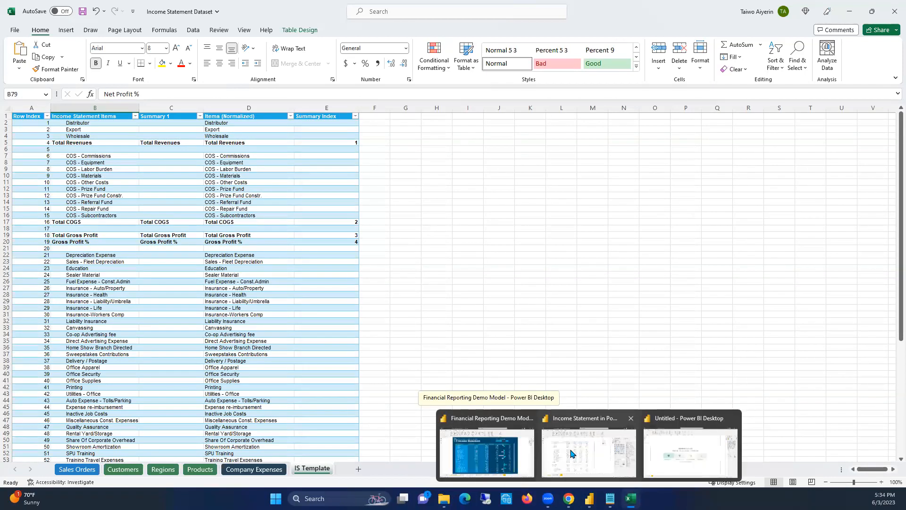
{"action": "left_click", "coordinate": [581, 457]}
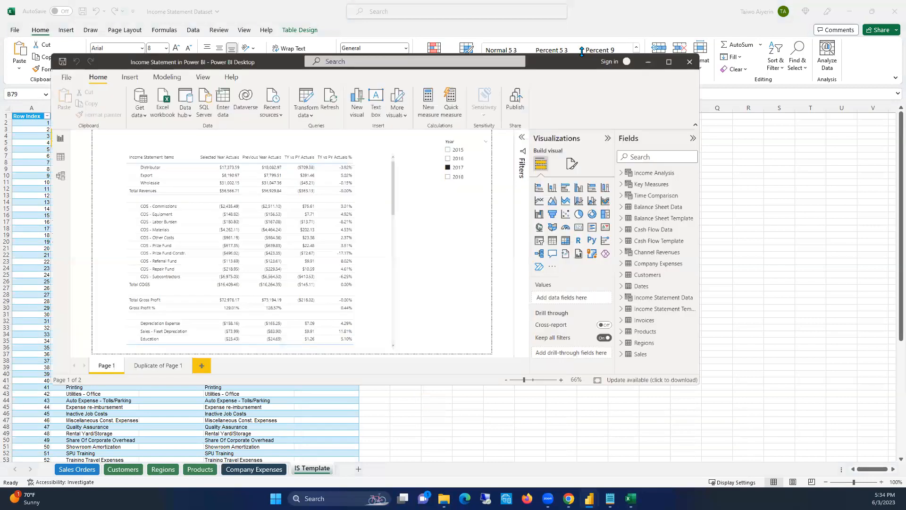
Move the income statement table up and to the left on Page 1 of the report
{"action": "left_click", "coordinate": [670, 64]}
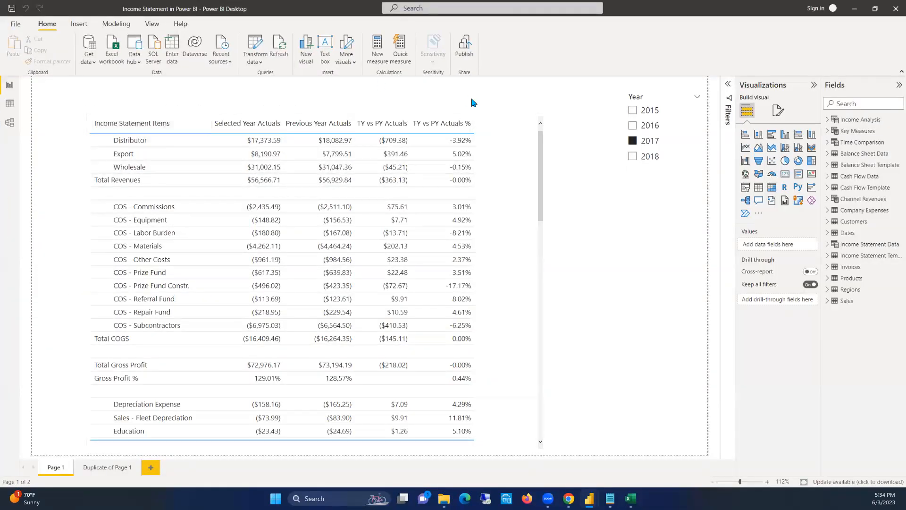
{"action": "left_click", "coordinate": [494, 121]}
{"action": "left_click_drag", "start_coordinate": [495, 118], "coordinate": [475, 96]}
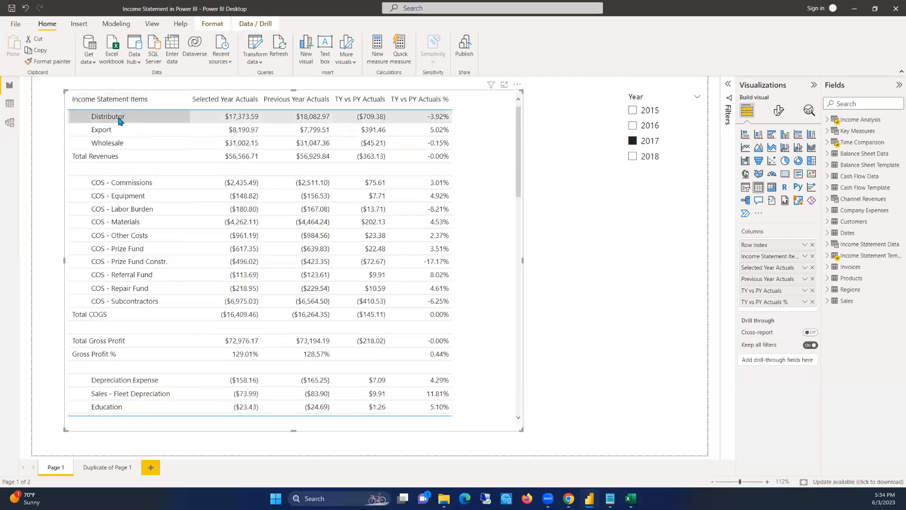
Examine the table's items, Selected Year Actuals, Previous Year Actuals and TY vs PY columns throughout the income statement
{"action": "left_click", "coordinate": [116, 98]}
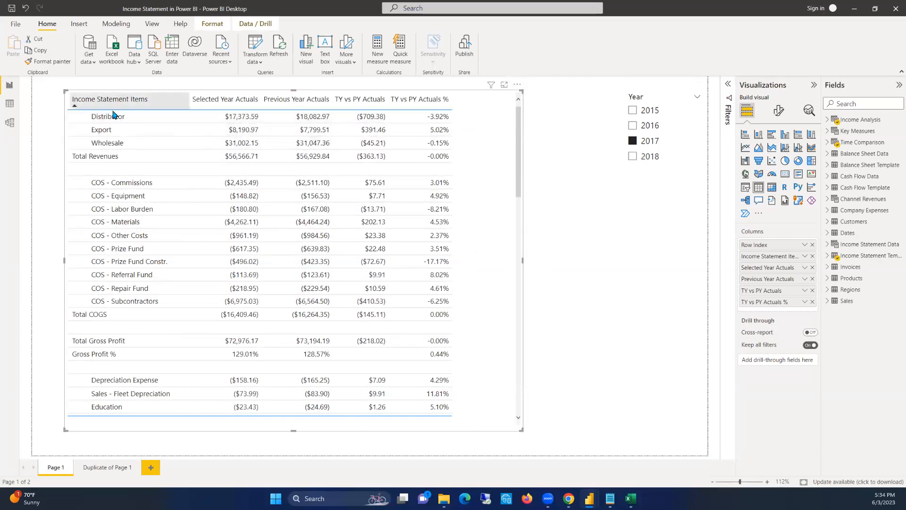
{"action": "left_click", "coordinate": [213, 97]}
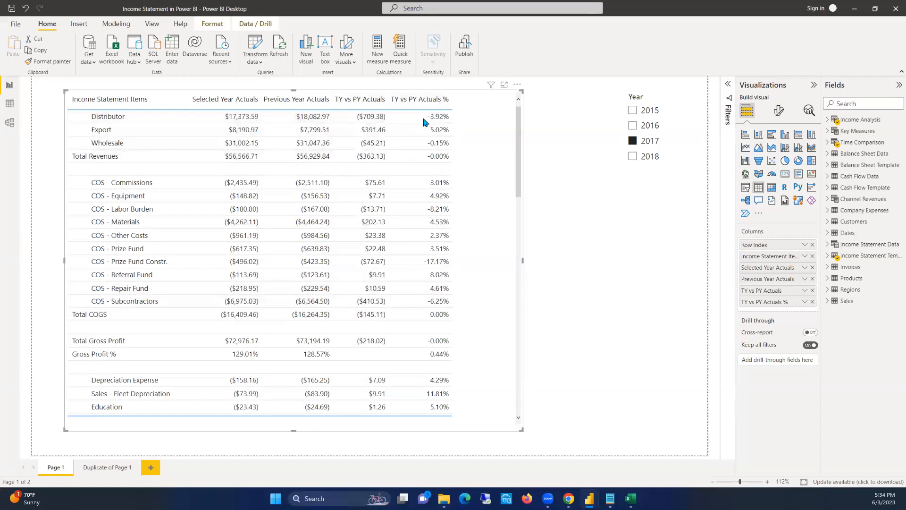
{"action": "scroll", "coordinate": [430, 297], "scroll_direction": "down", "scroll_amount": 5}
{"action": "scroll", "coordinate": [431, 301], "scroll_direction": "up", "scroll_amount": 5}
{"action": "scroll", "coordinate": [429, 287], "scroll_direction": "down", "scroll_amount": 16}
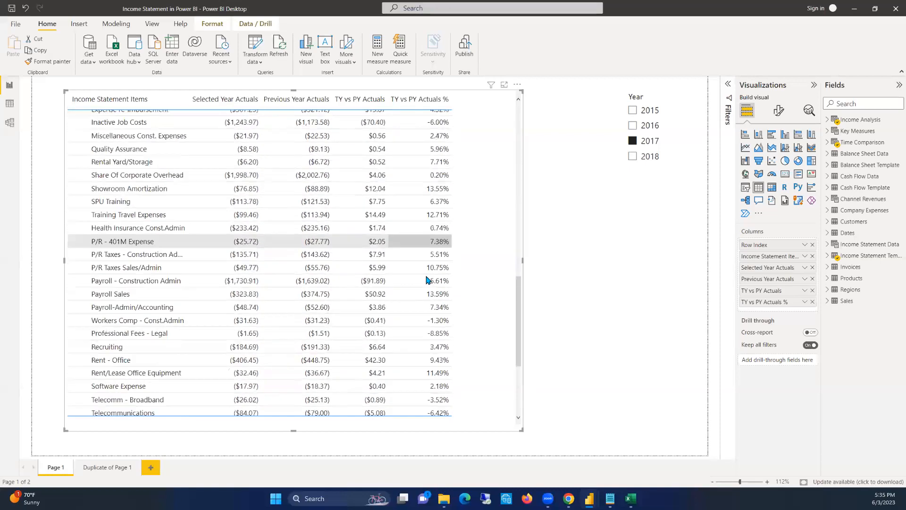
{"action": "scroll", "coordinate": [428, 279], "scroll_direction": "up", "scroll_amount": 15}
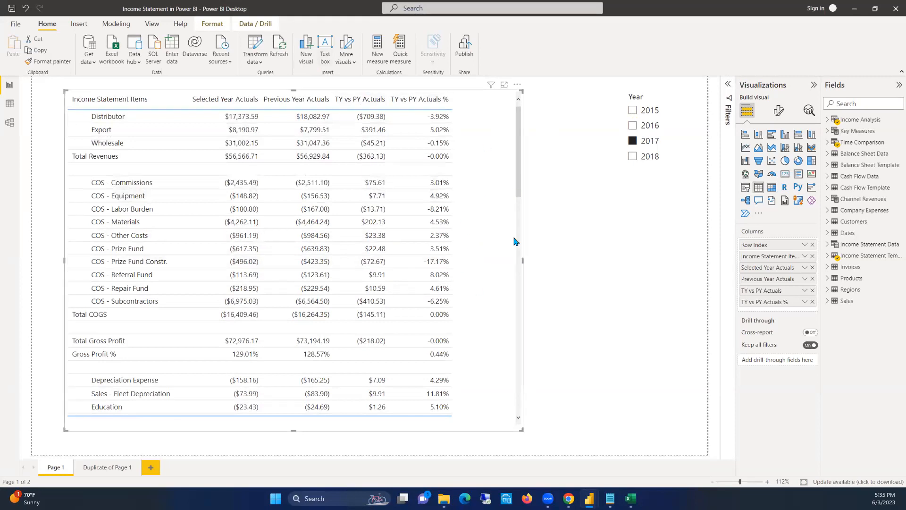
Leave the finished Income Statement in Power BI report and switch to the blank Untitled report in Power BI Desktop
{"action": "scroll", "coordinate": [456, 268], "scroll_direction": "down", "scroll_amount": 6}
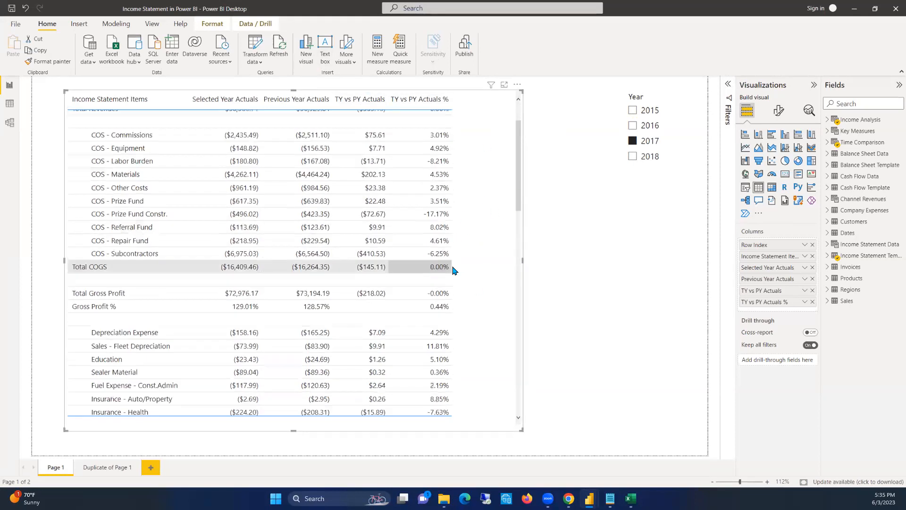
{"action": "left_click", "coordinate": [856, 11]}
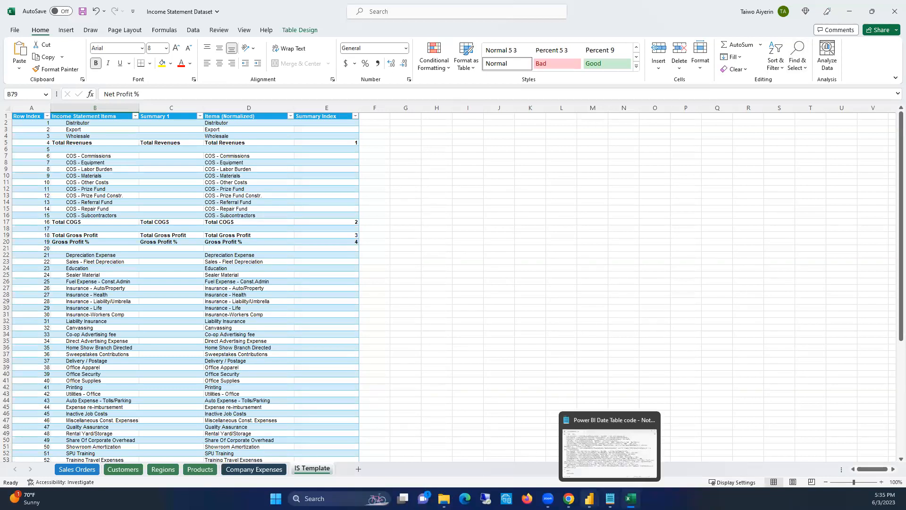
{"action": "mouse_move", "coordinate": [589, 498]}
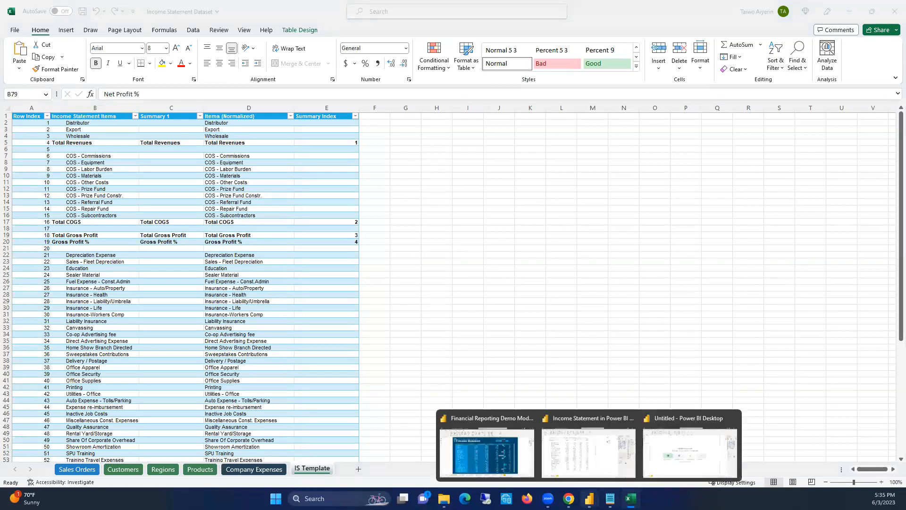
{"action": "left_click", "coordinate": [596, 441]}
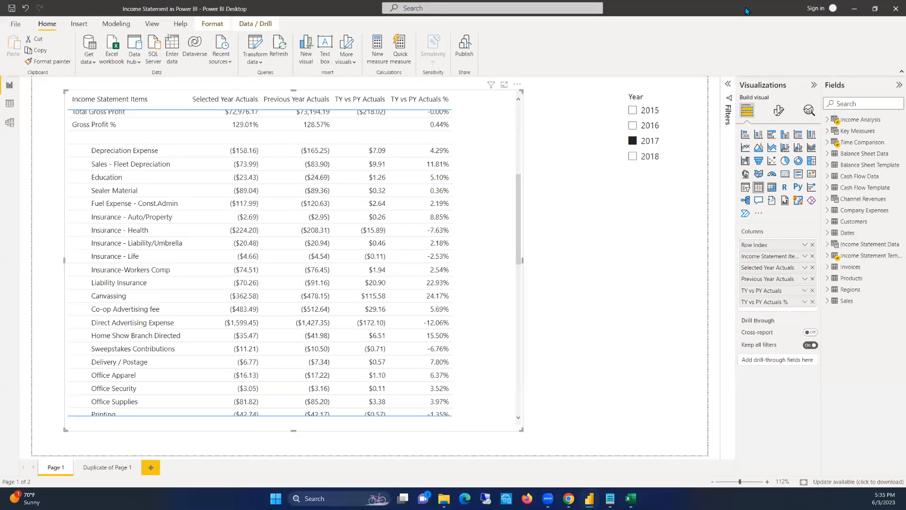
{"action": "left_click", "coordinate": [854, 8]}
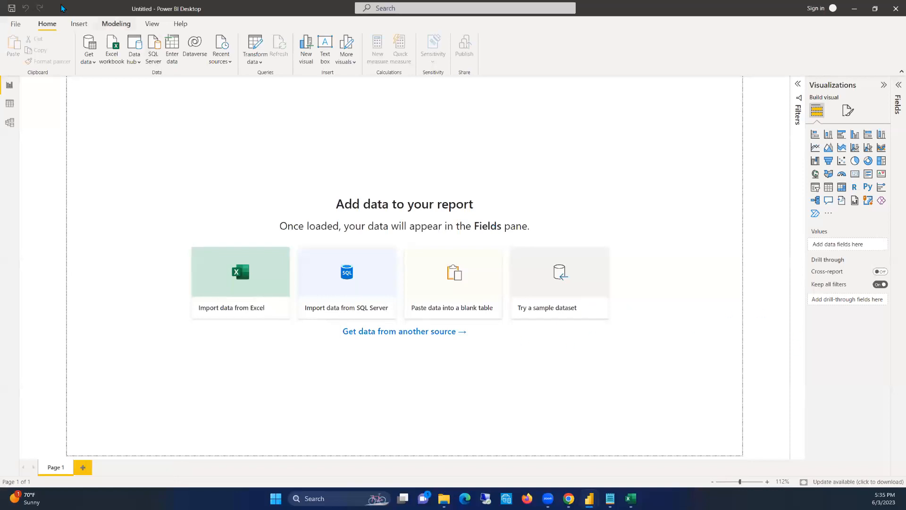
Save the blank report as Scenario Income Statement in the Financial+Reporting+resource+pack folder
{"action": "left_click", "coordinate": [14, 23]}
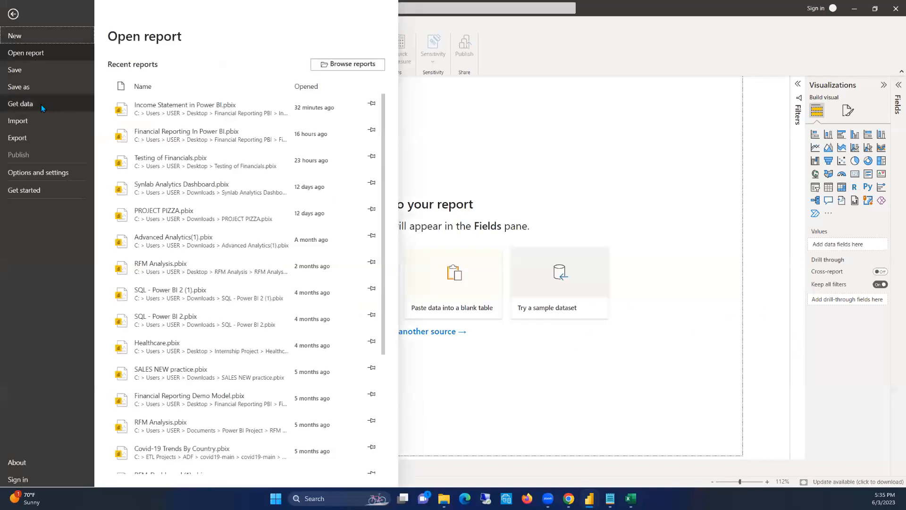
{"action": "left_click", "coordinate": [41, 105]}
{"action": "left_click", "coordinate": [33, 88]}
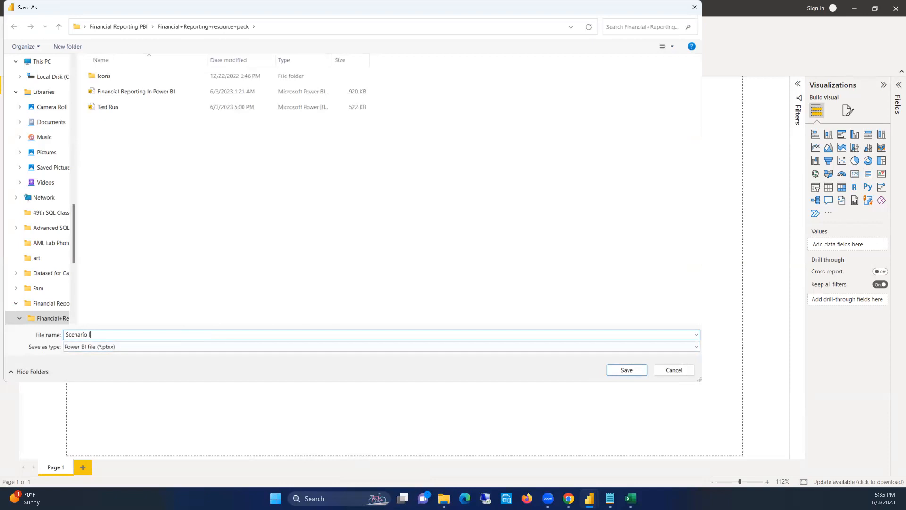
{"action": "type", "text": "me Statement"}
{"action": "key", "text": "Return"}
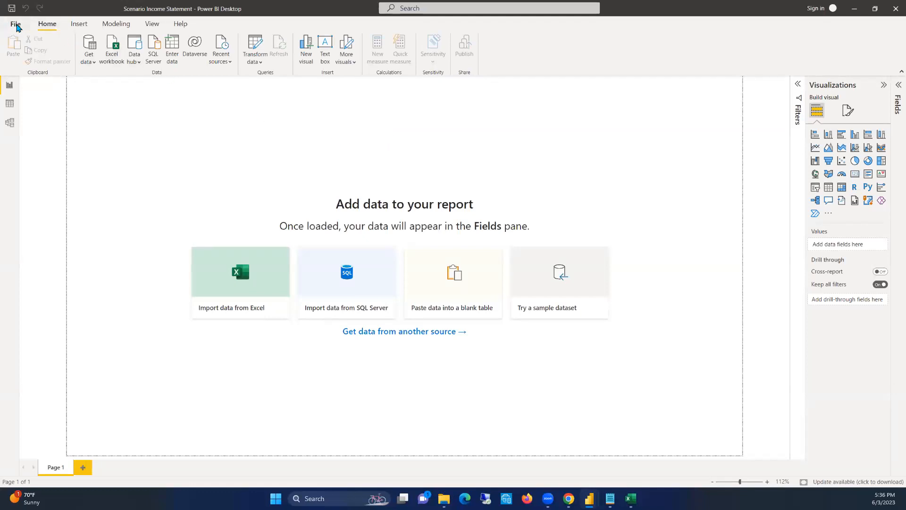
Connect the report to the Income Statement Dataset Excel workbook as its data source
{"action": "left_click", "coordinate": [93, 62]}
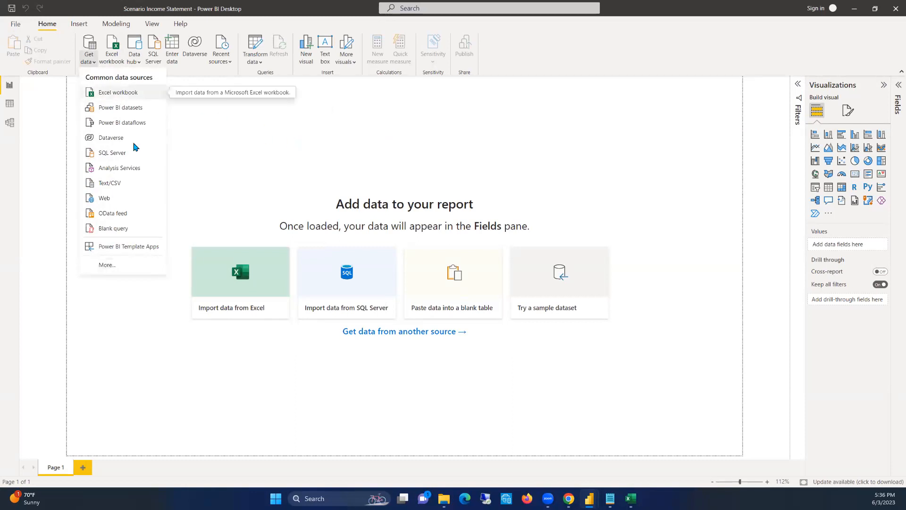
{"action": "left_click", "coordinate": [121, 96]}
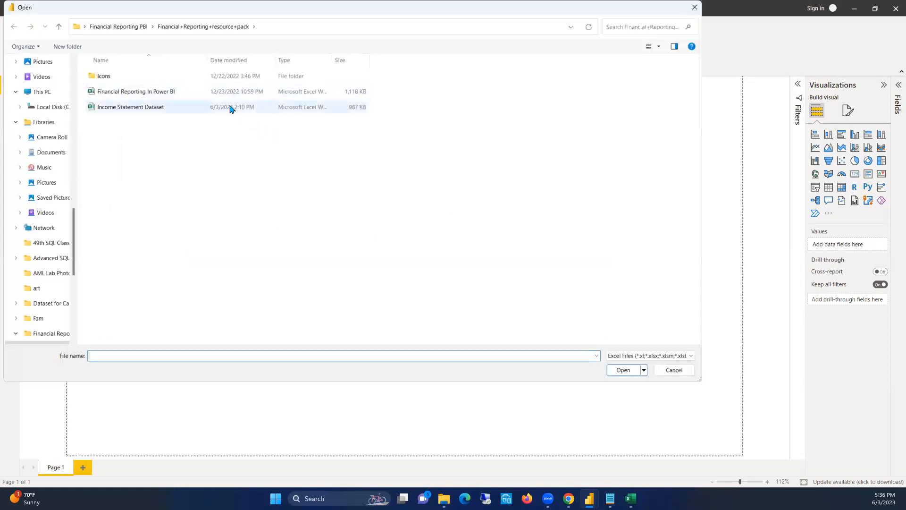
{"action": "double_click", "coordinate": [145, 111]}
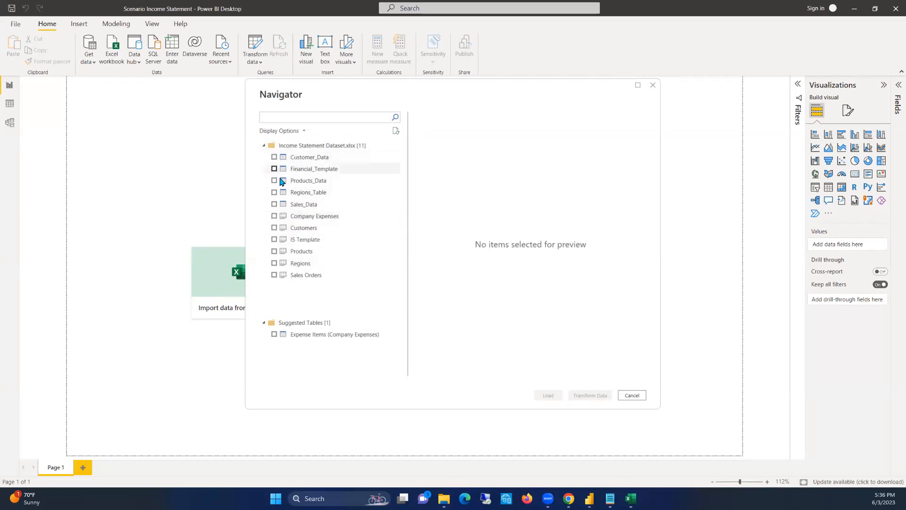
Select Customer_Data, Financial_Template, Products_Data, Regions_Table, Sales_Data and the Company Expenses sheet, and bring them into Power Query for transformation
{"action": "left_click", "coordinate": [273, 158]}
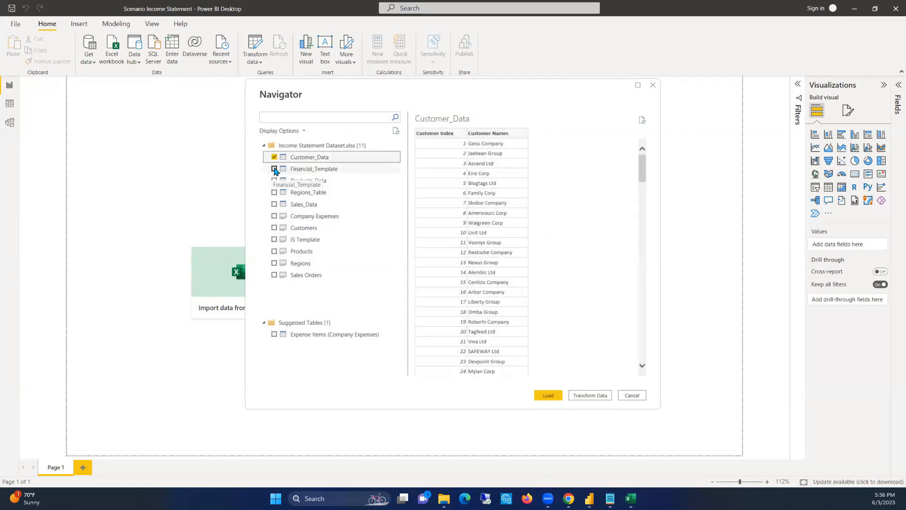
{"action": "left_click", "coordinate": [274, 169]}
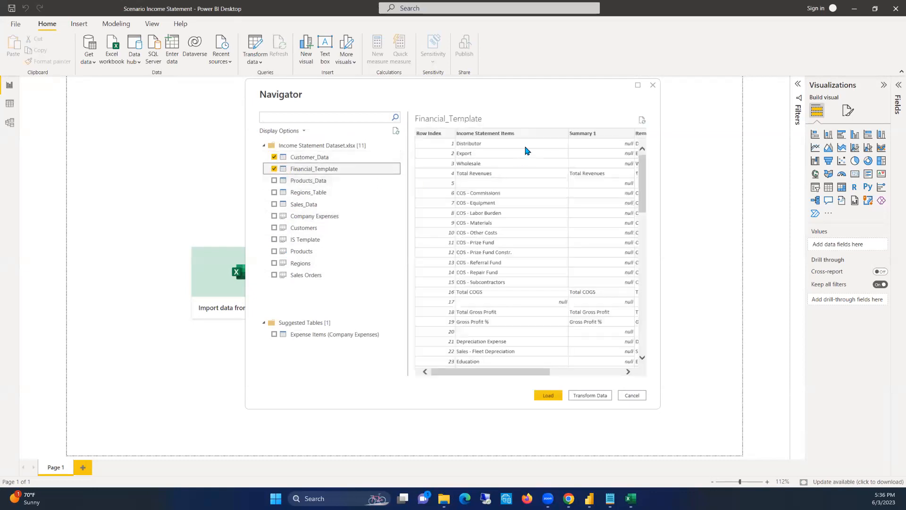
{"action": "left_click_drag", "start_coordinate": [485, 371], "coordinate": [453, 349]}
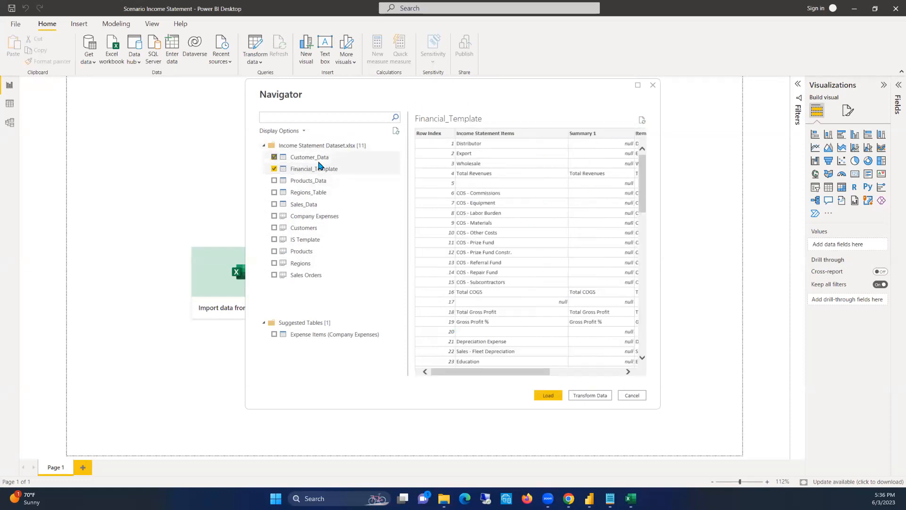
{"action": "left_click", "coordinate": [276, 181]}
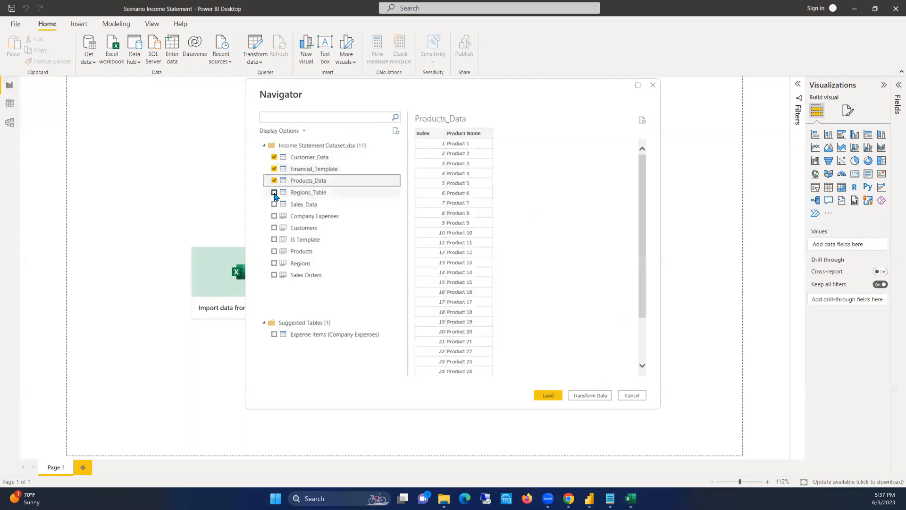
{"action": "left_click", "coordinate": [274, 193]}
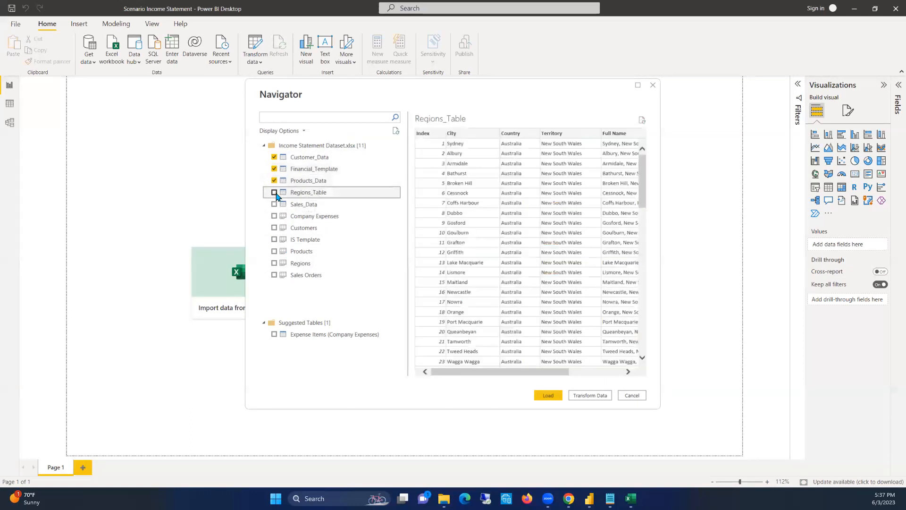
{"action": "left_click", "coordinate": [274, 204]}
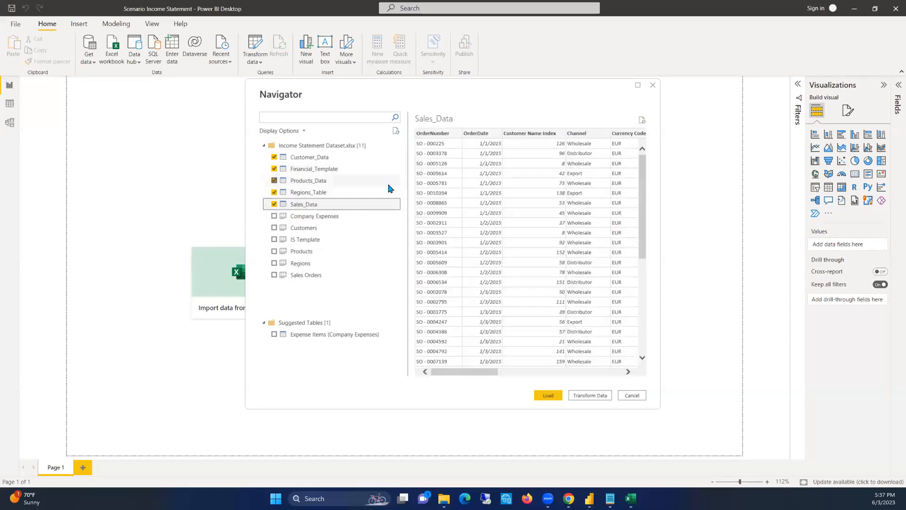
{"action": "left_click", "coordinate": [275, 217]}
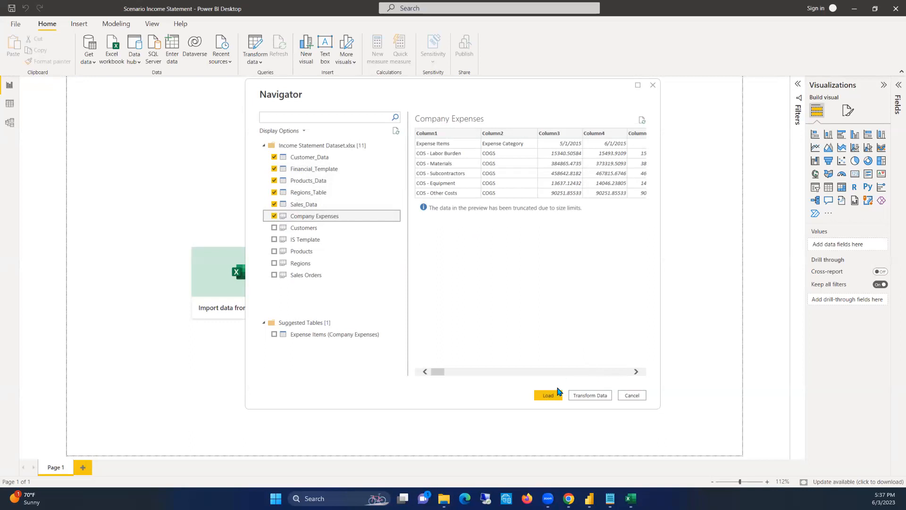
{"action": "left_click", "coordinate": [587, 397]}
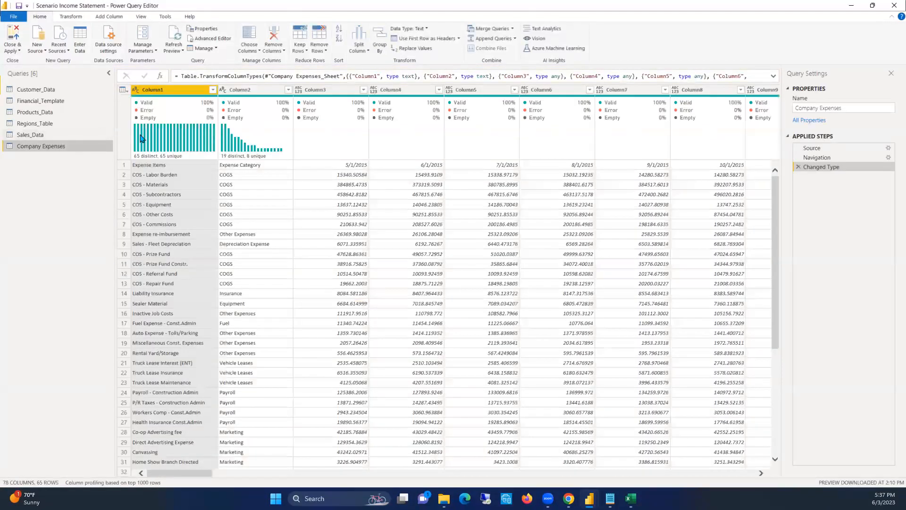
Review the columns and rows of the imported customer, template, product, region, sales and expense queries
{"action": "mouse_move", "coordinate": [141, 138]}
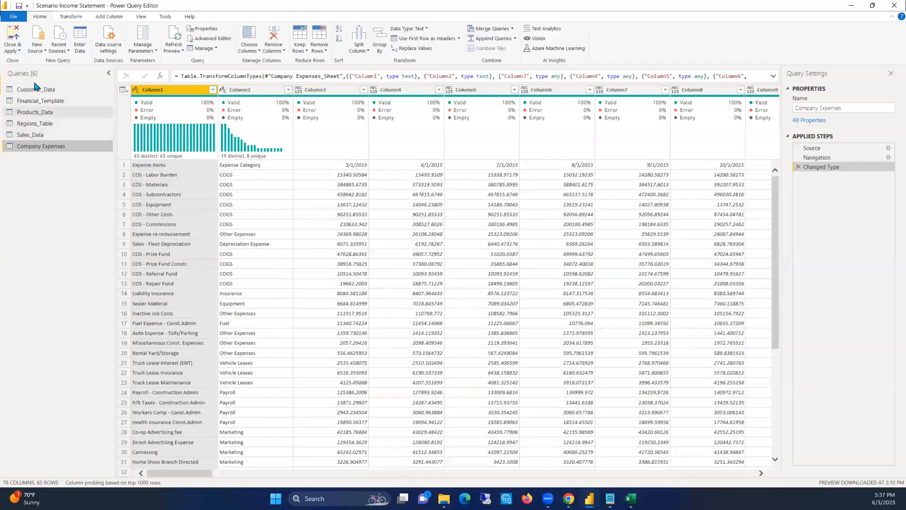
{"action": "left_click_drag", "start_coordinate": [34, 89], "coordinate": [34, 103]}
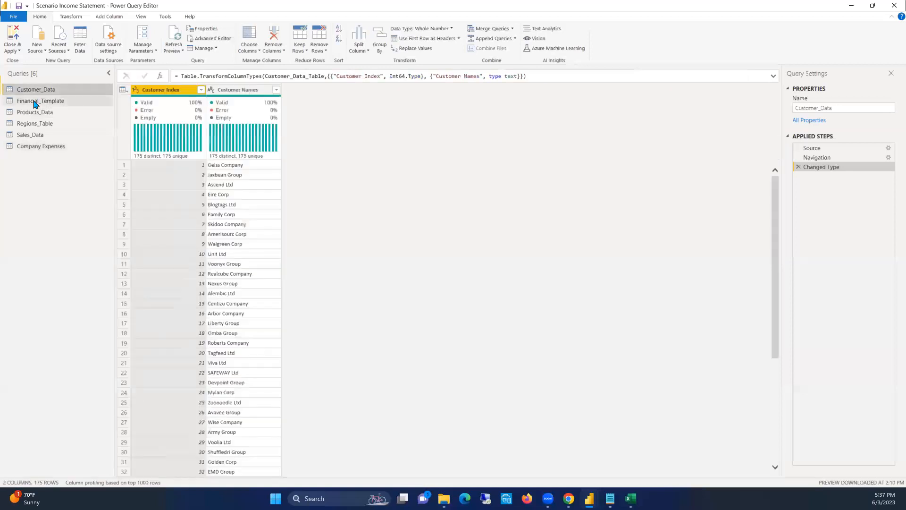
{"action": "left_click", "coordinate": [34, 101]}
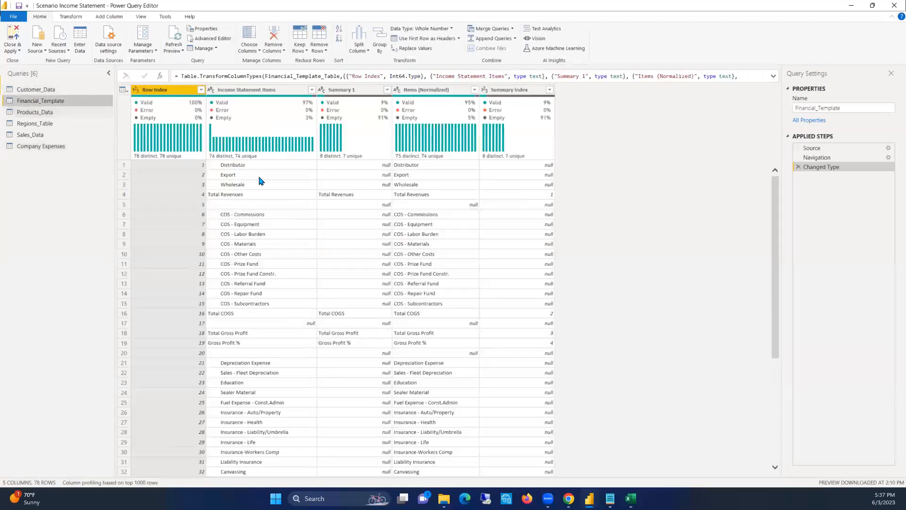
{"action": "left_click", "coordinate": [46, 113]}
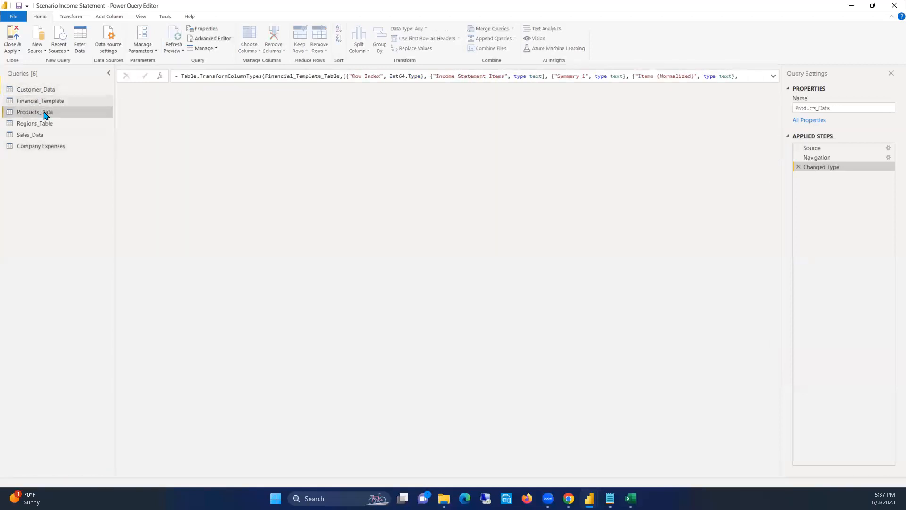
{"action": "left_click", "coordinate": [41, 124]}
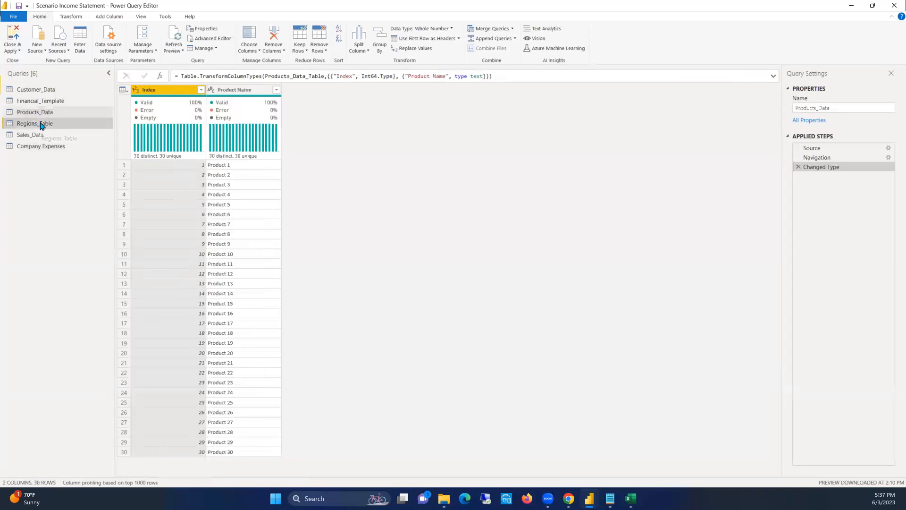
{"action": "left_click", "coordinate": [37, 138]}
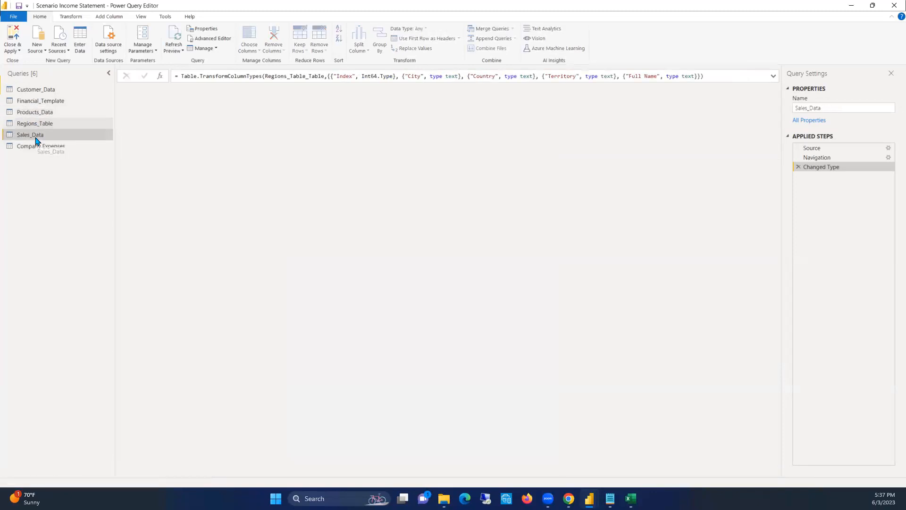
{"action": "left_click", "coordinate": [36, 146]}
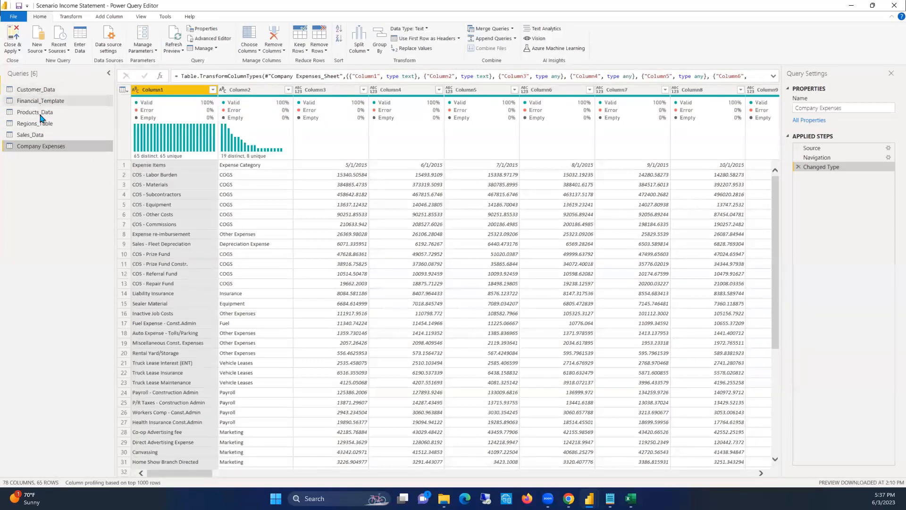
{"action": "left_click", "coordinate": [38, 135]}
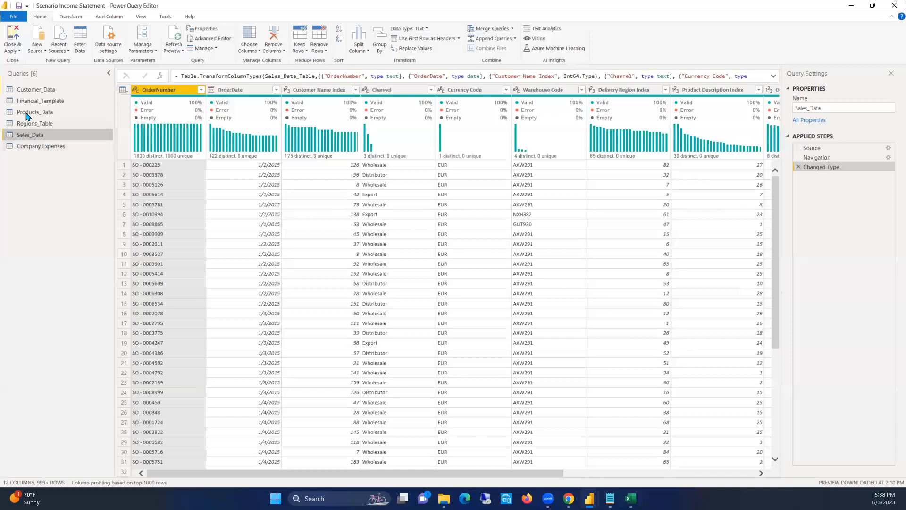
{"action": "left_click", "coordinate": [40, 101]}
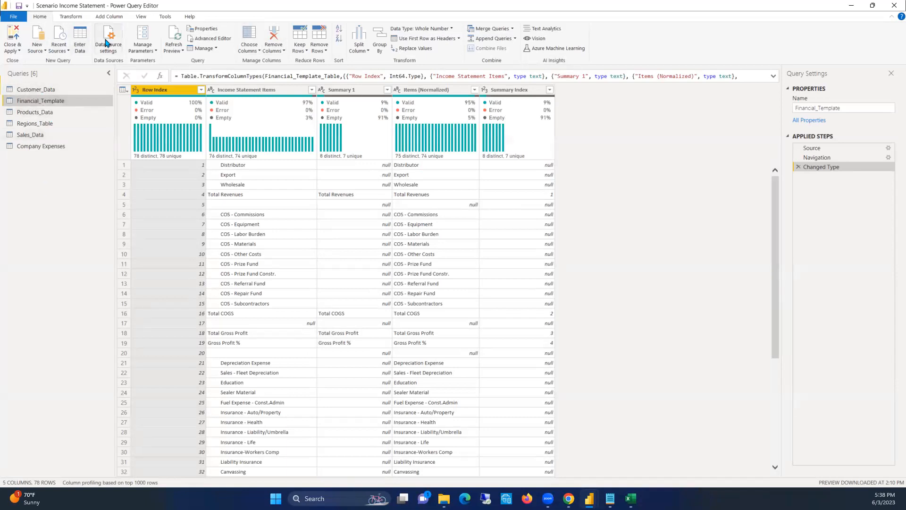
Copy the entire Power BI Date Table code from Notepad and return to the Power Query Editor
{"action": "left_click", "coordinate": [43, 51]}
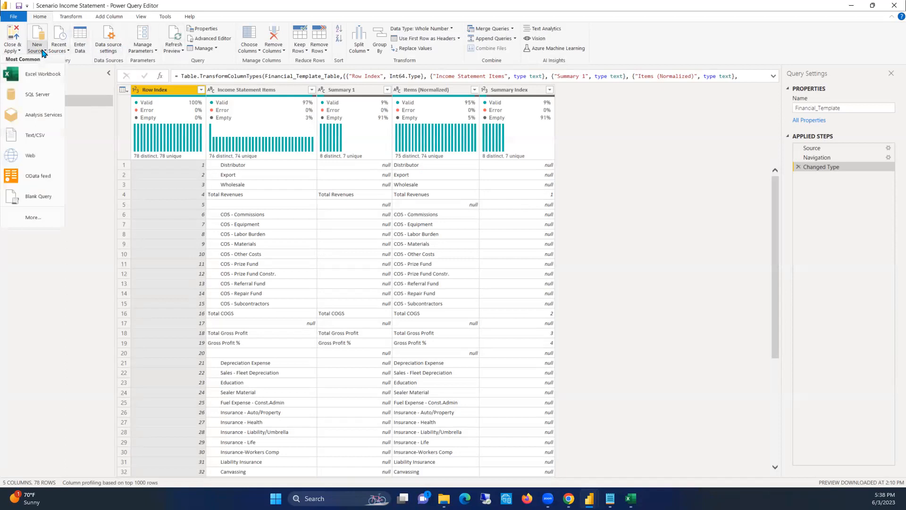
{"action": "left_click", "coordinate": [303, 10]}
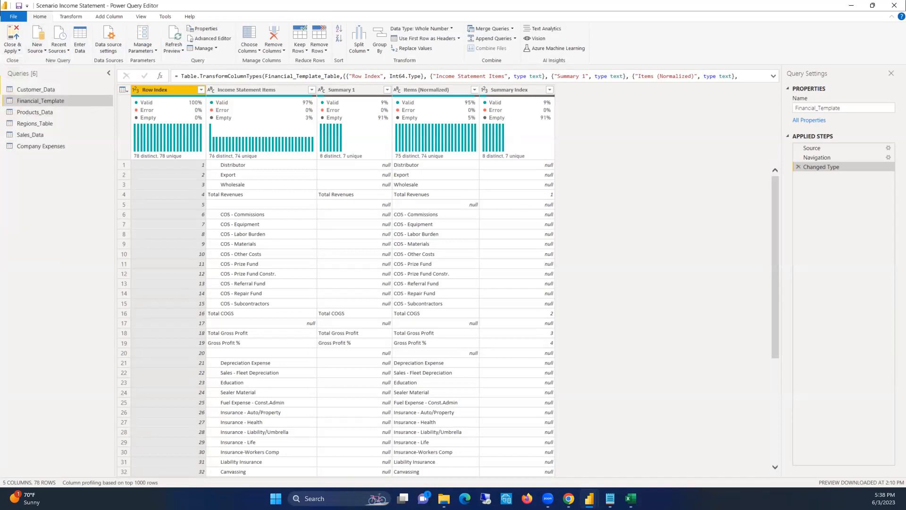
{"action": "key", "text": "alt+Tab"}
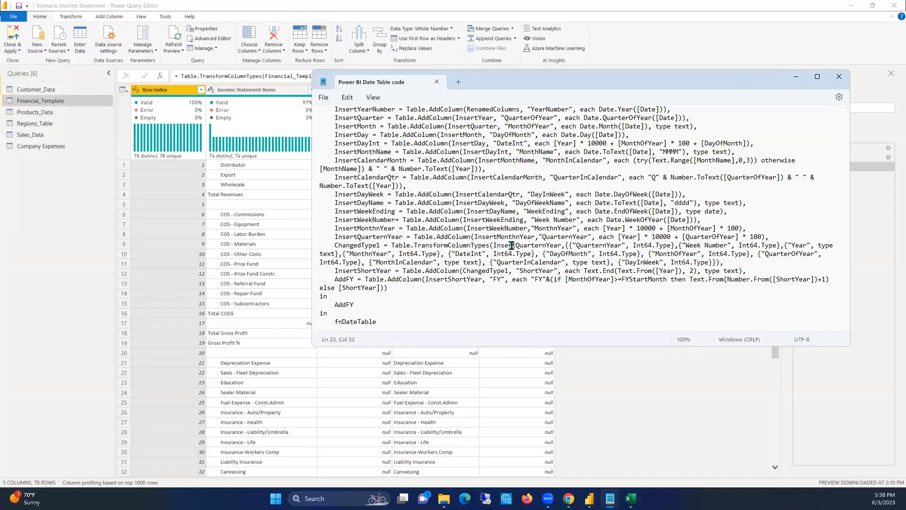
{"action": "key", "text": "ctrl+a"}
{"action": "left_click", "coordinate": [796, 80]}
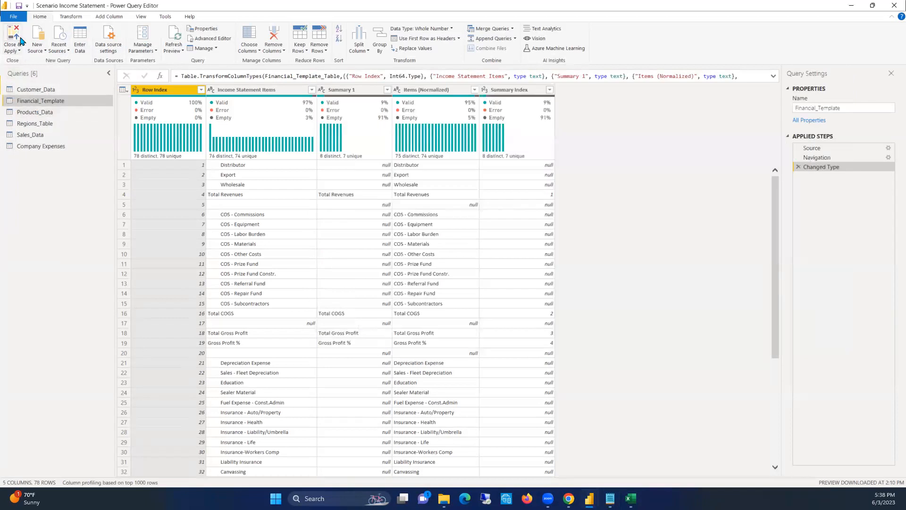
Create a blank query and replace its entire default code with the copied date table code
{"action": "left_click", "coordinate": [39, 48]}
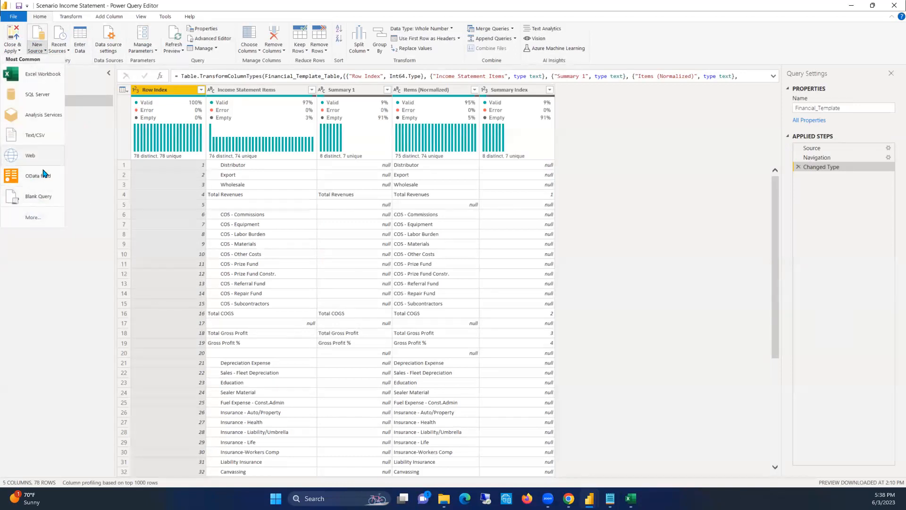
{"action": "left_click", "coordinate": [42, 197]}
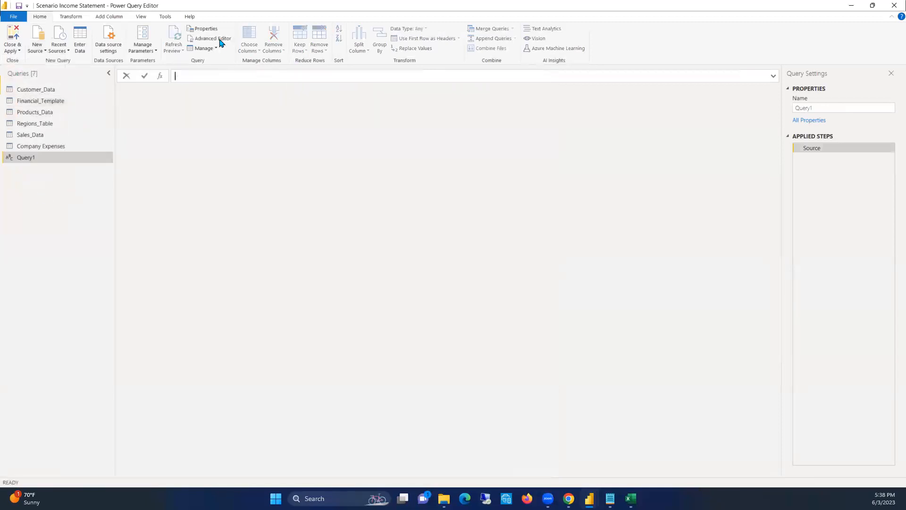
{"action": "left_click", "coordinate": [219, 40]}
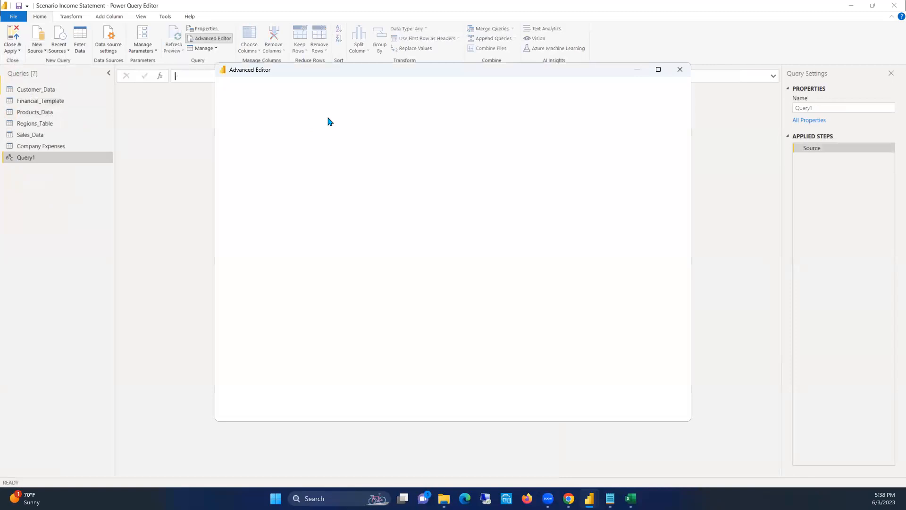
{"action": "key", "text": "ctrl+a"}
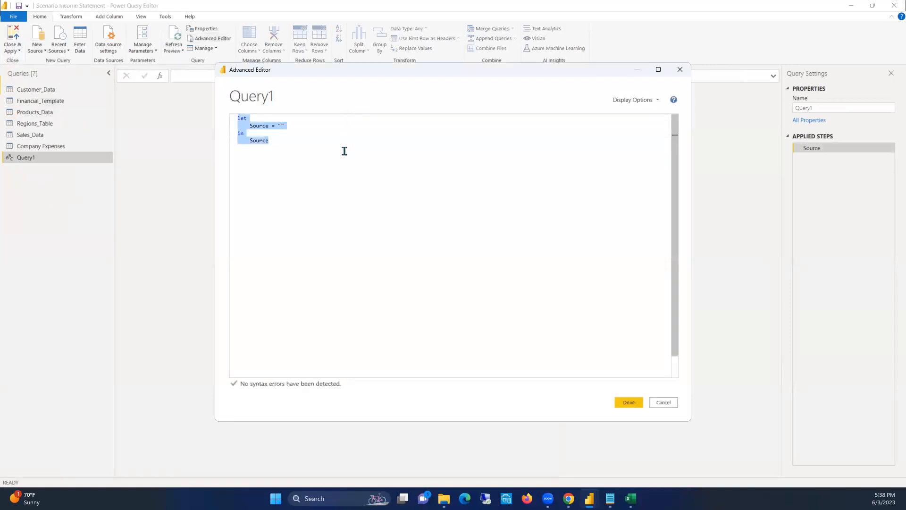
{"action": "key", "text": "ctrl+v"}
{"action": "left_click", "coordinate": [628, 402]}
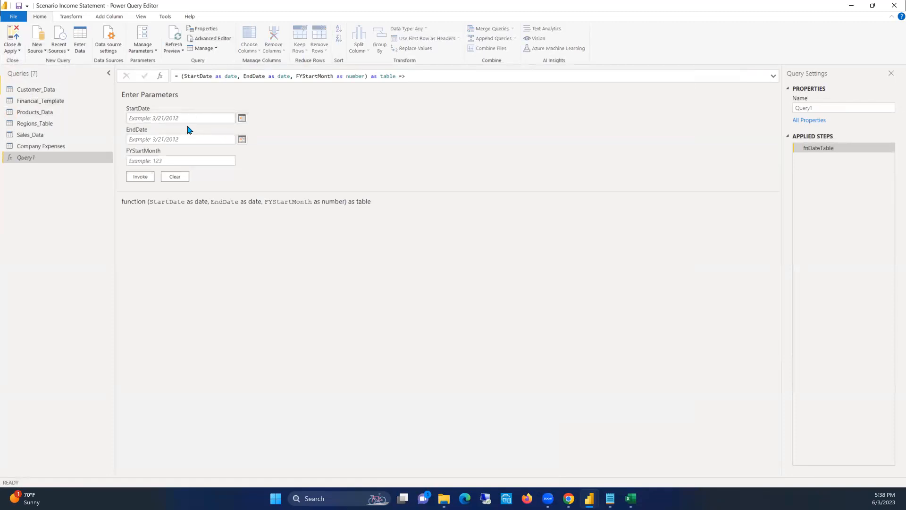
Invoke the date table function with StartDate 1/1/2014, EndDate 1/1/2021 and FYStartMonth 7
{"action": "left_click", "coordinate": [203, 116]}
{"action": "type", "text": "1/1/2"}
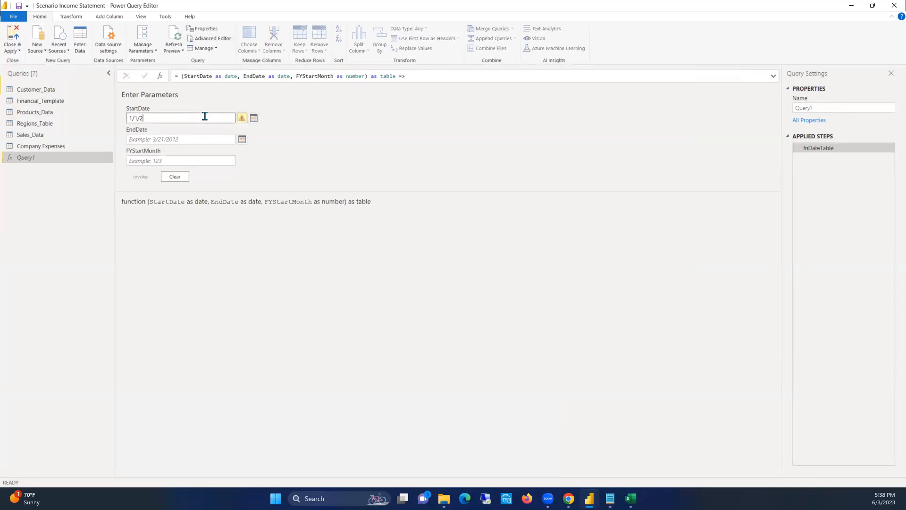
{"action": "type", "text": "014"}
{"action": "left_click", "coordinate": [172, 135]}
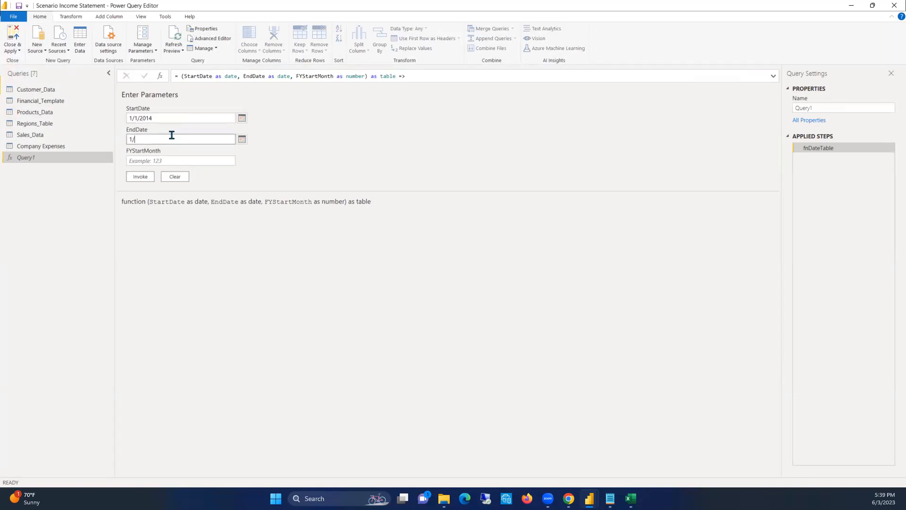
{"action": "type", "text": "1/1/2021"}
{"action": "left_click", "coordinate": [179, 161]}
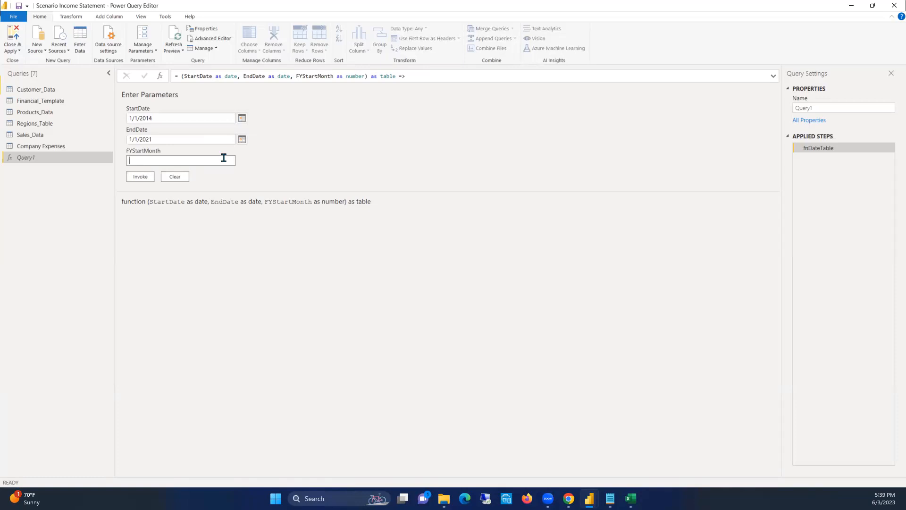
{"action": "left_click", "coordinate": [141, 176]}
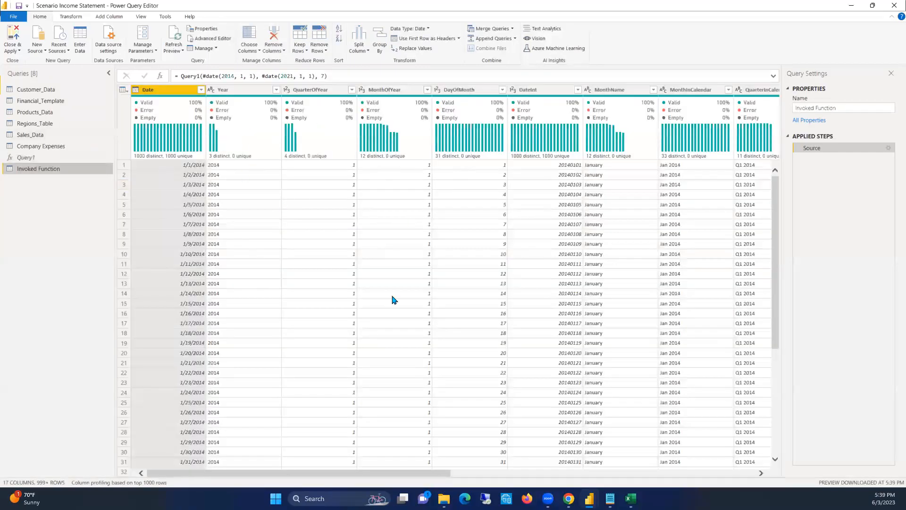
Examine the generated date table and the parameters of the Query1 function behind it
{"action": "left_click_drag", "start_coordinate": [265, 474], "coordinate": [151, 456]}
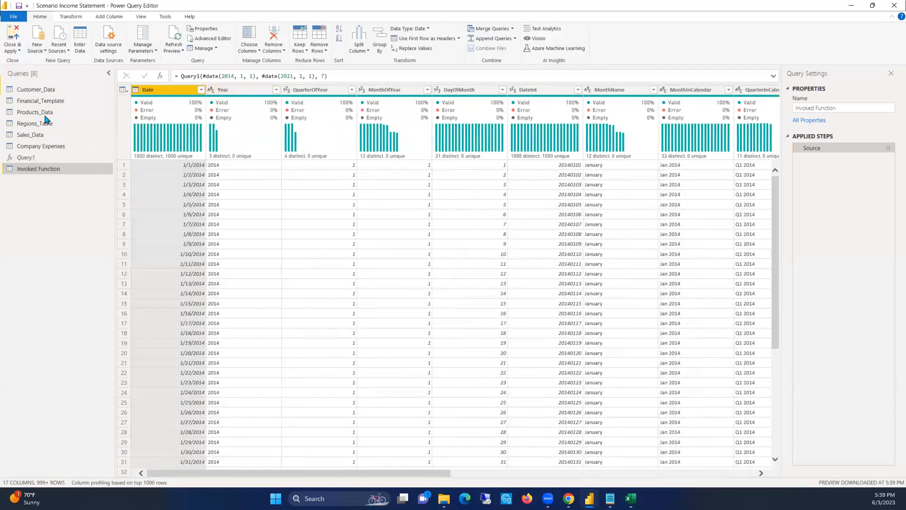
{"action": "left_click", "coordinate": [29, 158]}
{"action": "left_click", "coordinate": [41, 169]}
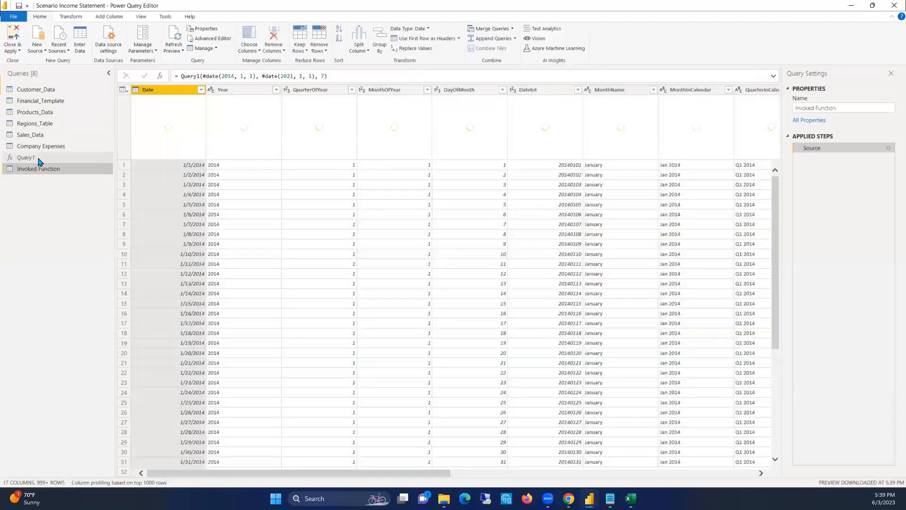
{"action": "left_click", "coordinate": [38, 159]}
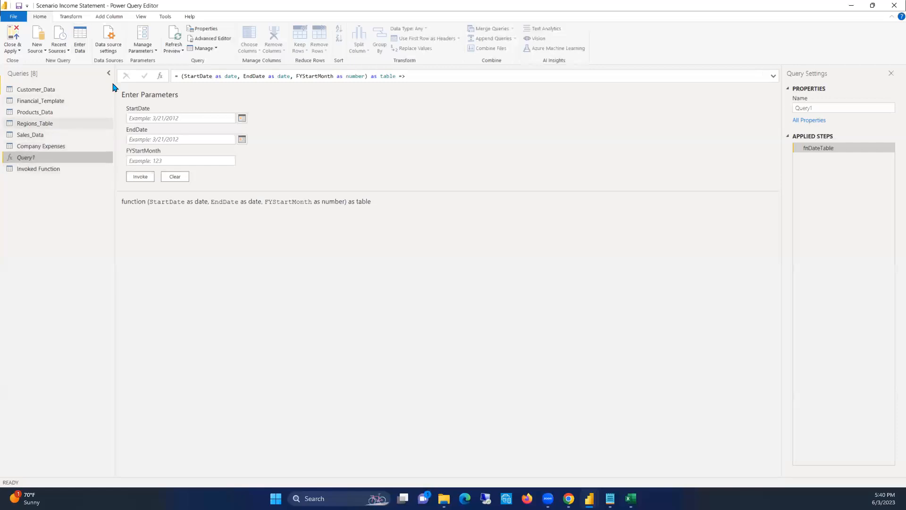
{"action": "left_click", "coordinate": [149, 116]}
Rename the Invoked Function query as Dates
{"action": "right_click", "coordinate": [30, 168]}
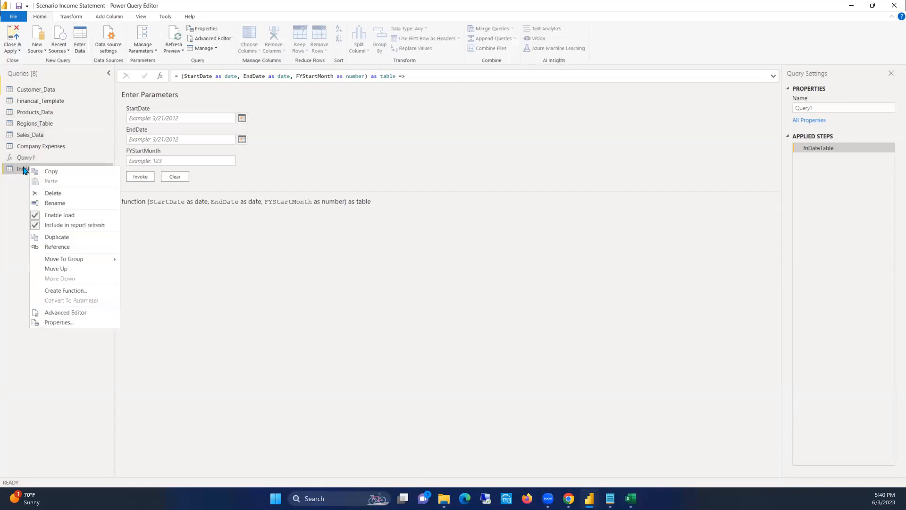
{"action": "left_click", "coordinate": [26, 169]}
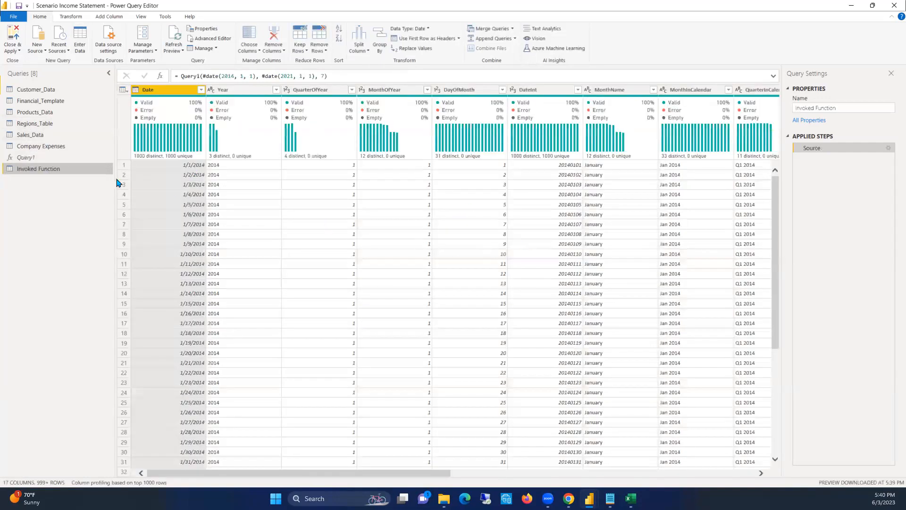
{"action": "right_click", "coordinate": [49, 175]}
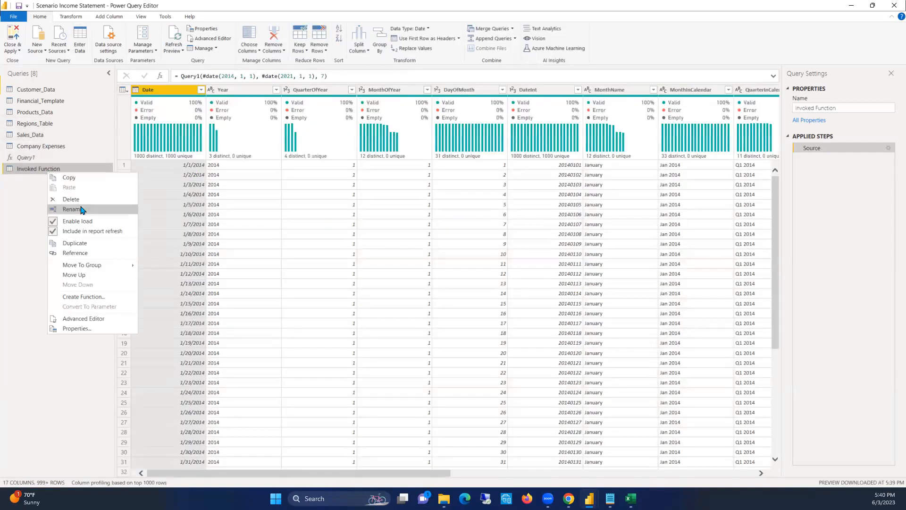
{"action": "left_click", "coordinate": [78, 208]}
{"action": "type", "text": "Dates"}
{"action": "key", "text": "Return"}
Rename the Query1 date function as Date Query
{"action": "left_click", "coordinate": [43, 158]}
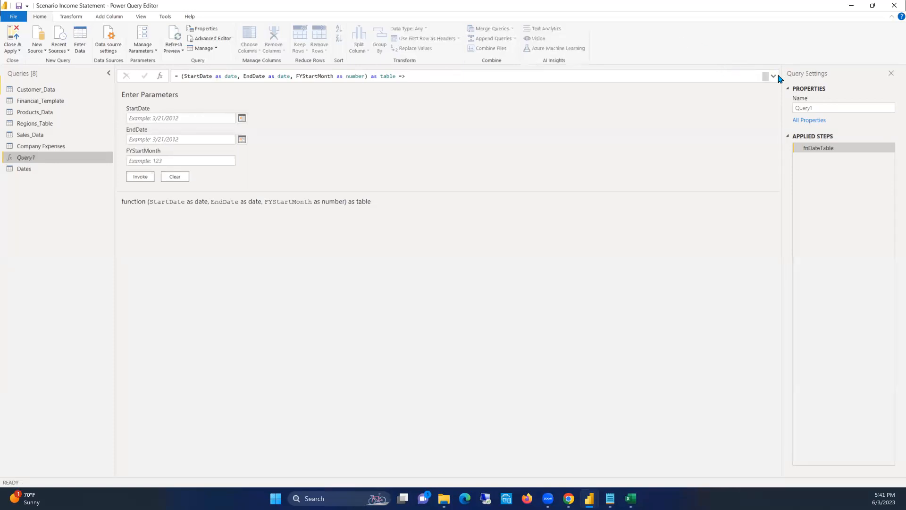
{"action": "right_click", "coordinate": [43, 170]}
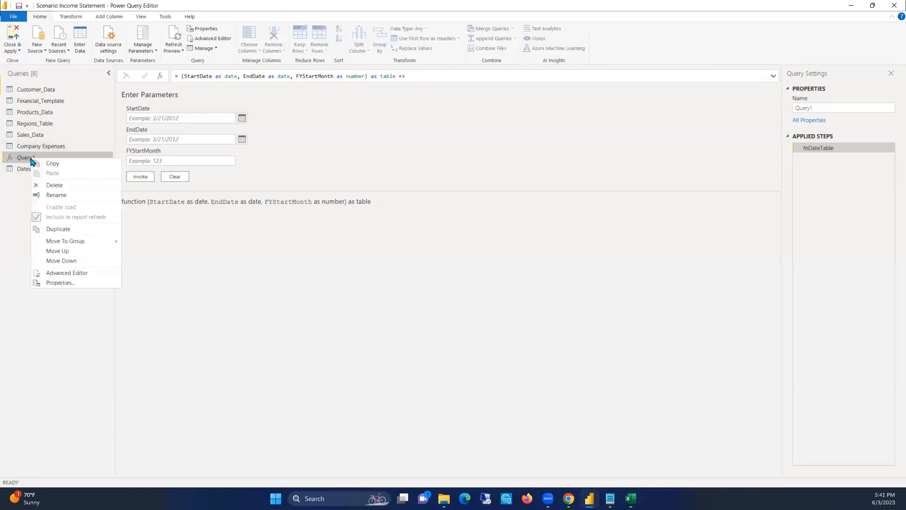
{"action": "left_click", "coordinate": [56, 200]}
{"action": "type", "text": "Date"}
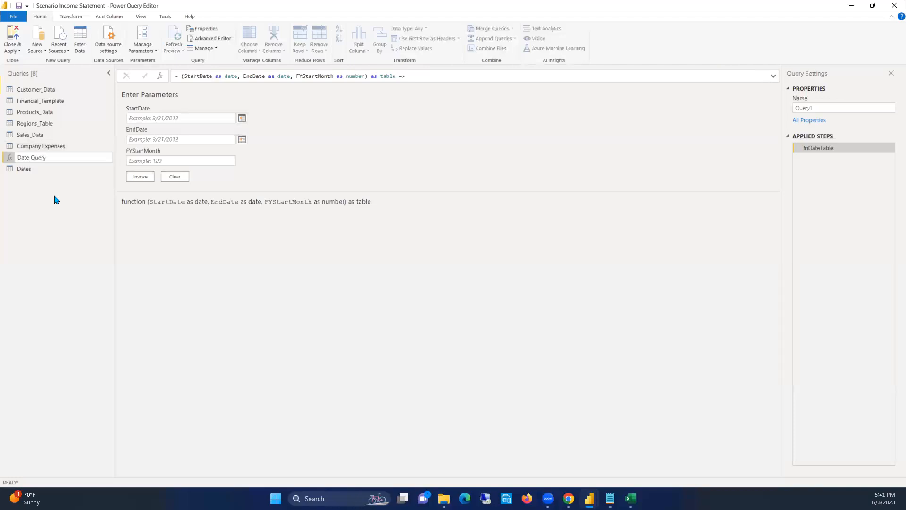
{"action": "key", "text": "Return"}
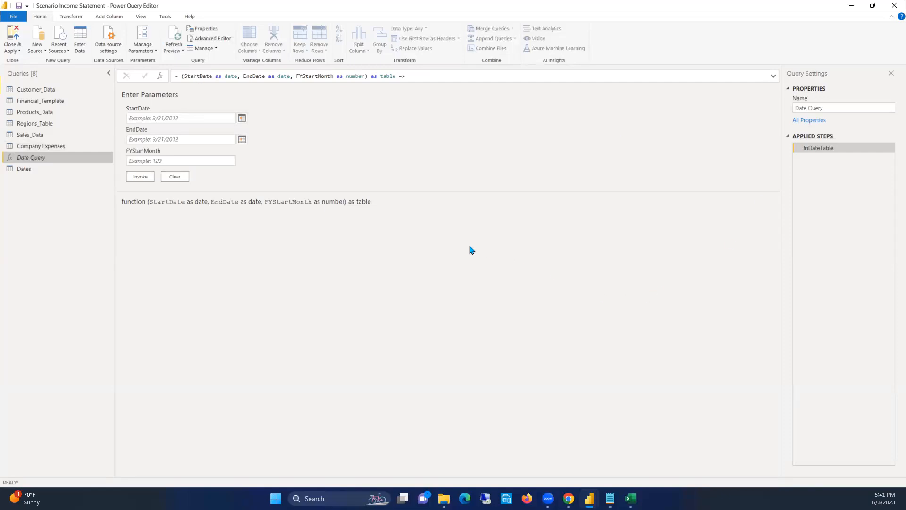
{"action": "left_click", "coordinate": [565, 34]}
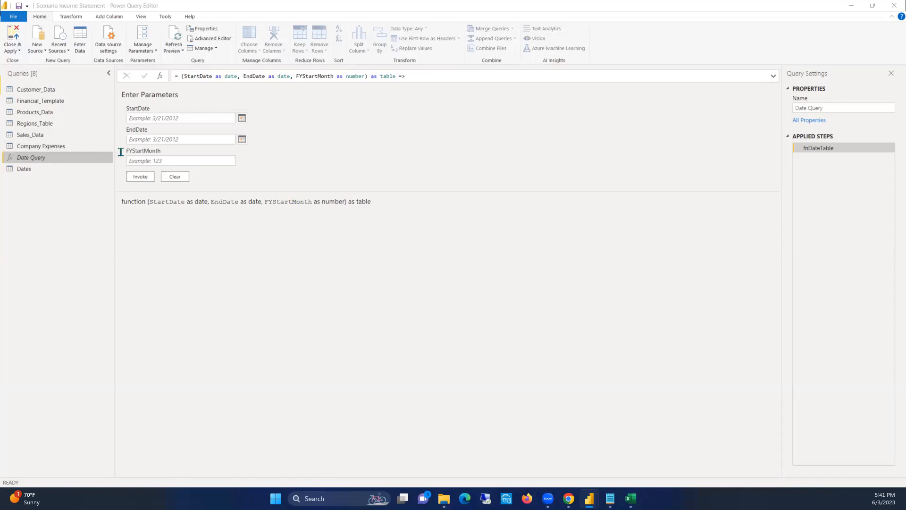
Rename the Customer_Data query as Customers
{"action": "left_click", "coordinate": [42, 90]}
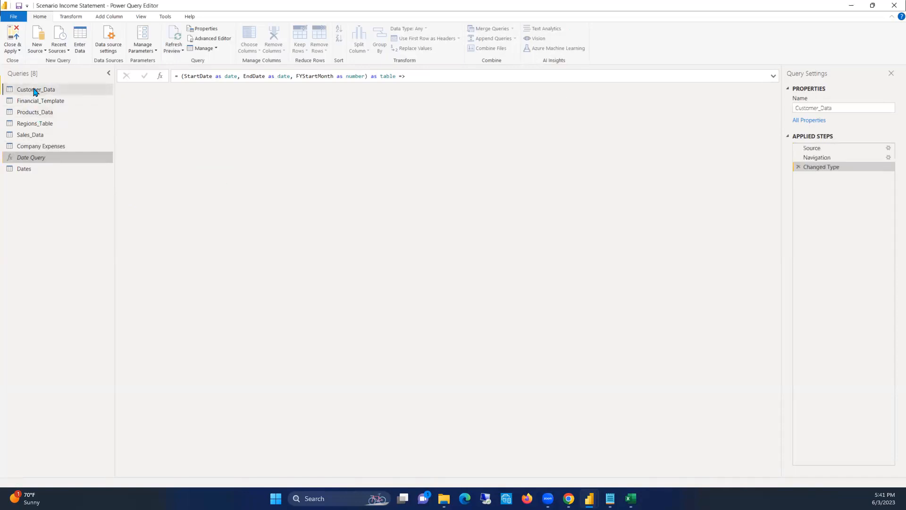
{"action": "right_click", "coordinate": [36, 90]}
{"action": "left_click", "coordinate": [57, 126]}
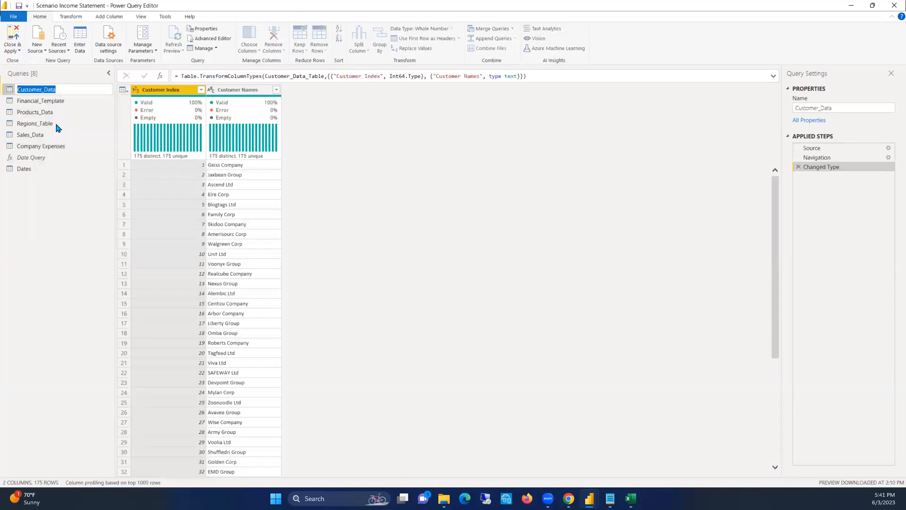
{"action": "key", "text": "End"}
{"action": "type", "text": "s"}
{"action": "key", "text": "Return"}
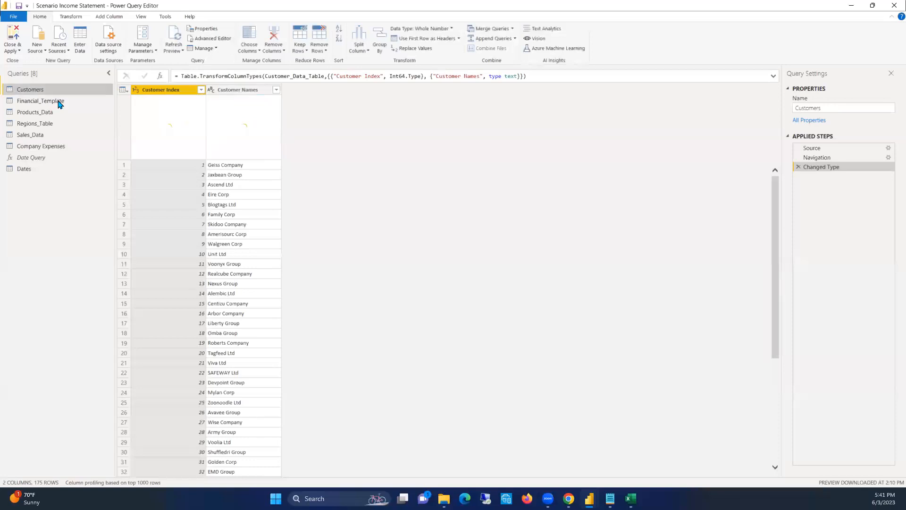
Rename the Financial_Template query as Income StatementTemplate
{"action": "left_click", "coordinate": [55, 102]}
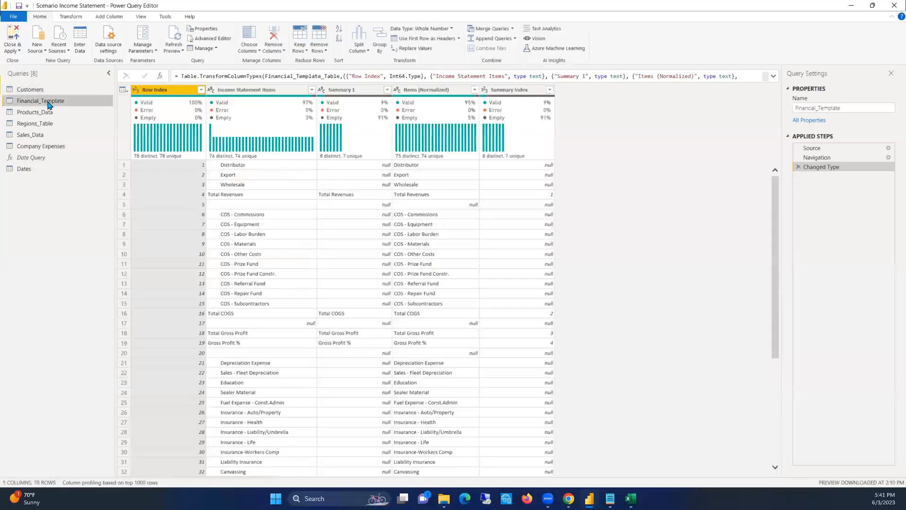
{"action": "right_click", "coordinate": [49, 105]}
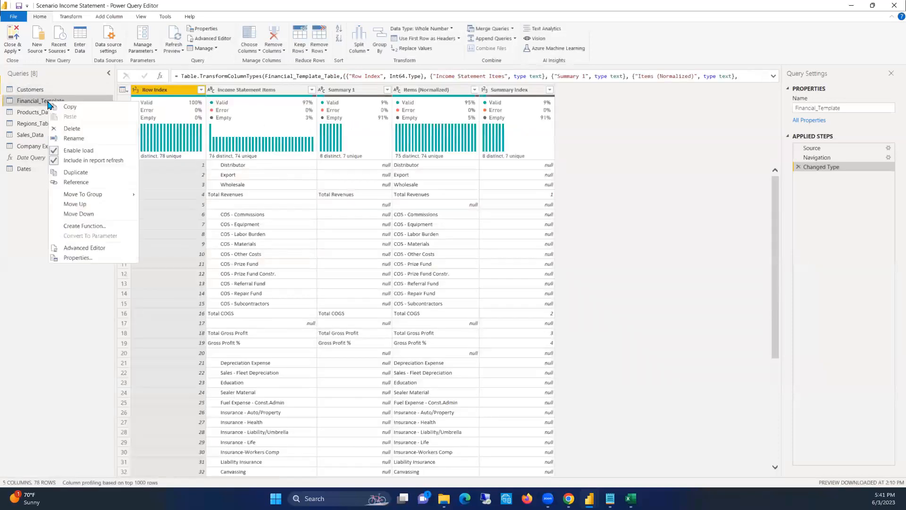
{"action": "left_click", "coordinate": [61, 133]}
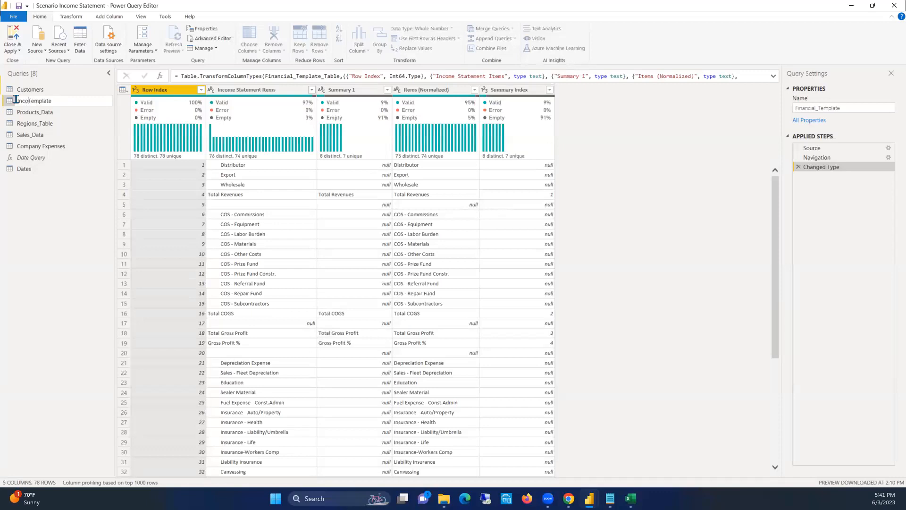
{"action": "type", "text": "Satement"}
{"action": "left_click", "coordinate": [40, 98]}
{"action": "type", "text": "t"}
{"action": "left_click", "coordinate": [88, 101]}
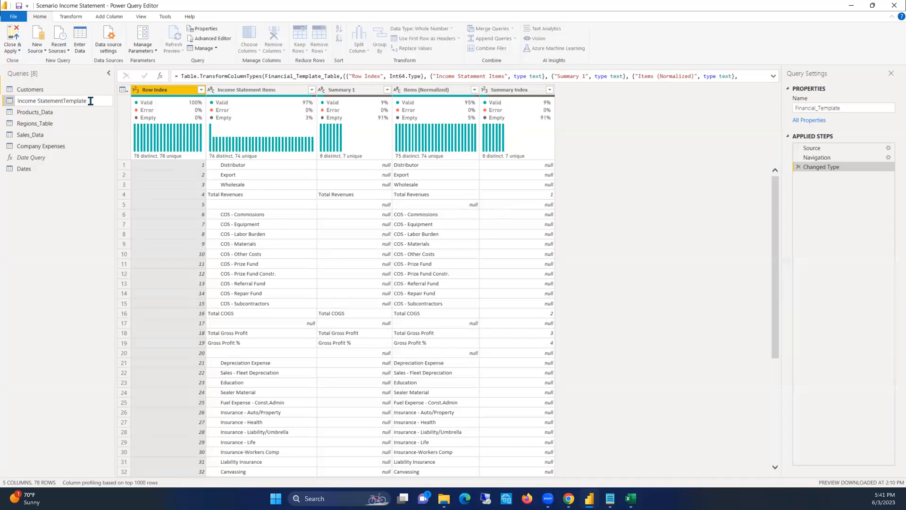
Rename the Products_Data query as Products
{"action": "left_click", "coordinate": [33, 112]}
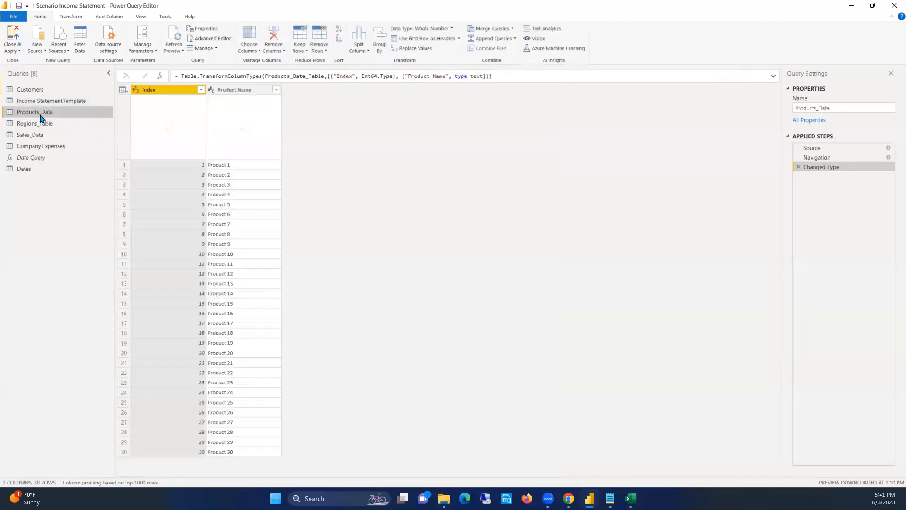
{"action": "right_click", "coordinate": [41, 115]}
{"action": "left_click", "coordinate": [62, 149]}
{"action": "left_click", "coordinate": [41, 113]}
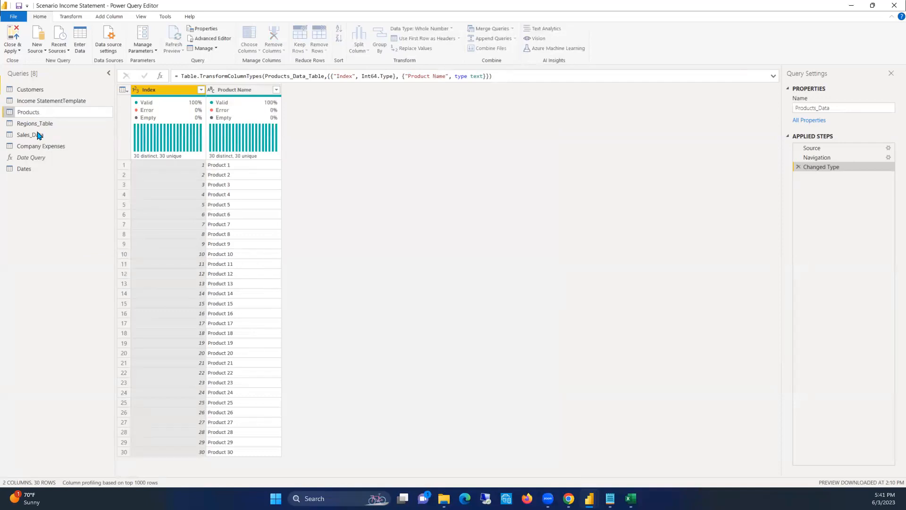
{"action": "key", "text": "Return"}
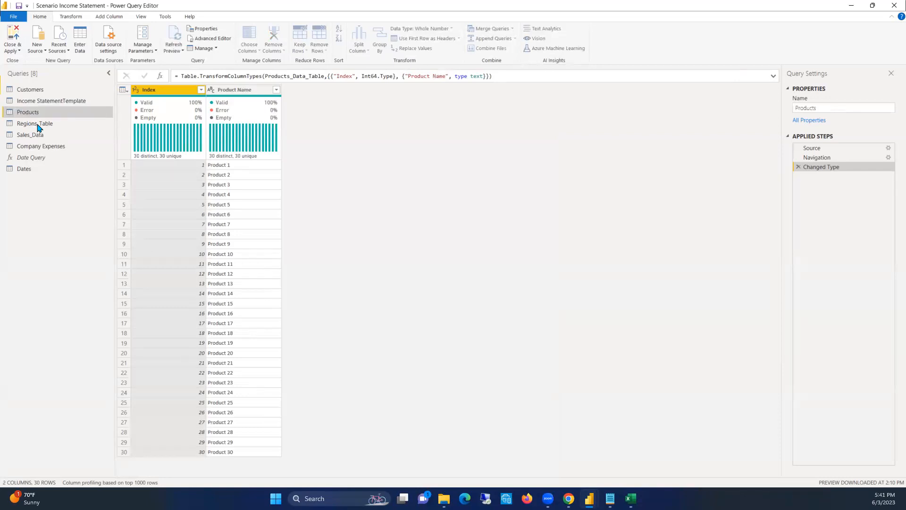
Rename the Regions_Table query as Regions
{"action": "left_click", "coordinate": [37, 124]}
{"action": "right_click", "coordinate": [37, 127]}
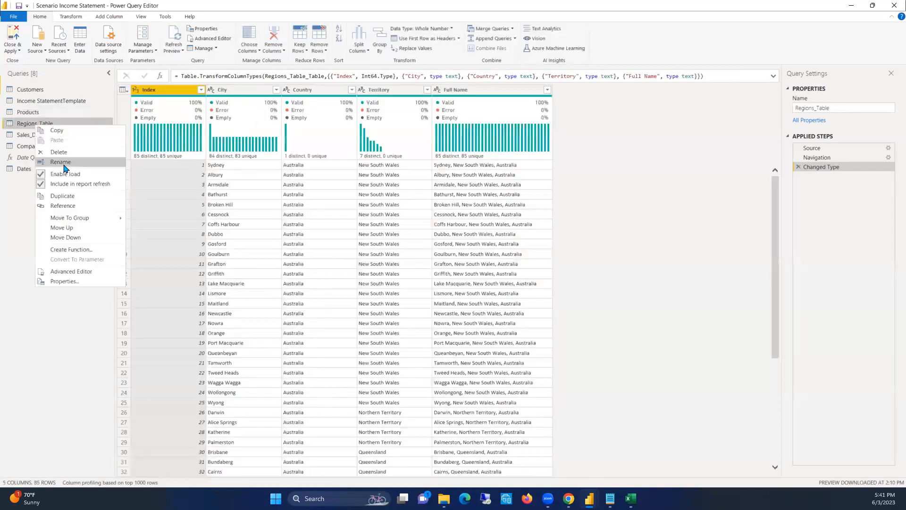
{"action": "left_click", "coordinate": [64, 161]}
{"action": "left_click", "coordinate": [58, 125]}
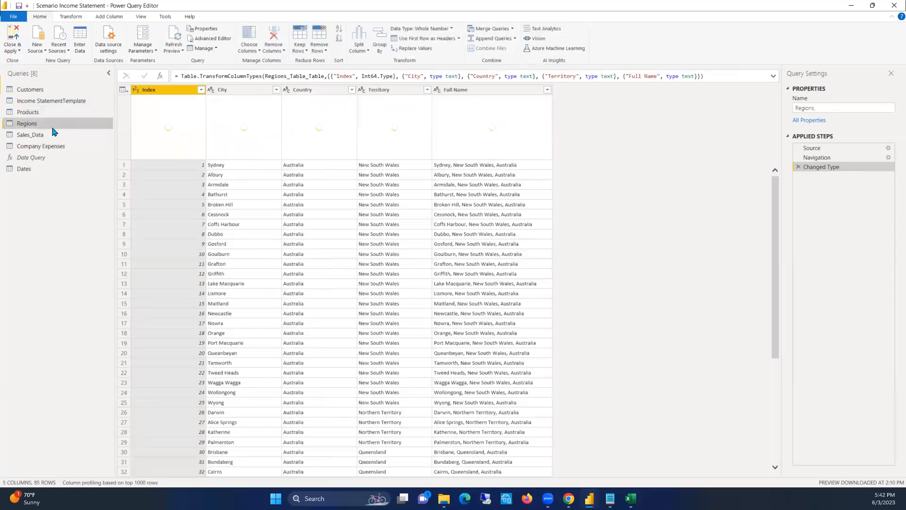
Rename the Sales_Data query as Sales
{"action": "left_click", "coordinate": [38, 135]}
{"action": "right_click", "coordinate": [33, 135]}
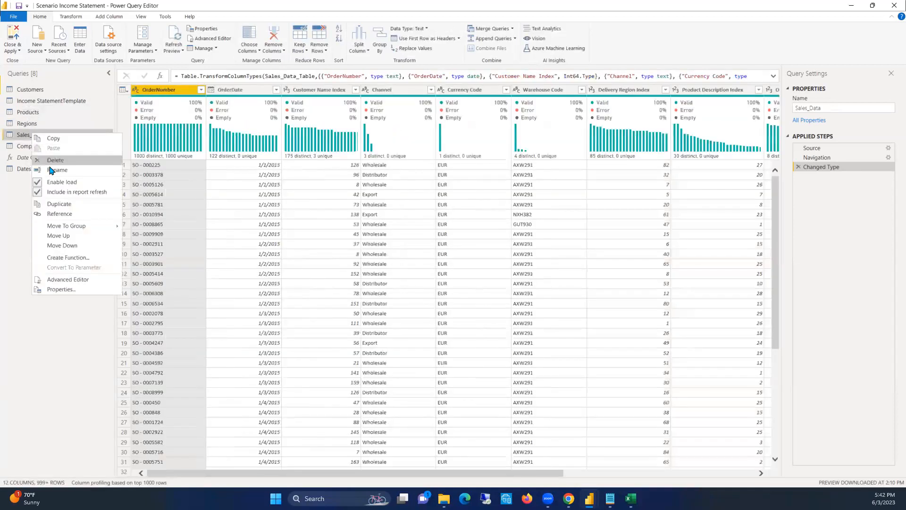
{"action": "left_click", "coordinate": [52, 171]}
{"action": "left_click", "coordinate": [49, 133]}
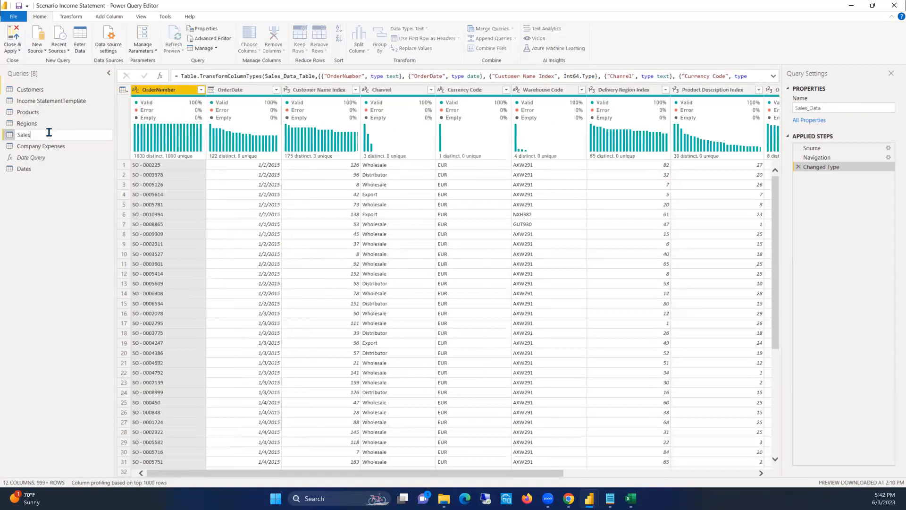
{"action": "key", "text": "Return"}
Rename the Income StatementTemplate query as Income Statement Template
{"action": "left_click", "coordinate": [41, 147]}
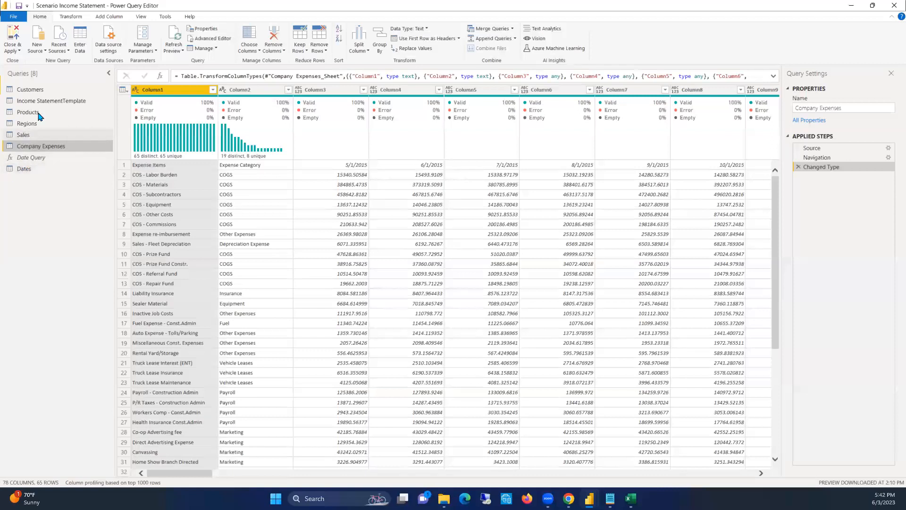
{"action": "left_click", "coordinate": [60, 105]}
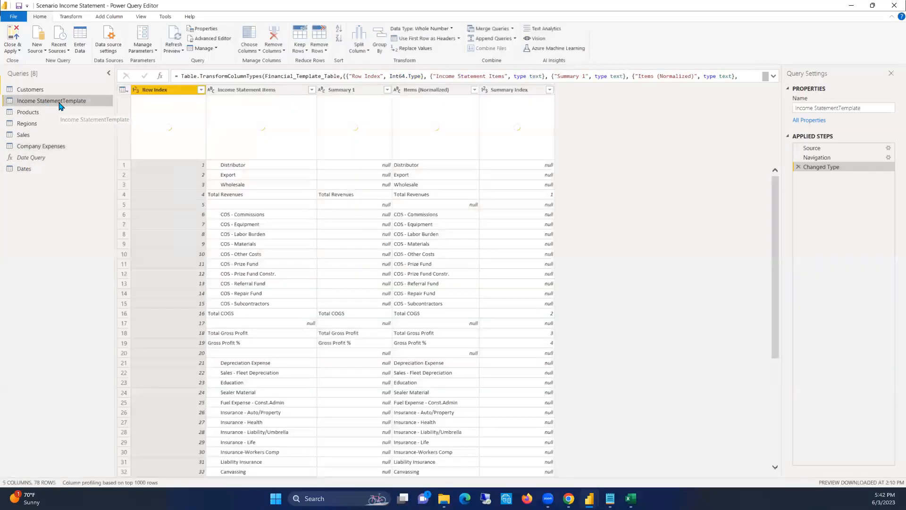
{"action": "right_click", "coordinate": [60, 105]}
{"action": "left_click", "coordinate": [61, 138]}
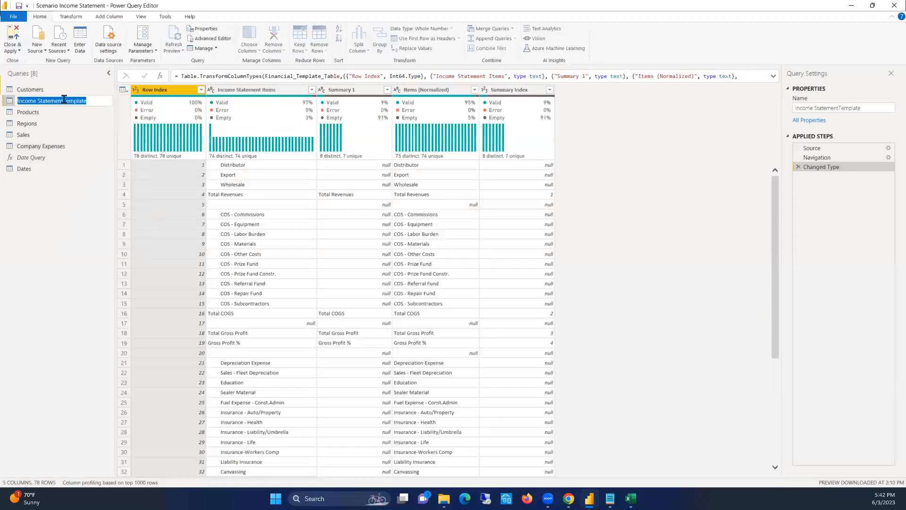
{"action": "left_click", "coordinate": [63, 100]}
{"action": "key", "text": "Return"}
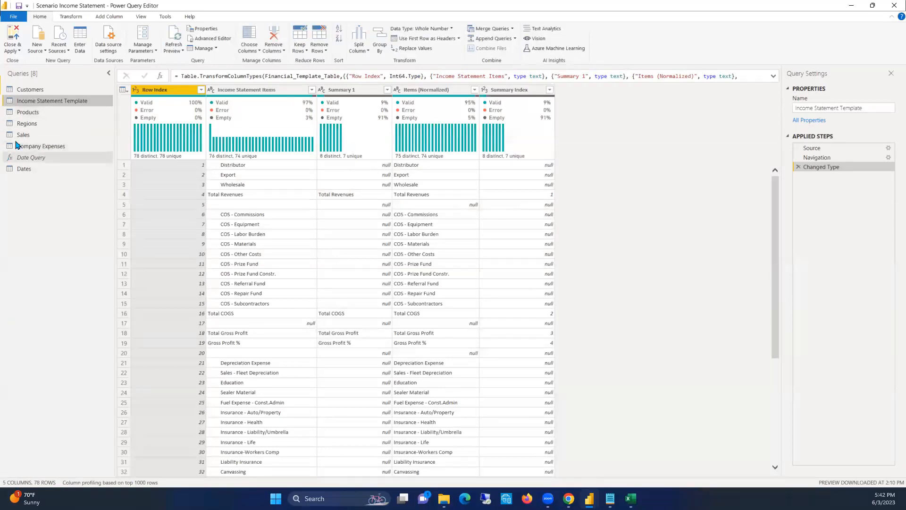
Move the Date Query function into a new query group named Queries
{"action": "right_click", "coordinate": [27, 170]}
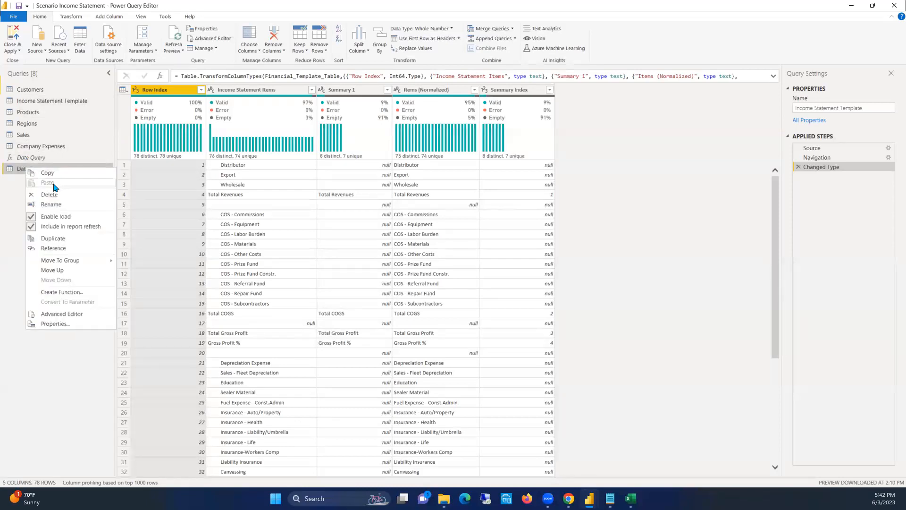
{"action": "left_click", "coordinate": [10, 196]}
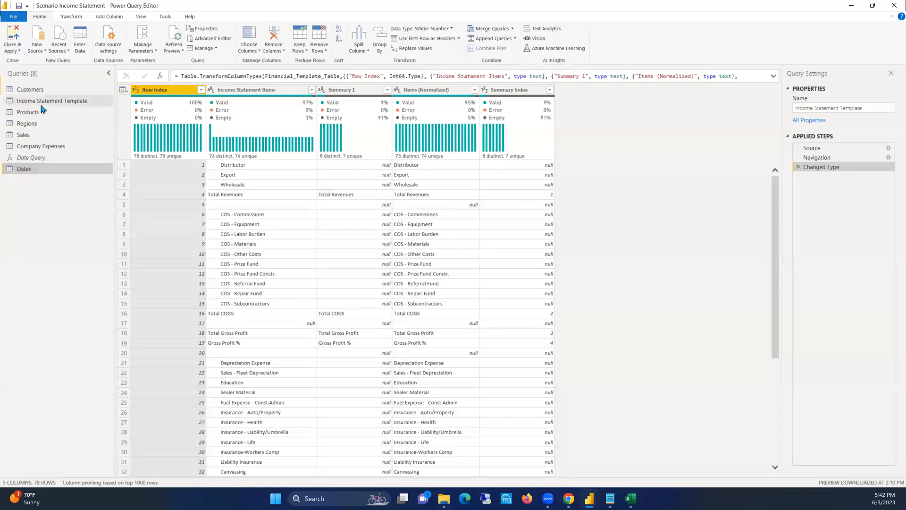
{"action": "left_click", "coordinate": [32, 158]}
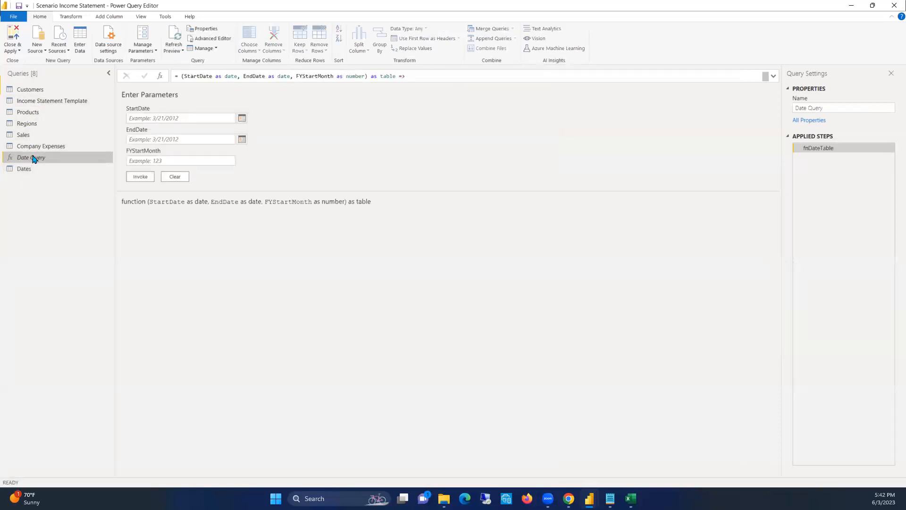
{"action": "right_click", "coordinate": [33, 159]}
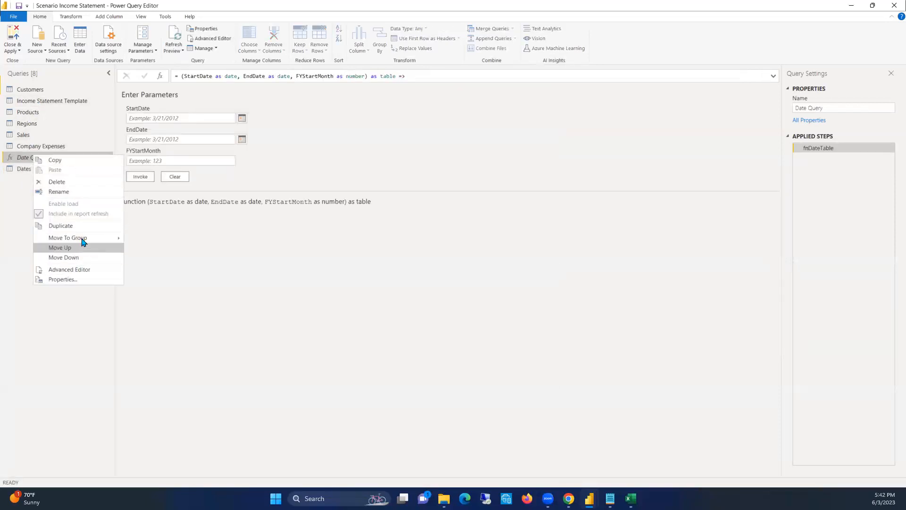
{"action": "right_click", "coordinate": [20, 161]}
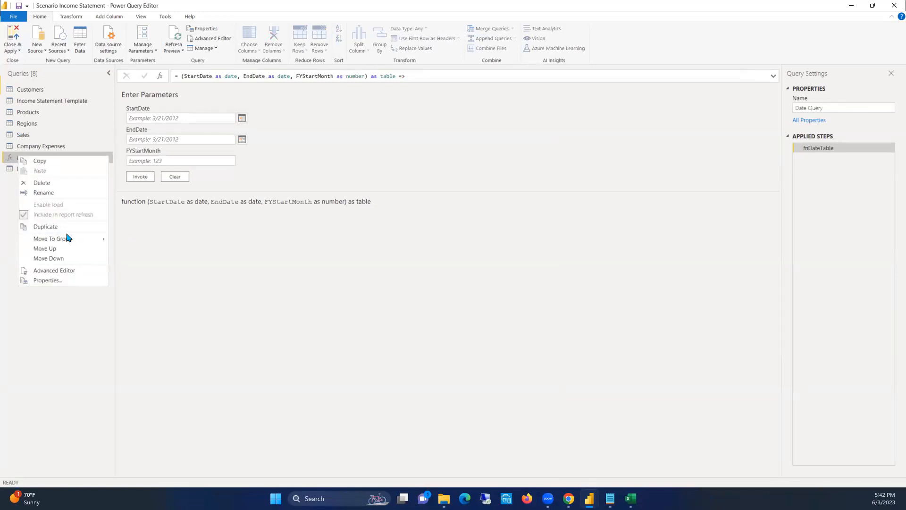
{"action": "mouse_move", "coordinate": [74, 238]}
{"action": "left_click", "coordinate": [149, 239]}
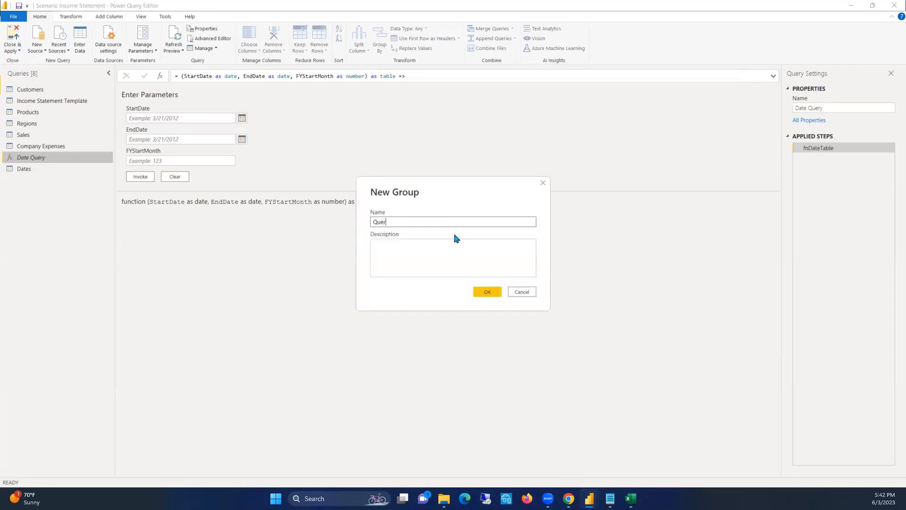
{"action": "left_click", "coordinate": [487, 292]}
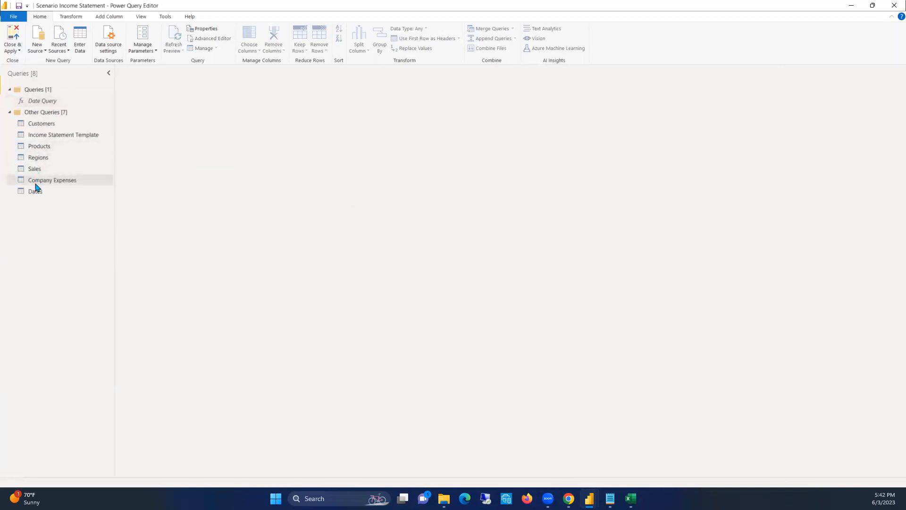
{"action": "right_click", "coordinate": [41, 124]}
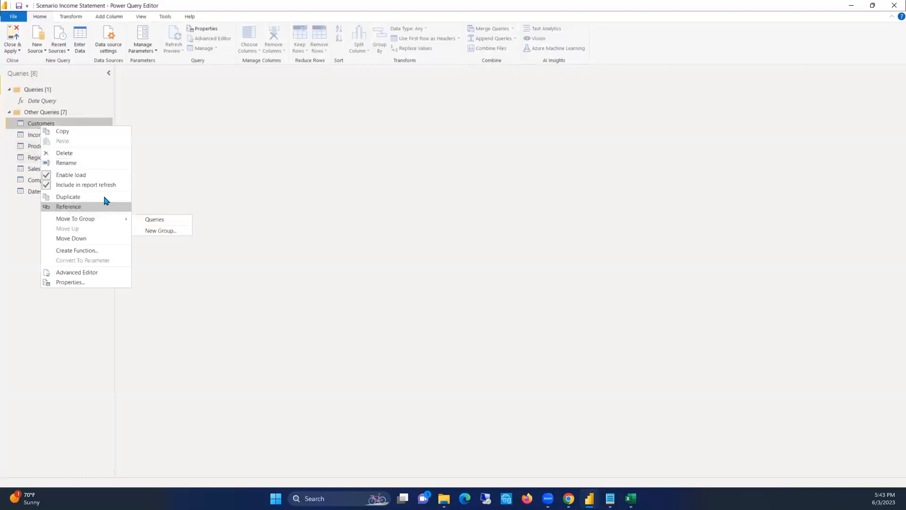
{"action": "mouse_move", "coordinate": [91, 221]}
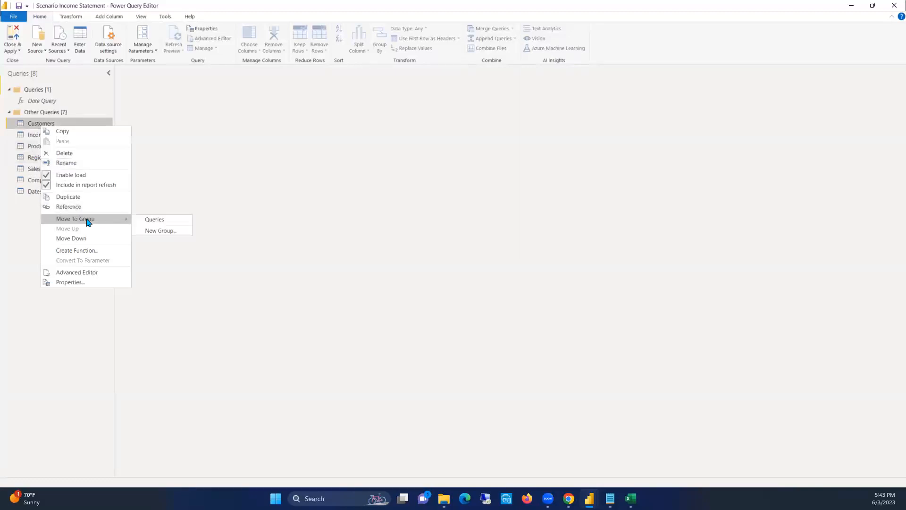
{"action": "left_click", "coordinate": [25, 227]}
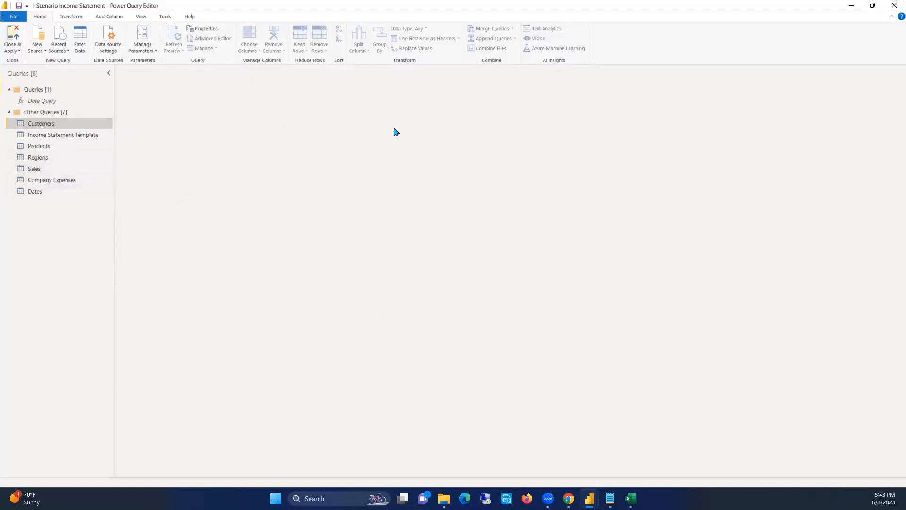
Move the Customers query into a new query group named Data Model
{"action": "right_click", "coordinate": [45, 124]}
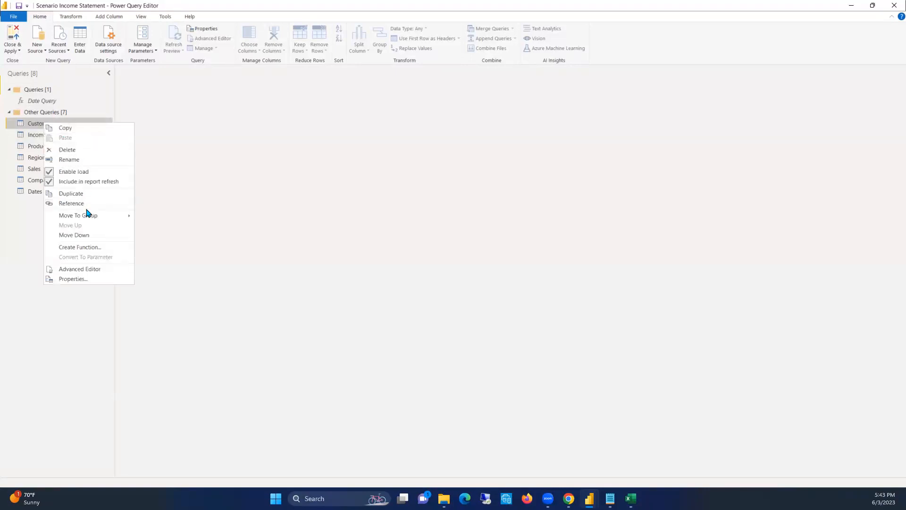
{"action": "mouse_move", "coordinate": [98, 217]}
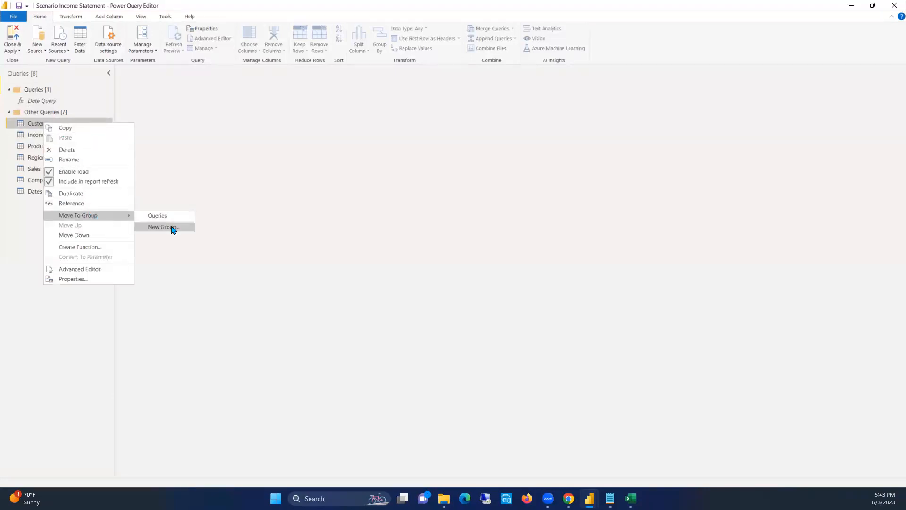
{"action": "left_click", "coordinate": [172, 227]}
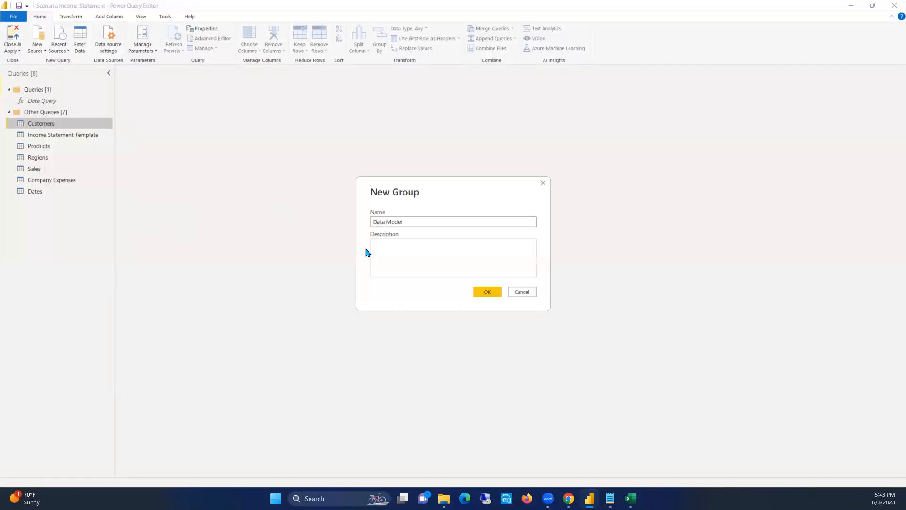
{"action": "left_click", "coordinate": [486, 293]}
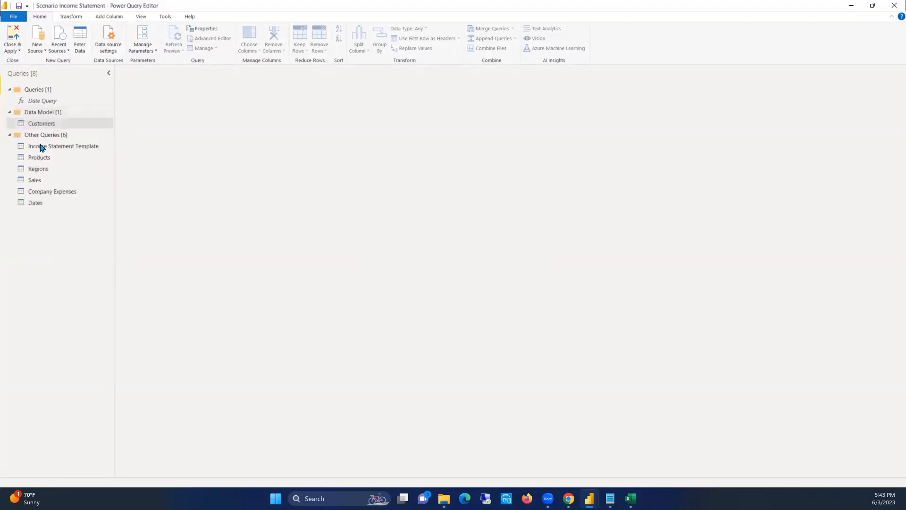
Move the Products, Regions, Sales, Company Expenses and Dates queries into the Data Model group
{"action": "left_click_drag", "start_coordinate": [39, 158], "coordinate": [49, 127]}
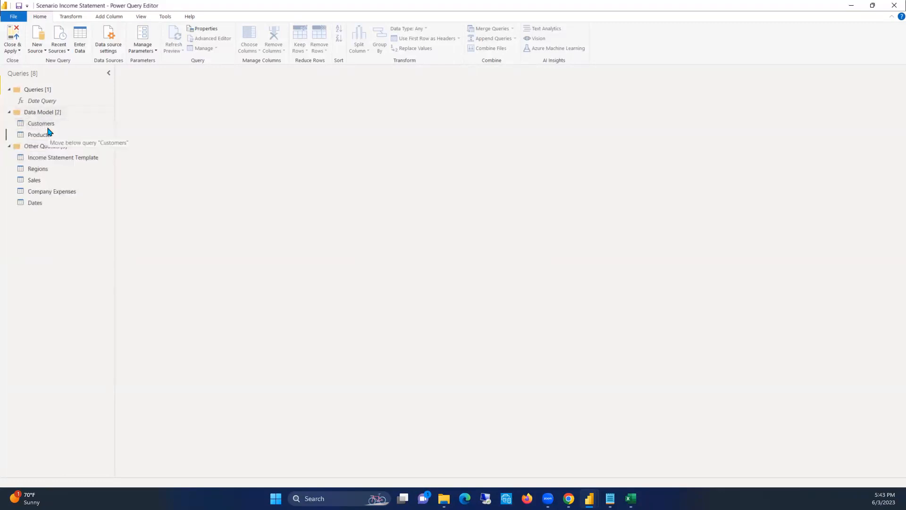
{"action": "left_click_drag", "start_coordinate": [38, 168], "coordinate": [61, 141]}
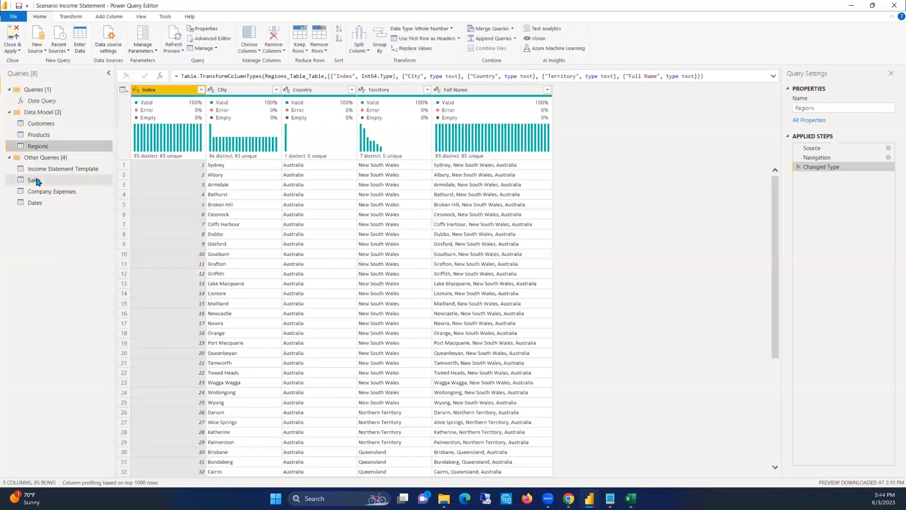
{"action": "left_click_drag", "start_coordinate": [32, 180], "coordinate": [70, 149]}
{"action": "left_click_drag", "start_coordinate": [47, 195], "coordinate": [77, 157]}
{"action": "left_click_drag", "start_coordinate": [36, 208], "coordinate": [63, 160]}
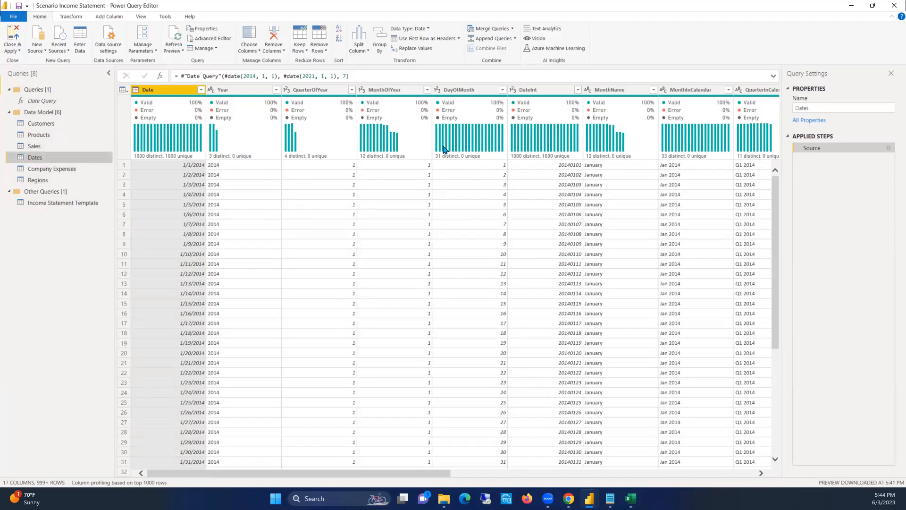
Rename the MonthInCalendar column of the Dates query as Month & Year
{"action": "left_click_drag", "start_coordinate": [360, 472], "coordinate": [333, 476]}
{"action": "left_click_drag", "start_coordinate": [313, 473], "coordinate": [291, 471]}
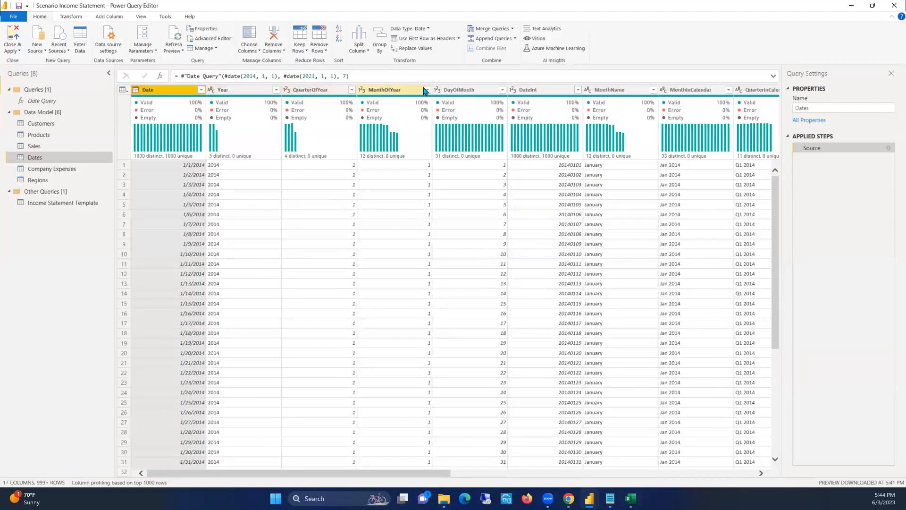
{"action": "left_click_drag", "start_coordinate": [418, 473], "coordinate": [442, 480]}
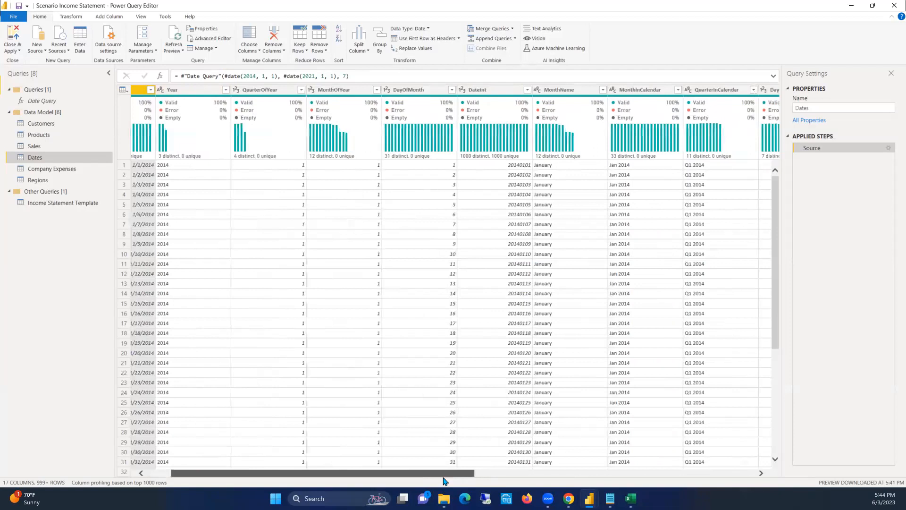
{"action": "left_click_drag", "start_coordinate": [443, 478], "coordinate": [446, 478]}
{"action": "scroll", "coordinate": [400, 91], "scroll_direction": "right", "scroll_amount": 3}
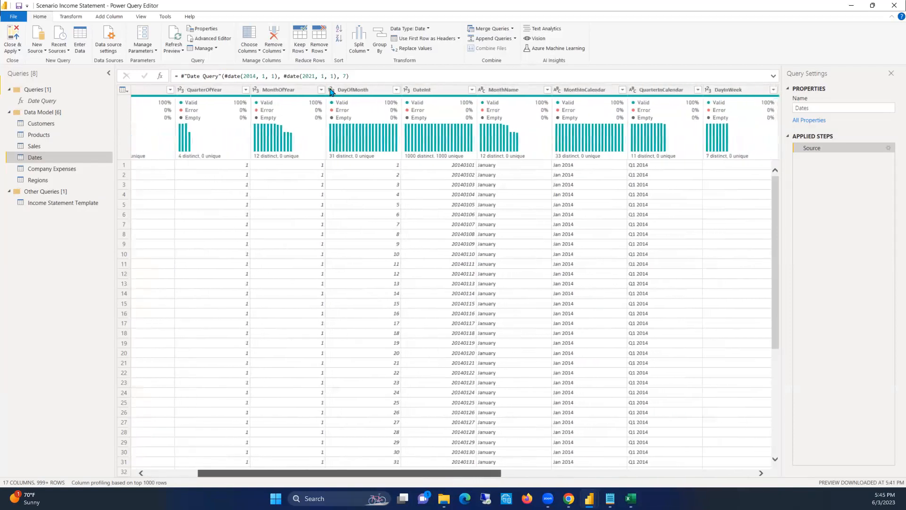
{"action": "scroll", "coordinate": [400, 91], "scroll_direction": "right", "scroll_amount": 5}
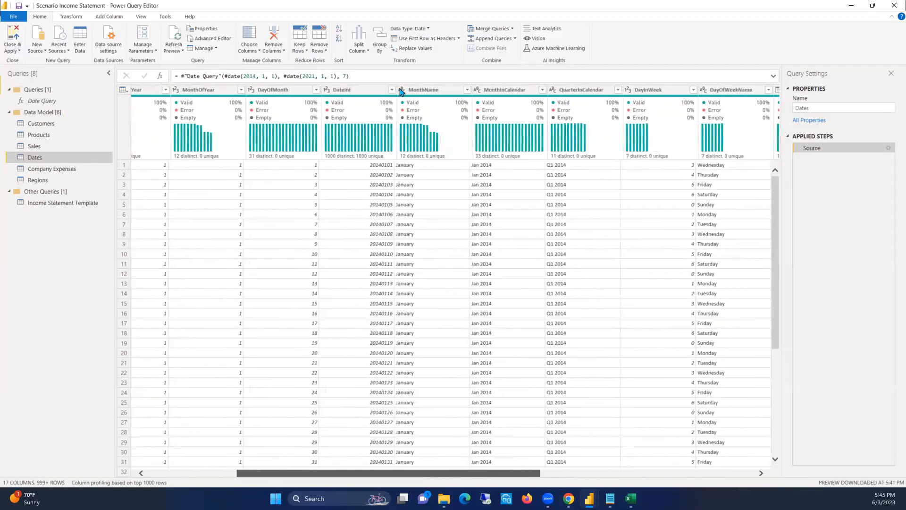
{"action": "double_click", "coordinate": [400, 90]}
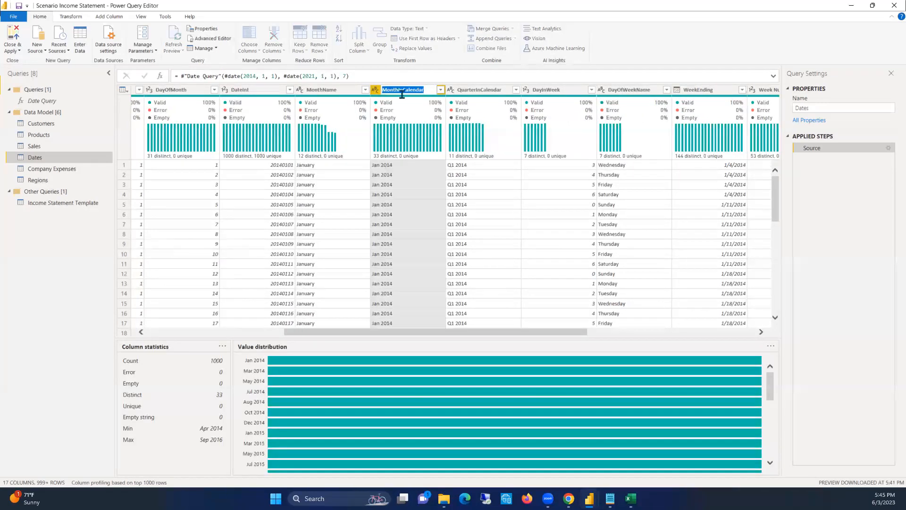
{"action": "key", "text": "End"}
{"action": "type", "text": "& Yea"}
{"action": "key", "text": "Return"}
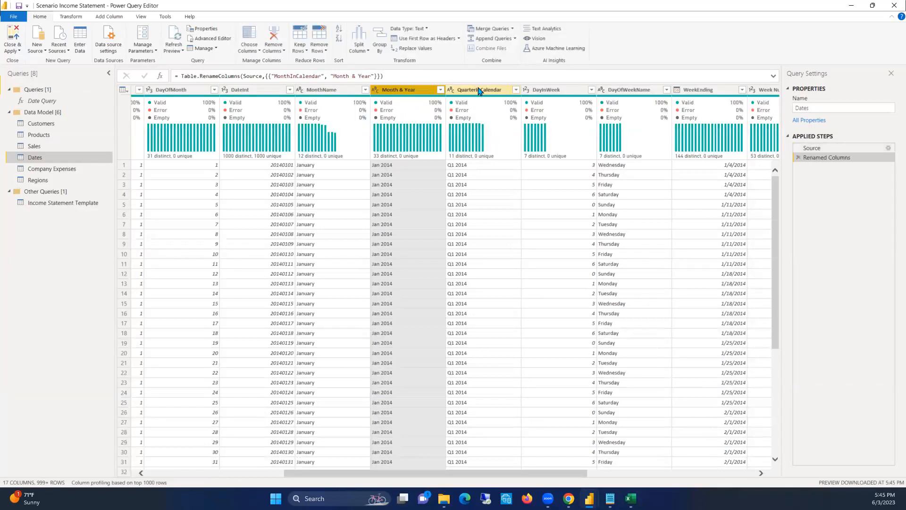
Rename the QuarterInCalendar column of the Dates query as Quarter & Year
{"action": "double_click", "coordinate": [479, 90]}
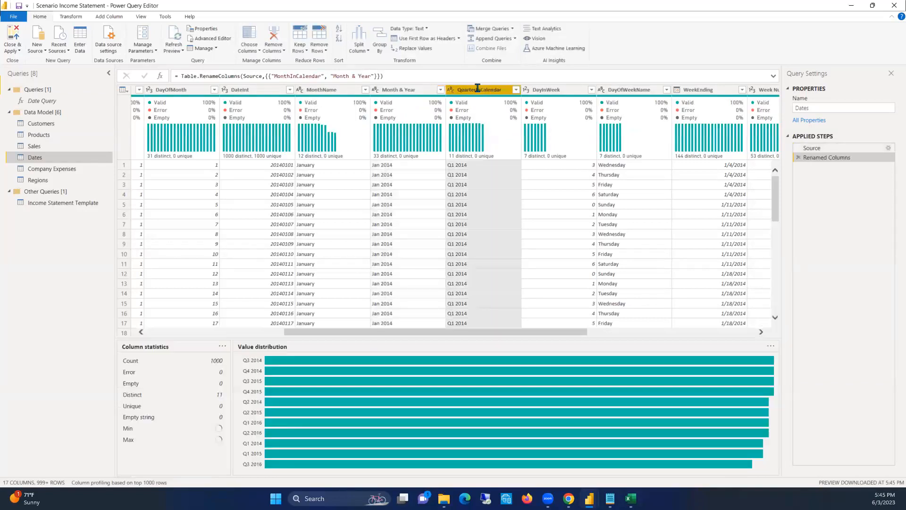
{"action": "left_click_drag", "start_coordinate": [500, 91], "coordinate": [474, 89]}
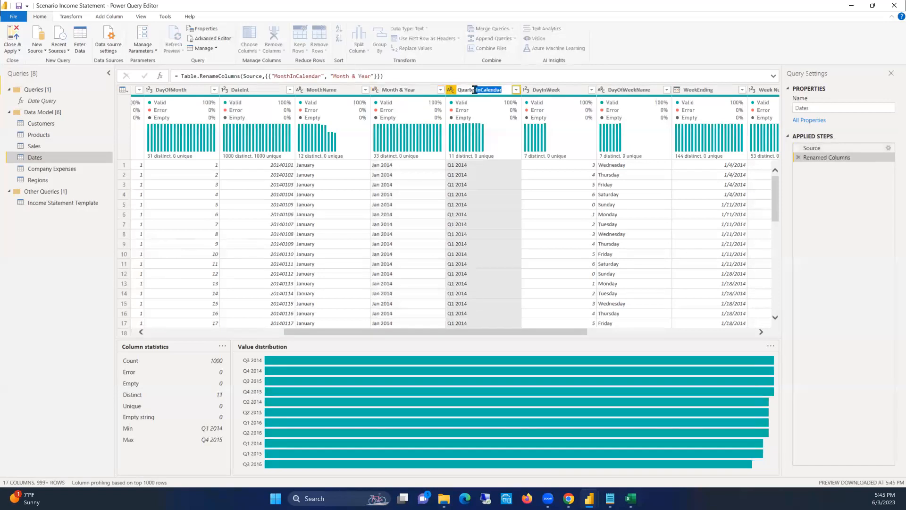
{"action": "key", "text": "BackSpace"}
{"action": "key", "text": "Return"}
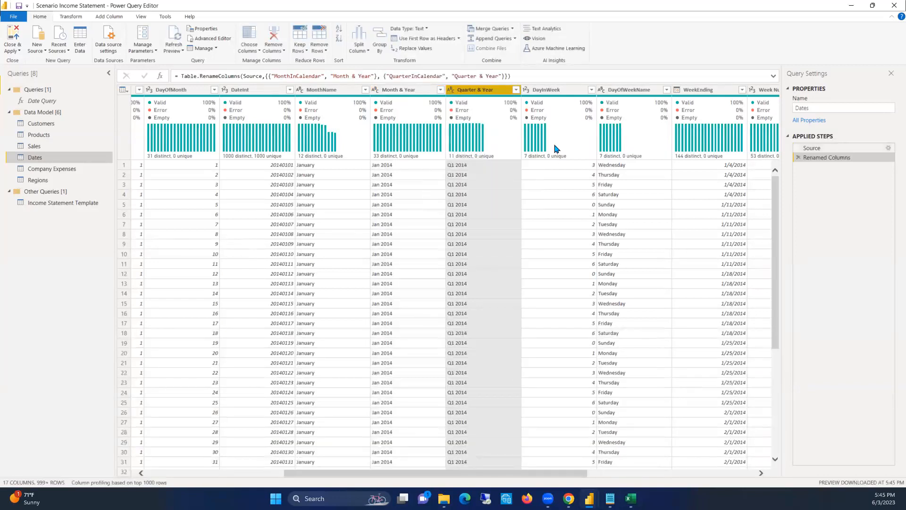
Add a column from examples to the Dates query that extracts the quarter from Quarter & Year, using Q1 as the first sample value
{"action": "left_click_drag", "start_coordinate": [551, 472], "coordinate": [754, 433]}
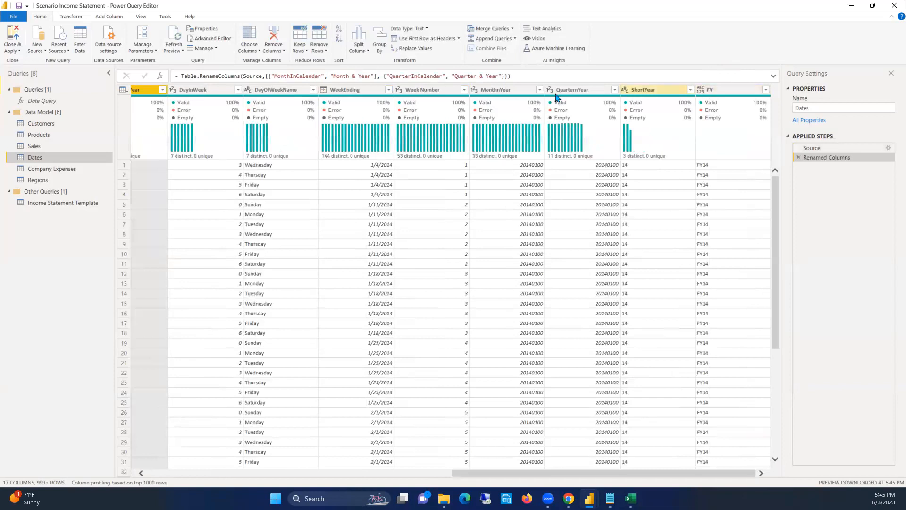
{"action": "left_click_drag", "start_coordinate": [632, 472], "coordinate": [550, 475]}
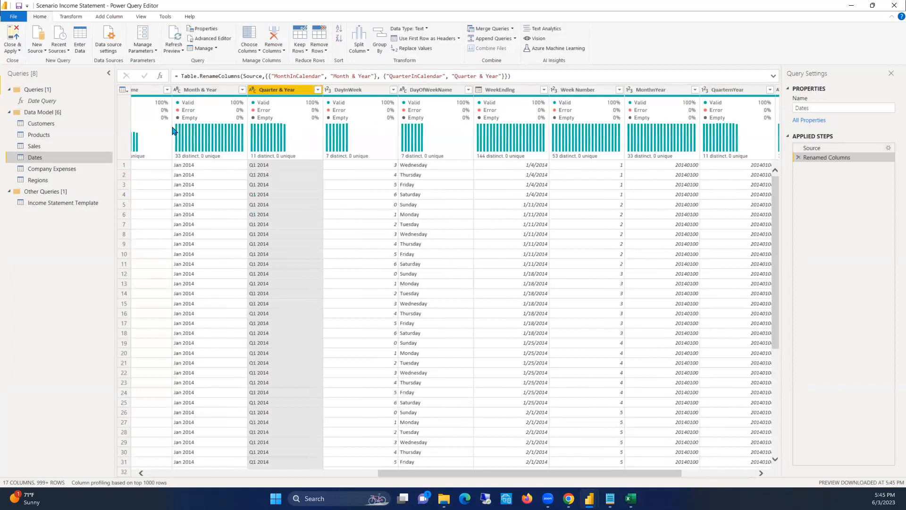
{"action": "left_click", "coordinate": [109, 18]}
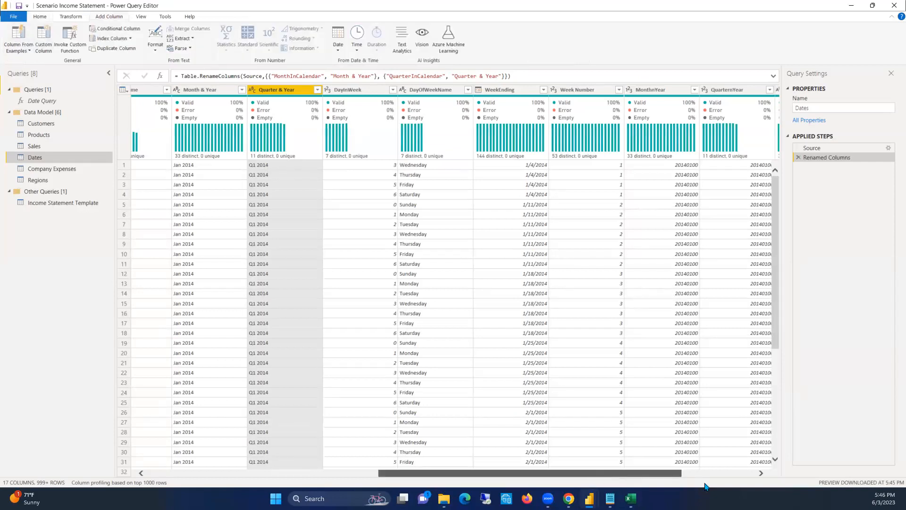
{"action": "left_click_drag", "start_coordinate": [591, 475], "coordinate": [665, 475]}
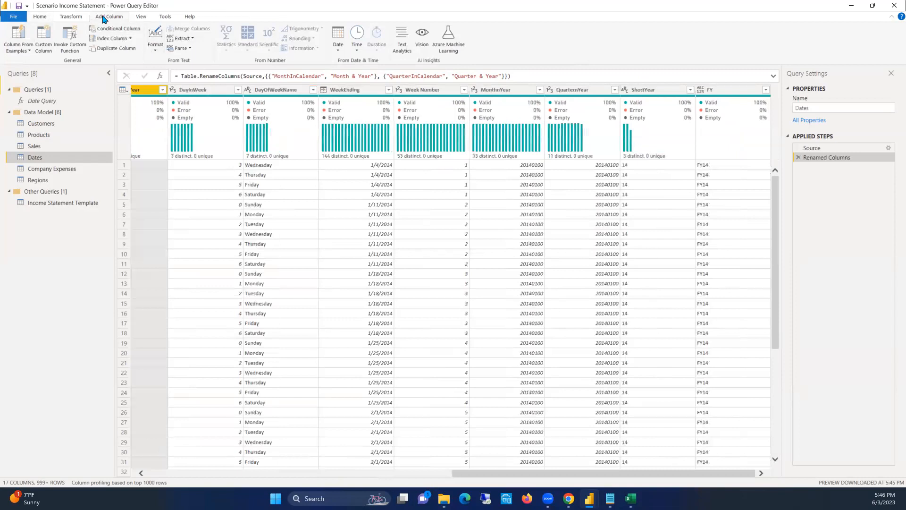
{"action": "left_click", "coordinate": [17, 31]}
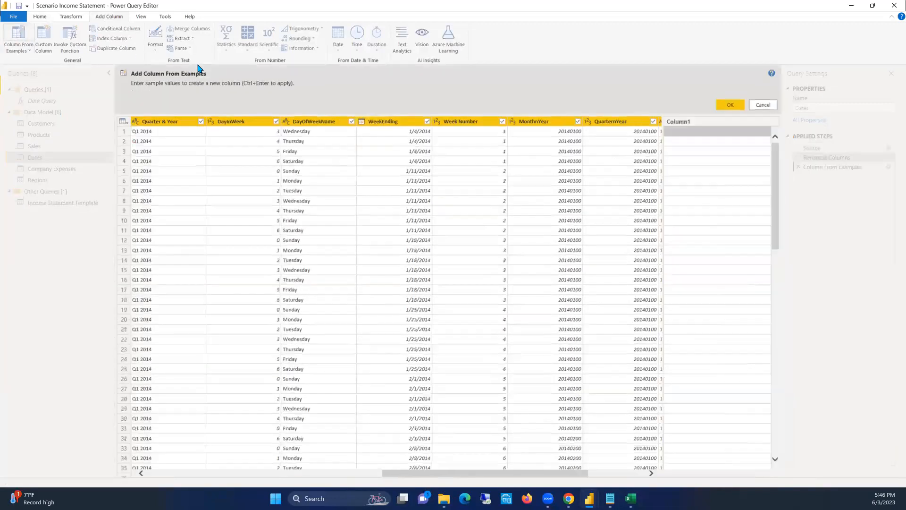
{"action": "left_click", "coordinate": [700, 132]}
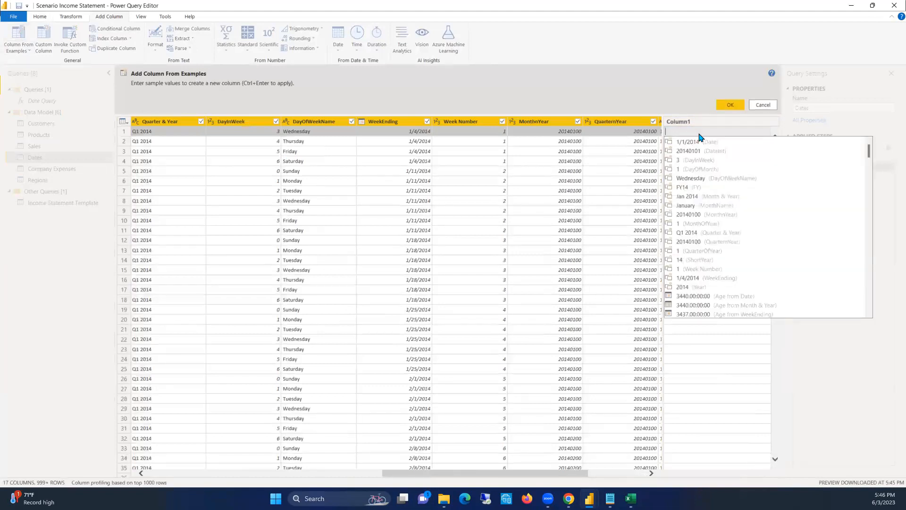
{"action": "type", "text": "Q"}
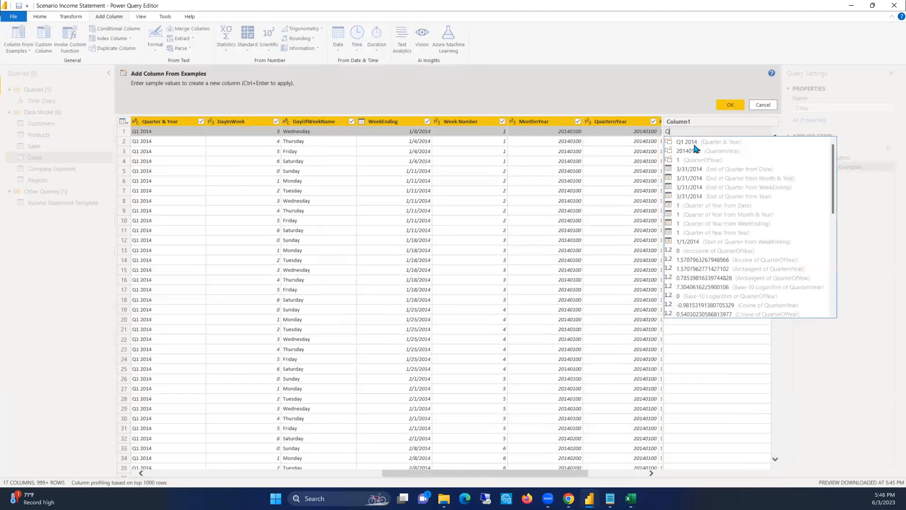
{"action": "type", "text": "1"}
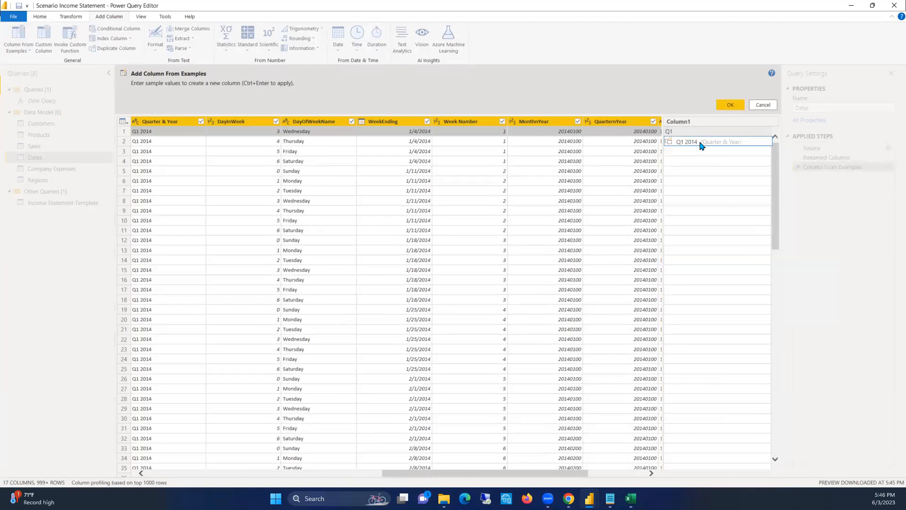
{"action": "key", "text": "Return"}
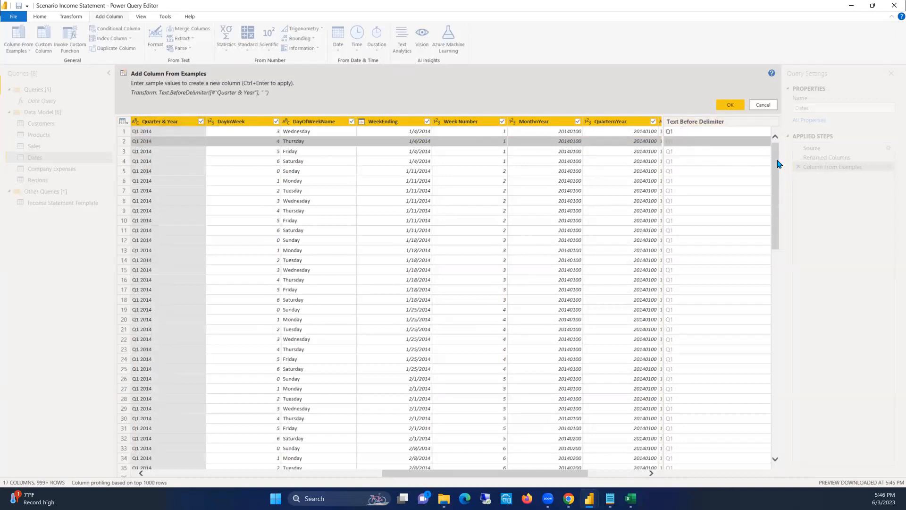
{"action": "left_click", "coordinate": [730, 105]}
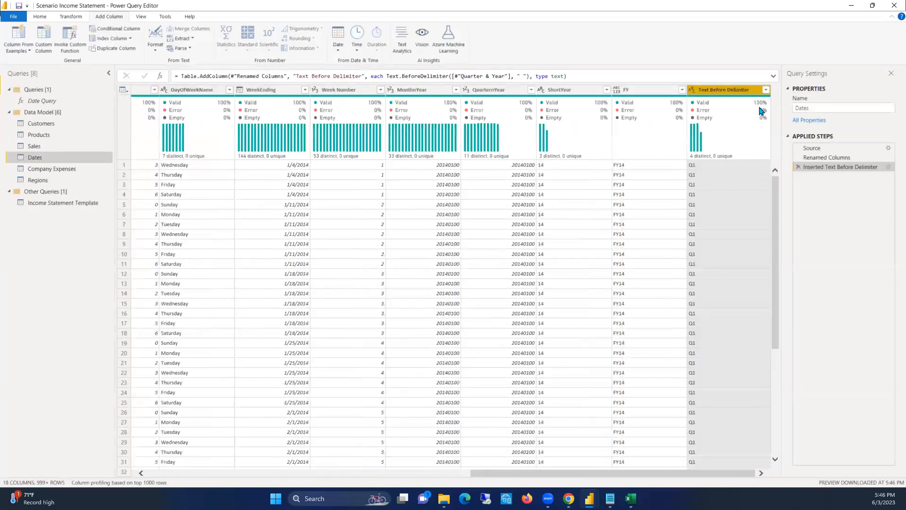
Apply a filter that keeps all values of the extracted quarter column and rename the column as Quarter
{"action": "left_click", "coordinate": [766, 90]}
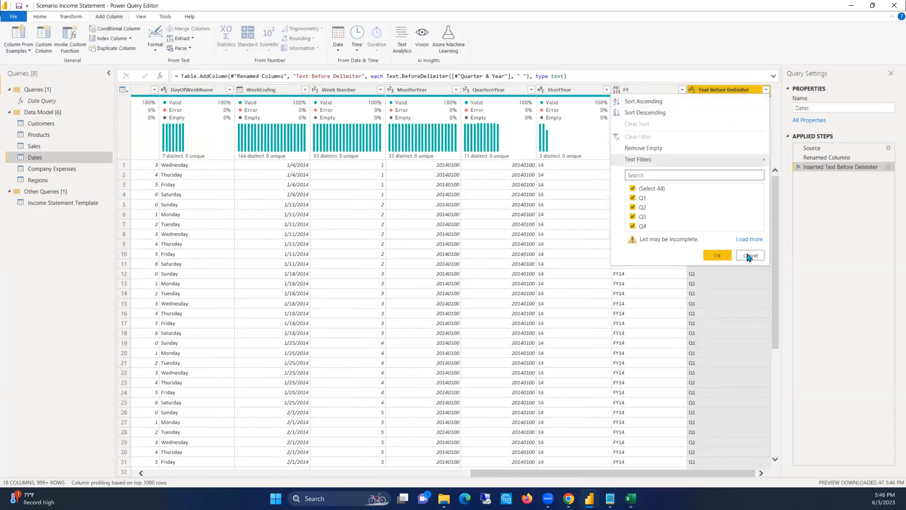
{"action": "left_click", "coordinate": [714, 255]}
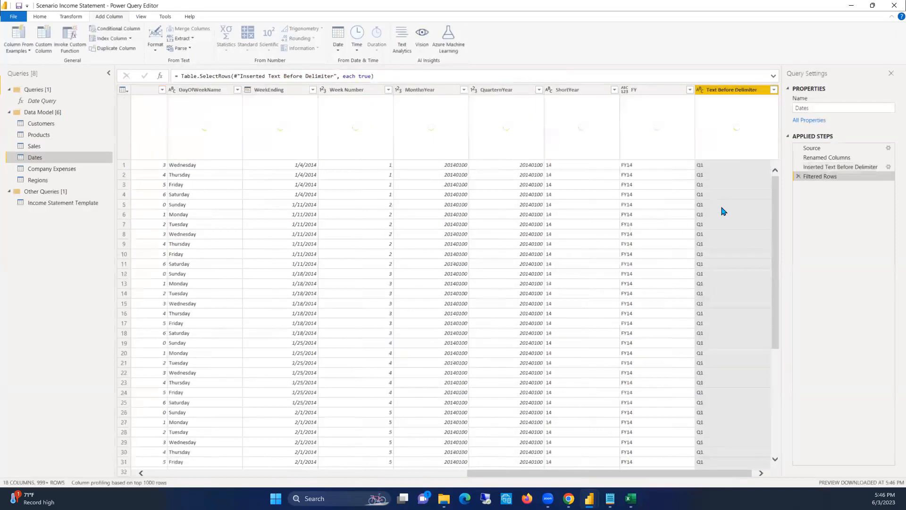
{"action": "left_click", "coordinate": [720, 214]}
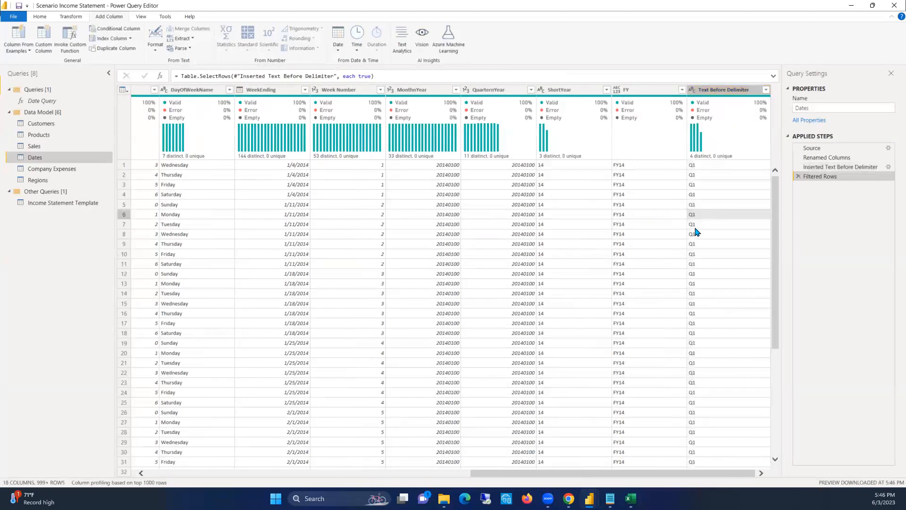
{"action": "double_click", "coordinate": [720, 89]}
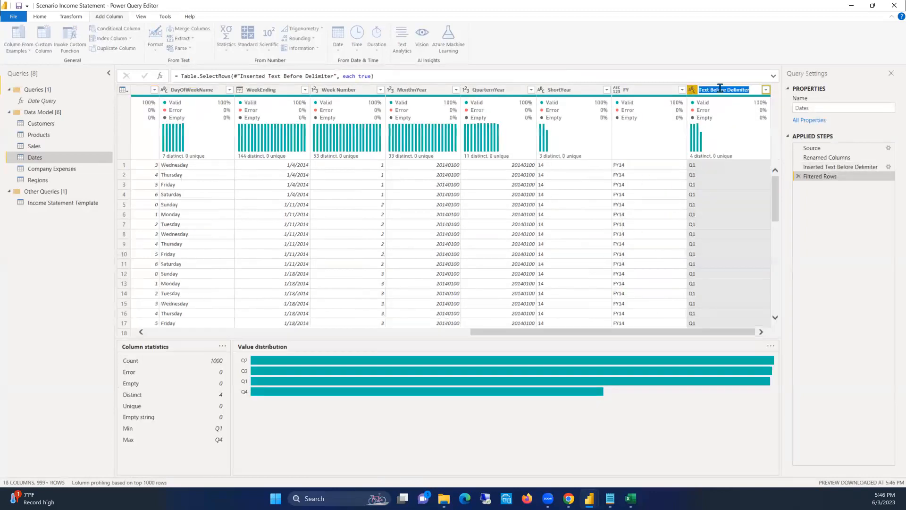
{"action": "type", "text": "Qu"}
{"action": "key", "text": "ctrl+a"}
{"action": "type", "text": "Quarter"}
{"action": "key", "text": "Return"}
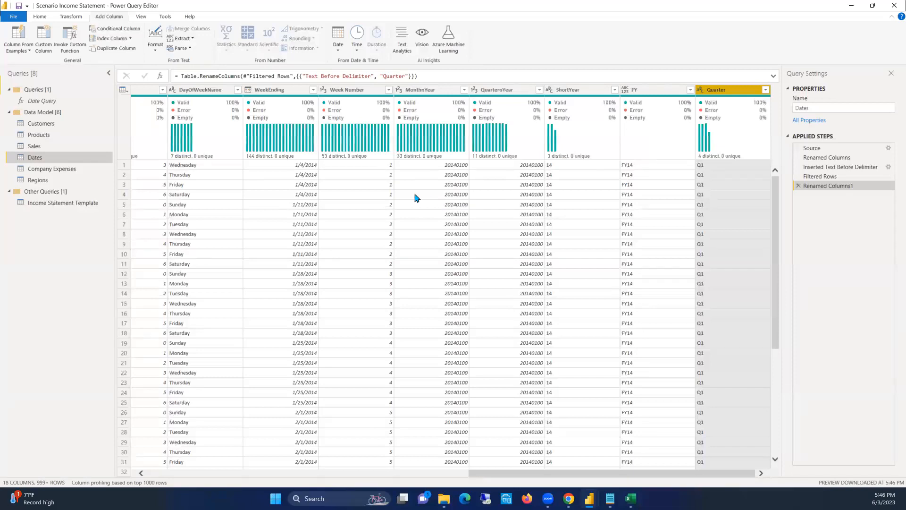
Rename the Line Total column of the Sales query as Revenue
{"action": "left_click_drag", "start_coordinate": [516, 472], "coordinate": [347, 441]}
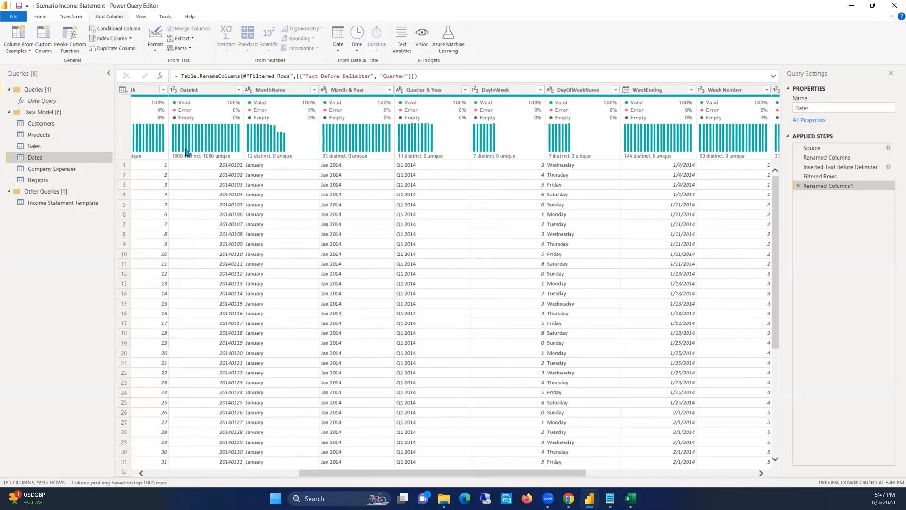
{"action": "left_click", "coordinate": [34, 148]}
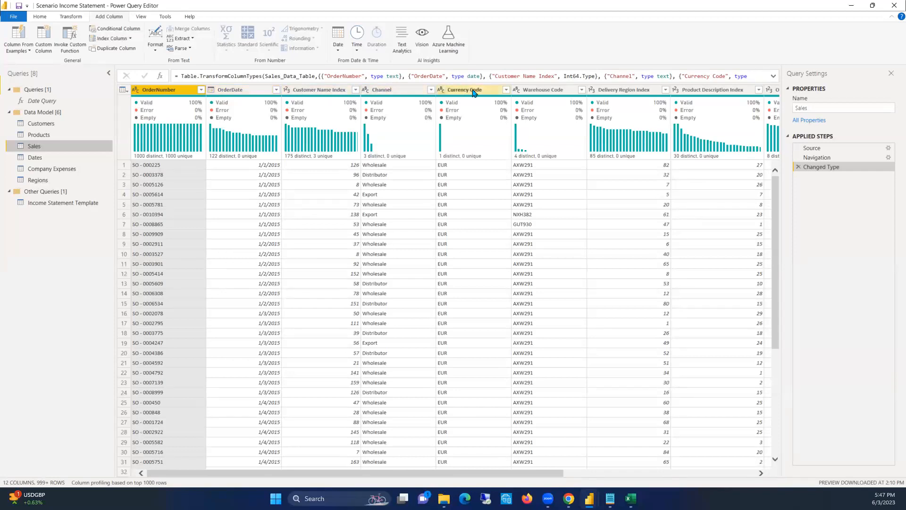
{"action": "left_click_drag", "start_coordinate": [527, 476], "coordinate": [712, 474]}
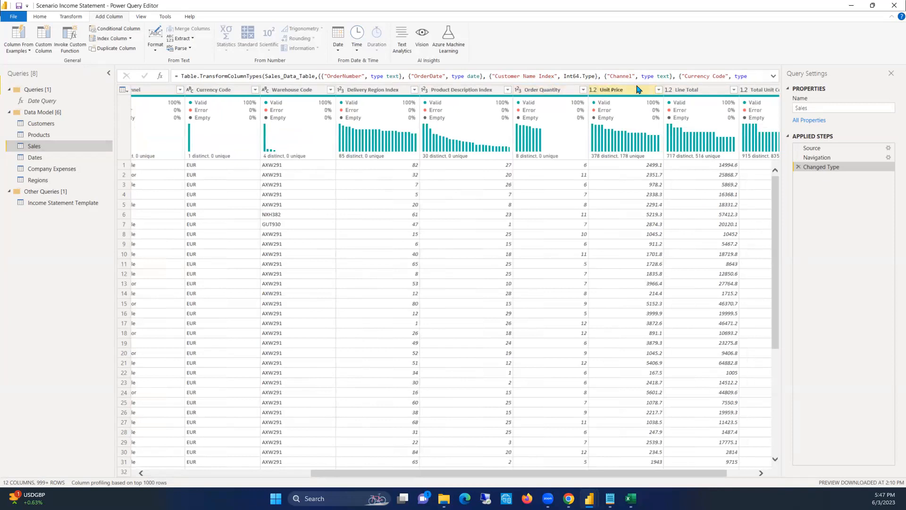
{"action": "left_click", "coordinate": [687, 90]}
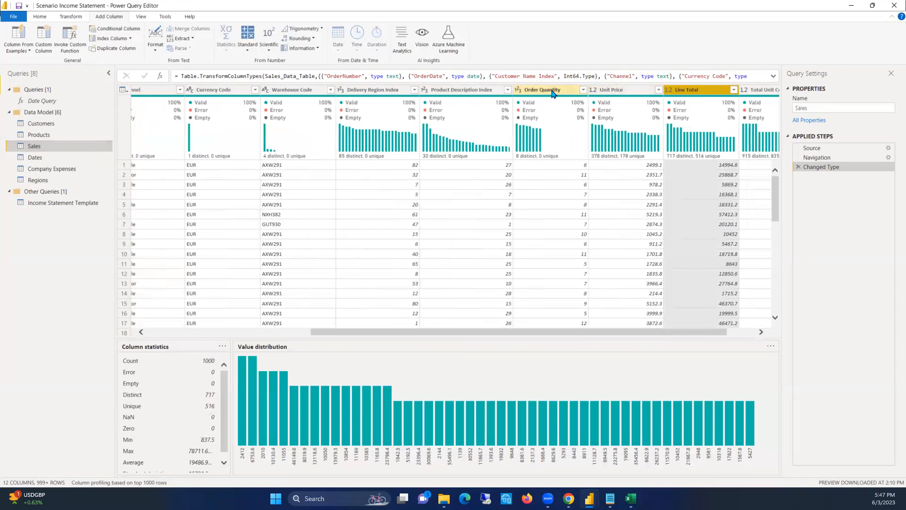
{"action": "left_click_drag", "start_coordinate": [703, 336], "coordinate": [741, 336]}
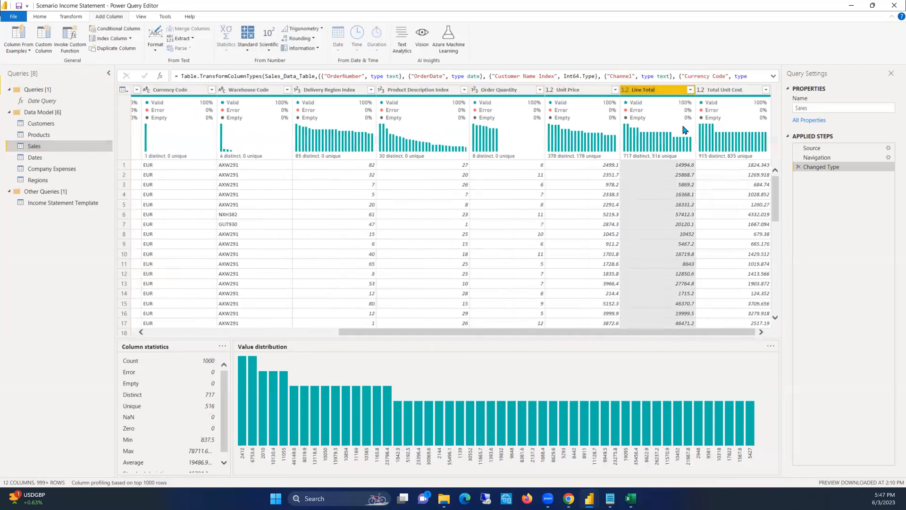
{"action": "double_click", "coordinate": [645, 90]}
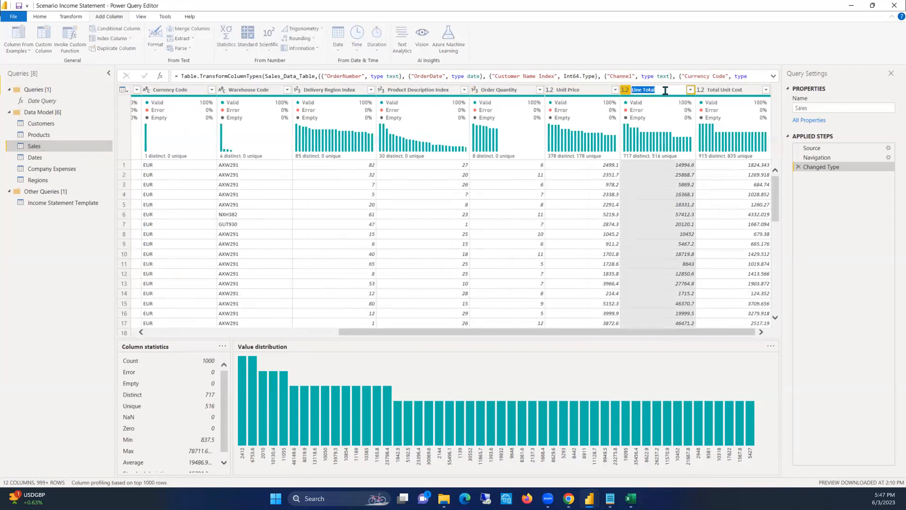
{"action": "type", "text": "Revenue"}
{"action": "key", "text": "Return"}
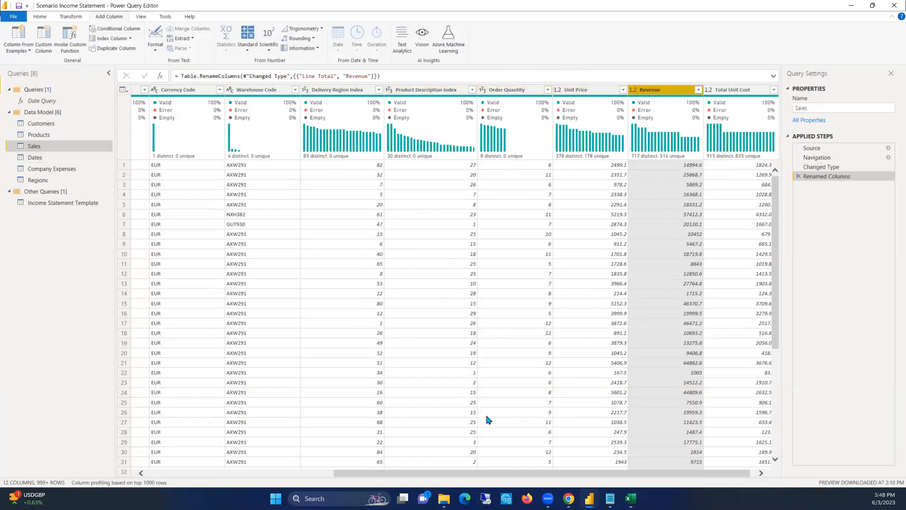
Rename the OrderDate column of the Sales query as Order Date
{"action": "left_click_drag", "start_coordinate": [531, 473], "coordinate": [295, 460]}
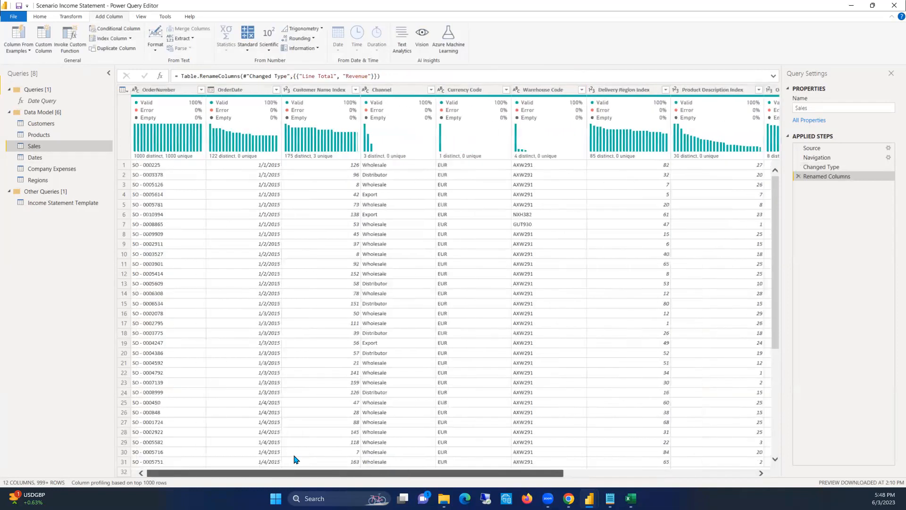
{"action": "left_click", "coordinate": [231, 91]}
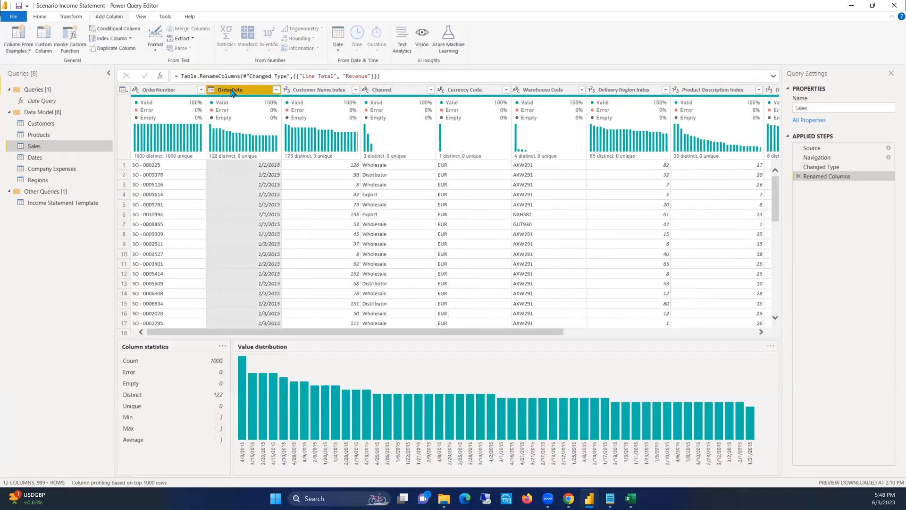
{"action": "double_click", "coordinate": [232, 91]}
{"action": "type", "text": "Order Date"}
{"action": "key", "text": "Return"}
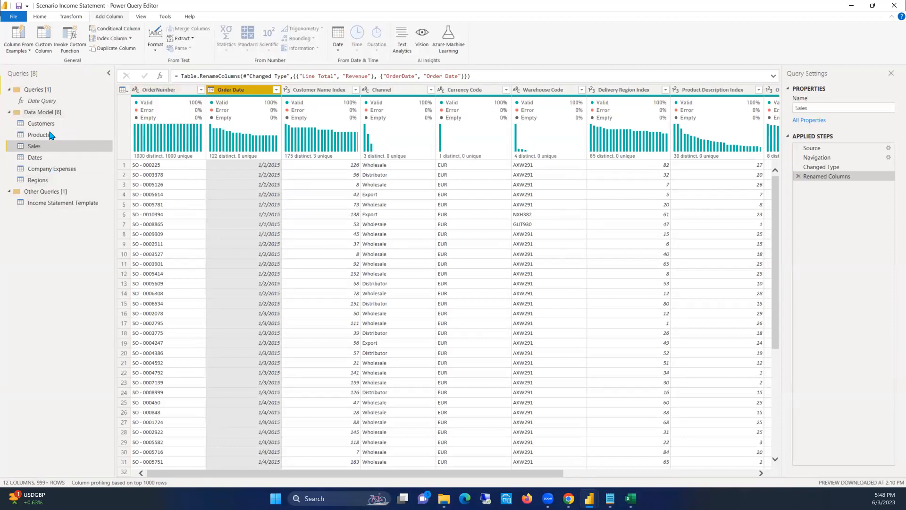
Promote the first row of the Company Expenses query to column headers
{"action": "left_click", "coordinate": [43, 170]}
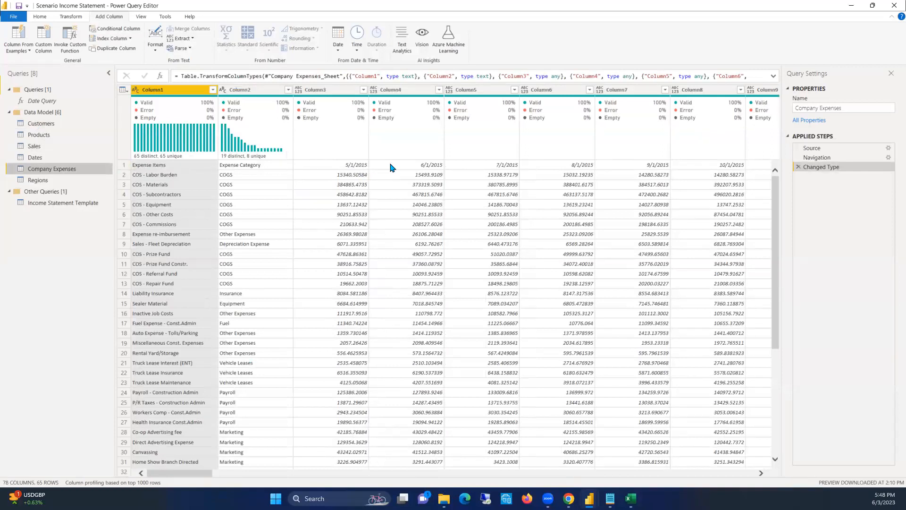
{"action": "left_click", "coordinate": [39, 18]}
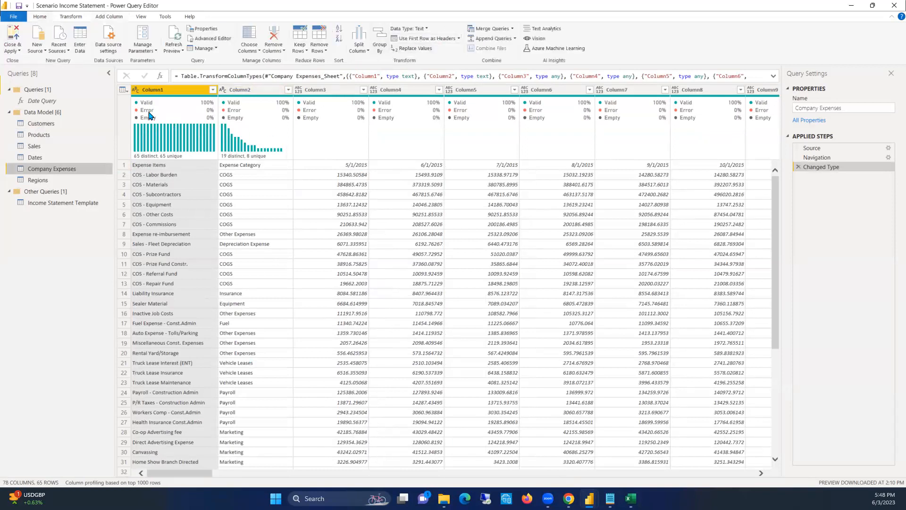
{"action": "left_click", "coordinate": [128, 166]}
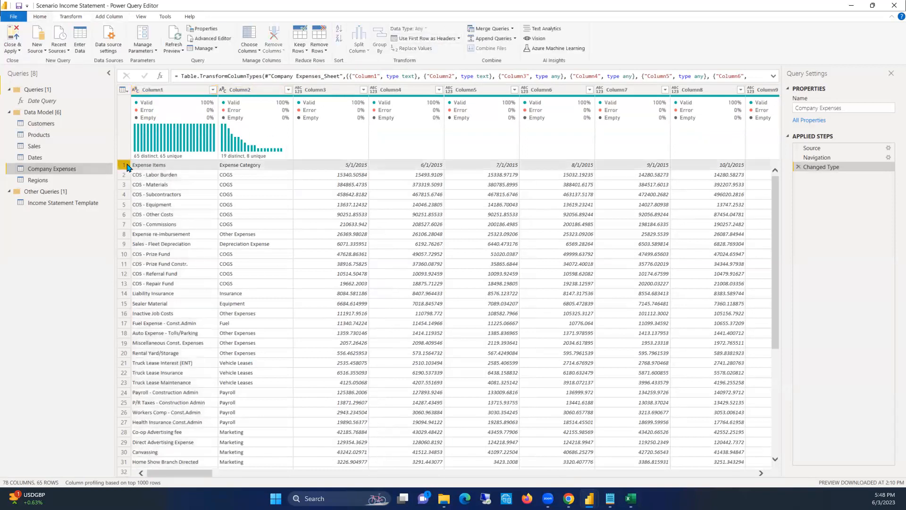
{"action": "right_click", "coordinate": [152, 89]}
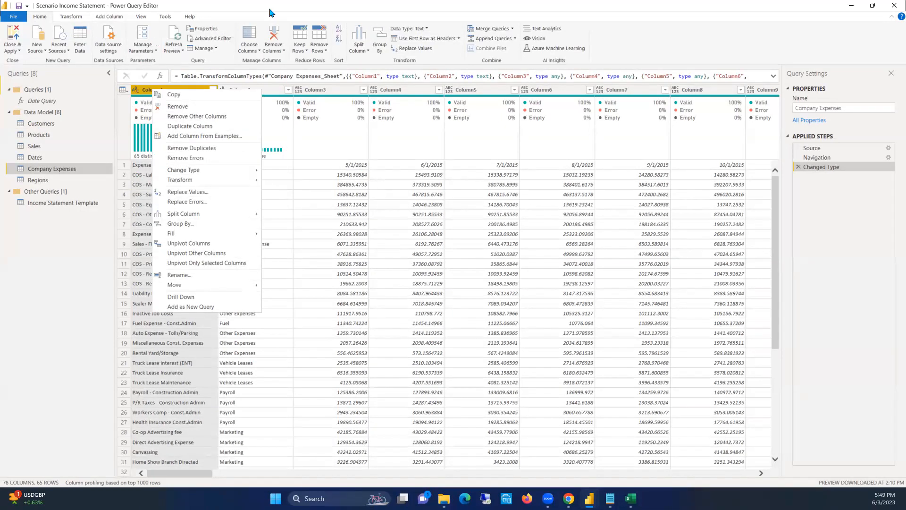
{"action": "left_click", "coordinate": [402, 154]}
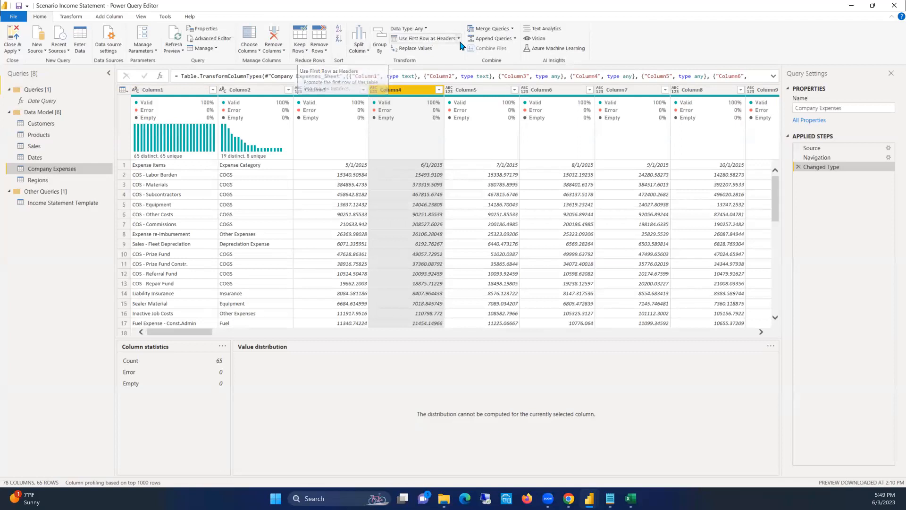
{"action": "left_click", "coordinate": [124, 165]}
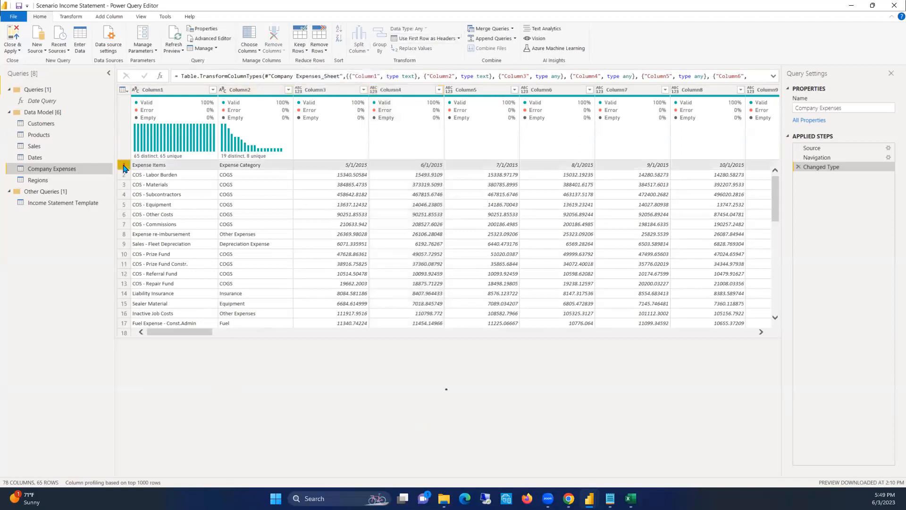
{"action": "left_click", "coordinate": [446, 38]}
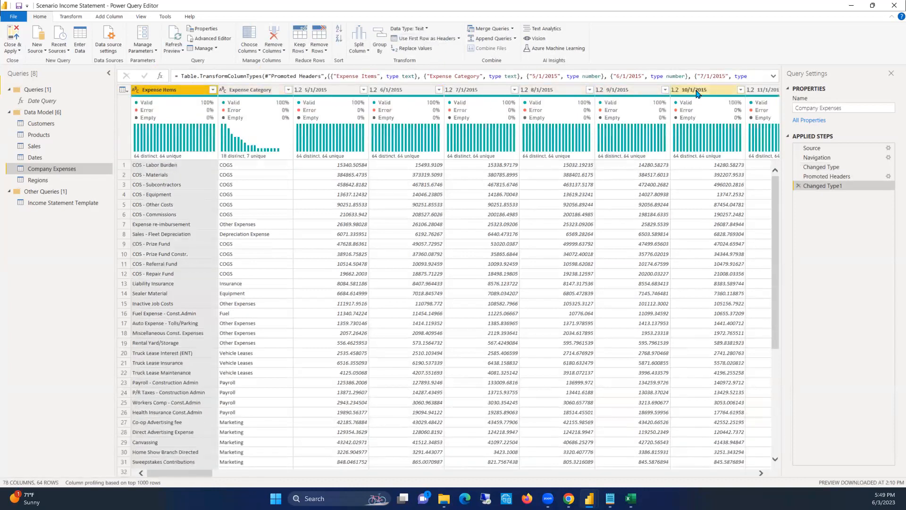
Review the Products, Sales, Company Expenses, Regions and Customers queries in the Data Model group to compare their table structures
{"action": "mouse_move", "coordinate": [251, 107]}
{"action": "left_click", "coordinate": [40, 137]}
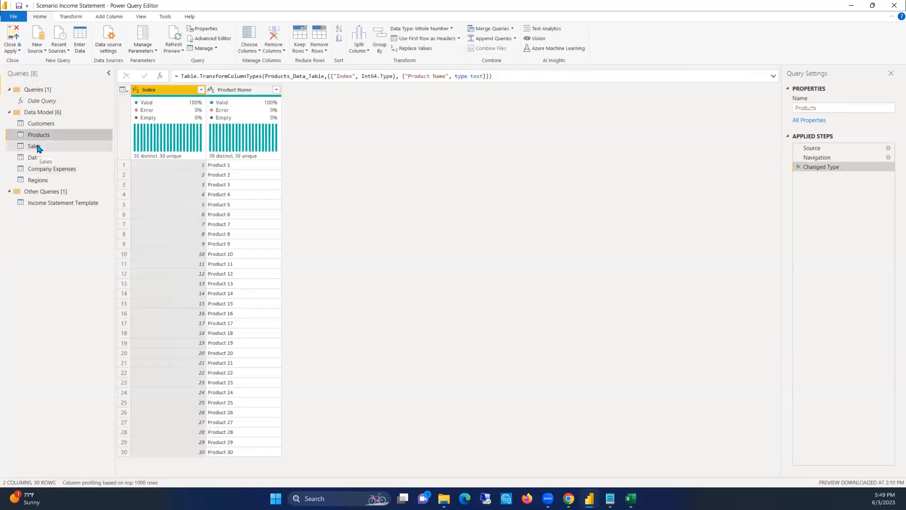
{"action": "left_click", "coordinate": [37, 148]}
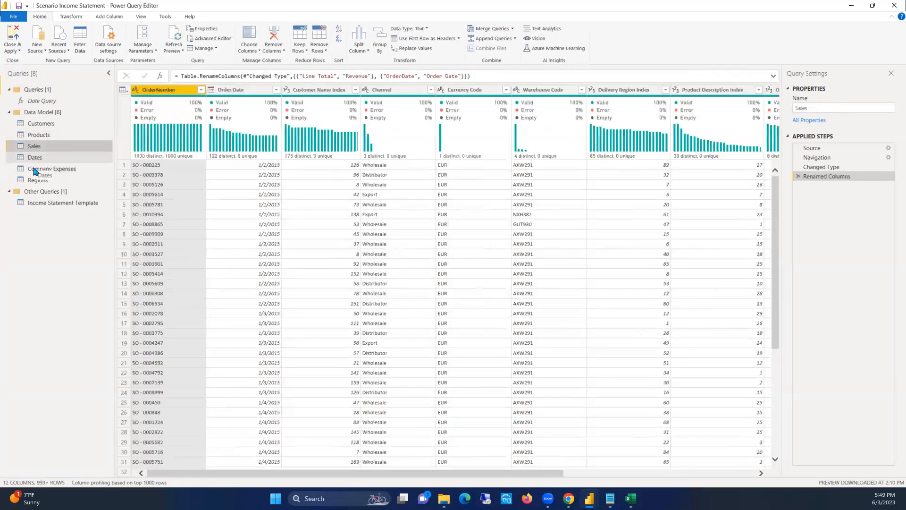
{"action": "left_click", "coordinate": [35, 170]}
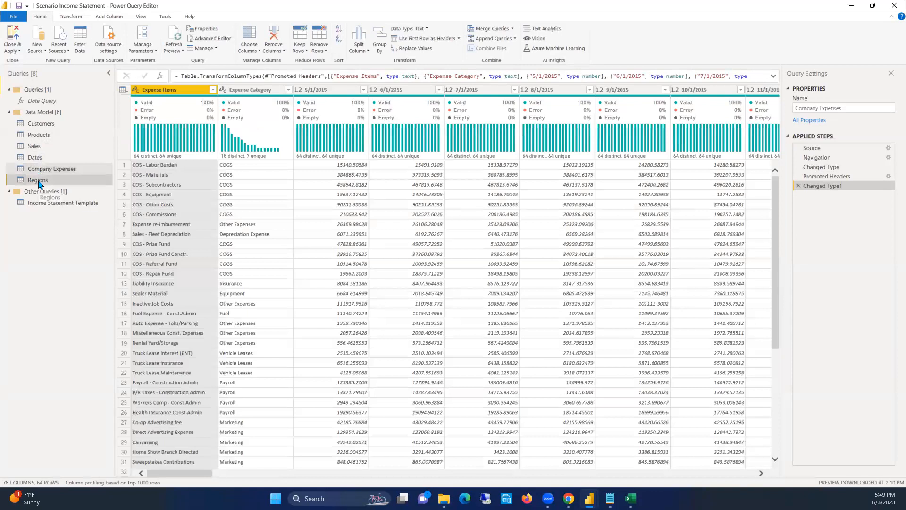
{"action": "left_click", "coordinate": [38, 181]}
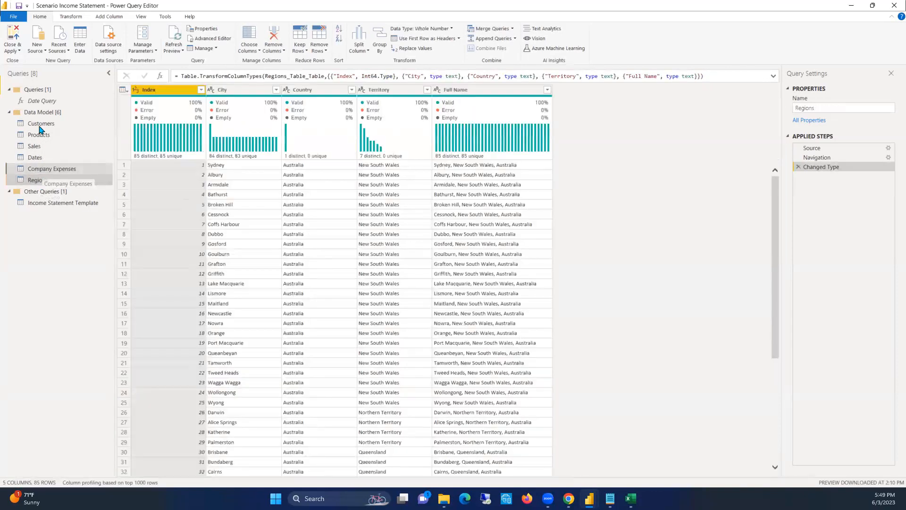
{"action": "left_click", "coordinate": [41, 126]}
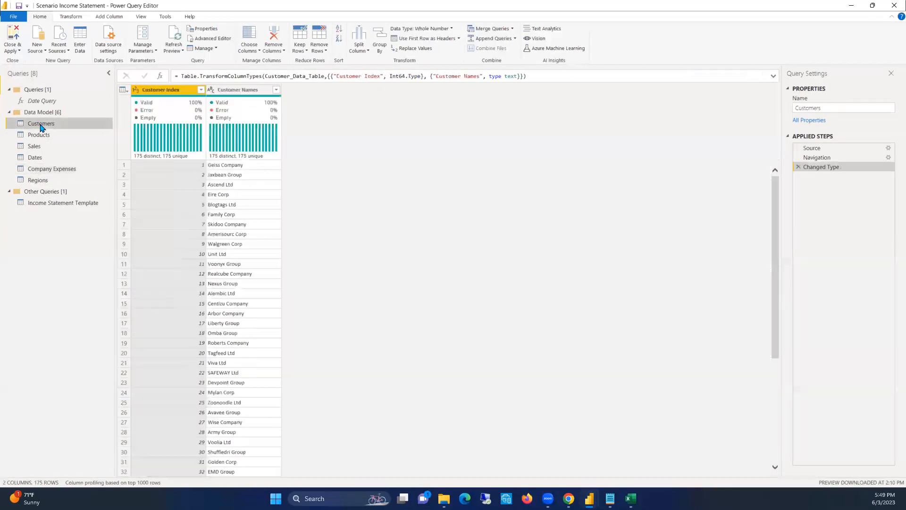
{"action": "left_click", "coordinate": [39, 136]}
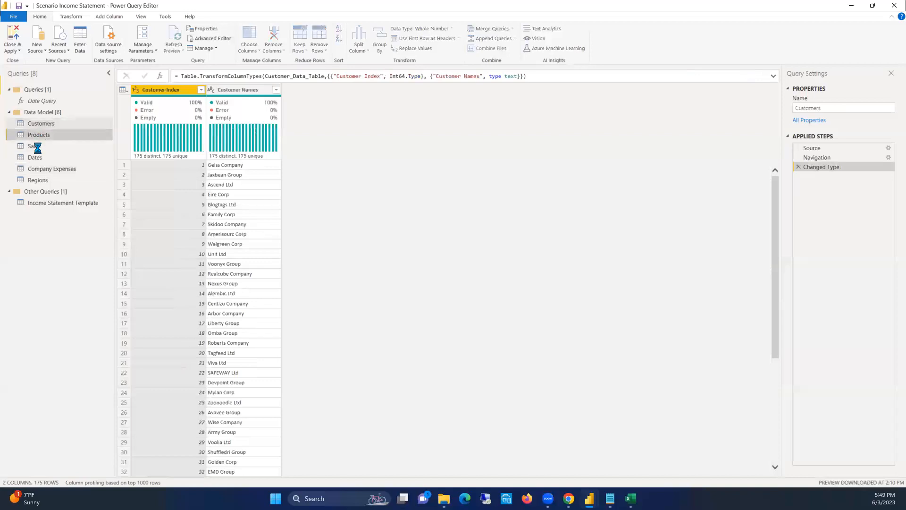
{"action": "left_click", "coordinate": [40, 150]}
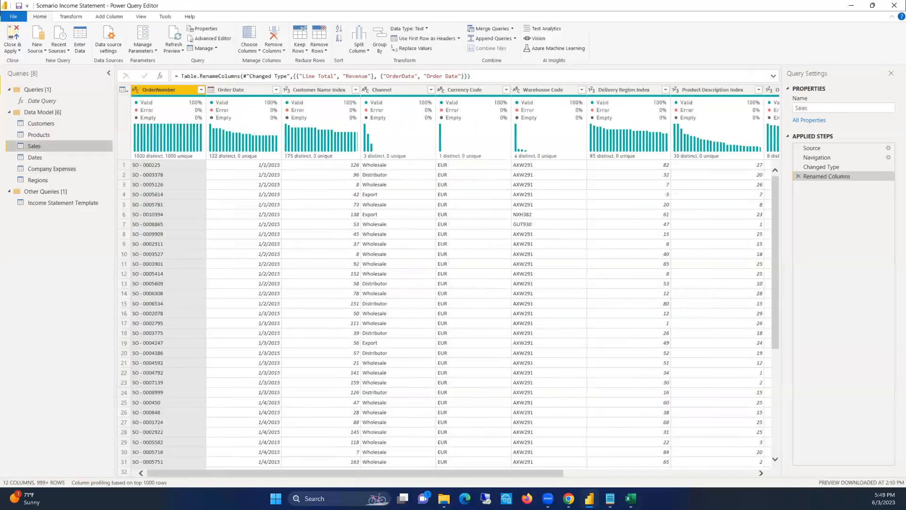
{"action": "left_click", "coordinate": [48, 170]}
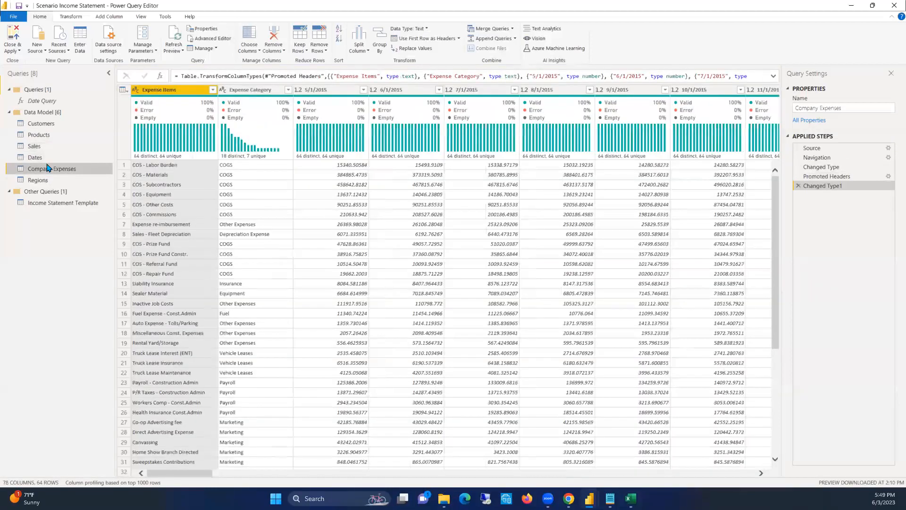
Examine the first Order Date and Revenue values in the Sales query to see how each transaction is recorded
{"action": "left_click", "coordinate": [40, 149]}
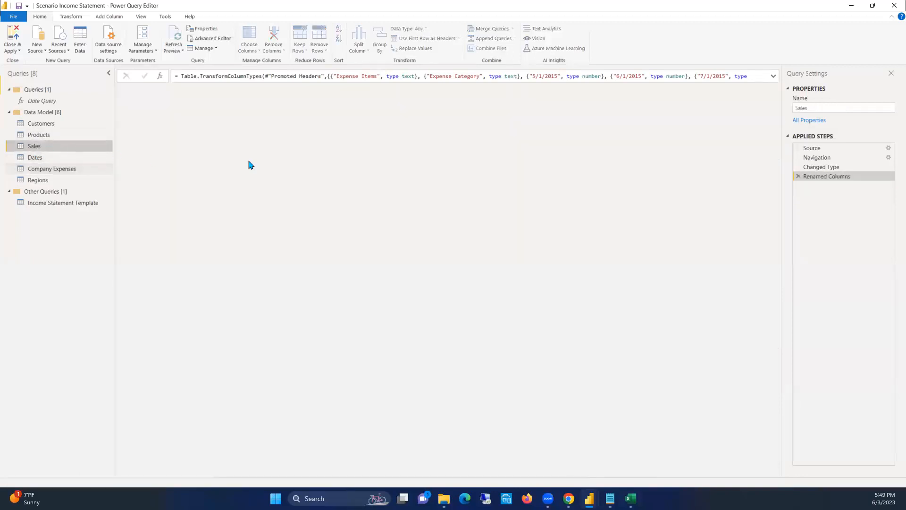
{"action": "left_click_drag", "start_coordinate": [410, 473], "coordinate": [400, 490]}
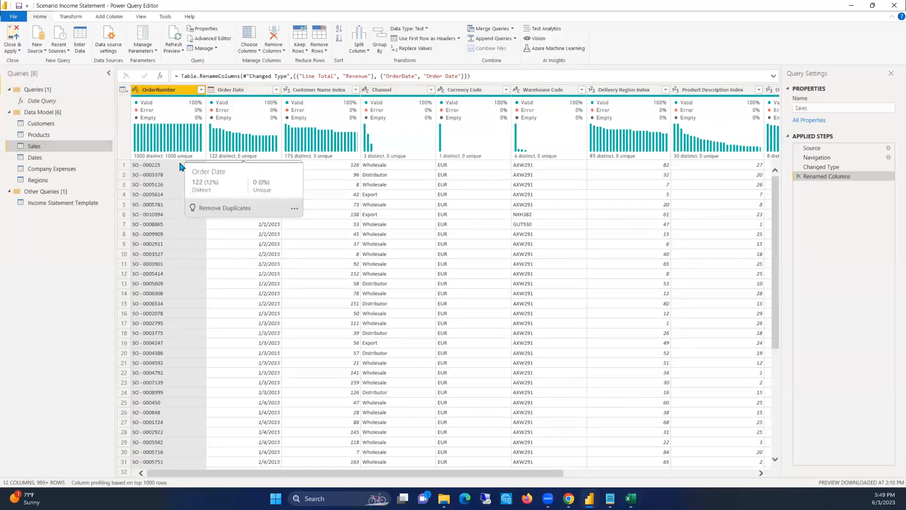
{"action": "left_click", "coordinate": [259, 165]}
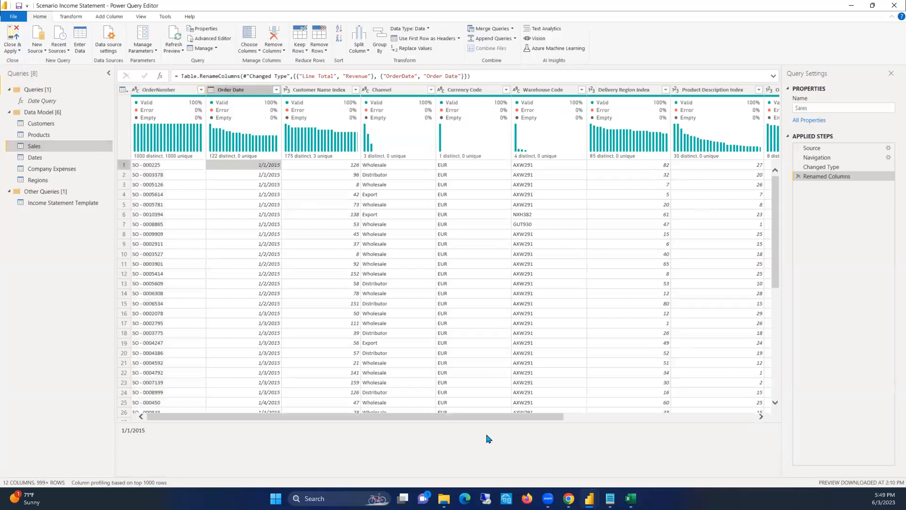
{"action": "left_click_drag", "start_coordinate": [469, 419], "coordinate": [730, 449]}
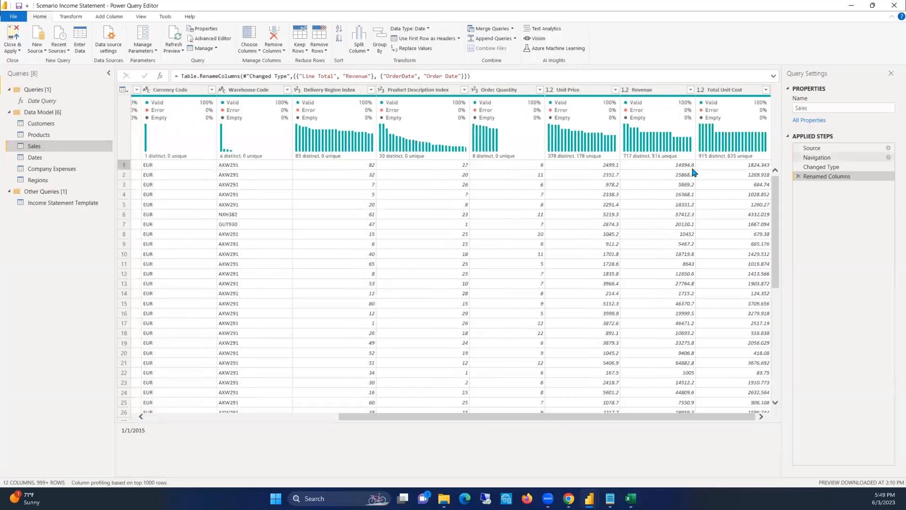
{"action": "left_click", "coordinate": [681, 166]}
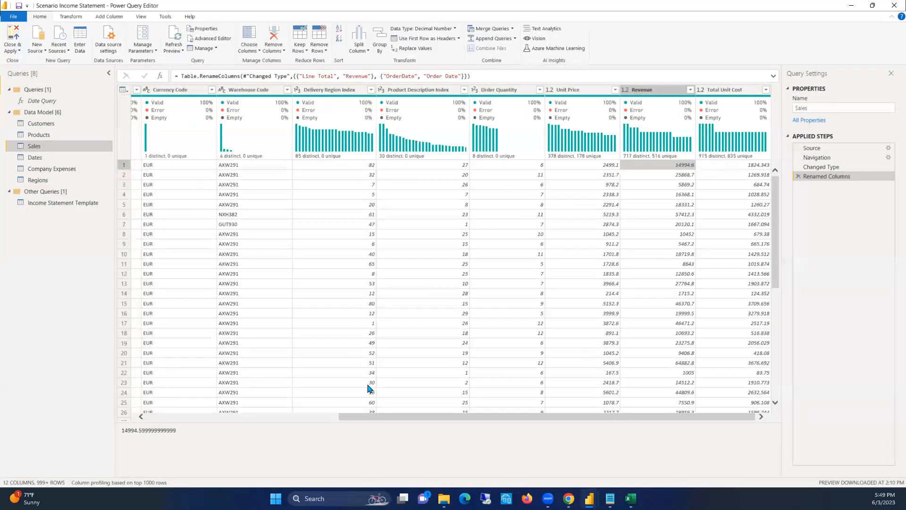
{"action": "left_click_drag", "start_coordinate": [371, 419], "coordinate": [155, 392]}
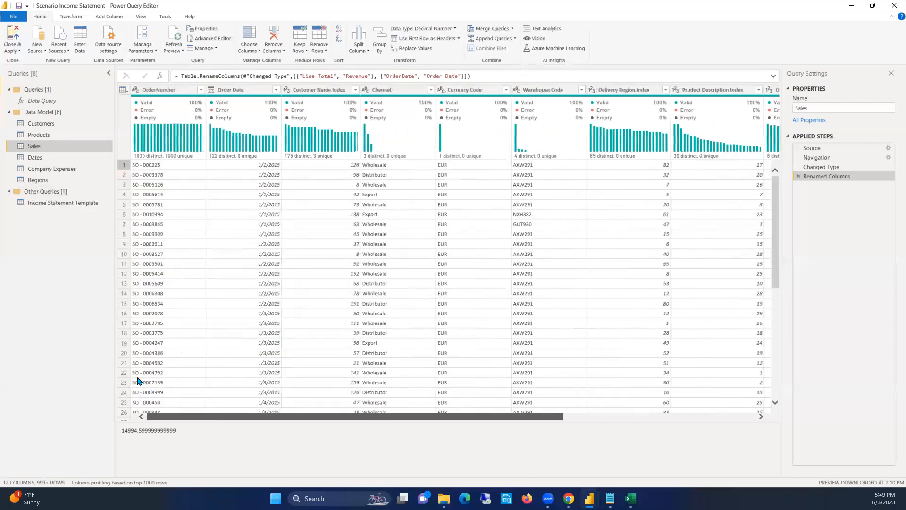
{"action": "mouse_move", "coordinate": [30, 147]}
{"action": "left_mouse_down"}
{"action": "mouse_move", "coordinate": [52, 152]}
{"action": "mouse_move", "coordinate": [24, 148]}
{"action": "left_mouse_up"}
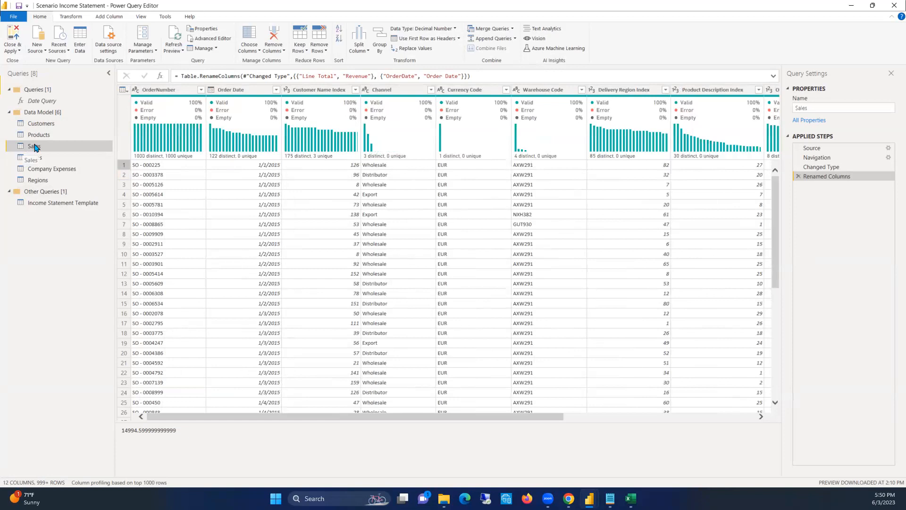
Compare the column layout of the Company Expenses query with that of the Sales query
{"action": "left_click_drag", "start_coordinate": [86, 147], "coordinate": [44, 152]}
{"action": "left_click", "coordinate": [53, 170]}
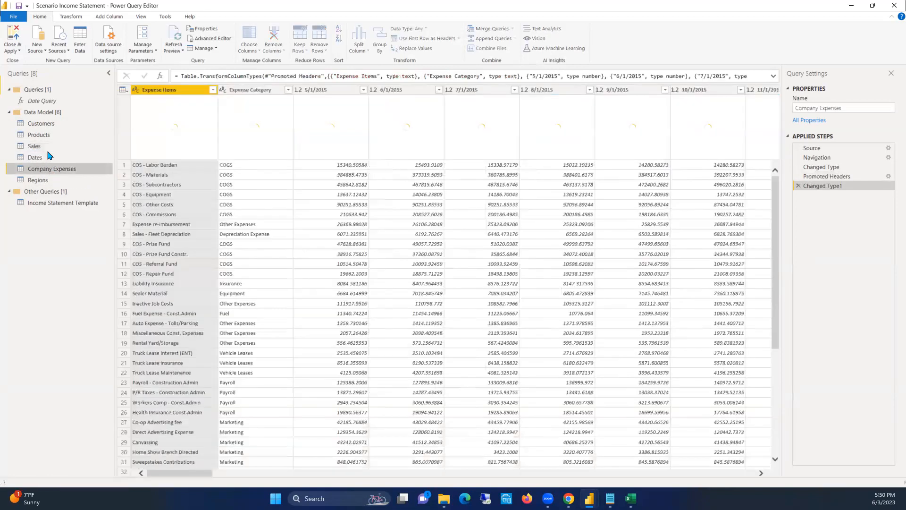
{"action": "left_click", "coordinate": [53, 149]}
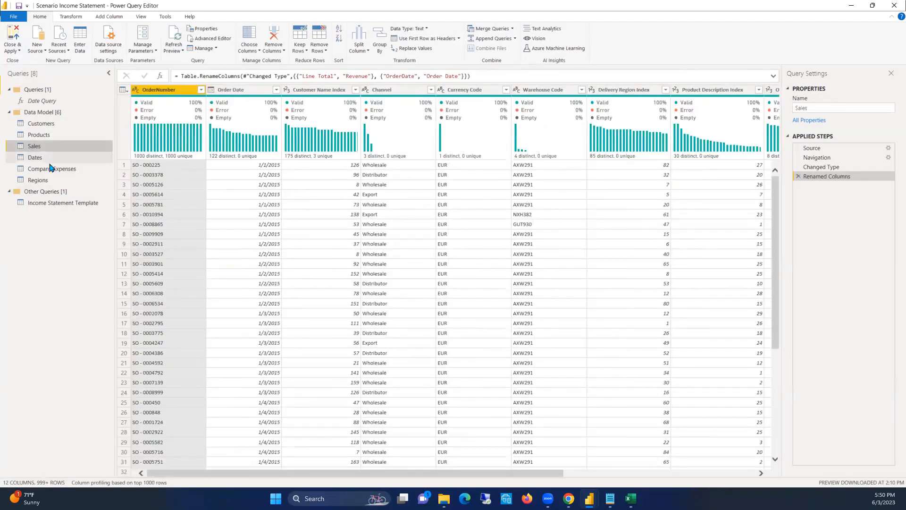
{"action": "left_click", "coordinate": [49, 170]}
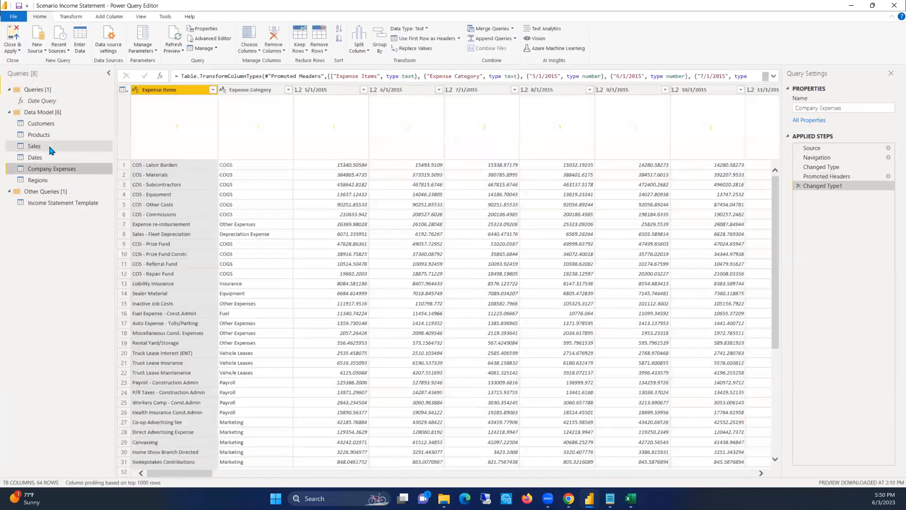
{"action": "left_click", "coordinate": [52, 150]}
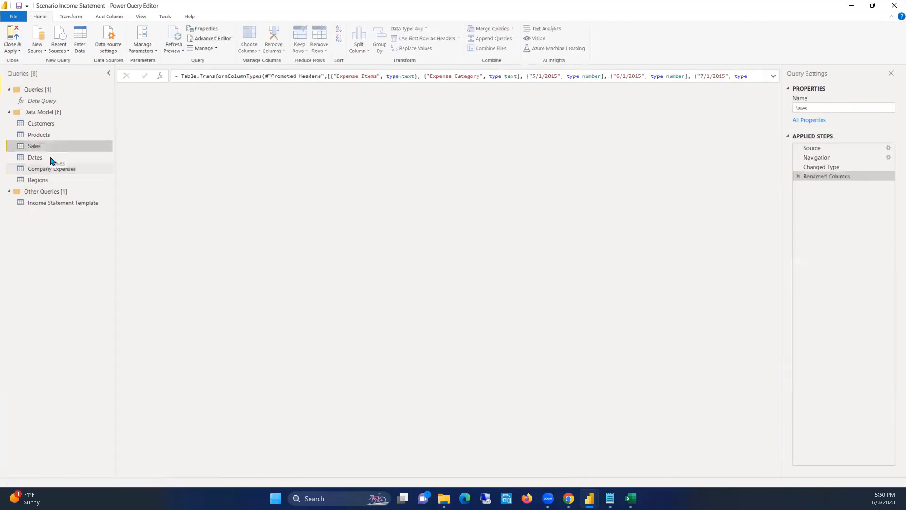
{"action": "left_click", "coordinate": [50, 170]}
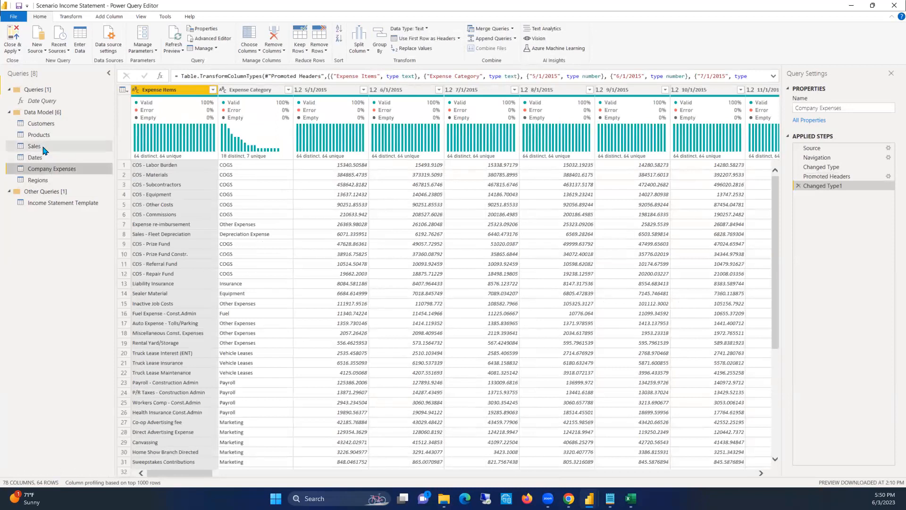
{"action": "left_click", "coordinate": [44, 150]}
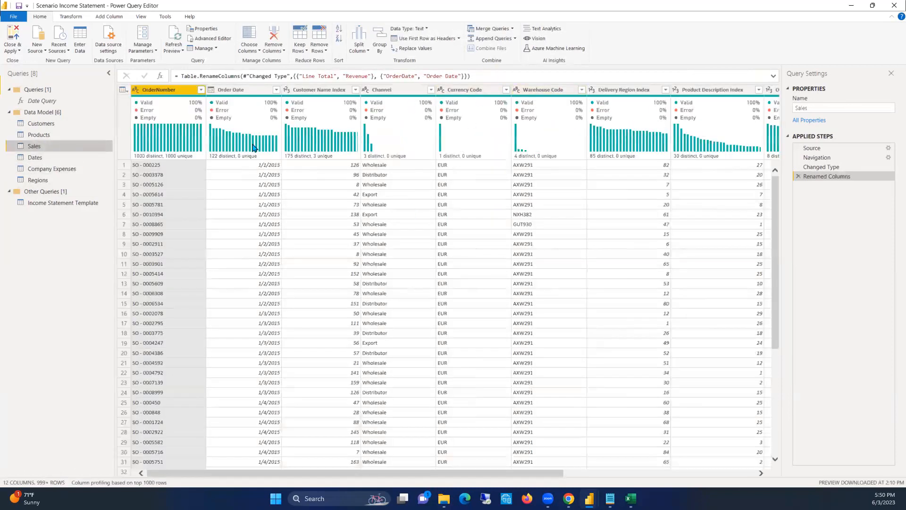
Inspect the 5/1/2015 column and the first expense item of the Company Expenses query
{"action": "left_click", "coordinate": [52, 168]}
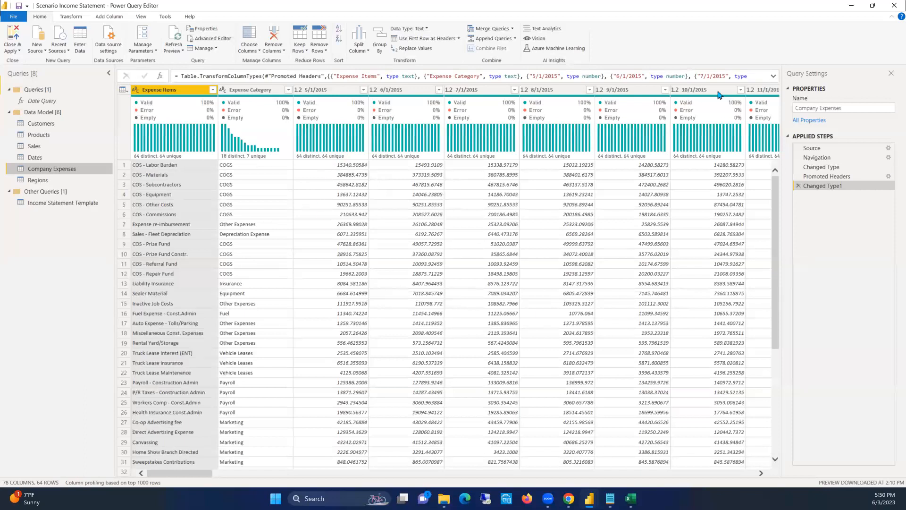
{"action": "left_click", "coordinate": [321, 90]}
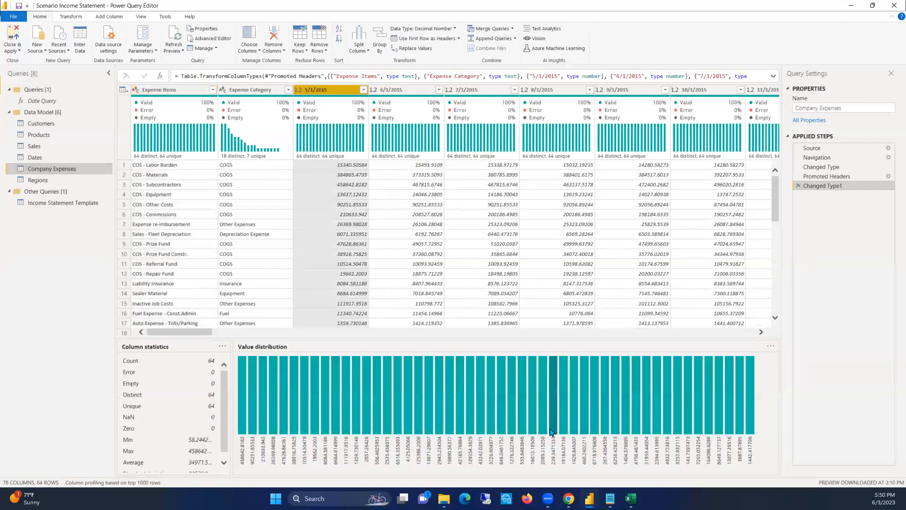
{"action": "left_click", "coordinate": [157, 166]}
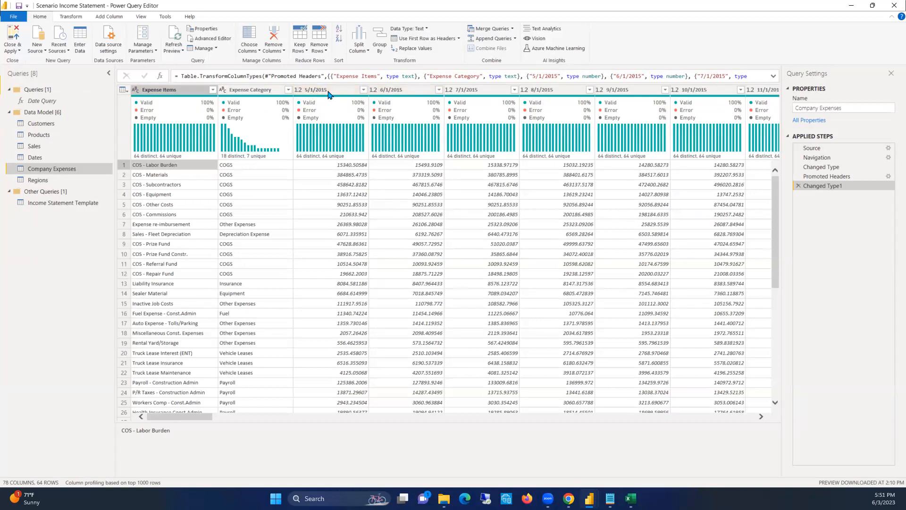
Unpivot all columns of the Company Expenses query other than Expense Items and Expense Category
{"action": "left_click", "coordinate": [319, 93]}
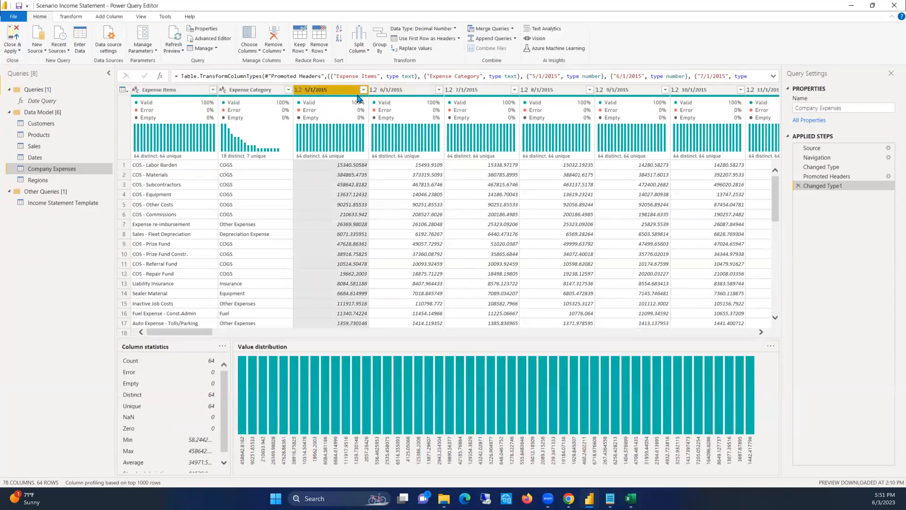
{"action": "right_click", "coordinate": [334, 93]}
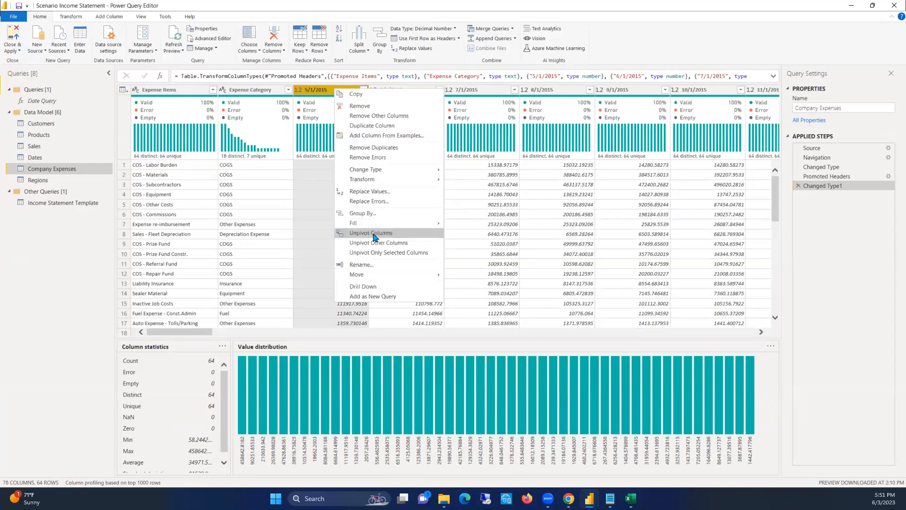
{"action": "left_click", "coordinate": [162, 92]}
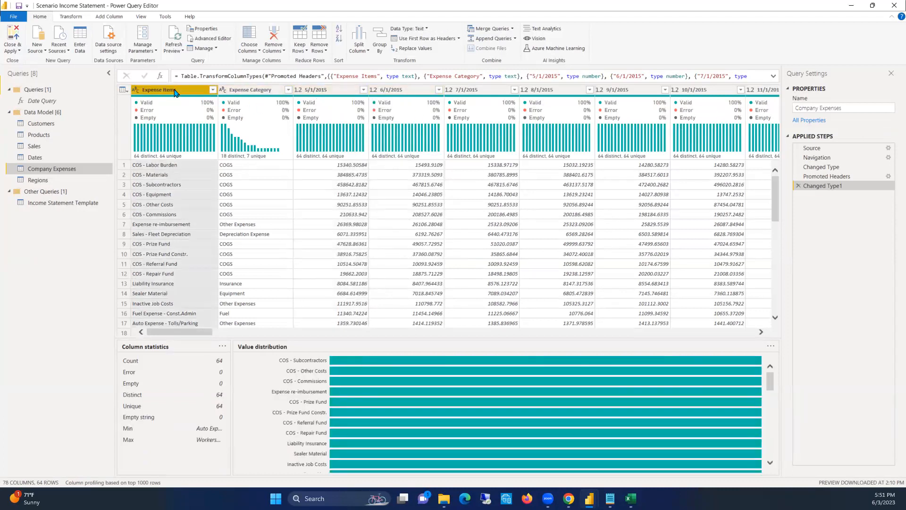
{"action": "left_click", "coordinate": [250, 91], "text": "ctrl"}
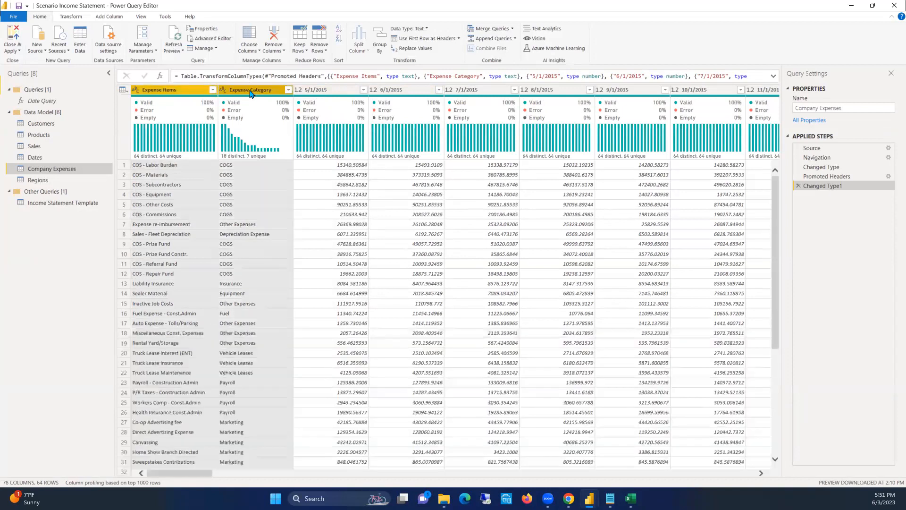
{"action": "right_click", "coordinate": [250, 93]}
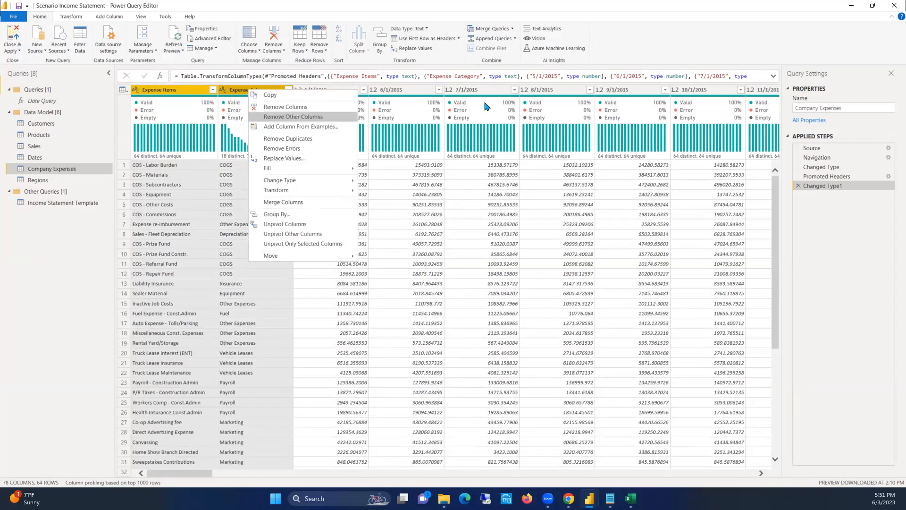
{"action": "left_click", "coordinate": [891, 124]}
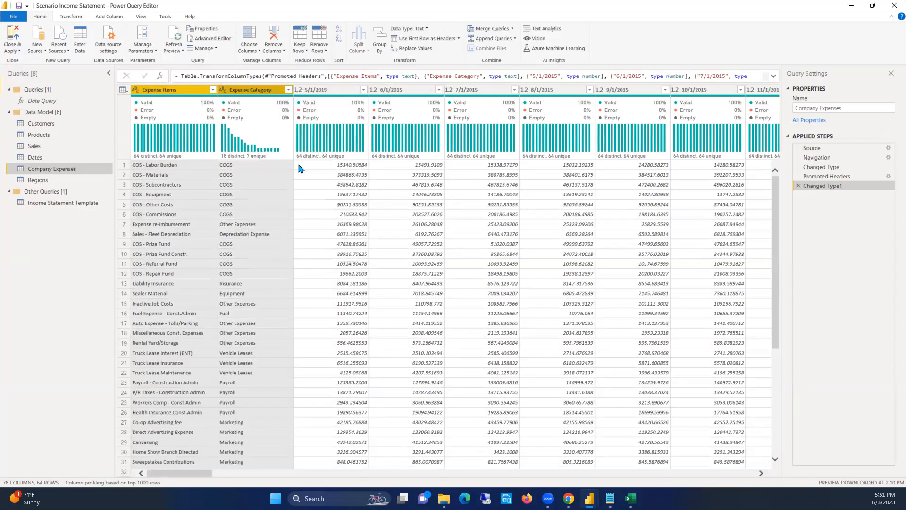
{"action": "right_click", "coordinate": [232, 94]}
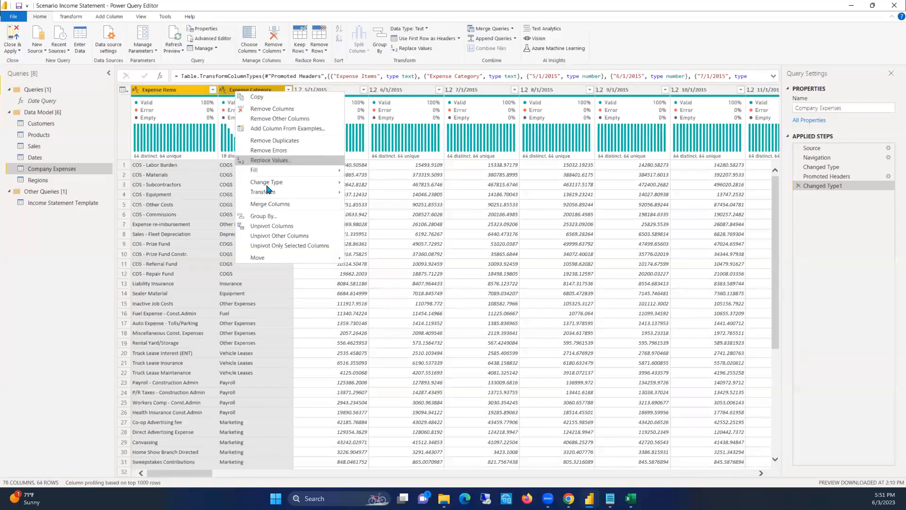
{"action": "left_click", "coordinate": [270, 236]}
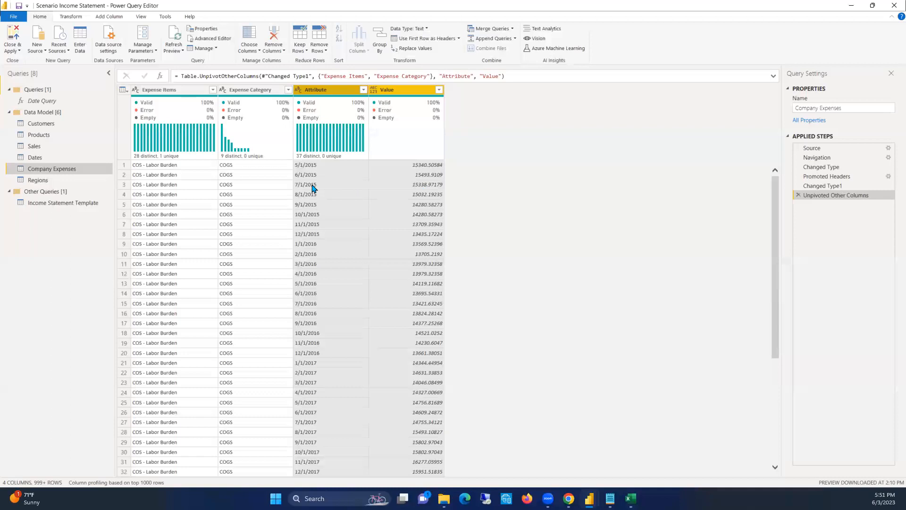
Rename the unpivoted Attribute column to Months and the Value column to Expense Values
{"action": "left_click", "coordinate": [136, 165]}
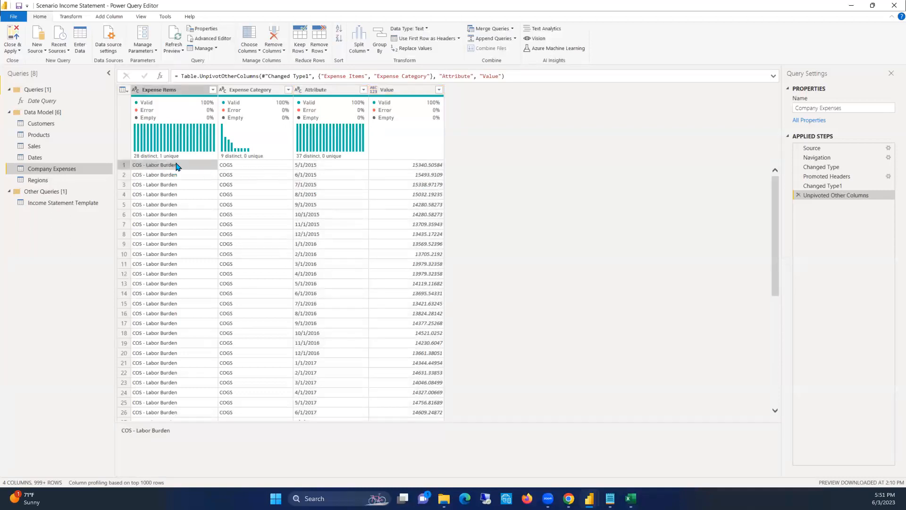
{"action": "left_click", "coordinate": [278, 166]}
{"action": "left_click", "coordinate": [311, 167]}
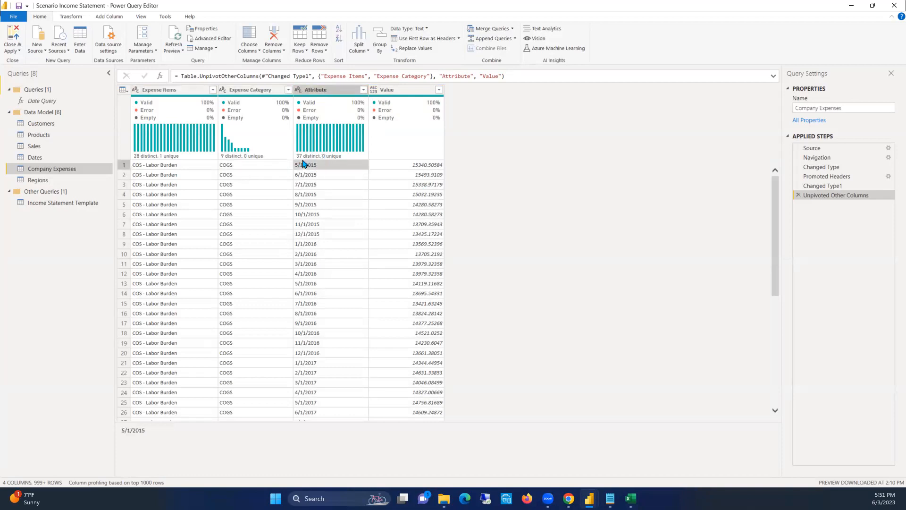
{"action": "double_click", "coordinate": [316, 90]}
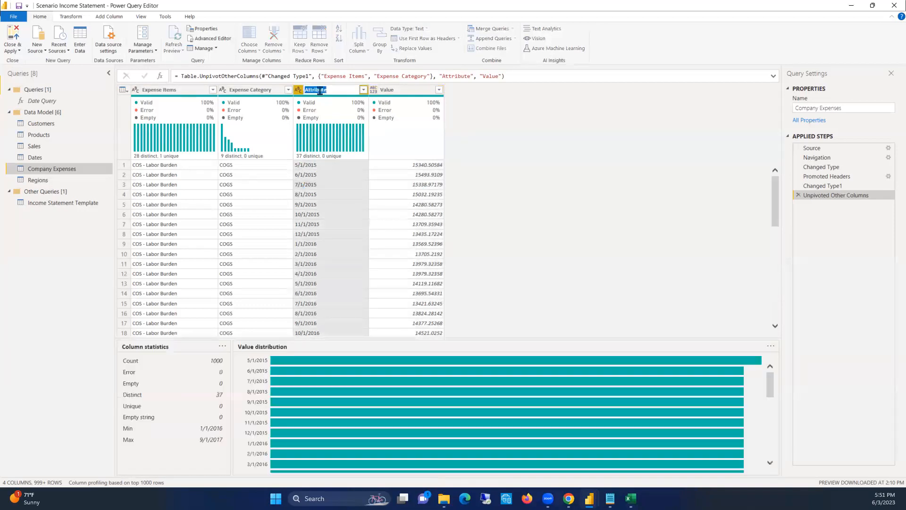
{"action": "left_click", "coordinate": [320, 90]}
{"action": "type", "text": "Month"}
{"action": "double_click", "coordinate": [313, 85]}
{"action": "type", "text": "Months"}
{"action": "left_click", "coordinate": [390, 91]}
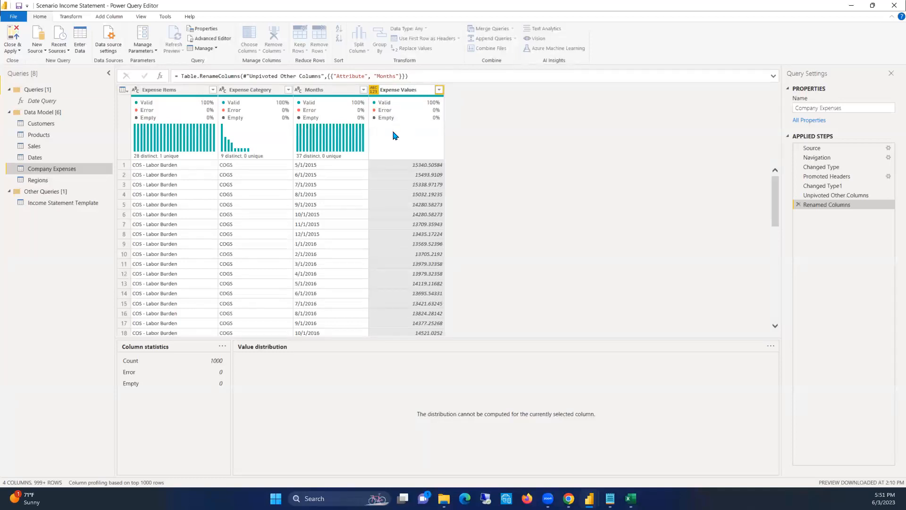
Set the data type of Expense Values to Decimal Number and of Months to Date
{"action": "left_click", "coordinate": [374, 91]}
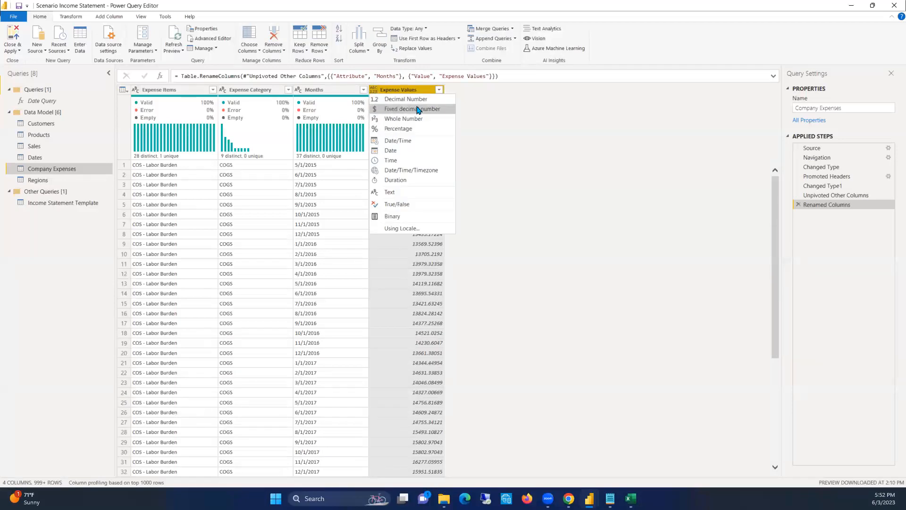
{"action": "left_click", "coordinate": [400, 100]}
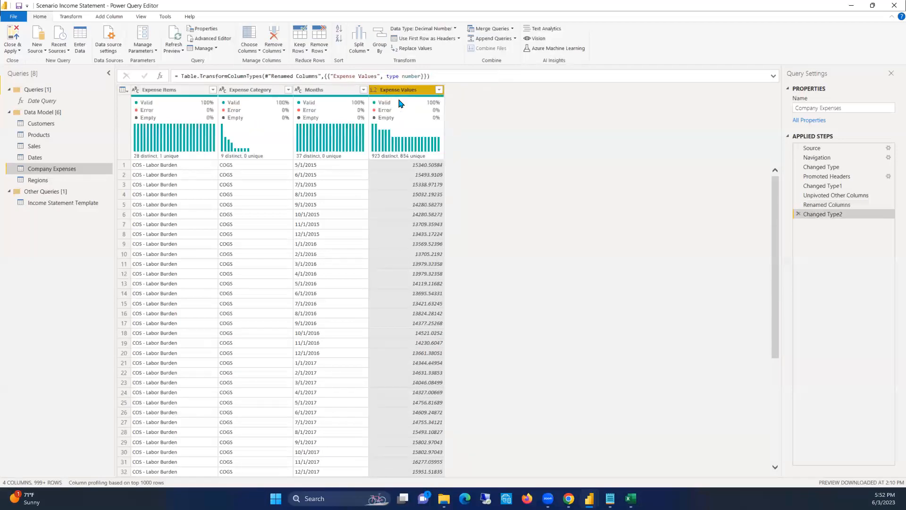
{"action": "left_click", "coordinate": [298, 90]}
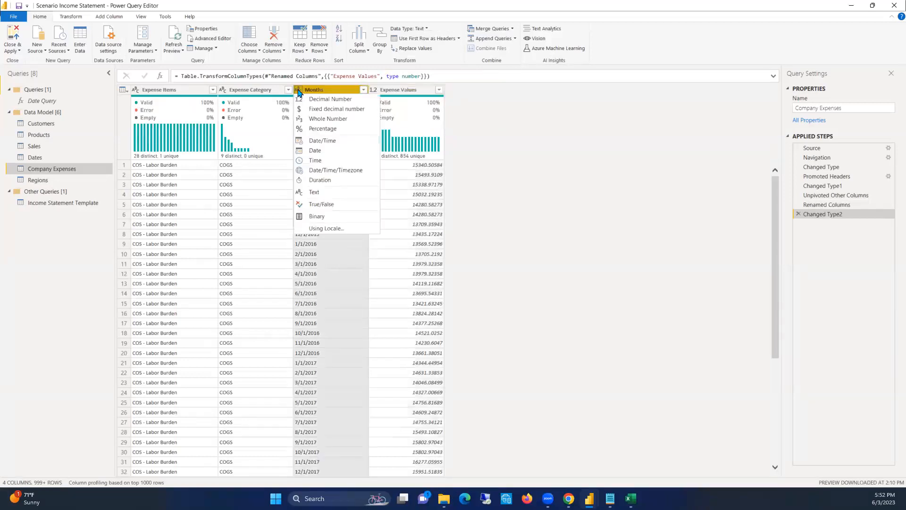
{"action": "left_click", "coordinate": [315, 151]}
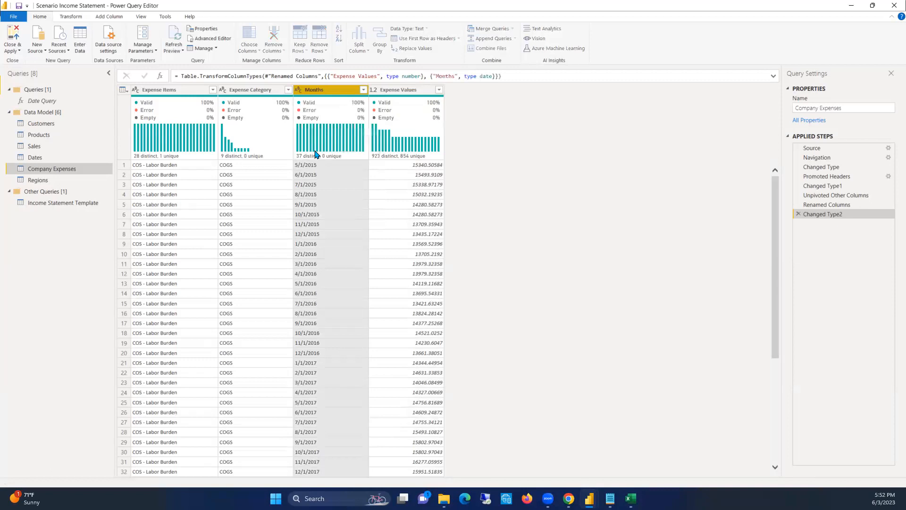
{"action": "left_click", "coordinate": [333, 184]}
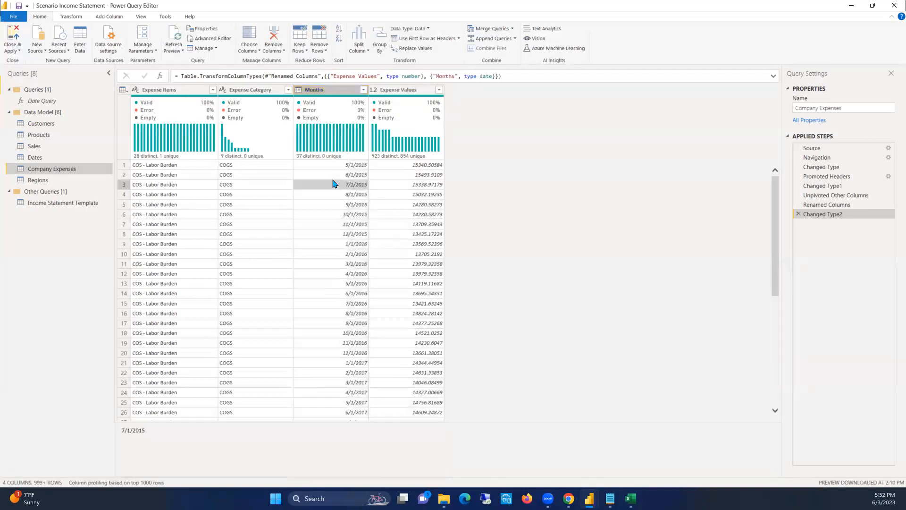
Save the Scenario Income Statement file
{"action": "key", "text": "ctrl+s"}
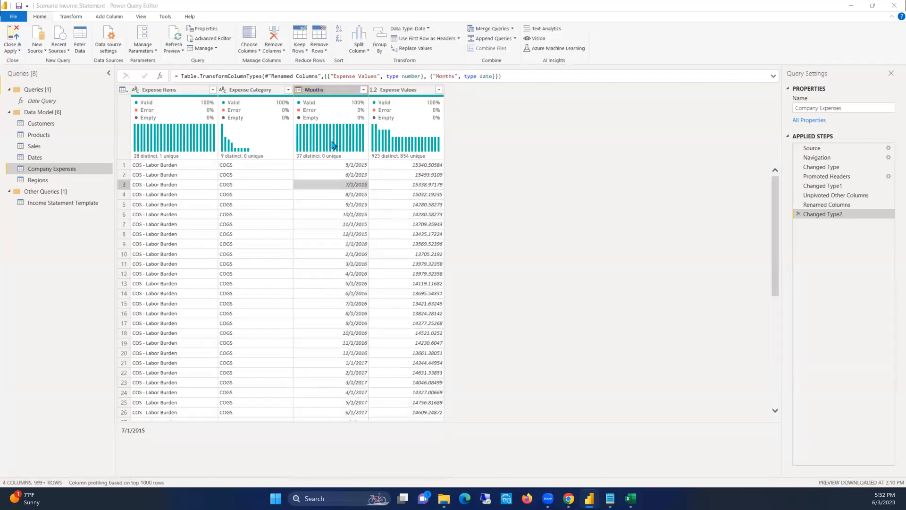
{"action": "left_click", "coordinate": [529, 267]}
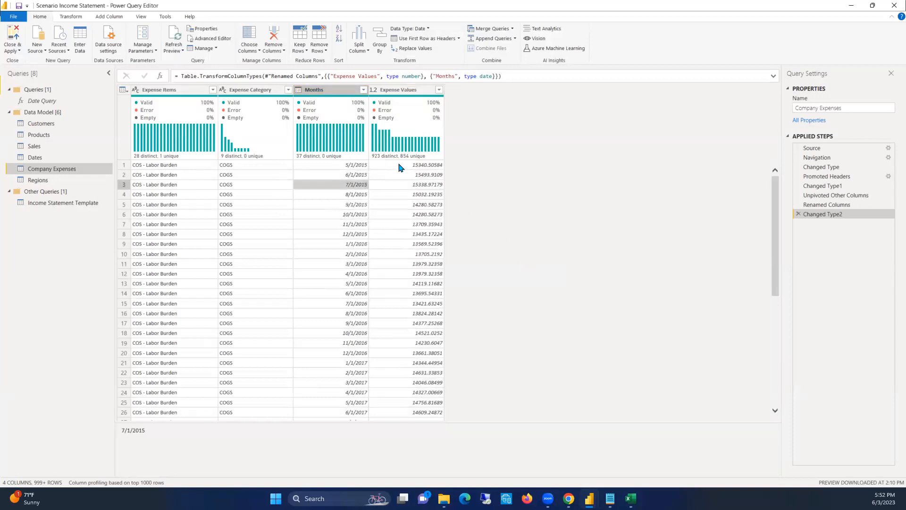
{"action": "key", "text": "ctrl+s"}
{"action": "left_click", "coordinate": [495, 268]}
Compare the column structure of the Sales query with that of the unpivoted Company Expenses query
{"action": "left_click", "coordinate": [34, 160]}
{"action": "left_click", "coordinate": [33, 146]}
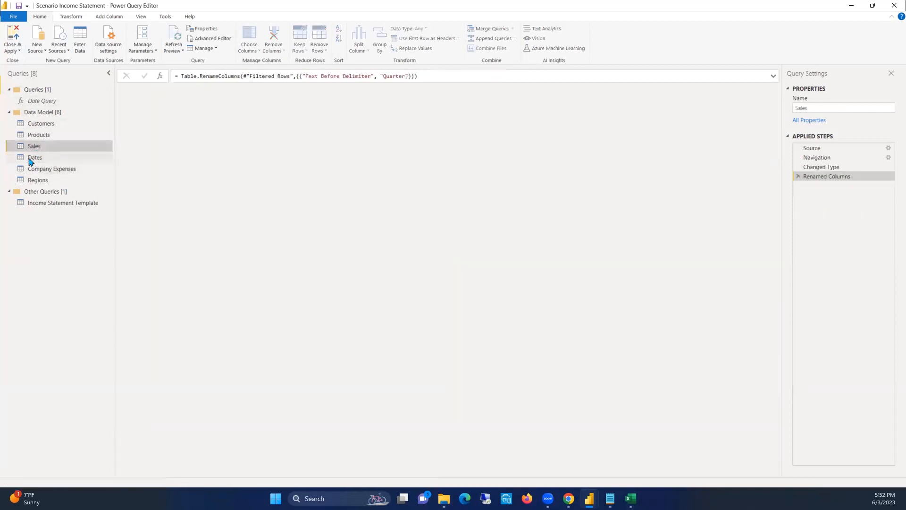
{"action": "left_click", "coordinate": [49, 171]}
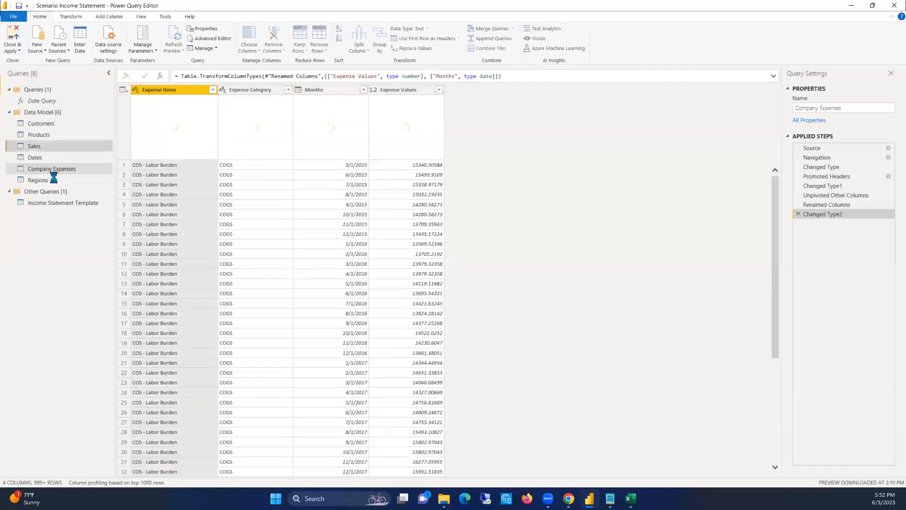
{"action": "left_click", "coordinate": [61, 170]}
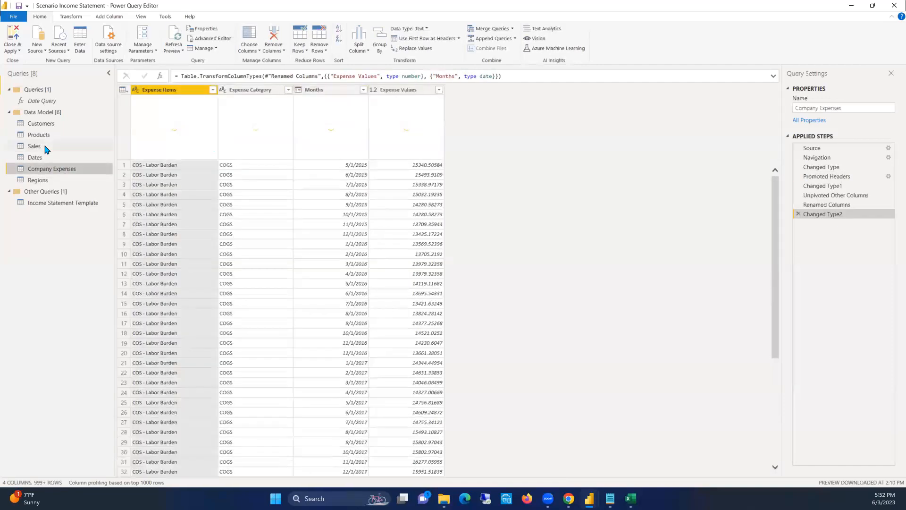
{"action": "left_click", "coordinate": [45, 146]}
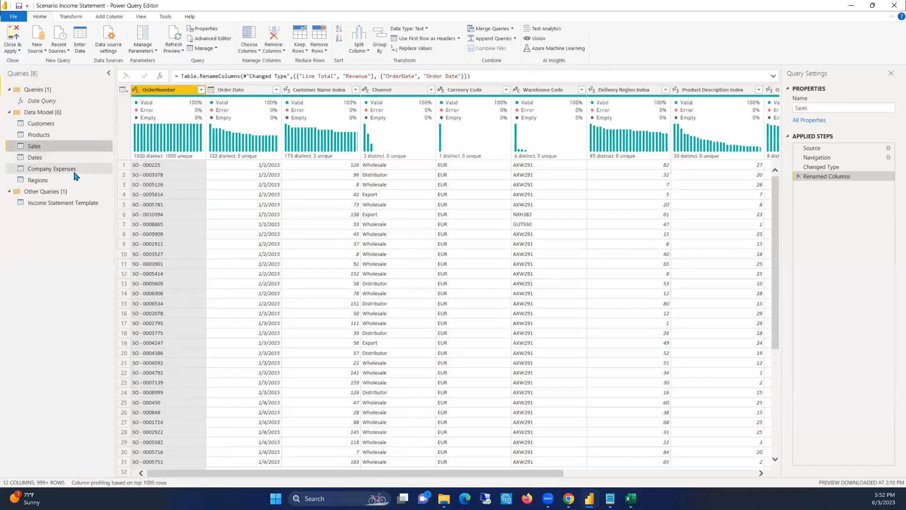
{"action": "left_click", "coordinate": [71, 170]}
{"action": "left_click", "coordinate": [47, 147]}
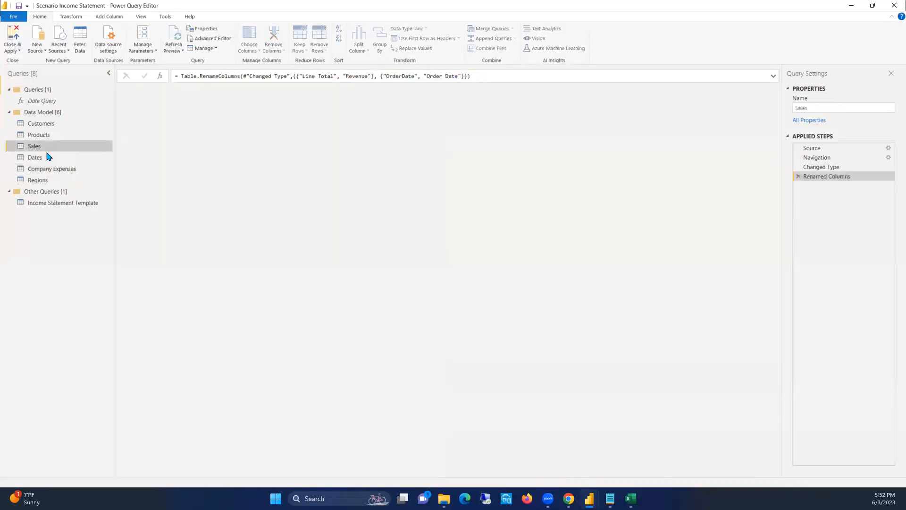
{"action": "left_click", "coordinate": [47, 170]}
{"action": "left_click", "coordinate": [45, 147]}
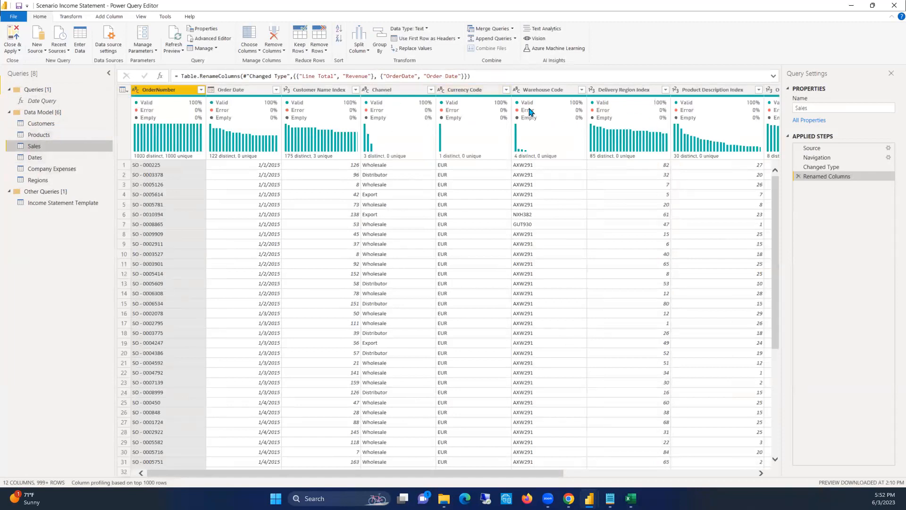
{"action": "left_click_drag", "start_coordinate": [59, 125], "coordinate": [21, 116]}
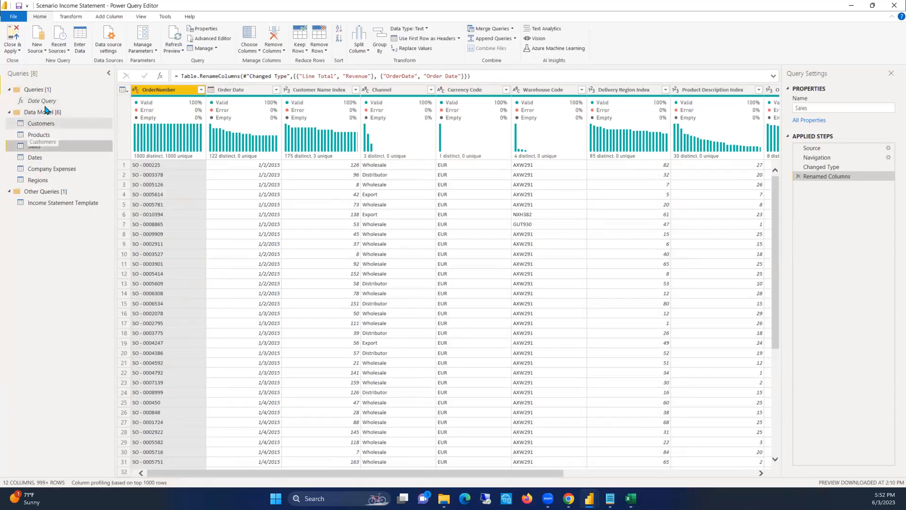
Close the Power Query Editor with all query changes applied and open the data view of the loaded tables
{"action": "left_click", "coordinate": [15, 51]}
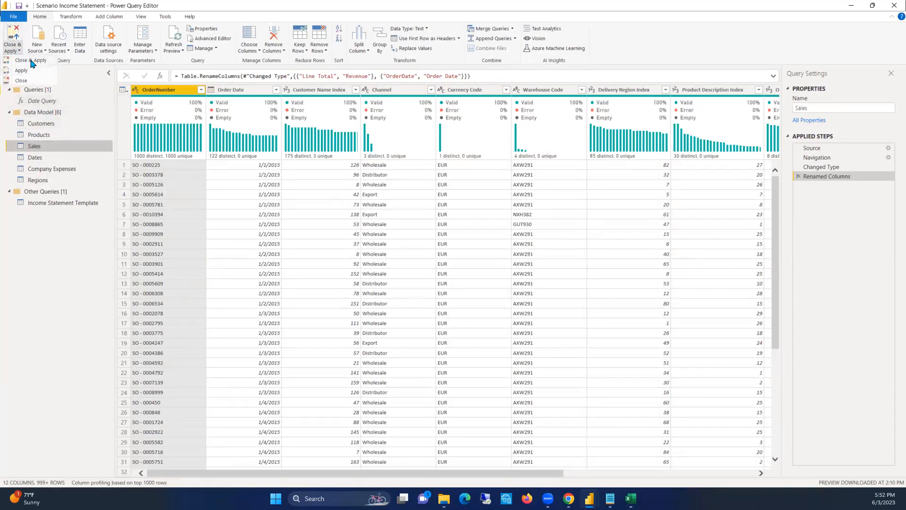
{"action": "left_click", "coordinate": [32, 62]}
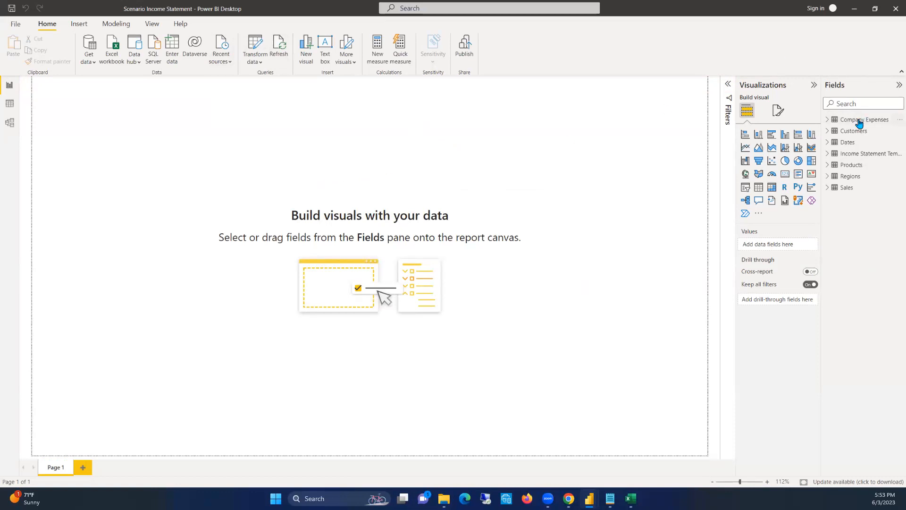
{"action": "left_click", "coordinate": [9, 103]}
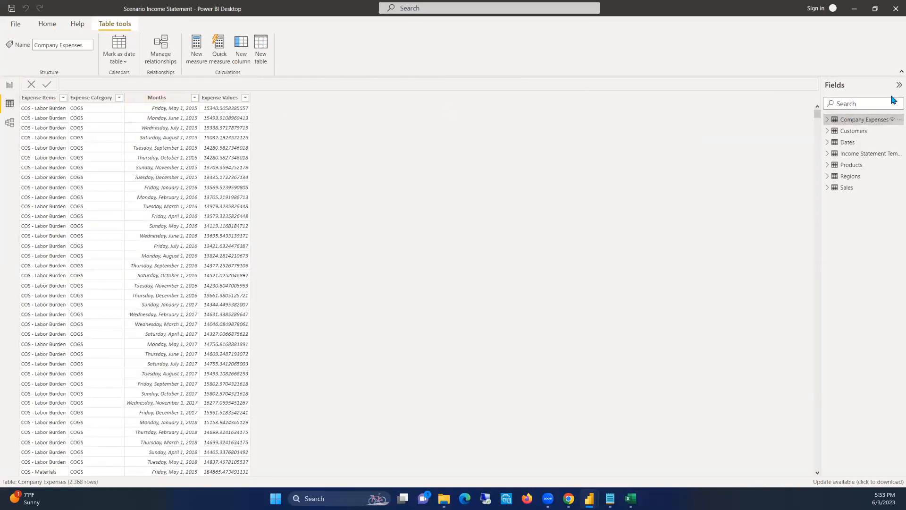
Format the Months column of the Company Expenses table as Short Date (*3/14/2001)
{"action": "left_click", "coordinate": [161, 98]}
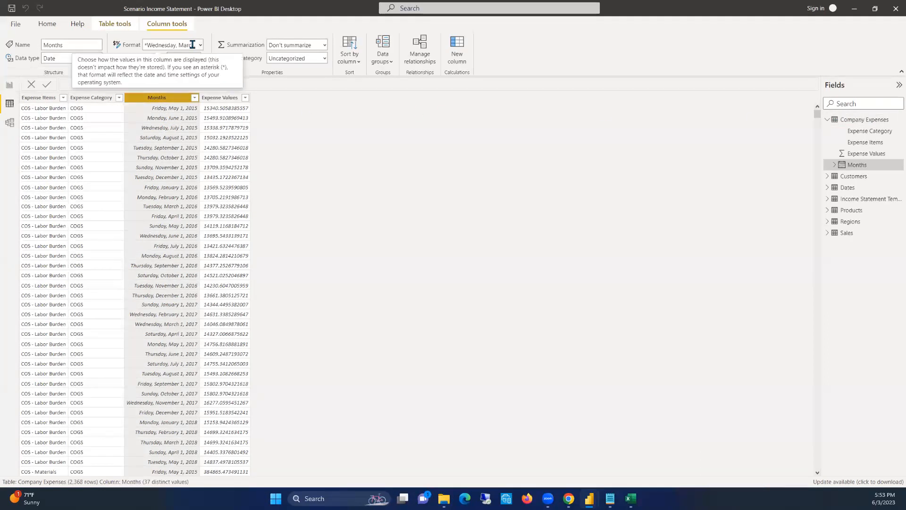
{"action": "left_click", "coordinate": [200, 45]}
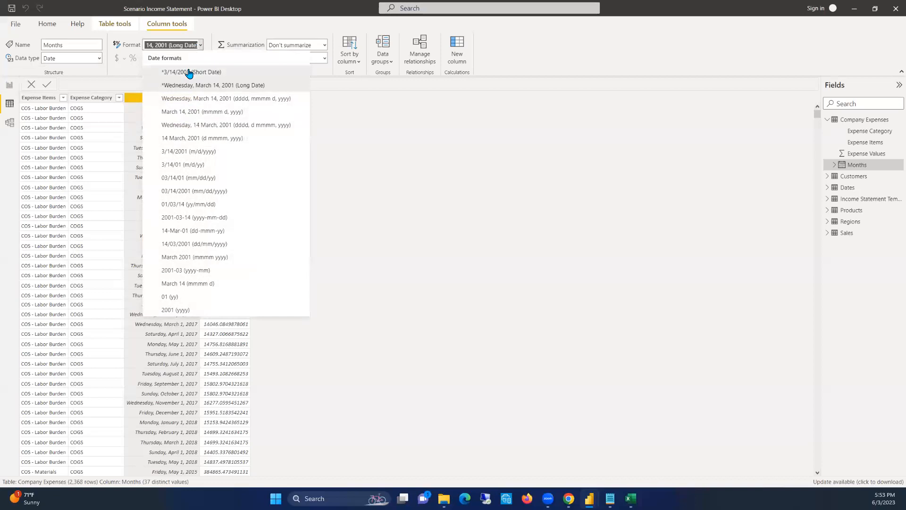
{"action": "left_click", "coordinate": [179, 71]}
{"action": "key", "text": "Down"}
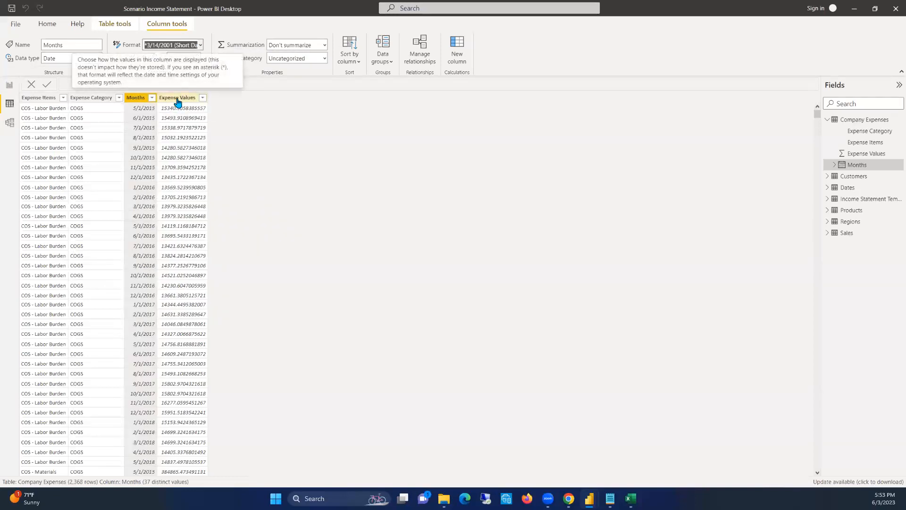
Set the Expense Values column of the Company Expenses table to 2 decimal places
{"action": "left_click", "coordinate": [177, 99]}
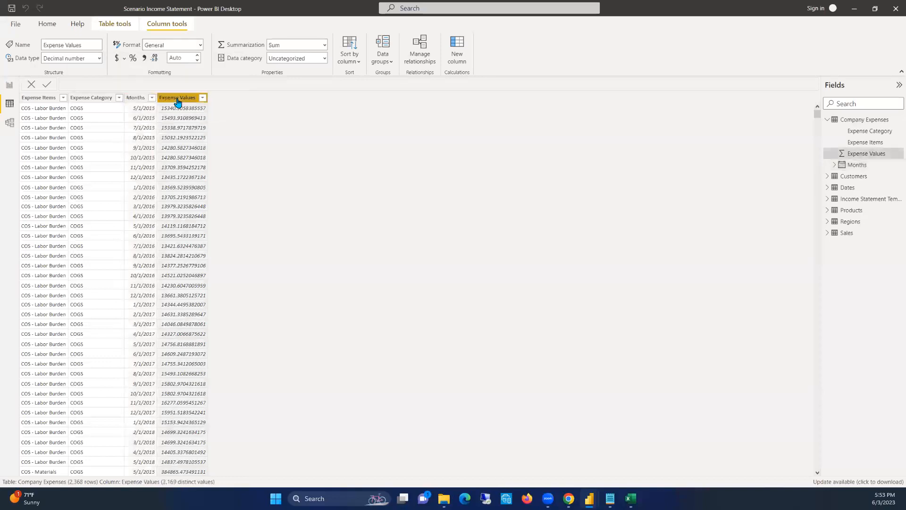
{"action": "left_click", "coordinate": [181, 57]}
{"action": "type", "text": "2"}
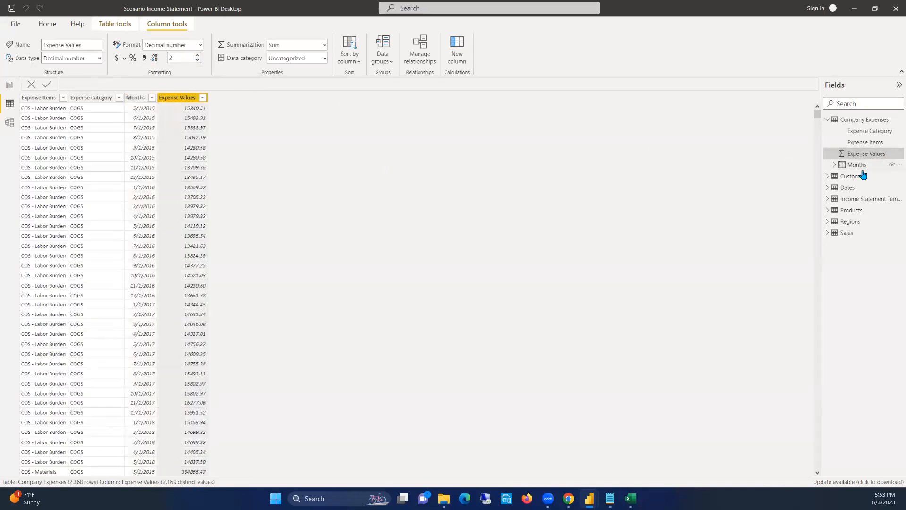
{"action": "left_click", "coordinate": [860, 121]}
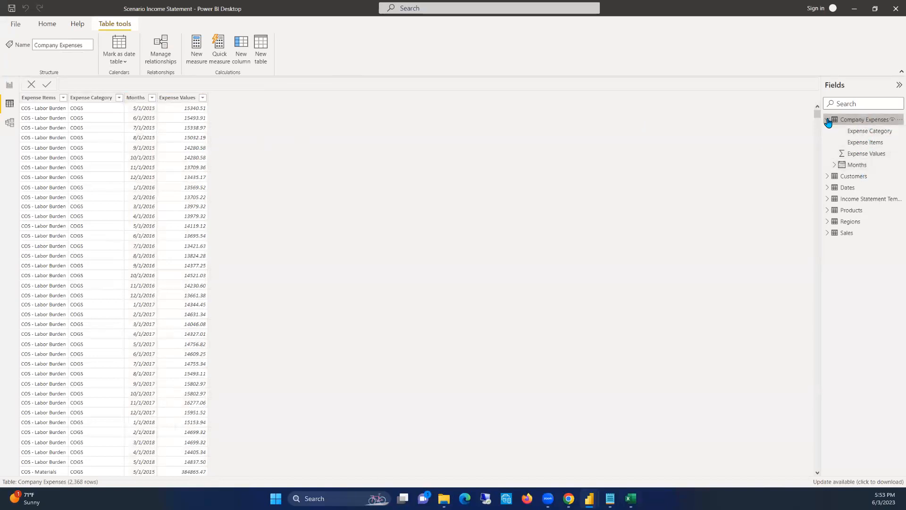
Format the Date column of the Dates table as Short Date (*3/14/2001)
{"action": "left_click", "coordinate": [827, 120]}
{"action": "left_click", "coordinate": [845, 134]}
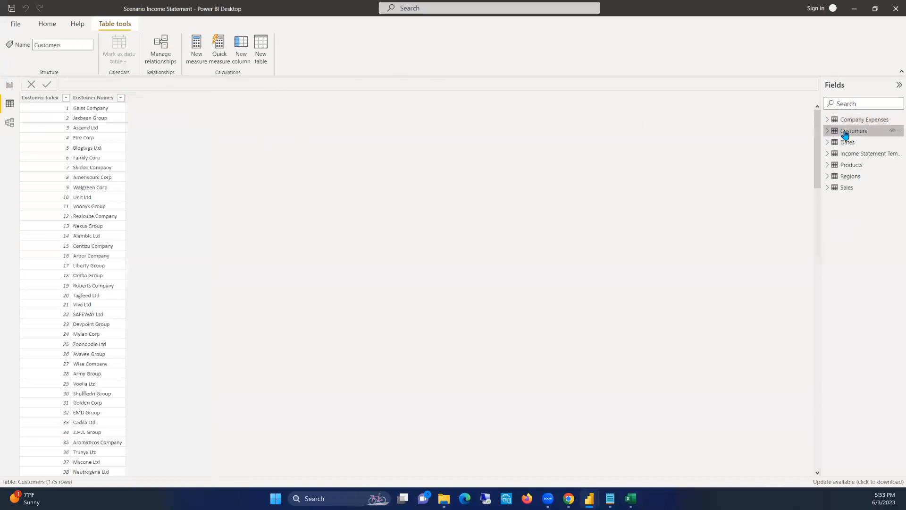
{"action": "left_click", "coordinate": [847, 143]}
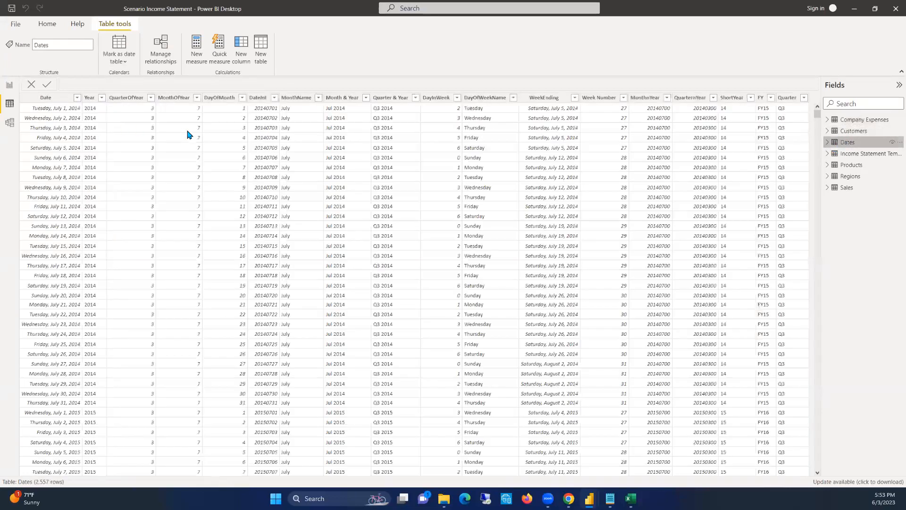
{"action": "left_click", "coordinate": [50, 98]}
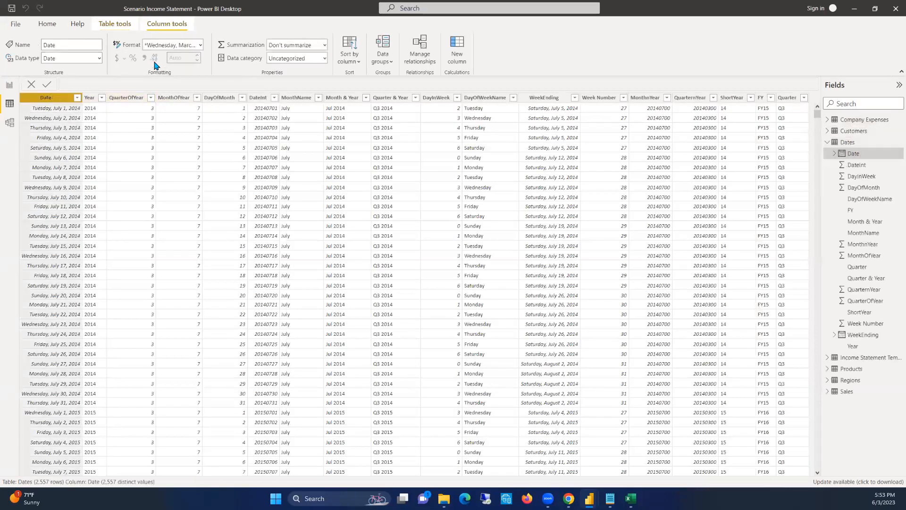
{"action": "left_click", "coordinate": [189, 44]}
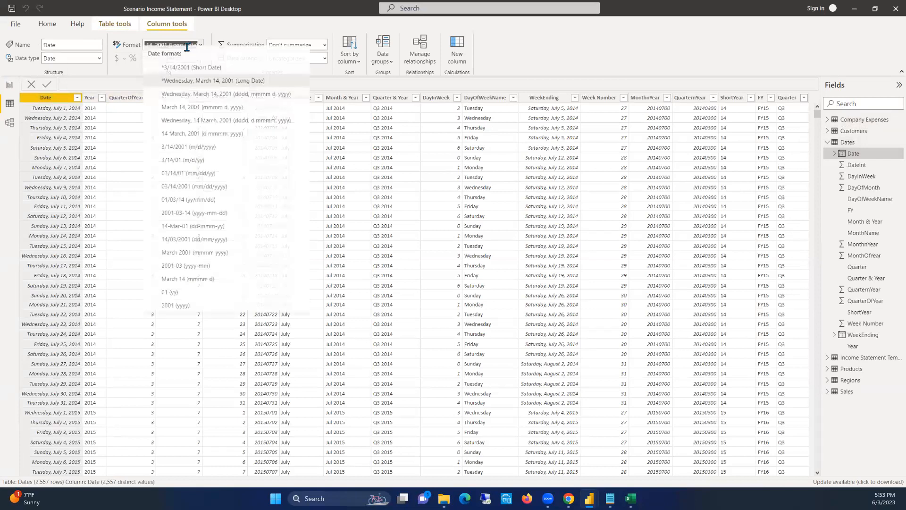
{"action": "left_click", "coordinate": [186, 73]}
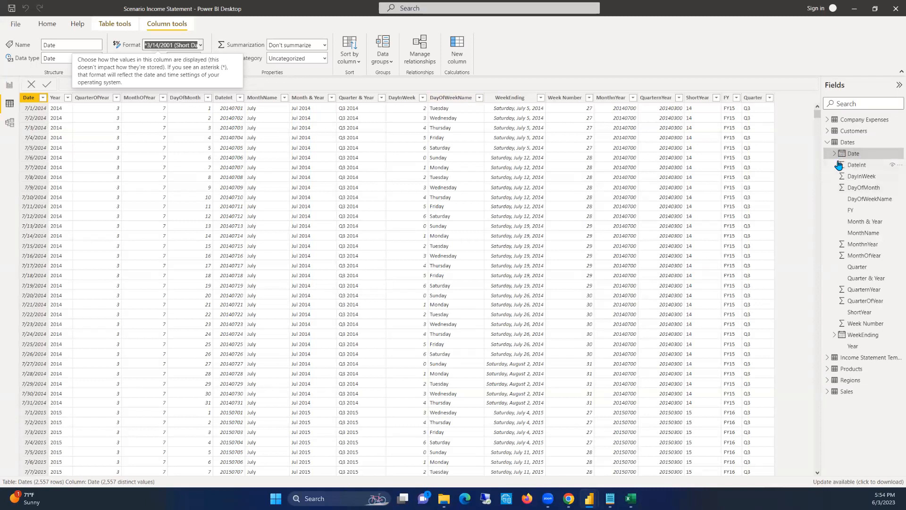
Review the contents of the Income Statement Template, Products and Regions tables
{"action": "left_click", "coordinate": [828, 143]}
{"action": "left_click", "coordinate": [847, 153]}
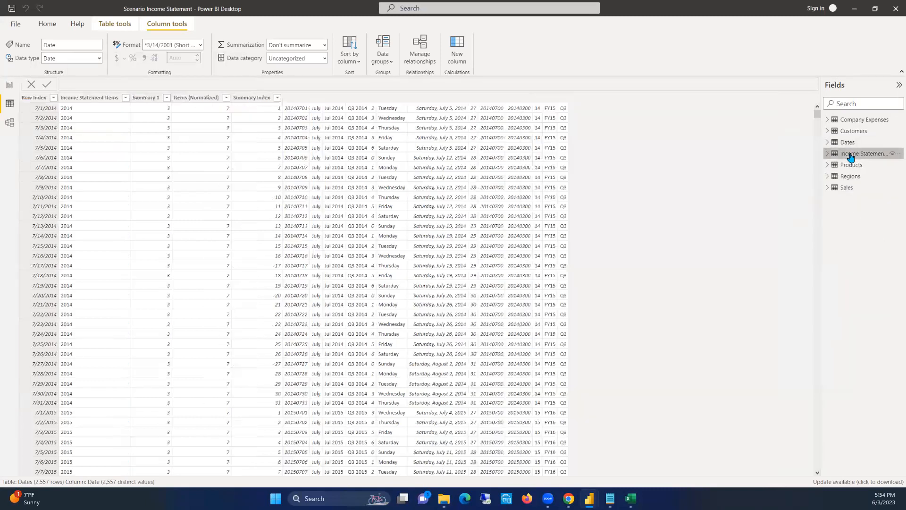
{"action": "scroll", "coordinate": [99, 321], "scroll_direction": "down", "scroll_amount": 15}
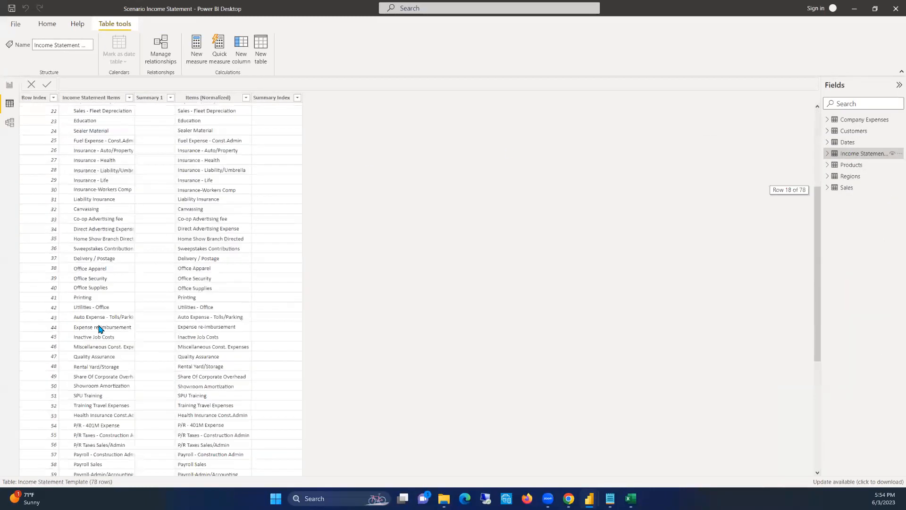
{"action": "scroll", "coordinate": [101, 307], "scroll_direction": "up", "scroll_amount": 15}
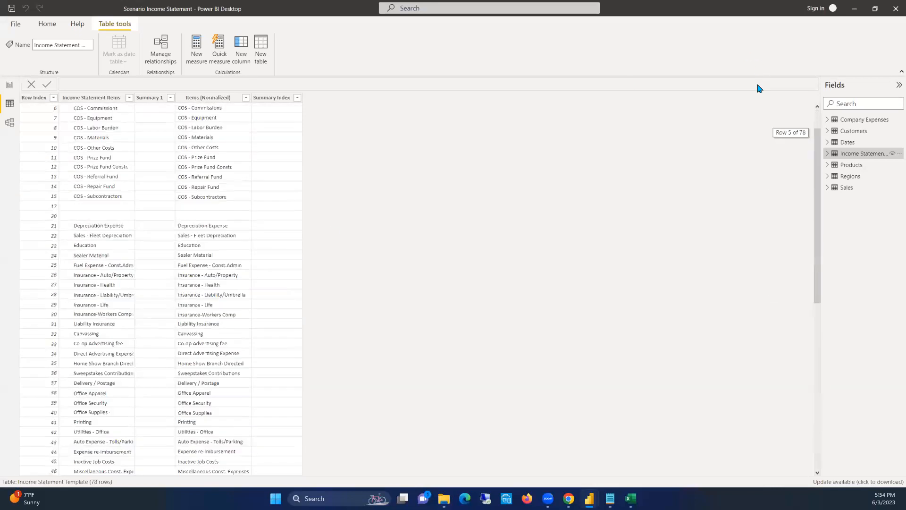
{"action": "left_click", "coordinate": [853, 166]}
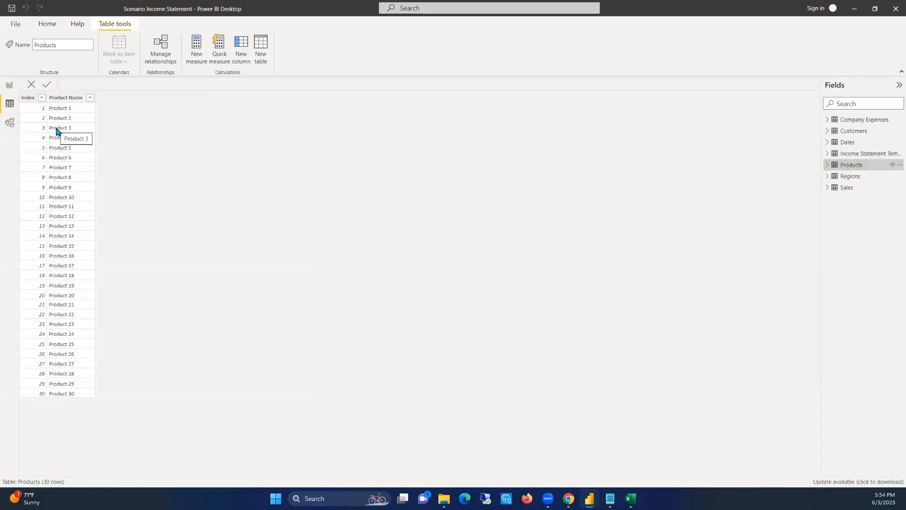
{"action": "left_click", "coordinate": [848, 178]}
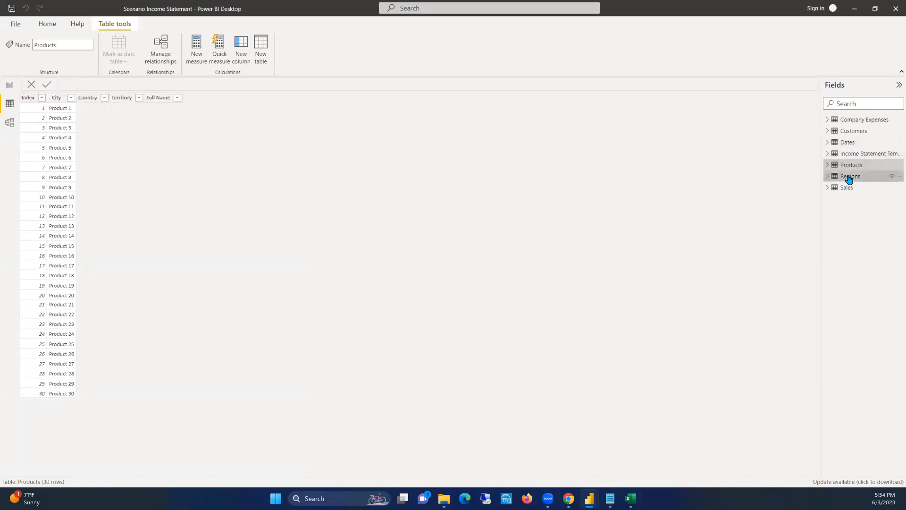
Format the Order Date column of the Sales table as Short Date (*3/14/2001)
{"action": "left_click", "coordinate": [847, 189]}
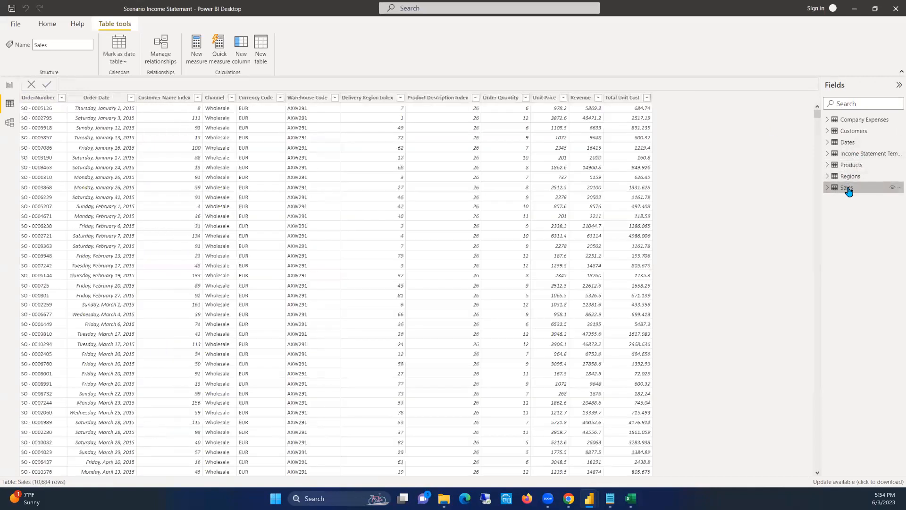
{"action": "left_click", "coordinate": [96, 98]}
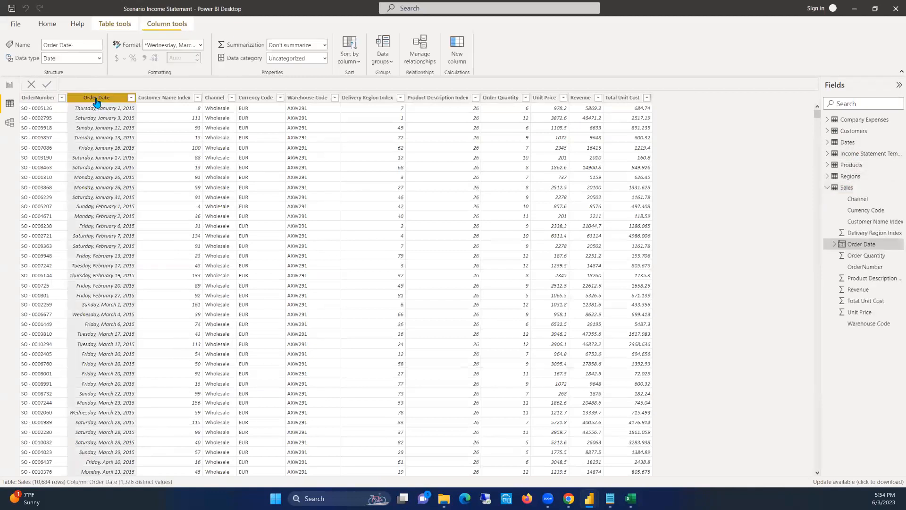
{"action": "left_click", "coordinate": [197, 45]}
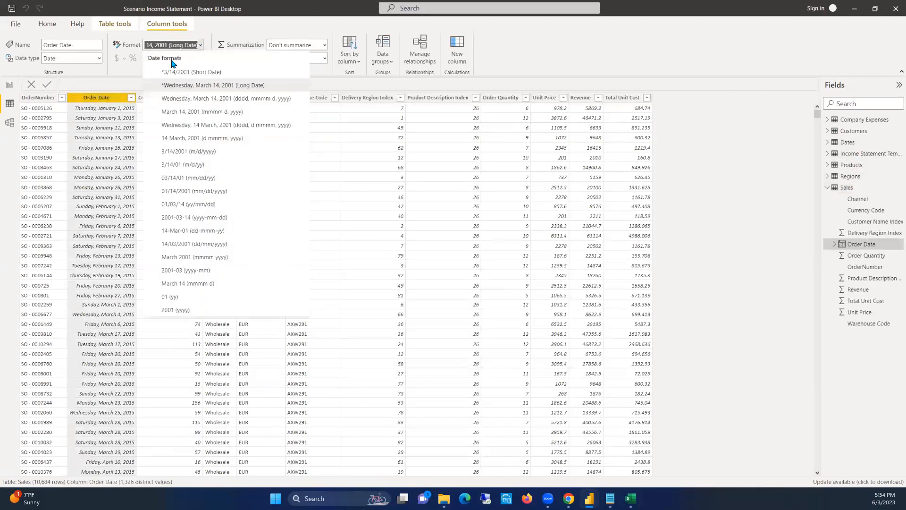
{"action": "left_click", "coordinate": [176, 76]}
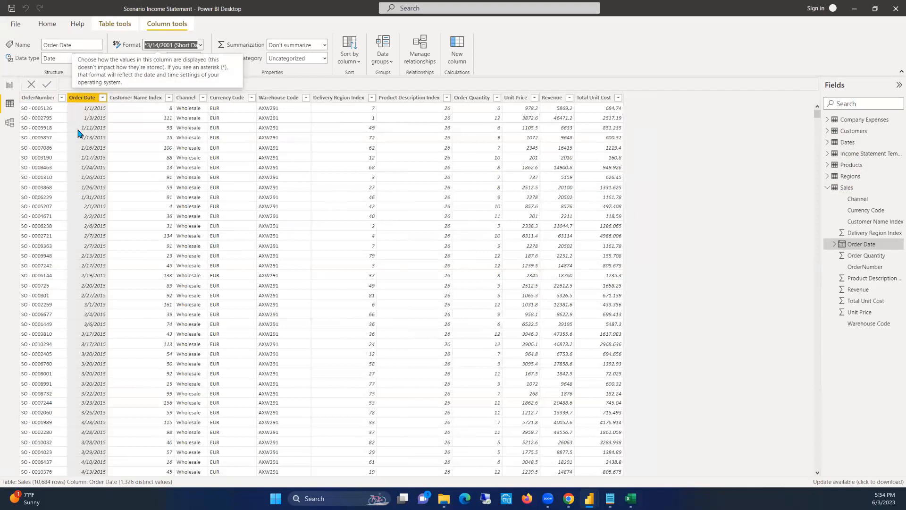
Show the model diagram of the loaded tables and collapse the Properties and Fields panes for more room
{"action": "left_click", "coordinate": [9, 123]}
{"action": "left_click", "coordinate": [10, 106]}
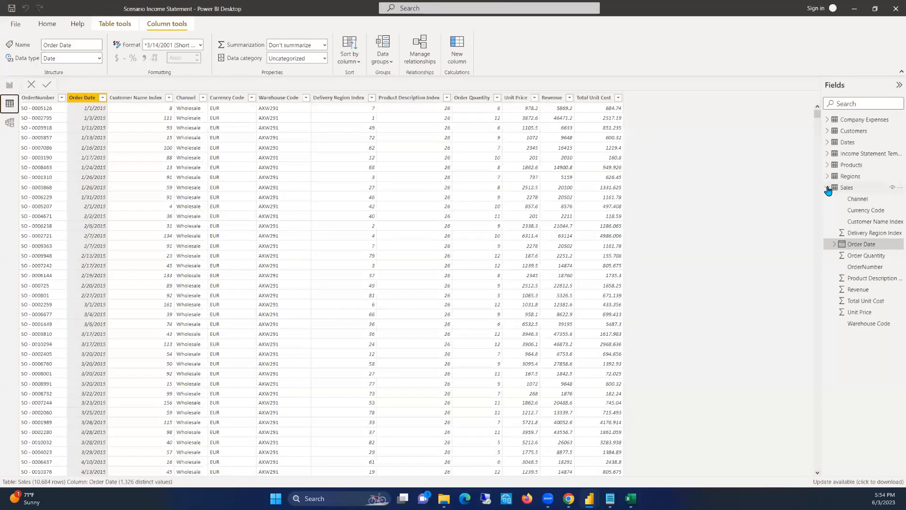
{"action": "left_click", "coordinate": [828, 188]}
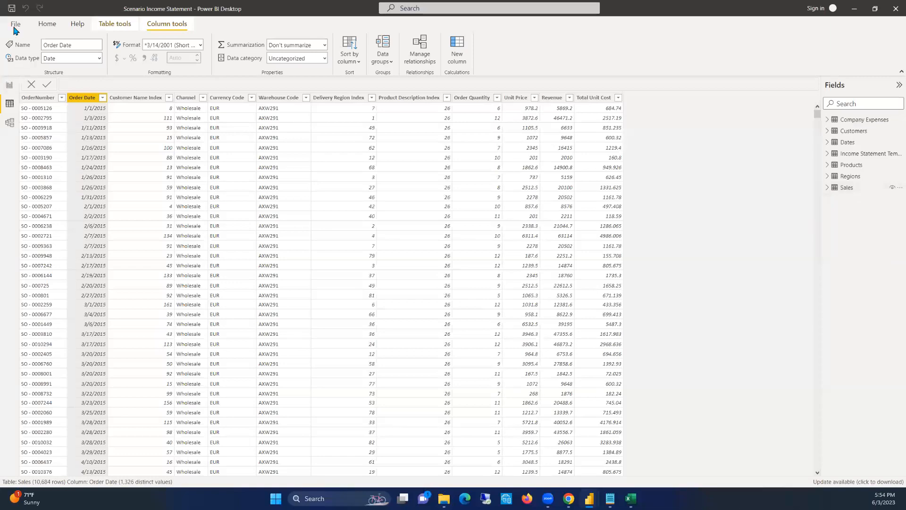
{"action": "left_click", "coordinate": [9, 123]}
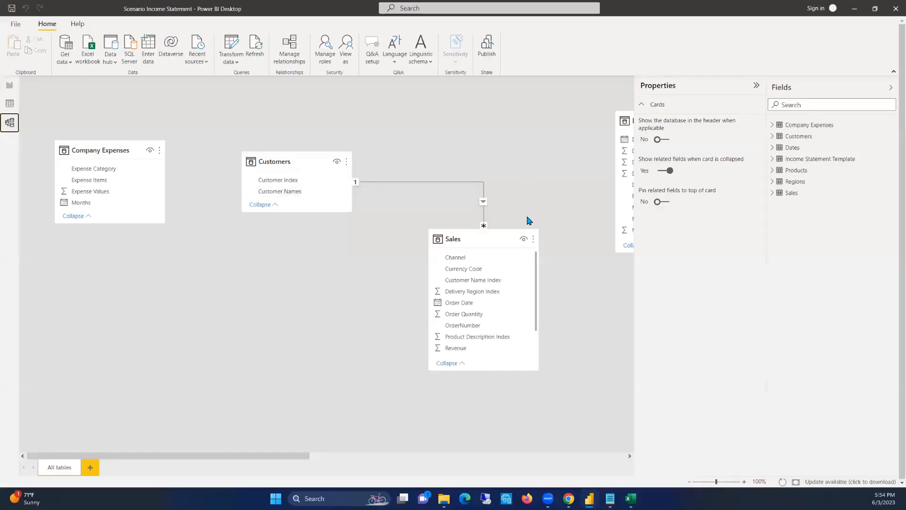
{"action": "left_click", "coordinate": [756, 86]}
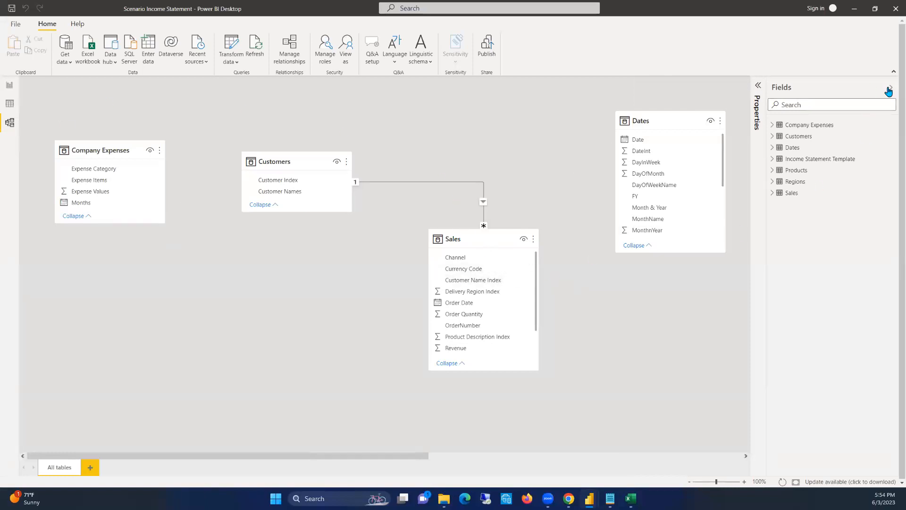
{"action": "left_click", "coordinate": [890, 88]}
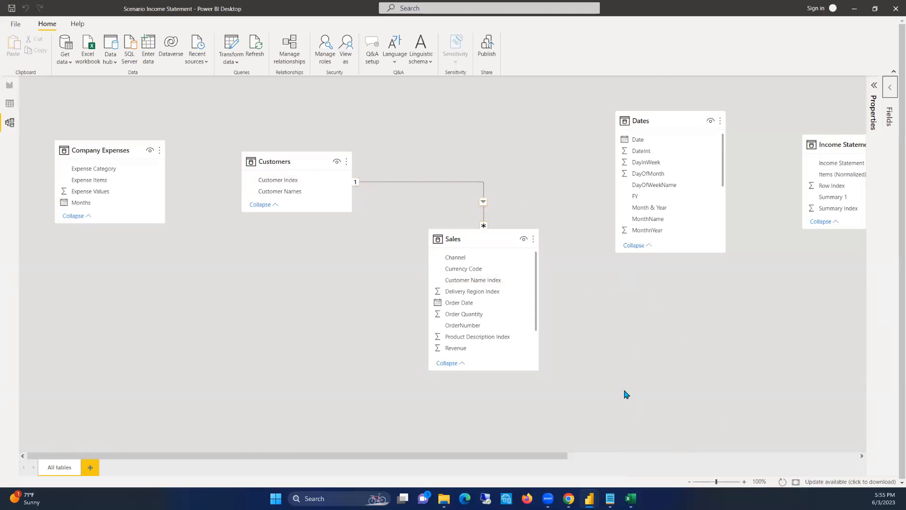
Delete the automatically detected relationship between the Customers and Sales tables
{"action": "left_click_drag", "start_coordinate": [542, 455], "coordinate": [486, 389]}
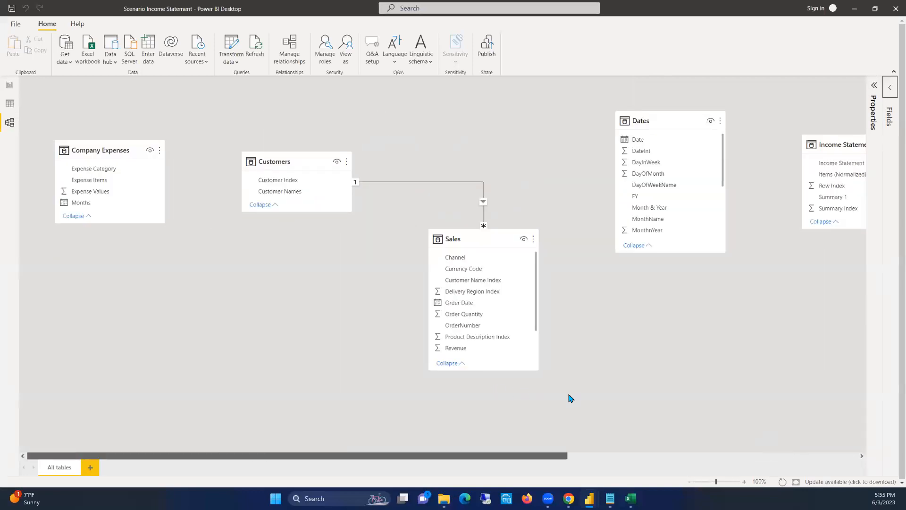
{"action": "left_click_drag", "start_coordinate": [502, 458], "coordinate": [681, 455]}
{"action": "left_click_drag", "start_coordinate": [699, 454], "coordinate": [519, 416]}
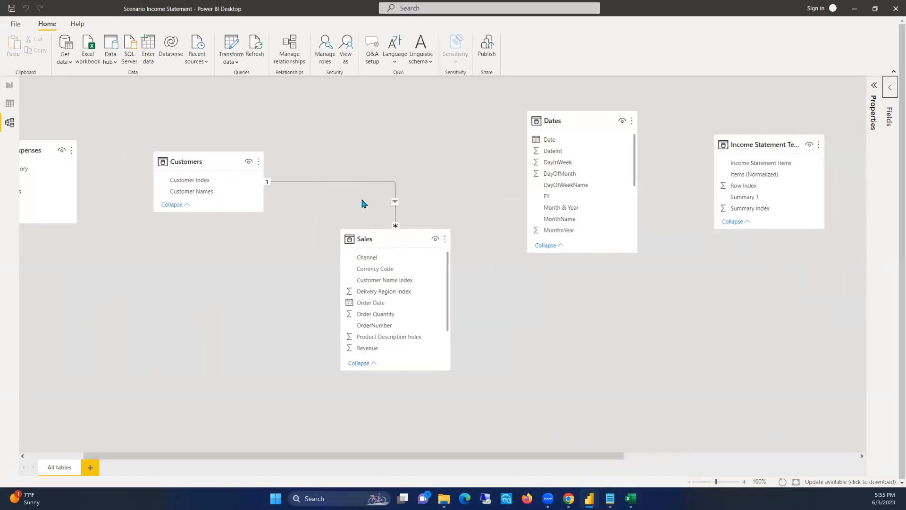
{"action": "right_click", "coordinate": [320, 184]}
{"action": "left_click", "coordinate": [350, 190]}
{"action": "left_click", "coordinate": [508, 265]}
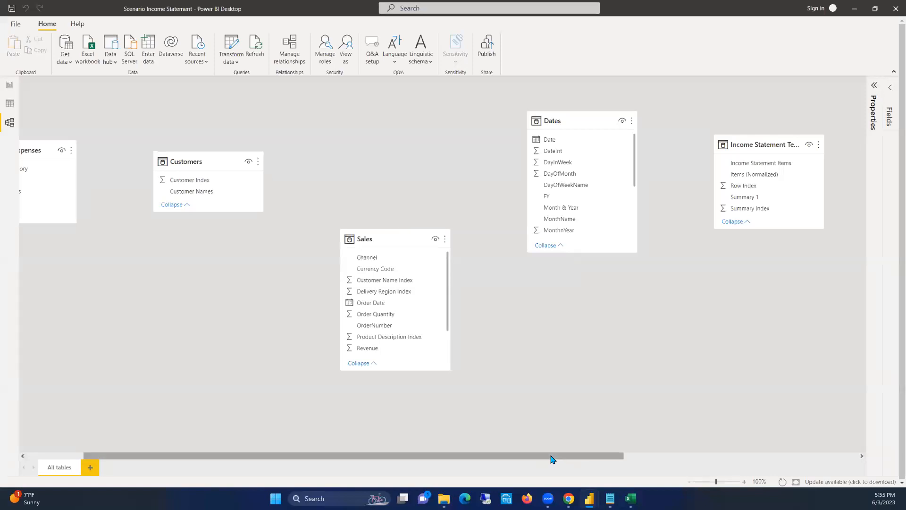
Delete the automatically detected relationship between the Products and Regions tables
{"action": "left_click_drag", "start_coordinate": [552, 457], "coordinate": [732, 458]}
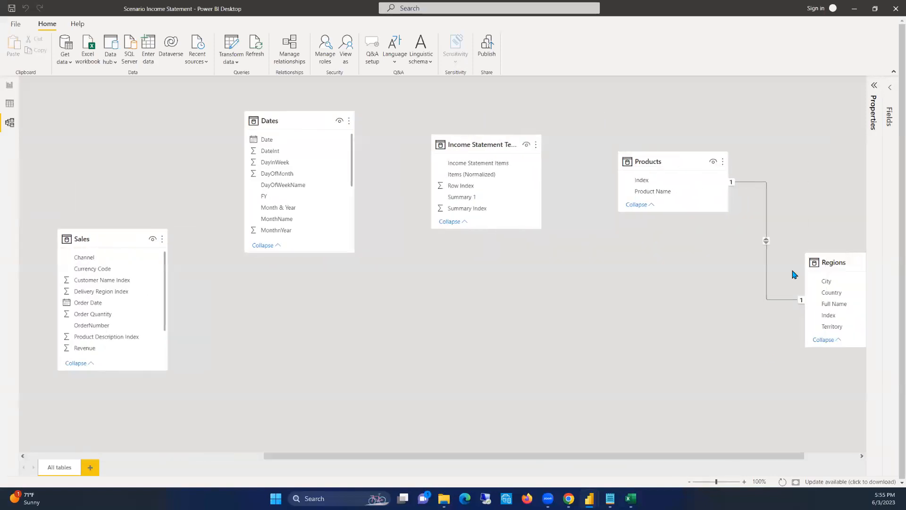
{"action": "left_click", "coordinate": [766, 241]}
{"action": "key", "text": "Delete"}
{"action": "left_click", "coordinate": [507, 267]}
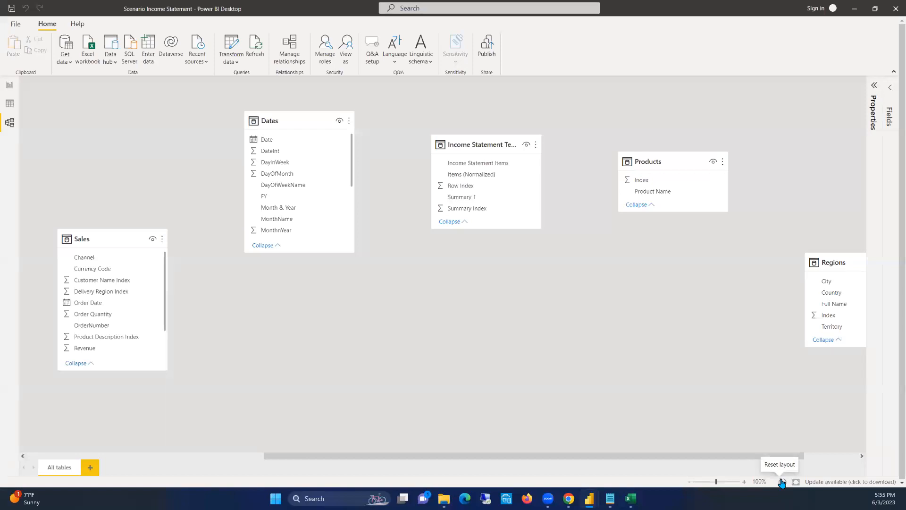
Reset the layout of the model diagram and enlarge its view to 87%
{"action": "left_click", "coordinate": [781, 481]}
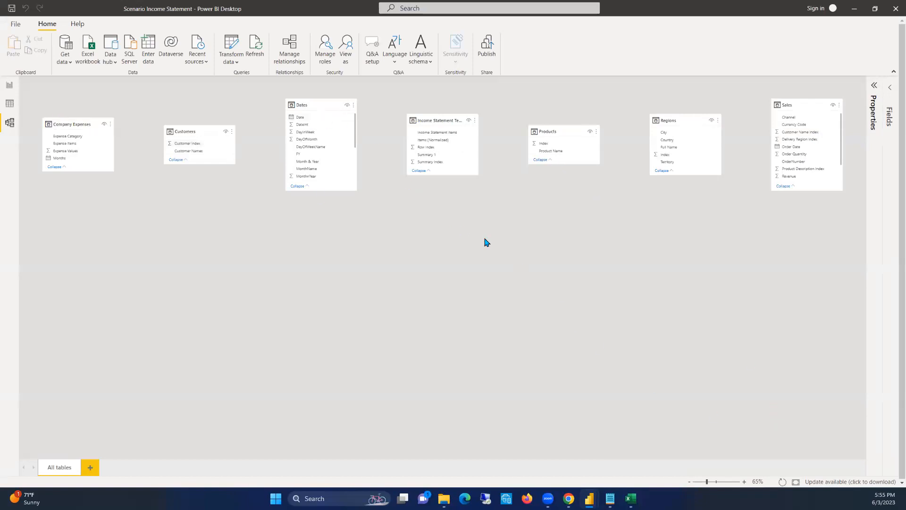
{"action": "scroll", "coordinate": [487, 241], "scroll_direction": "up", "scroll_amount": 2}
{"action": "left_click_drag", "start_coordinate": [496, 457], "coordinate": [365, 439]}
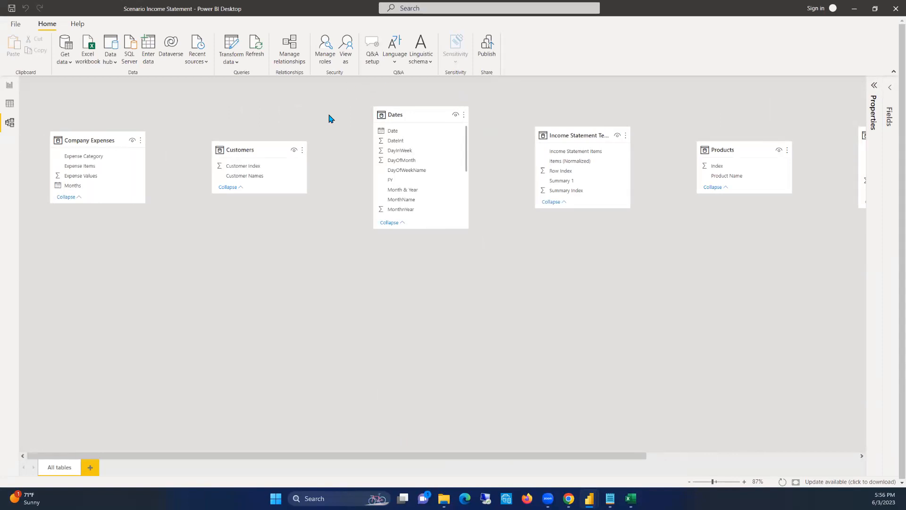
Place the Dates and Customers tables side by side in an upper row, with Company Expenses and Income Statement Template moved below
{"action": "left_click_drag", "start_coordinate": [384, 118], "coordinate": [414, 97]}
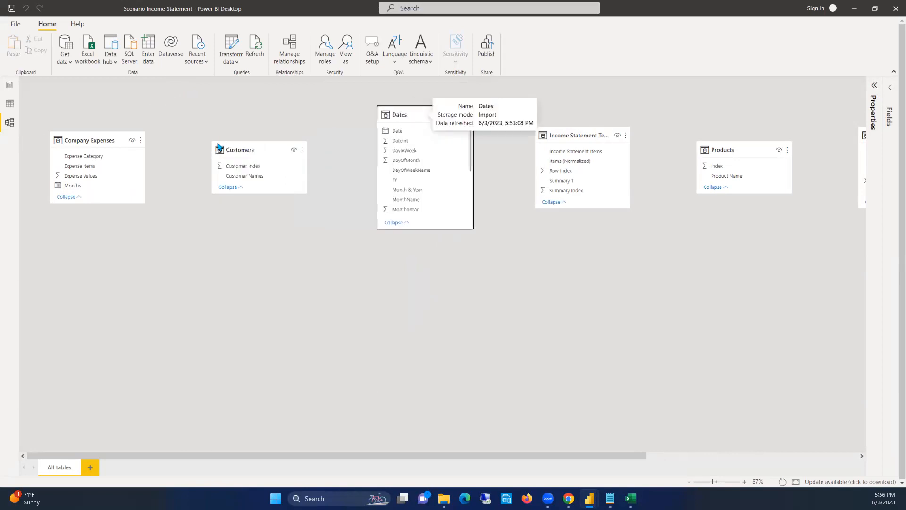
{"action": "left_click_drag", "start_coordinate": [242, 150], "coordinate": [574, 265]}
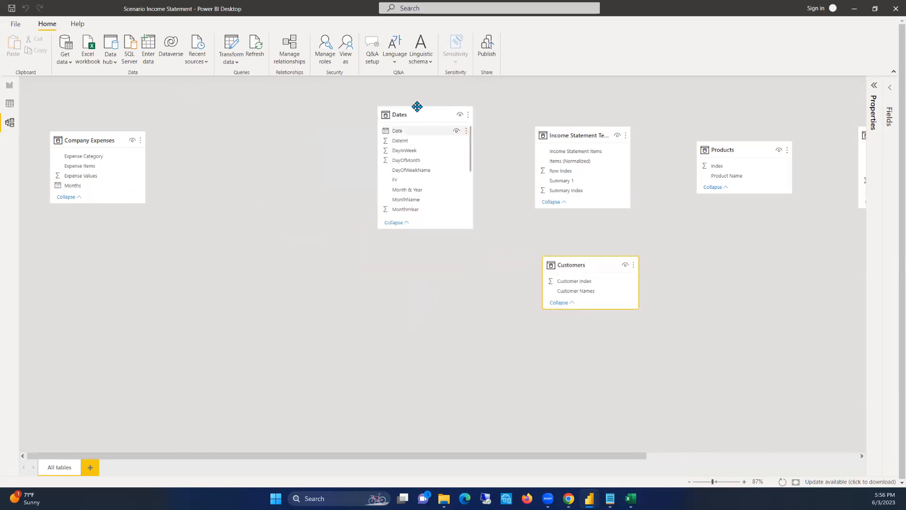
{"action": "left_click_drag", "start_coordinate": [371, 112], "coordinate": [240, 98]}
{"action": "left_click_drag", "start_coordinate": [103, 140], "coordinate": [281, 361]}
{"action": "left_click_drag", "start_coordinate": [237, 114], "coordinate": [261, 113]}
{"action": "left_click_drag", "start_coordinate": [572, 134], "coordinate": [692, 267]}
{"action": "left_click_drag", "start_coordinate": [578, 263], "coordinate": [385, 113]}
Line up the Products and Regions tables beside Customers to complete the upper row of lookup tables
{"action": "left_click_drag", "start_coordinate": [728, 148], "coordinate": [497, 114]}
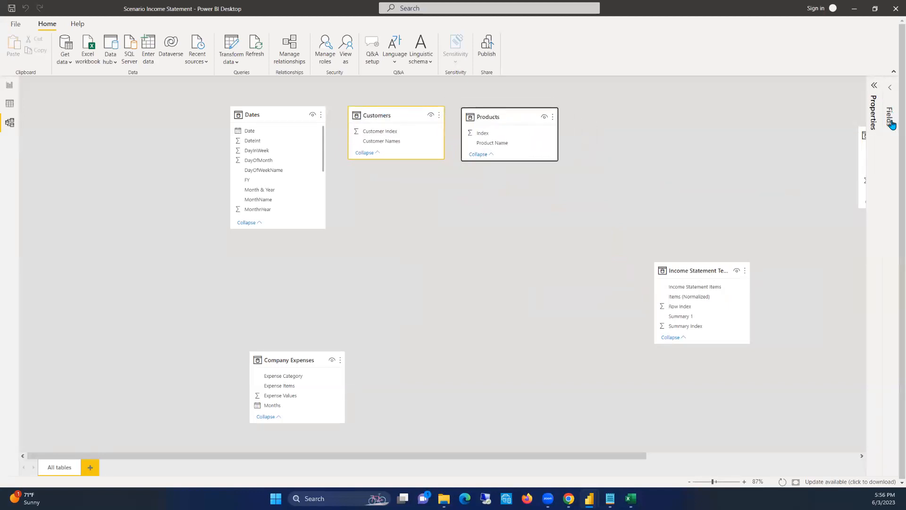
{"action": "left_click_drag", "start_coordinate": [861, 131], "coordinate": [584, 111]}
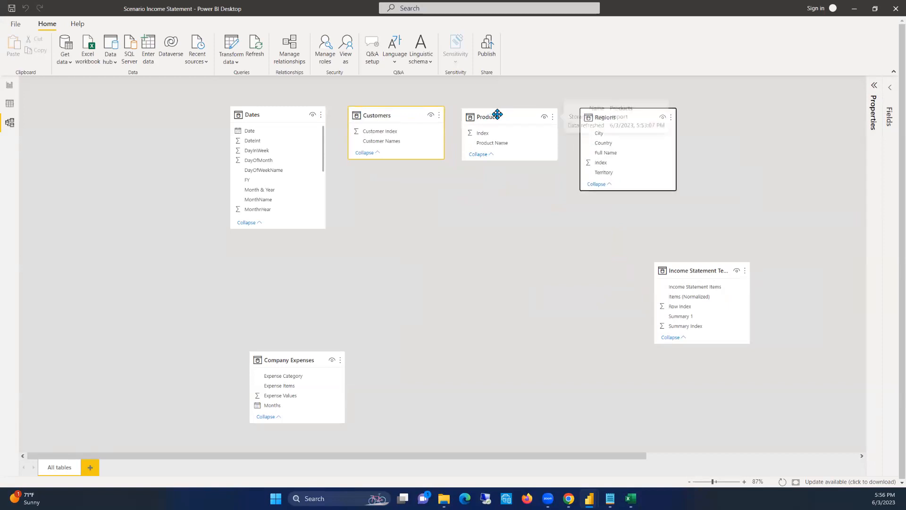
{"action": "left_click_drag", "start_coordinate": [505, 113], "coordinate": [504, 111]}
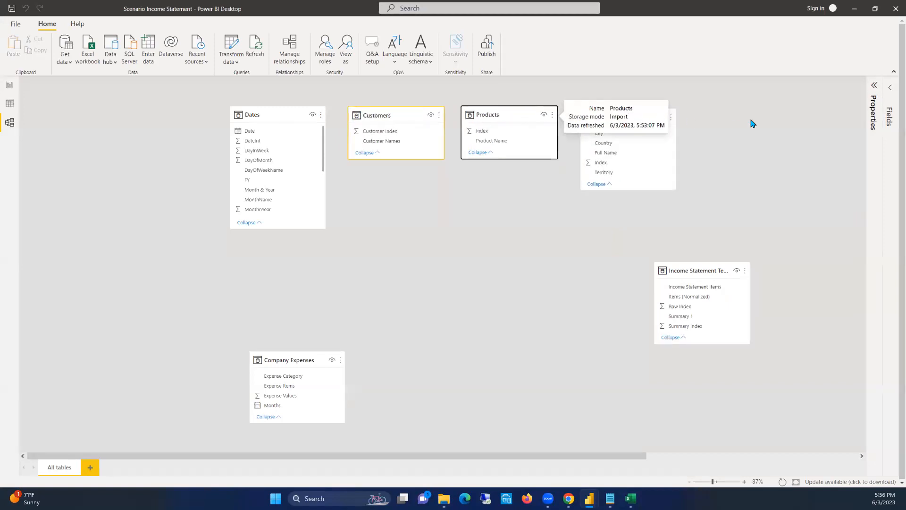
{"action": "left_click_drag", "start_coordinate": [619, 117], "coordinate": [616, 114]}
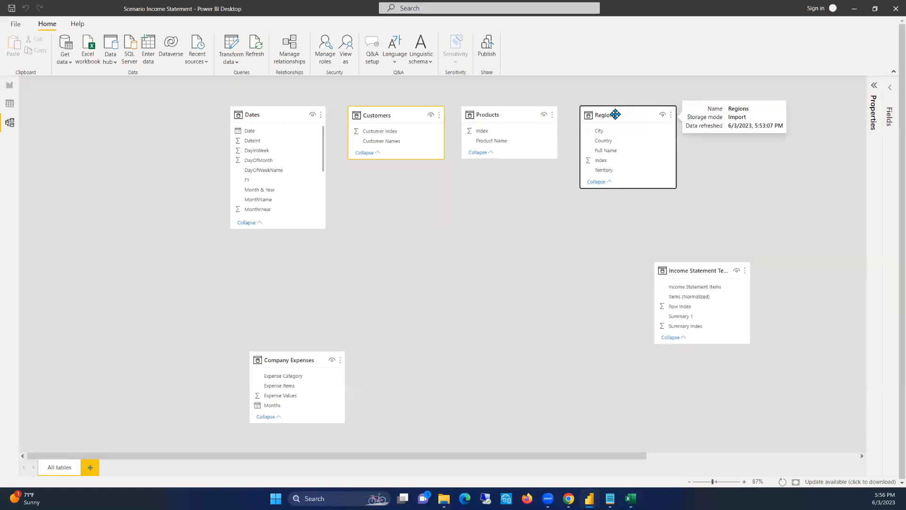
Arrange Income Statement Template, Sales and Company Expenses from left to right beneath the row of lookup tables
{"action": "left_click_drag", "start_coordinate": [291, 359], "coordinate": [577, 304]}
{"action": "left_click_drag", "start_coordinate": [684, 268], "coordinate": [243, 363]}
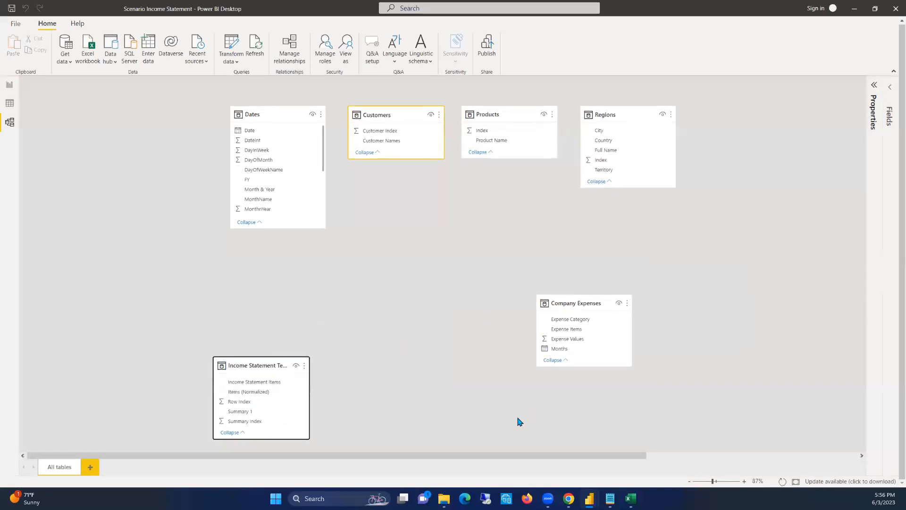
{"action": "left_click_drag", "start_coordinate": [491, 454], "coordinate": [781, 477]}
{"action": "left_click_drag", "start_coordinate": [774, 117], "coordinate": [401, 296]}
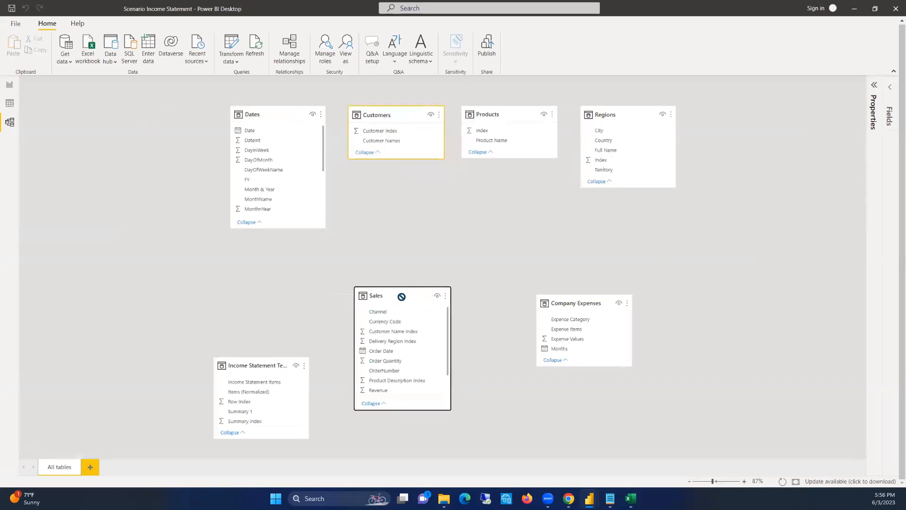
Place Sales and Company Expenses side by side beneath the lookup tables, with Income Statement Template in its own row below Sales
{"action": "left_click_drag", "start_coordinate": [582, 302], "coordinate": [522, 294]}
{"action": "scroll", "coordinate": [359, 318], "scroll_direction": "down", "scroll_amount": 2}
{"action": "scroll", "coordinate": [448, 354], "scroll_direction": "up", "scroll_amount": 2}
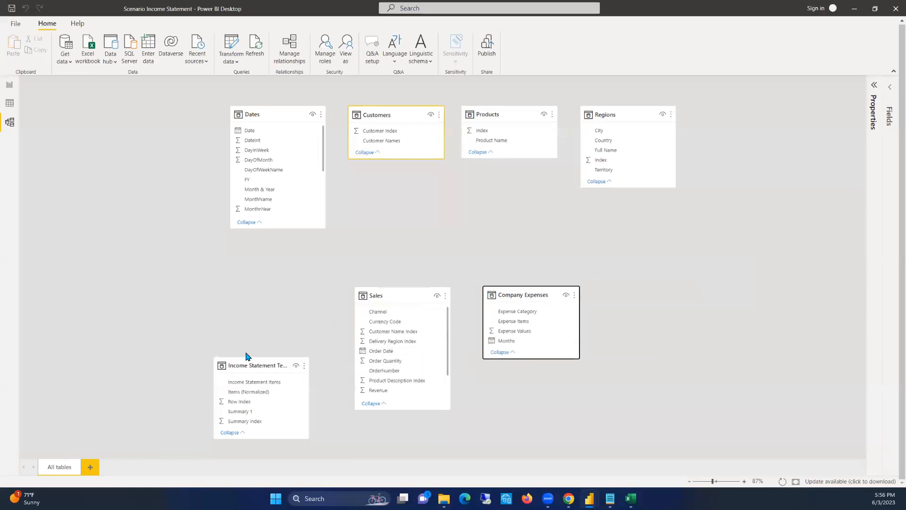
{"action": "left_click_drag", "start_coordinate": [247, 363], "coordinate": [379, 445]}
{"action": "left_click_drag", "start_coordinate": [389, 294], "coordinate": [399, 263]}
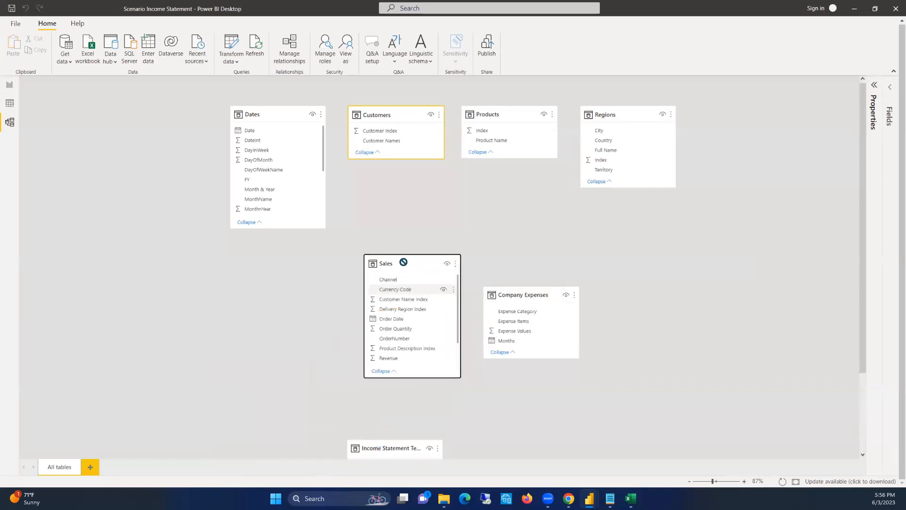
{"action": "left_click", "coordinate": [530, 295]}
{"action": "left_click_drag", "start_coordinate": [535, 264], "coordinate": [530, 263]}
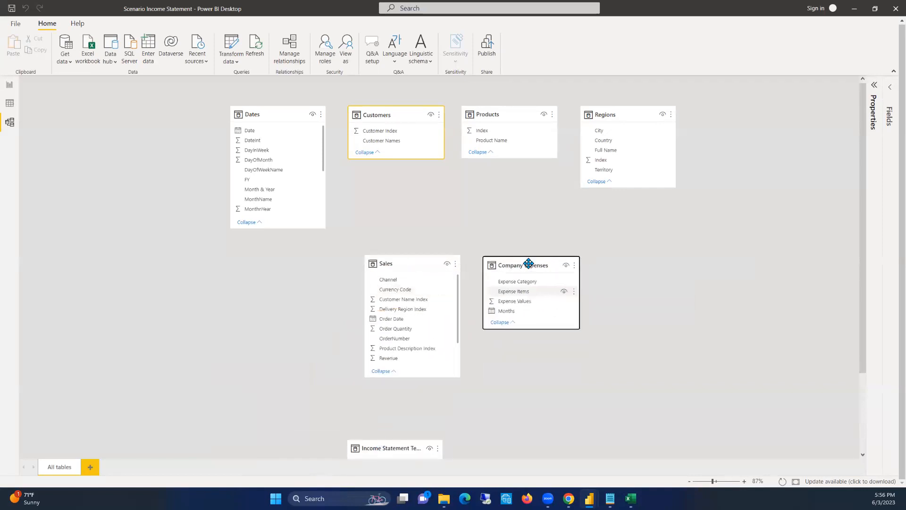
{"action": "left_click", "coordinate": [393, 449]}
{"action": "left_click_drag", "start_coordinate": [394, 450], "coordinate": [414, 424]}
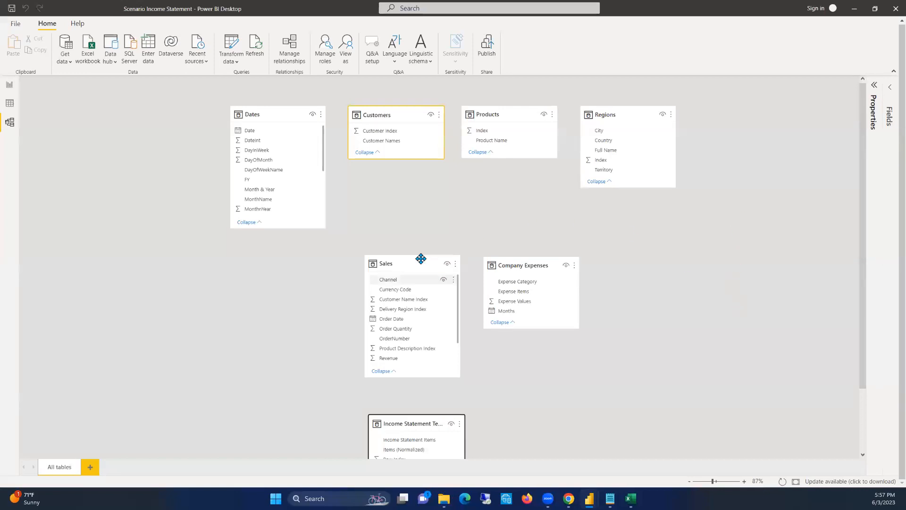
Create a relationship between the Order Date field of Sales and the Date field of Dates
{"action": "left_click", "coordinate": [280, 109]}
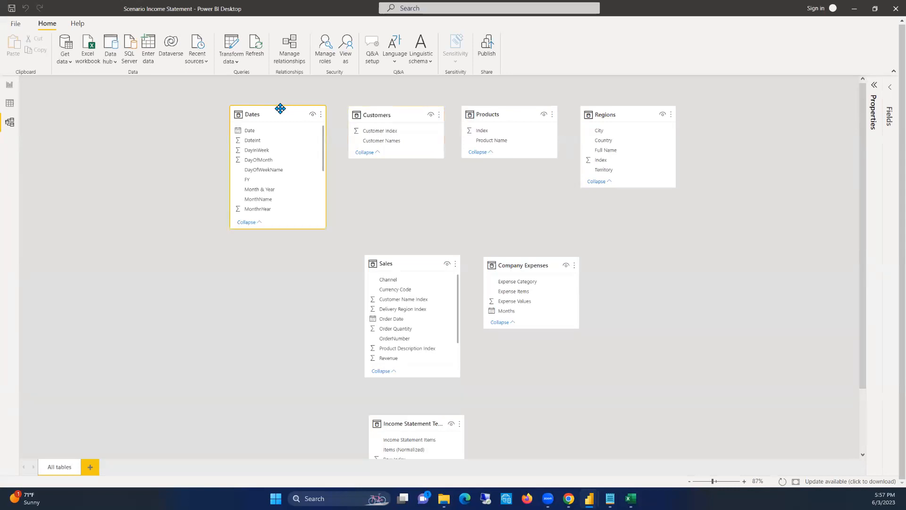
{"action": "left_click", "coordinate": [249, 132]}
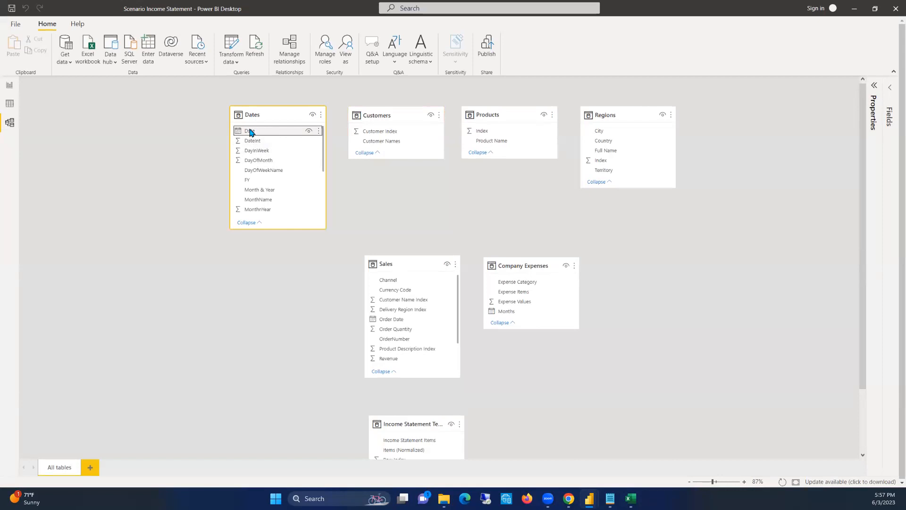
{"action": "left_click", "coordinate": [246, 131]}
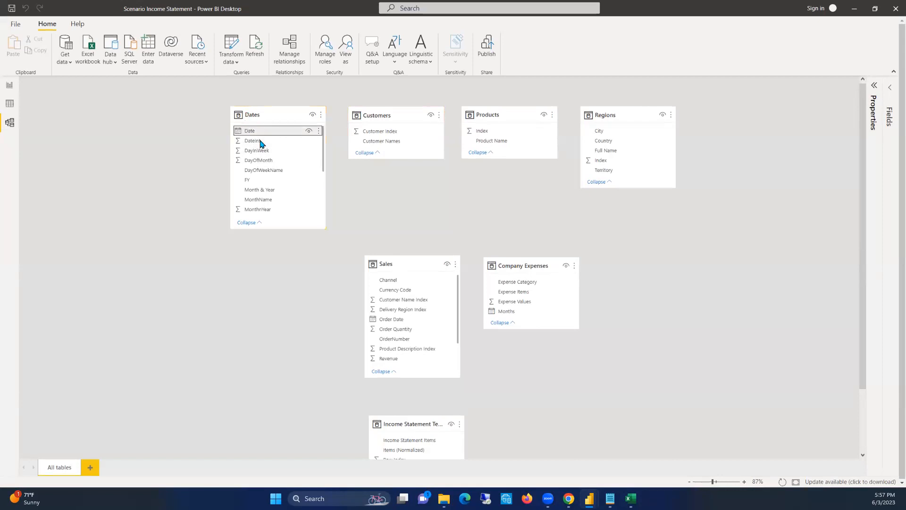
{"action": "left_click", "coordinate": [388, 261]}
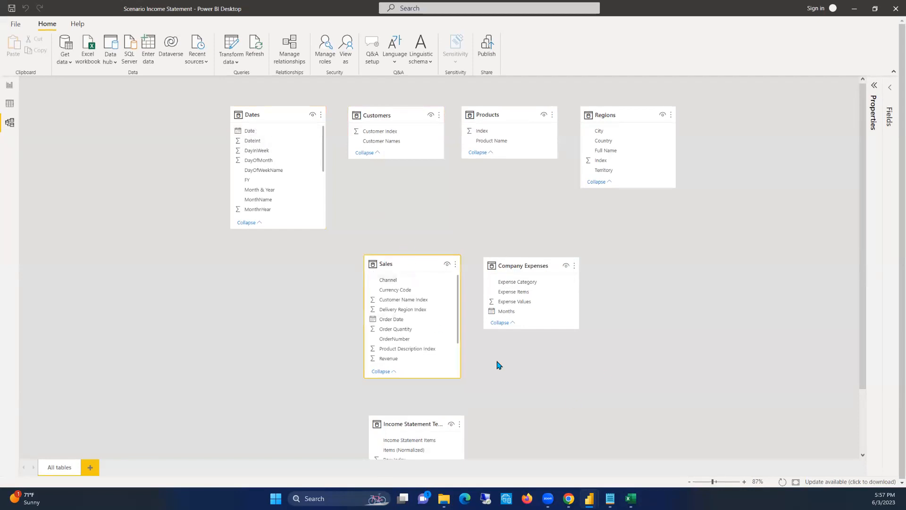
{"action": "left_click", "coordinate": [264, 112]}
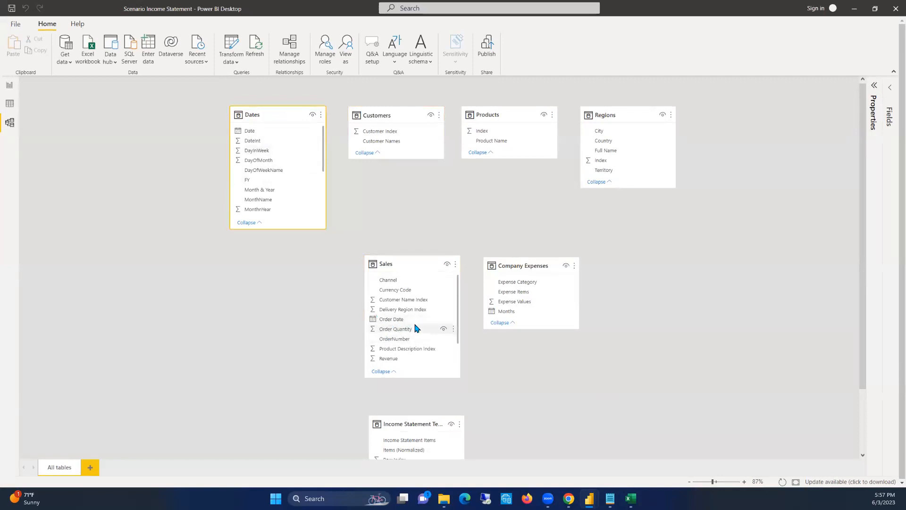
{"action": "left_click_drag", "start_coordinate": [391, 319], "coordinate": [245, 133]}
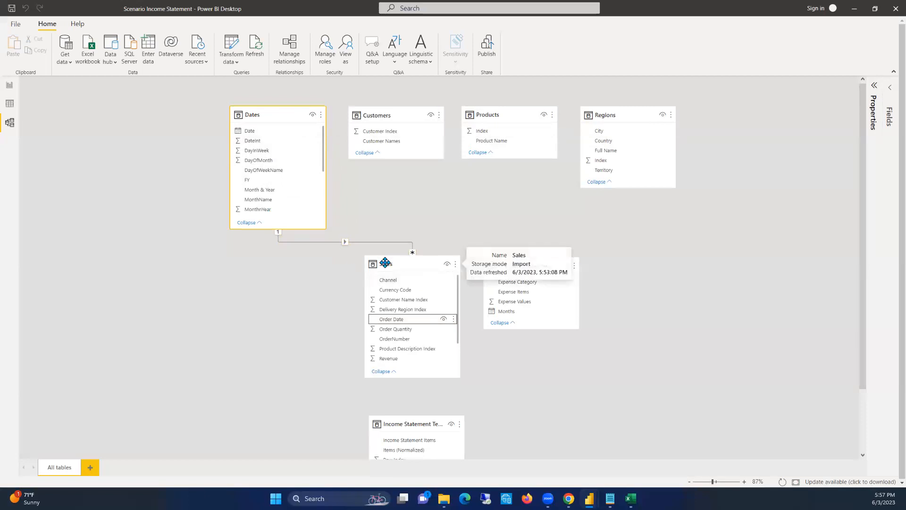
Relate Customer Index in Customers to Customer Name Index in Sales, and Index in Products to Product Description Index in Sales
{"action": "left_click", "coordinate": [375, 115]}
{"action": "left_click_drag", "start_coordinate": [375, 135], "coordinate": [407, 296]}
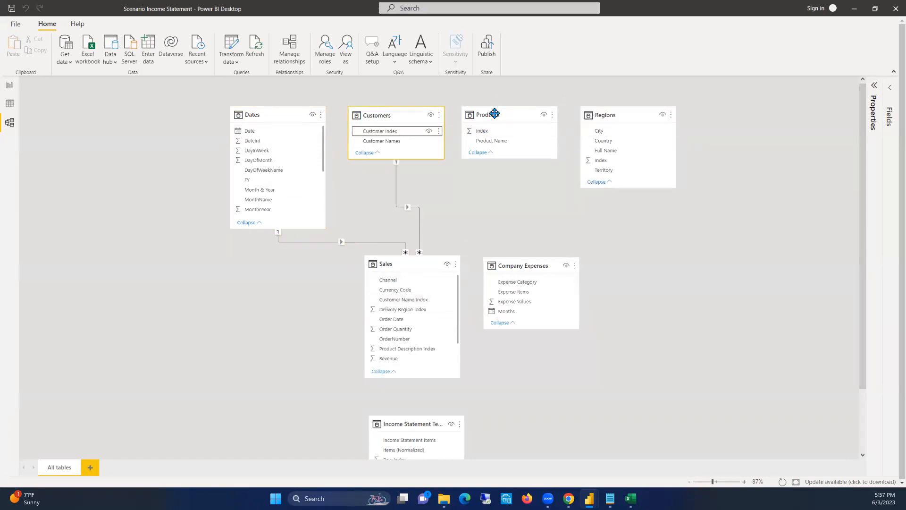
{"action": "left_click_drag", "start_coordinate": [480, 131], "coordinate": [397, 349]}
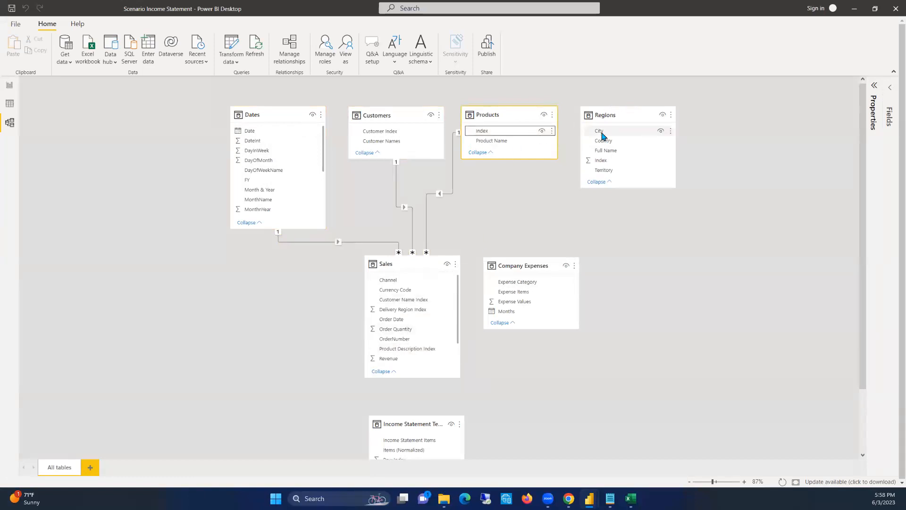
Create a relationship between the Index field of Regions and the Delivery Region Index field of Sales
{"action": "scroll", "coordinate": [608, 142], "scroll_direction": "down", "scroll_amount": 2}
{"action": "scroll", "coordinate": [613, 109], "scroll_direction": "up", "scroll_amount": 2}
{"action": "left_click_drag", "start_coordinate": [600, 163], "coordinate": [402, 310]}
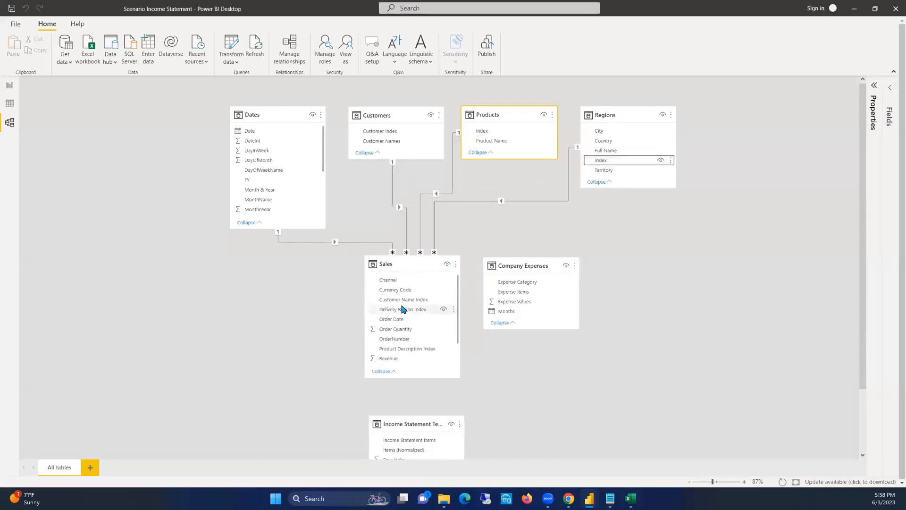
Move the Company Expenses table well away from Sales, out beneath and beyond the Regions table
{"action": "left_click_drag", "start_coordinate": [505, 267], "coordinate": [515, 263]}
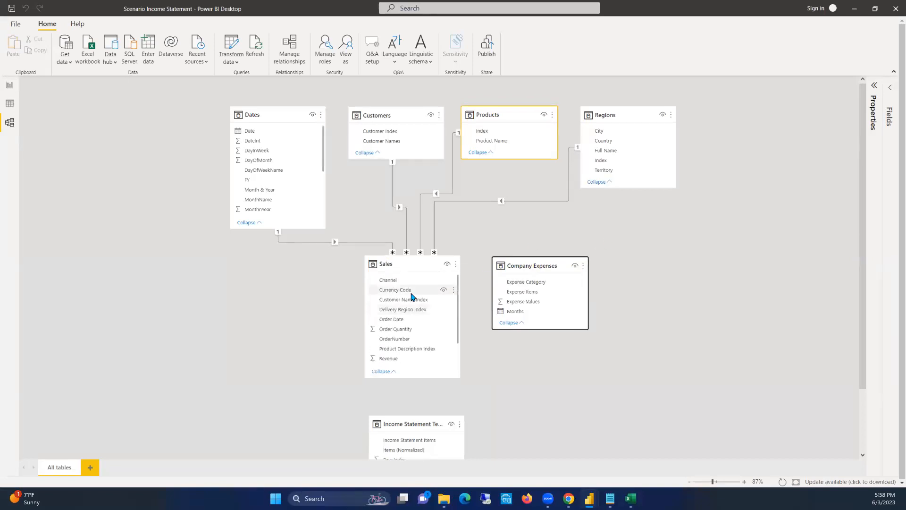
{"action": "scroll", "coordinate": [354, 283], "scroll_direction": "down", "scroll_amount": 1}
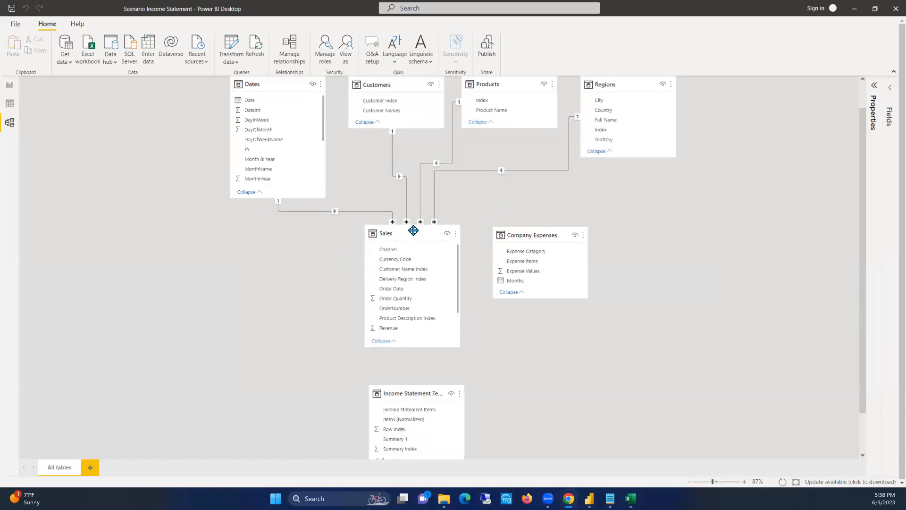
{"action": "left_click_drag", "start_coordinate": [534, 235], "coordinate": [532, 235]}
{"action": "left_click_drag", "start_coordinate": [532, 236], "coordinate": [612, 234]}
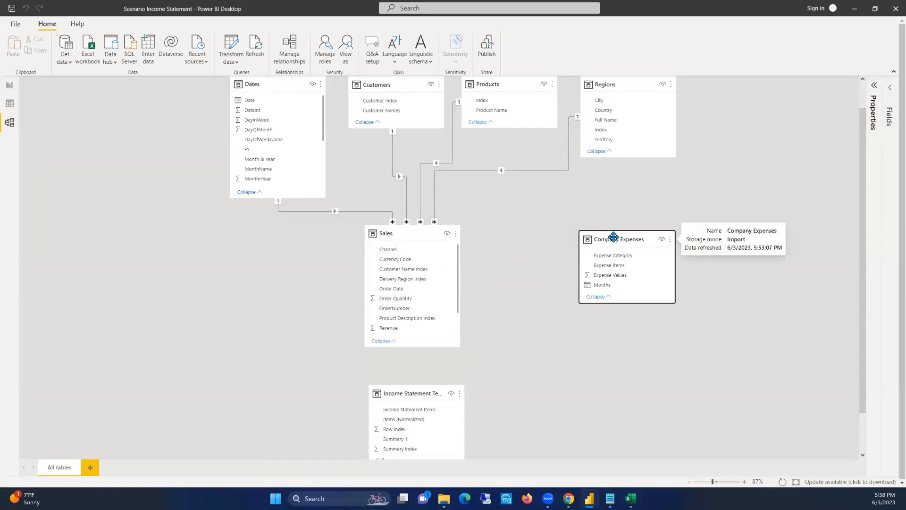
{"action": "left_click_drag", "start_coordinate": [595, 233], "coordinate": [638, 238]}
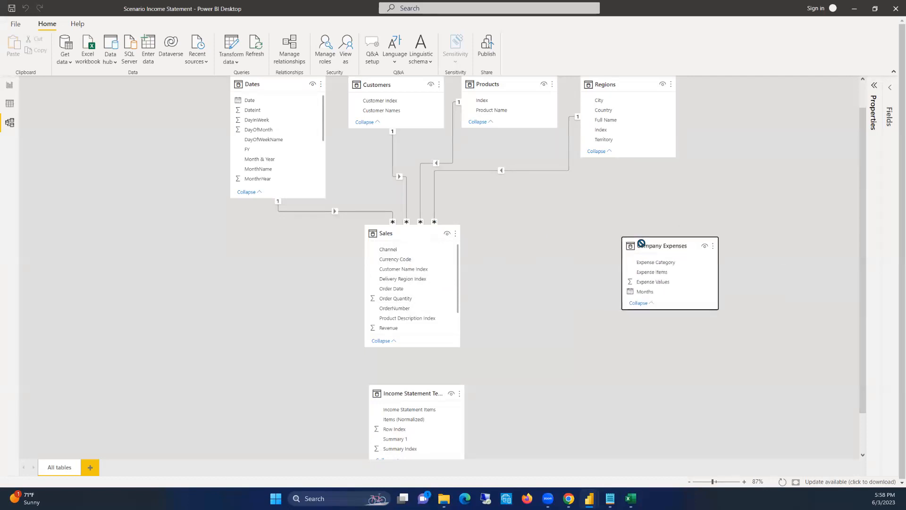
{"action": "left_click", "coordinate": [508, 231]}
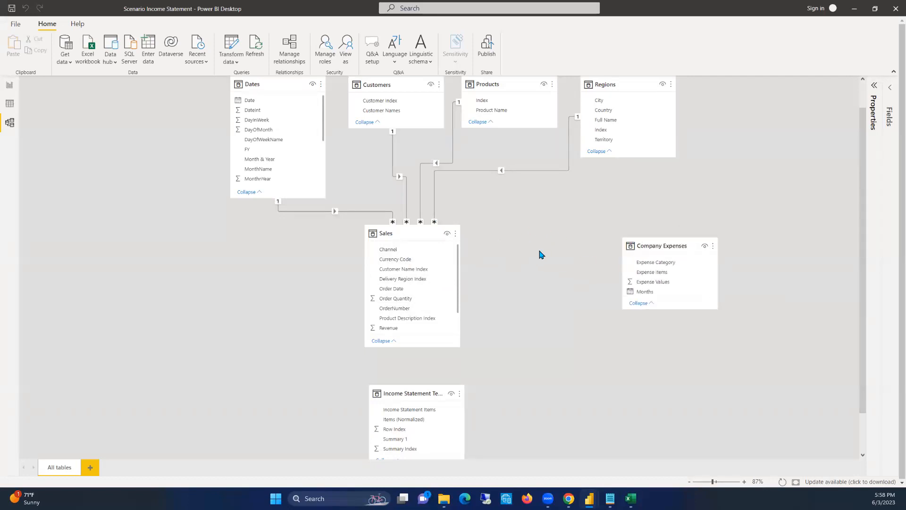
Bring Company Expenses back closer to Sales in the model diagram, leaving a moderate gap between the two tables
{"action": "scroll", "coordinate": [529, 290], "scroll_direction": "down", "scroll_amount": 2}
{"action": "scroll", "coordinate": [529, 290], "scroll_direction": "up", "scroll_amount": 3}
{"action": "scroll", "coordinate": [529, 290], "scroll_direction": "down", "scroll_amount": 3}
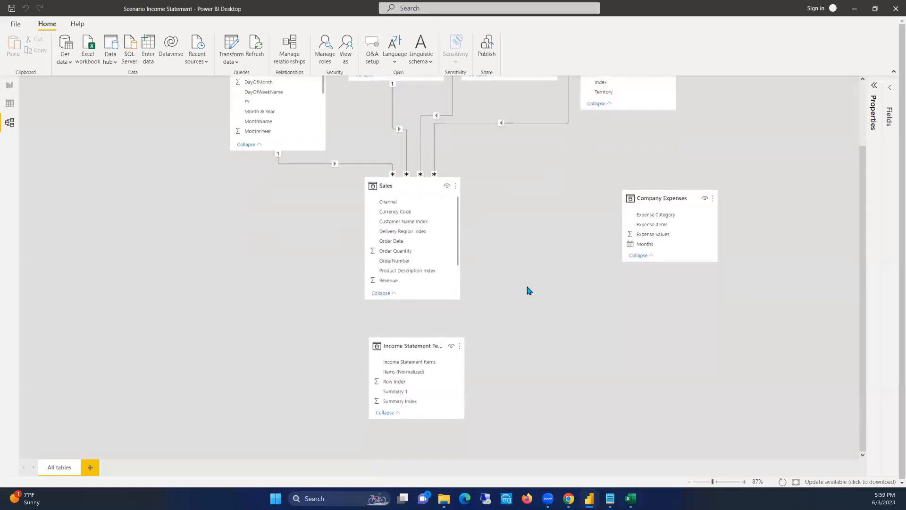
{"action": "scroll", "coordinate": [528, 289], "scroll_direction": "up", "scroll_amount": 1}
{"action": "scroll", "coordinate": [529, 290], "scroll_direction": "up", "scroll_amount": 1}
{"action": "scroll", "coordinate": [529, 289], "scroll_direction": "down", "scroll_amount": 2}
{"action": "scroll", "coordinate": [528, 289], "scroll_direction": "up", "scroll_amount": 2}
{"action": "left_click_drag", "start_coordinate": [661, 253], "coordinate": [555, 242]}
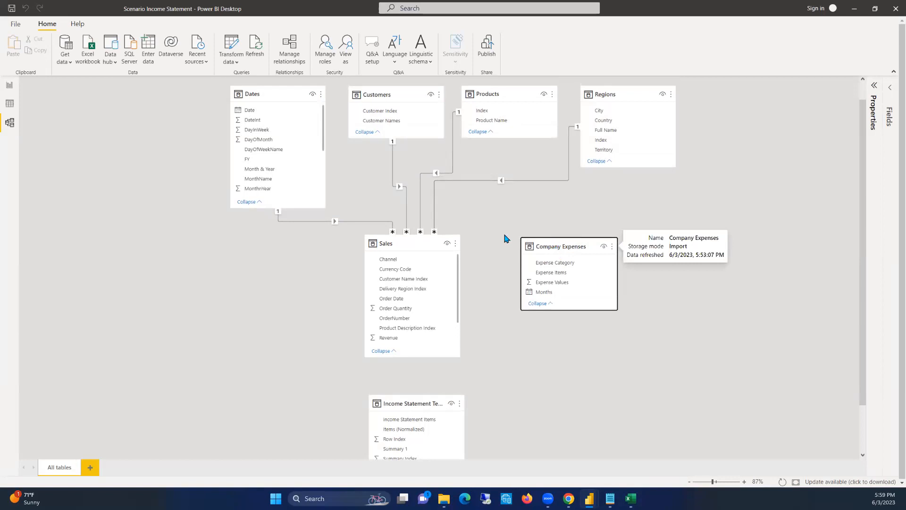
{"action": "left_click_drag", "start_coordinate": [549, 244], "coordinate": [562, 244]}
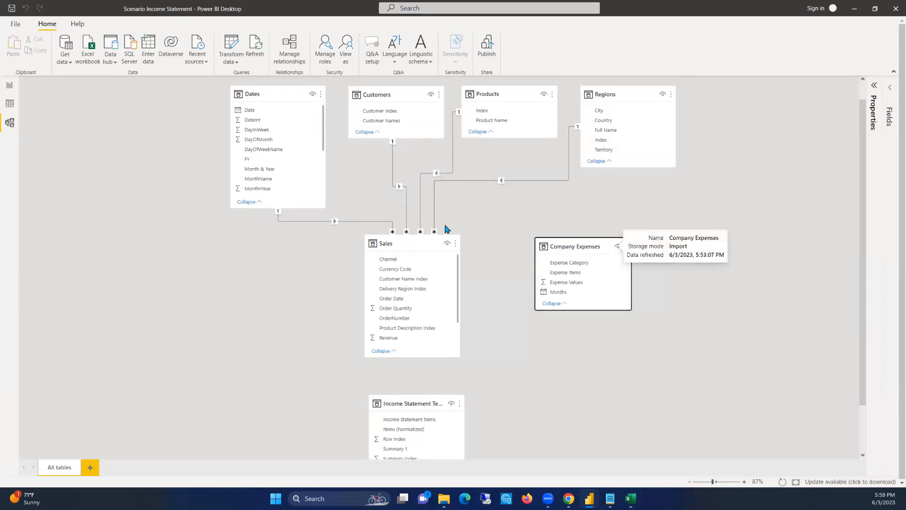
Switch to the Data view and create a new calculated table named Key Measures
{"action": "left_click", "coordinate": [8, 87]}
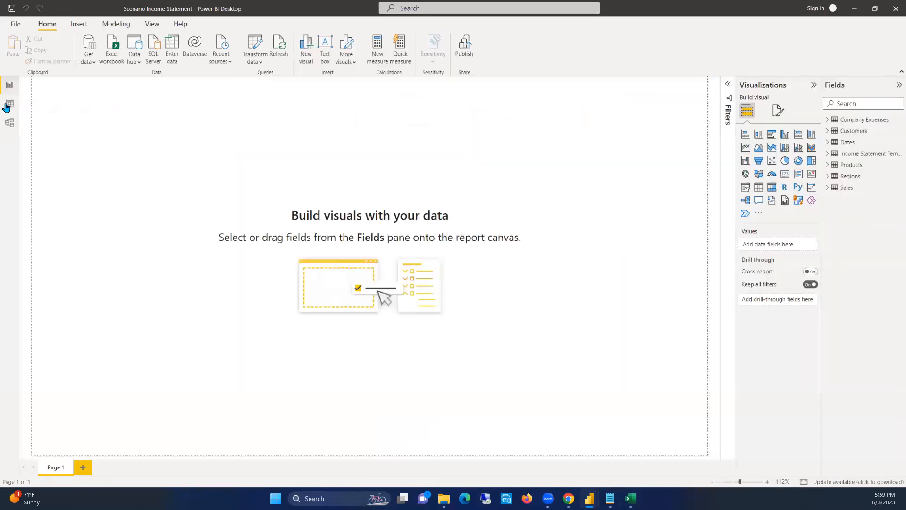
{"action": "left_click", "coordinate": [8, 105]}
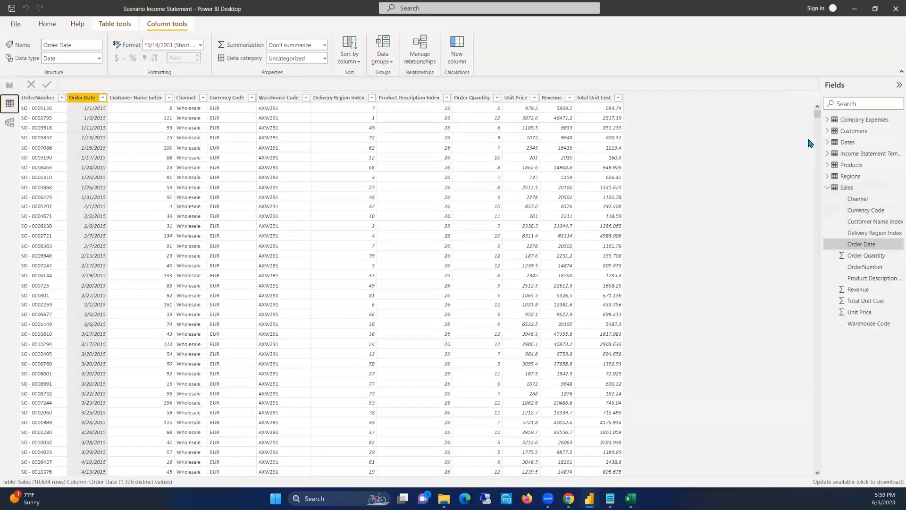
{"action": "left_click", "coordinate": [828, 187]}
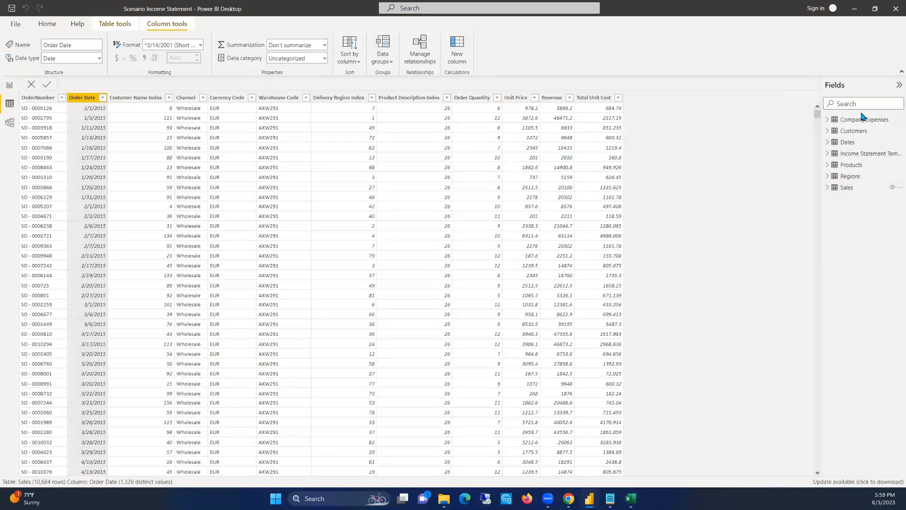
{"action": "left_click", "coordinate": [123, 24]}
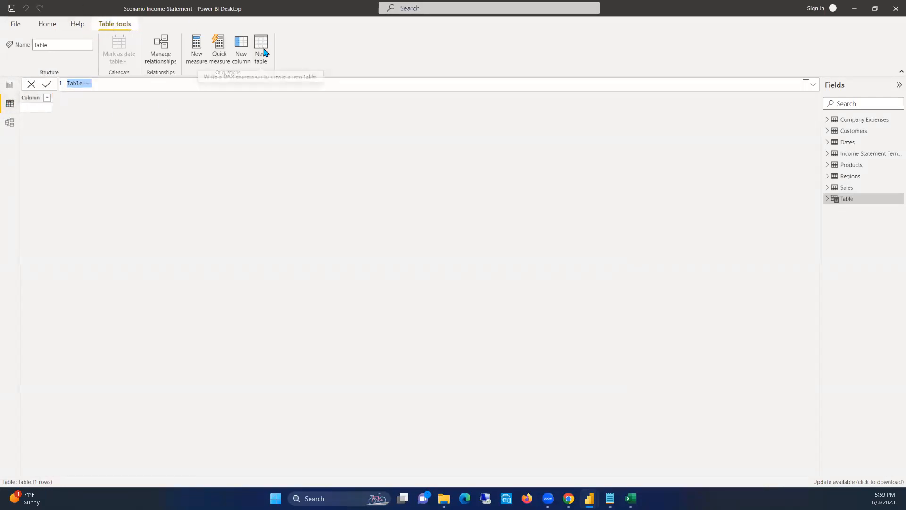
{"action": "left_click", "coordinate": [81, 84]}
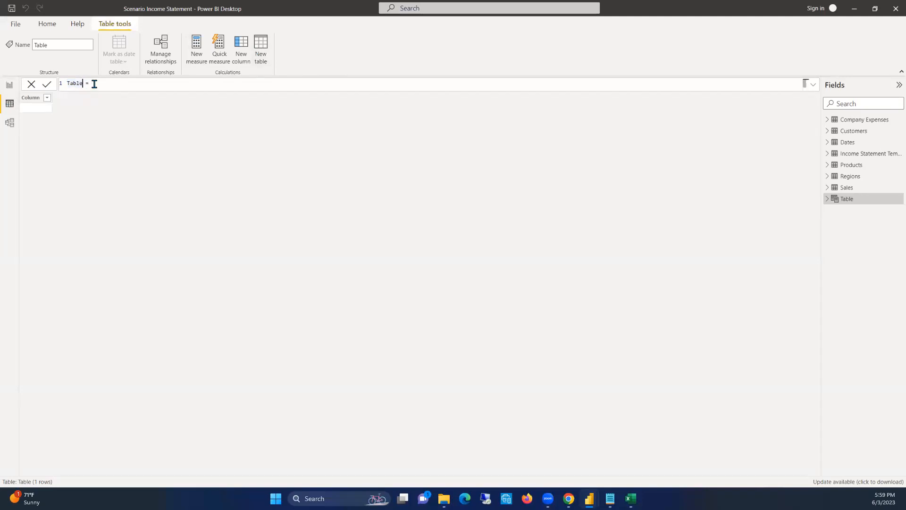
{"action": "left_click_drag", "start_coordinate": [84, 84], "coordinate": [49, 82]}
{"action": "type", "text": "Key Measures"}
{"action": "left_click", "coordinate": [139, 86]}
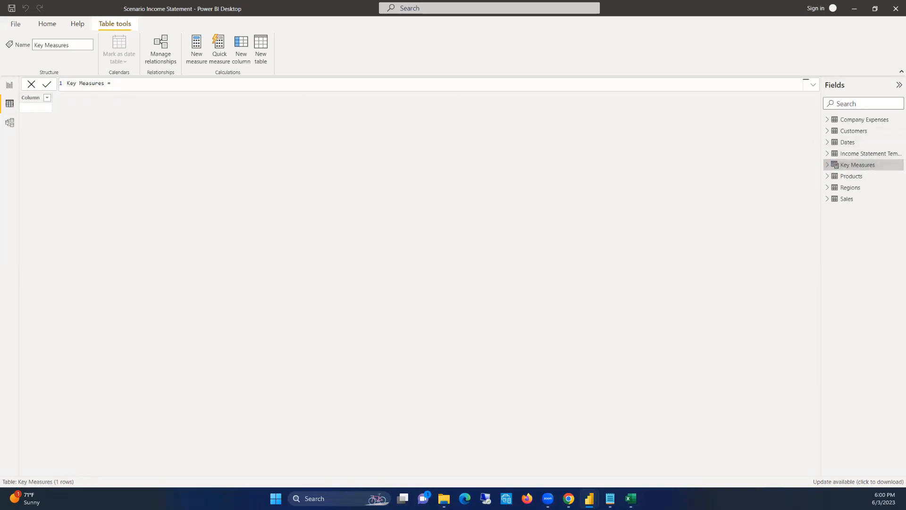
Create a measure in the Key Measures table with the formula Total Sales = SUM(Sales[Revenue])
{"action": "left_click", "coordinate": [896, 166]}
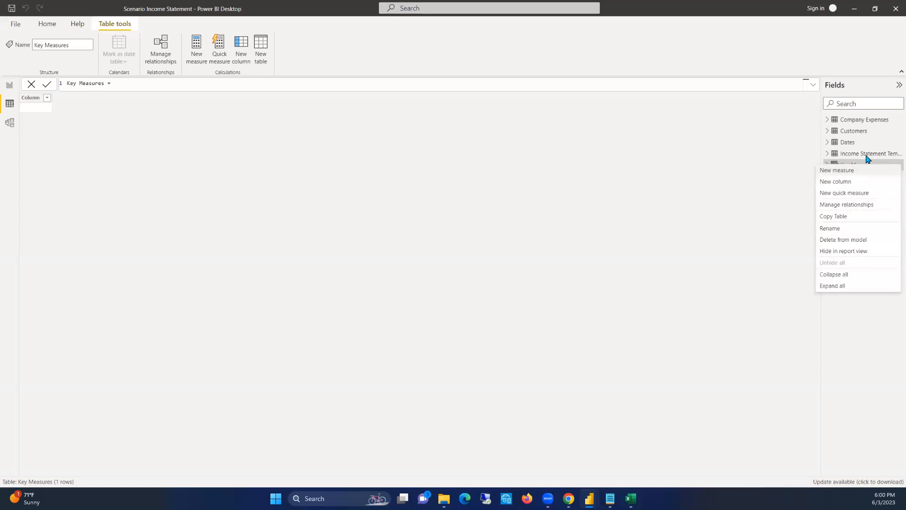
{"action": "left_click", "coordinate": [863, 158]}
{"action": "left_click", "coordinate": [827, 165]}
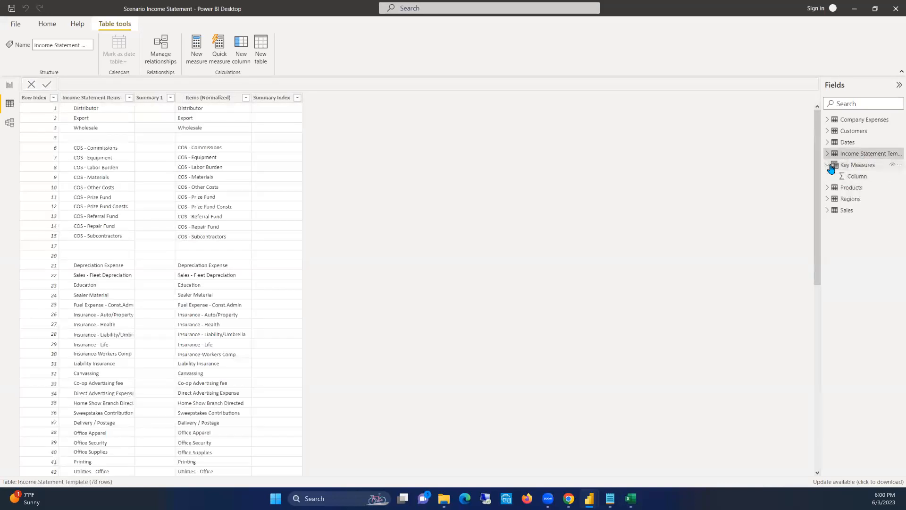
{"action": "left_click", "coordinate": [863, 169]}
{"action": "right_click", "coordinate": [871, 166]}
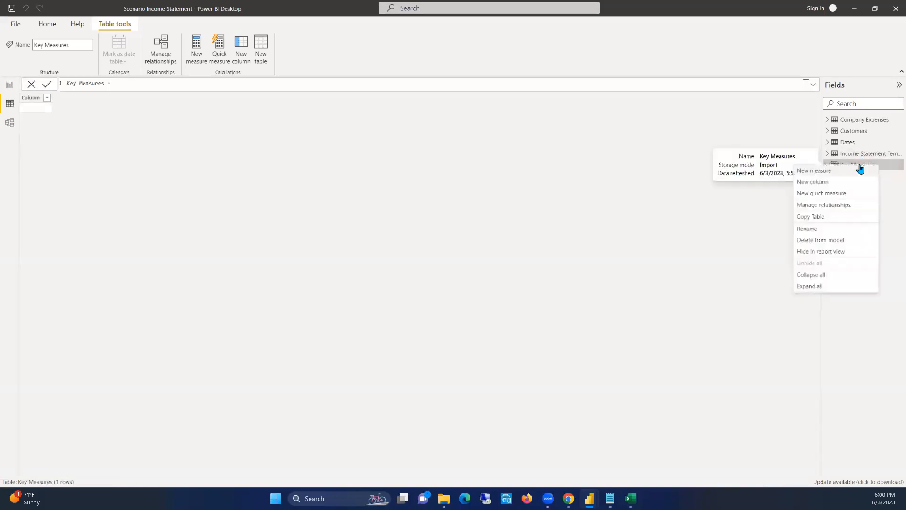
{"action": "left_click", "coordinate": [825, 172]}
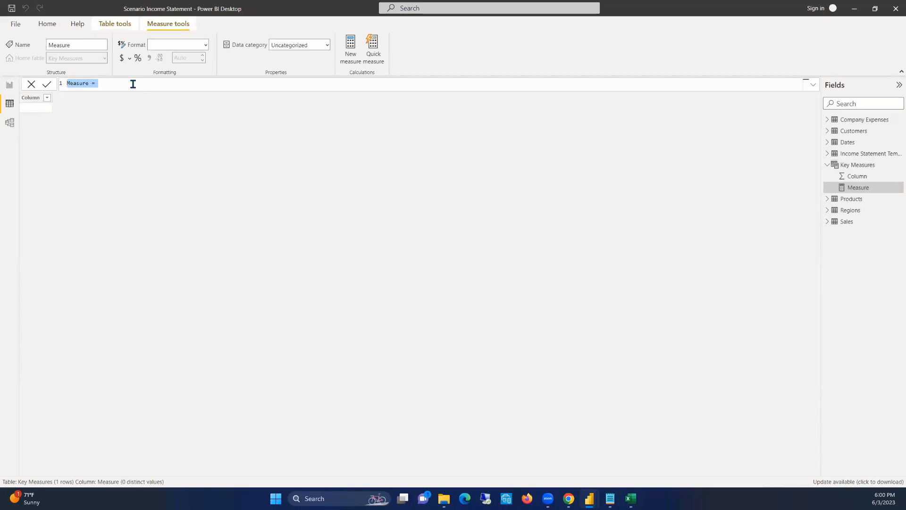
{"action": "type", "text": "To"}
{"action": "type", "text": "tal Sales = SUM"}
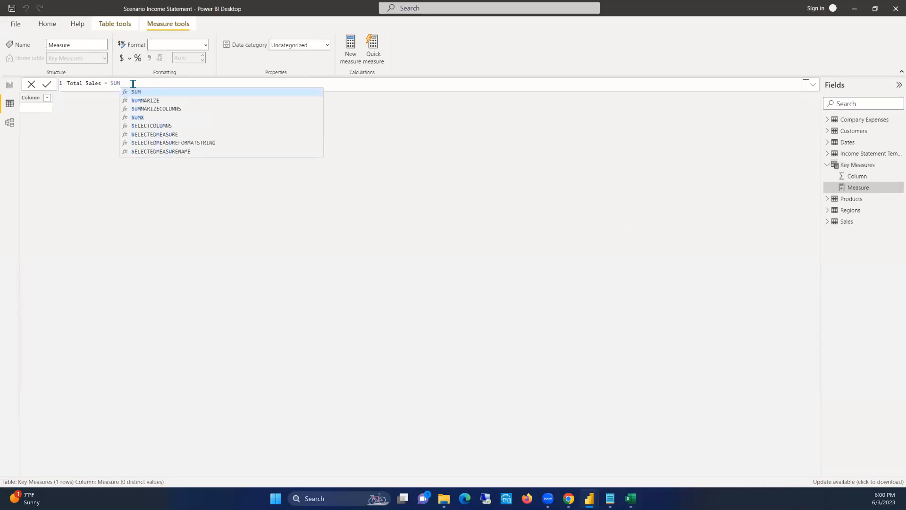
{"action": "type", "text": "(rev"}
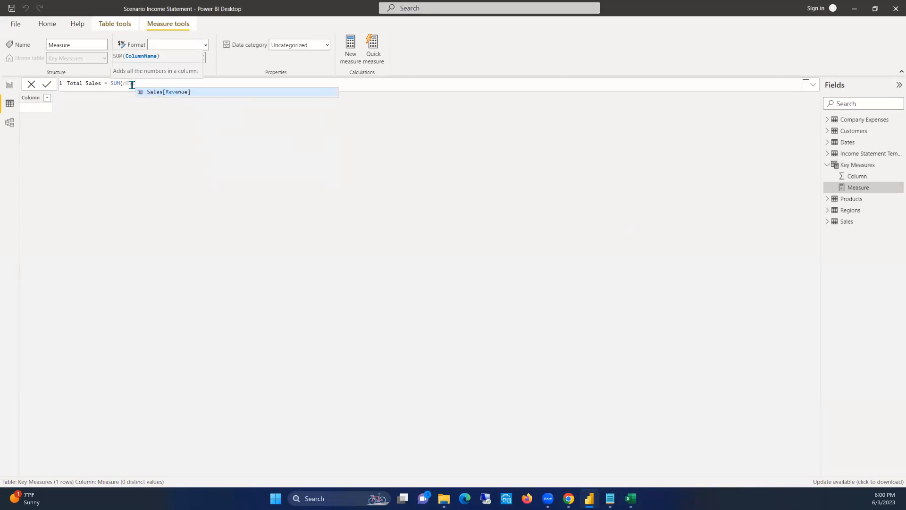
{"action": "key", "text": "Tab"}
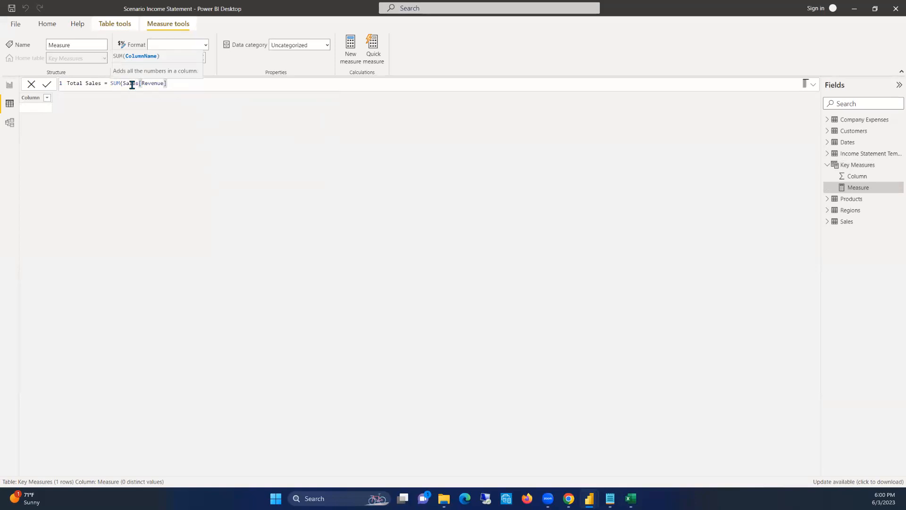
{"action": "type", "text": ")"}
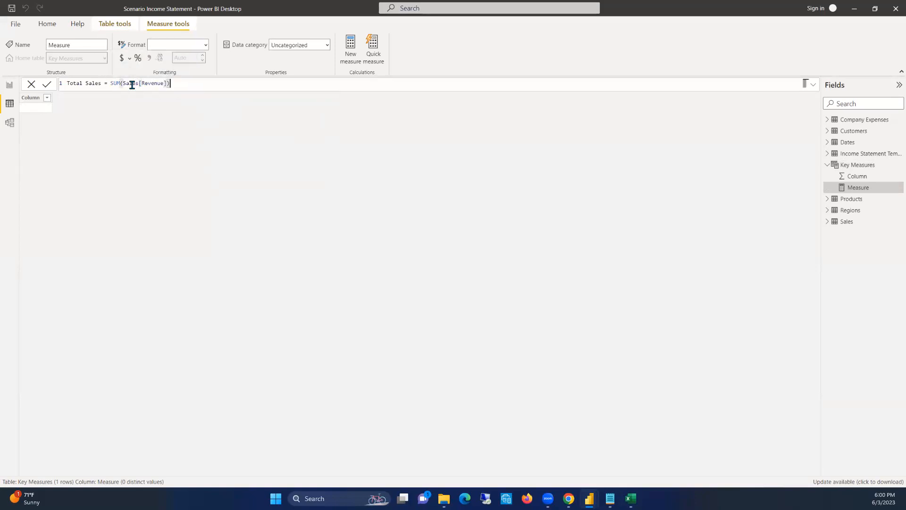
{"action": "key", "text": "Return"}
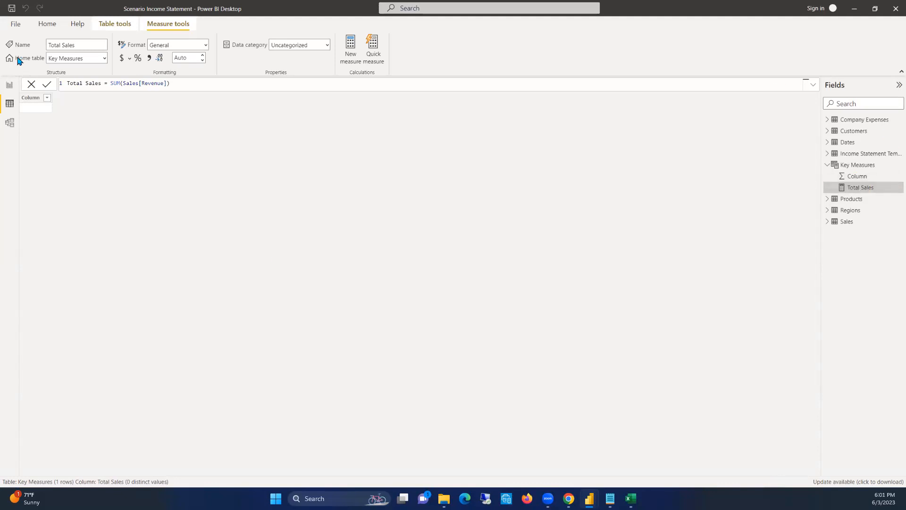
In the Report view, add a card visual showing Total Sales and move it away from the page corner, towards the upper middle
{"action": "left_click", "coordinate": [10, 85]}
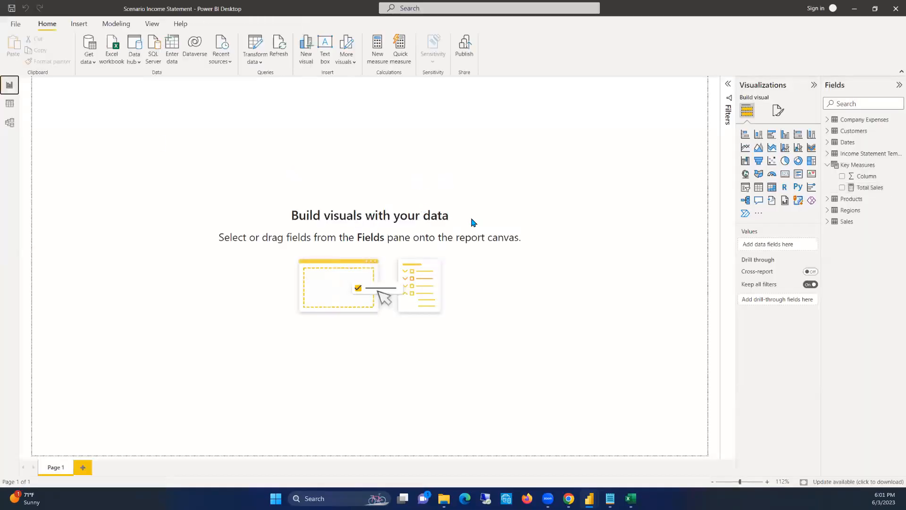
{"action": "left_click", "coordinate": [784, 175]}
{"action": "left_click", "coordinate": [842, 187]}
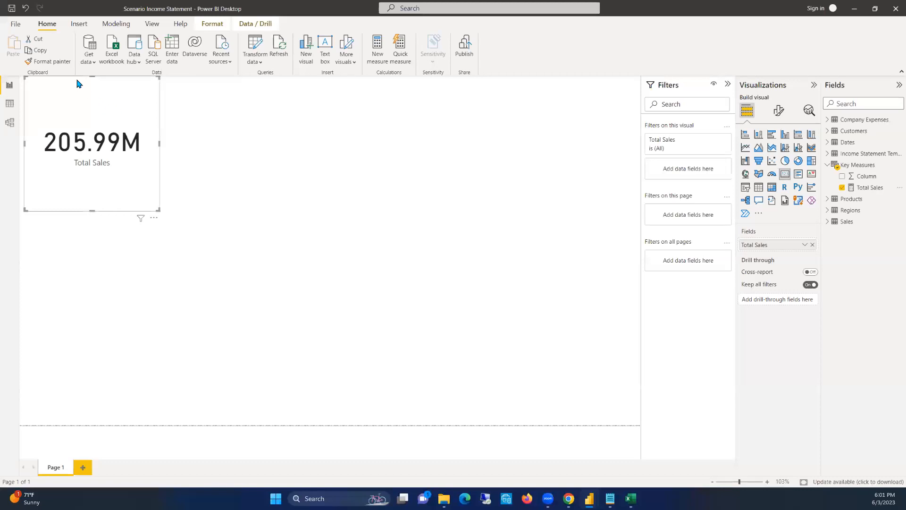
{"action": "left_click_drag", "start_coordinate": [79, 84], "coordinate": [251, 138]}
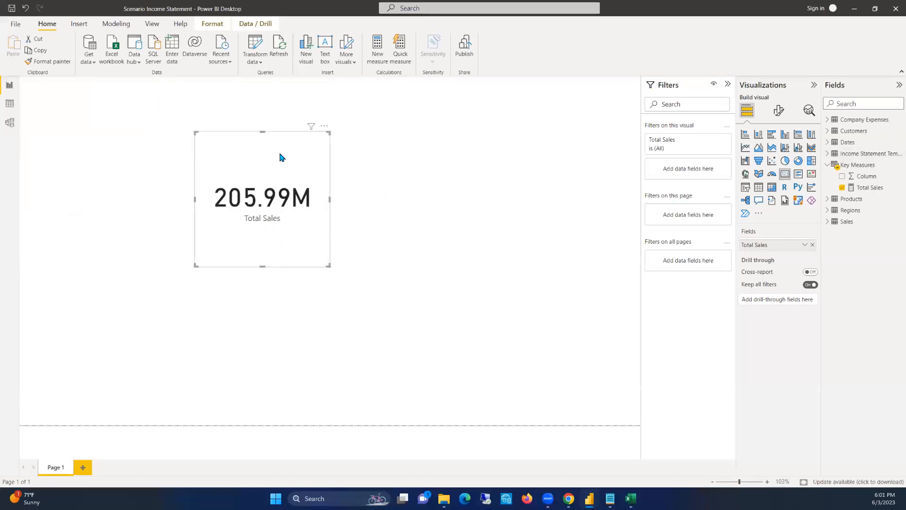
{"action": "left_click", "coordinate": [335, 271]}
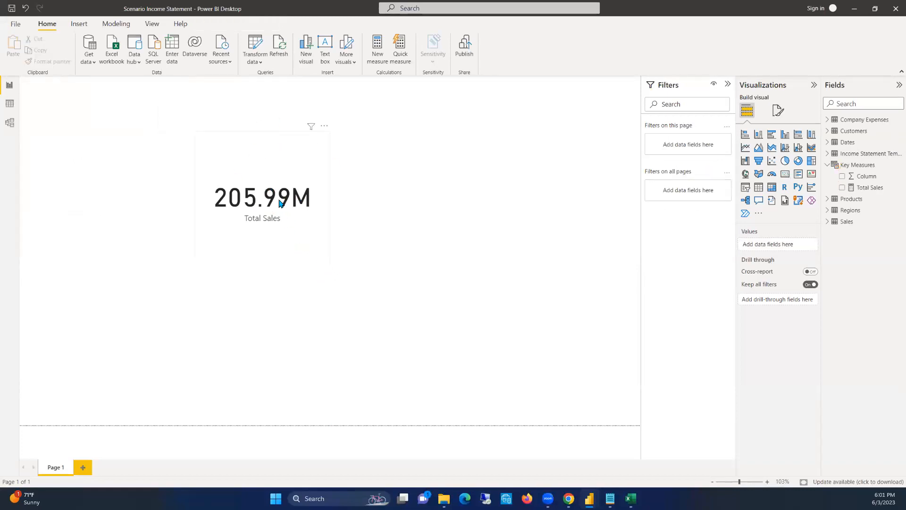
{"action": "left_click", "coordinate": [371, 130]}
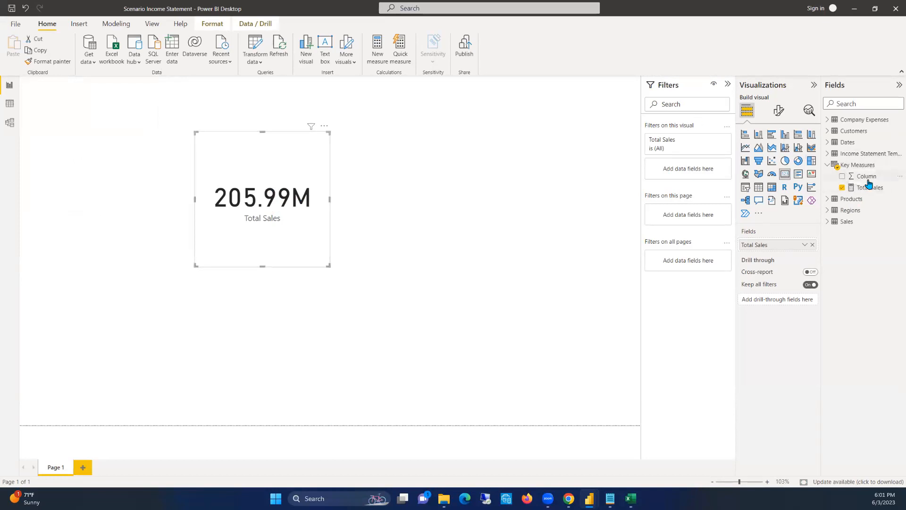
Hide the Column field of the Key Measures table, collapse the Filters pane and deselect the card
{"action": "left_click", "coordinate": [895, 178]}
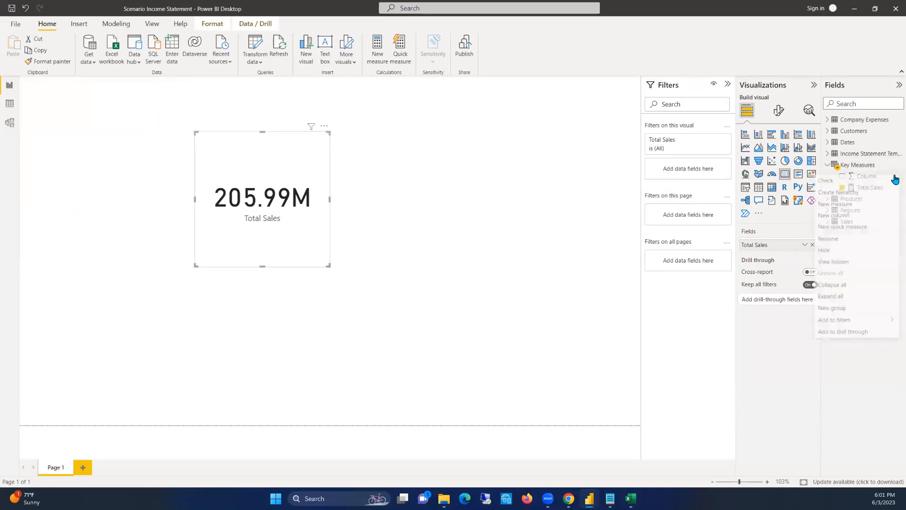
{"action": "left_click", "coordinate": [830, 254]}
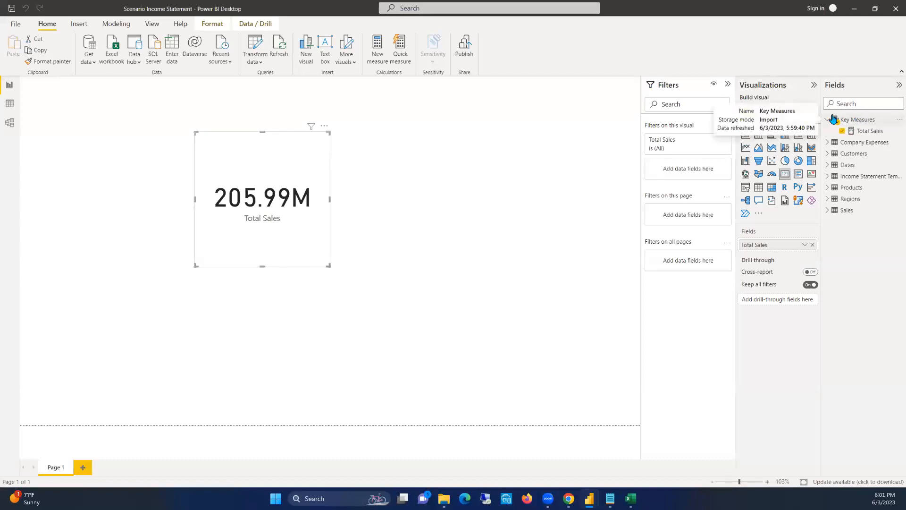
{"action": "left_click", "coordinate": [727, 84]}
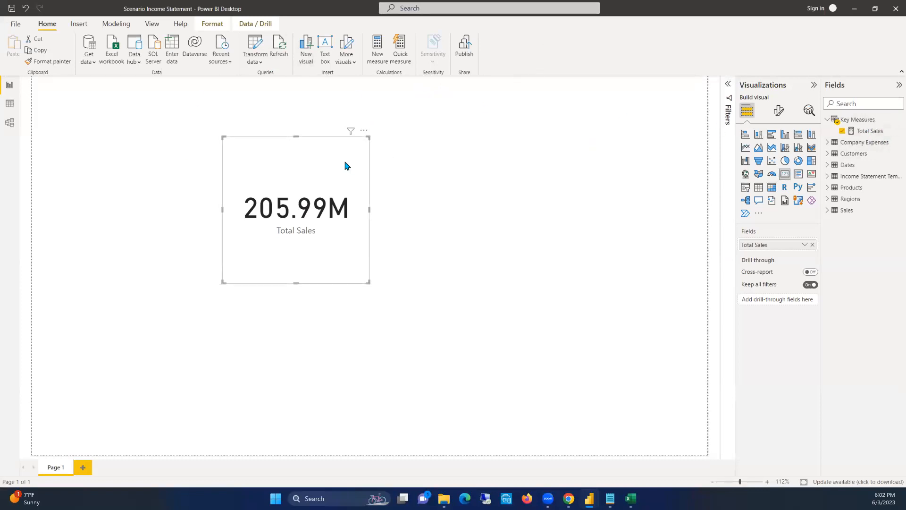
{"action": "left_click", "coordinate": [211, 123]}
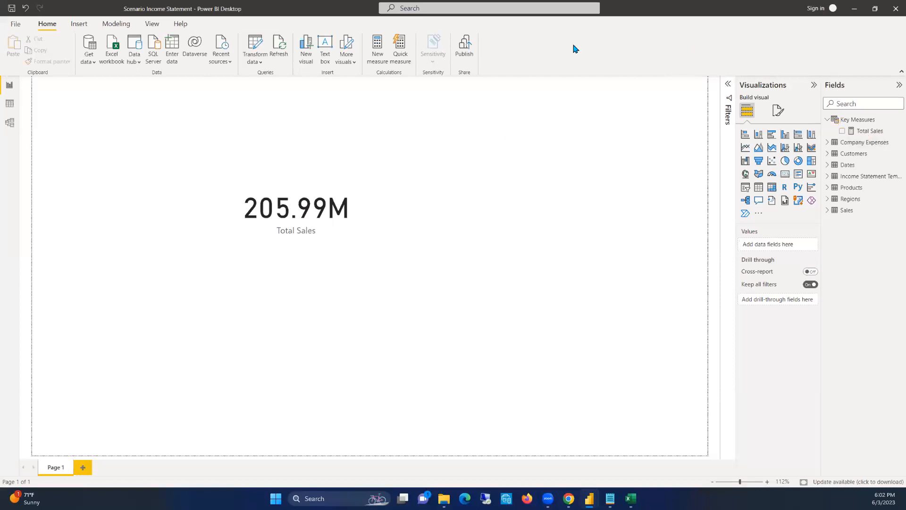
Examine the Expense Items, Expense Category, Months and Expense Values columns of Company Expenses in the Data view
{"action": "left_click", "coordinate": [9, 103]}
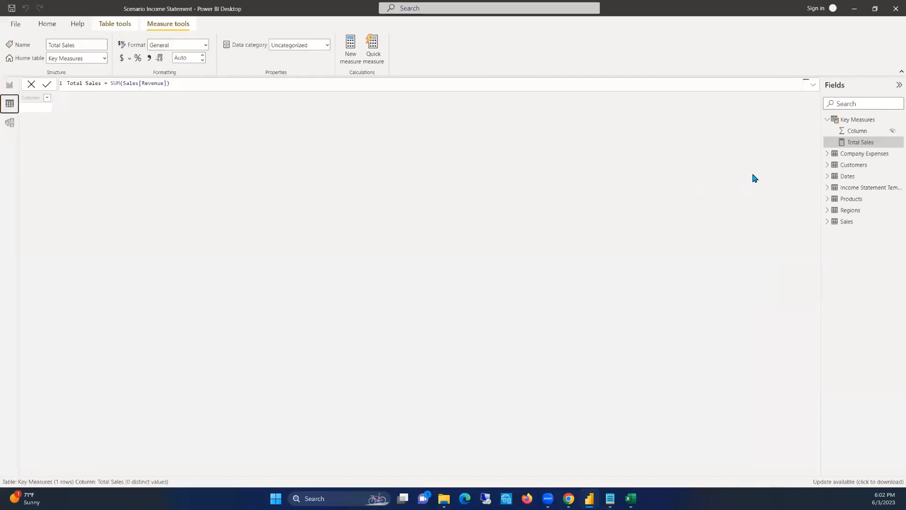
{"action": "left_click", "coordinate": [867, 154]}
{"action": "left_click", "coordinate": [47, 97]}
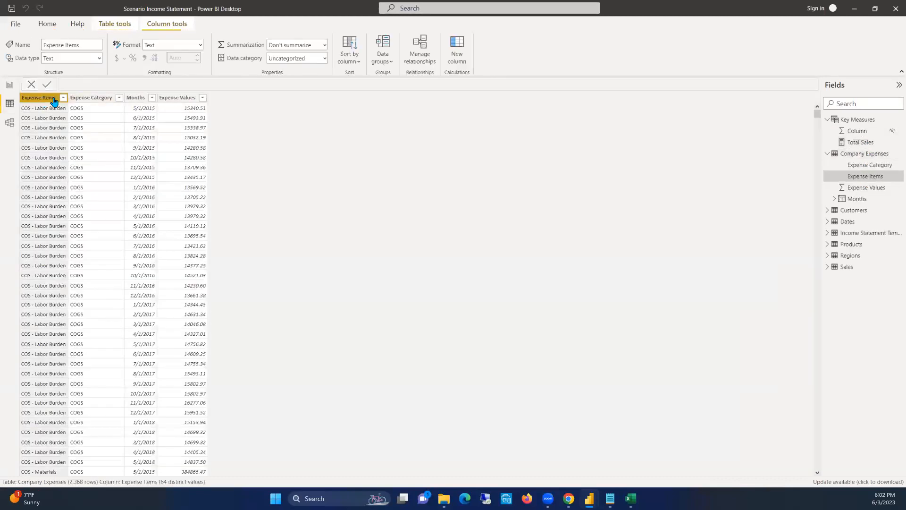
{"action": "left_click", "coordinate": [97, 100]}
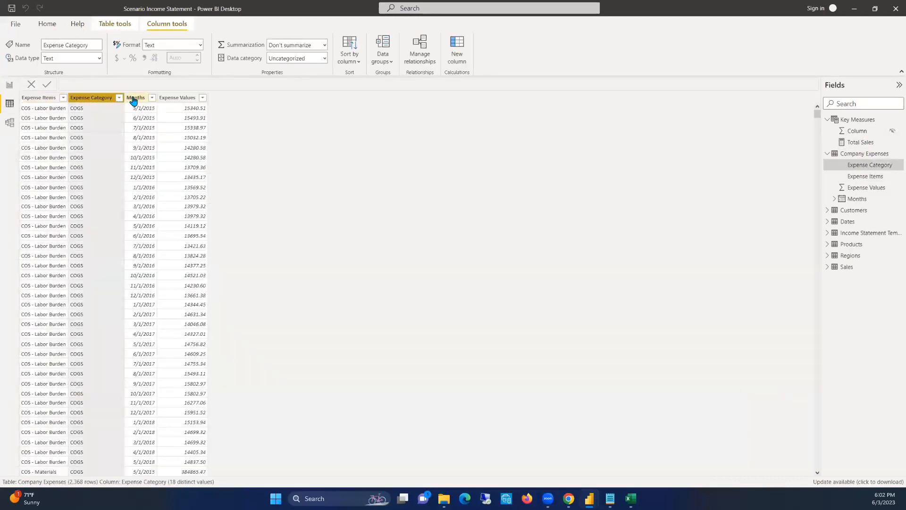
{"action": "left_click", "coordinate": [136, 99]}
{"action": "left_click", "coordinate": [178, 99]}
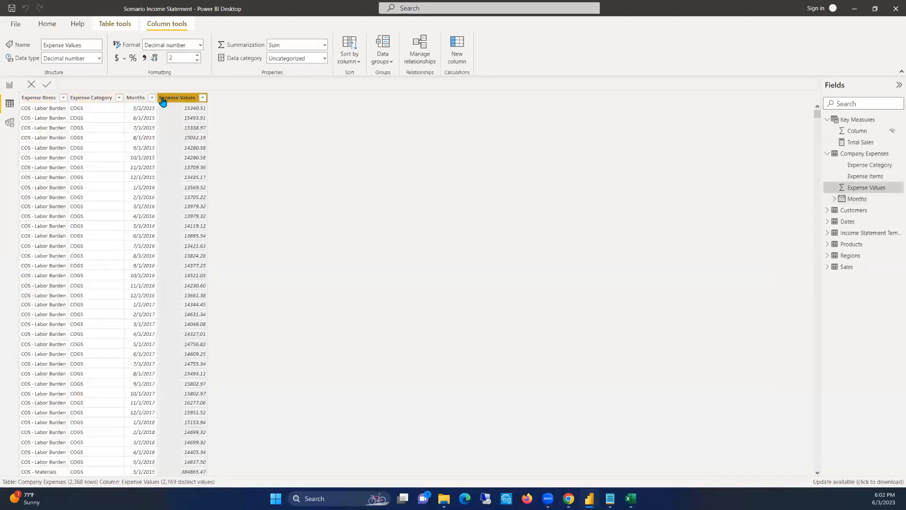
{"action": "left_click", "coordinate": [134, 98]}
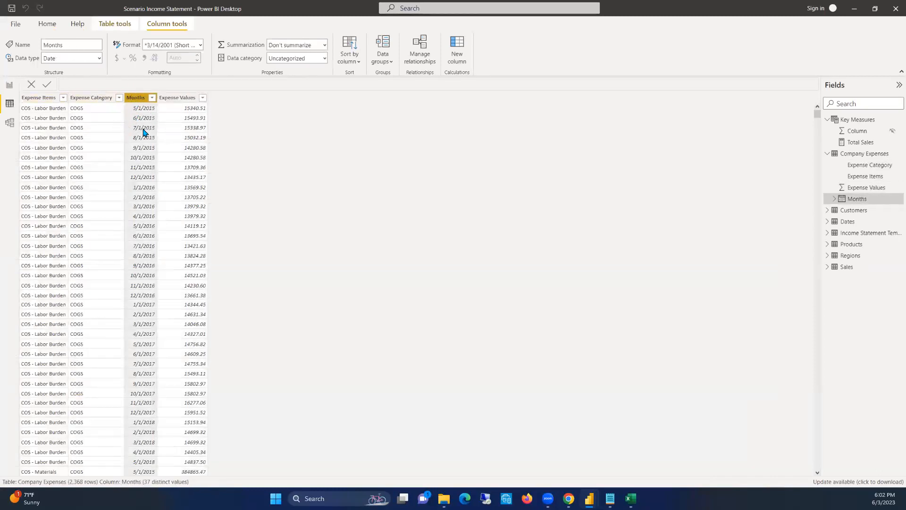
{"action": "left_click", "coordinate": [182, 98]}
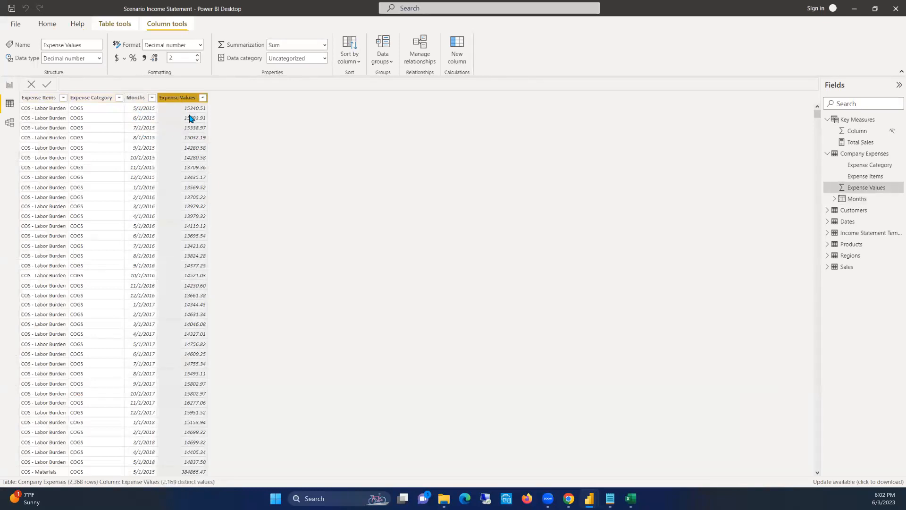
{"action": "left_click", "coordinate": [196, 160]}
{"action": "left_click", "coordinate": [184, 98]}
{"action": "left_click", "coordinate": [181, 131]}
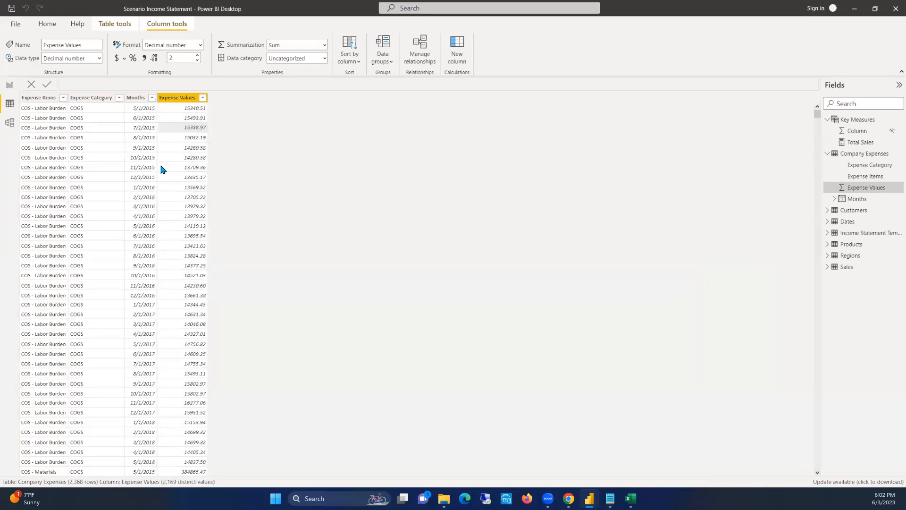
{"action": "left_click", "coordinate": [47, 157]}
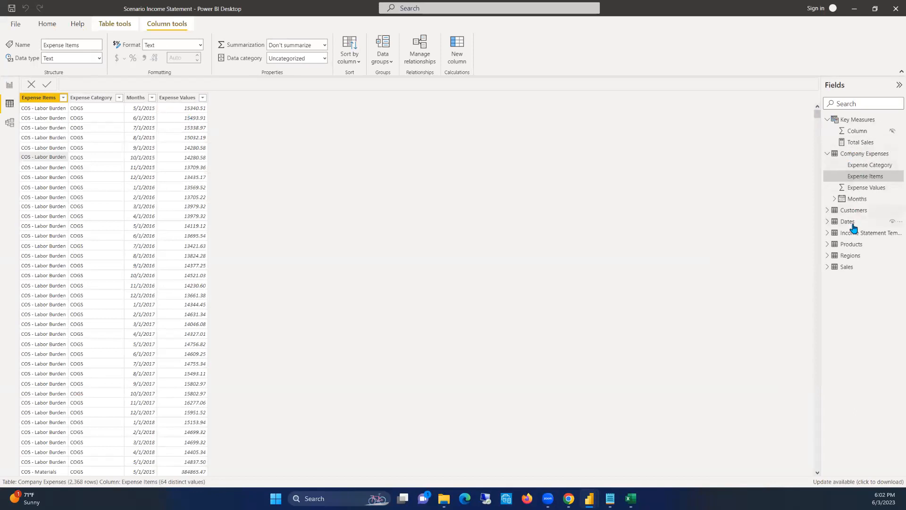
Compare the Sales table with Company Expenses, looking at the expense item rows and the Channel column of Sales
{"action": "left_click", "coordinate": [848, 266]}
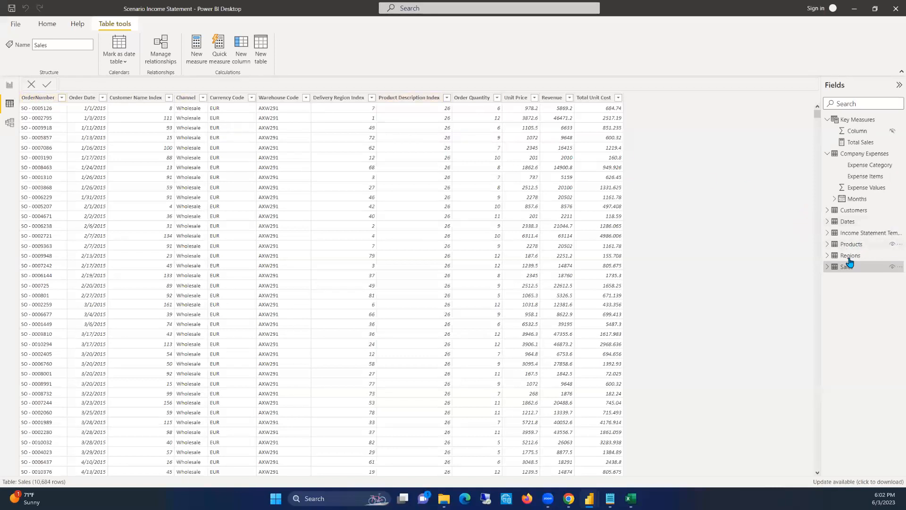
{"action": "left_click", "coordinate": [859, 154]}
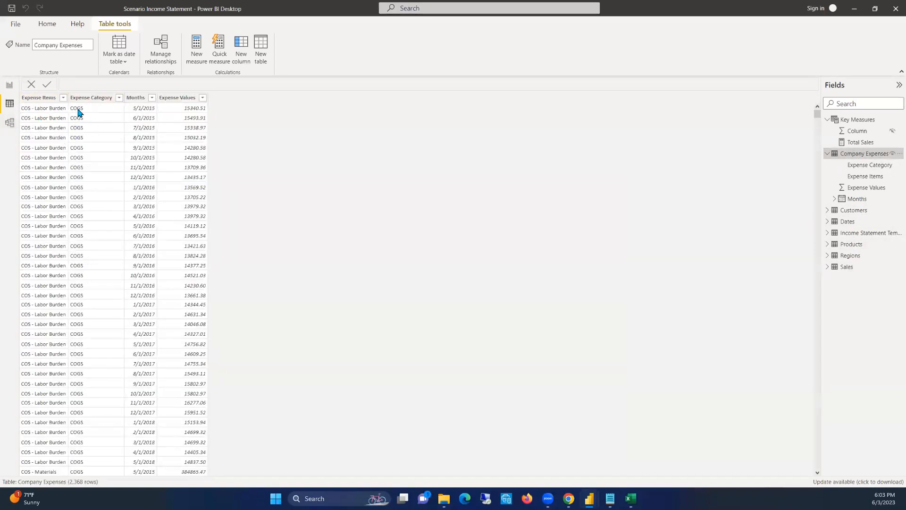
{"action": "scroll", "coordinate": [51, 232], "scroll_direction": "down", "scroll_amount": 4}
{"action": "scroll", "coordinate": [51, 233], "scroll_direction": "up", "scroll_amount": 4}
{"action": "left_click", "coordinate": [39, 98]}
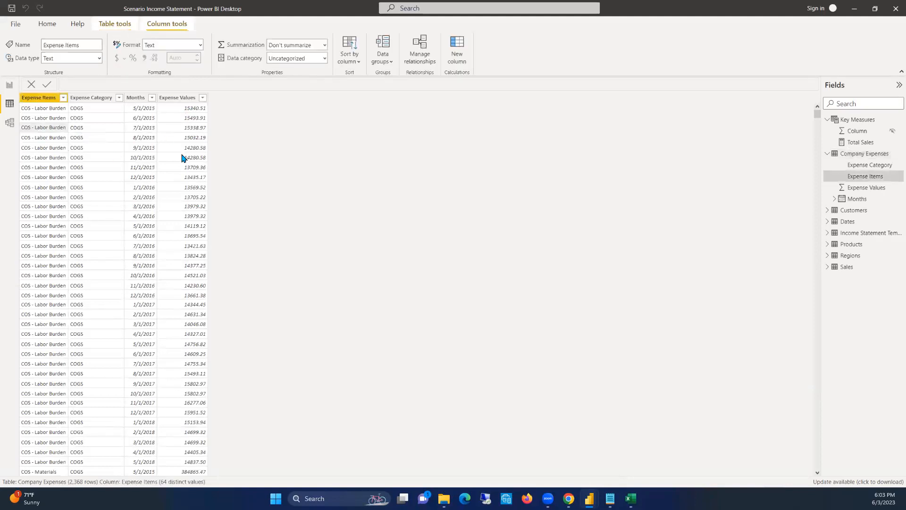
{"action": "scroll", "coordinate": [193, 181], "scroll_direction": "down", "scroll_amount": 4}
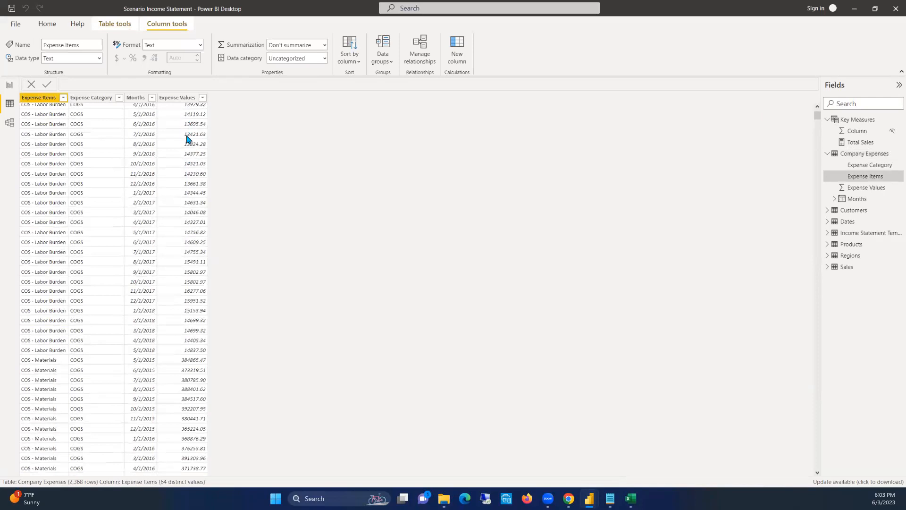
{"action": "scroll", "coordinate": [50, 147], "scroll_direction": "up", "scroll_amount": 4}
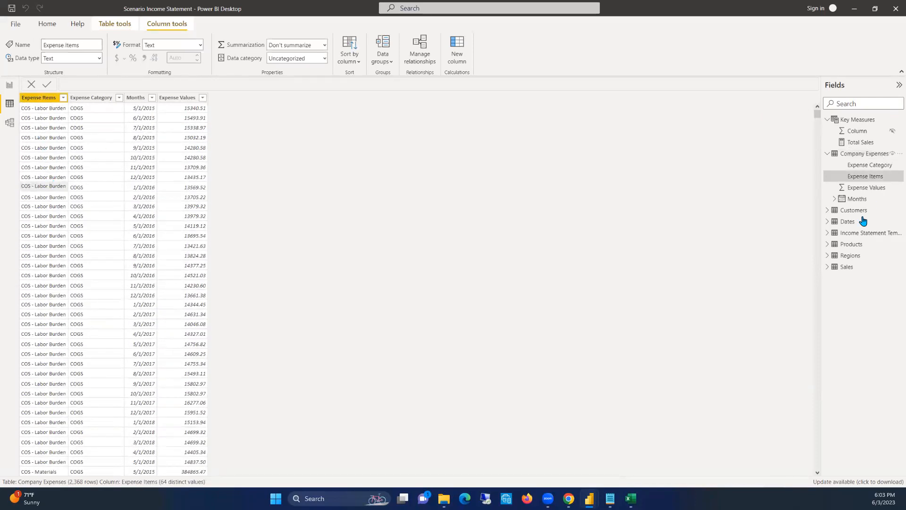
{"action": "left_click", "coordinate": [851, 268]}
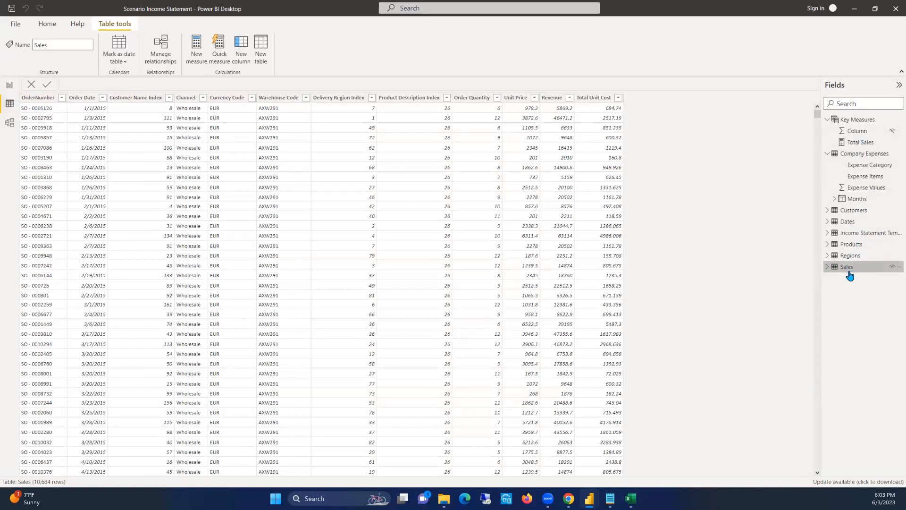
{"action": "left_click", "coordinate": [863, 156]}
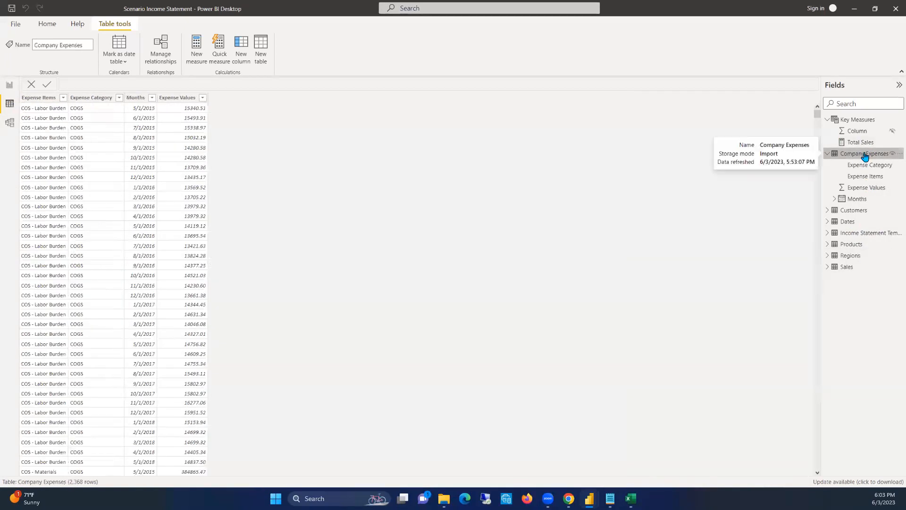
{"action": "left_click", "coordinate": [842, 267]}
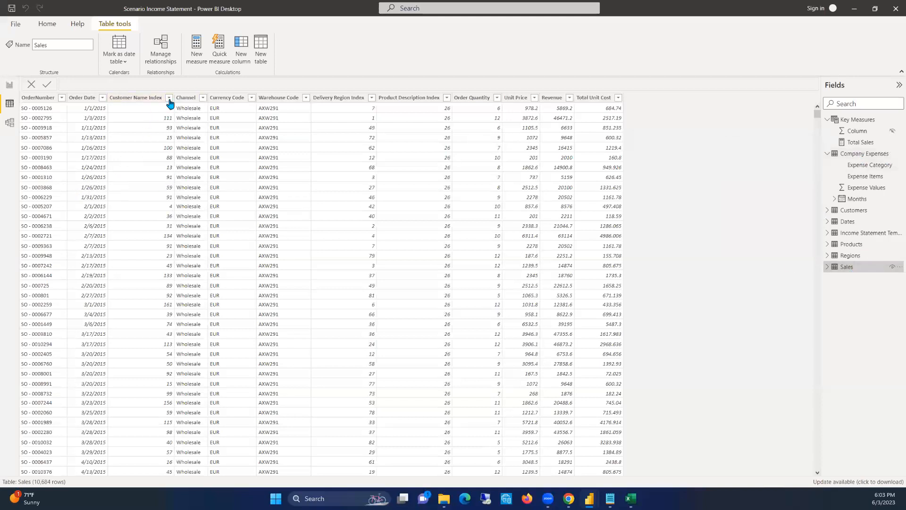
{"action": "left_click", "coordinate": [186, 98]}
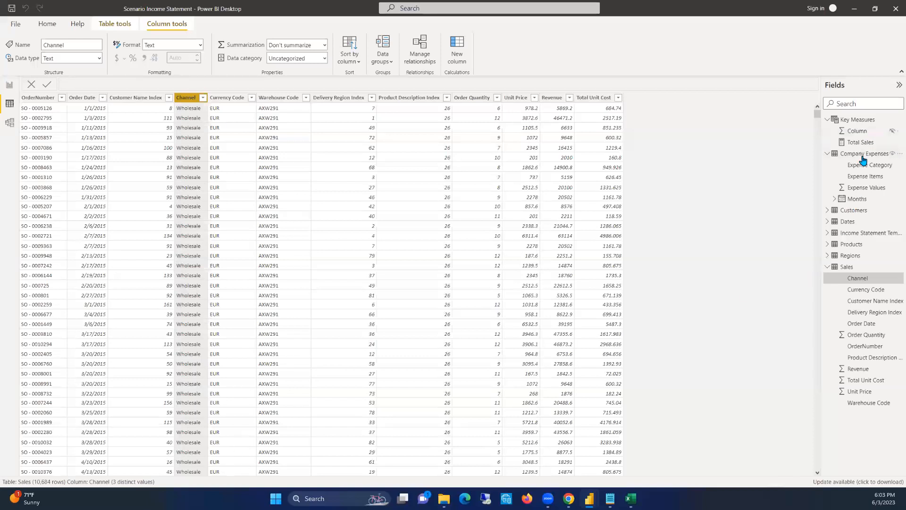
Review the Income Statement Template table rows and sort the table by Row Index in ascending order
{"action": "left_click", "coordinate": [863, 233]}
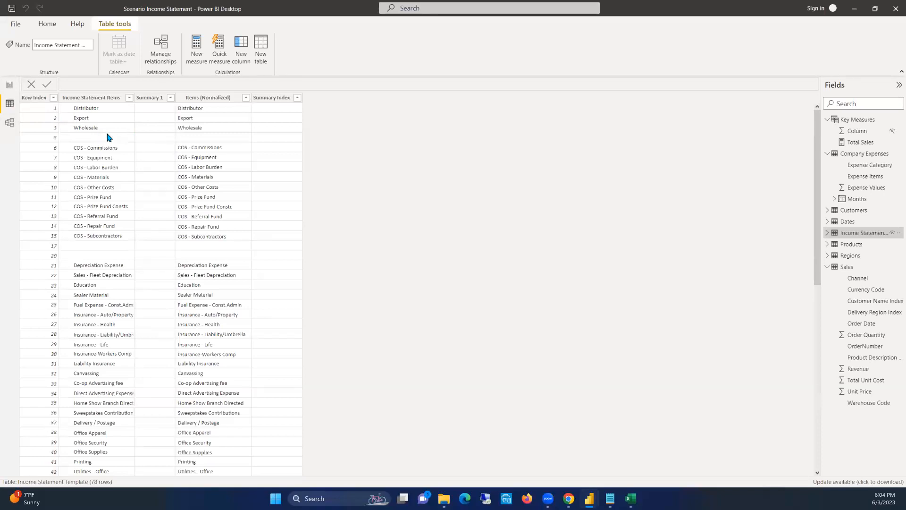
{"action": "scroll", "coordinate": [109, 141], "scroll_direction": "down", "scroll_amount": 12}
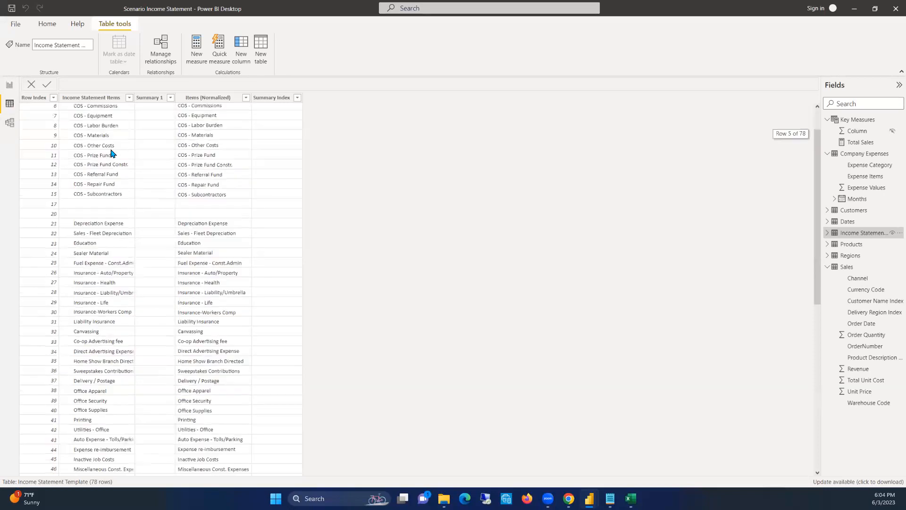
{"action": "scroll", "coordinate": [111, 152], "scroll_direction": "down", "scroll_amount": 2}
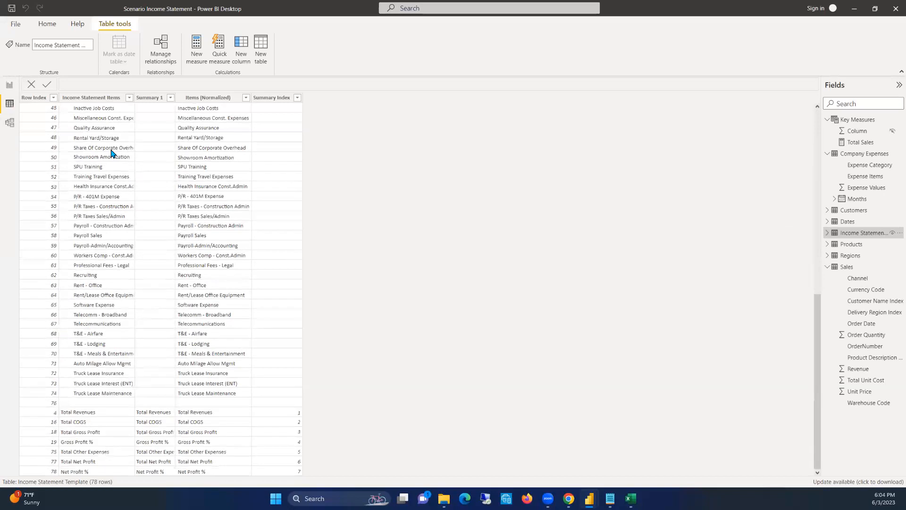
{"action": "scroll", "coordinate": [112, 153], "scroll_direction": "up", "scroll_amount": 15}
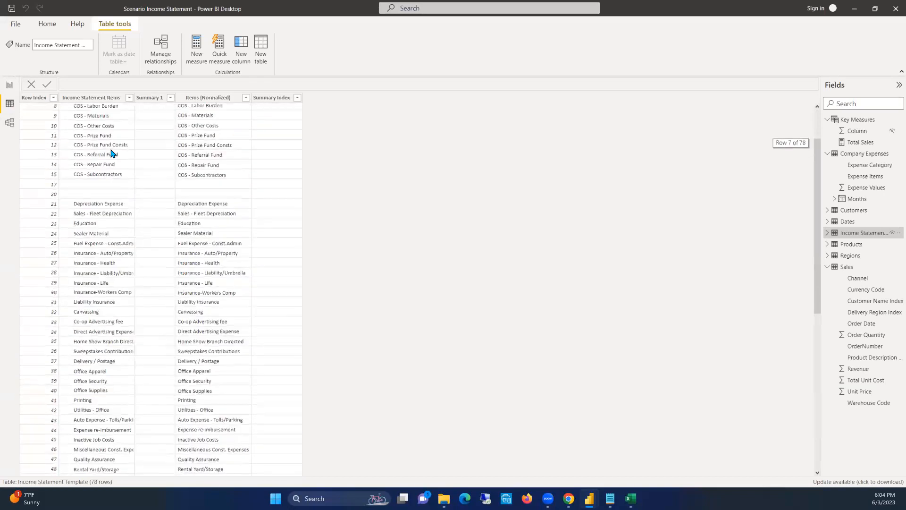
{"action": "left_click", "coordinate": [53, 99]}
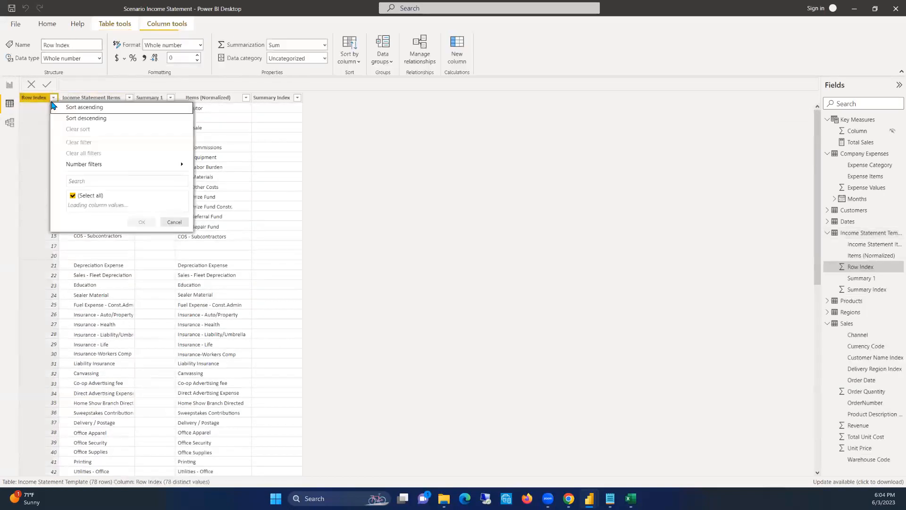
{"action": "left_click", "coordinate": [89, 108]}
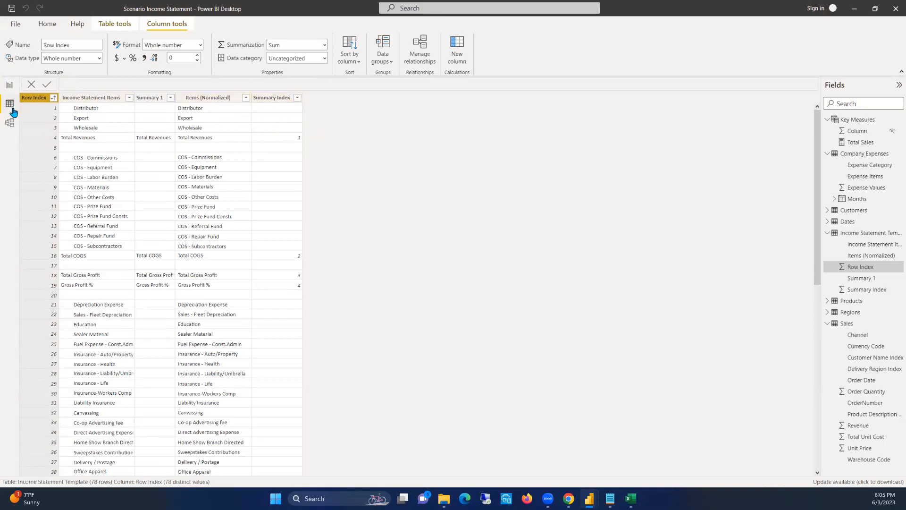
Compare the Channel column of the Sales table with the columns of Company Expenses
{"action": "left_click", "coordinate": [840, 323]}
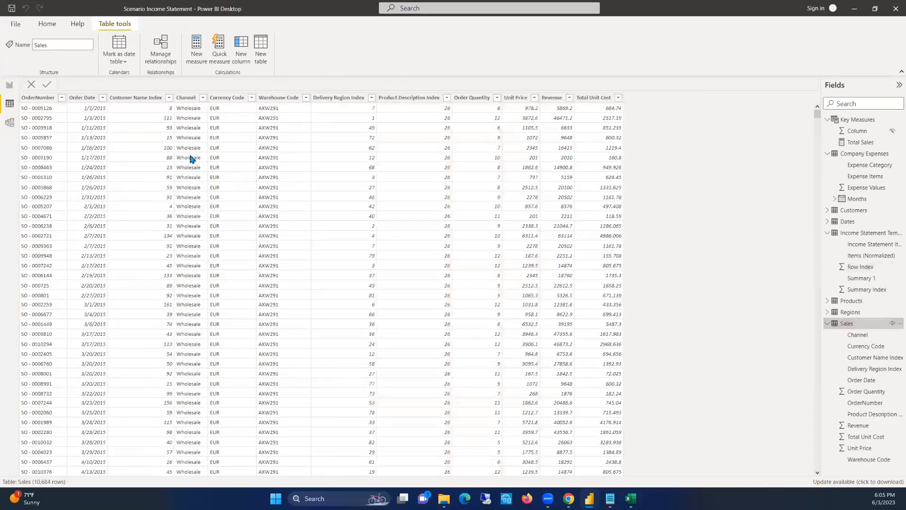
{"action": "left_click", "coordinate": [187, 98]}
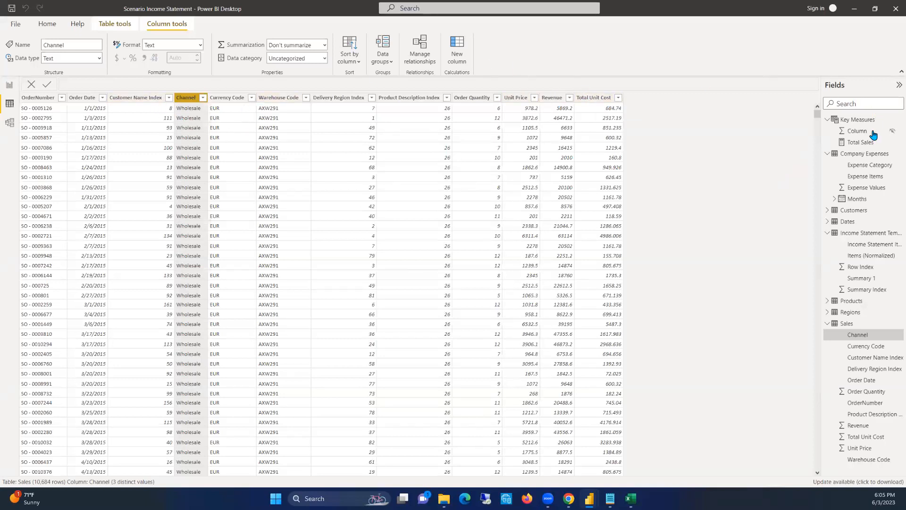
{"action": "left_click", "coordinate": [859, 156]}
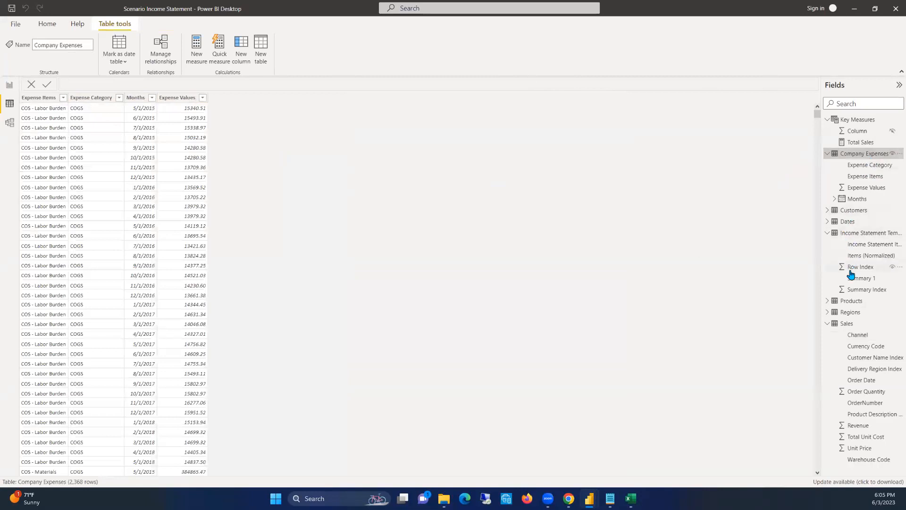
Collapse the field lists of the Sales, Income Statement Template, Key Measures and Company Expenses tables
{"action": "left_click", "coordinate": [827, 324]}
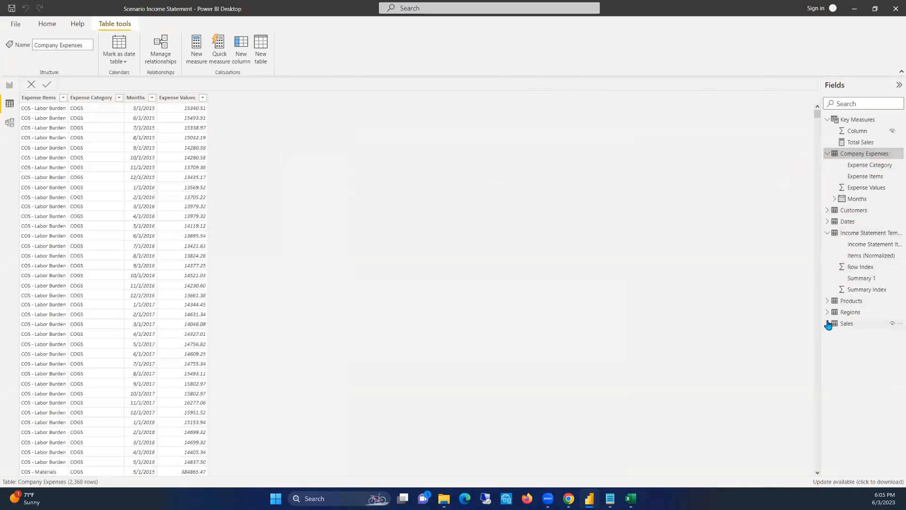
{"action": "left_click", "coordinate": [827, 232]}
{"action": "left_click", "coordinate": [826, 144]}
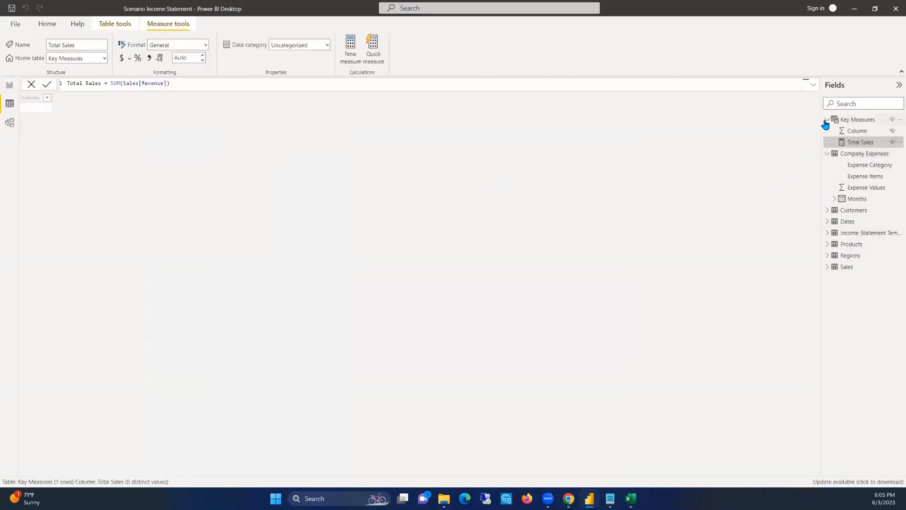
{"action": "left_click", "coordinate": [827, 121]}
{"action": "left_click", "coordinate": [827, 132]}
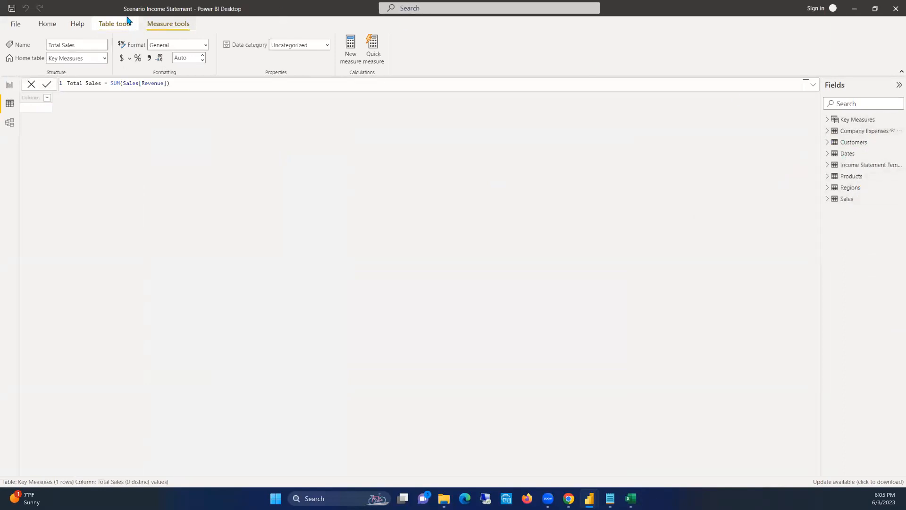
Start a new calculated table named Channel Revenues and put its expression on a second line
{"action": "left_click", "coordinate": [112, 26]}
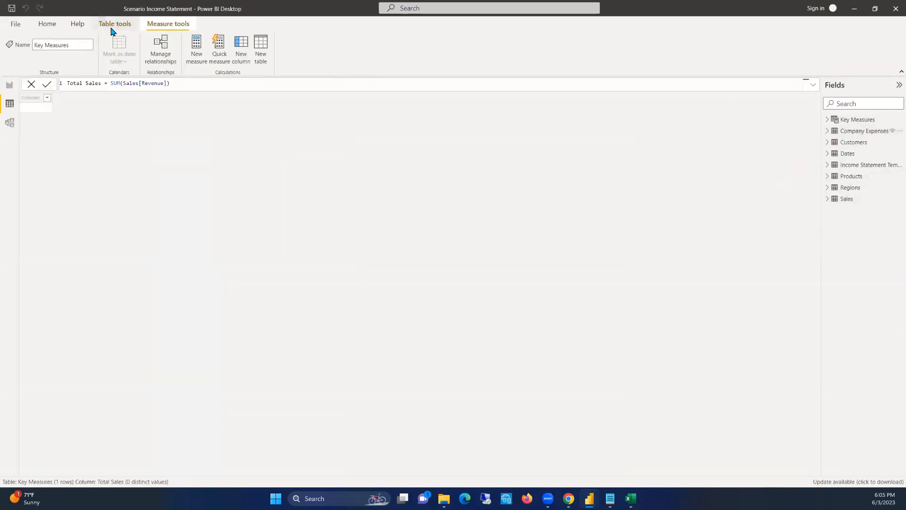
{"action": "left_click", "coordinate": [263, 51]}
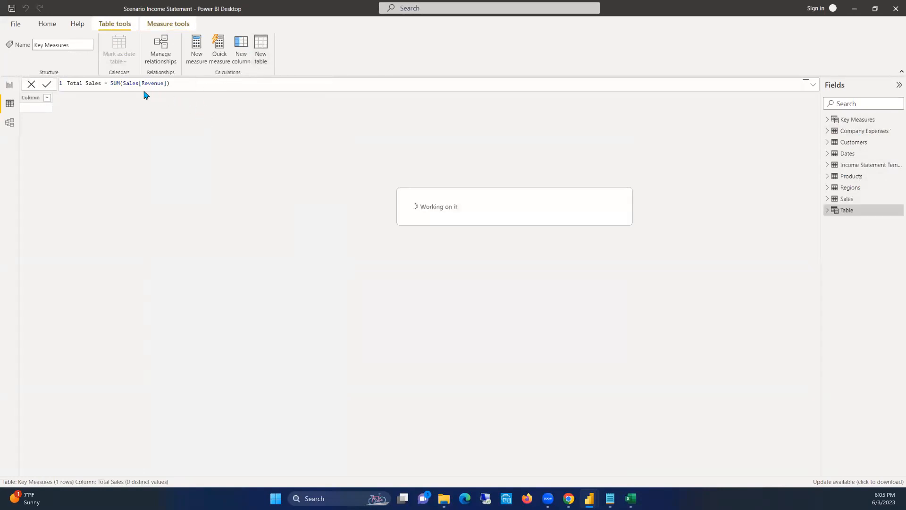
{"action": "type", "text": "cHANNEL"}
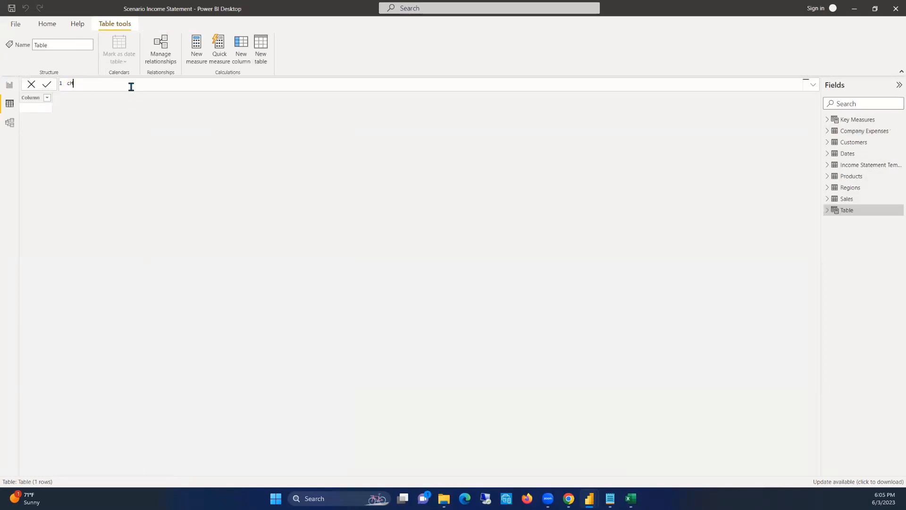
{"action": "key", "text": "BackSpace"}
{"action": "key", "text": "BackSpace"}
{"action": "key", "text": "BackSpace"}
{"action": "key", "text": "BackSpace"}
{"action": "key", "text": "BackSpace"}
{"action": "key", "text": "BackSpace"}
{"action": "key", "text": "Caps_Lock"}
{"action": "type", "text": "Channel Revenues ="}
{"action": "key", "text": "shift+Return"}
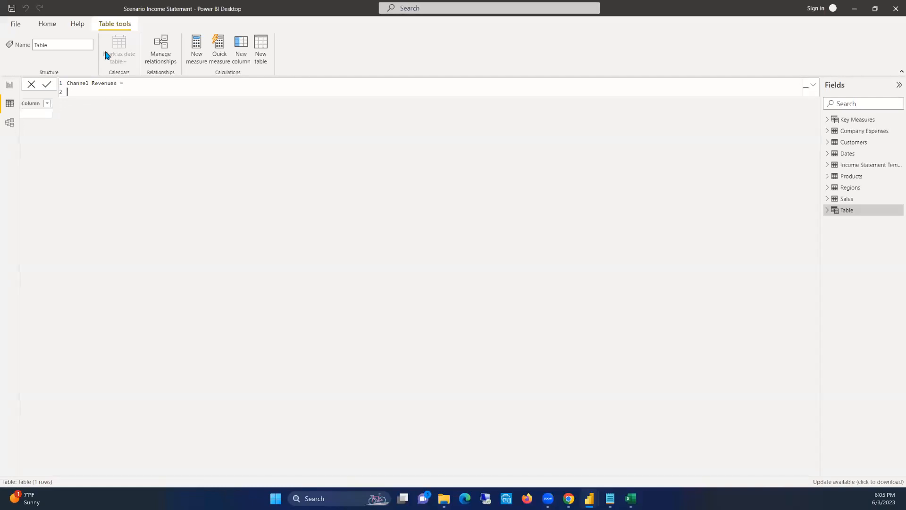
Begin the Channel Revenues expression with SUMMARIZE, using Sales as the table argument
{"action": "type", "text": "SUMMAR"}
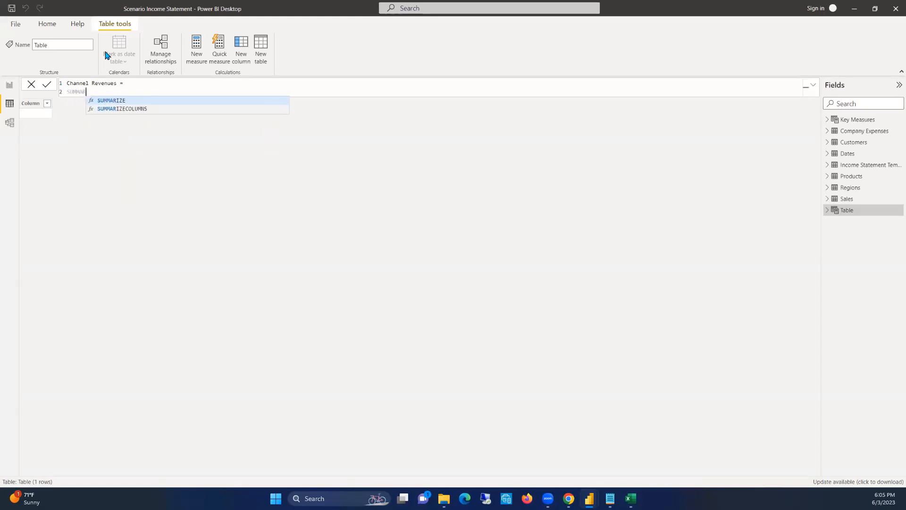
{"action": "key", "text": "Tab"}
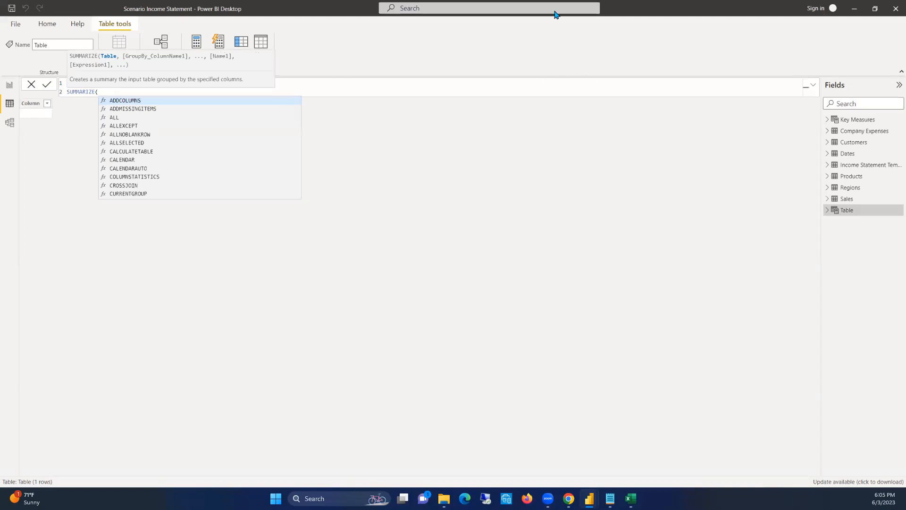
{"action": "key", "text": "Escape"}
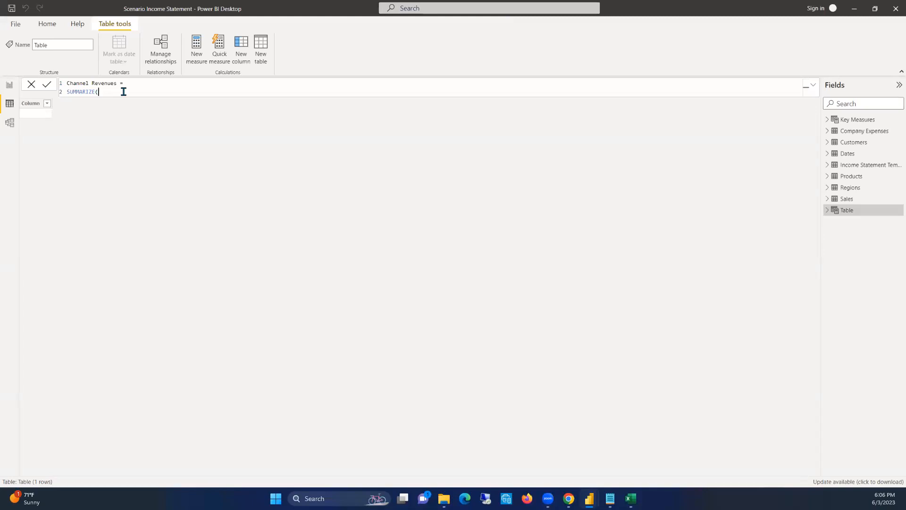
{"action": "type", "text": "("}
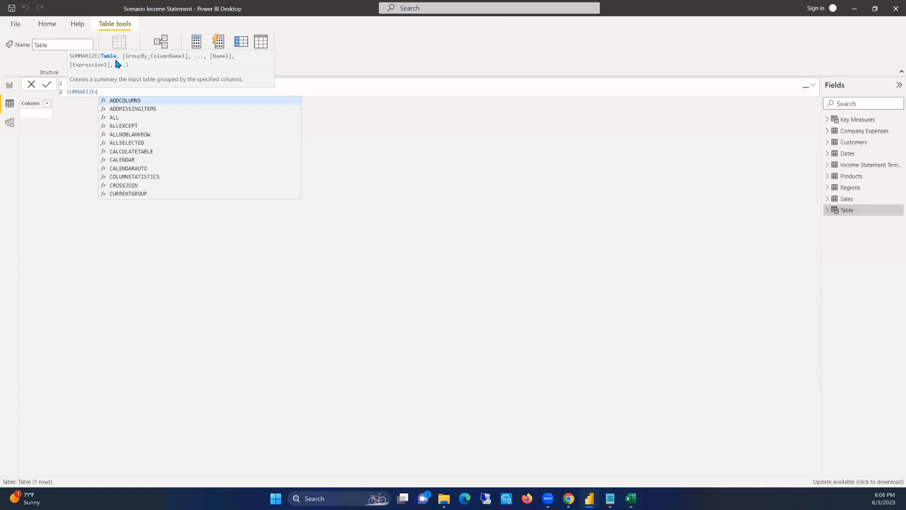
{"action": "type", "text": "sALES"}
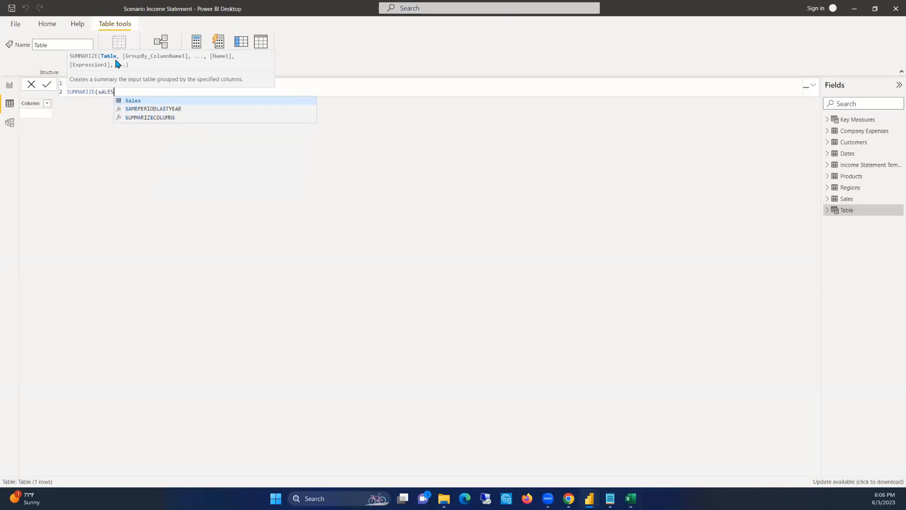
{"action": "key", "text": "BackSpace"}
{"action": "key", "text": "BackSpace"}
{"action": "key", "text": "BackSpace"}
{"action": "key", "text": "BackSpace"}
{"action": "key", "text": "BackSpace"}
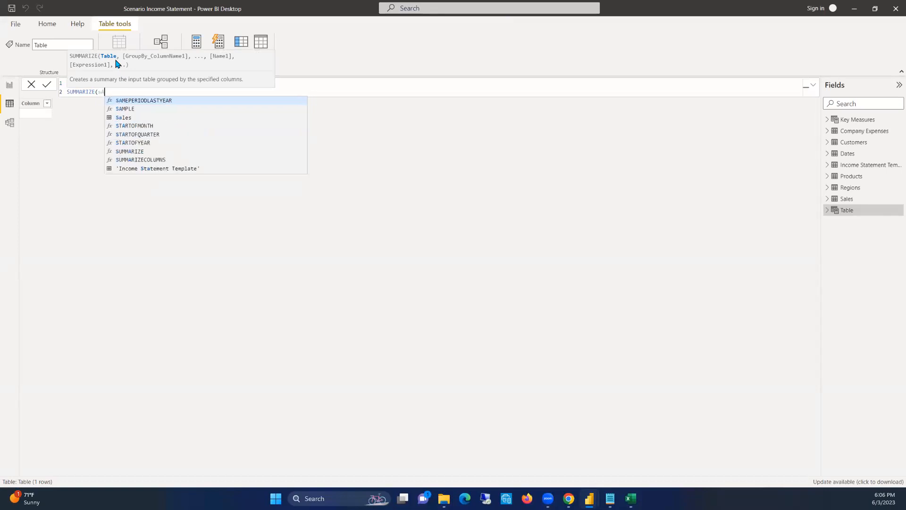
{"action": "type", "text": "Sales"}
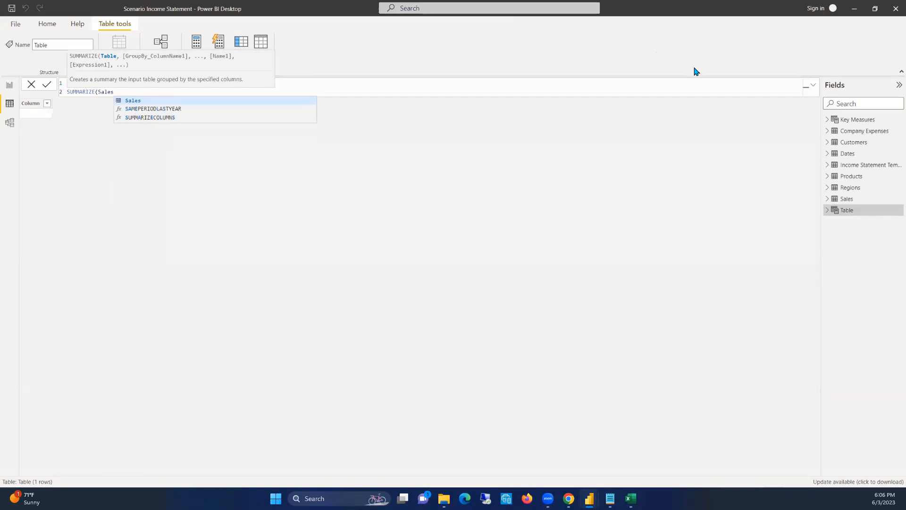
{"action": "key", "text": "Escape"}
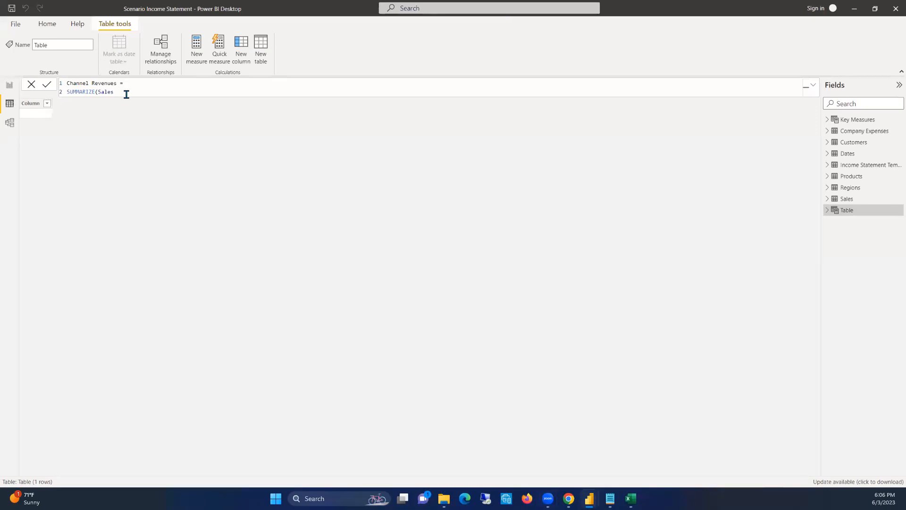
Add Sales[Channel] and Dates[Month & Year] as the group-by columns of the SUMMARIZE expression
{"action": "type", "text": ", "}
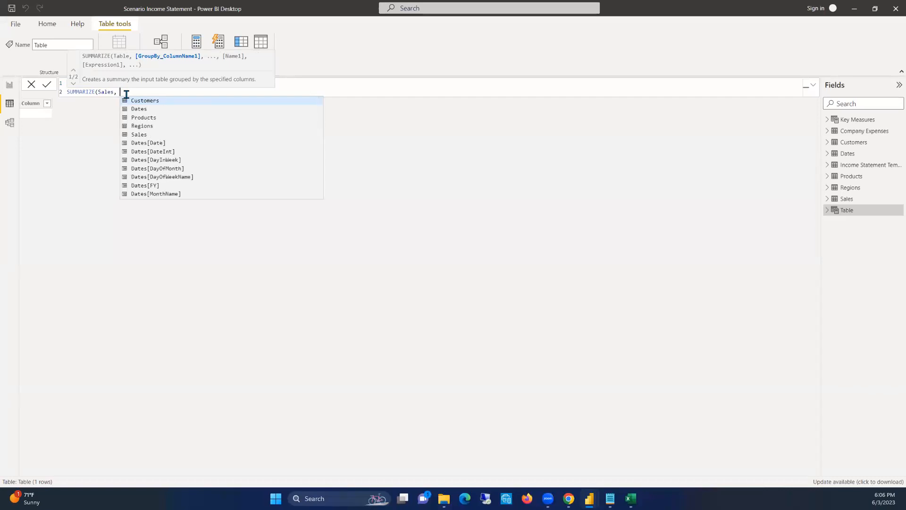
{"action": "type", "text": " Chan"}
{"action": "key", "text": "Tab"}
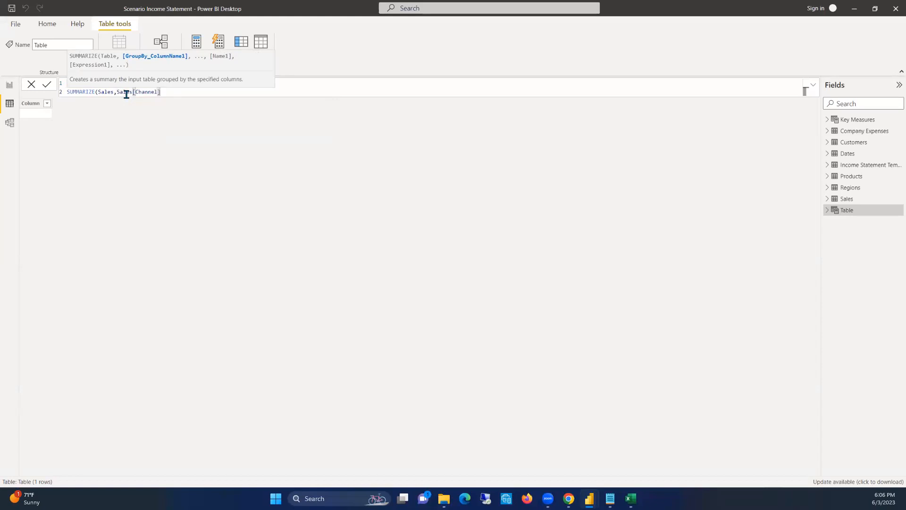
{"action": "type", "text": ","}
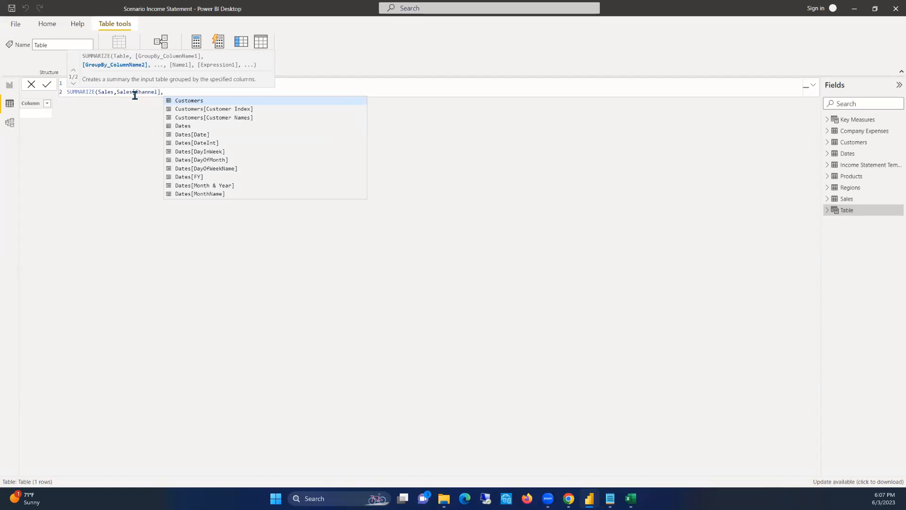
{"action": "type", "text": "Mont"}
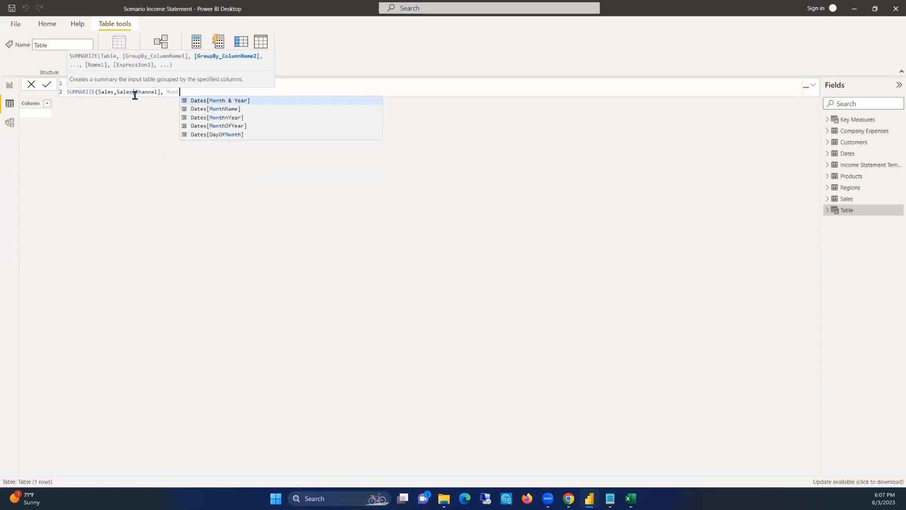
{"action": "key", "text": "Tab"}
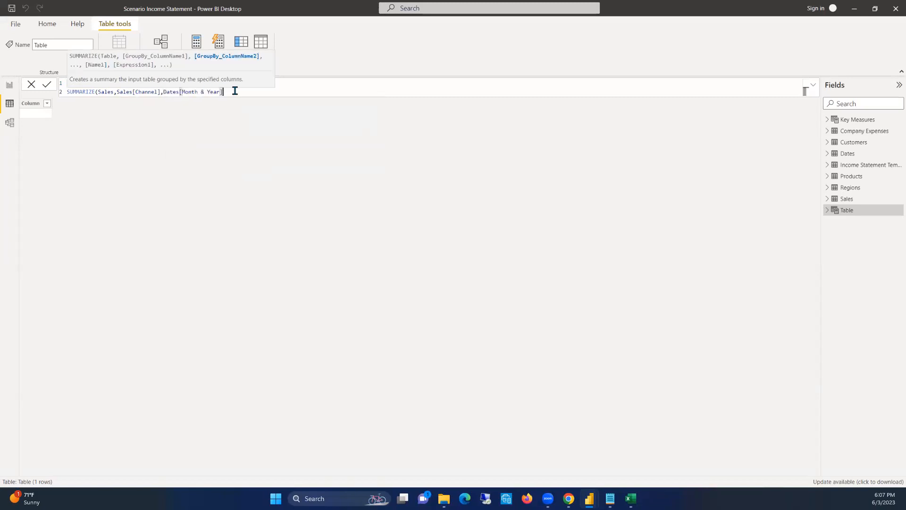
Clear the whole Channel Revenues formula and abandon the unfinished calculated table
{"action": "left_click", "coordinate": [164, 91]}
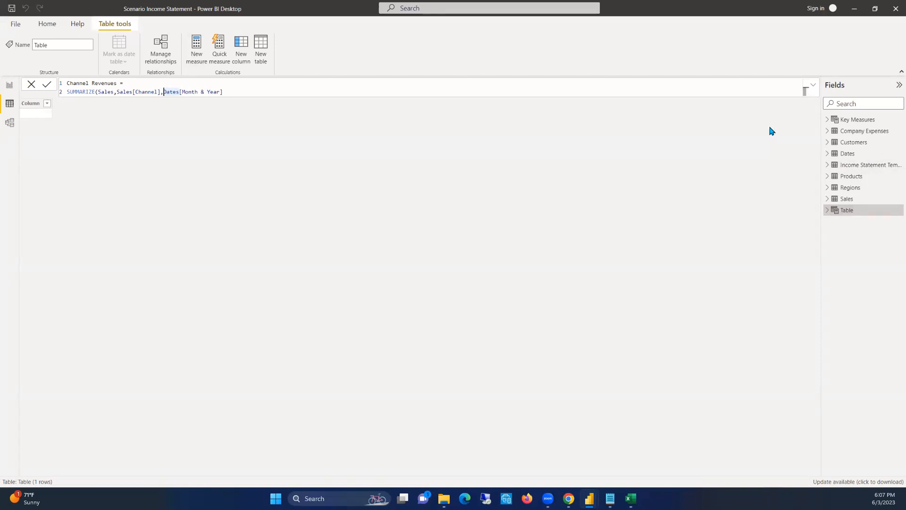
{"action": "left_click", "coordinate": [234, 90]}
{"action": "key", "text": "ctrl+a"}
{"action": "key", "text": "ctrl+c"}
{"action": "key", "text": "BackSpace"}
{"action": "key", "text": "Escape"}
Examine the dates in the Months column of the Company Expenses table
{"action": "left_click", "coordinate": [858, 132]}
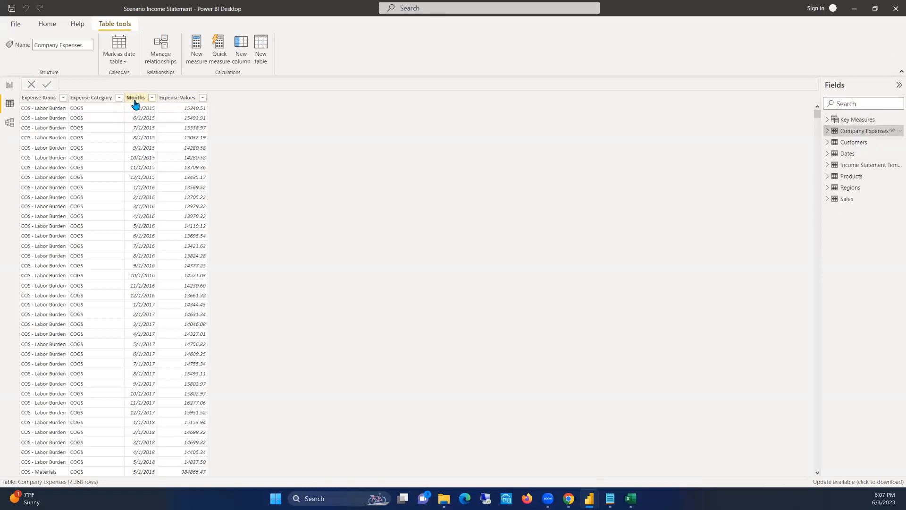
{"action": "scroll", "coordinate": [133, 177], "scroll_direction": "down", "scroll_amount": 7}
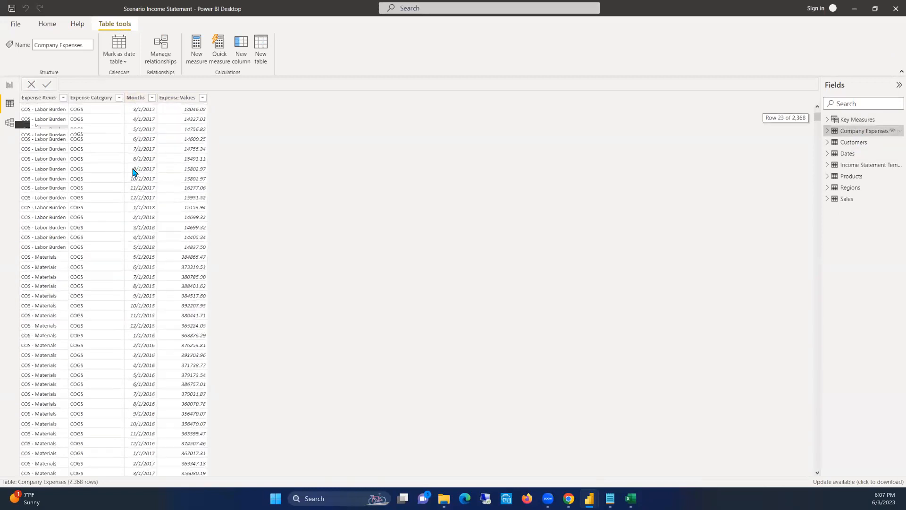
{"action": "scroll", "coordinate": [134, 174], "scroll_direction": "up", "scroll_amount": 7}
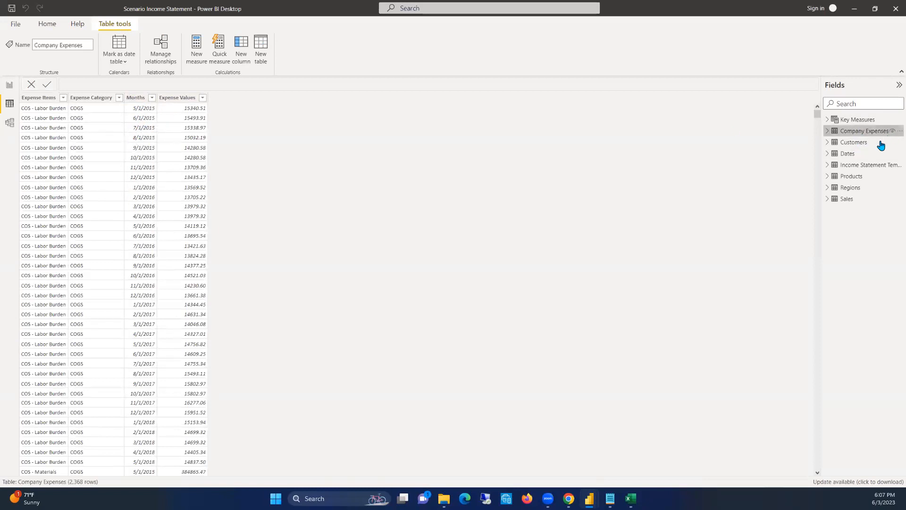
Create a new calculated table from the copied Channel Revenues expression, SUMMARIZE(Sales, Sales[Channel], Dates[Month & Year]
{"action": "left_click", "coordinate": [848, 199]}
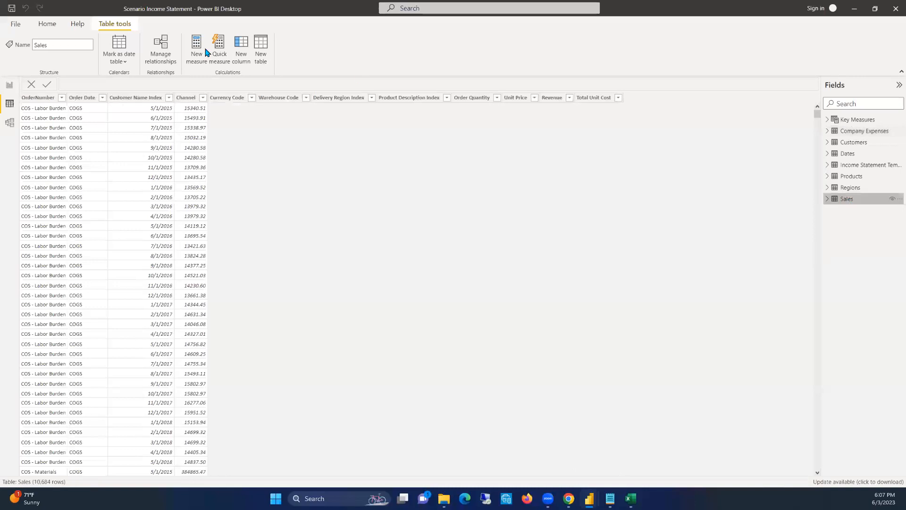
{"action": "left_click", "coordinate": [261, 50]}
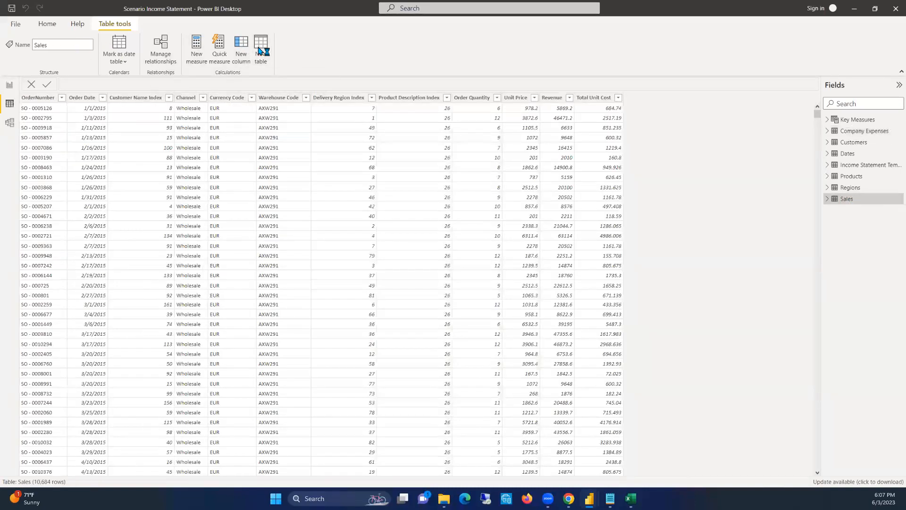
{"action": "key", "text": "ctrl+v"}
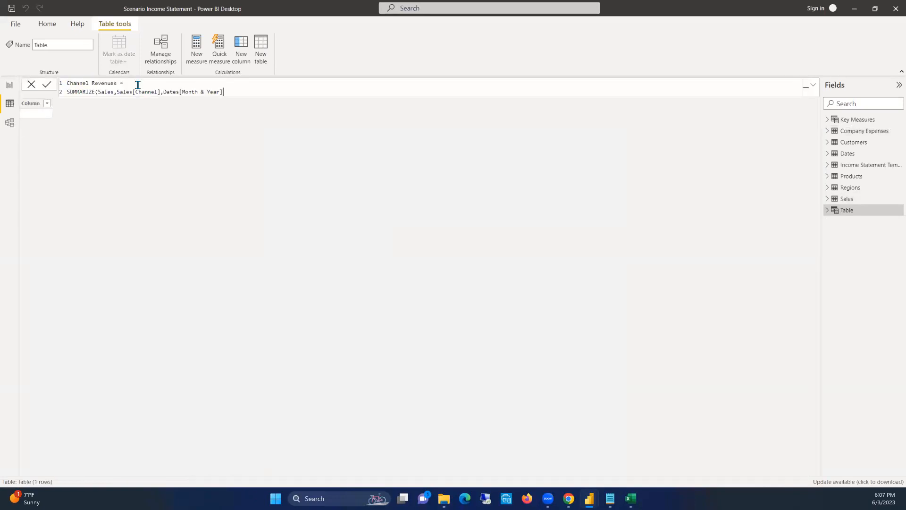
{"action": "left_click", "coordinate": [246, 90]}
{"action": "left_click", "coordinate": [111, 91]}
{"action": "left_click_drag", "start_coordinate": [160, 92], "coordinate": [117, 92]}
{"action": "left_click_drag", "start_coordinate": [223, 92], "coordinate": [164, 92]}
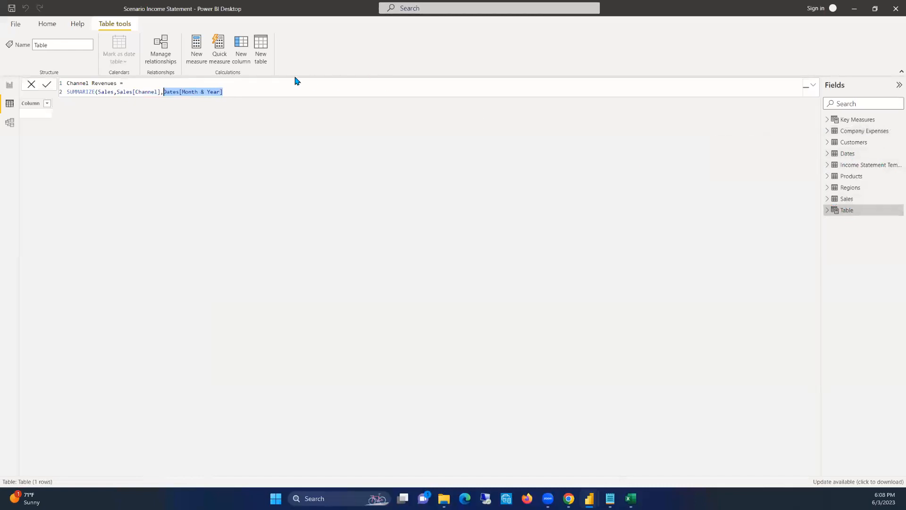
{"action": "left_click", "coordinate": [241, 92]}
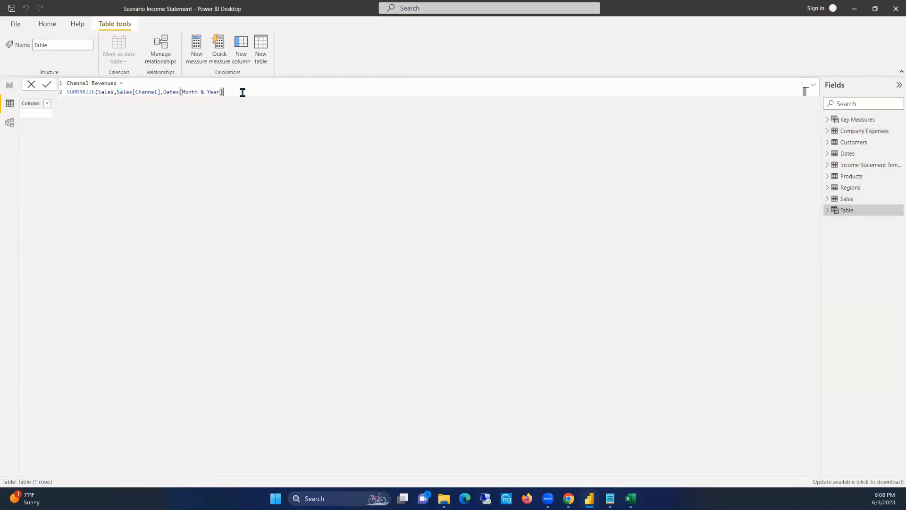
Add a "Category" column with the constant text "Revenue" on a new line of the SUMMARIZE expression
{"action": "type", "text": ",Customers"}
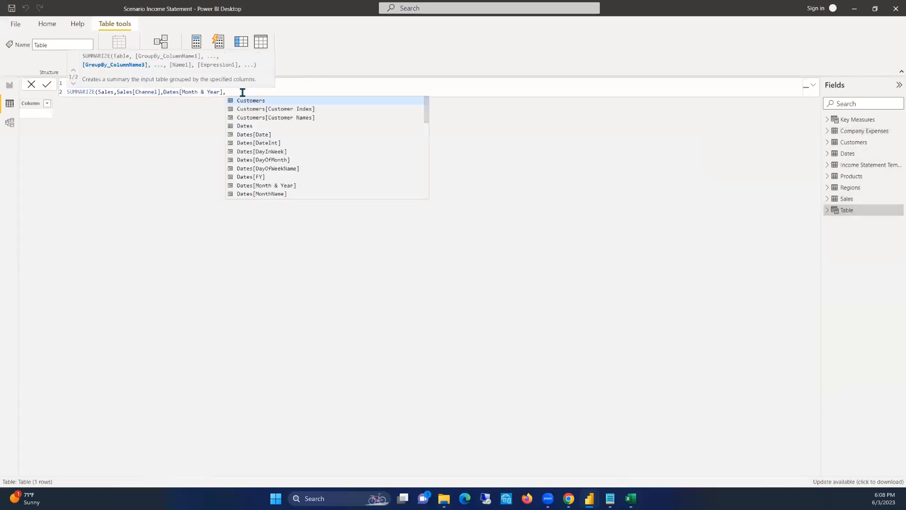
{"action": "key", "text": "BackSpace"}
{"action": "key", "text": "BackSpace"}
{"action": "key", "text": "BackSpace"}
{"action": "key", "text": "BackSpace"}
{"action": "key", "text": "BackSpace"}
{"action": "key", "text": "BackSpace"}
{"action": "key", "text": "BackSpace"}
{"action": "key", "text": "BackSpace"}
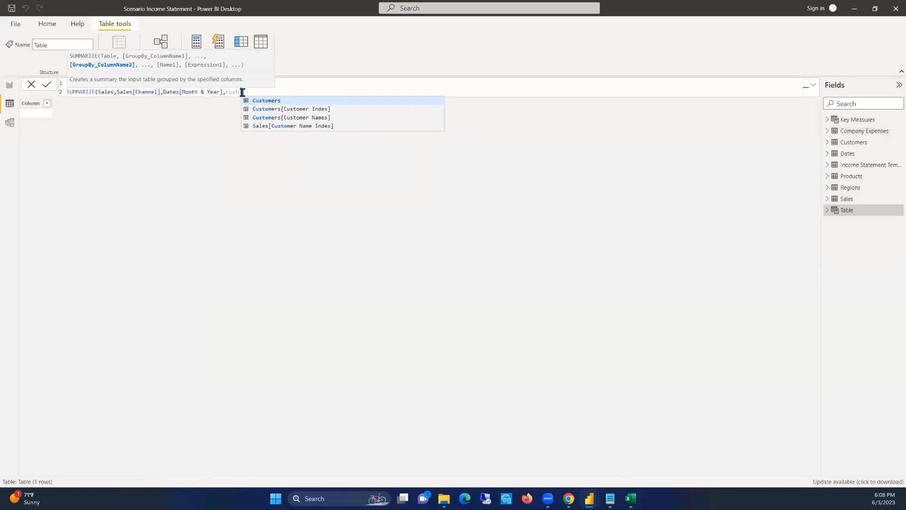
{"action": "key", "text": "BackSpace"}
{"action": "key", "text": "shift+Return"}
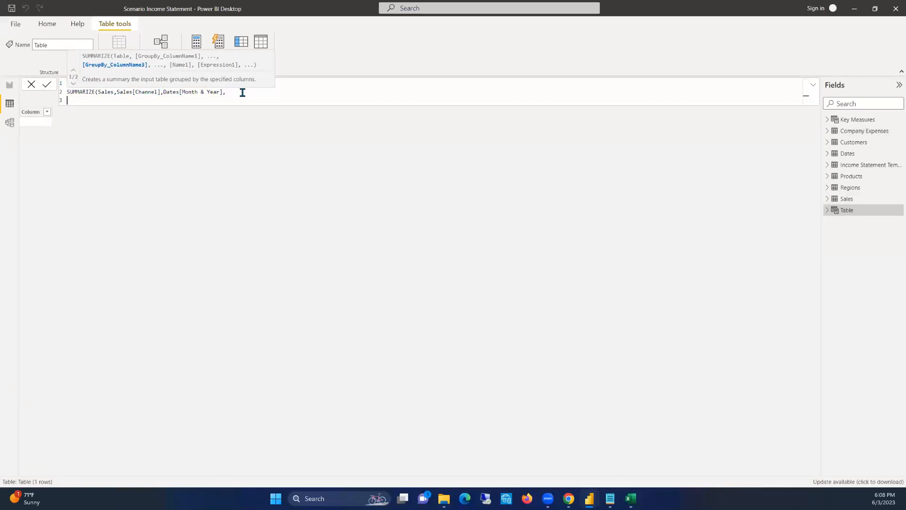
{"action": "type", "text": "\"Category"}
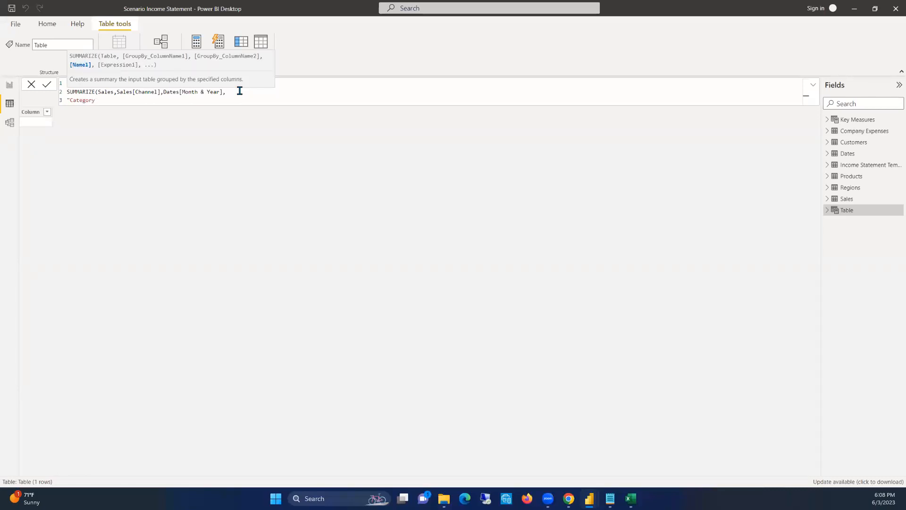
{"action": "type", "text": "\", \"Revenue"}
{"action": "type", "text": "\","}
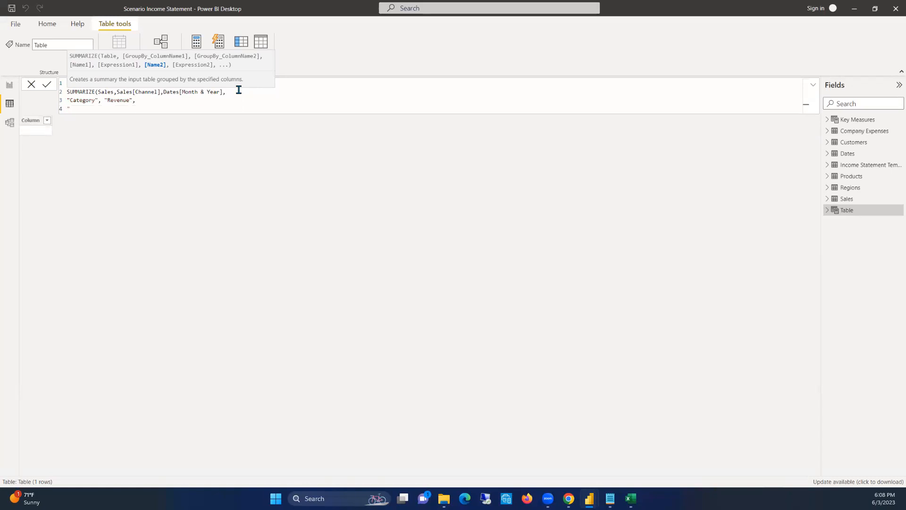
Add a "First Date" column to the SUMMARIZE expression, calculated as MIN(Dates[Date])
{"action": "type", "text": "st Date\", MIN"}
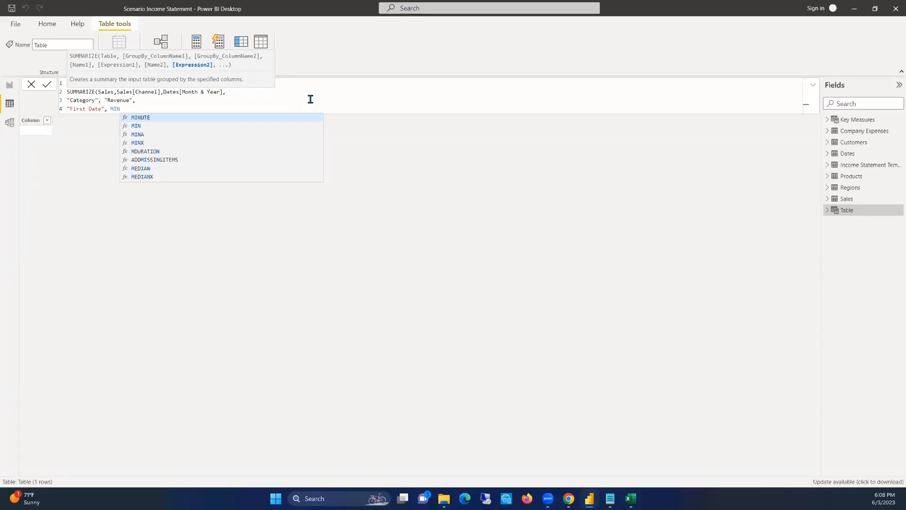
{"action": "type", "text": "("}
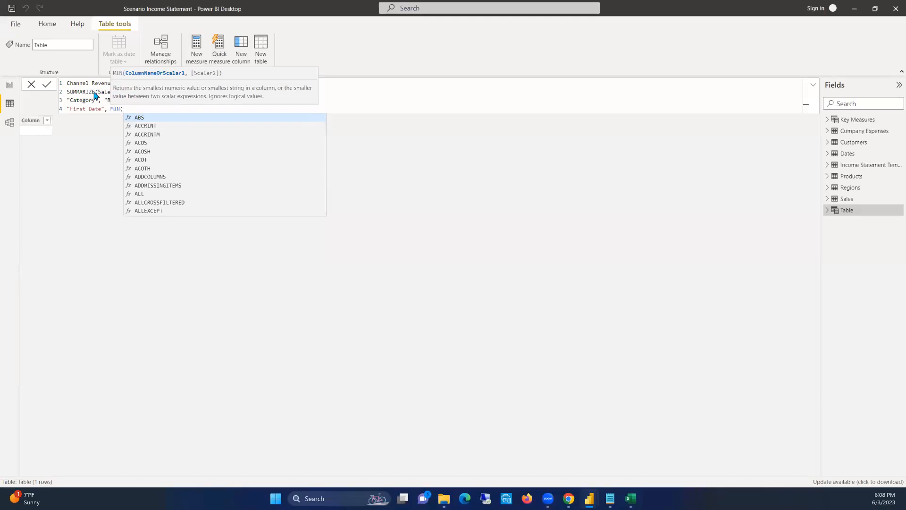
{"action": "type", "text": "Date"}
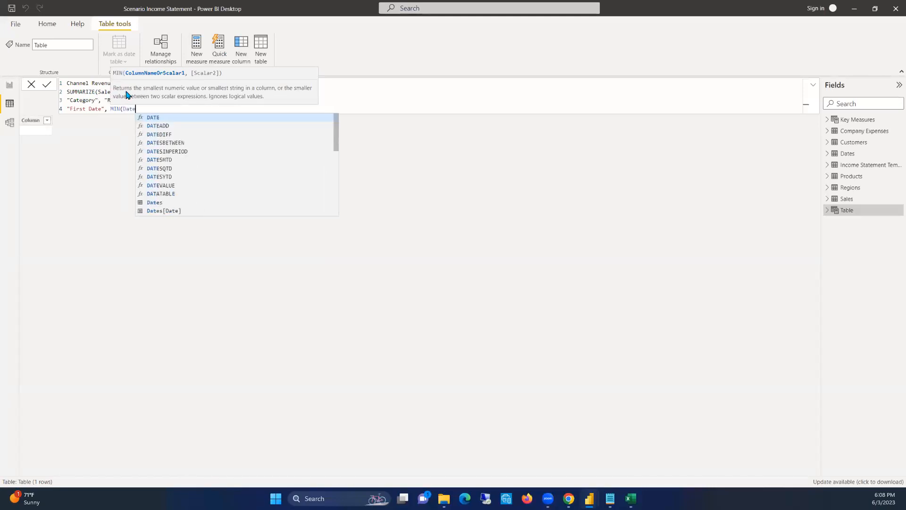
{"action": "key", "text": "Down"}
{"action": "key", "text": "Down"}
{"action": "key", "text": "Down"}
{"action": "key", "text": "Down"}
{"action": "key", "text": "Down"}
{"action": "key", "text": "Down"}
{"action": "key", "text": "Down"}
{"action": "key", "text": "Down"}
{"action": "key", "text": "Down"}
{"action": "key", "text": "Down"}
{"action": "key", "text": "Down"}
{"action": "key", "text": "Tab"}
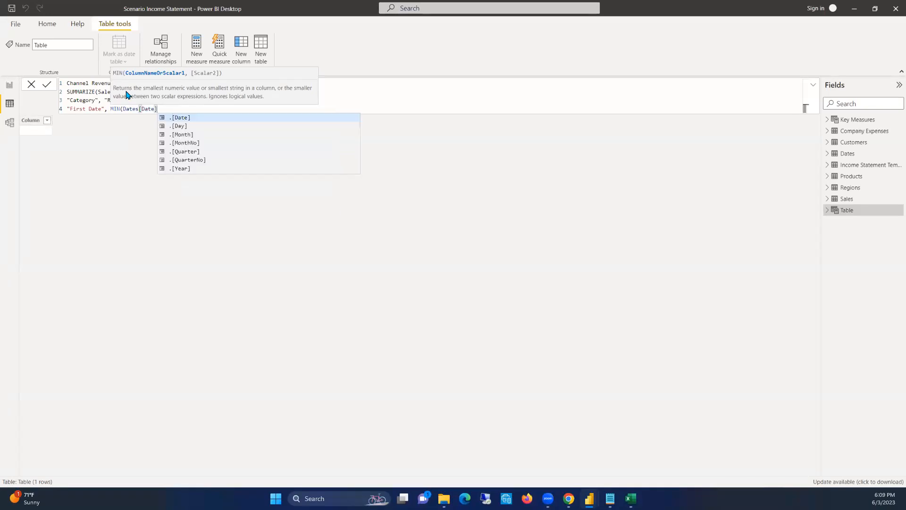
{"action": "type", "text": ")"}
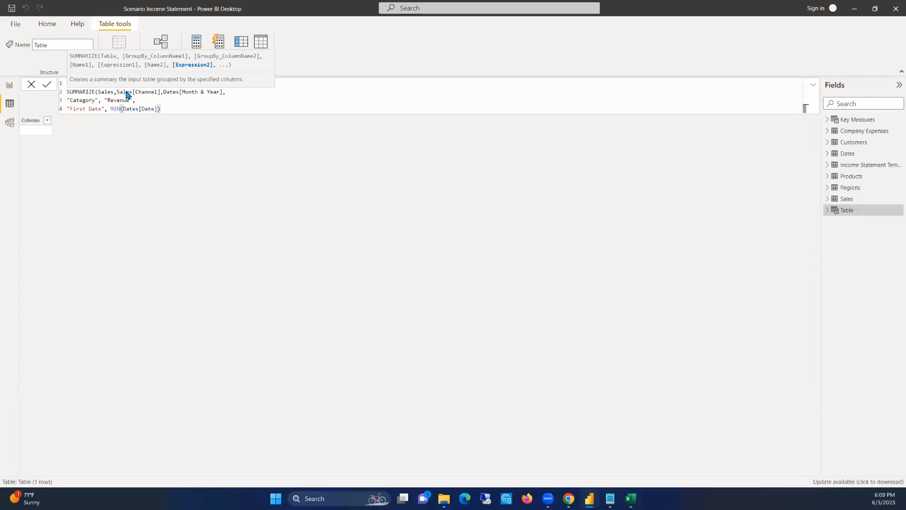
{"action": "type", "text": ","}
Add a "Sales Value" column using the [Total Sales] measure, close the SUMMARIZE expression and commit the Channel Revenues table
{"action": "key", "text": "shift+Return"}
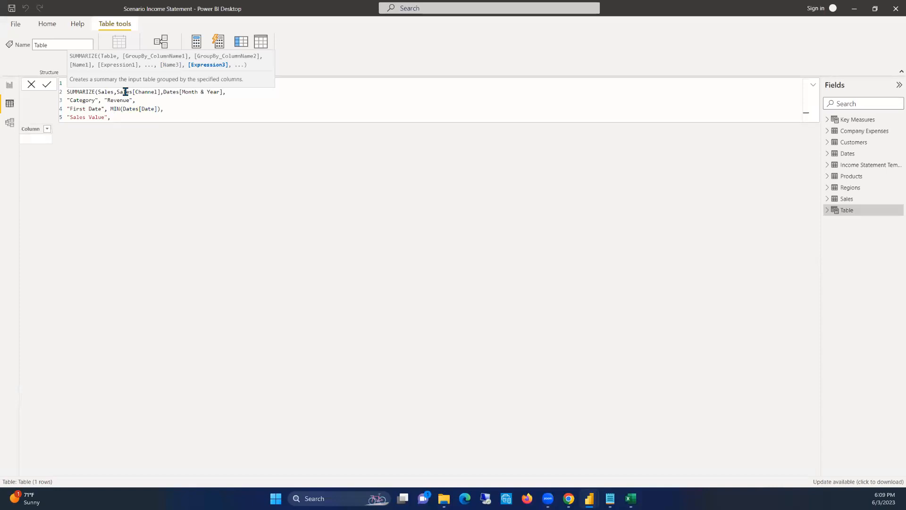
{"action": "type", "text": "[Tota"}
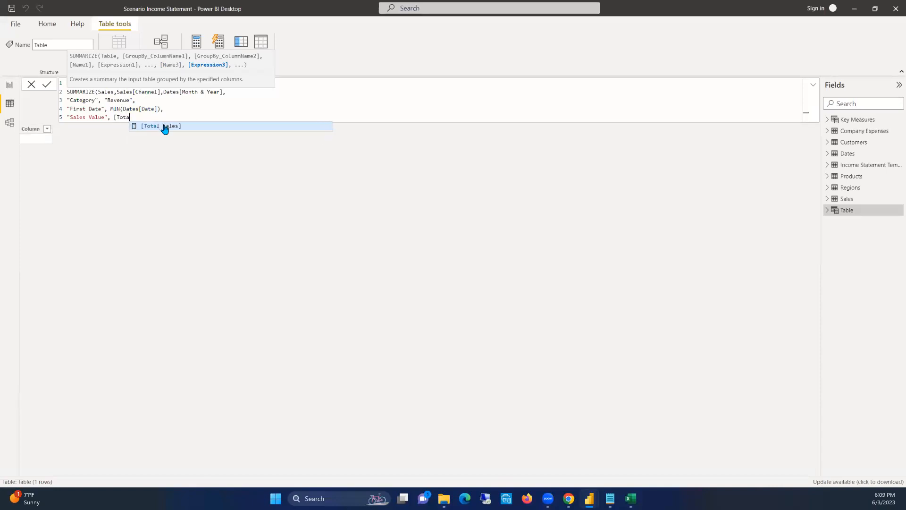
{"action": "left_click", "coordinate": [165, 126]}
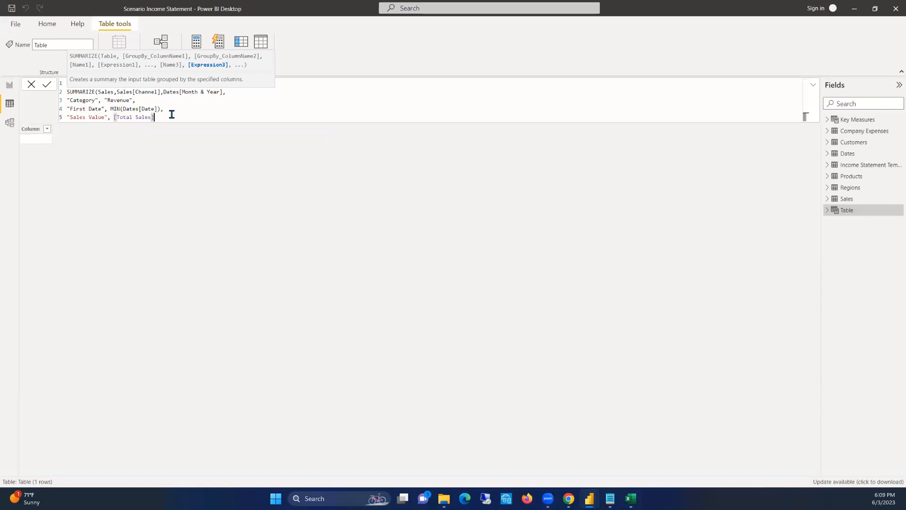
{"action": "type", "text": ")"}
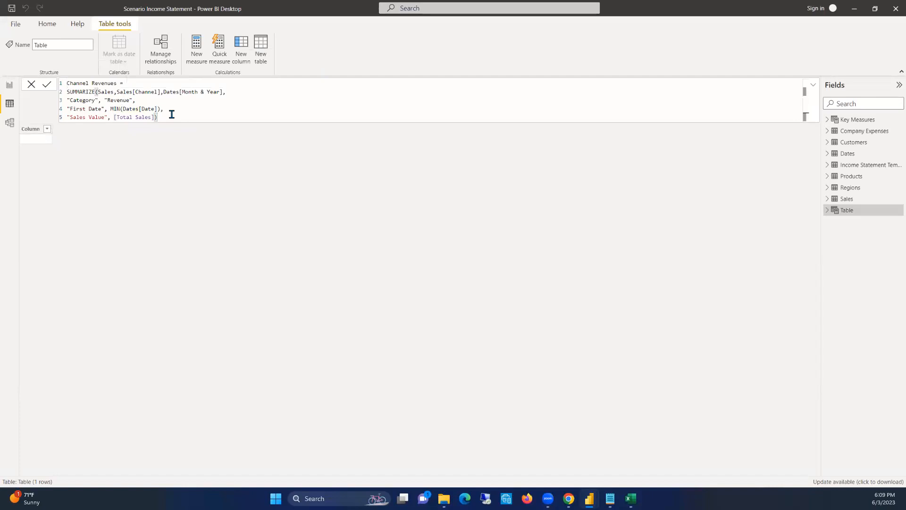
{"action": "key", "text": "Return"}
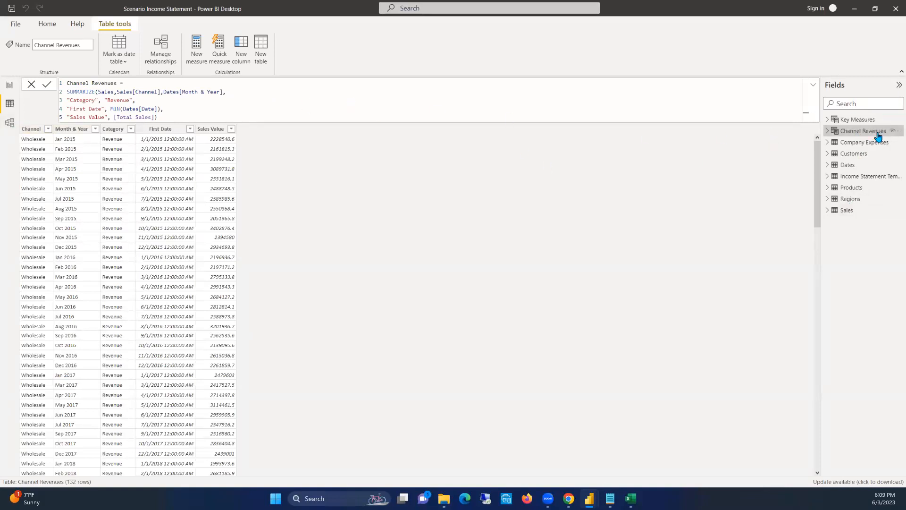
Compare the structure of Channel Revenues with the Sales and Company Expenses tables, especially the Category and Expense Category columns
{"action": "left_click", "coordinate": [860, 145]}
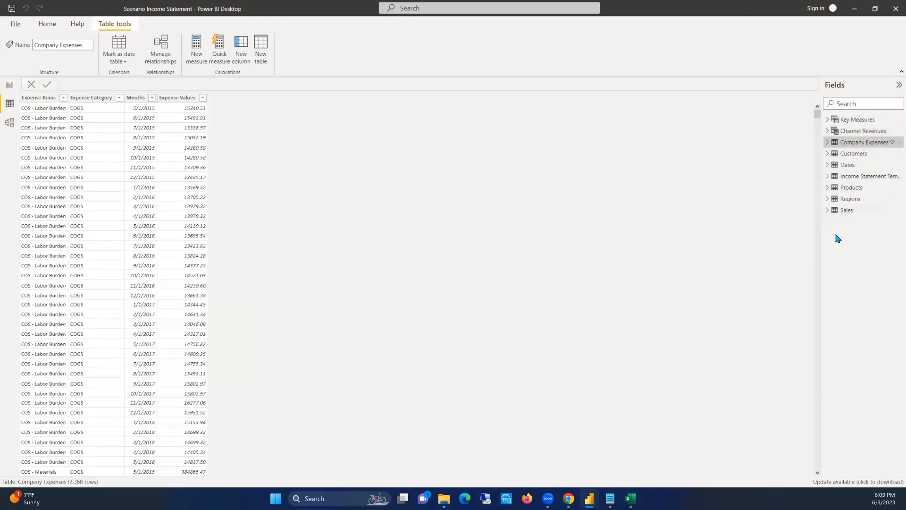
{"action": "left_click", "coordinate": [853, 212]}
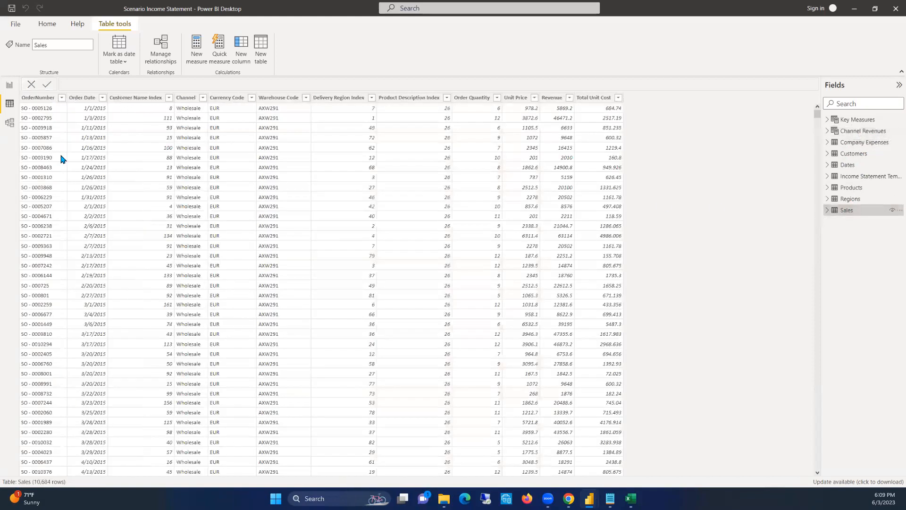
{"action": "left_click", "coordinate": [863, 131]}
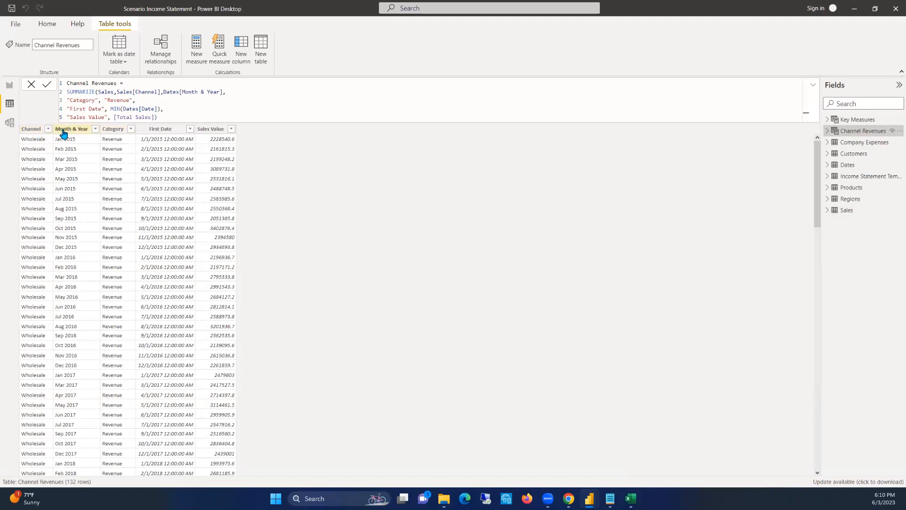
{"action": "left_click", "coordinate": [113, 130]}
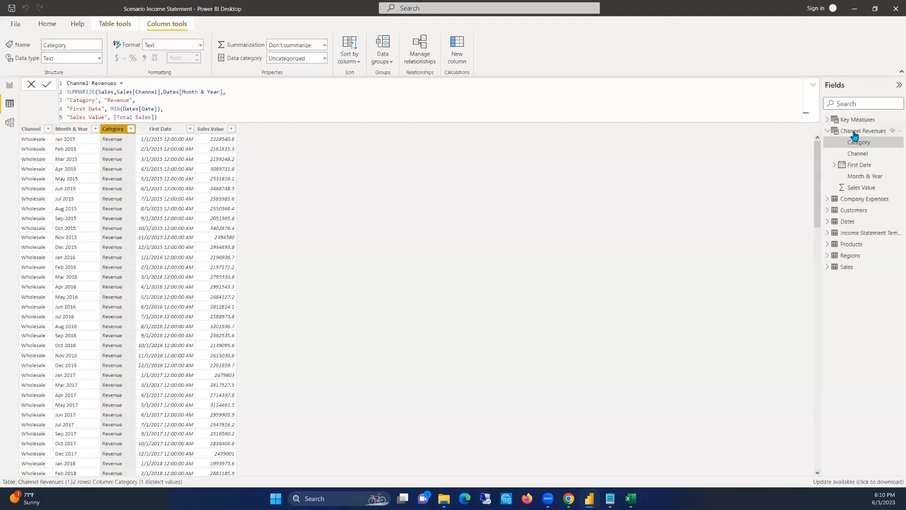
{"action": "left_click", "coordinate": [864, 198]}
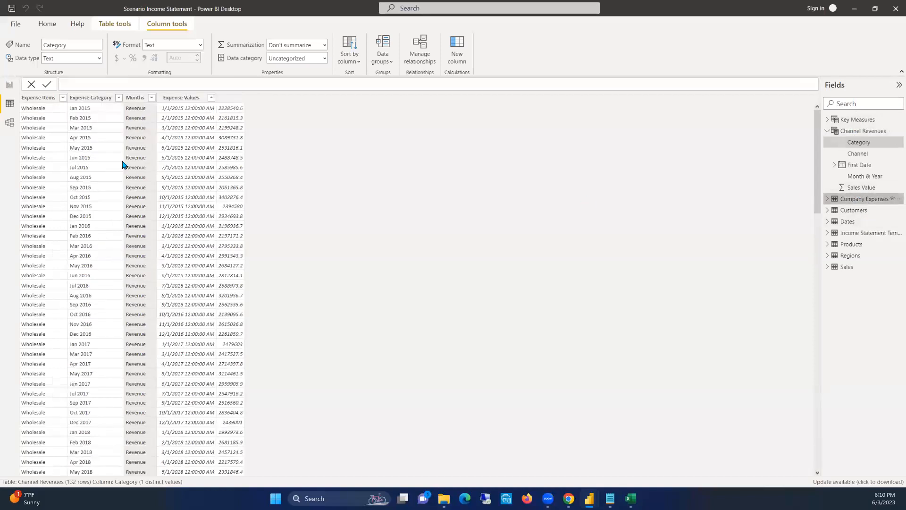
{"action": "left_click", "coordinate": [94, 100]}
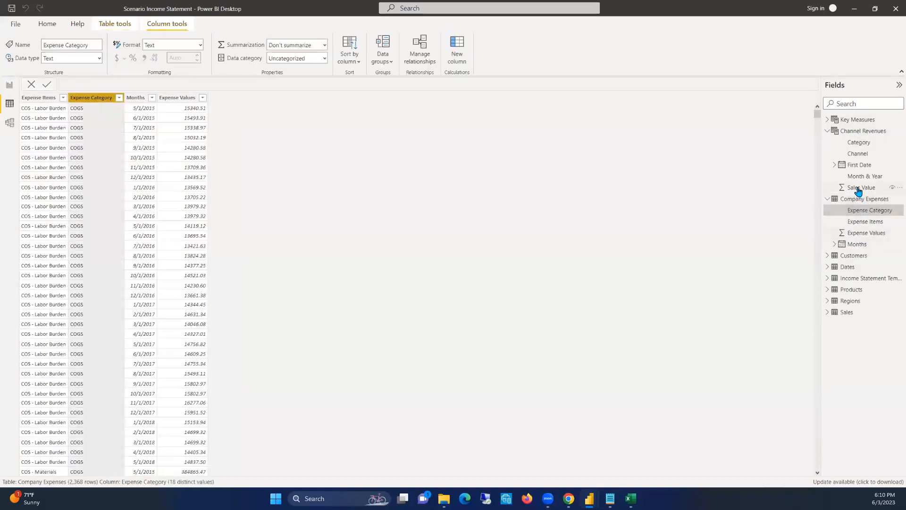
{"action": "left_click", "coordinate": [856, 131]}
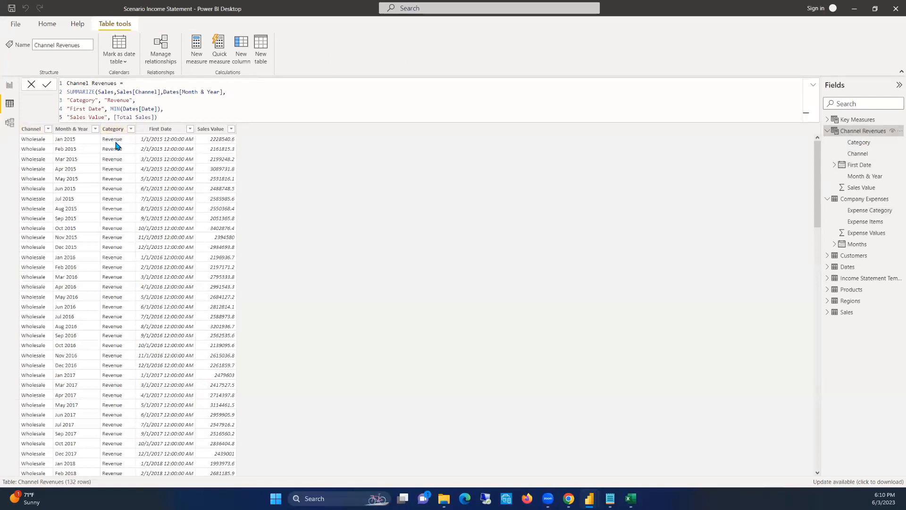
Review the rows of Channel Revenues and its Channel, Category, First Date and Sales Value columns
{"action": "scroll", "coordinate": [120, 186], "scroll_direction": "down", "scroll_amount": 4}
{"action": "scroll", "coordinate": [121, 183], "scroll_direction": "down", "scroll_amount": 15}
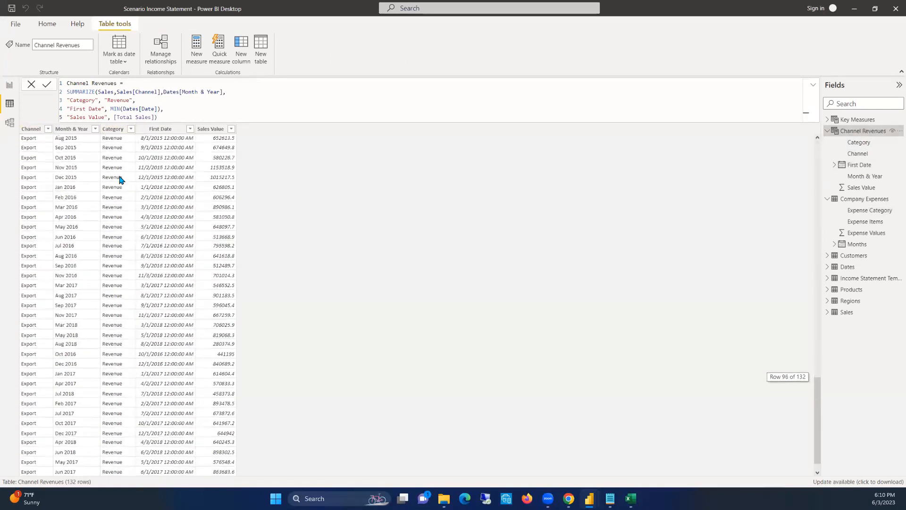
{"action": "scroll", "coordinate": [121, 180], "scroll_direction": "up", "scroll_amount": 20}
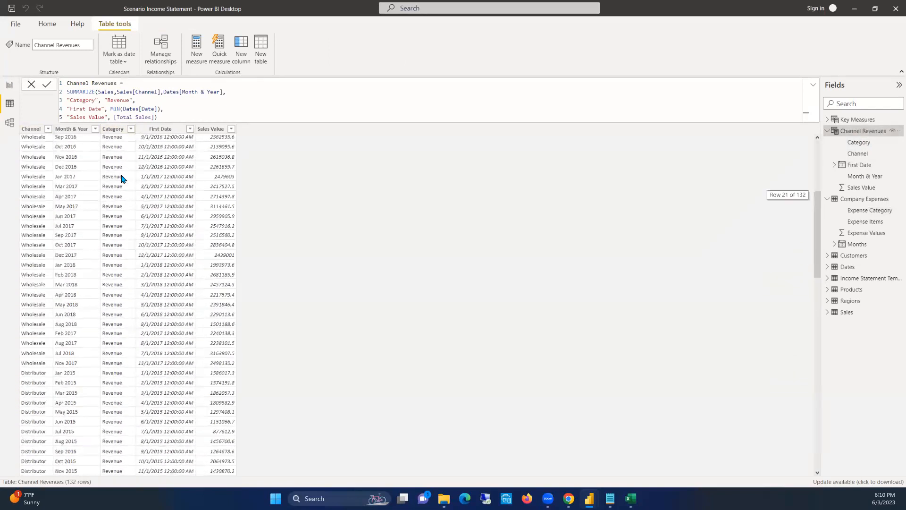
{"action": "left_click", "coordinate": [31, 129]}
{"action": "left_click", "coordinate": [113, 129]}
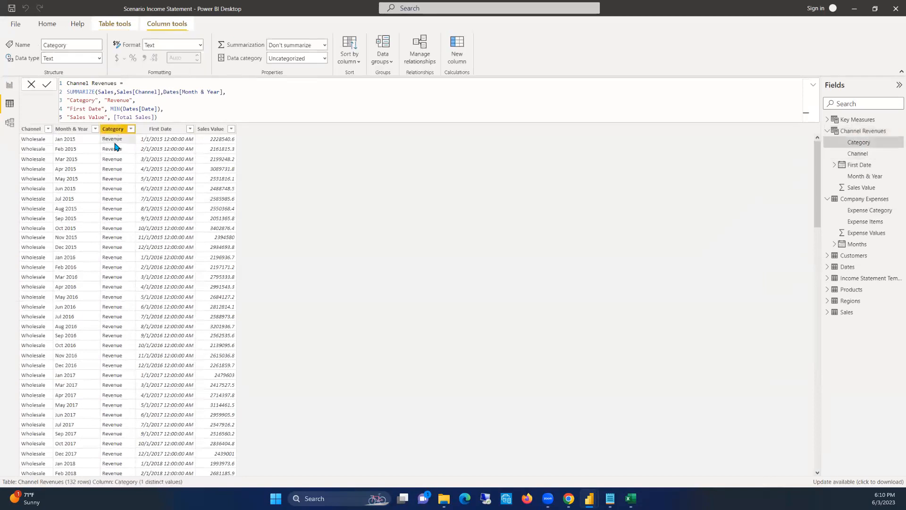
{"action": "left_click", "coordinate": [34, 139]}
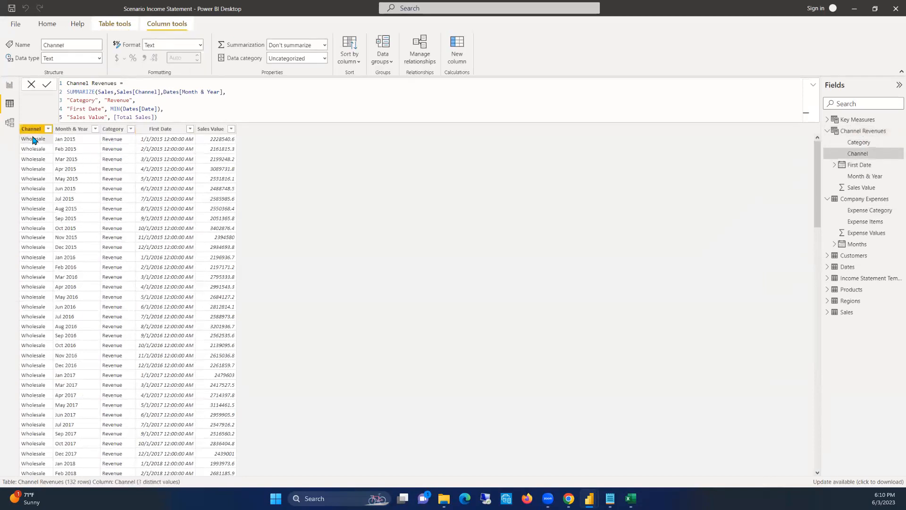
{"action": "left_click", "coordinate": [174, 140]}
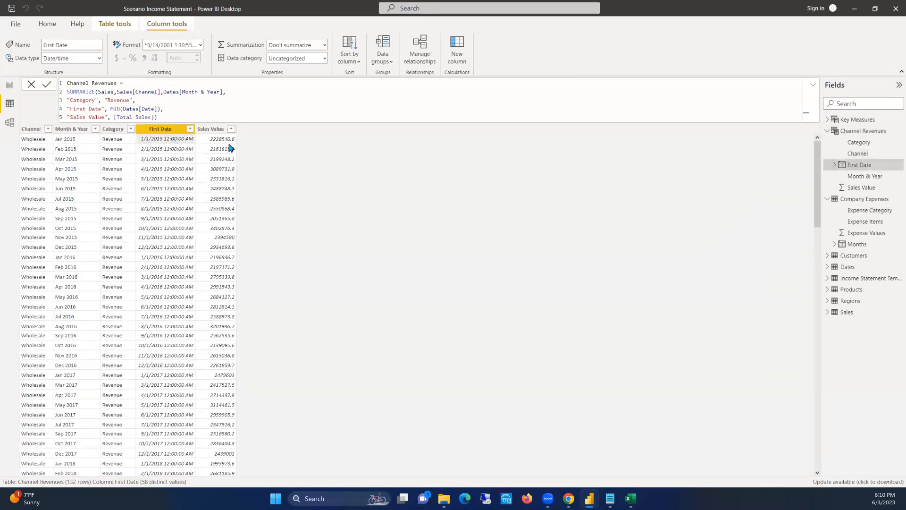
{"action": "left_click", "coordinate": [227, 140]}
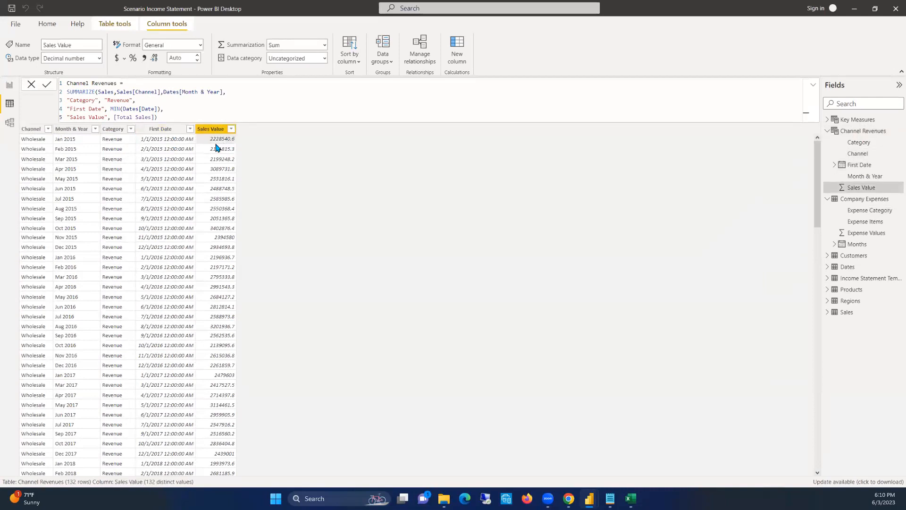
{"action": "left_click", "coordinate": [155, 143]}
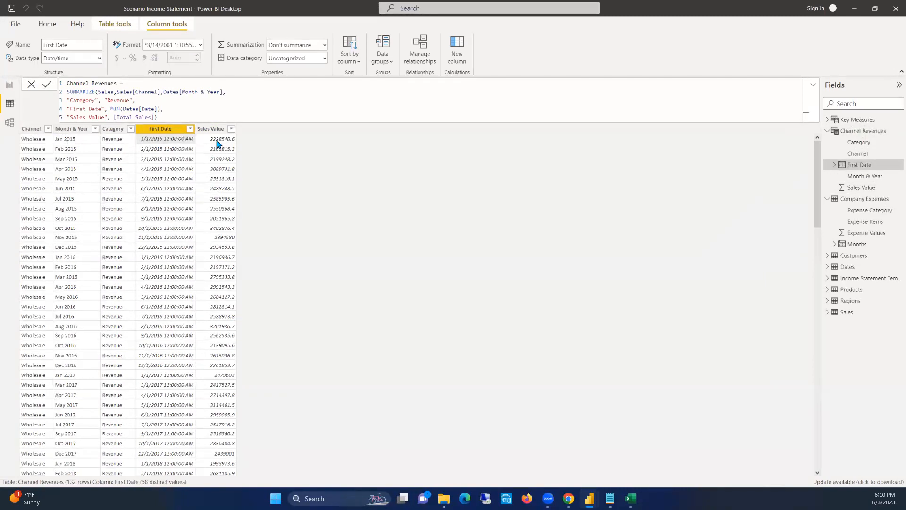
{"action": "left_click", "coordinate": [32, 137]}
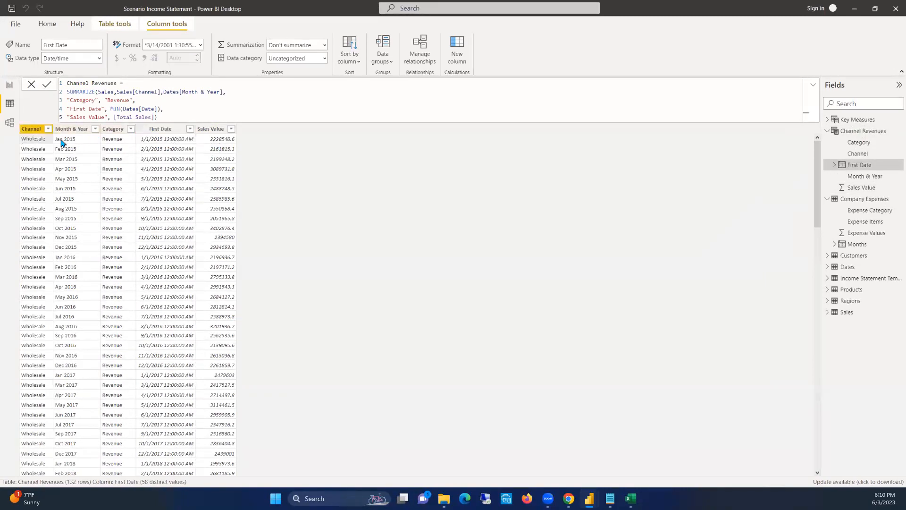
{"action": "left_click", "coordinate": [206, 146]}
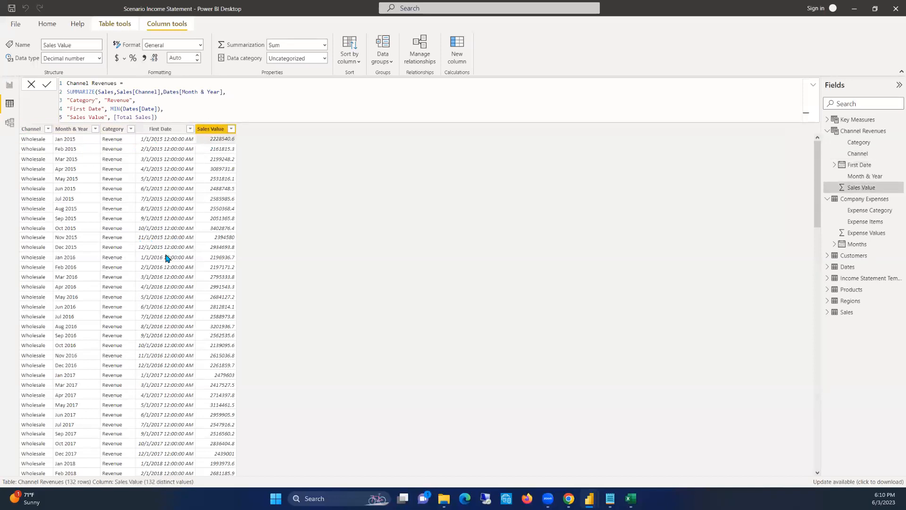
{"action": "scroll", "coordinate": [166, 258], "scroll_direction": "down", "scroll_amount": 5}
{"action": "scroll", "coordinate": [167, 257], "scroll_direction": "up", "scroll_amount": 5}
Set the First Date column of Channel Revenues to the Date data type with the Short Date format (*3/14/2001)
{"action": "left_click", "coordinate": [158, 132]}
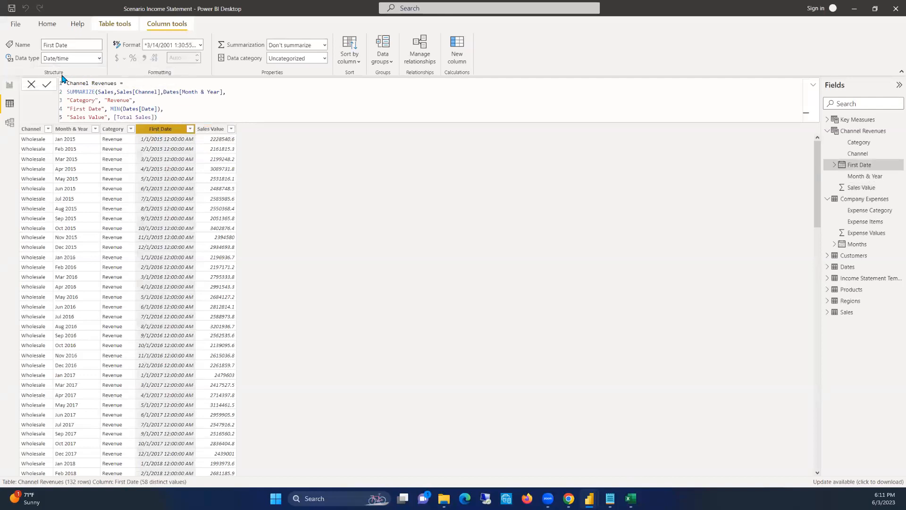
{"action": "left_click", "coordinate": [100, 59]}
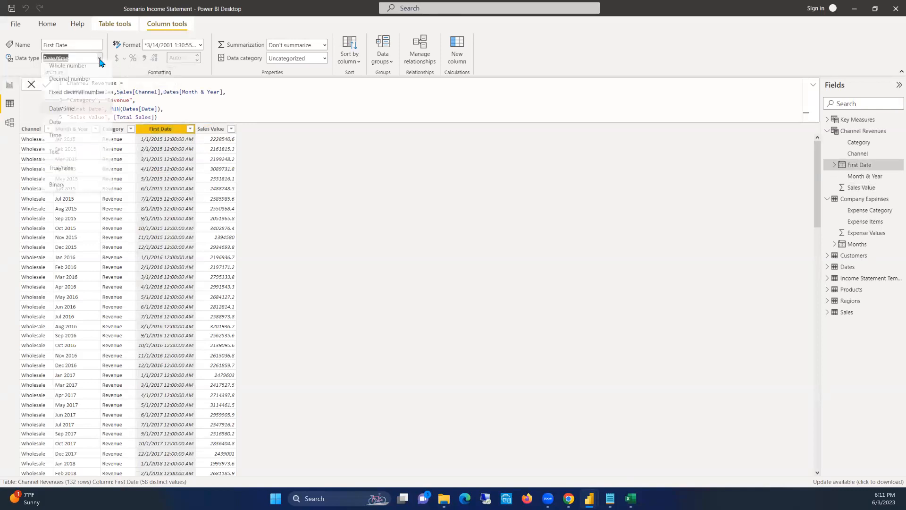
{"action": "left_click", "coordinate": [57, 128]}
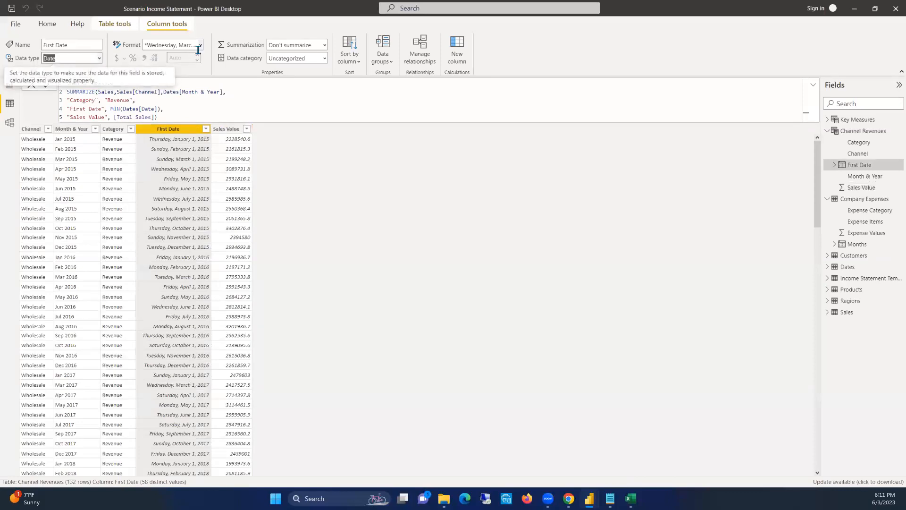
{"action": "left_click", "coordinate": [200, 46]}
{"action": "left_click", "coordinate": [180, 69]}
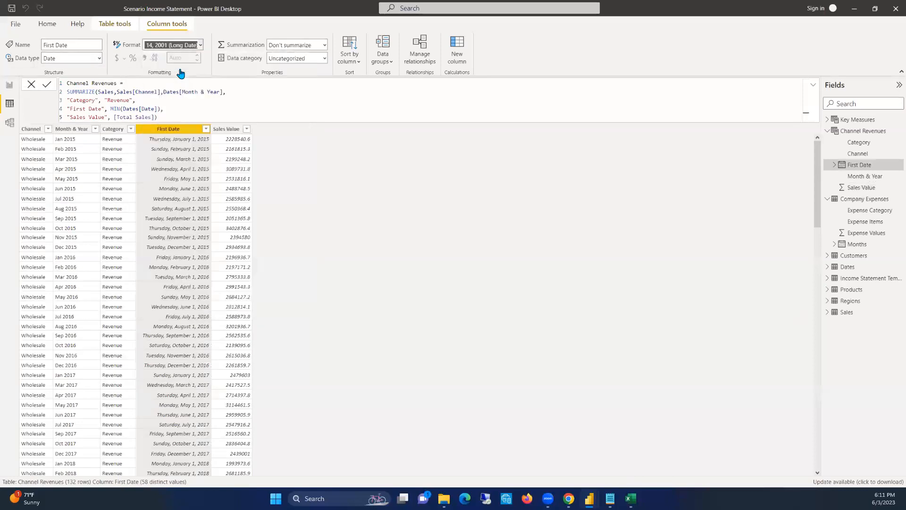
{"action": "key", "text": "Down"}
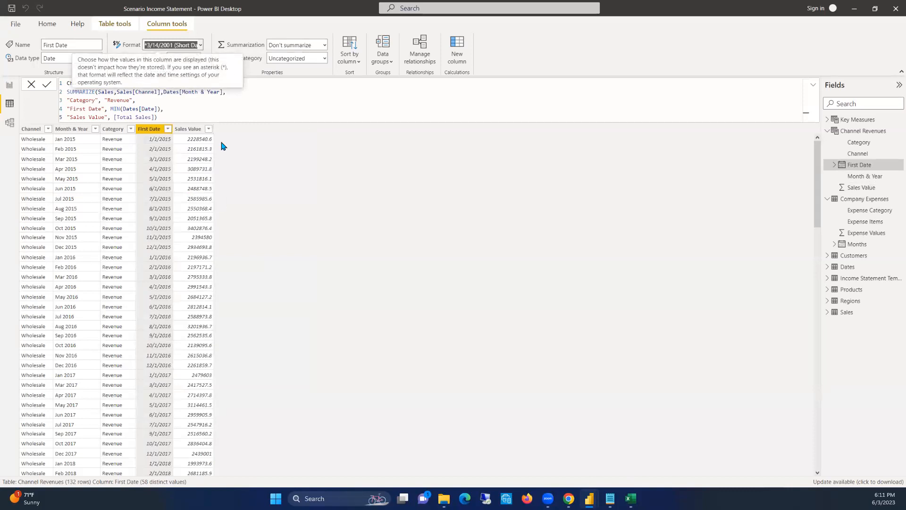
Format the Sales Value column of Channel Revenues as Currency General with 2 decimal places
{"action": "left_click", "coordinate": [187, 129]}
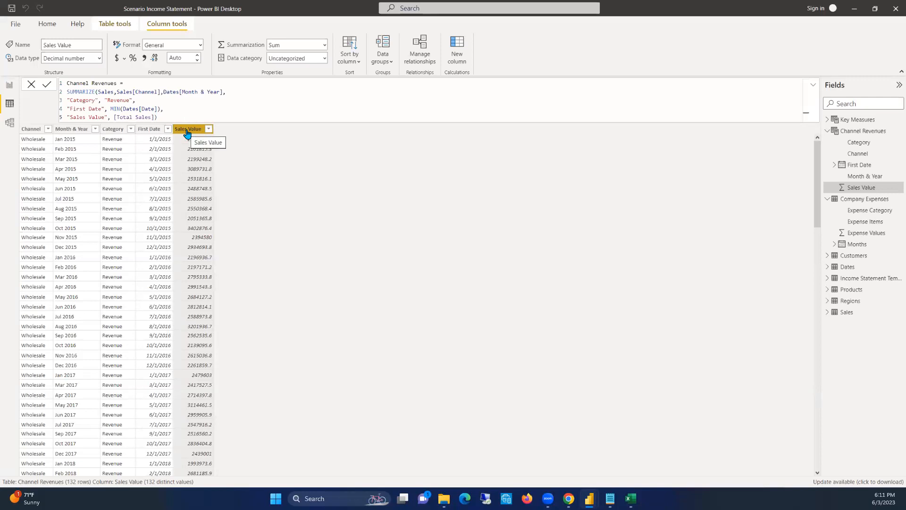
{"action": "left_click", "coordinate": [124, 59]}
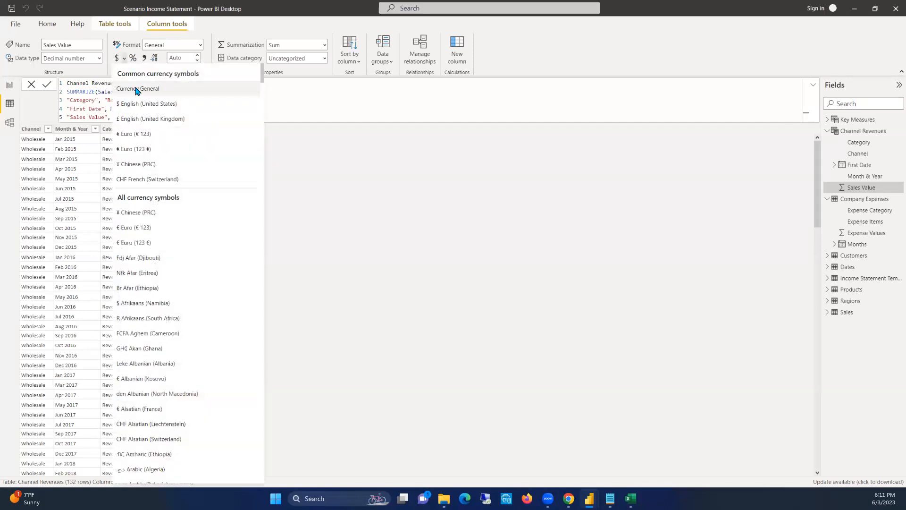
{"action": "left_click", "coordinate": [136, 90]}
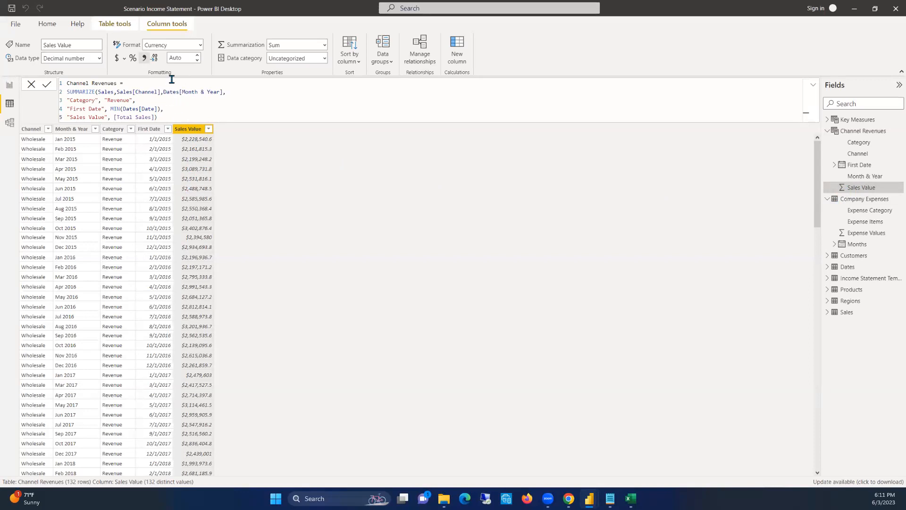
{"action": "left_click", "coordinate": [178, 58]}
{"action": "type", "text": "2"}
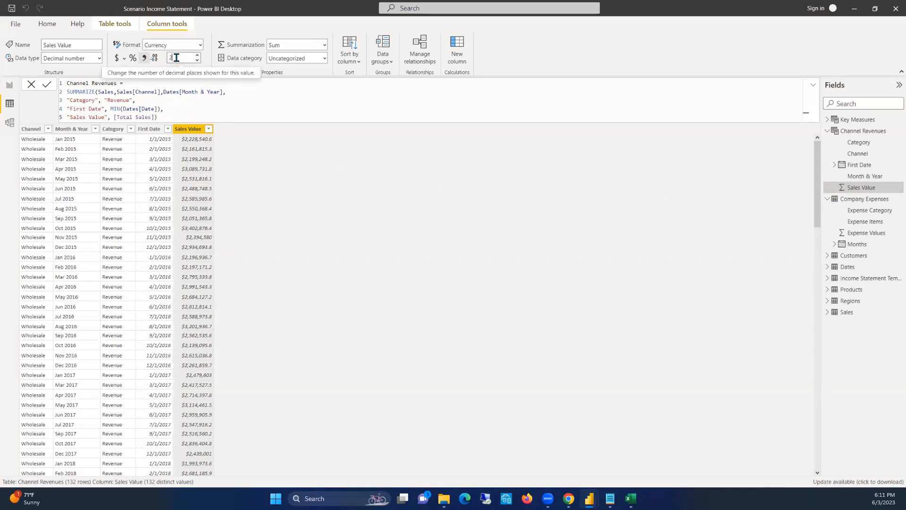
{"action": "key", "text": "BackSpace"}
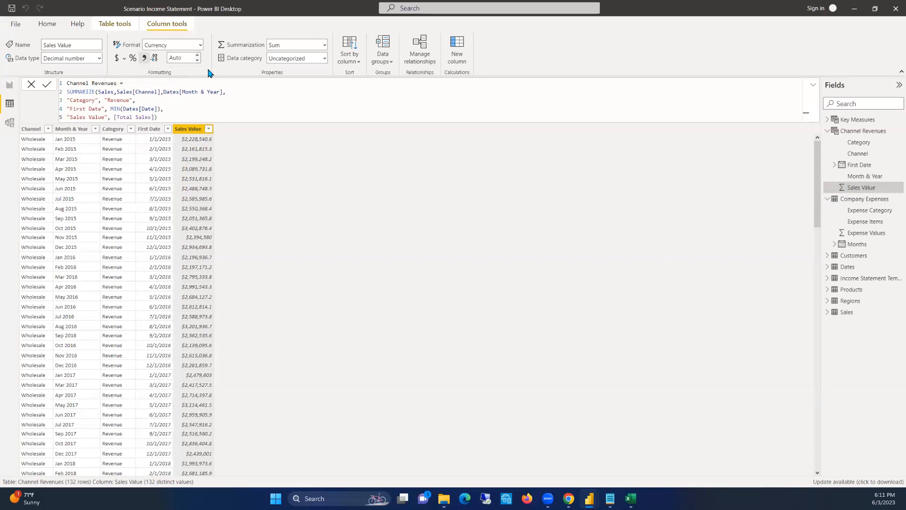
{"action": "type", "text": "2"}
{"action": "key", "text": "Return"}
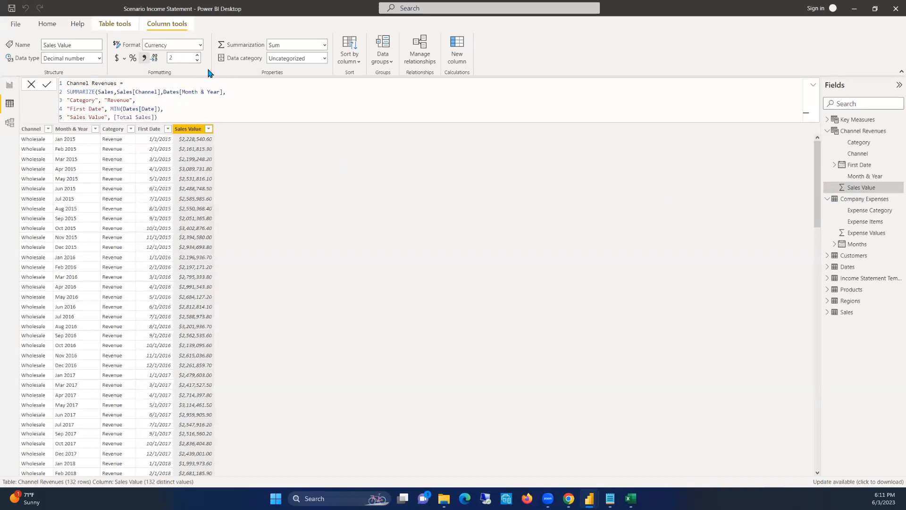
{"action": "left_click", "coordinate": [185, 56]}
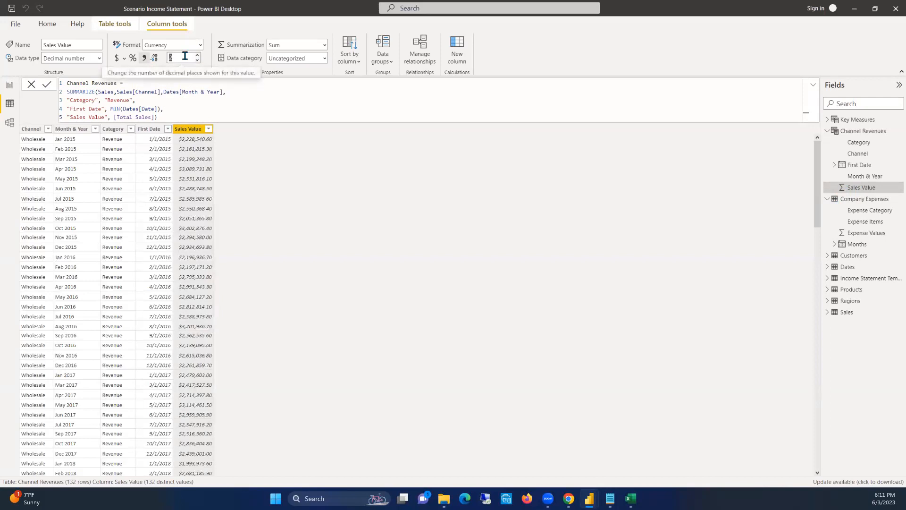
{"action": "key", "text": "BackSpace"}
{"action": "left_click", "coordinate": [216, 67]}
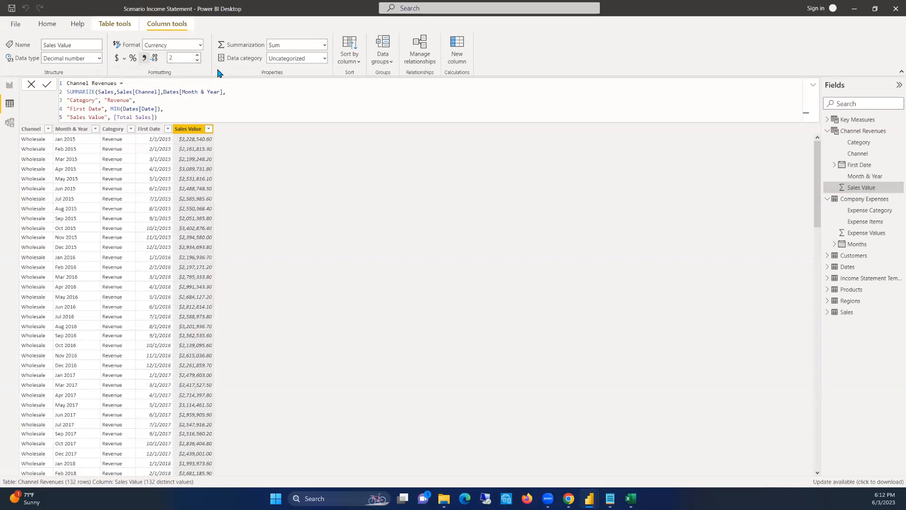
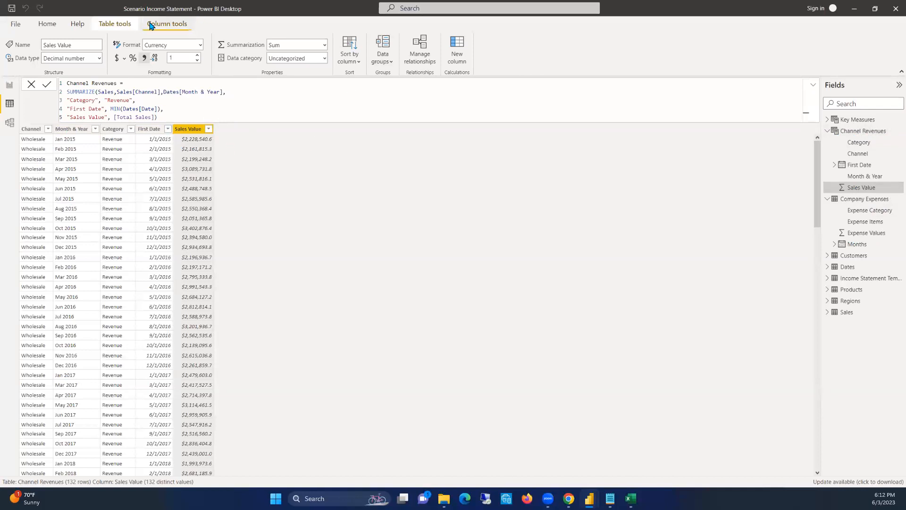
Start a new calculated table named Income Statement Data, with its formula continuing on a second line
{"action": "left_click", "coordinate": [120, 28]}
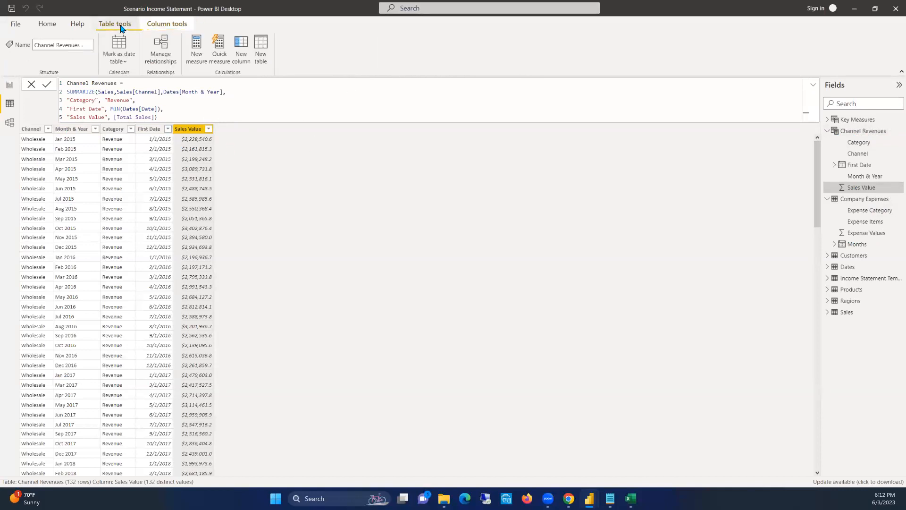
{"action": "left_click", "coordinate": [259, 48]}
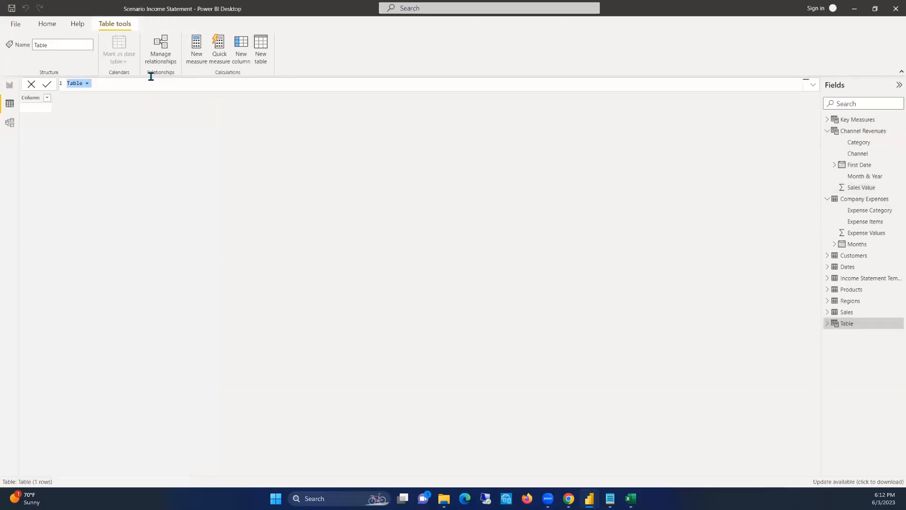
{"action": "type", "text": "Income Statement Daa"}
{"action": "key", "text": "BackSpace"}
{"action": "type", "text": "ta ="}
{"action": "key", "text": "shift+Return"}
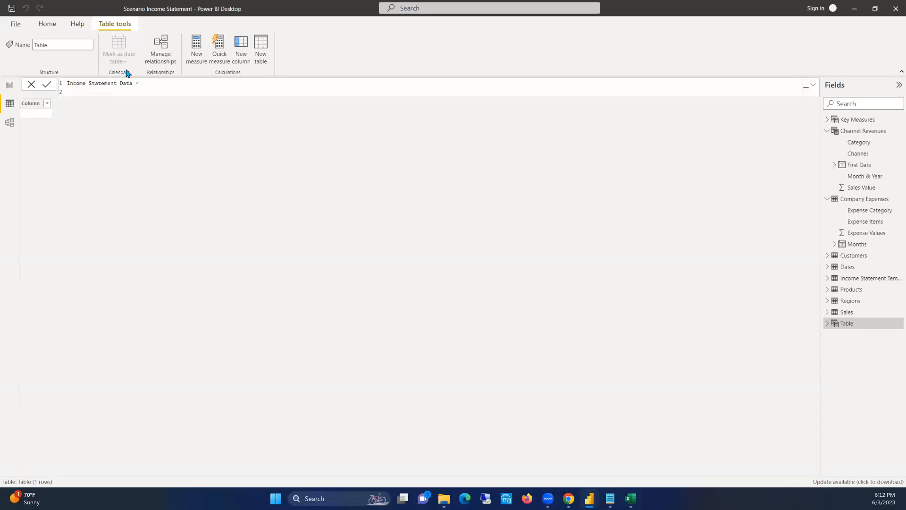
Begin the table's formula with a UNION function that takes 'Company Expenses' as its first table
{"action": "type", "text": "UNION ("}
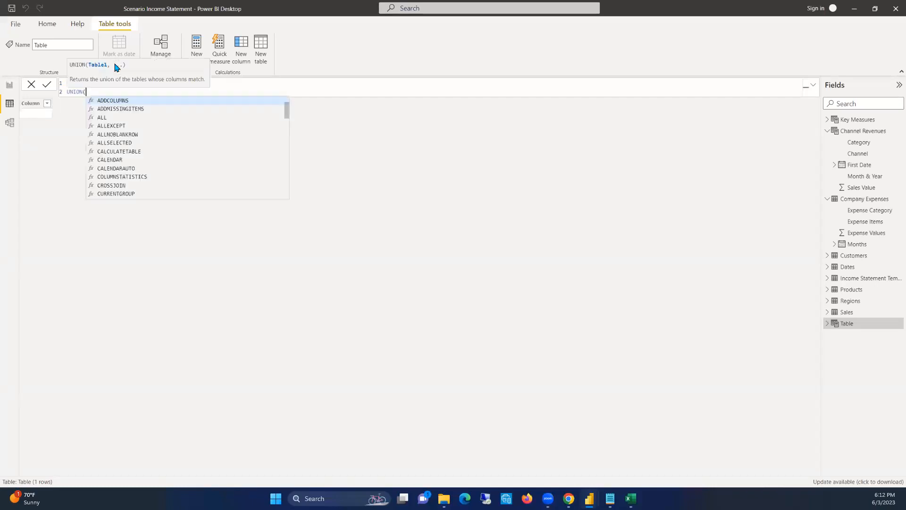
{"action": "type", "text": " co"}
{"action": "key", "text": "Tab"}
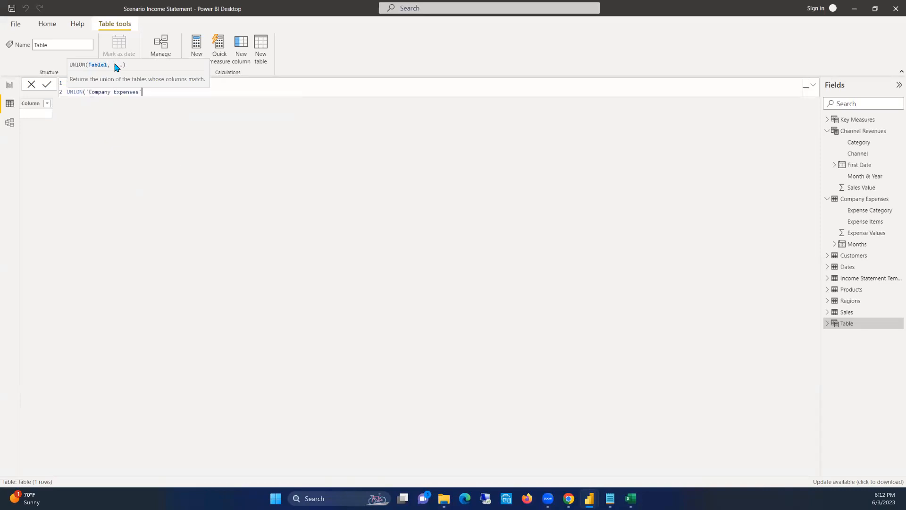
{"action": "type", "text": ","}
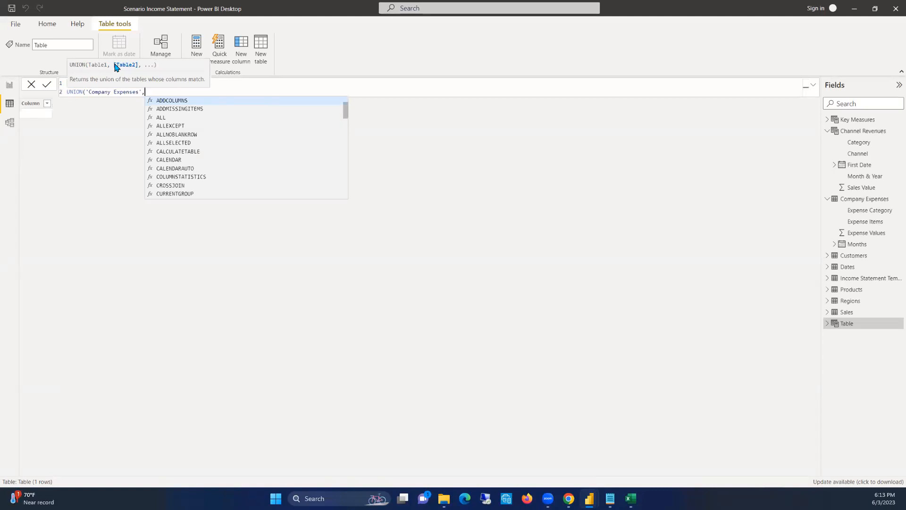
{"action": "type", "text": "summa"}
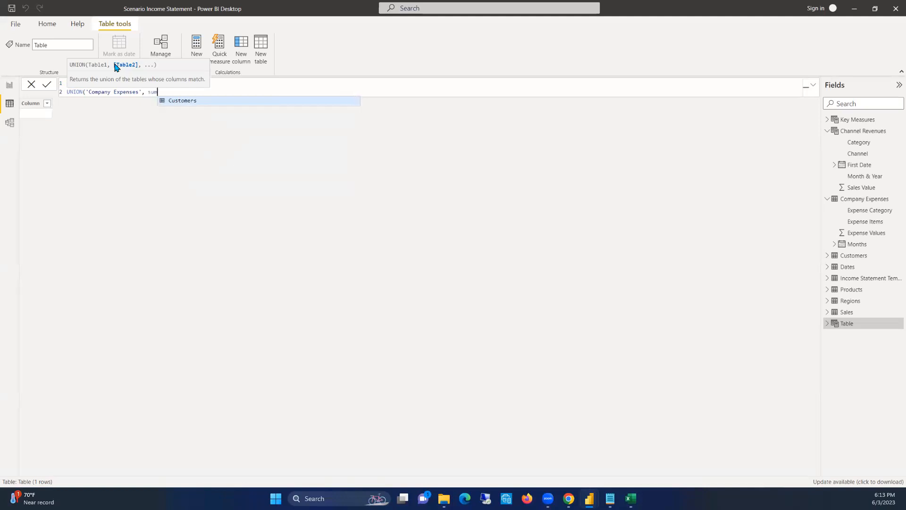
{"action": "key", "text": "Tab"}
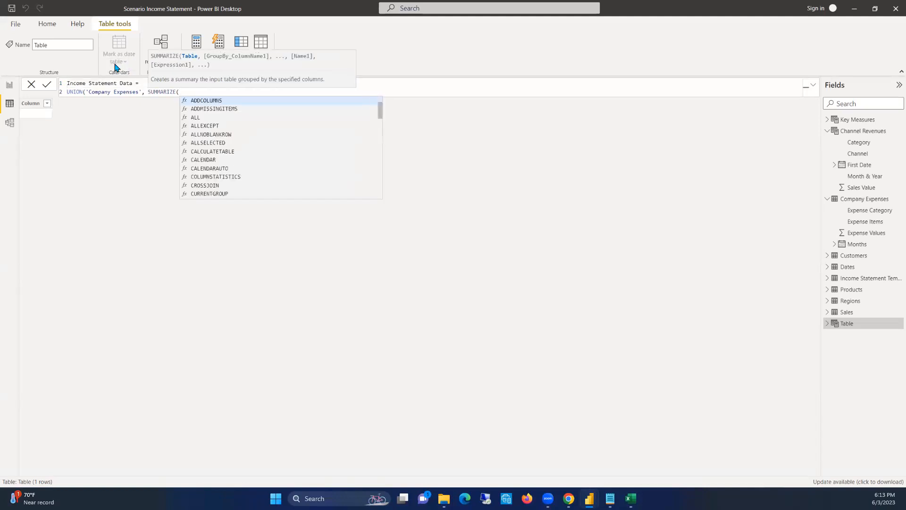
{"action": "key", "text": "BackSpace"}
{"action": "key", "text": "BackSpace"}
{"action": "key", "text": "BackSpace"}
{"action": "key", "text": "BackSpace"}
{"action": "key", "text": "BackSpace"}
{"action": "key", "text": "BackSpace"}
{"action": "key", "text": "BackSpace"}
{"action": "key", "text": "BackSpace"}
{"action": "key", "text": "BackSpace"}
{"action": "key", "text": "BackSpace"}
{"action": "key", "text": "BackSpace"}
Add SUMMARIZE over 'Channel Revenues' on a new formula line as the second table of the UNION
{"action": "key", "text": "shift+Return"}
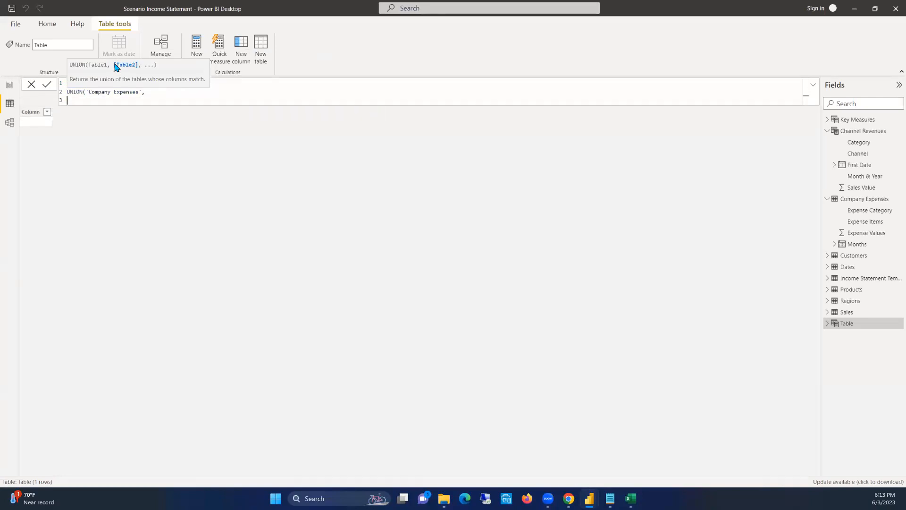
{"action": "type", "text": "SUMAMRIZ"}
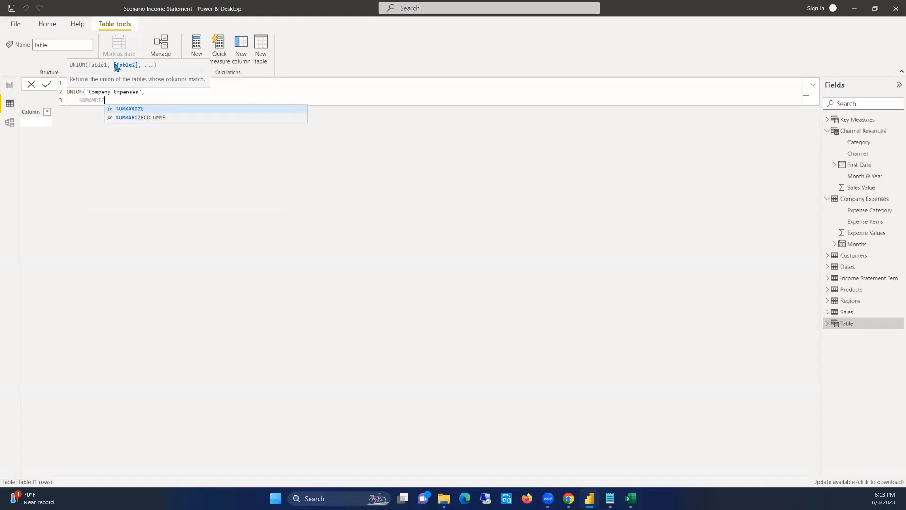
{"action": "key", "text": "Tab"}
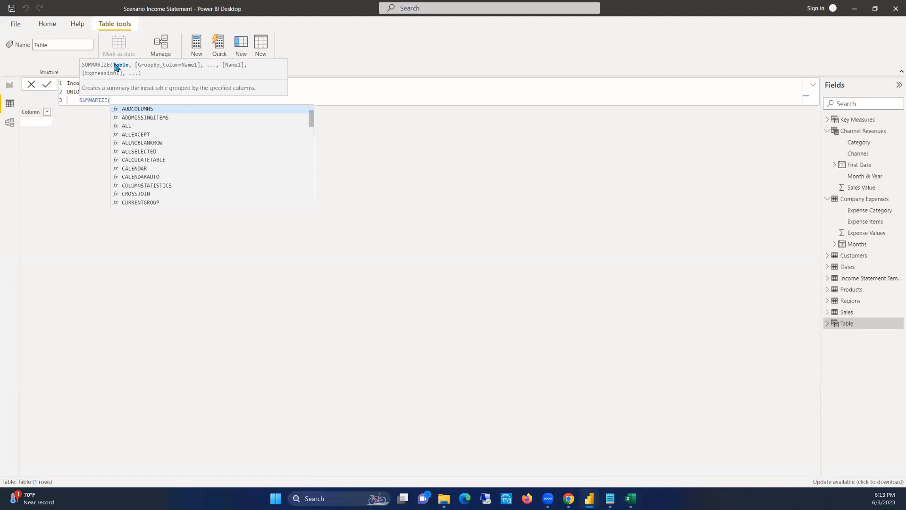
{"action": "type", "text": "'cHAN"}
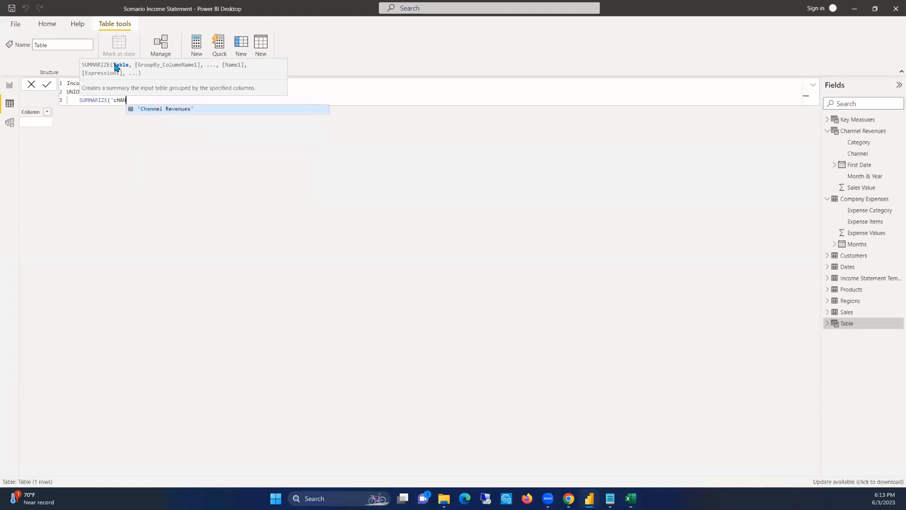
{"action": "key", "text": "Tab"}
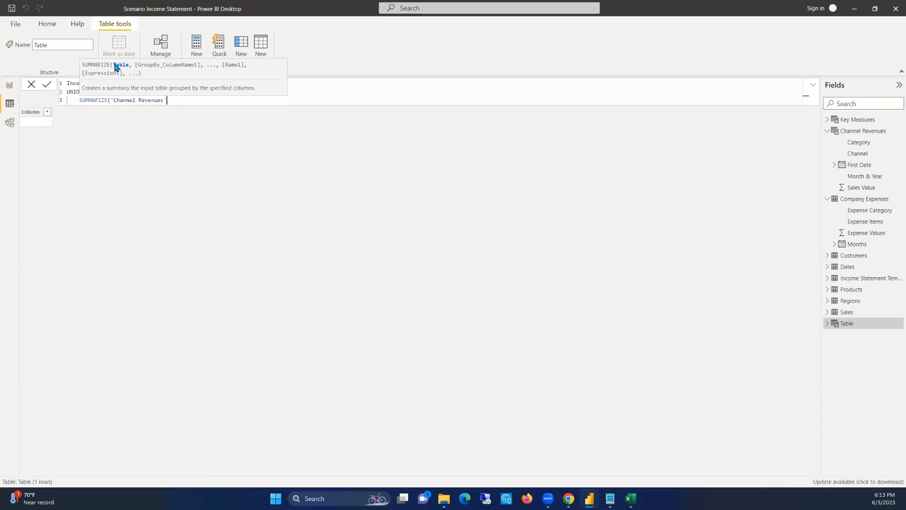
{"action": "type", "text": ","}
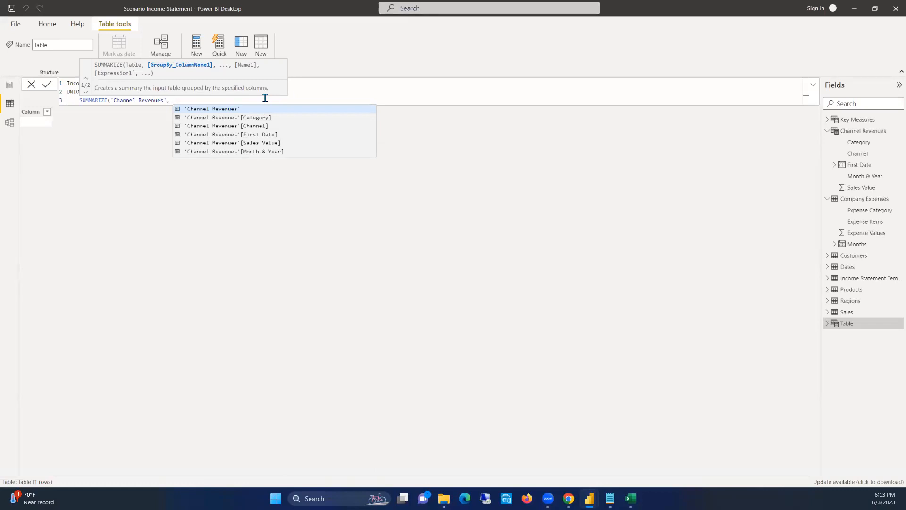
{"action": "type", "text": "cATE"}
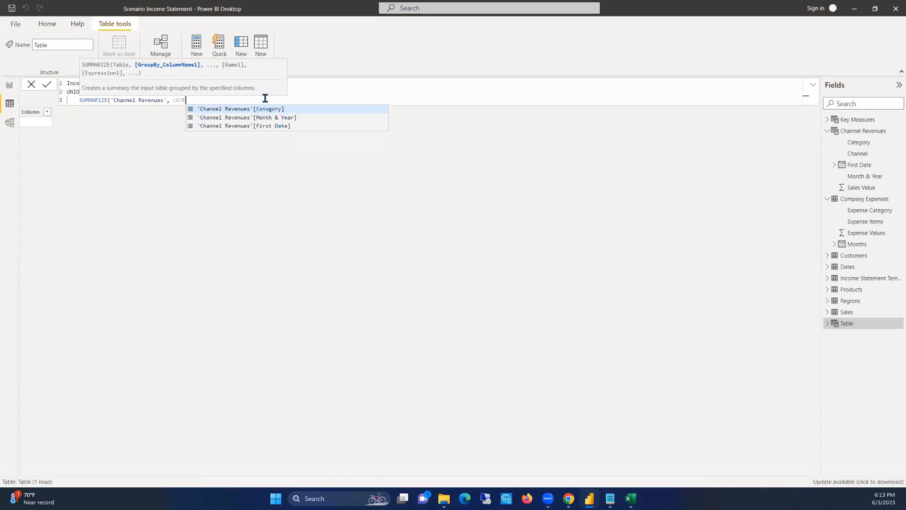
{"action": "key", "text": "BackSpace"}
{"action": "key", "text": "BackSpace"}
{"action": "key", "text": "BackSpace"}
{"action": "key", "text": "BackSpace"}
Add 'Channel Revenues'[Channel] and 'Channel Revenues'[Category] as the first two columns of the SUMMARIZE
{"action": "type", "text": "Cha"}
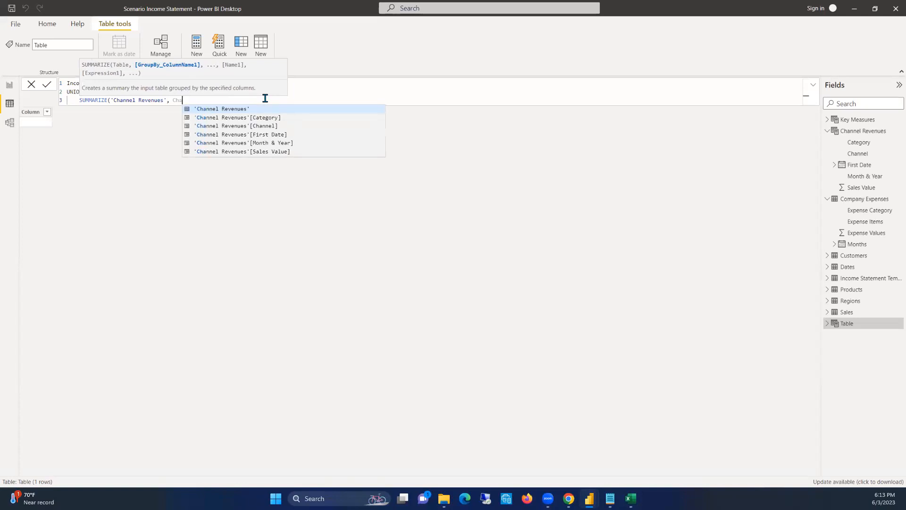
{"action": "left_click", "coordinate": [270, 126]}
{"action": "type", "text": ", Cat"}
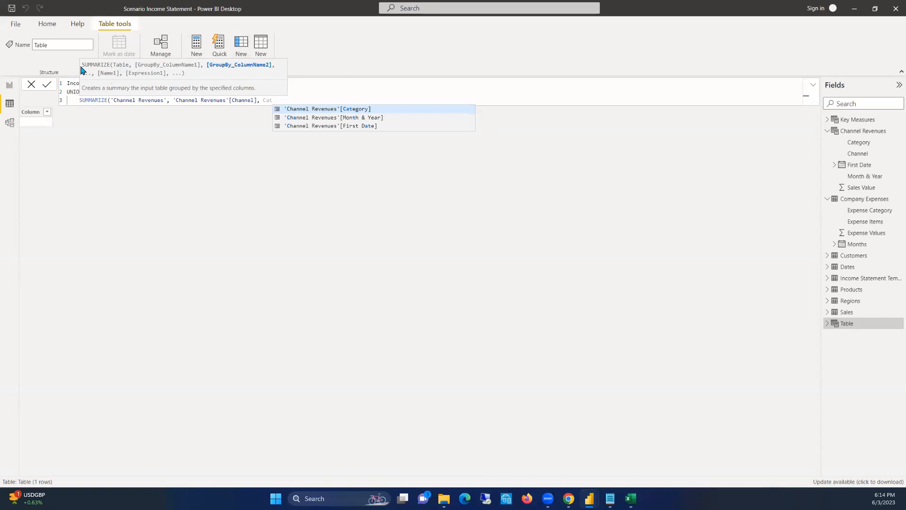
{"action": "left_click", "coordinate": [344, 111]}
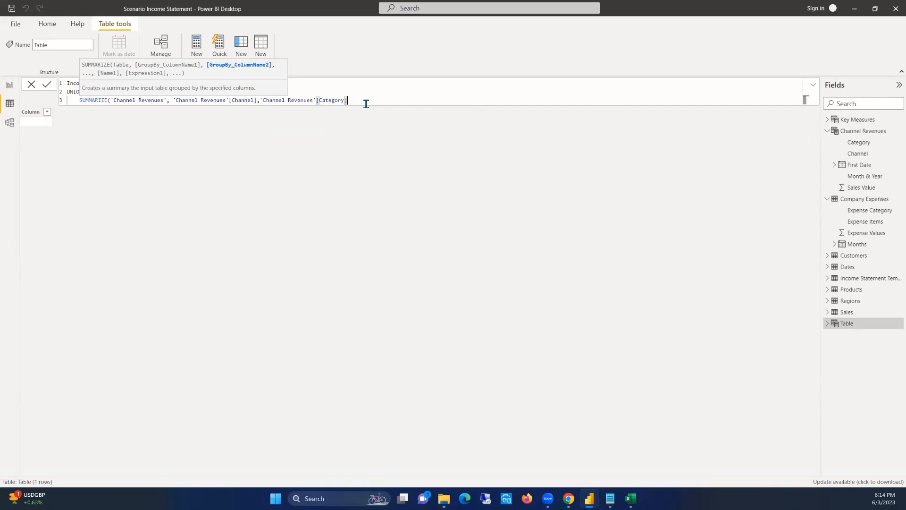
{"action": "type", "text": ", "}
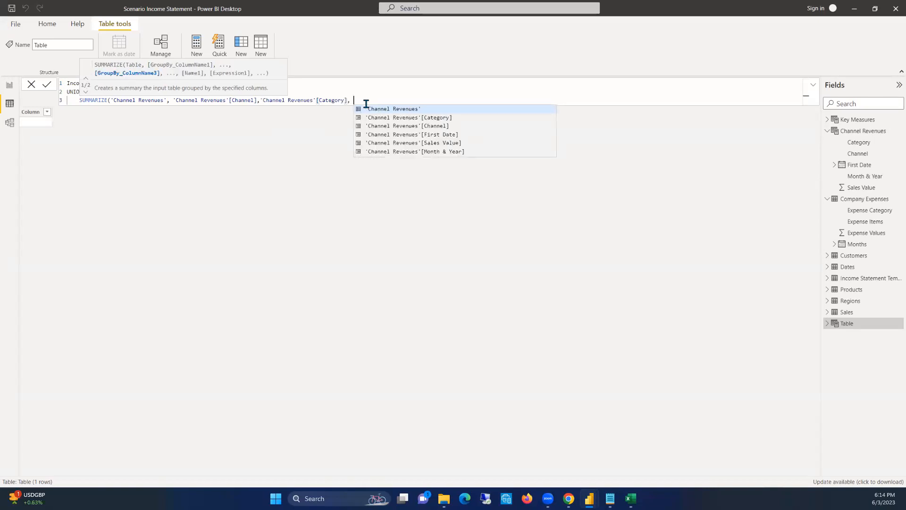
{"action": "type", "text": "Fir"}
Add 'Channel Revenues'[First Date] and 'Channel Revenues'[Sales Value] to the SUMMARIZE, close both functions and commit the formula
{"action": "key", "text": "Tab"}
{"action": "type", "text": ", "}
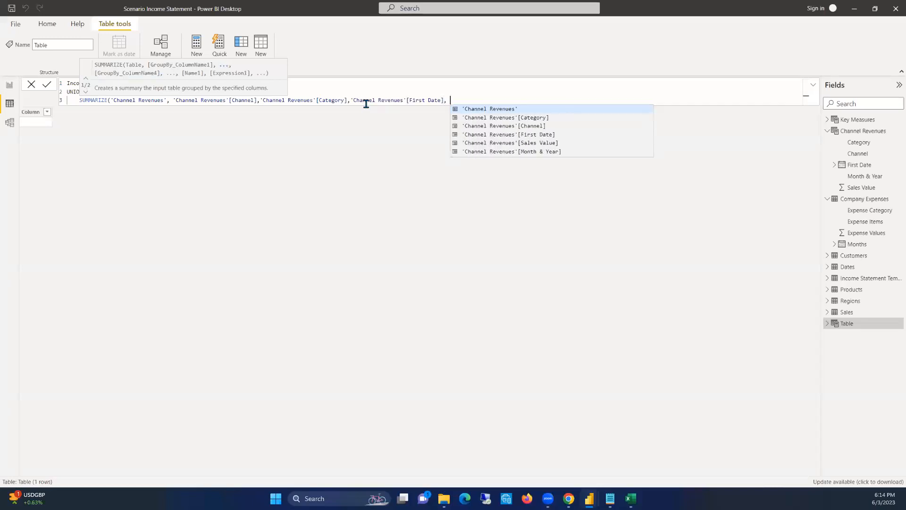
{"action": "type", "text": "Sale"}
{"action": "key", "text": "Tab"}
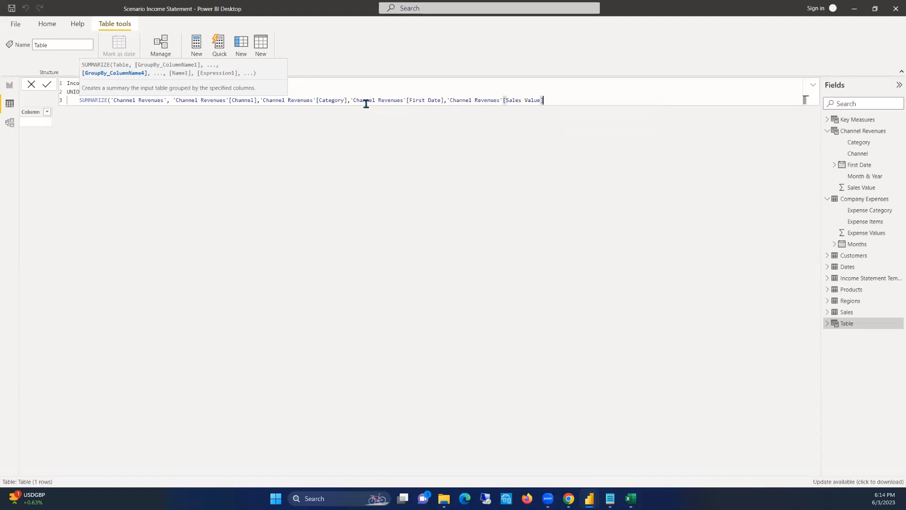
{"action": "type", "text": "))"}
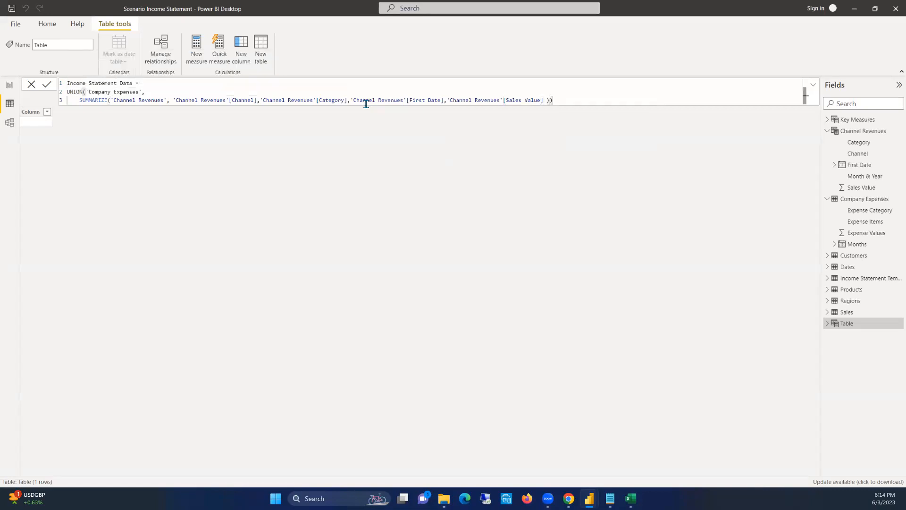
{"action": "key", "text": "Return"}
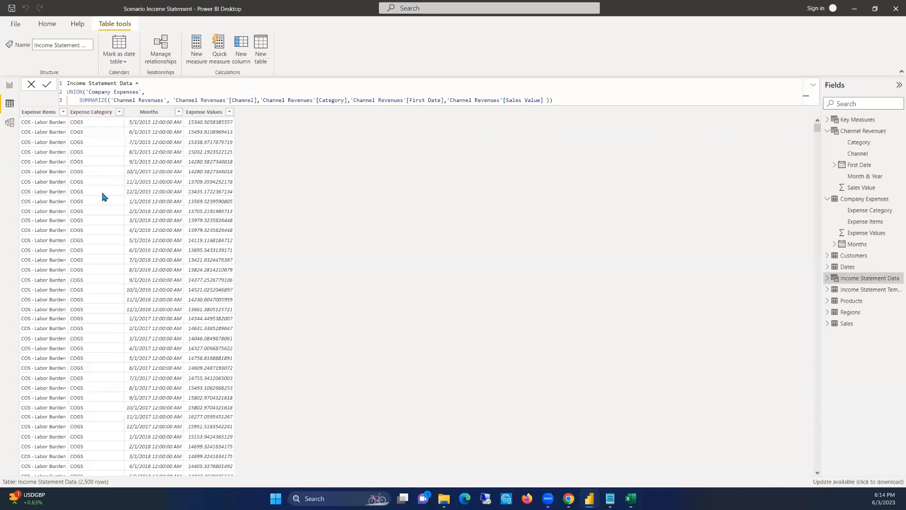
Review the combined rows of Income Statement Data, from the expense items down to the channel revenues
{"action": "left_click_drag", "start_coordinate": [817, 127], "coordinate": [805, 390]}
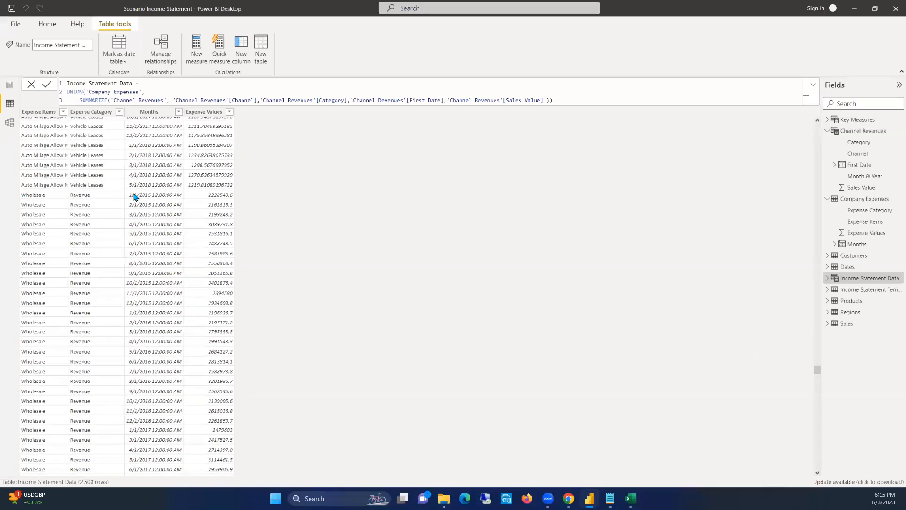
{"action": "scroll", "coordinate": [198, 310], "scroll_direction": "down", "scroll_amount": 10}
{"action": "scroll", "coordinate": [198, 310], "scroll_direction": "down", "scroll_amount": 20}
{"action": "scroll", "coordinate": [204, 292], "scroll_direction": "down", "scroll_amount": 20}
{"action": "left_click_drag", "start_coordinate": [818, 415], "coordinate": [821, 114]}
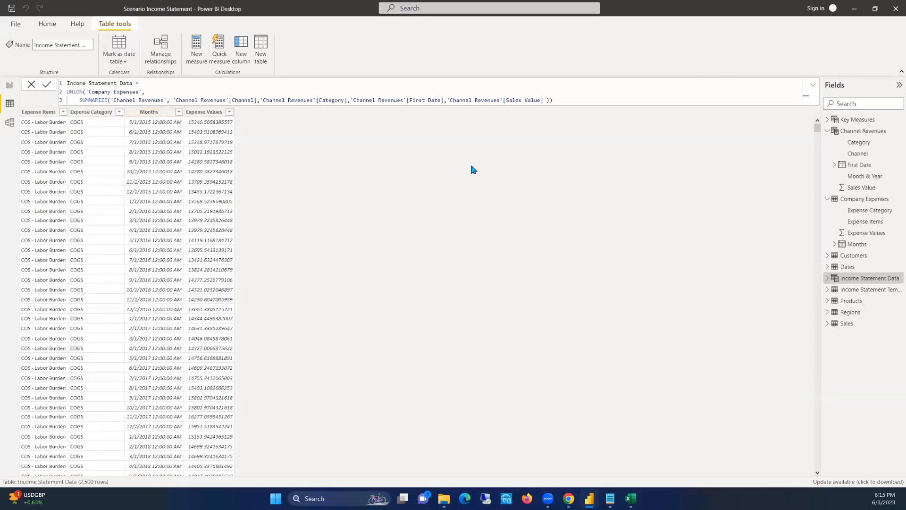
Set the Months column of Income Statement Data to the Date data type with the Short Date format (*3/14/2001)
{"action": "left_click", "coordinate": [144, 112]}
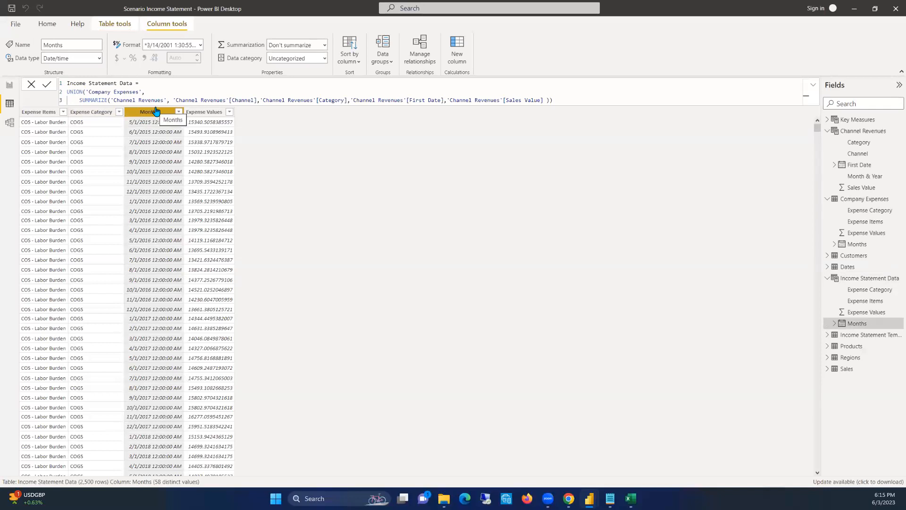
{"action": "left_click", "coordinate": [99, 59]}
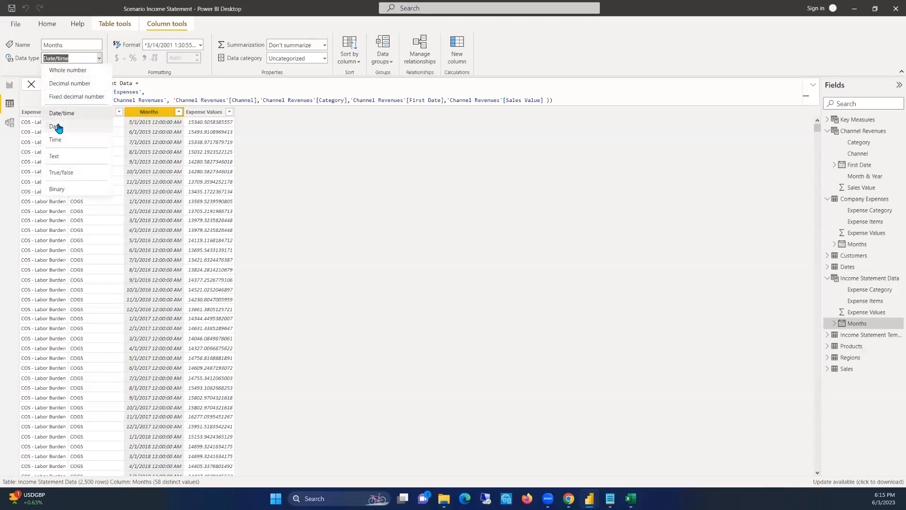
{"action": "left_click", "coordinate": [75, 112]}
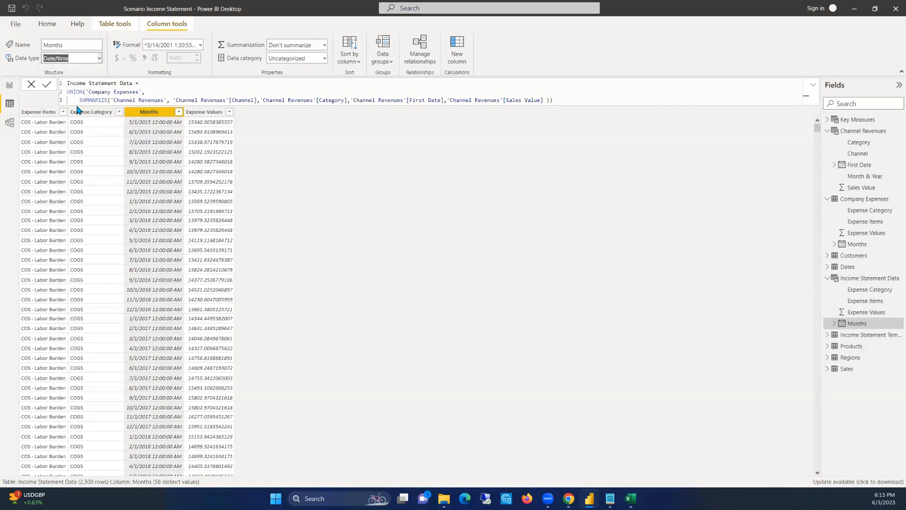
{"action": "left_click", "coordinate": [199, 46]}
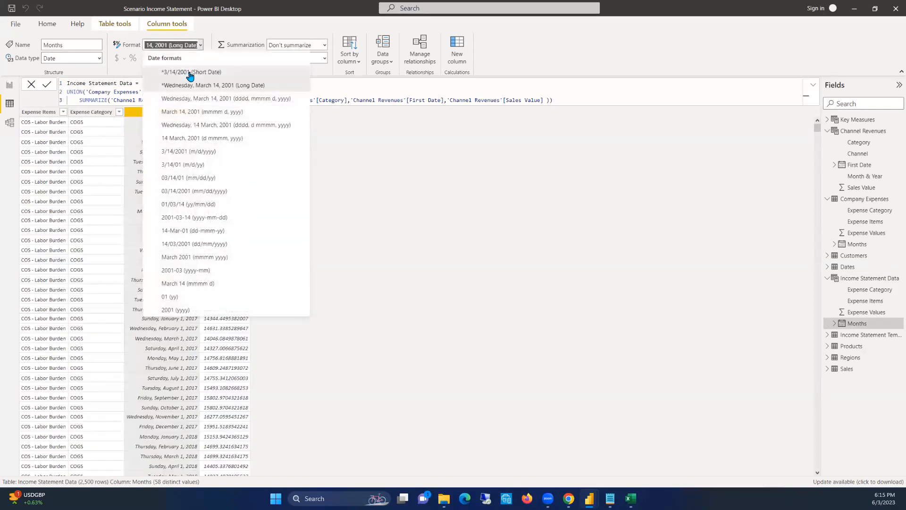
{"action": "left_click", "coordinate": [189, 75]}
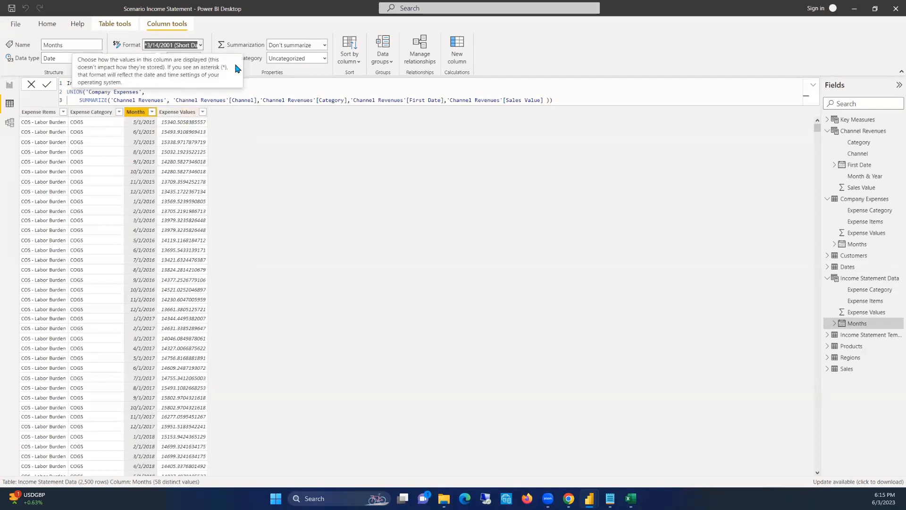
Format the Expense Values column of Income Statement Data as Currency with 2 decimal places
{"action": "left_click", "coordinate": [178, 112]}
{"action": "left_click", "coordinate": [180, 57]}
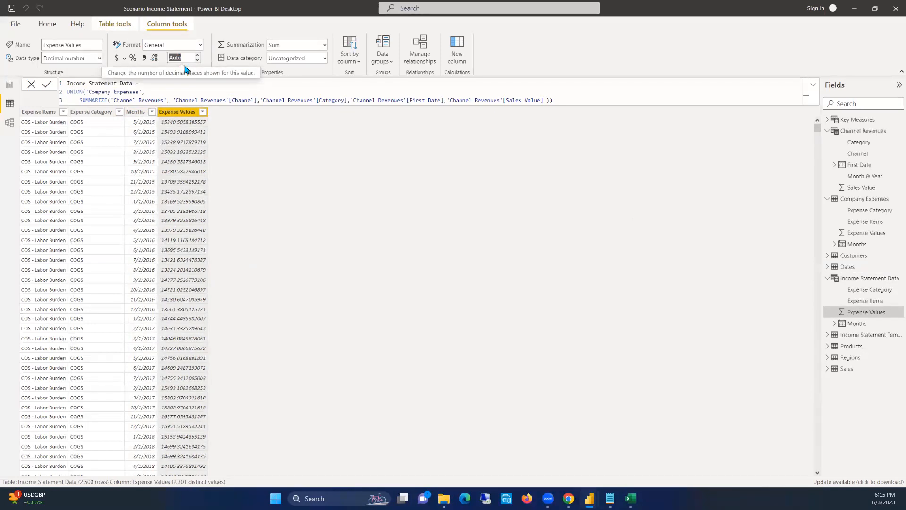
{"action": "left_click", "coordinate": [117, 58]}
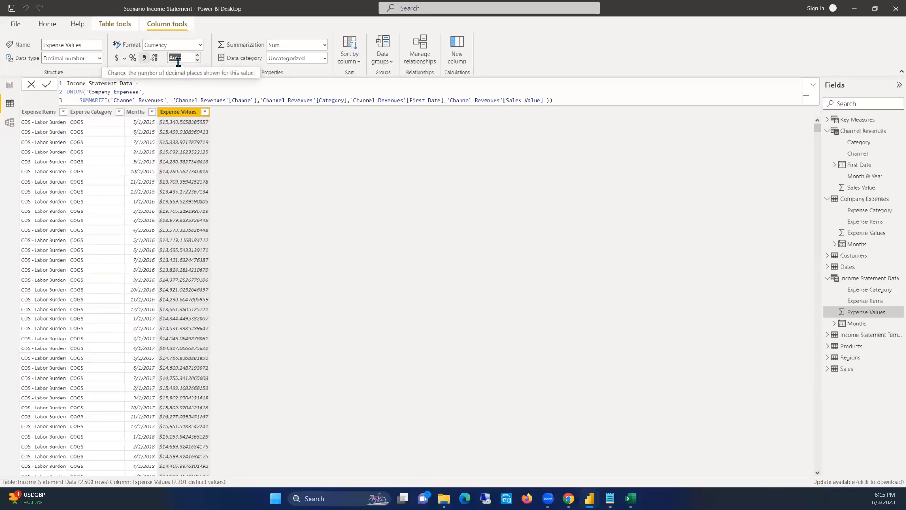
{"action": "type", "text": "2"}
{"action": "left_click", "coordinate": [212, 70]}
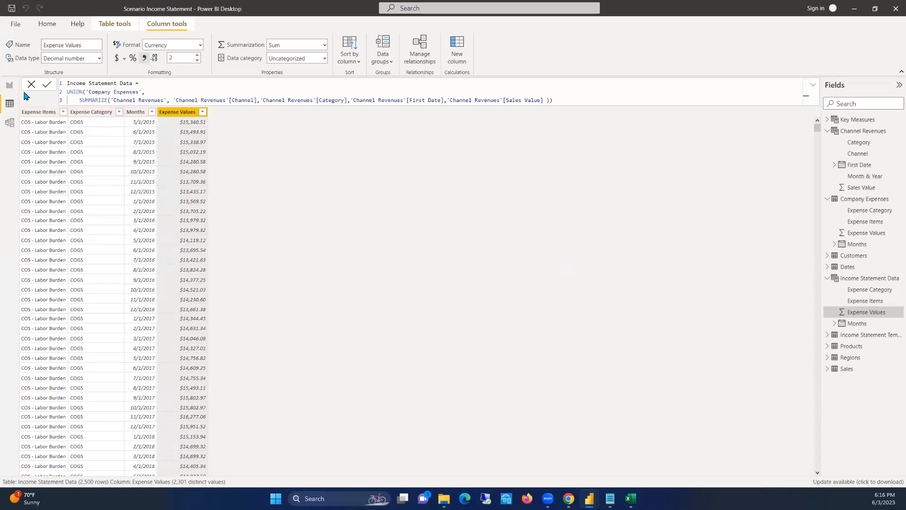
Place Income Statement Data between Sales and Company Expenses in the model diagram and relate Dates[Date] to its Months column
{"action": "left_click", "coordinate": [10, 87]}
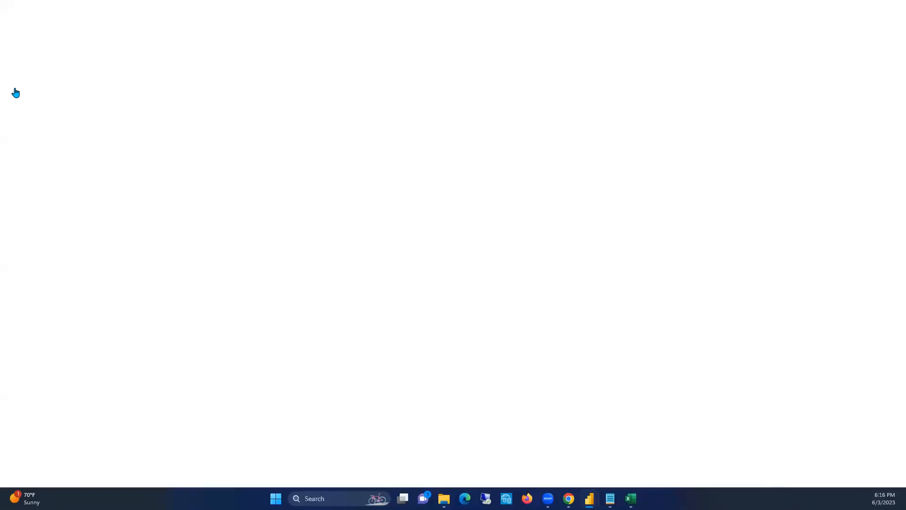
{"action": "left_click", "coordinate": [9, 123]}
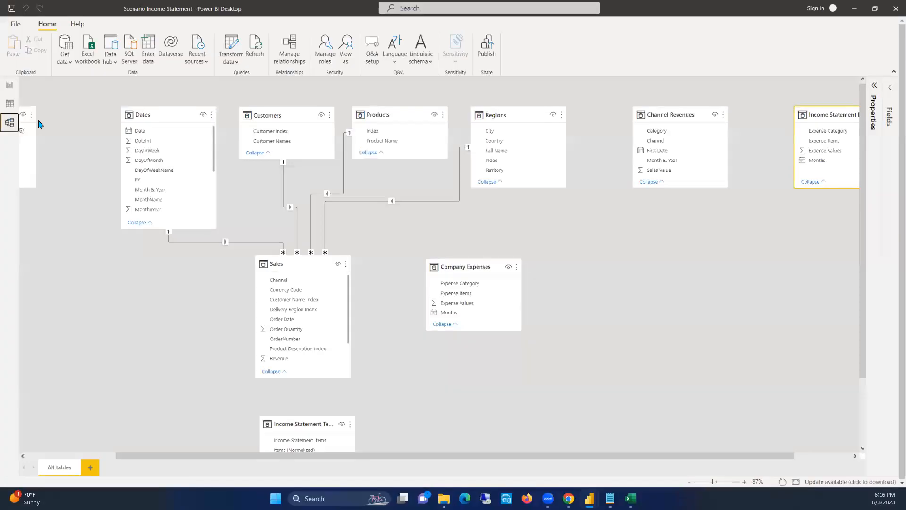
{"action": "left_click_drag", "start_coordinate": [829, 111], "coordinate": [656, 258]}
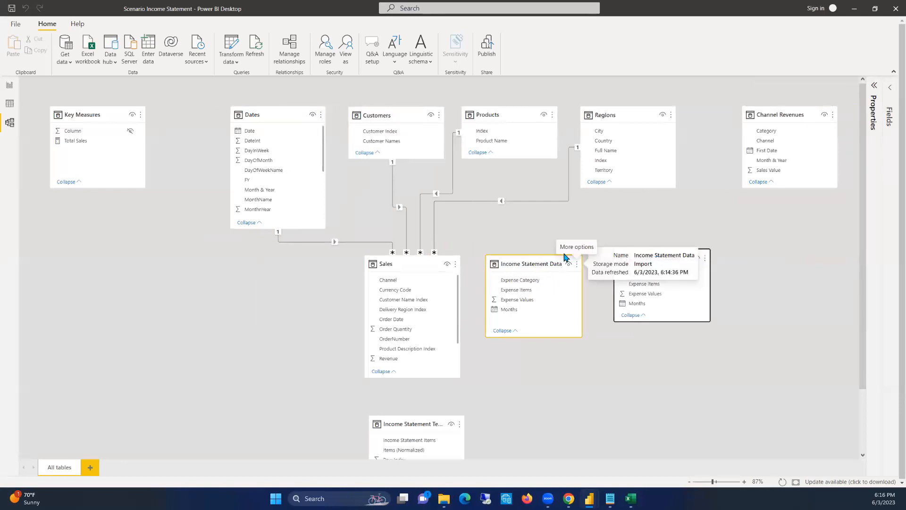
{"action": "left_click", "coordinate": [244, 132]}
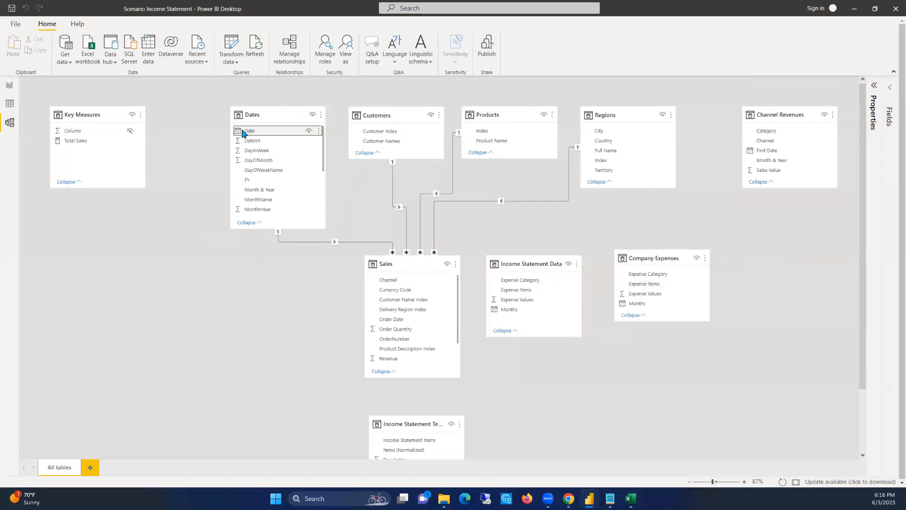
{"action": "left_click_drag", "start_coordinate": [242, 132], "coordinate": [508, 311]}
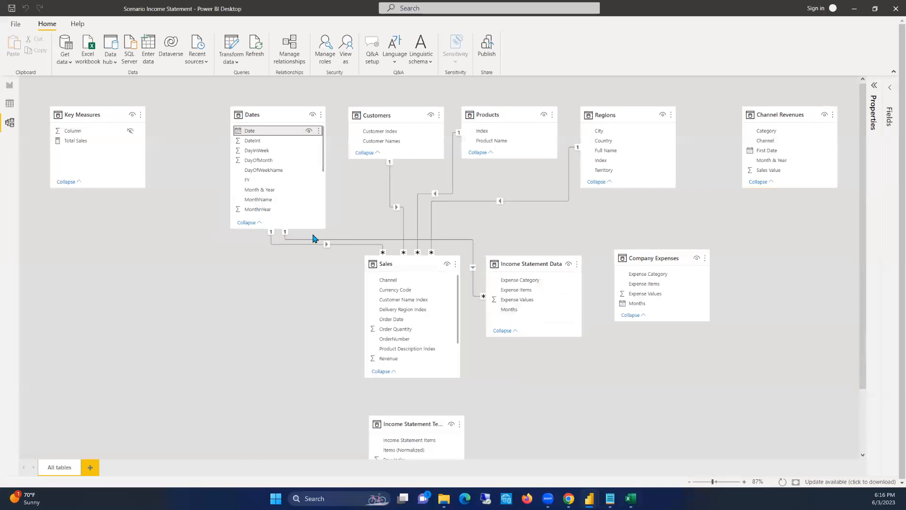
Rearrange the model diagram with Dates beside Products, Regions beside Customers and Sales, Income Statement Data and Company Expenses lowered in one row, and save the file
{"action": "left_click", "coordinate": [603, 114]}
{"action": "left_click_drag", "start_coordinate": [603, 114], "coordinate": [602, 86]}
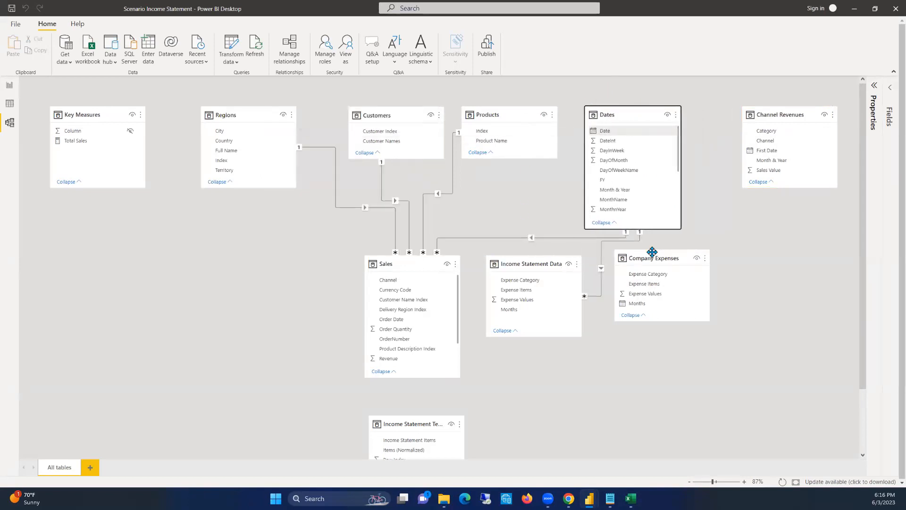
{"action": "left_click_drag", "start_coordinate": [543, 263], "coordinate": [544, 279]}
{"action": "left_click_drag", "start_coordinate": [427, 261], "coordinate": [426, 278]}
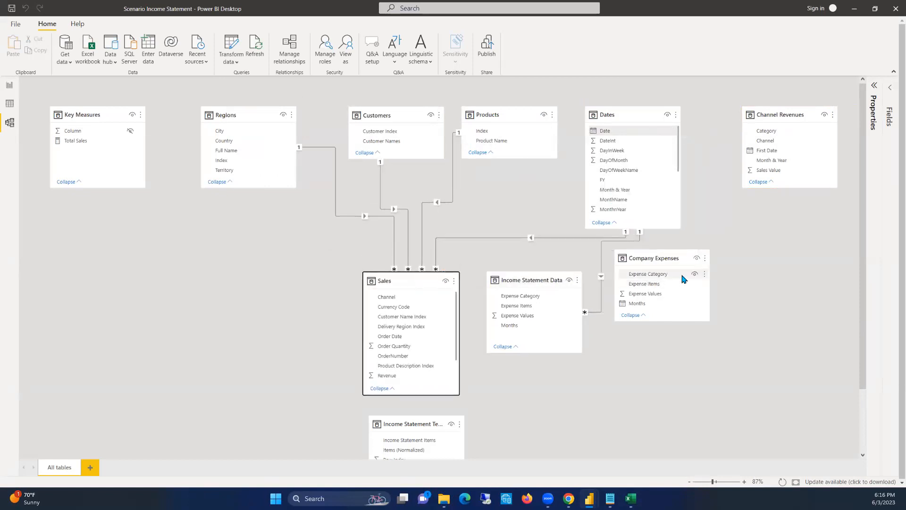
{"action": "left_click_drag", "start_coordinate": [657, 258], "coordinate": [659, 282]}
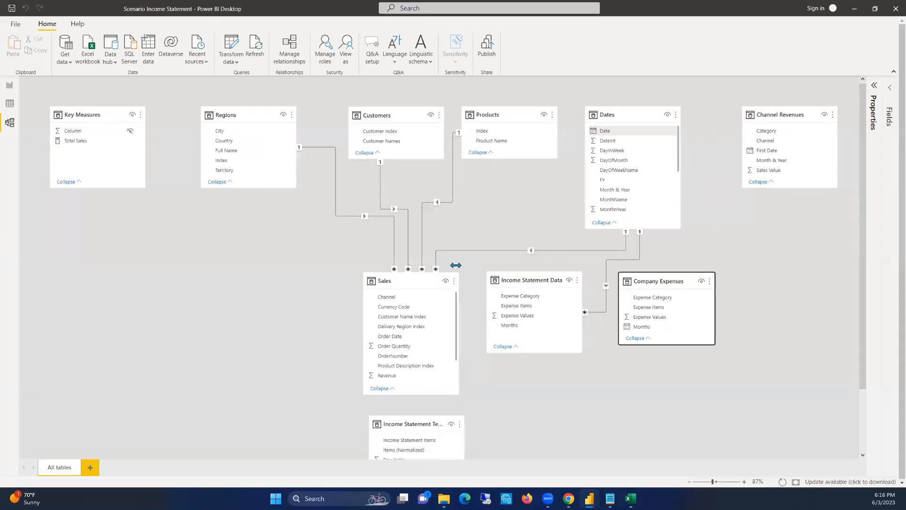
{"action": "left_click_drag", "start_coordinate": [613, 115], "coordinate": [604, 111]}
{"action": "left_click_drag", "start_coordinate": [229, 116], "coordinate": [254, 115]}
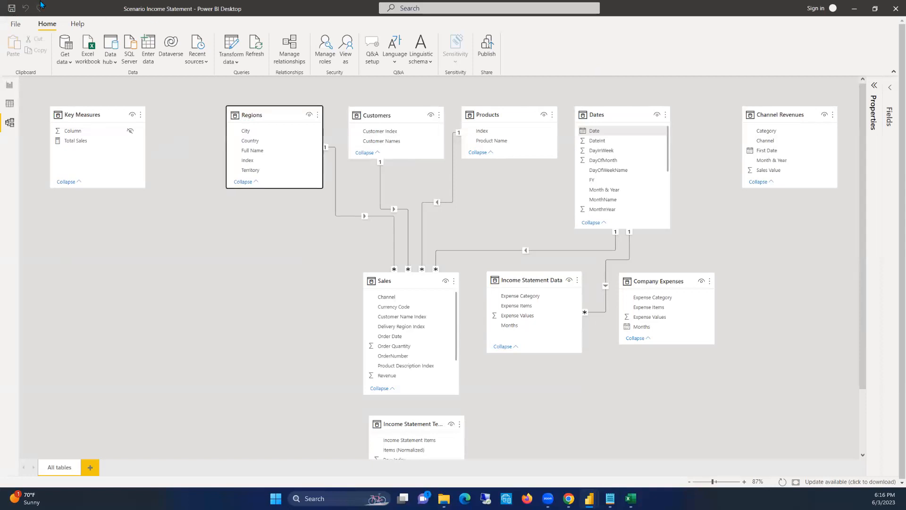
{"action": "left_click", "coordinate": [12, 8]}
Look over the report page and the Income Statement Data rows, including the Expense Items column
{"action": "left_click", "coordinate": [7, 86]}
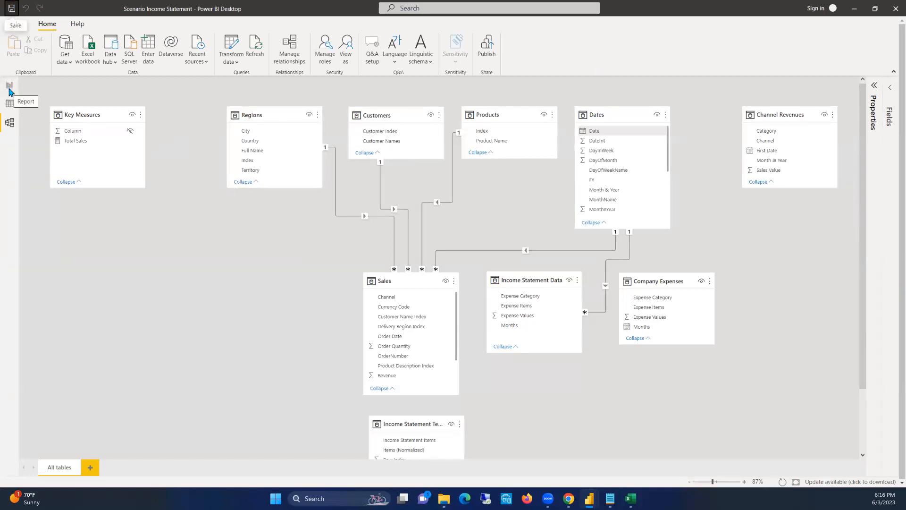
{"action": "left_click", "coordinate": [9, 89]}
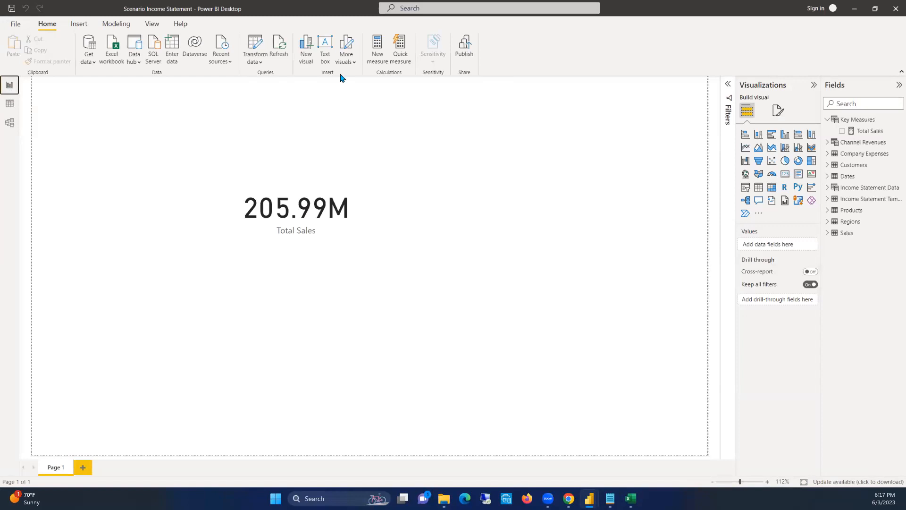
{"action": "left_click", "coordinate": [10, 103]}
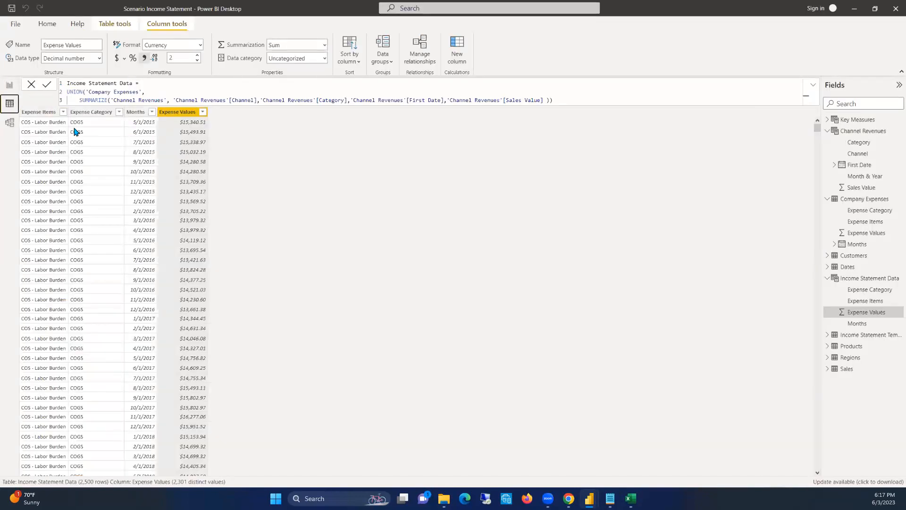
{"action": "scroll", "coordinate": [116, 222], "scroll_direction": "down", "scroll_amount": 10}
{"action": "scroll", "coordinate": [114, 223], "scroll_direction": "up", "scroll_amount": 10}
{"action": "left_click", "coordinate": [32, 142]}
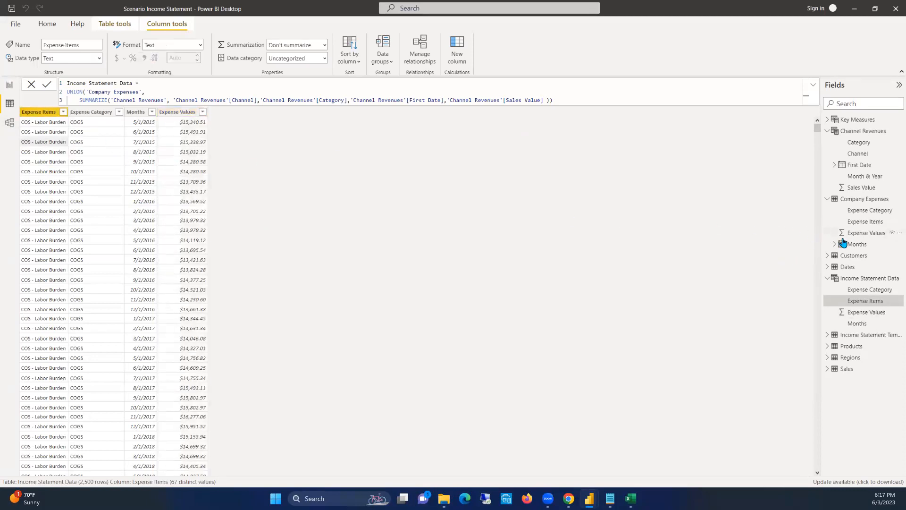
Collapse the Income Statement Data, Company Expenses and Channel Revenues tables in the field list
{"action": "left_click", "coordinate": [833, 278]}
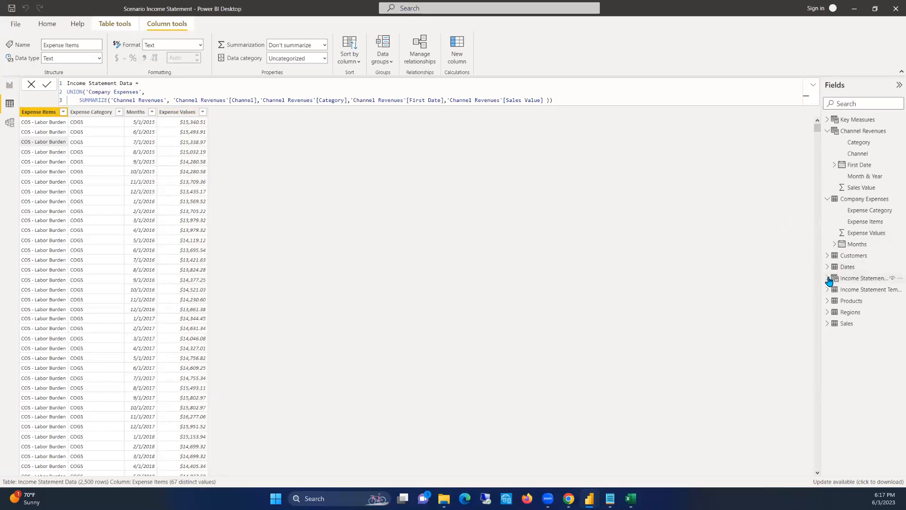
{"action": "left_click", "coordinate": [828, 201]}
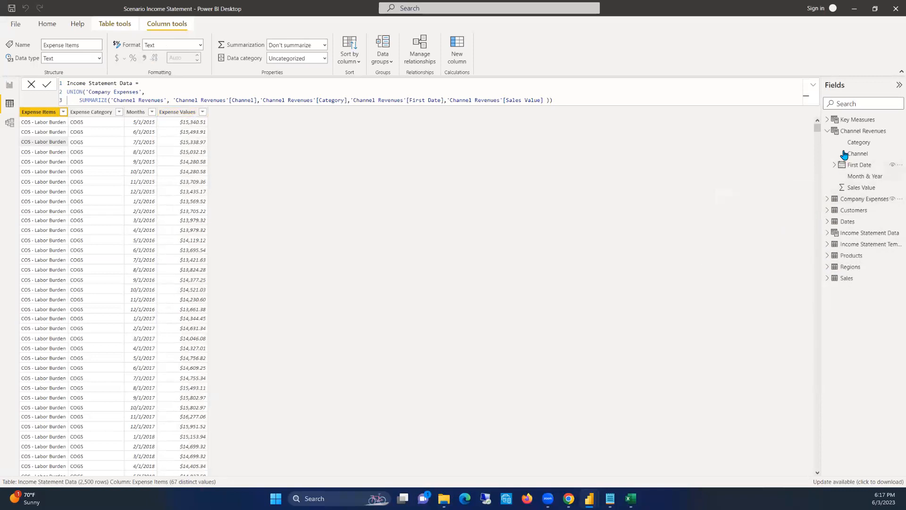
{"action": "left_click", "coordinate": [828, 132]}
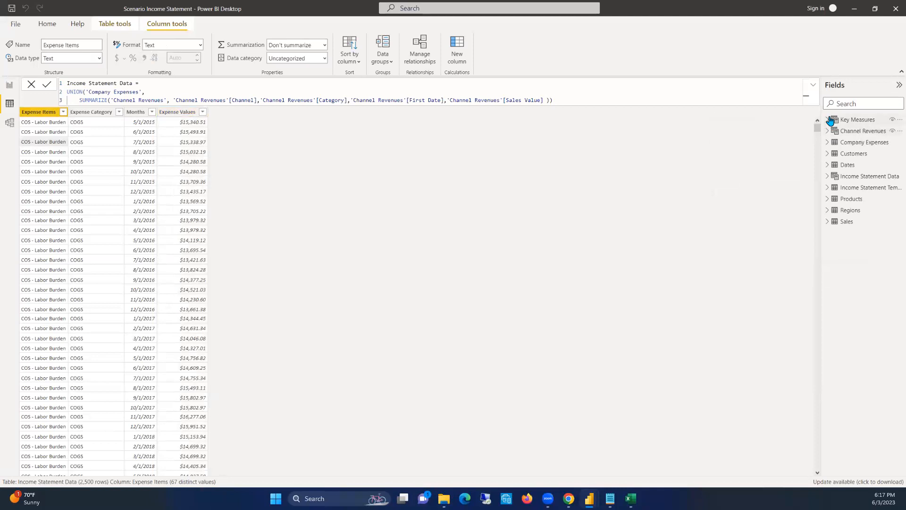
{"action": "left_click", "coordinate": [827, 120]}
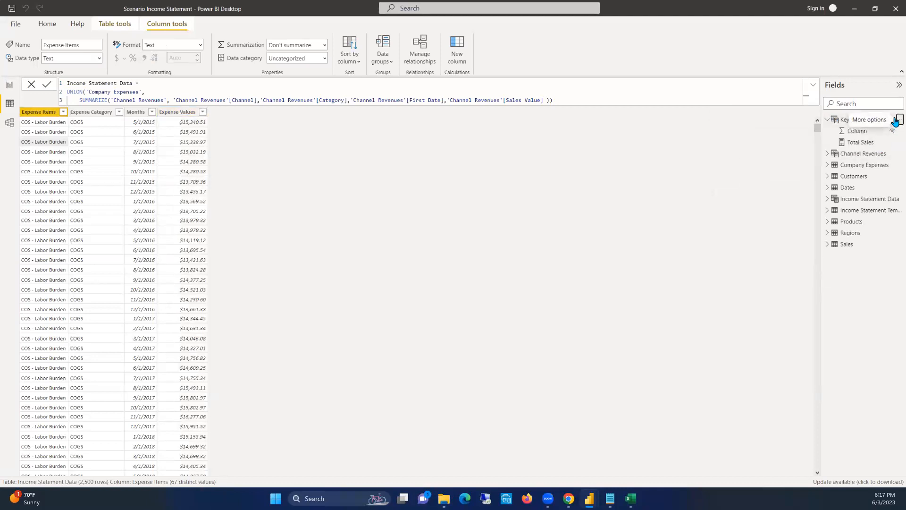
{"action": "left_click", "coordinate": [899, 120]}
{"action": "left_click", "coordinate": [852, 124]}
{"action": "type", "text": "Sales"}
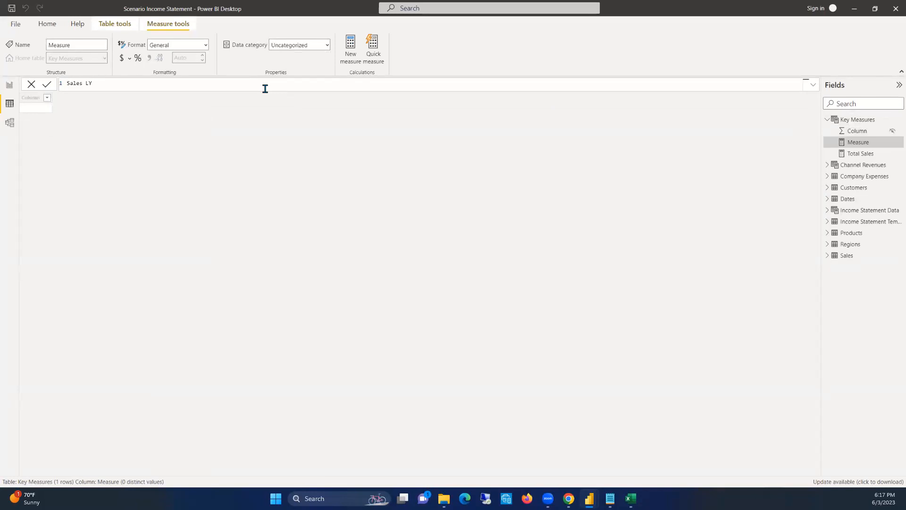
{"action": "key", "text": "ctrl+a"}
{"action": "key", "text": "BackSpace"}
{"action": "left_click", "coordinate": [376, 159]}
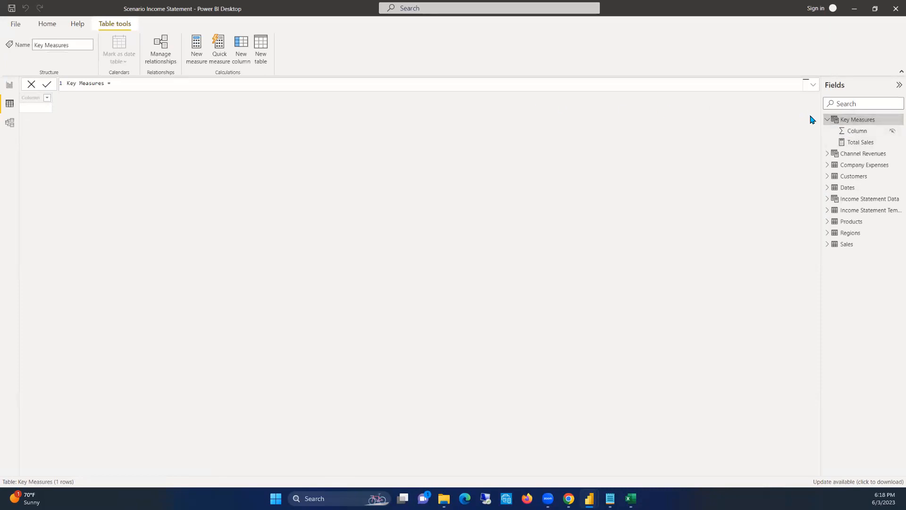
{"action": "left_click", "coordinate": [827, 119]}
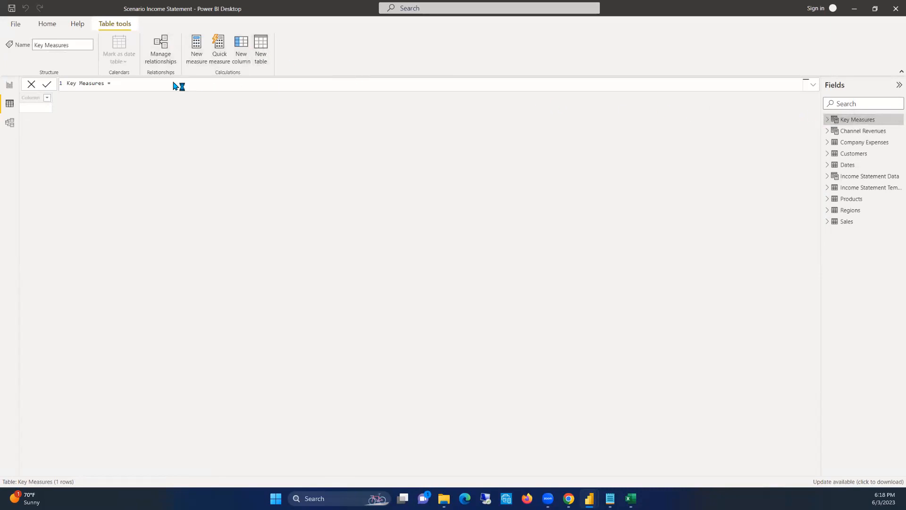
Create a new calculated table named Time Comparison to hold measures
{"action": "type", "text": "t"}
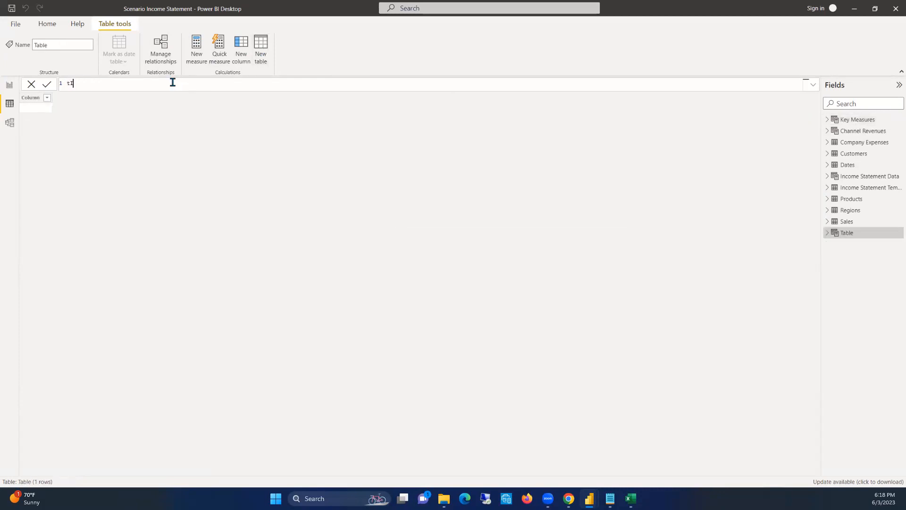
{"action": "type", "text": "ime Comparison ="}
{"action": "key", "text": "Return"}
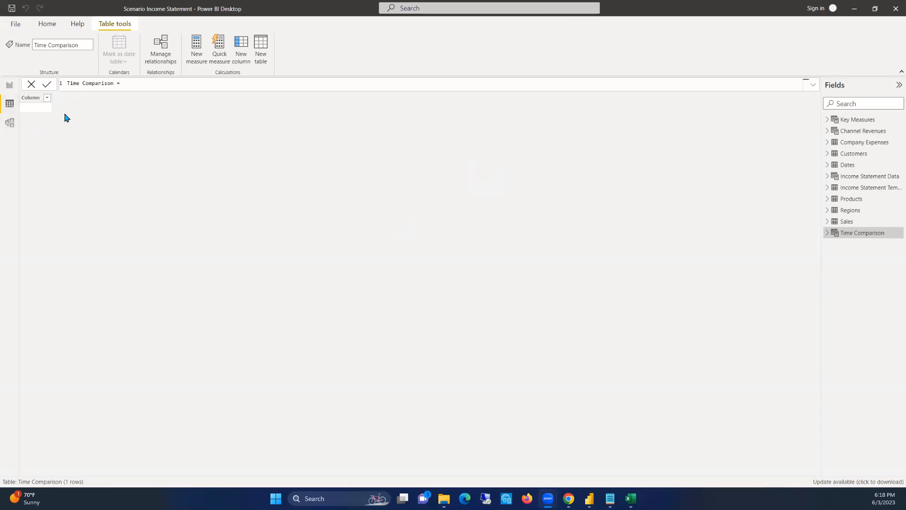
{"action": "left_click", "coordinate": [9, 123]}
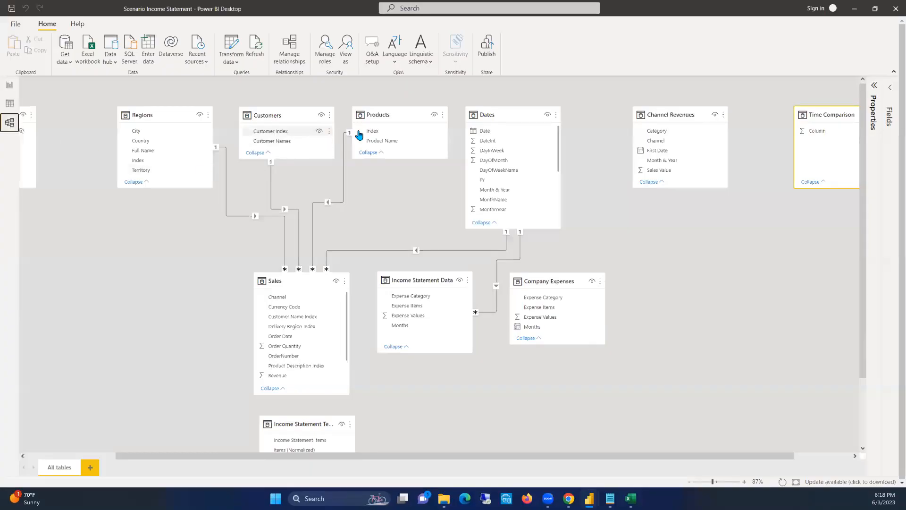
{"action": "left_click", "coordinate": [427, 279]}
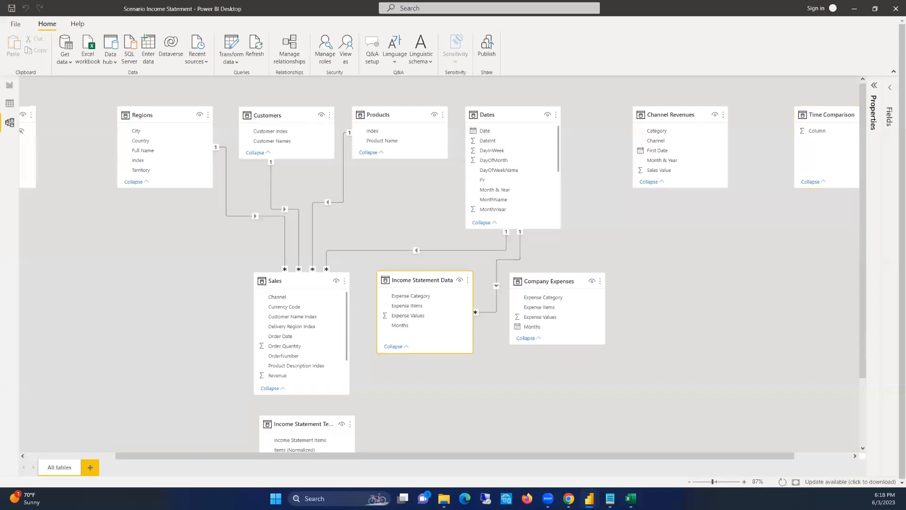
{"action": "left_click", "coordinate": [9, 85]}
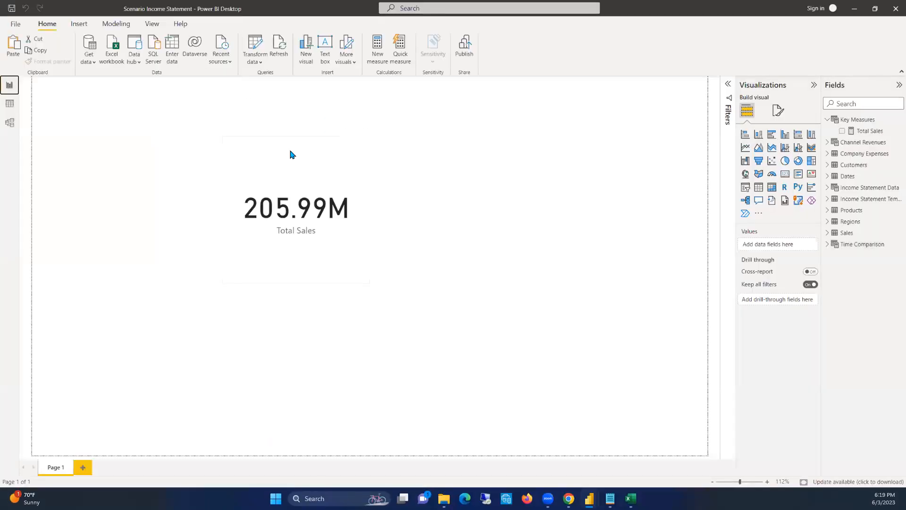
{"action": "left_click", "coordinate": [9, 104]}
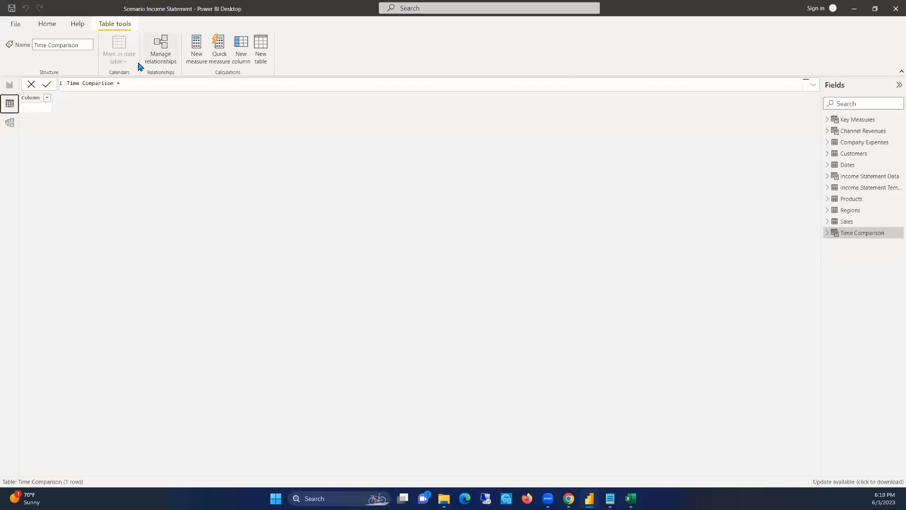
Add a new measure named Sales LY to the Time Comparison table and begin its formula with CALCULATE
{"action": "left_click", "coordinate": [826, 233]}
{"action": "left_click", "coordinate": [895, 233]}
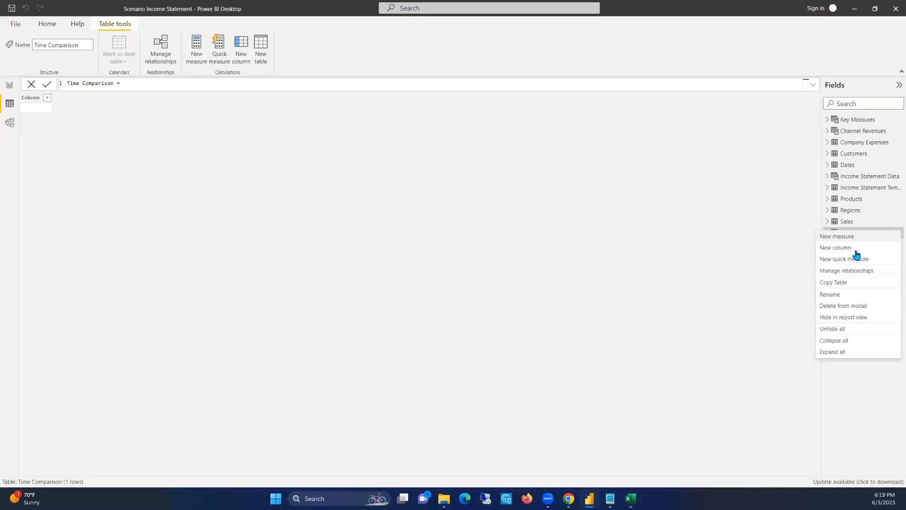
{"action": "key", "text": "Escape"}
{"action": "left_click", "coordinate": [196, 49]}
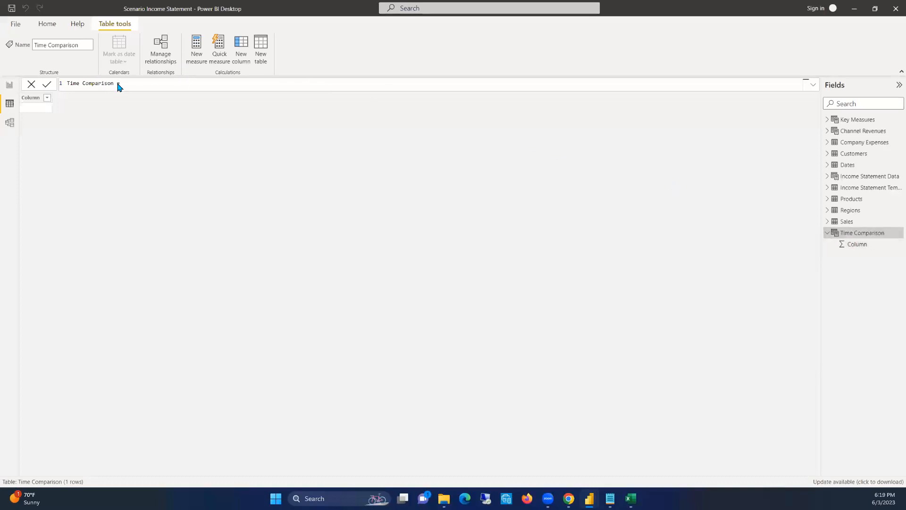
{"action": "type", "text": "Sales LY "}
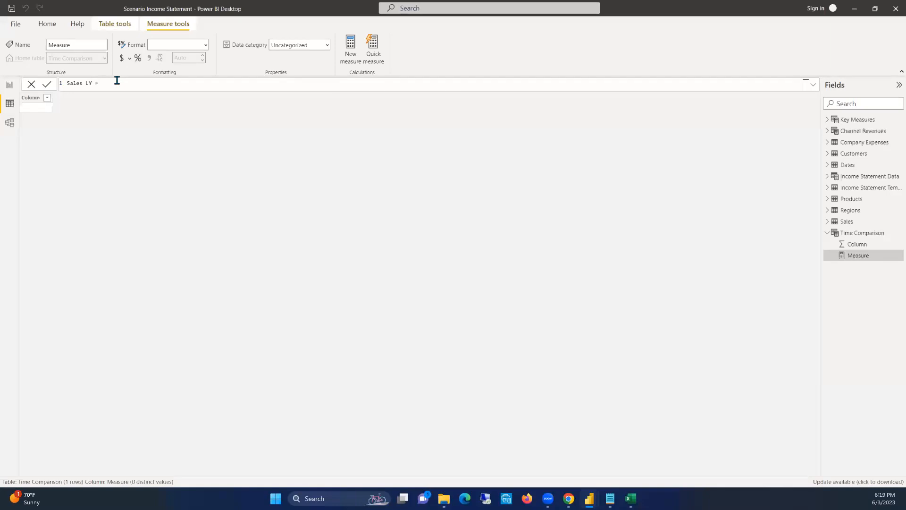
{"action": "type", "text": "= CALC"}
{"action": "key", "text": "Tab"}
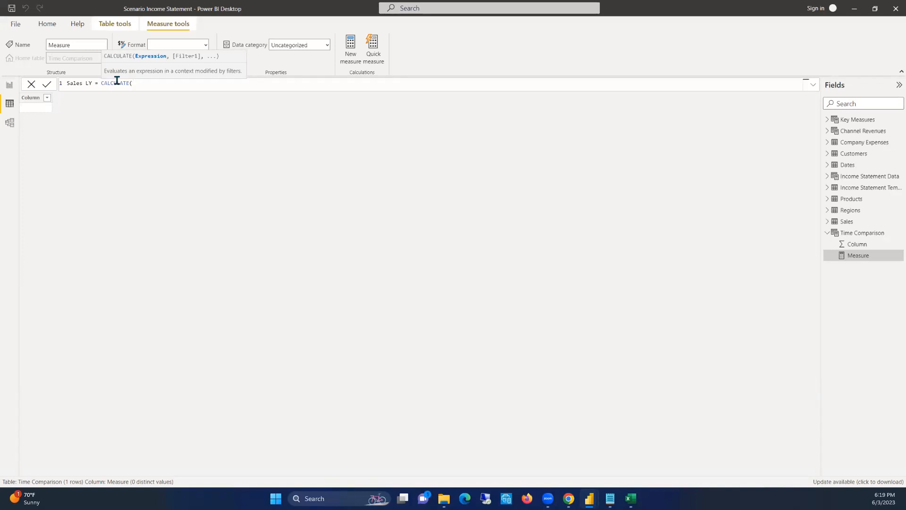
Use the [Total Sales] measure as the expression inside the Sales LY formula's CALCULATE function
{"action": "type", "text": "Total"}
{"action": "key", "text": "BackSpace"}
{"action": "key", "text": "BackSpace"}
{"action": "key", "text": "BackSpace"}
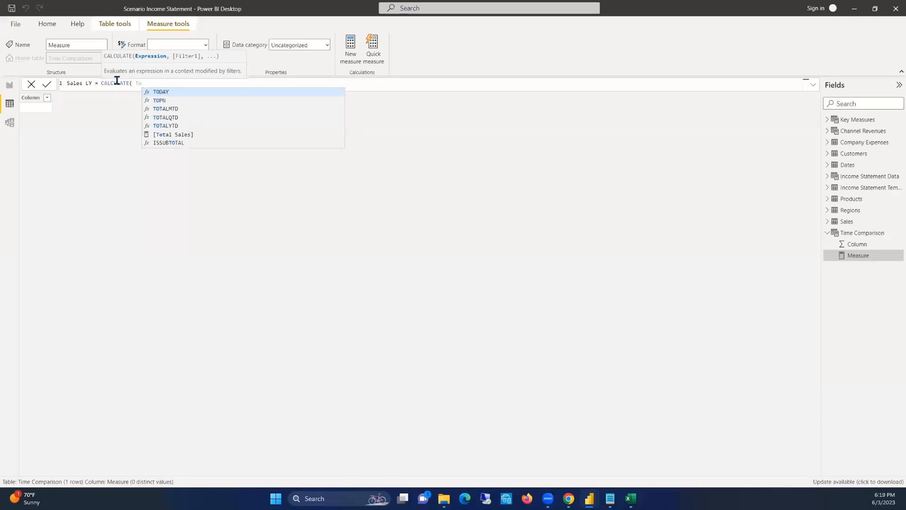
{"action": "left_click", "coordinate": [186, 135]}
Complete the Sales LY formula with the filter DATEADD(Dates[Date], -1, YEAR) and commit the measure
{"action": "type", "text": ", DATE"}
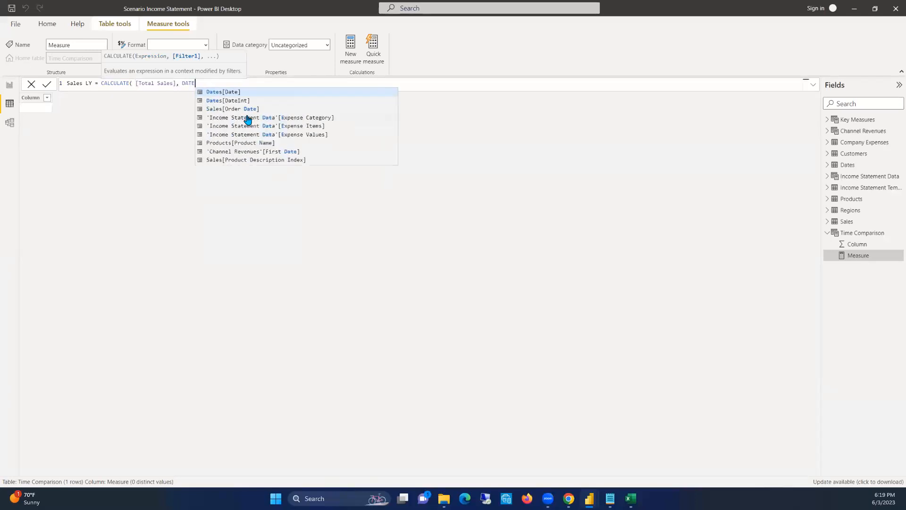
{"action": "type", "text": "ADD("}
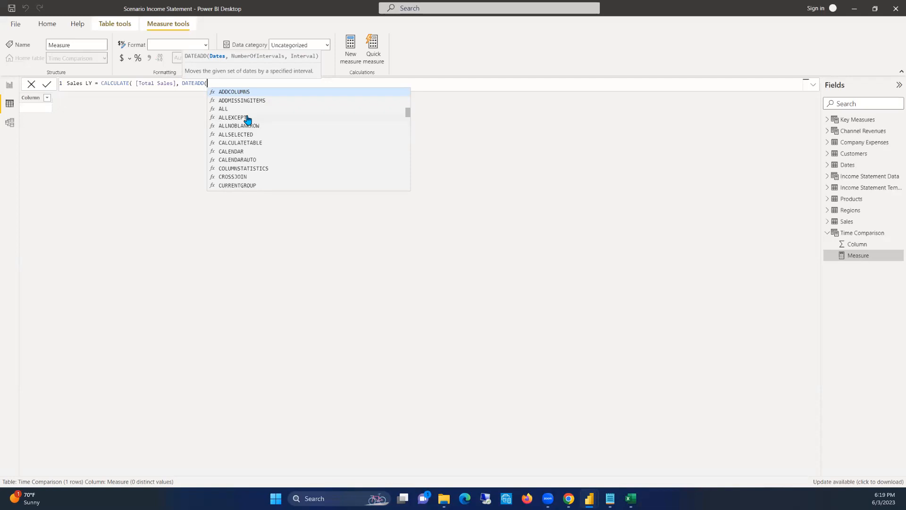
{"action": "type", "text": "Date"}
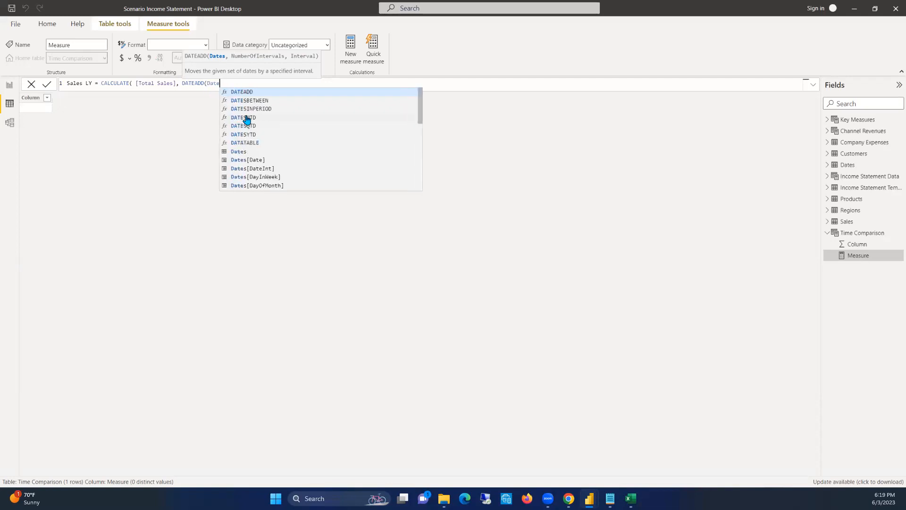
{"action": "left_click", "coordinate": [259, 159]}
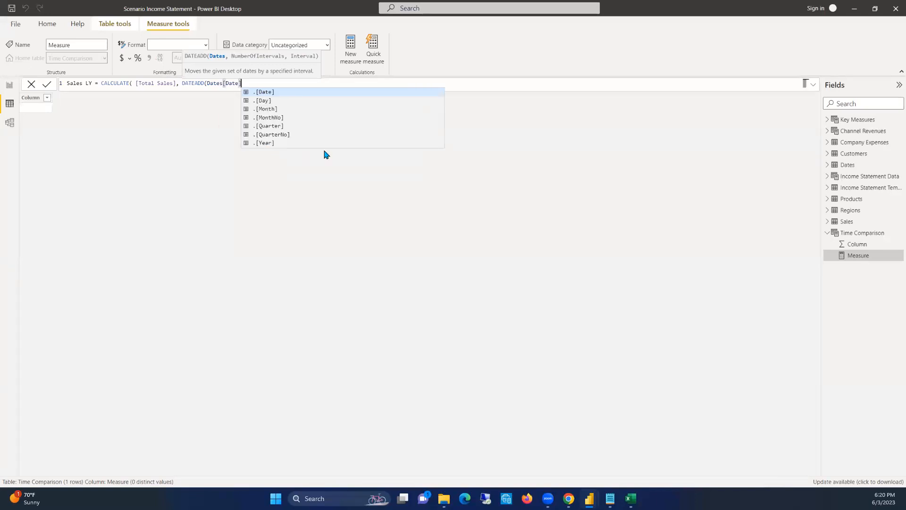
{"action": "type", "text": ", "}
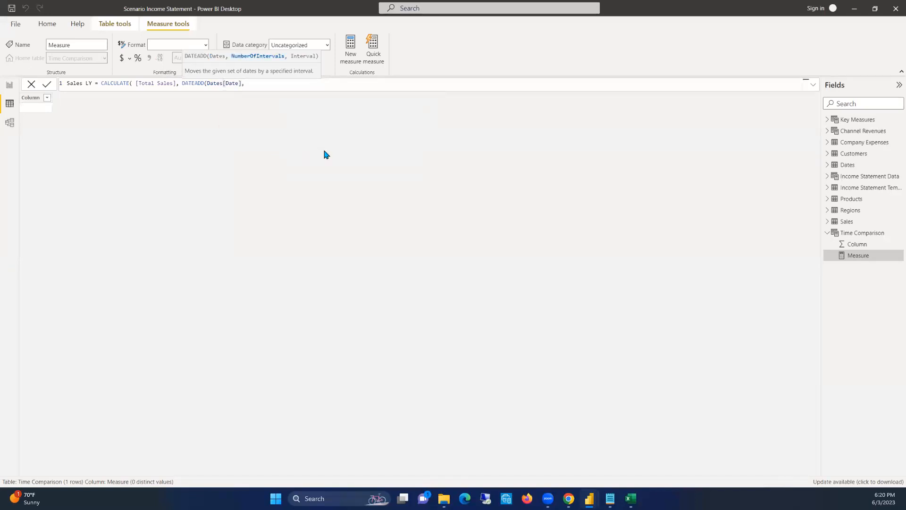
{"action": "type", "text": "-1, year)"}
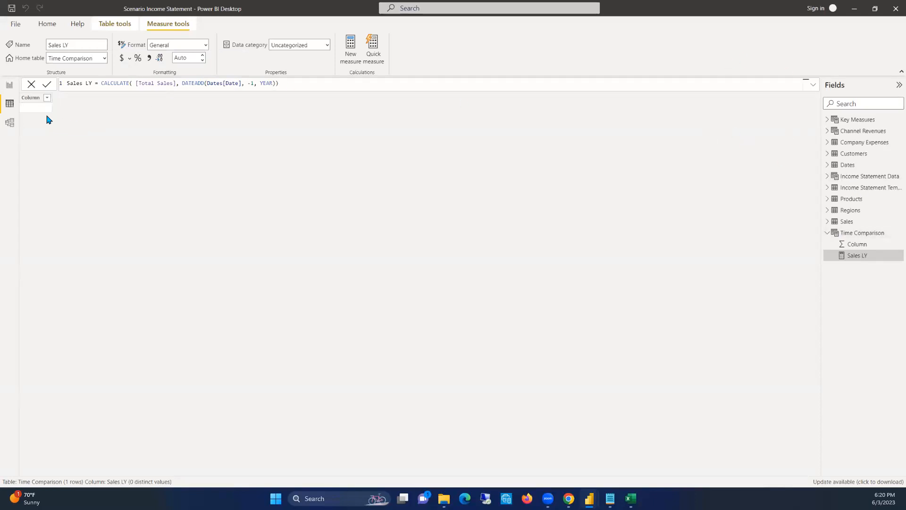
In the model diagram, place the Channel Revenues and Company Expenses tables in a row beside the Income Statement Template table
{"action": "left_click", "coordinate": [10, 121]}
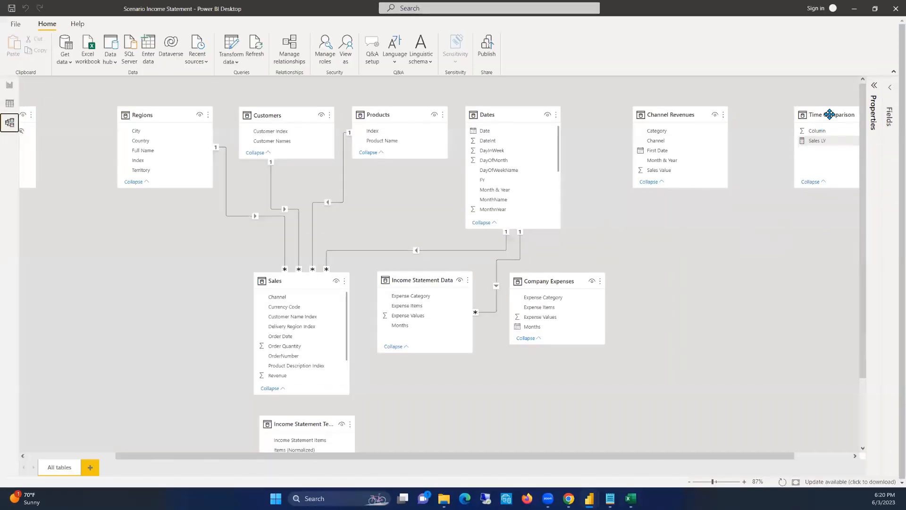
{"action": "left_click_drag", "start_coordinate": [679, 116], "coordinate": [423, 425]}
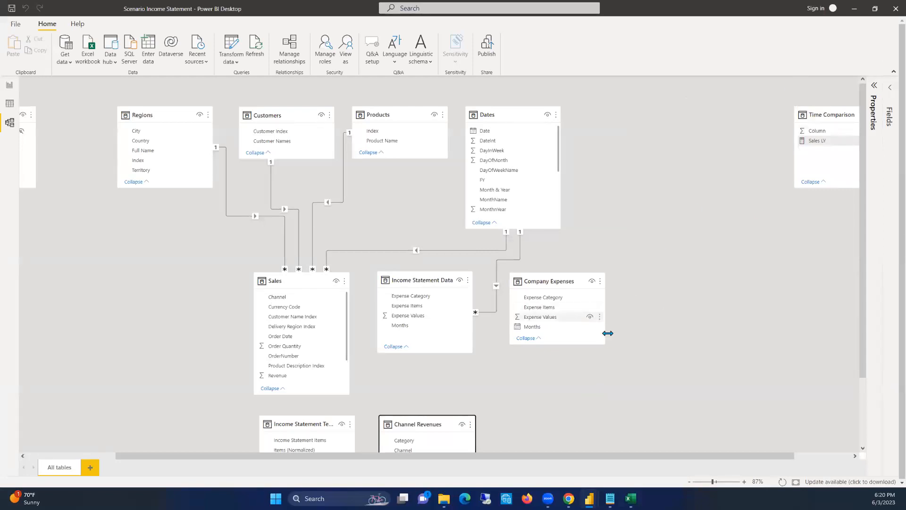
{"action": "left_click_drag", "start_coordinate": [558, 286], "coordinate": [543, 429]}
{"action": "scroll", "coordinate": [578, 376], "scroll_direction": "down", "scroll_amount": 2}
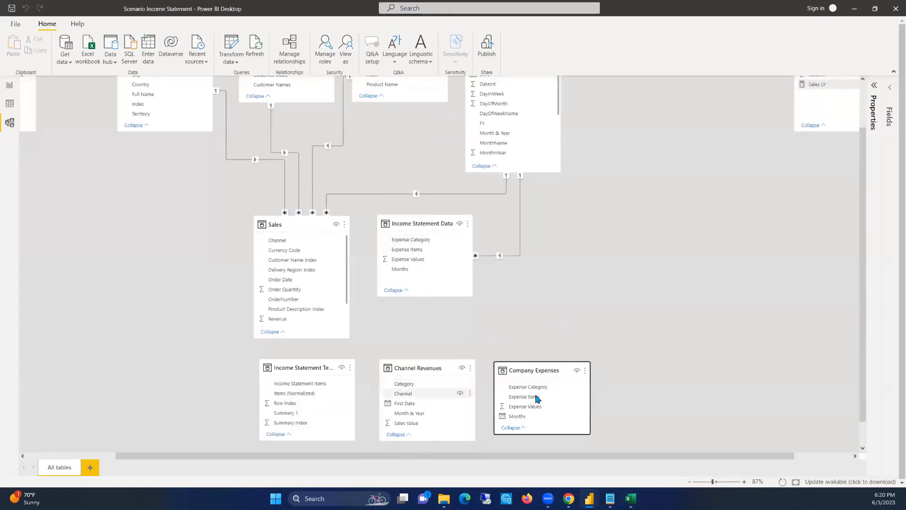
{"action": "scroll", "coordinate": [739, 177], "scroll_direction": "up", "scroll_amount": 2}
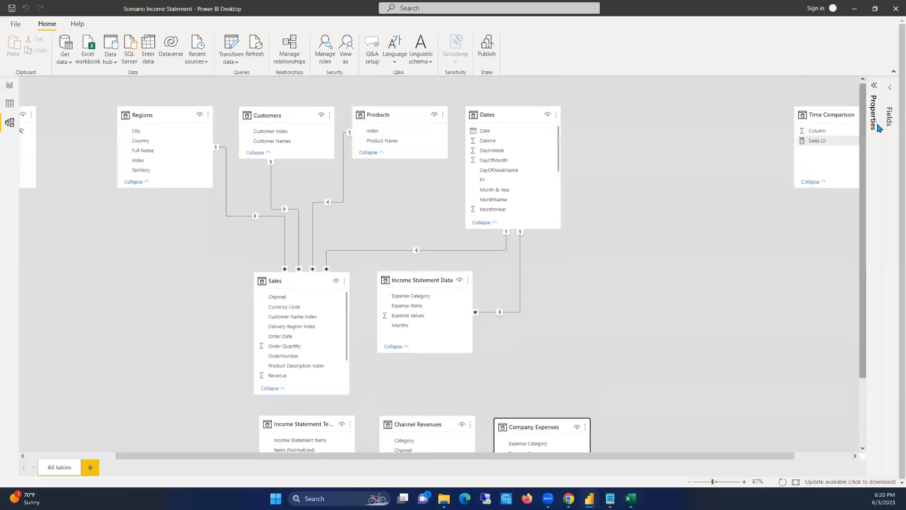
Move the Time Comparison table beside the related tables in the diagram and place Key Measures directly above it
{"action": "left_click_drag", "start_coordinate": [833, 112], "coordinate": [769, 301]}
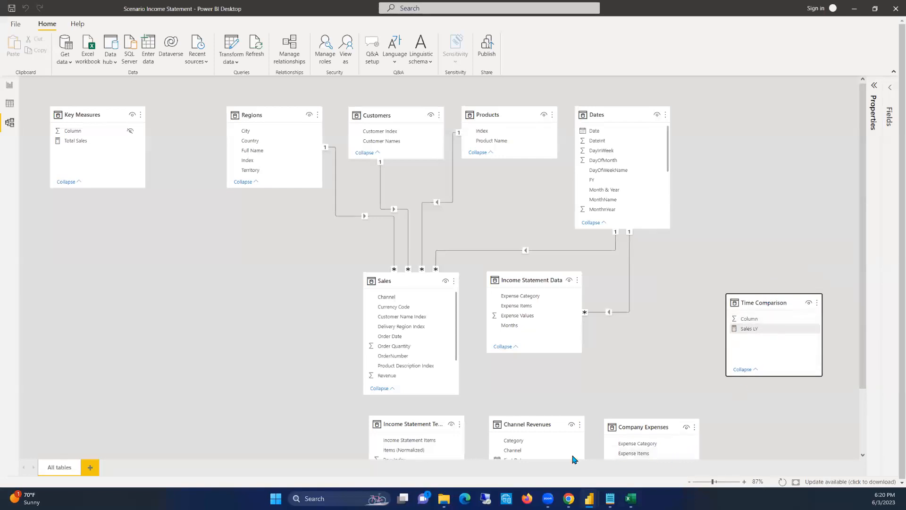
{"action": "left_click_drag", "start_coordinate": [85, 115], "coordinate": [767, 200]}
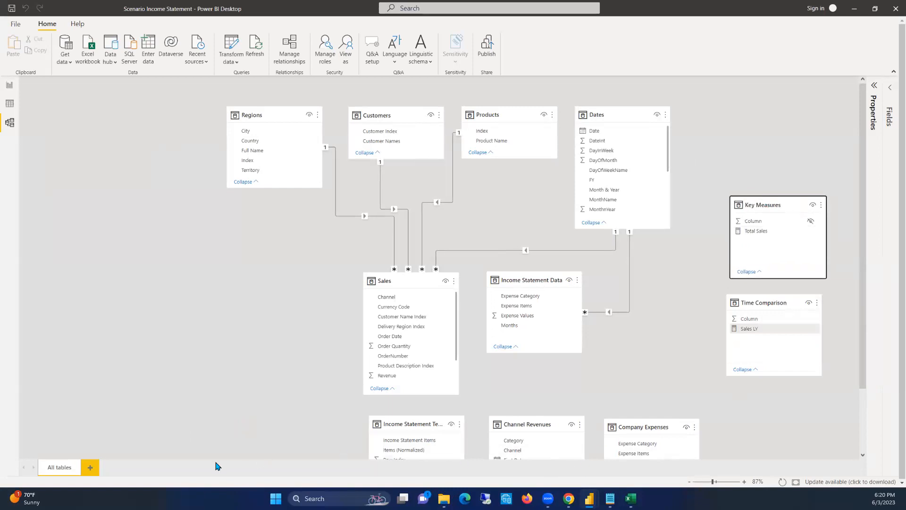
{"action": "left_click", "coordinate": [680, 339]}
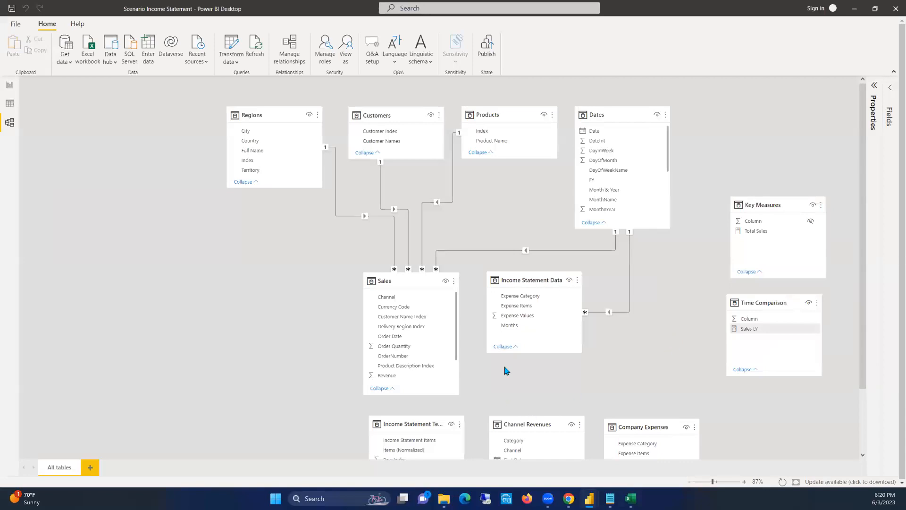
{"action": "scroll", "coordinate": [631, 348], "scroll_direction": "down", "scroll_amount": 3}
{"action": "scroll", "coordinate": [471, 236], "scroll_direction": "up", "scroll_amount": 3}
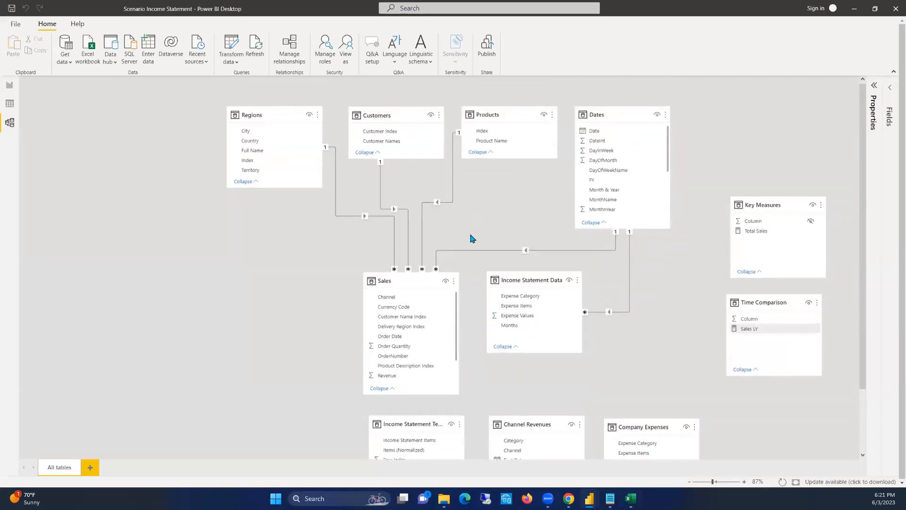
Review the rows of the Income Statement Data and Income Statement Template tables in the data view
{"action": "left_click", "coordinate": [10, 103]}
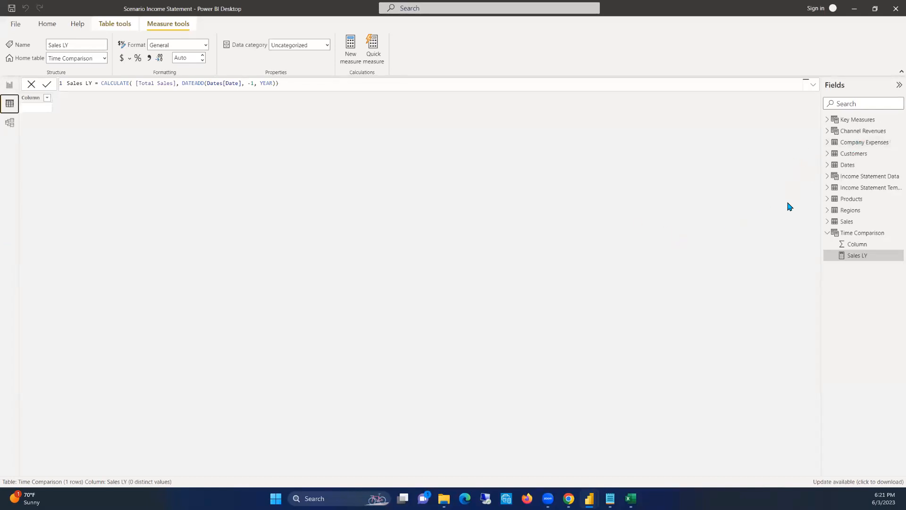
{"action": "left_click", "coordinate": [862, 176]}
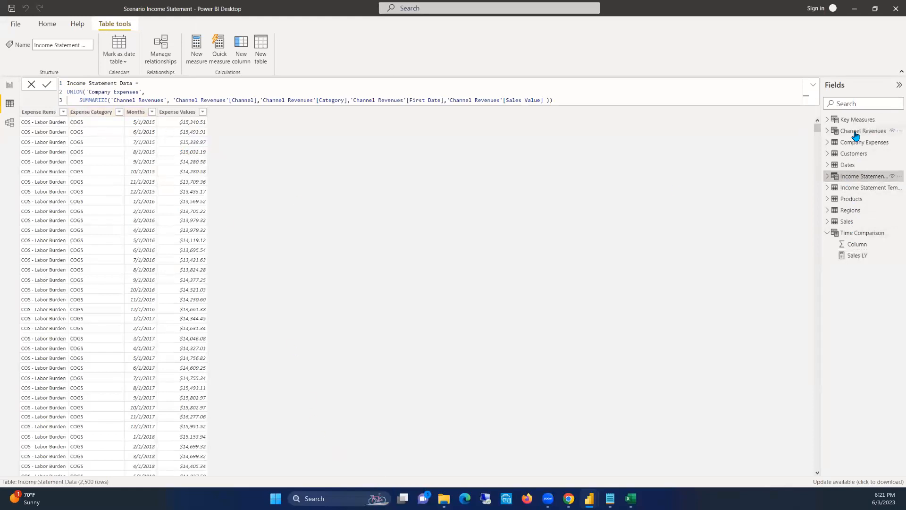
{"action": "left_click", "coordinate": [854, 189]}
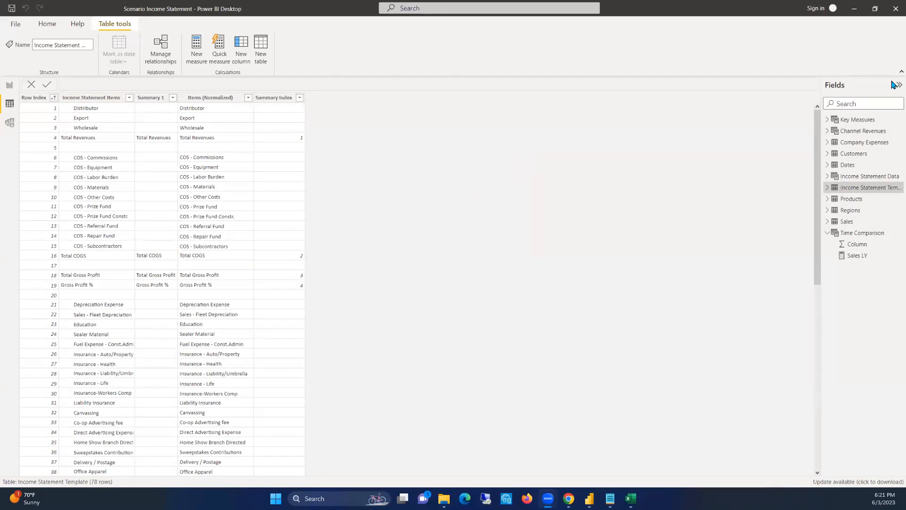
Expand the Key Measures table and hide the Time Comparison table's placeholder Column in report view
{"action": "left_click", "coordinate": [829, 120]}
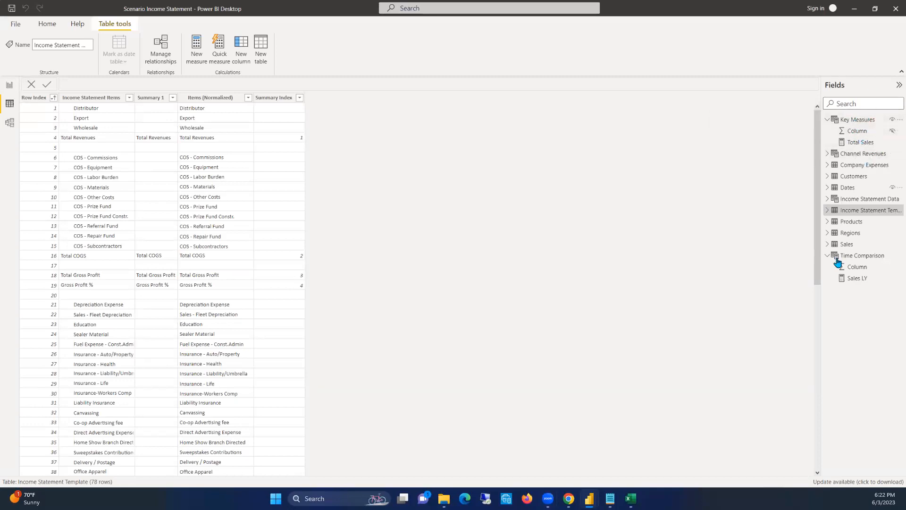
{"action": "right_click", "coordinate": [879, 270]}
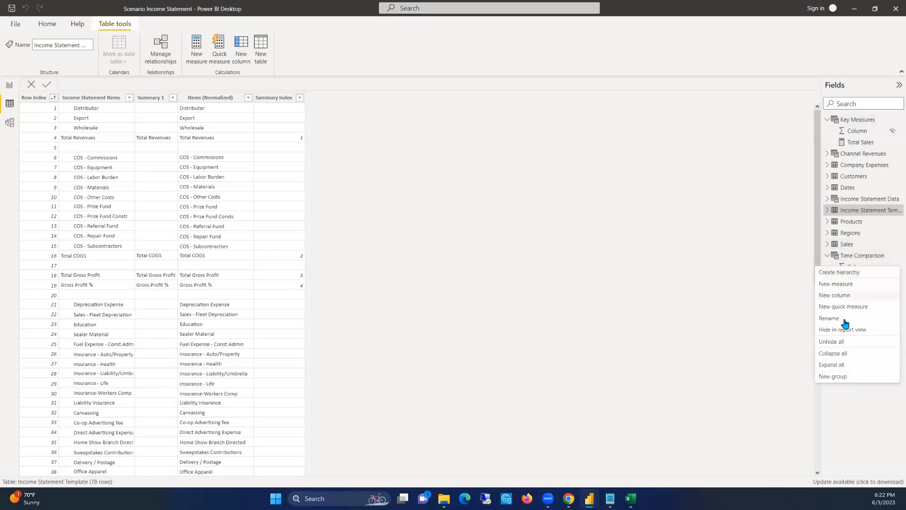
{"action": "left_click", "coordinate": [871, 407]}
{"action": "right_click", "coordinate": [893, 268]}
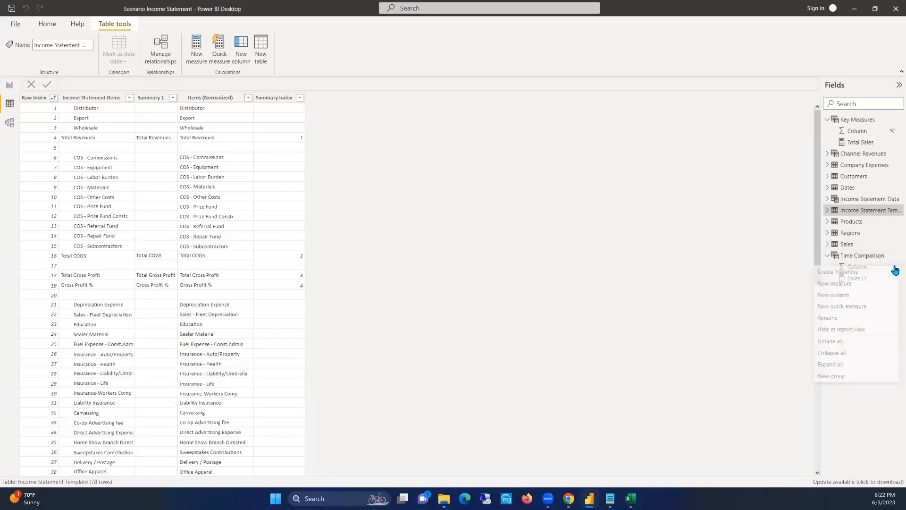
{"action": "left_click", "coordinate": [833, 329]}
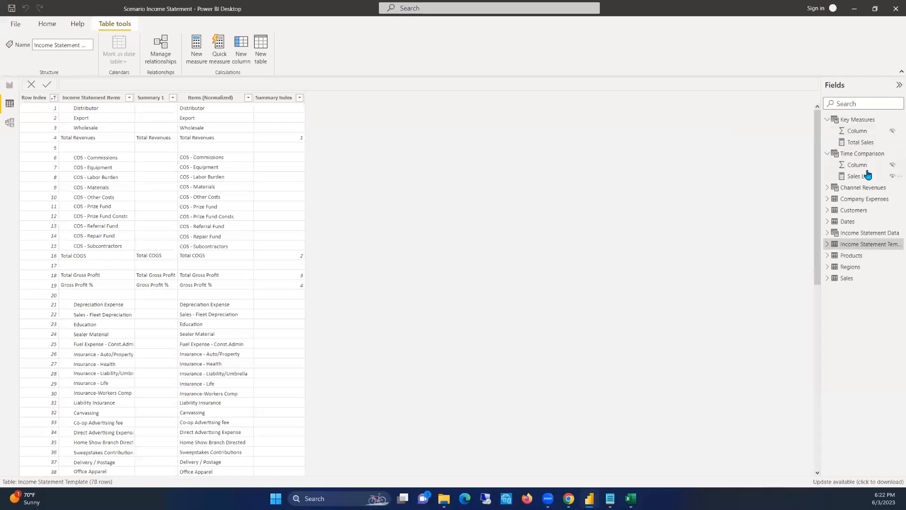
Check the report page's field list and examine how Dates relates to Sales and Income Statement Data in the model diagram
{"action": "left_click", "coordinate": [10, 85]}
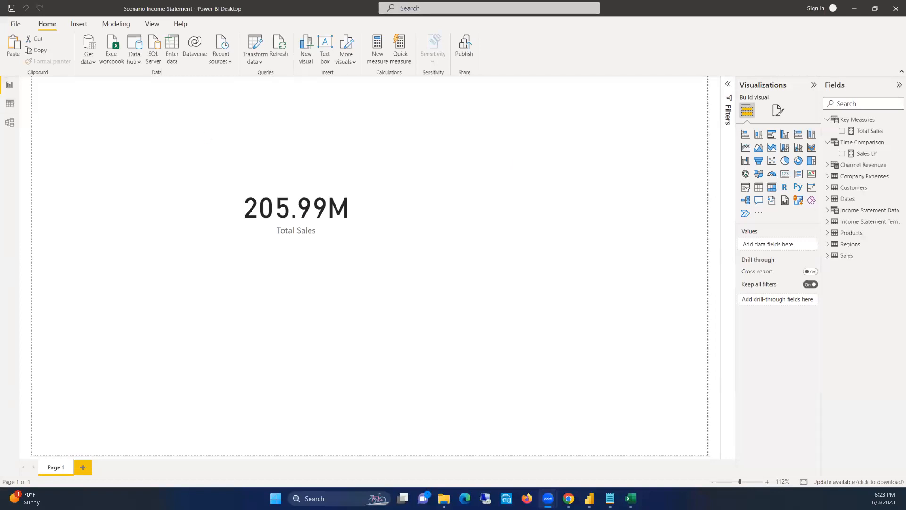
{"action": "left_click", "coordinate": [10, 122]}
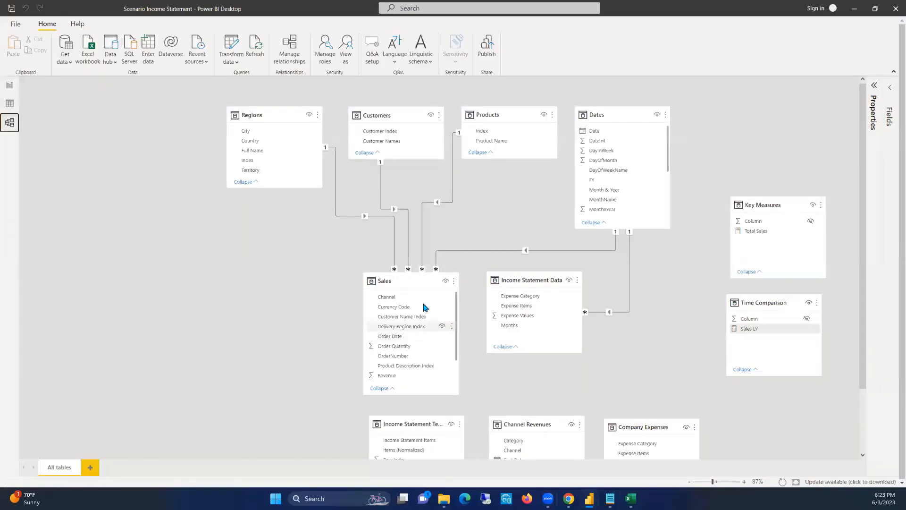
{"action": "left_click_drag", "start_coordinate": [398, 283], "coordinate": [397, 282]}
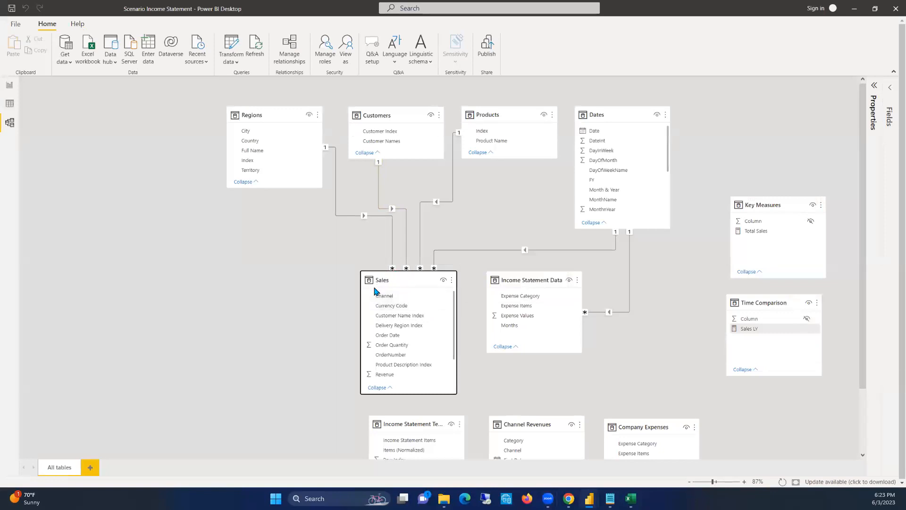
{"action": "left_click", "coordinate": [597, 117]}
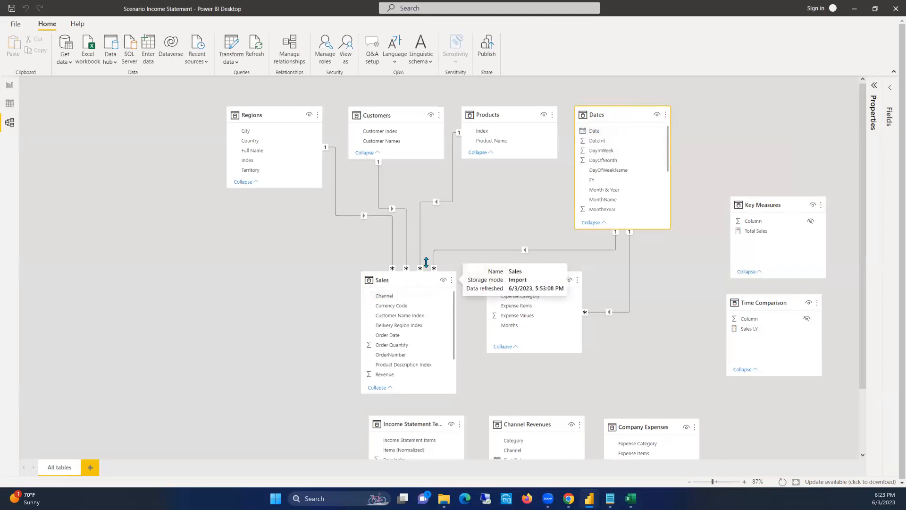
{"action": "left_click_drag", "start_coordinate": [530, 280], "coordinate": [532, 279]}
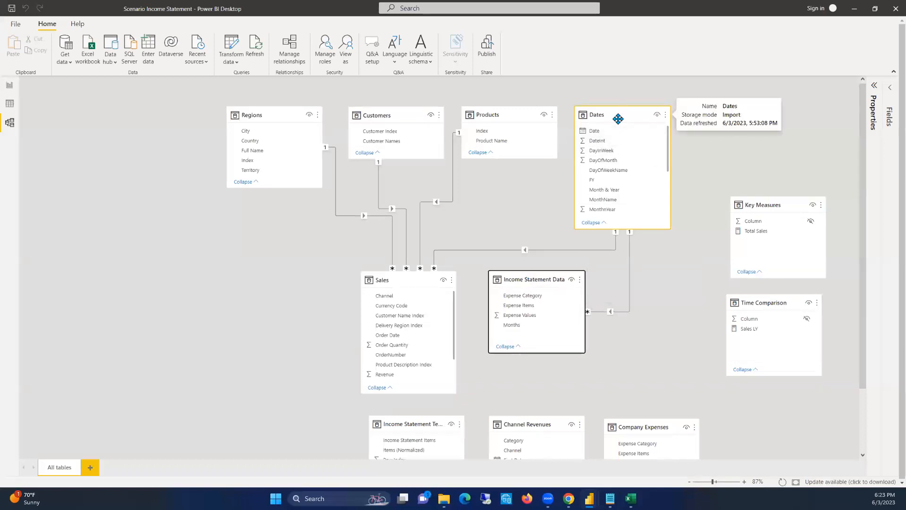
{"action": "left_click", "coordinate": [385, 277]}
{"action": "left_click", "coordinate": [540, 277]}
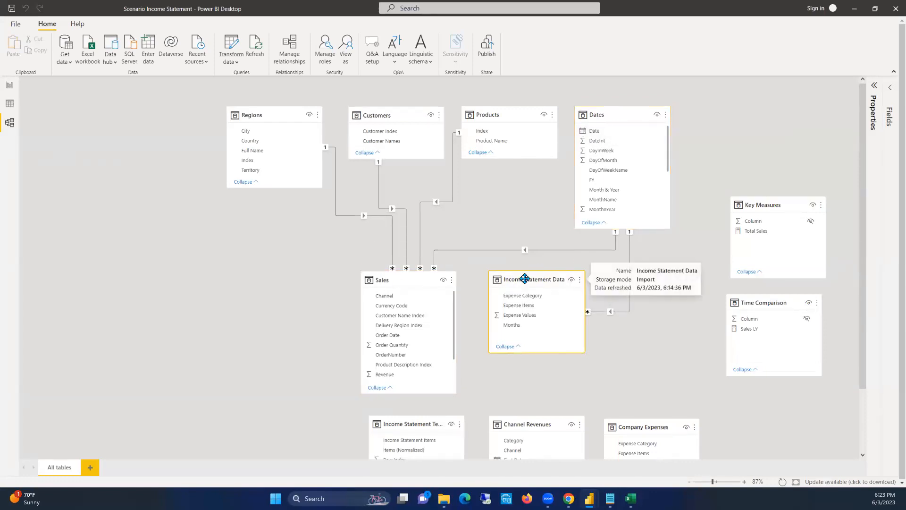
{"action": "mouse_move", "coordinate": [514, 278]}
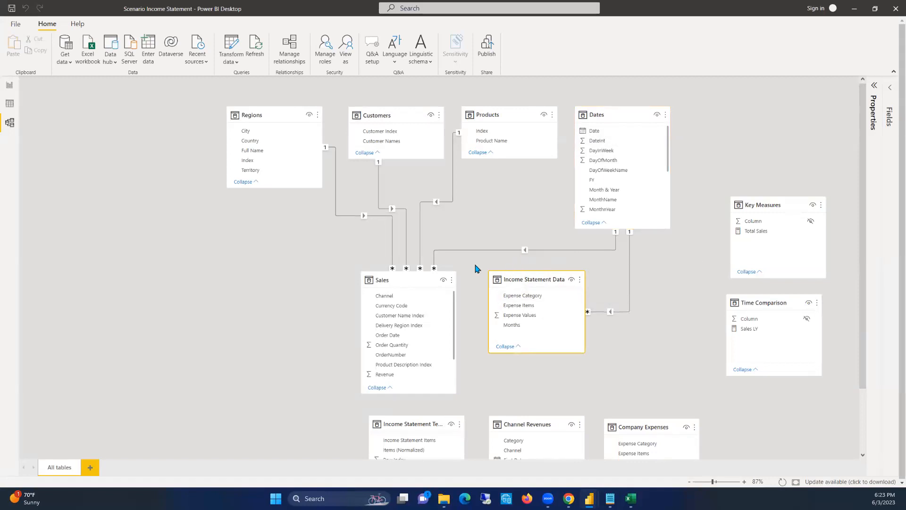
{"action": "left_click", "coordinate": [404, 280]}
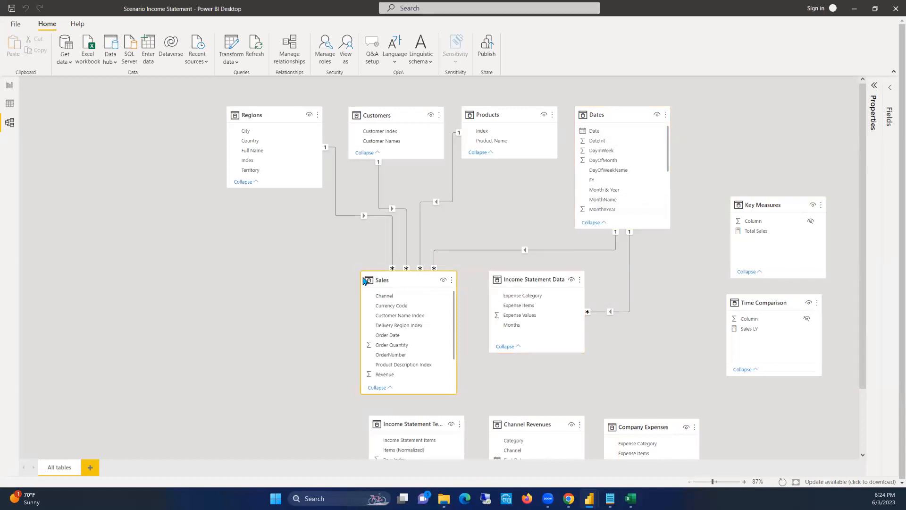
{"action": "left_click", "coordinate": [543, 279]}
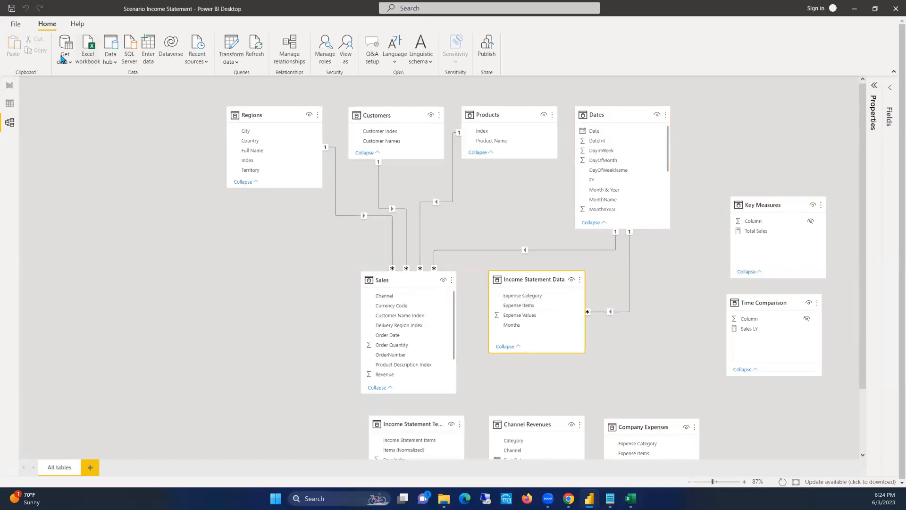
Look over the report page and inspect the Income Statement Data, Company Expenses and Channel Revenues tables
{"action": "left_click", "coordinate": [9, 103]}
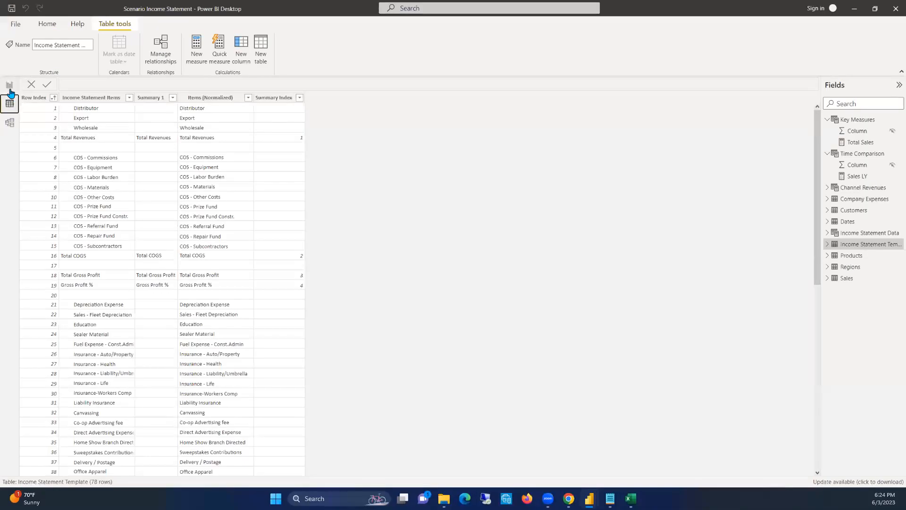
{"action": "left_click", "coordinate": [10, 86]}
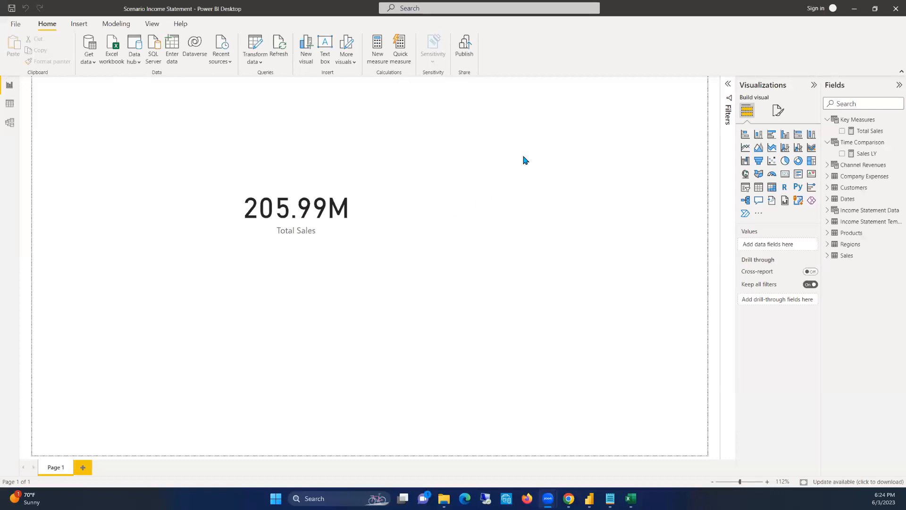
{"action": "left_click", "coordinate": [10, 103]}
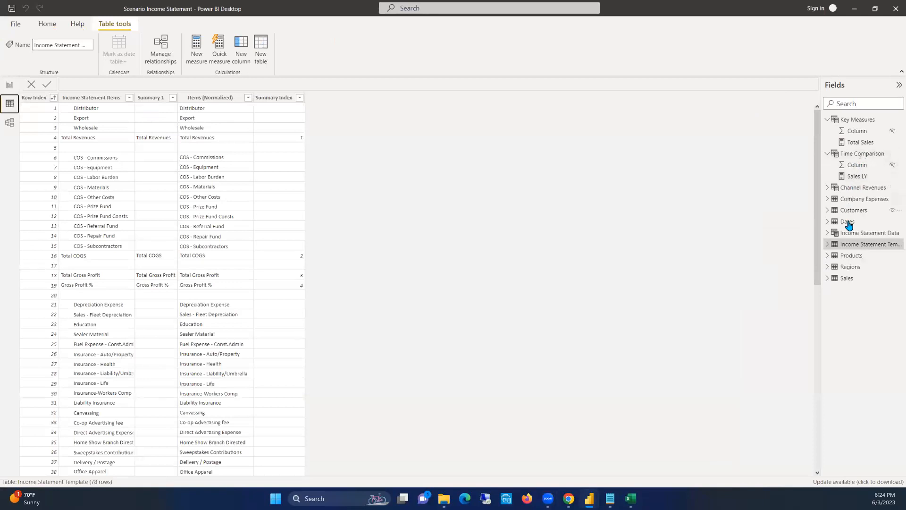
{"action": "left_click", "coordinate": [858, 234]}
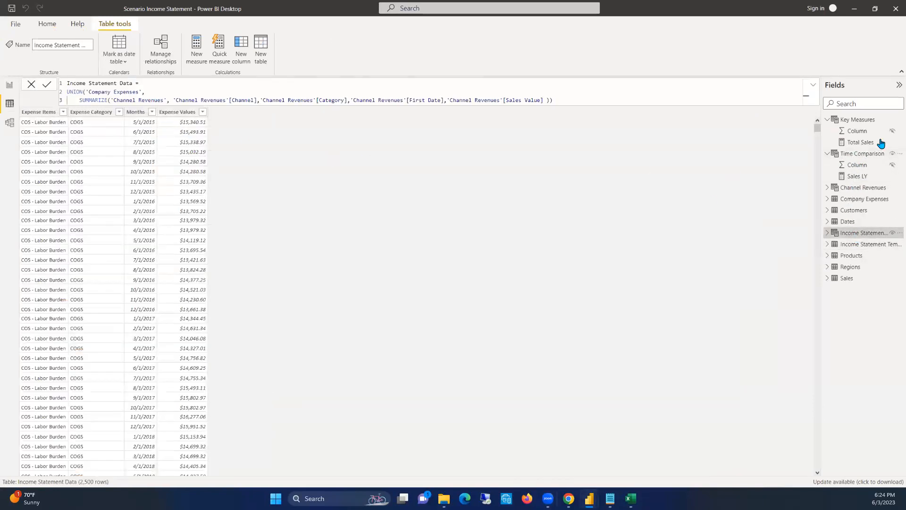
{"action": "left_click", "coordinate": [863, 199]}
{"action": "left_click", "coordinate": [862, 188]}
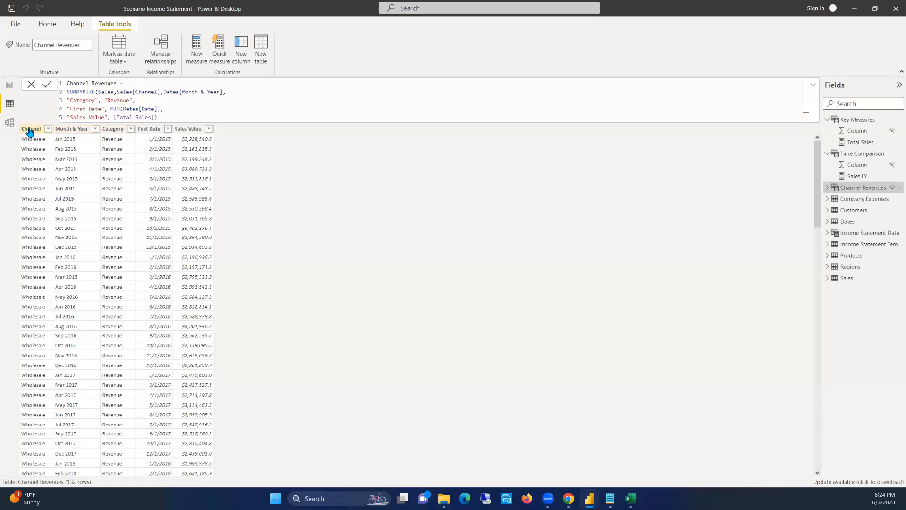
Review the Channel, Month & Year, Category, First Date and Sales Value columns of the Channel Revenues table
{"action": "left_click", "coordinate": [68, 130]}
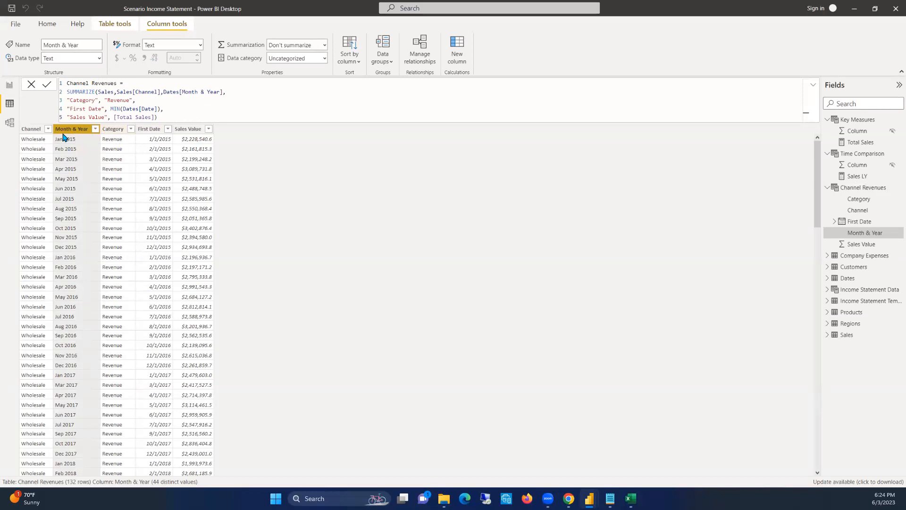
{"action": "left_click", "coordinate": [25, 129]}
{"action": "left_click", "coordinate": [106, 130]}
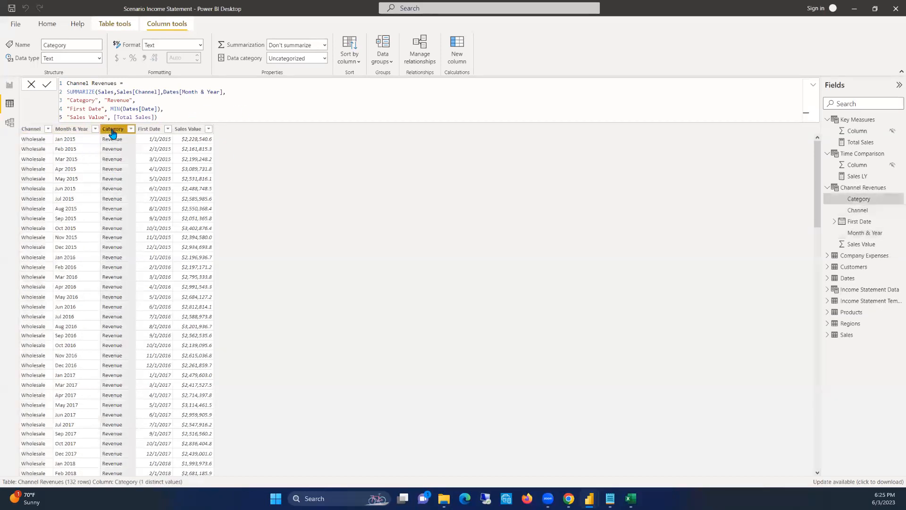
{"action": "left_click", "coordinate": [34, 129]}
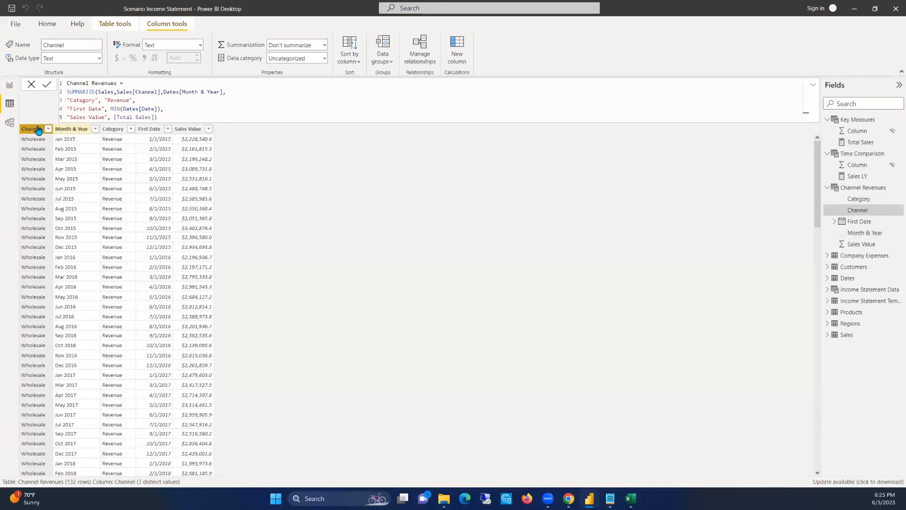
{"action": "left_click", "coordinate": [115, 130]}
{"action": "left_click", "coordinate": [149, 129]}
{"action": "left_click", "coordinate": [189, 129]}
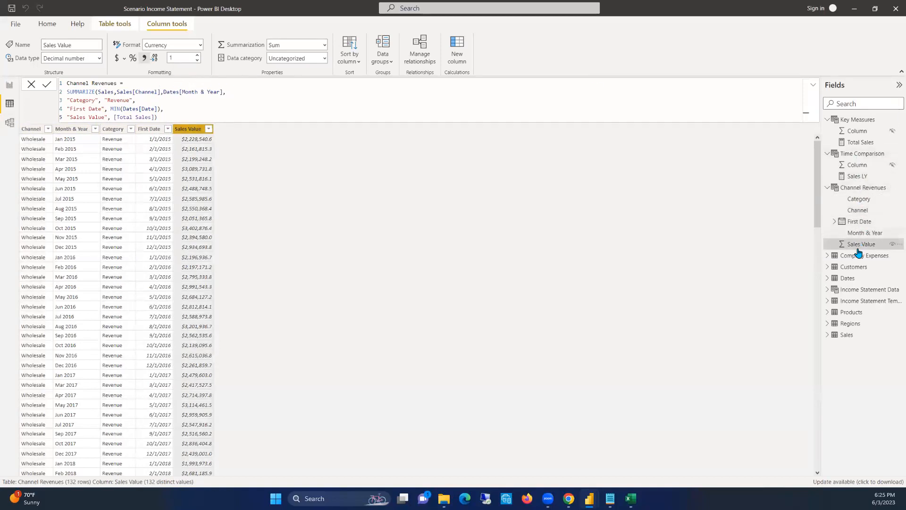
Examine how the Income Statement Data formula unions Company Expenses with the summarized Channel Revenues columns
{"action": "left_click", "coordinate": [860, 289]}
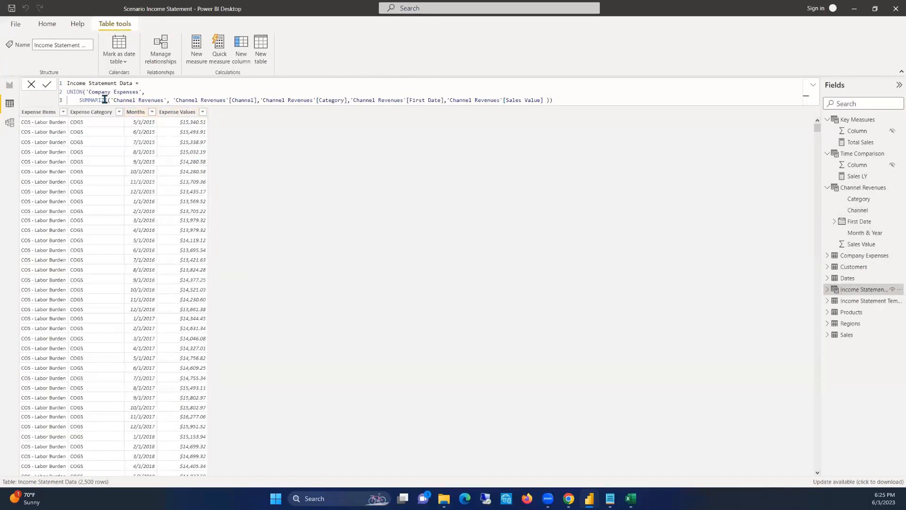
{"action": "left_click_drag", "start_coordinate": [163, 99], "coordinate": [113, 99]}
{"action": "left_click_drag", "start_coordinate": [173, 100], "coordinate": [549, 101]}
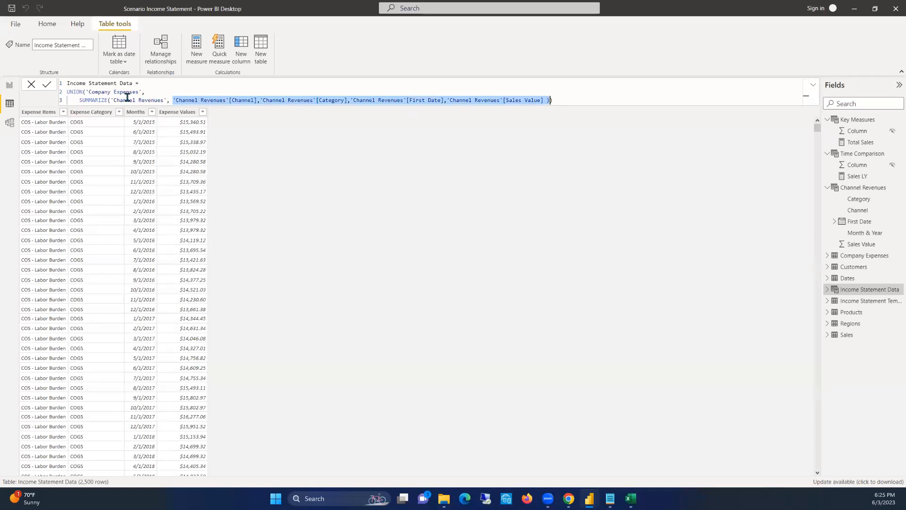
{"action": "left_click", "coordinate": [147, 99]}
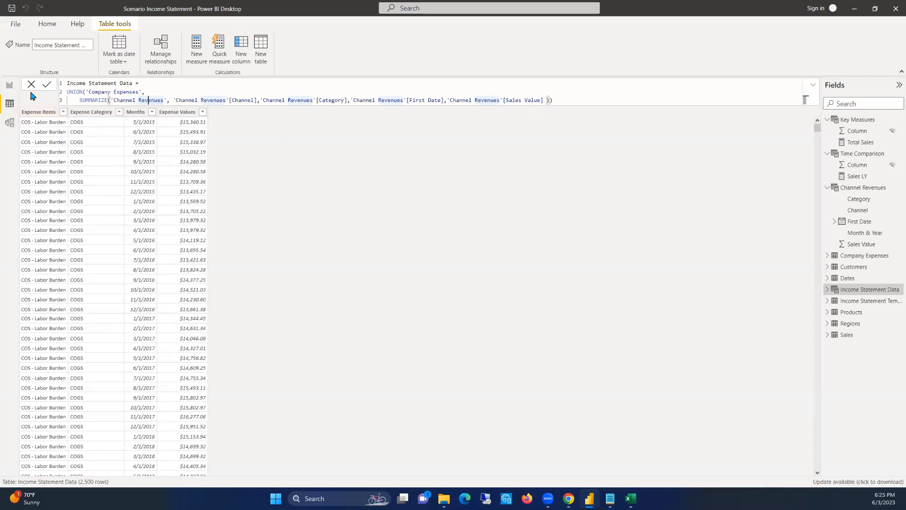
{"action": "left_click", "coordinate": [8, 89]}
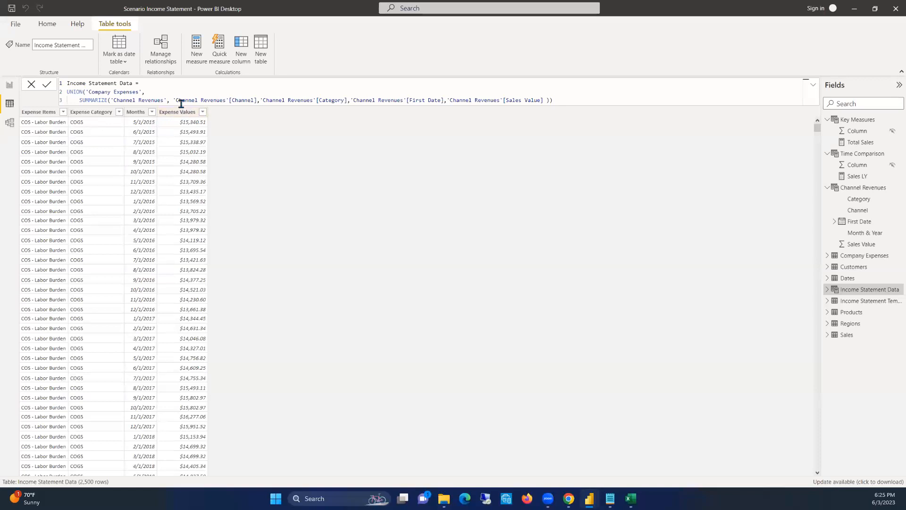
Add a calculated column named Type to the Income Statement Data table and begin its formula with an IF function
{"action": "right_click", "coordinate": [179, 114]}
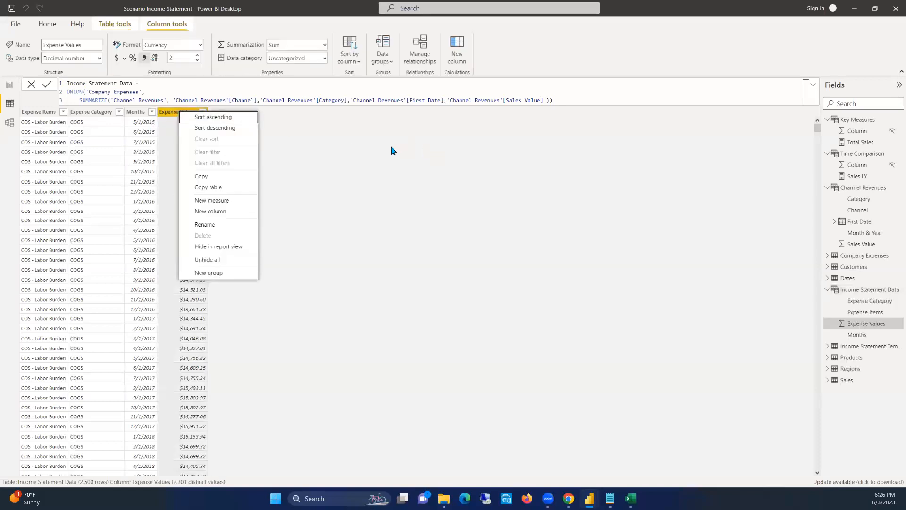
{"action": "left_click", "coordinate": [239, 87]}
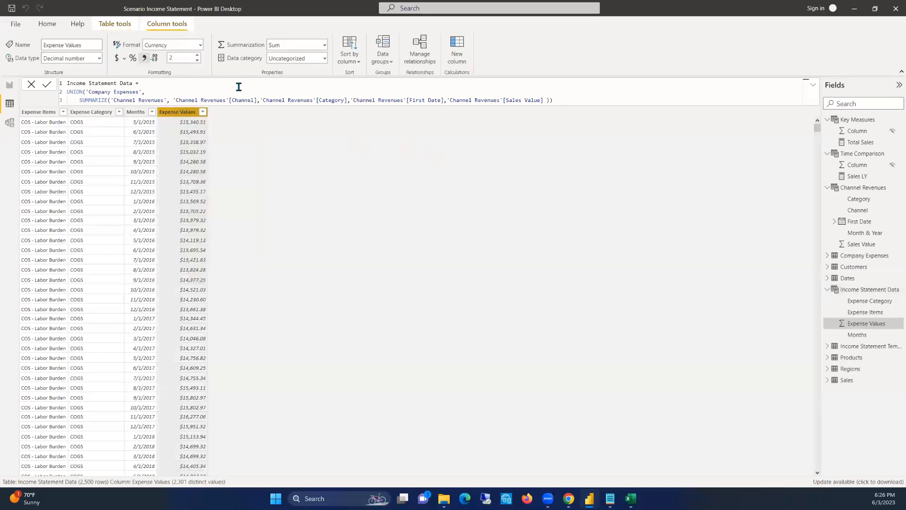
{"action": "left_click", "coordinate": [454, 51]}
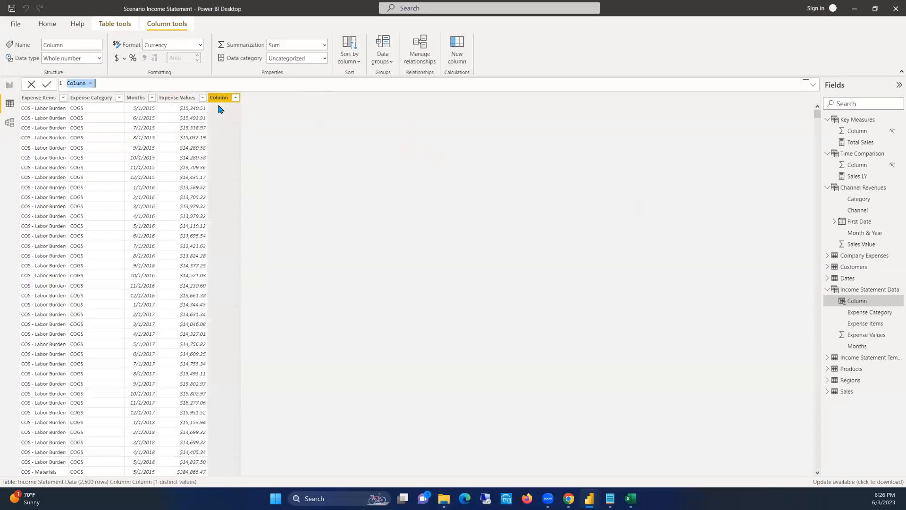
{"action": "type", "text": "Type = I"}
{"action": "key", "text": "BackSpace"}
{"action": "key", "text": "BackSpace"}
{"action": "key", "text": "shift+Return"}
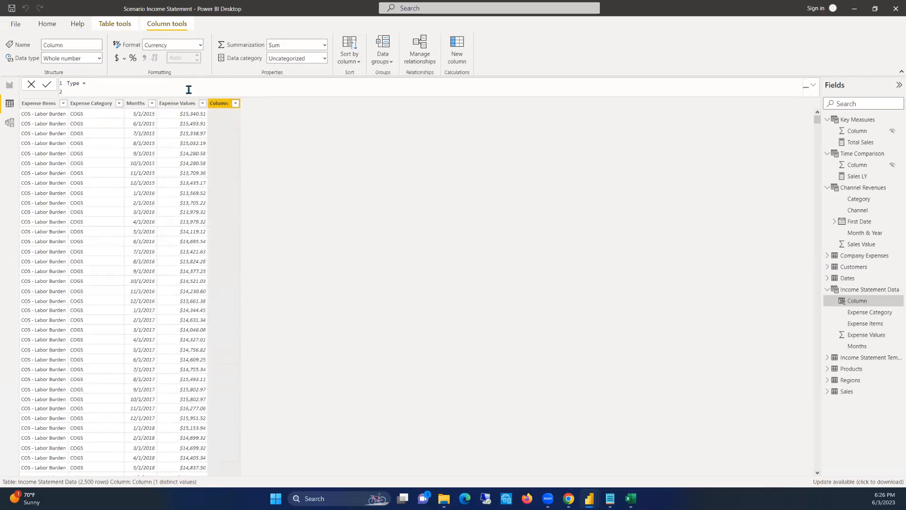
{"action": "type", "text": "IF("}
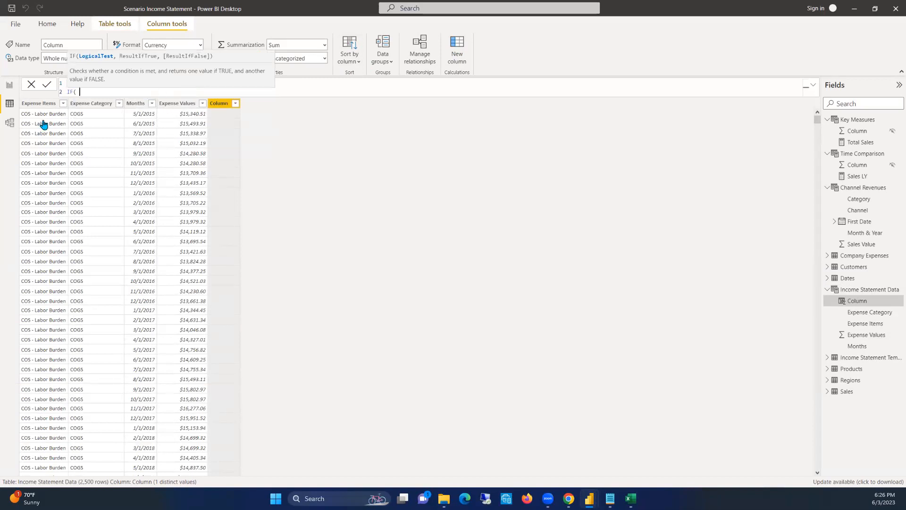
Check the expense categories in the rows and try to enter the category column as the IF function's test
{"action": "scroll", "coordinate": [99, 189], "scroll_direction": "down", "scroll_amount": 7}
{"action": "scroll", "coordinate": [79, 133], "scroll_direction": "up", "scroll_amount": 7}
{"action": "scroll", "coordinate": [94, 297], "scroll_direction": "down", "scroll_amount": 13}
{"action": "scroll", "coordinate": [93, 297], "scroll_direction": "down", "scroll_amount": 20}
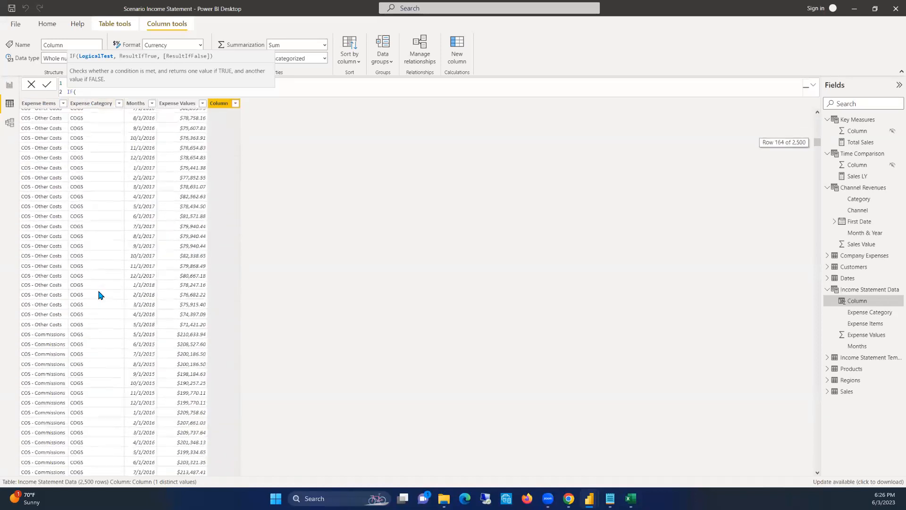
{"action": "scroll", "coordinate": [100, 297], "scroll_direction": "down", "scroll_amount": 20}
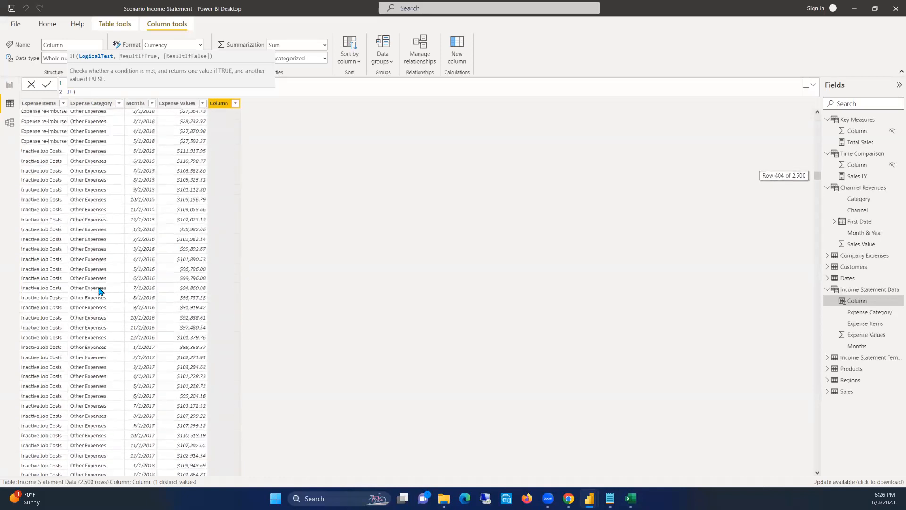
{"action": "scroll", "coordinate": [96, 286], "scroll_direction": "down", "scroll_amount": 20}
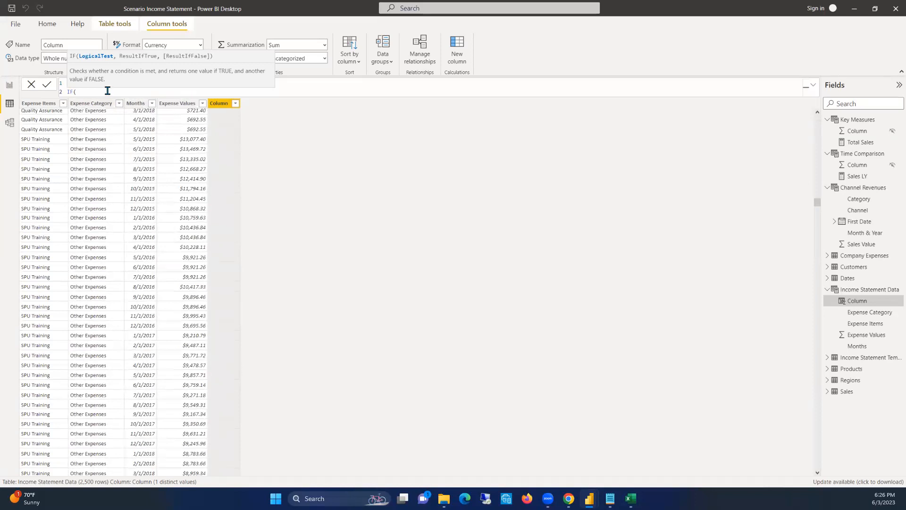
{"action": "type", "text": "in"}
{"action": "key", "text": "BackSpace"}
{"action": "key", "text": "BackSpace"}
{"action": "type", "text": "Categ"}
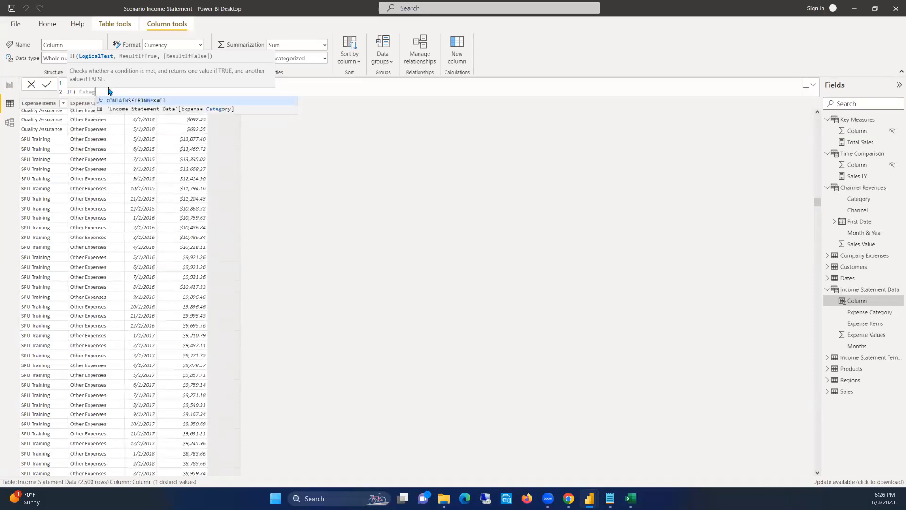
{"action": "key", "text": "BackSpace"}
{"action": "key", "text": "BackSpace"}
{"action": "key", "text": "BackSpace"}
{"action": "key", "text": "BackSpace"}
{"action": "key", "text": "BackSpace"}
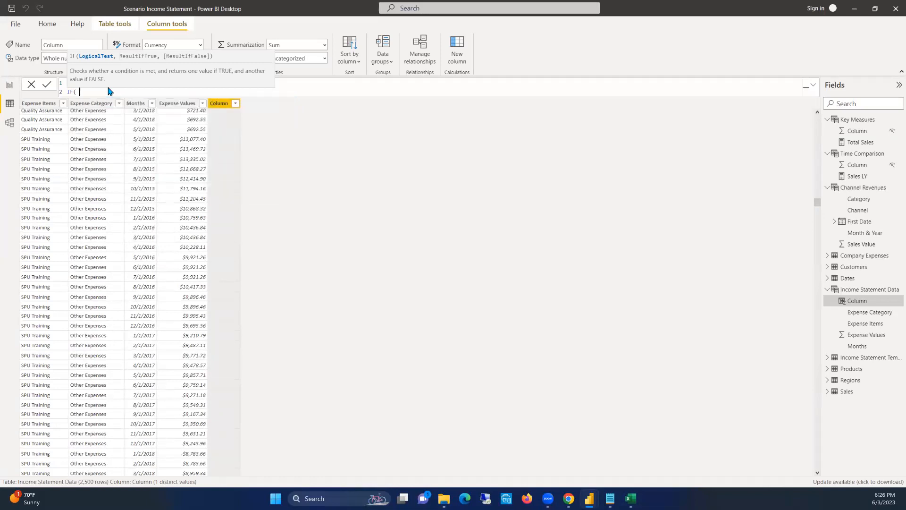
{"action": "type", "text": "Cate"}
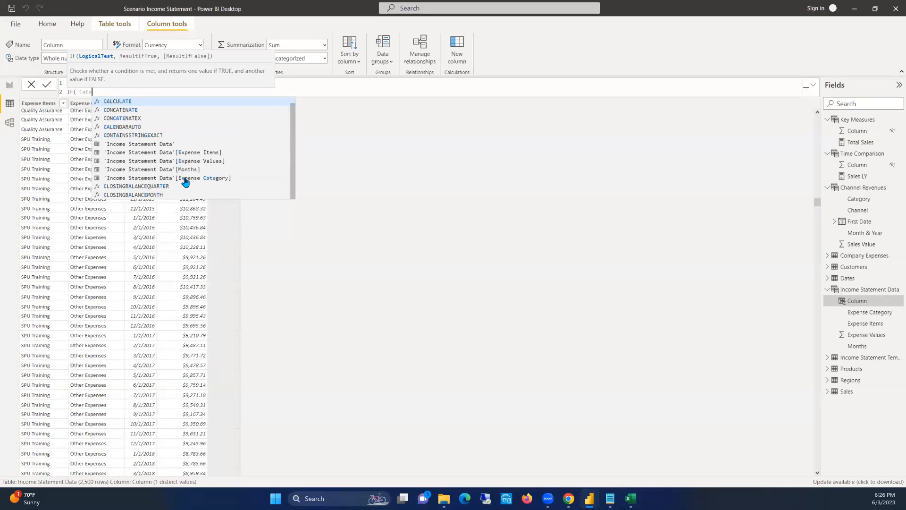
{"action": "left_click", "coordinate": [83, 108]}
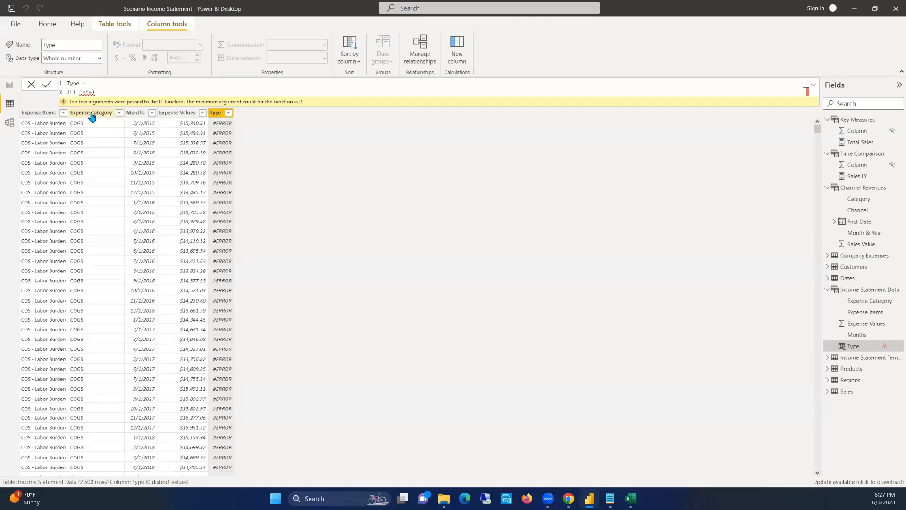
Rename the Expense Category column of Income Statement Data as Category
{"action": "double_click", "coordinate": [92, 113]}
{"action": "key", "text": "Right"}
{"action": "key", "text": "Left"}
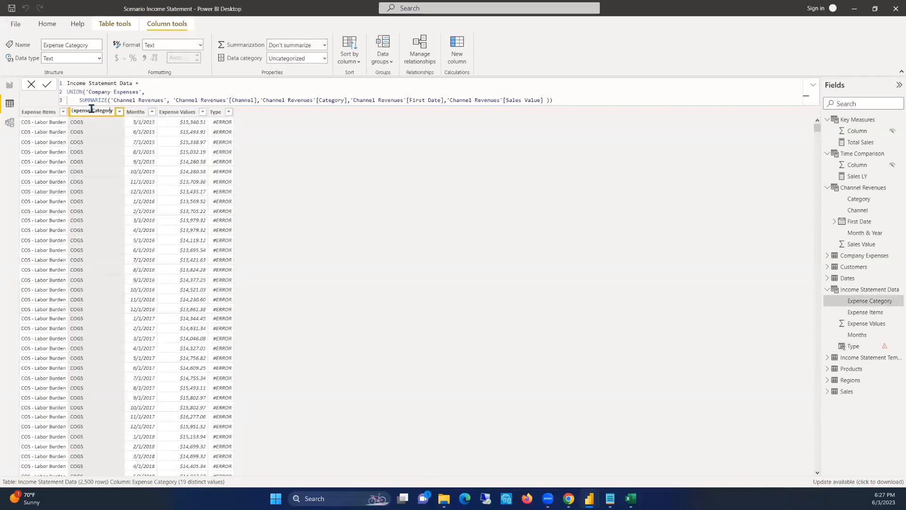
{"action": "key", "text": "BackSpace"}
{"action": "key", "text": "BackSpace"}
{"action": "key", "text": "BackSpace"}
{"action": "key", "text": "BackSpace"}
{"action": "key", "text": "BackSpace"}
{"action": "key", "text": "BackSpace"}
{"action": "key", "text": "BackSpace"}
{"action": "key", "text": "Escape"}
Rename the Expense Items column of Income Statement Data as Items
{"action": "left_click", "coordinate": [37, 112]}
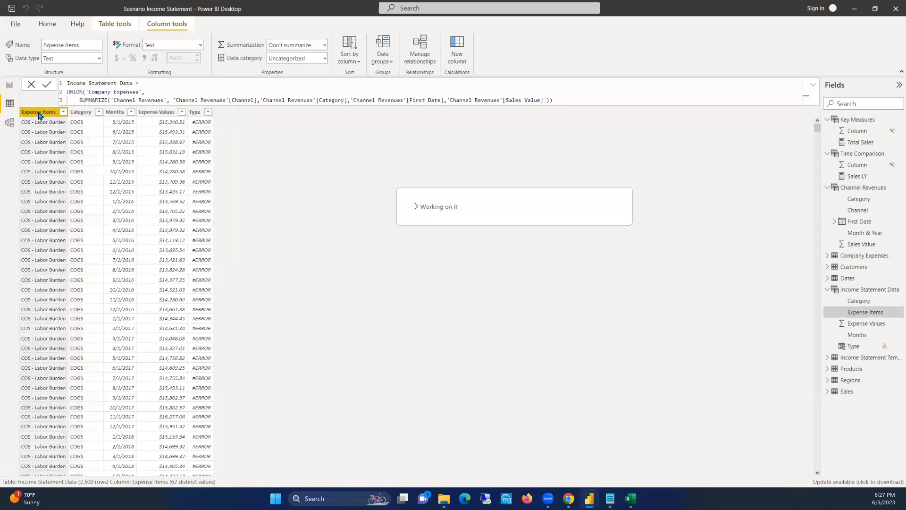
{"action": "double_click", "coordinate": [42, 110]}
{"action": "left_click", "coordinate": [42, 110]}
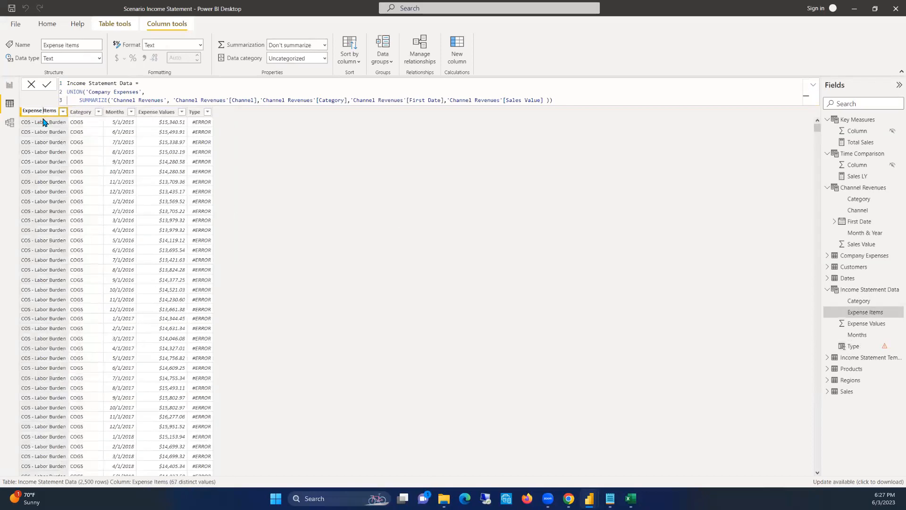
{"action": "key", "text": "BackSpace"}
{"action": "key", "text": "BackSpace"}
{"action": "key", "text": "BackSpace"}
{"action": "key", "text": "BackSpace"}
{"action": "key", "text": "BackSpace"}
{"action": "key", "text": "BackSpace"}
{"action": "key", "text": "BackSpace"}
{"action": "key", "text": "BackSpace"}
Rename the Expense Values column of Income Statement Data as Values
{"action": "left_click", "coordinate": [148, 113]}
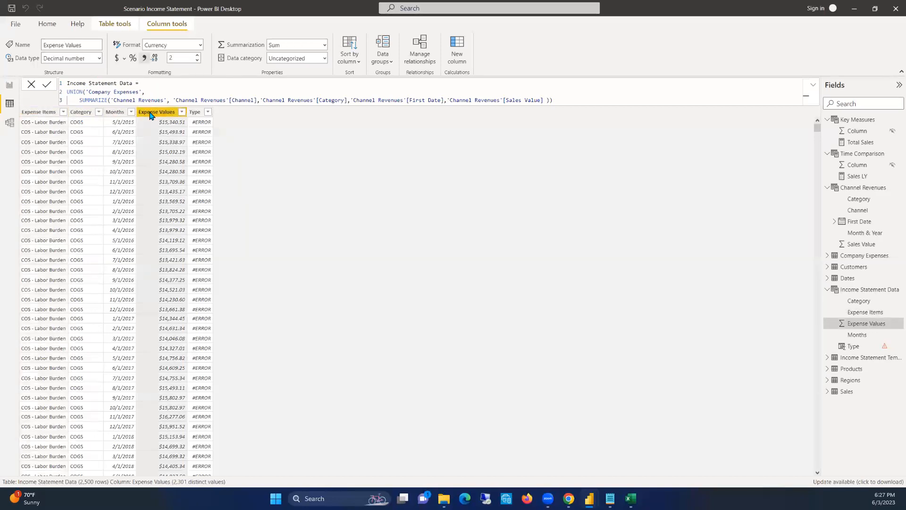
{"action": "double_click", "coordinate": [158, 110]}
{"action": "left_click", "coordinate": [159, 110]}
{"action": "left_click_drag", "start_coordinate": [159, 110], "coordinate": [122, 111]}
{"action": "key", "text": "BackSpace"}
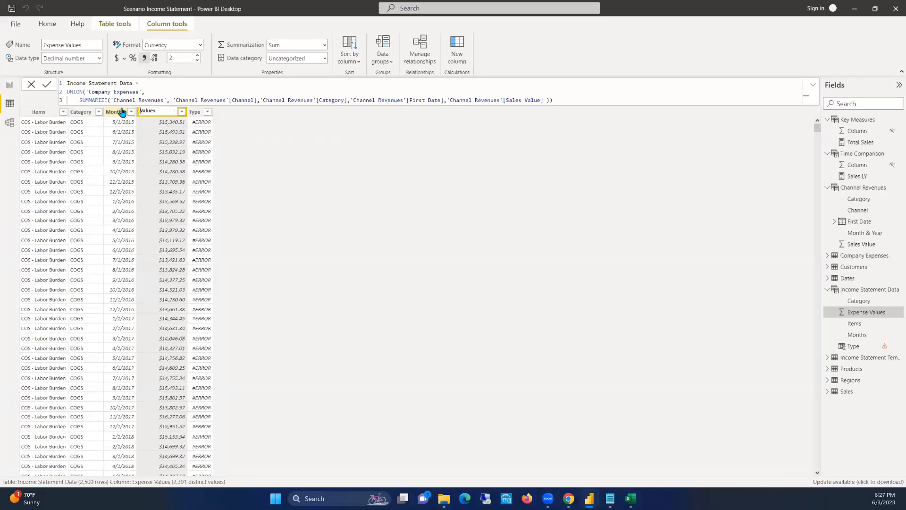
In the Type column's formula, set the IF condition to 'Income Statement Data'[Category]="Revenue"
{"action": "left_click", "coordinate": [194, 112]}
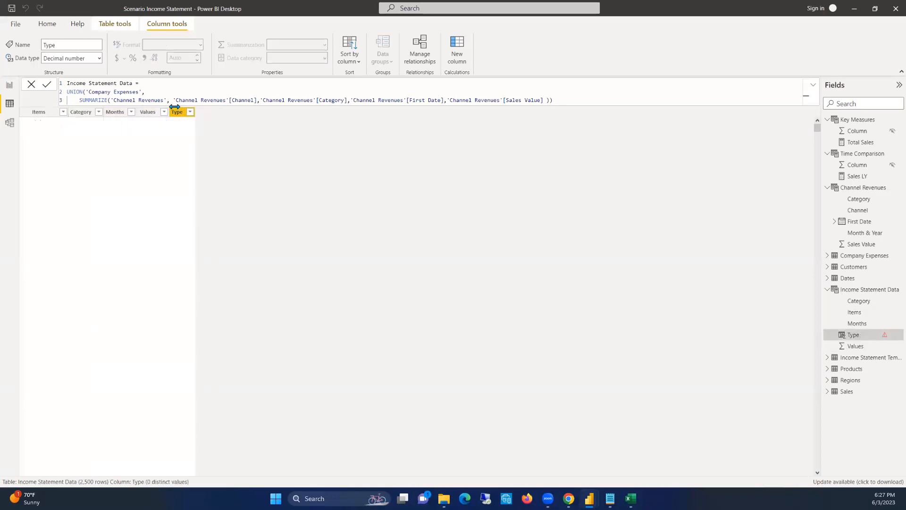
{"action": "left_click", "coordinate": [89, 92]}
{"action": "double_click", "coordinate": [88, 91]}
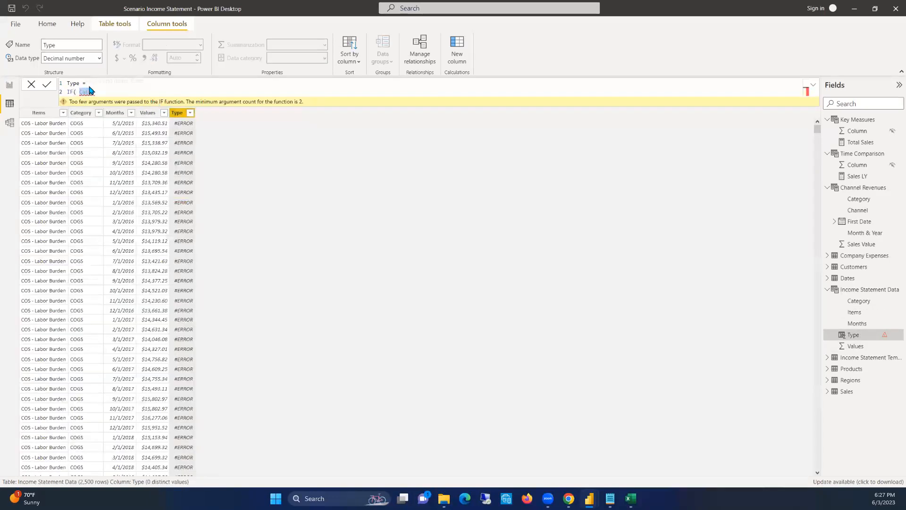
{"action": "type", "text": "Categ"}
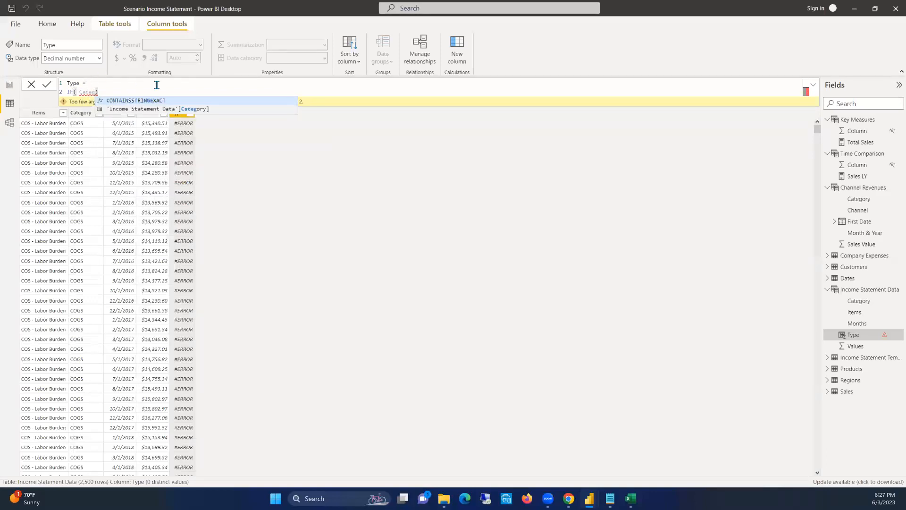
{"action": "left_click", "coordinate": [152, 109]}
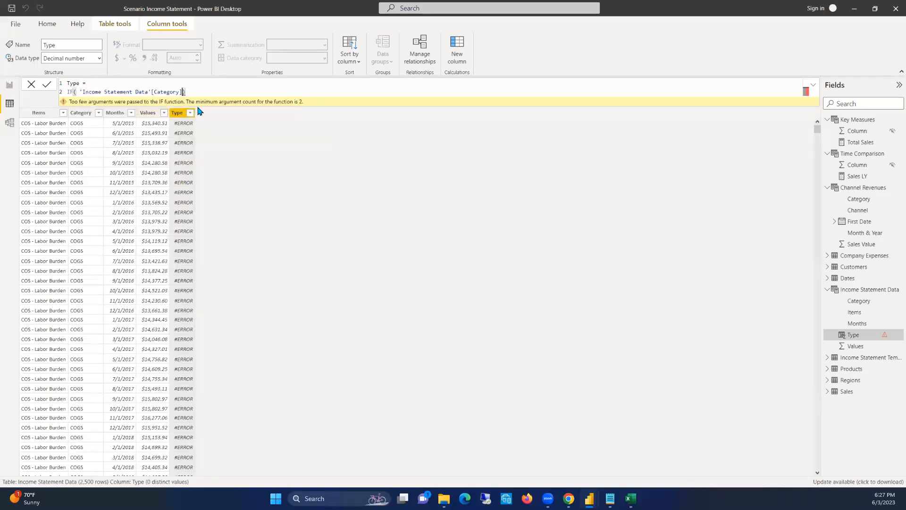
{"action": "type", "text": "=\"Revenue\""}
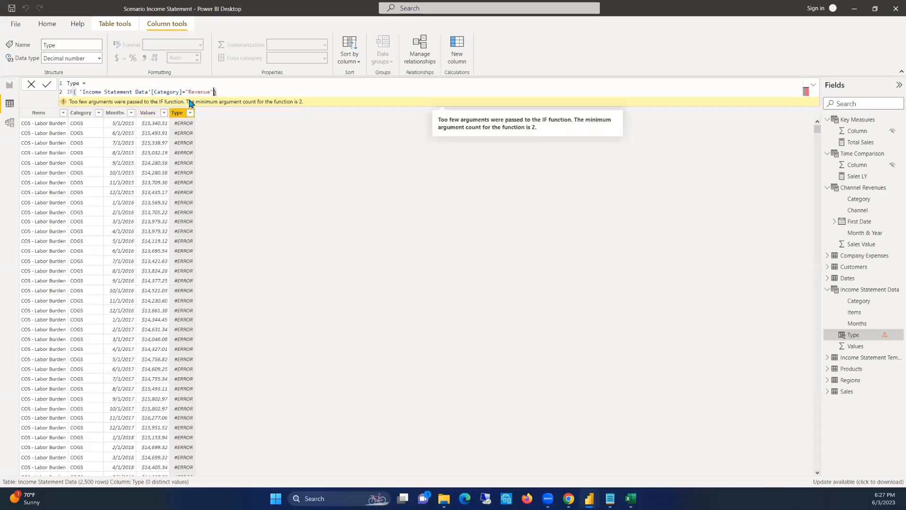
{"action": "type", "text": ","}
Complete the Type formula so it returns "Revenue" when the condition is true and "Expenses" otherwise, and commit it
{"action": "key", "text": "shift+Return"}
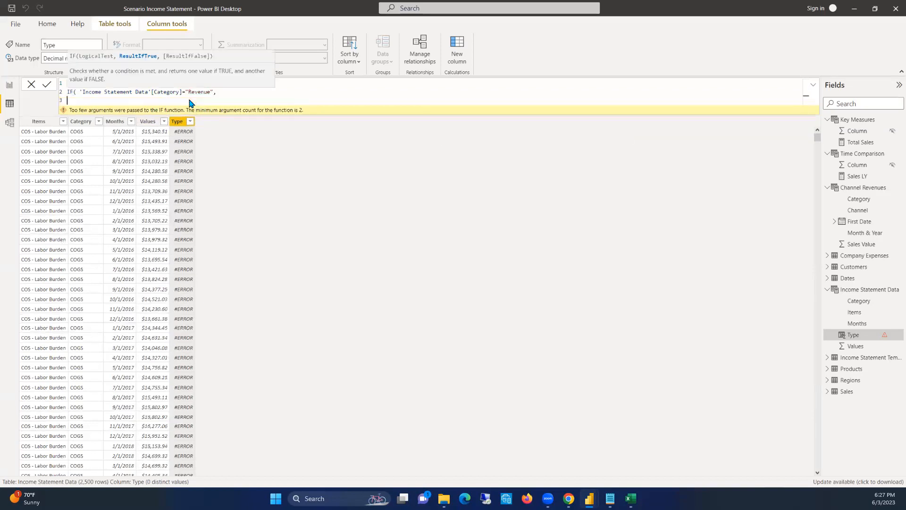
{"action": "key", "text": "BackSpace"}
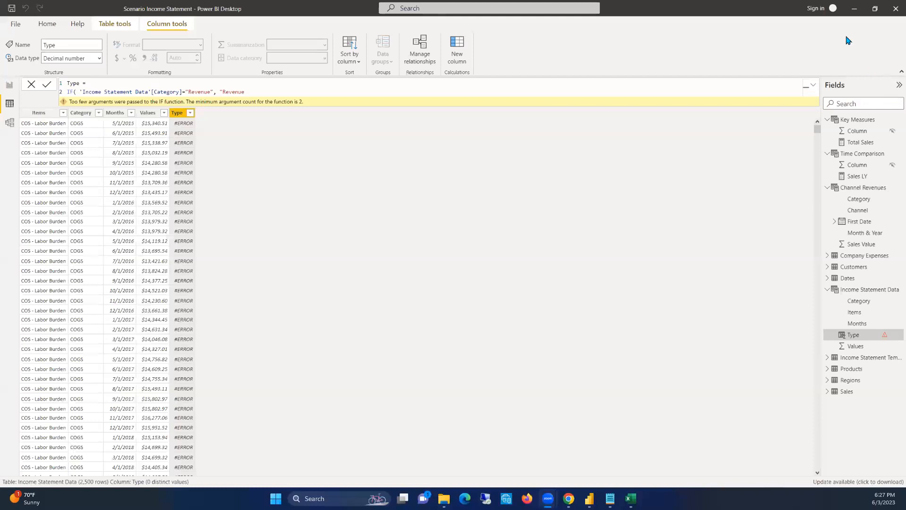
{"action": "left_click", "coordinate": [246, 92]}
{"action": "type", "text": "\", \"Expenses"}
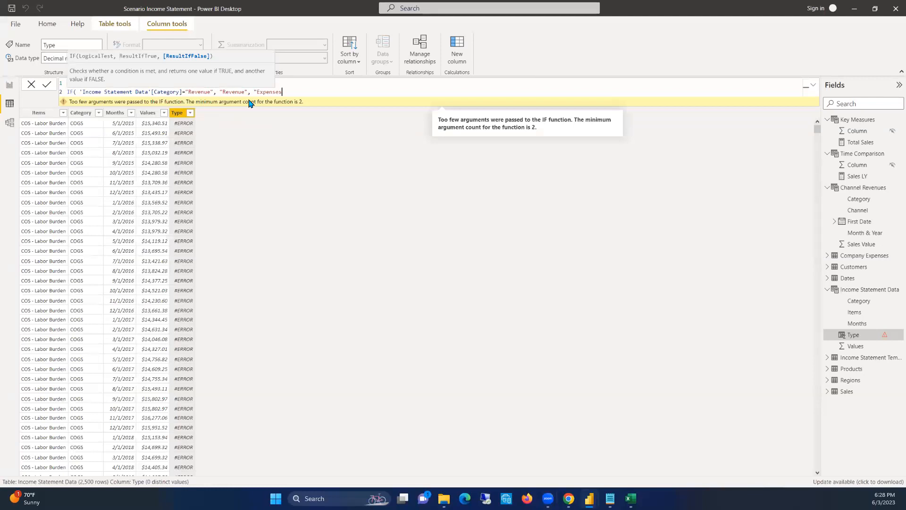
{"action": "type", "text": ")"}
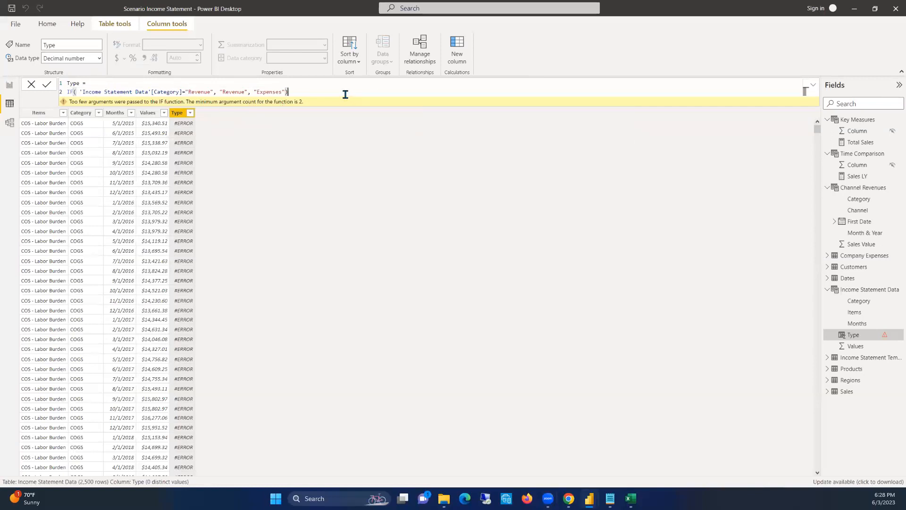
{"action": "key", "text": "Return"}
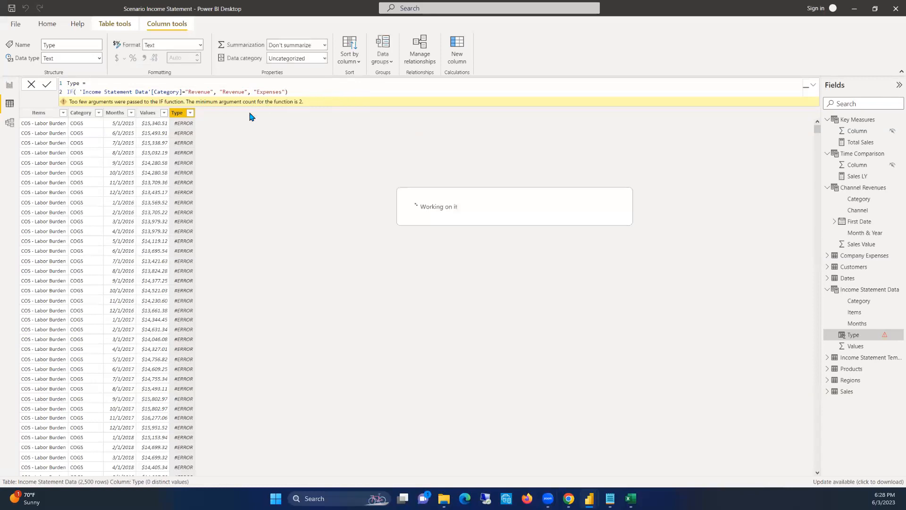
Check the distinct values listed in the Type column's filter, leaving the filter unapplied
{"action": "left_click", "coordinate": [189, 106]}
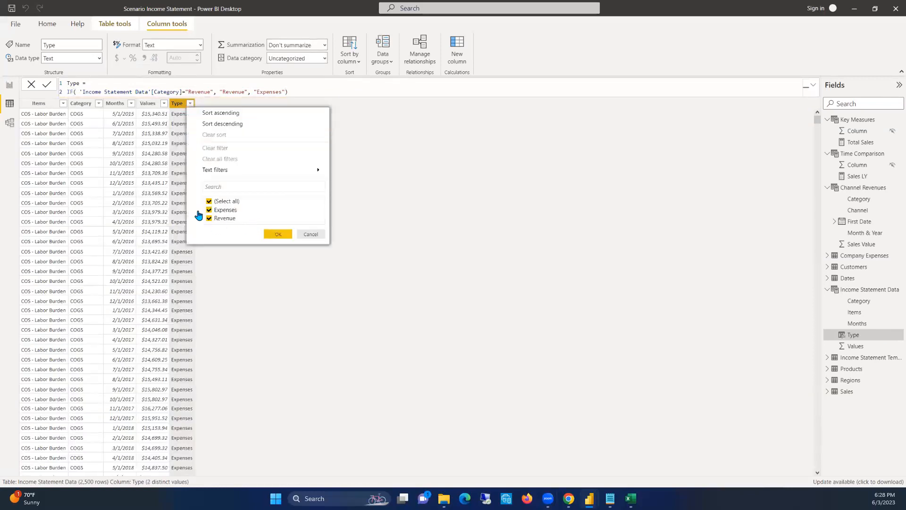
{"action": "left_click", "coordinate": [310, 235]}
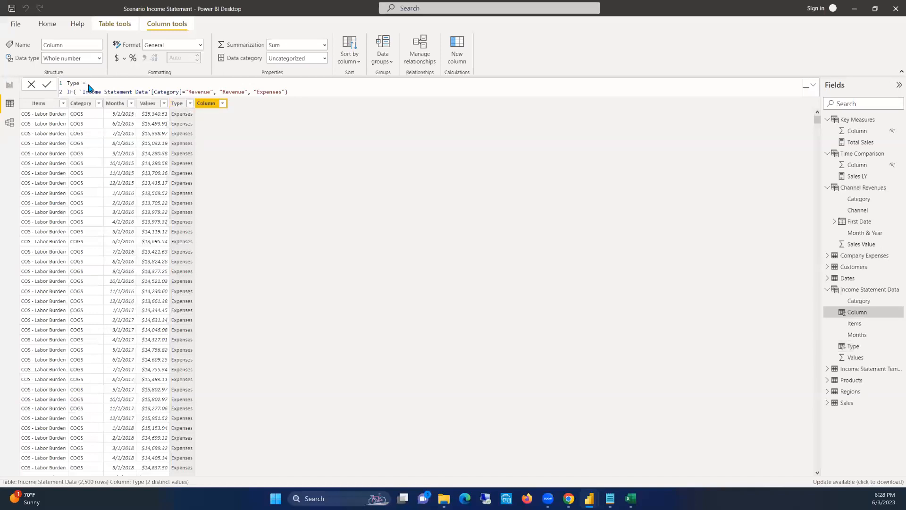
Add a calculated column named Type Index to the Income Statement Data table
{"action": "type", "text": "Ty"}
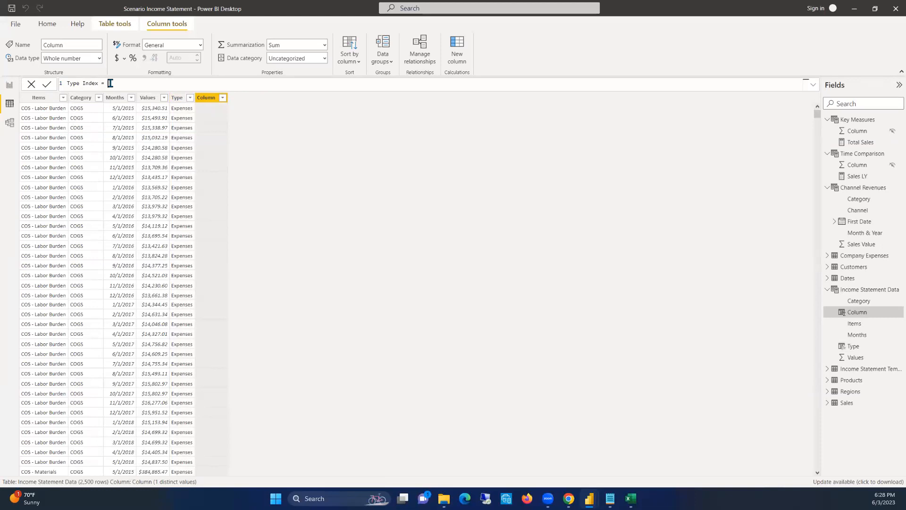
{"action": "key", "text": "shift+Return"}
{"action": "type", "text": "Int"}
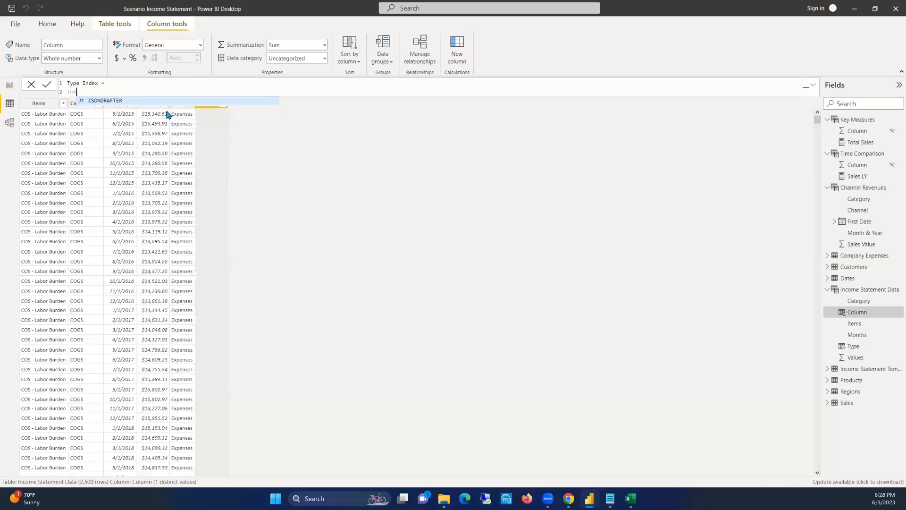
Copy the Type column's whole IF formula and paste it over the Type Index column's formula
{"action": "left_click", "coordinate": [183, 107]}
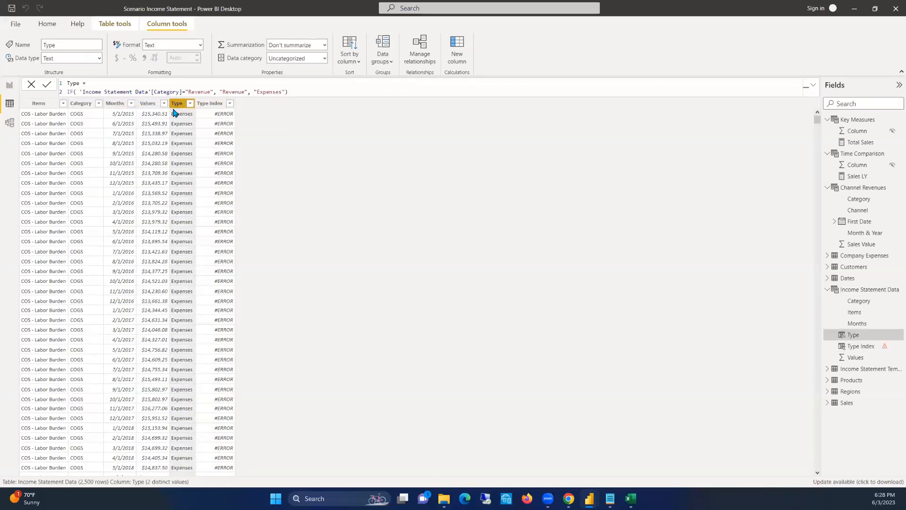
{"action": "left_click", "coordinate": [173, 93]}
{"action": "key", "text": "ctrl+a"}
{"action": "key", "text": "ctrl+c"}
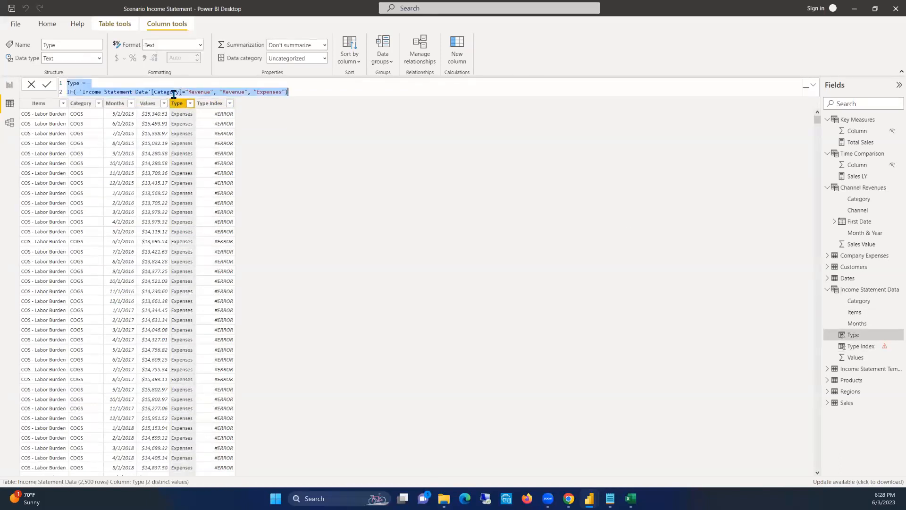
{"action": "left_click", "coordinate": [210, 103]}
{"action": "left_click", "coordinate": [130, 90]}
{"action": "key", "text": "ctrl+a"}
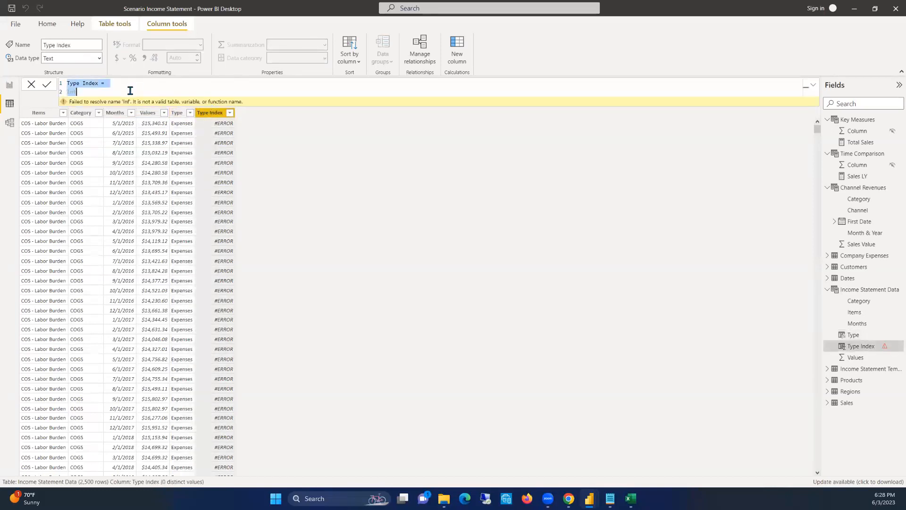
{"action": "key", "text": "ctrl+v"}
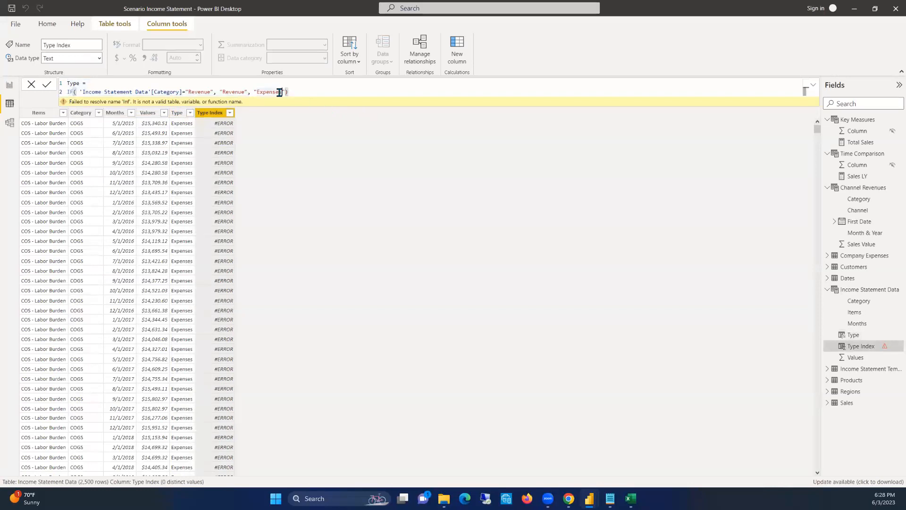
Edit the pasted IF formula to return 1 when Category is "Revenue" and 2 otherwise, and try to commit it
{"action": "left_click", "coordinate": [186, 91]}
{"action": "left_click_drag", "start_coordinate": [251, 91], "coordinate": [219, 92]}
{"action": "type", "text": "1"}
{"action": "left_click_drag", "start_coordinate": [264, 91], "coordinate": [233, 91]}
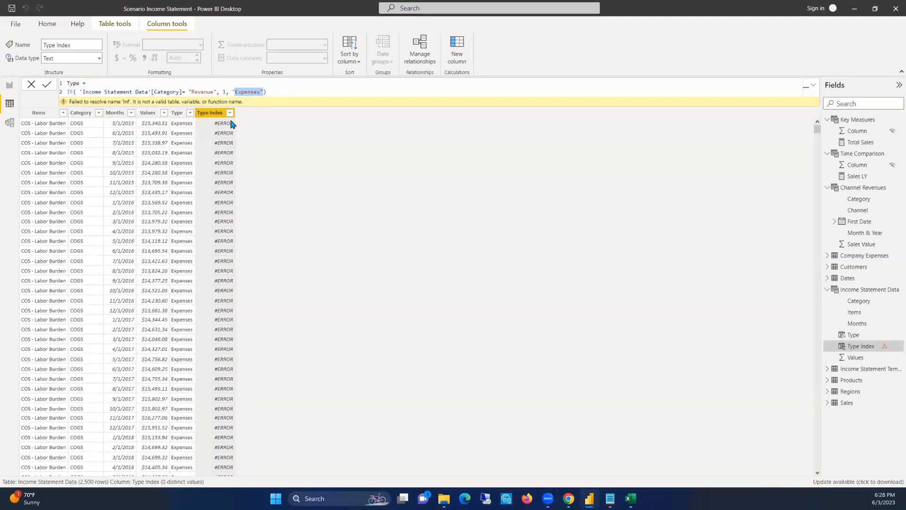
{"action": "type", "text": "2"}
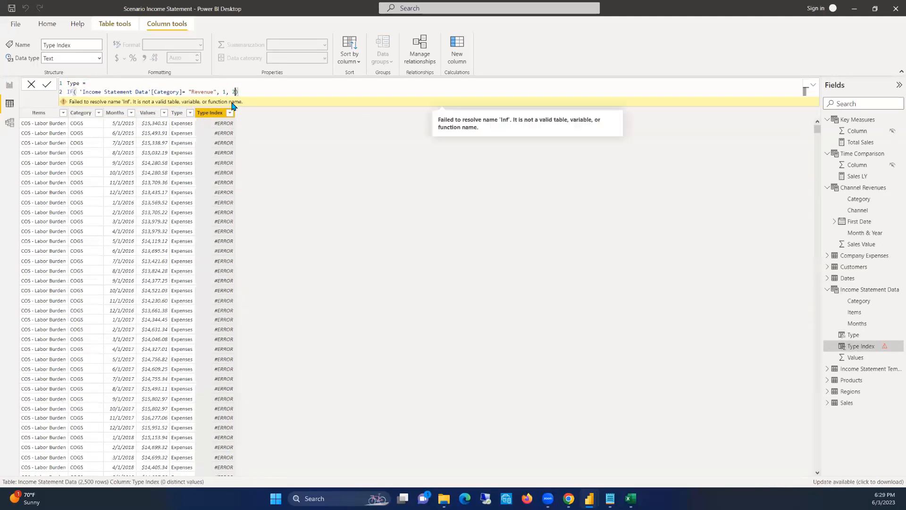
{"action": "key", "text": "Return"}
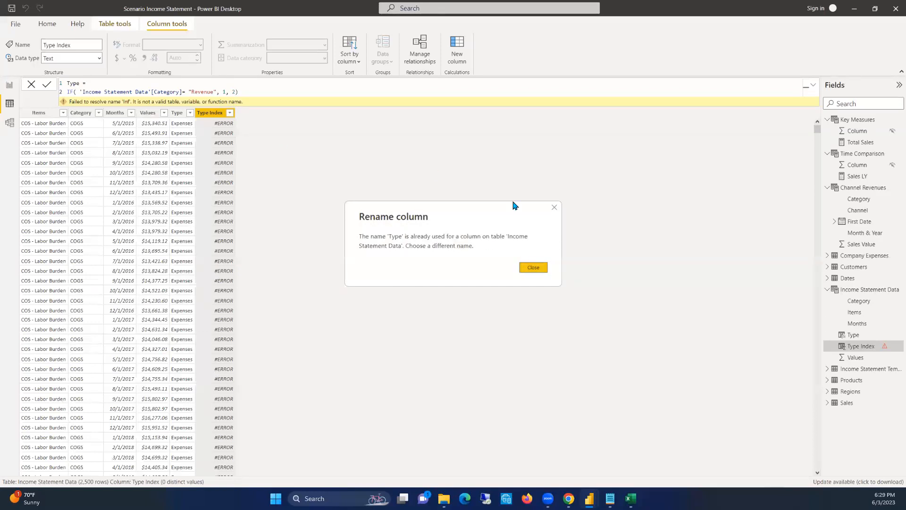
Dismiss the rename warning, correct the column name in the formula to Type Index and commit it
{"action": "left_click", "coordinate": [531, 267]}
{"action": "left_click", "coordinate": [83, 83]}
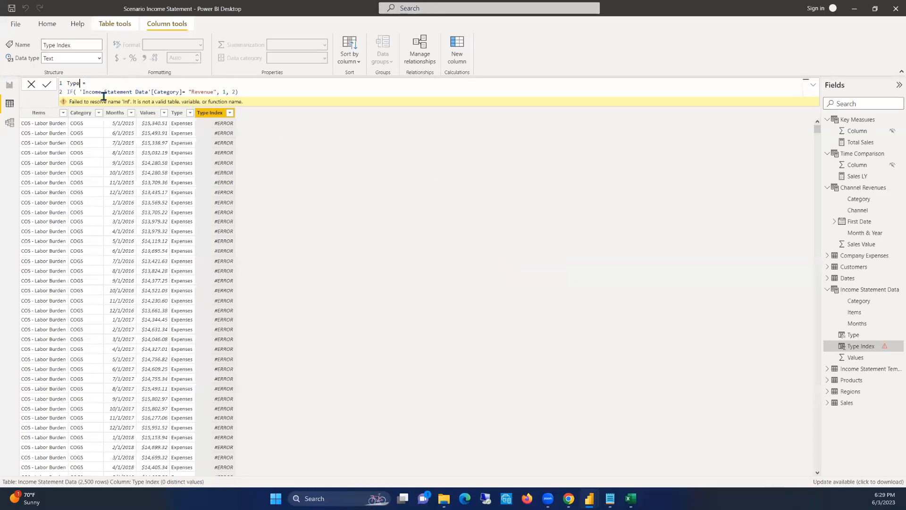
{"action": "type", "text": "Index"}
{"action": "left_click", "coordinate": [324, 128]}
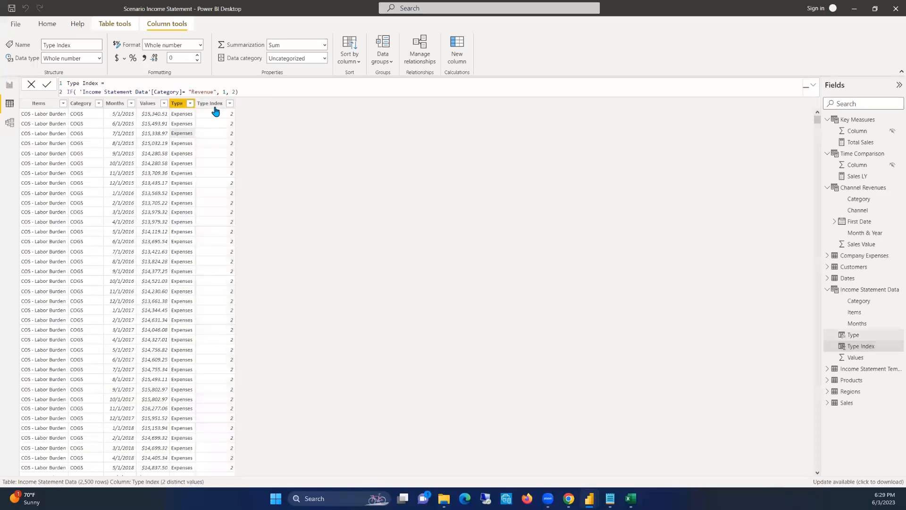
Set the Type column to be sorted by the Type Index column
{"action": "left_click", "coordinate": [178, 103]}
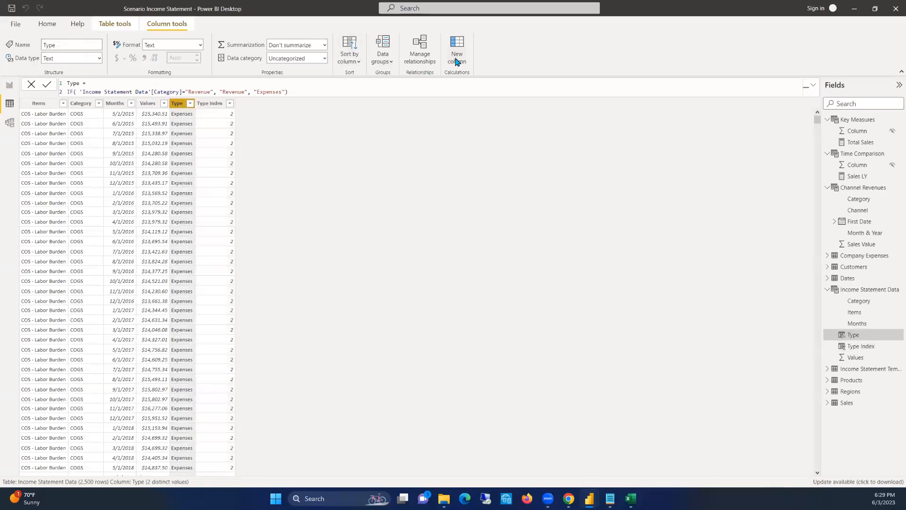
{"action": "left_click", "coordinate": [352, 61]}
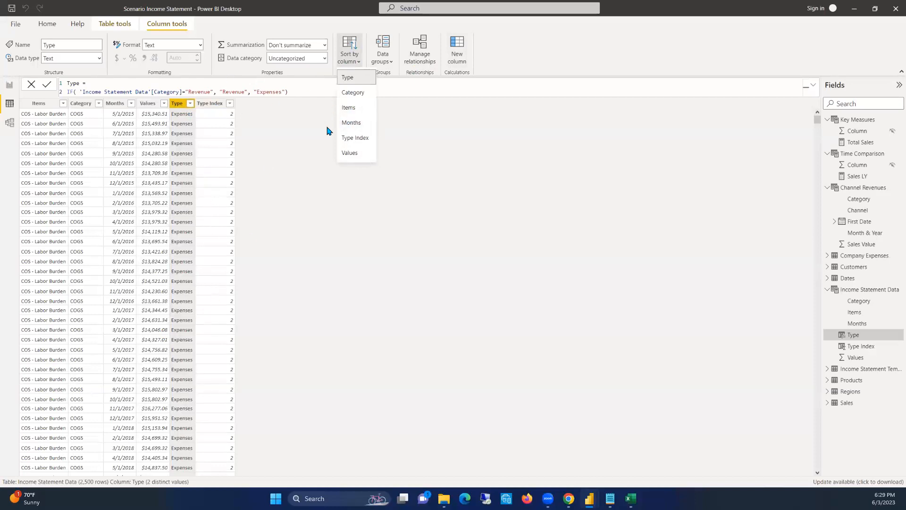
{"action": "left_click", "coordinate": [357, 138]}
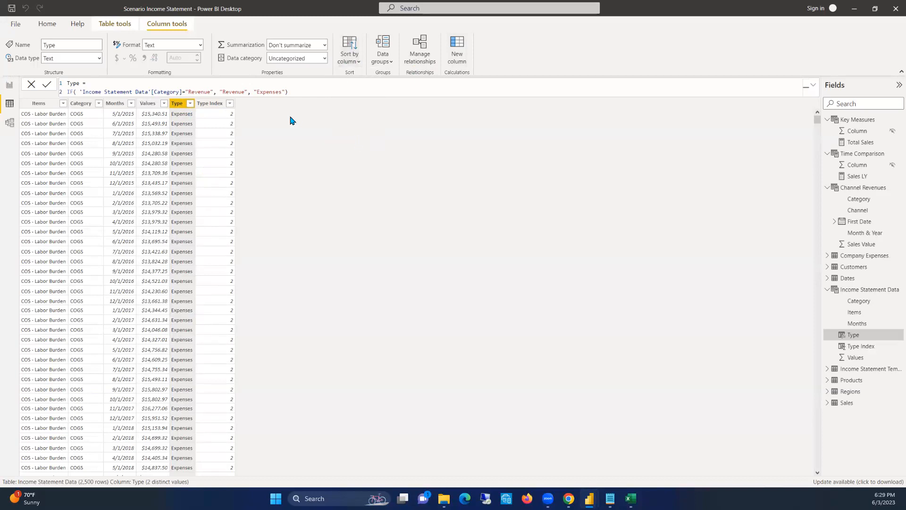
Sort the Income Statement Data rows ascending by Type Index and review the Revenue rows
{"action": "left_click", "coordinate": [229, 103]}
{"action": "left_click", "coordinate": [261, 114]}
{"action": "scroll", "coordinate": [173, 191], "scroll_direction": "down", "scroll_amount": 20}
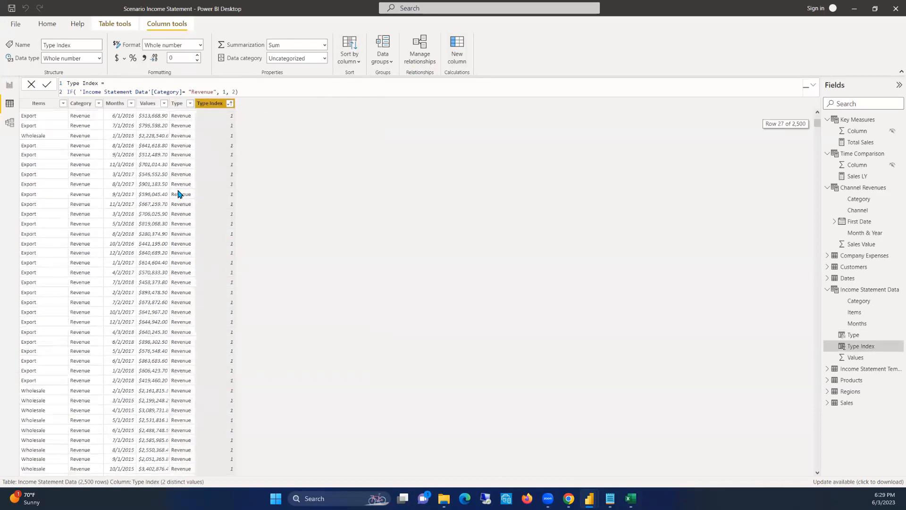
{"action": "scroll", "coordinate": [180, 189], "scroll_direction": "down", "scroll_amount": 5}
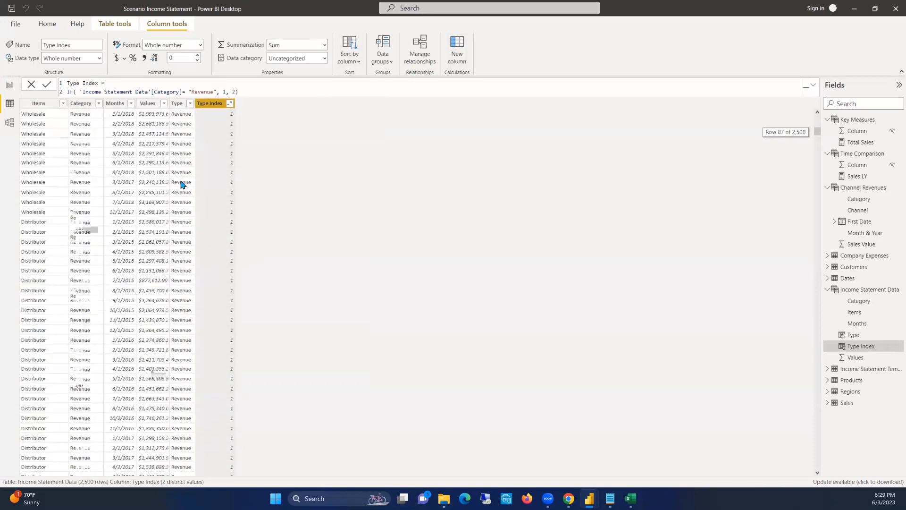
{"action": "scroll", "coordinate": [188, 194], "scroll_direction": "up", "scroll_amount": 6}
{"action": "scroll", "coordinate": [188, 194], "scroll_direction": "up", "scroll_amount": 20}
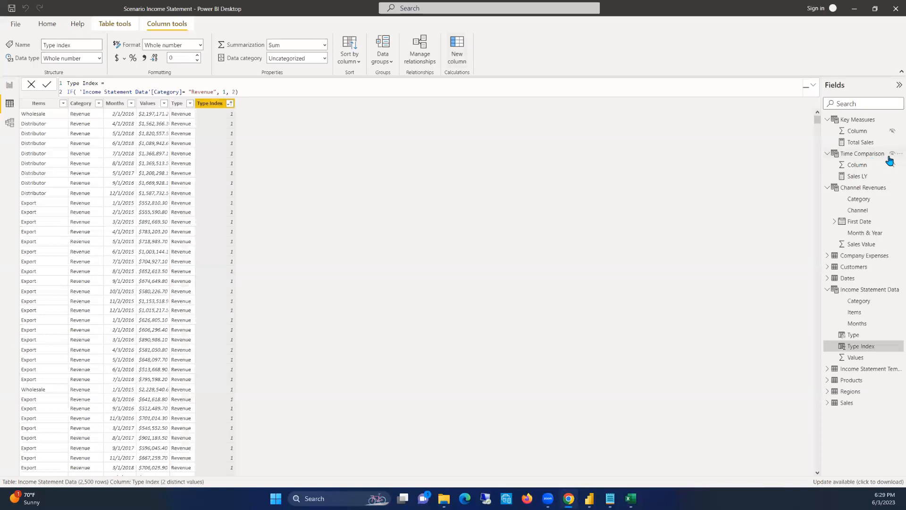
Collapse the Time Comparison, Channel Revenues, Key Measures and Income Statement Data tables in the data view's field list
{"action": "left_click", "coordinate": [826, 156]}
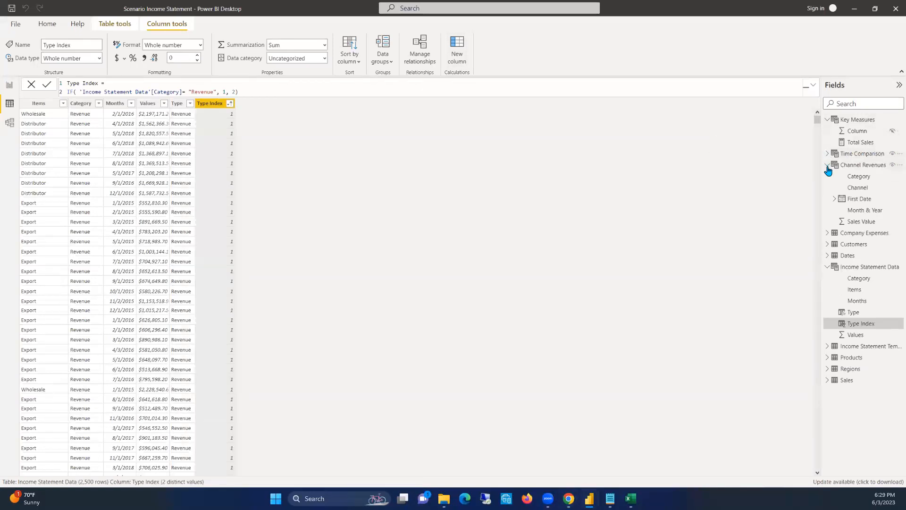
{"action": "left_click", "coordinate": [827, 165]}
{"action": "left_click", "coordinate": [827, 120]}
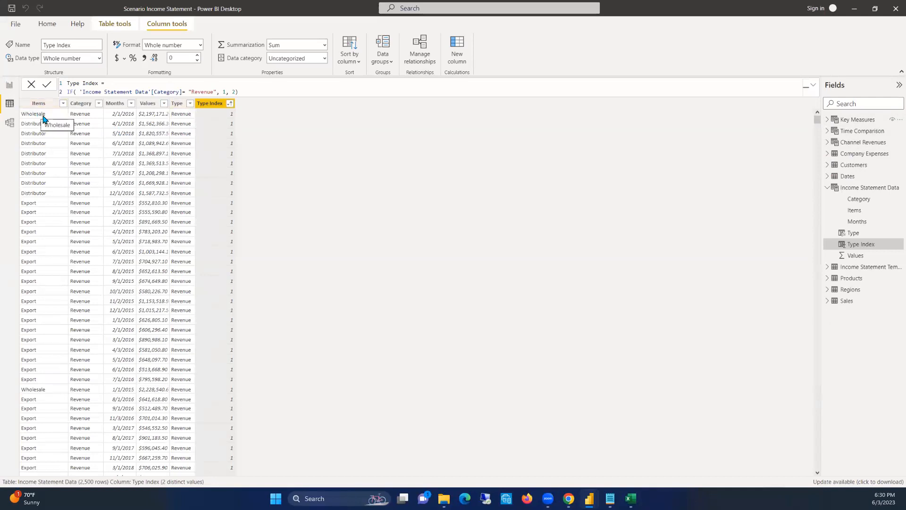
{"action": "left_click", "coordinate": [10, 86]}
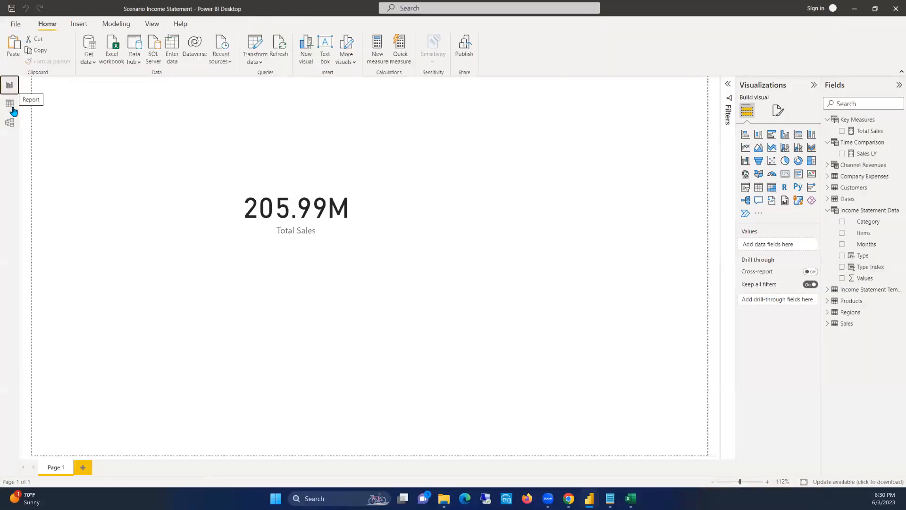
{"action": "left_click", "coordinate": [11, 106]}
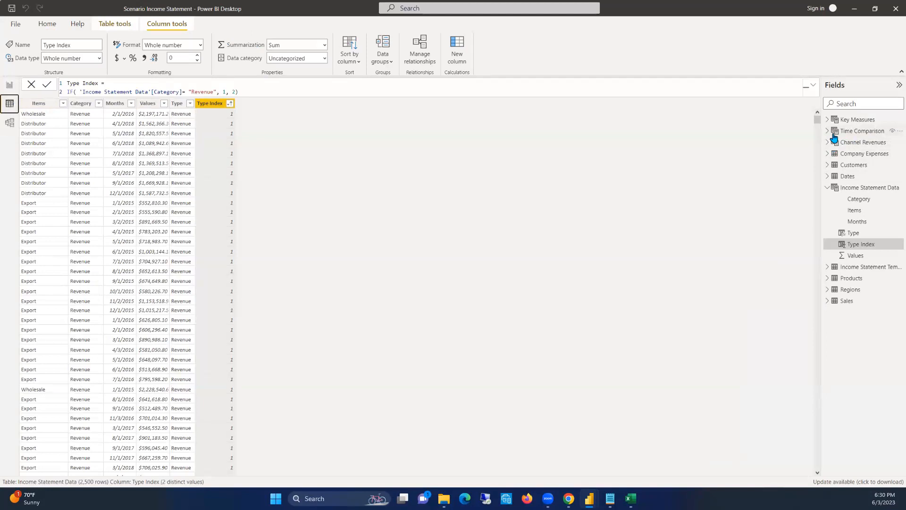
{"action": "left_click", "coordinate": [855, 120]}
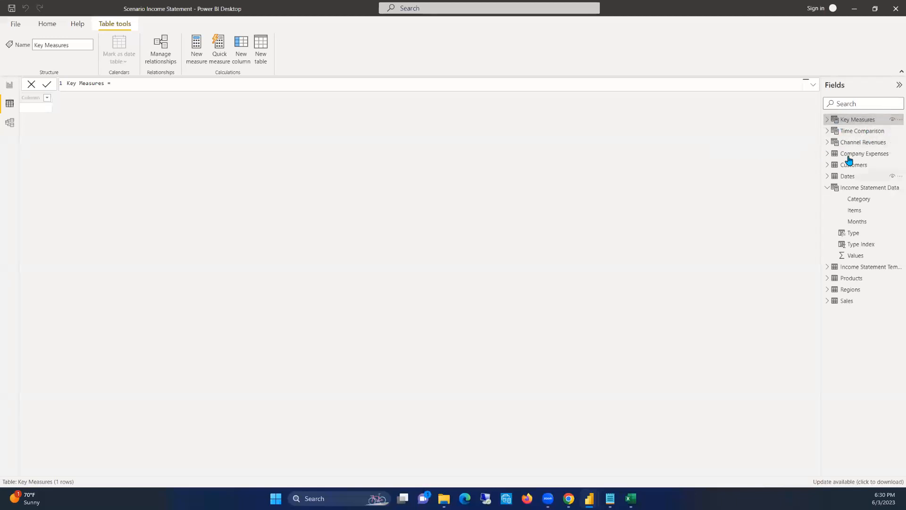
{"action": "left_click", "coordinate": [827, 187]}
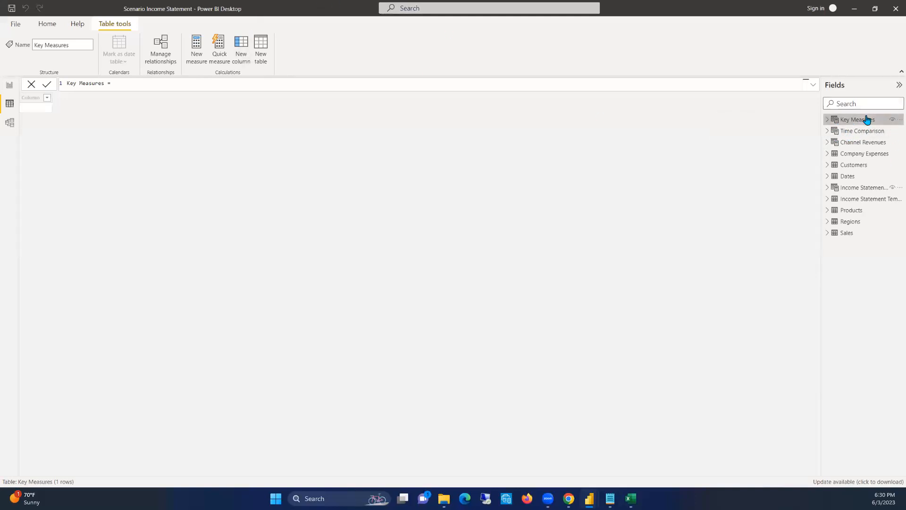
Create a new empty calculated table named Income Analysis for holding measures
{"action": "left_click", "coordinate": [263, 47]}
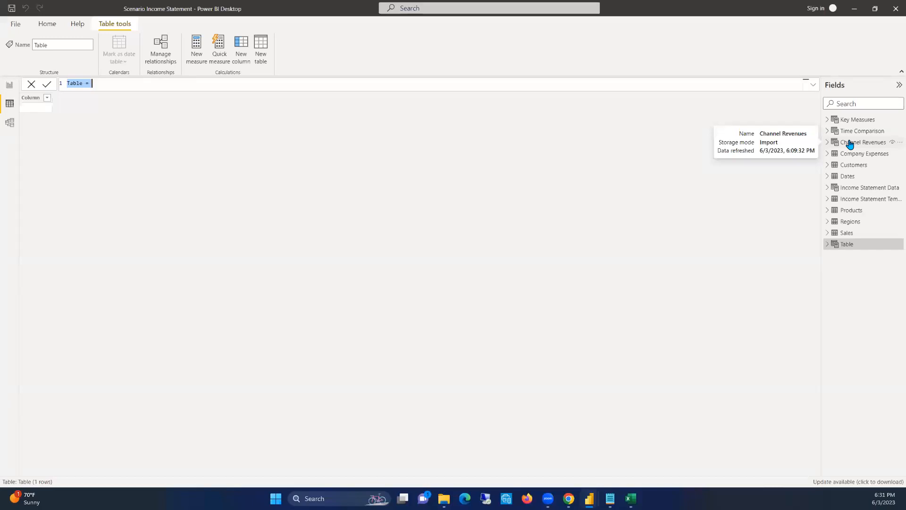
{"action": "type", "text": "Income Analysis"}
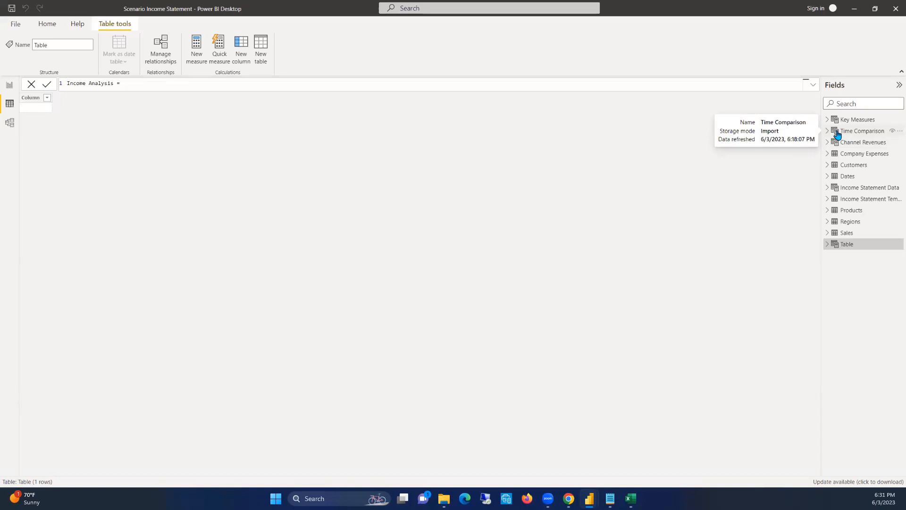
{"action": "key", "text": "Return"}
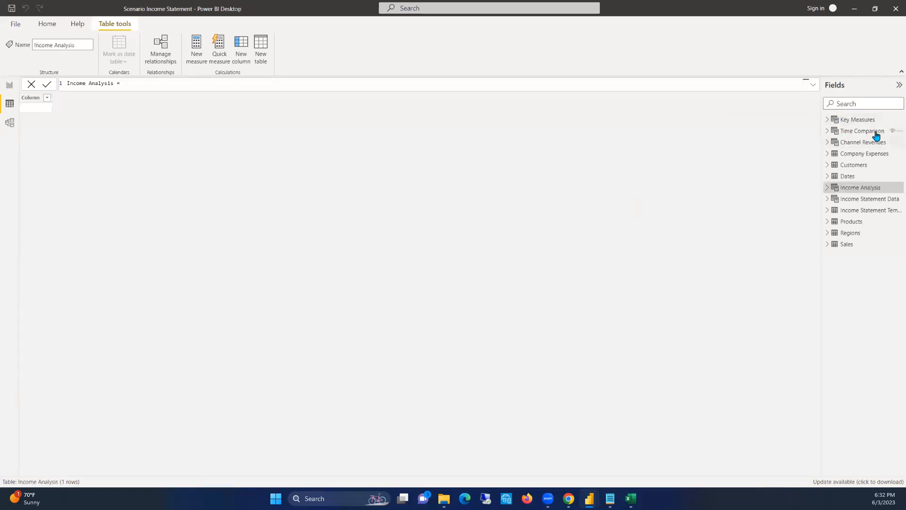
Start a new measure named Income Values in the Income Analysis table
{"action": "right_click", "coordinate": [870, 190]}
{"action": "left_click", "coordinate": [837, 196]}
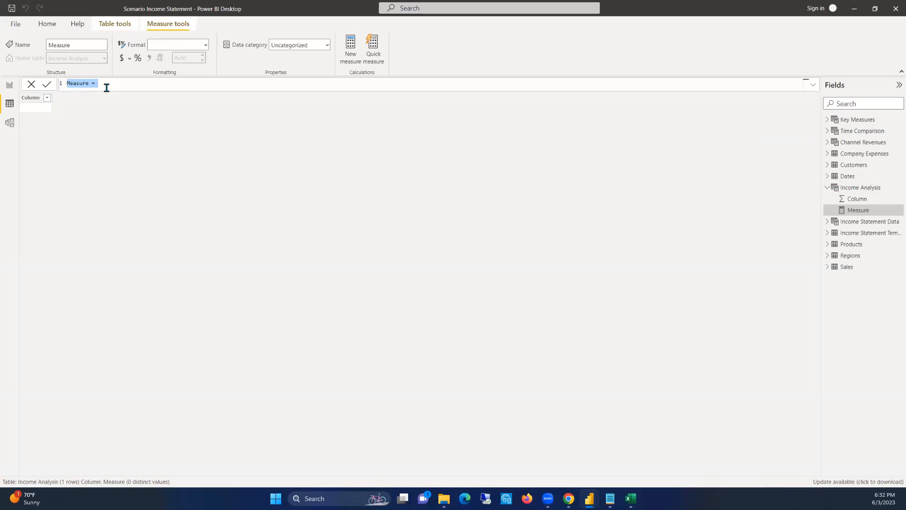
{"action": "type", "text": "1"}
{"action": "type", "text": "ncome "}
{"action": "type", "text": "Values"}
Define the Income Values measure as SUM('Income Statement Data'[Values]) and commit it
{"action": "type", "text": "SUM("}
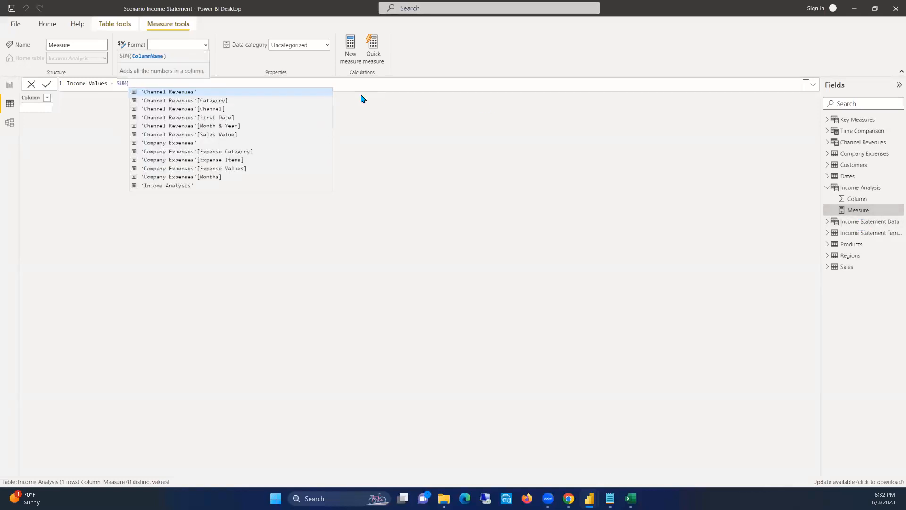
{"action": "type", "text": "INV"}
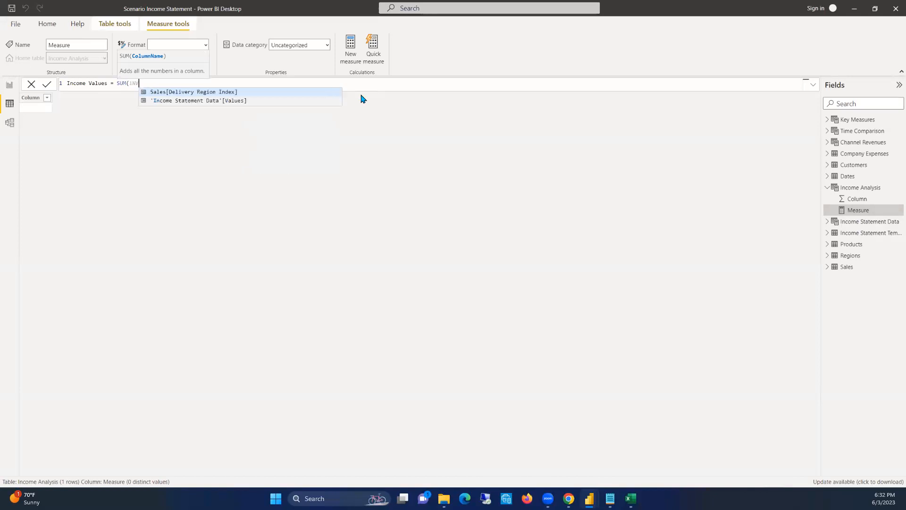
{"action": "key", "text": "Down"}
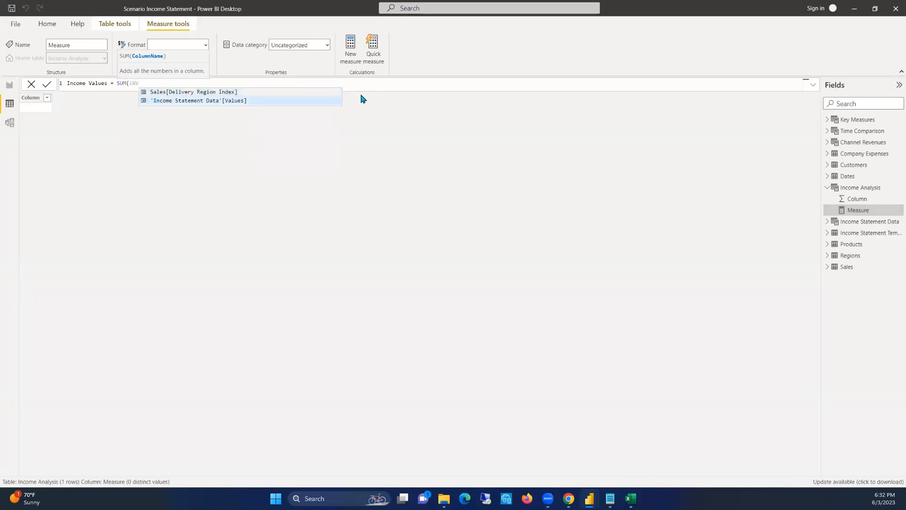
{"action": "key", "text": "Tab"}
{"action": "type", "text": ")"}
{"action": "key", "text": "Return"}
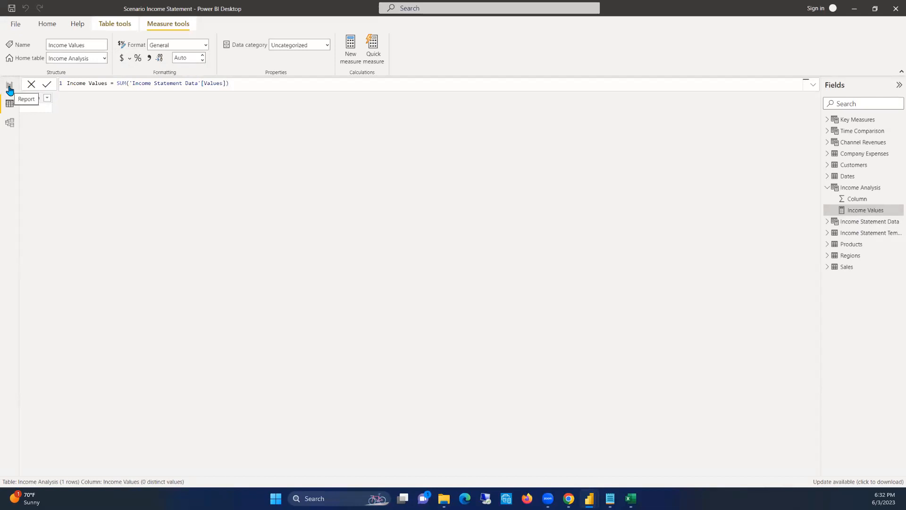
Replace Total Sales with the Income Values measure in the card on the report page
{"action": "left_click", "coordinate": [10, 89]}
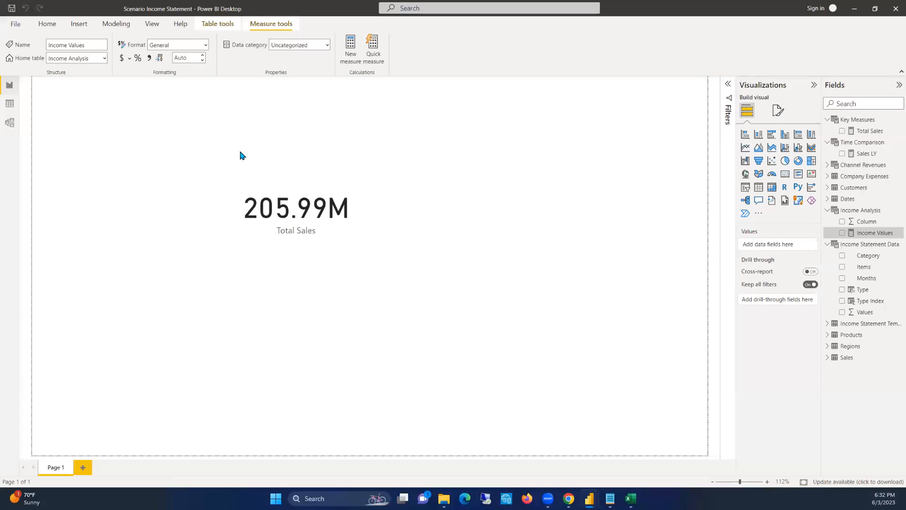
{"action": "left_click", "coordinate": [340, 146]}
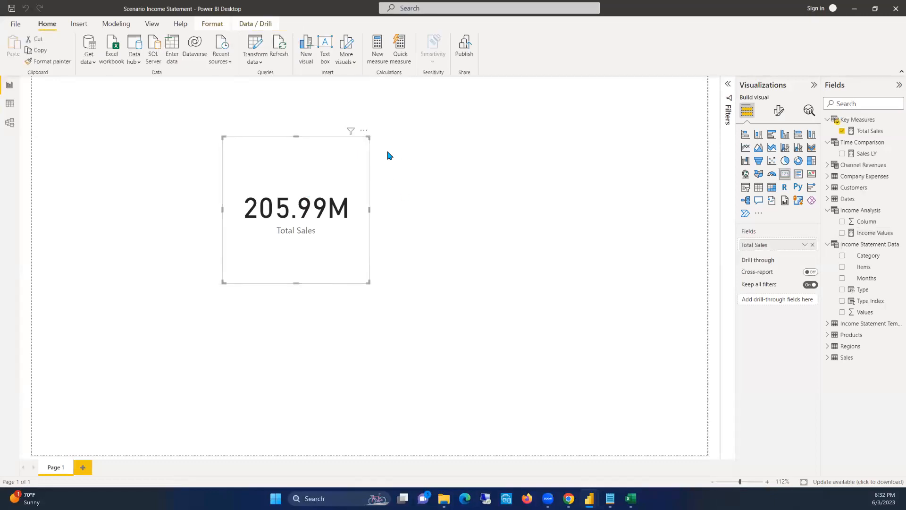
{"action": "left_click", "coordinate": [812, 244]}
{"action": "left_click_drag", "start_coordinate": [865, 233], "coordinate": [782, 247]}
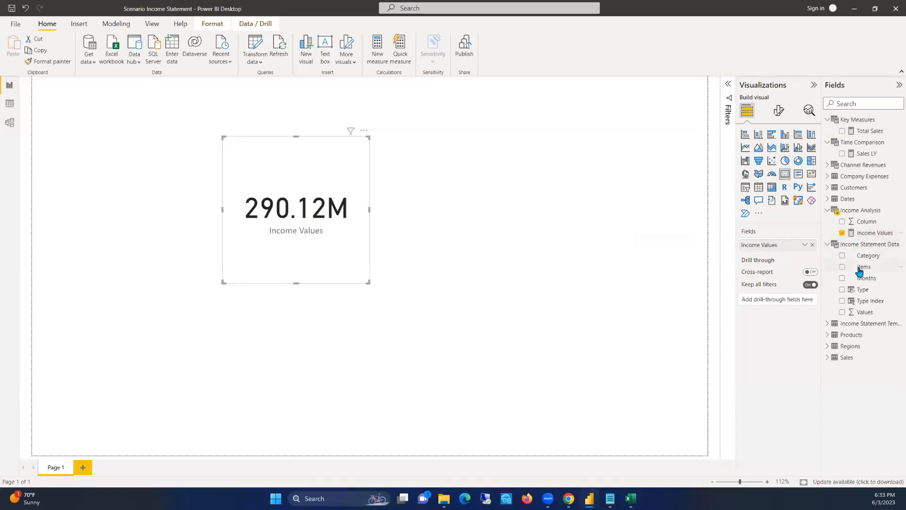
Examine the rows of the Income Statement Data table behind the Income Values card, checking the Category and Values columns
{"action": "left_click", "coordinate": [11, 104]}
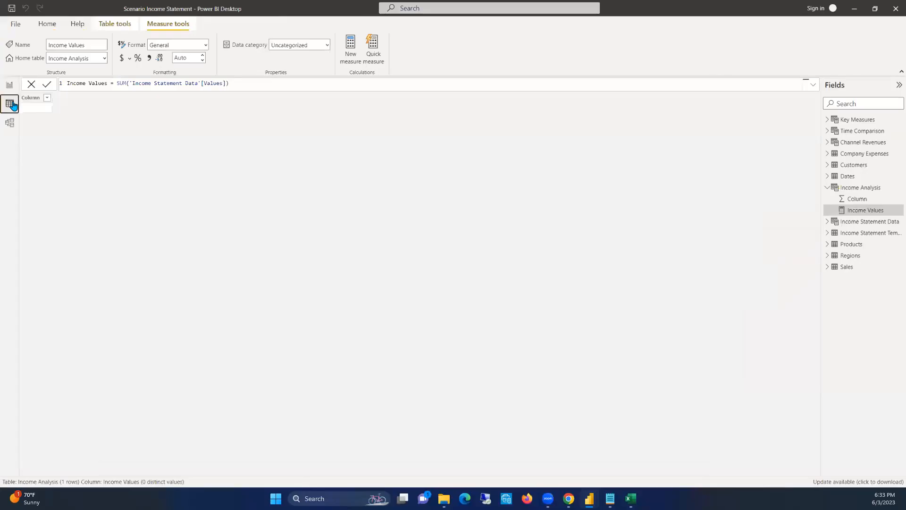
{"action": "left_click", "coordinate": [865, 222]}
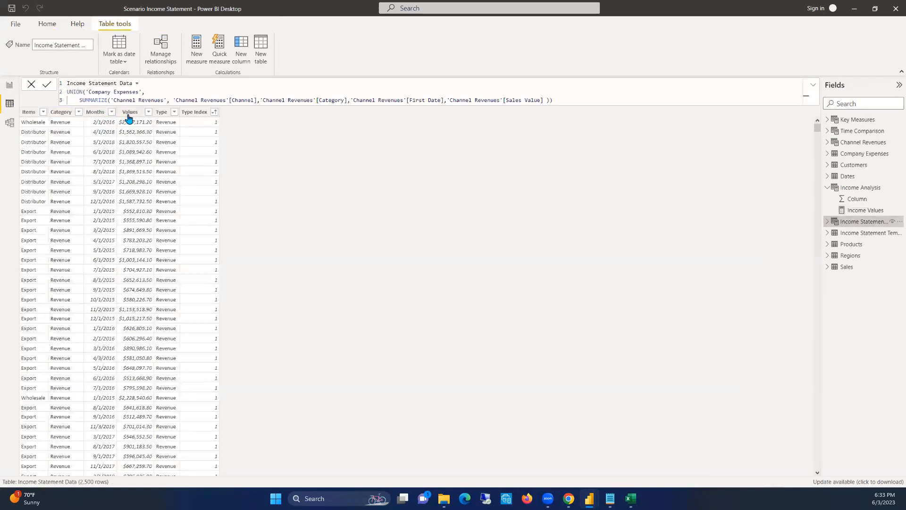
{"action": "left_click", "coordinate": [9, 85]}
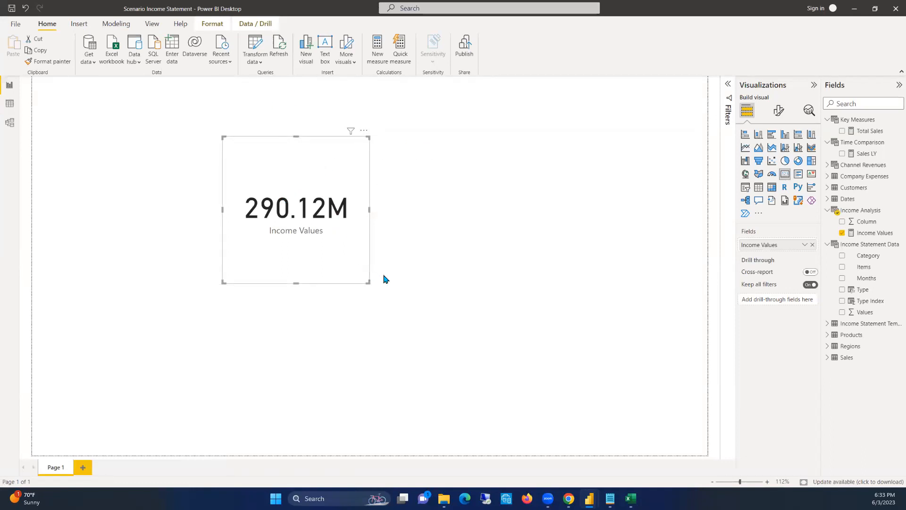
{"action": "left_click", "coordinate": [870, 246]}
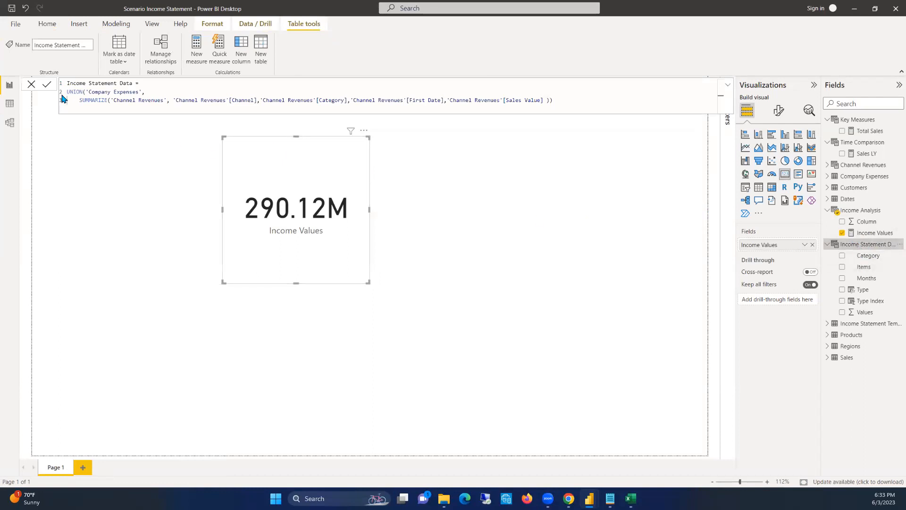
{"action": "left_click", "coordinate": [10, 103]}
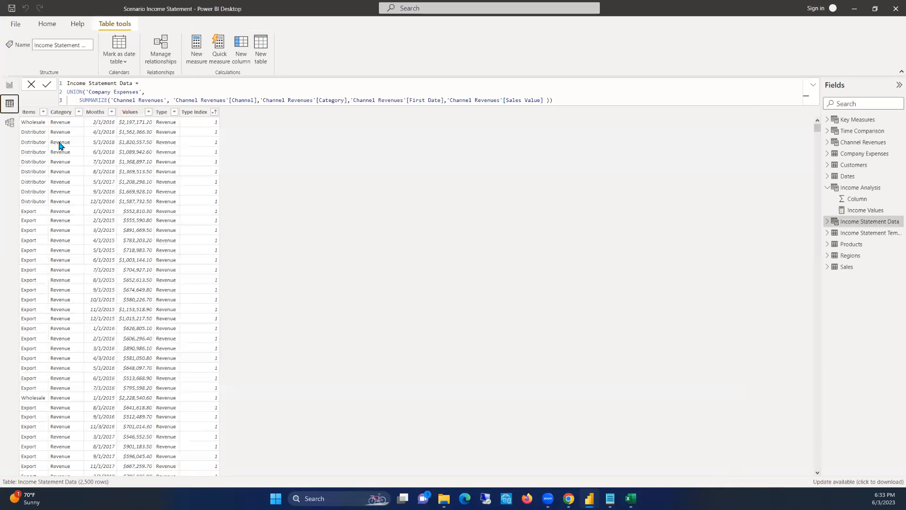
{"action": "scroll", "coordinate": [79, 306], "scroll_direction": "down", "scroll_amount": 7}
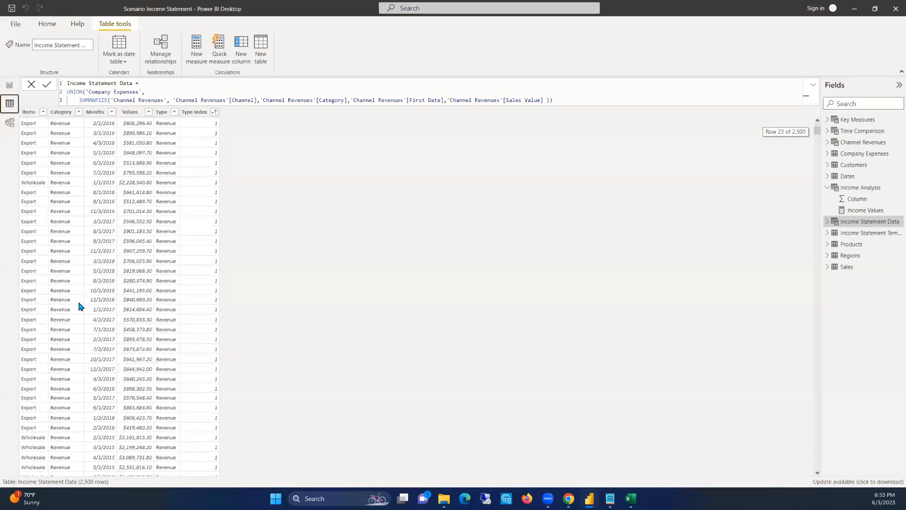
{"action": "scroll", "coordinate": [137, 302], "scroll_direction": "down", "scroll_amount": 5}
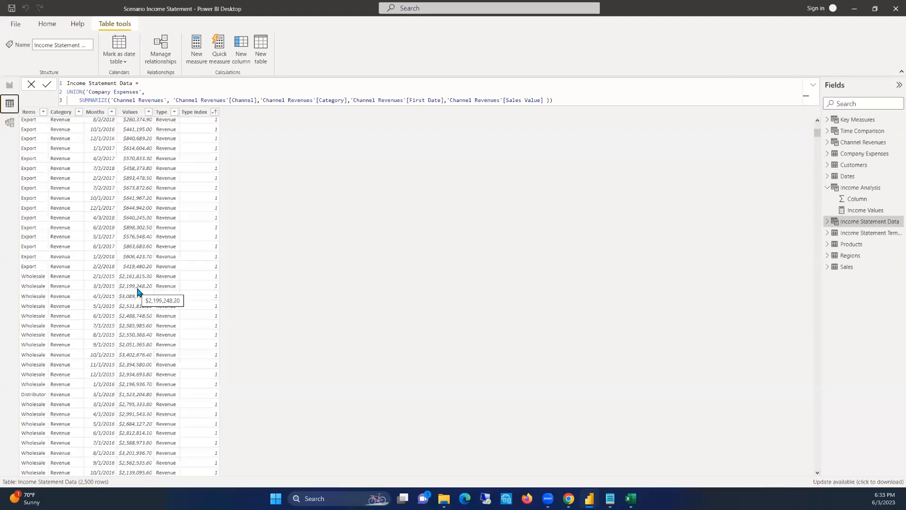
{"action": "left_click", "coordinate": [10, 86]}
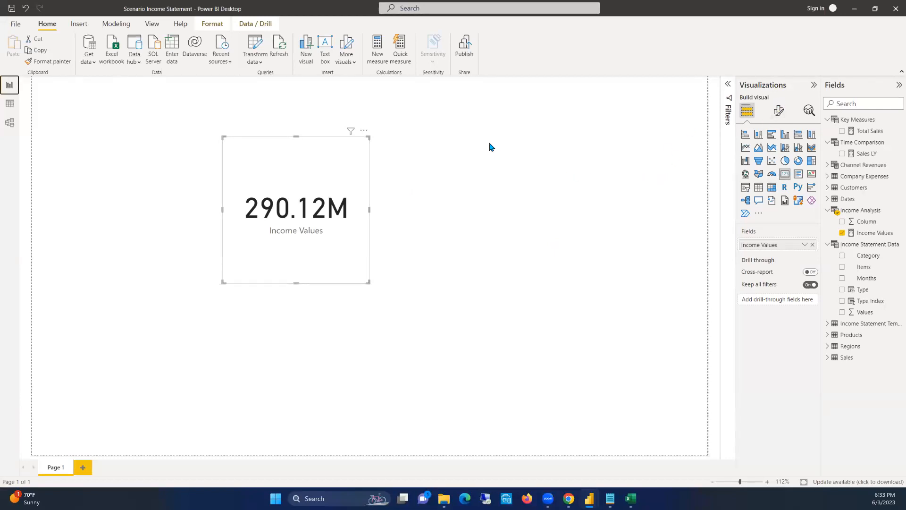
Collapse the Time Comparison and Key Measures tables and hide the Column field in Income Analysis
{"action": "left_click", "coordinate": [489, 169]}
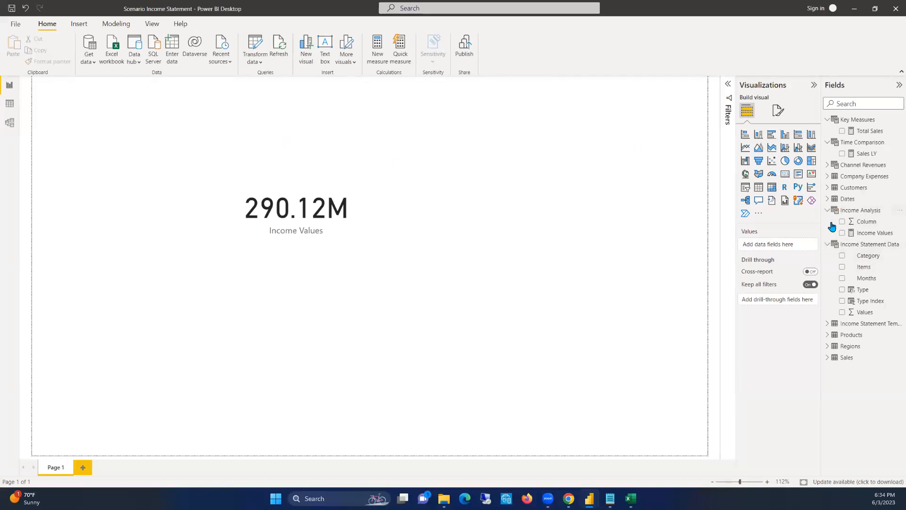
{"action": "left_click", "coordinate": [867, 144]}
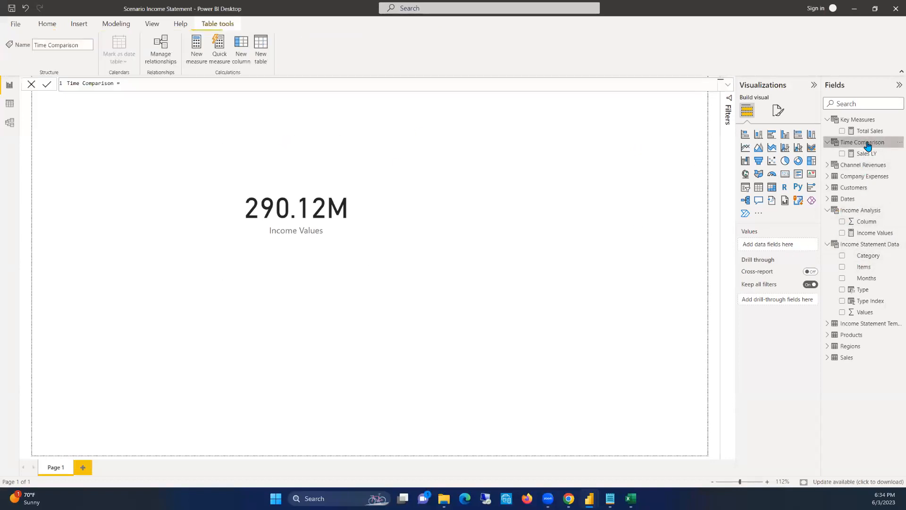
{"action": "left_click", "coordinate": [827, 143]}
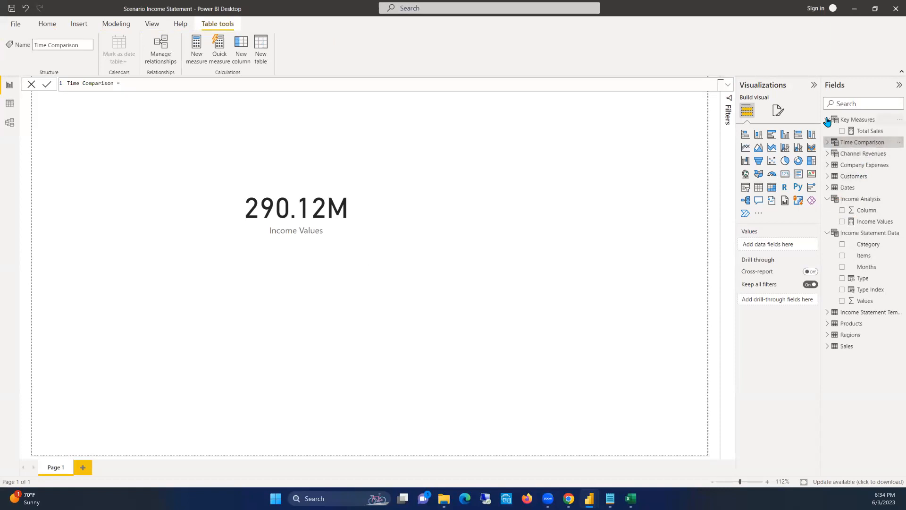
{"action": "left_click", "coordinate": [827, 119]}
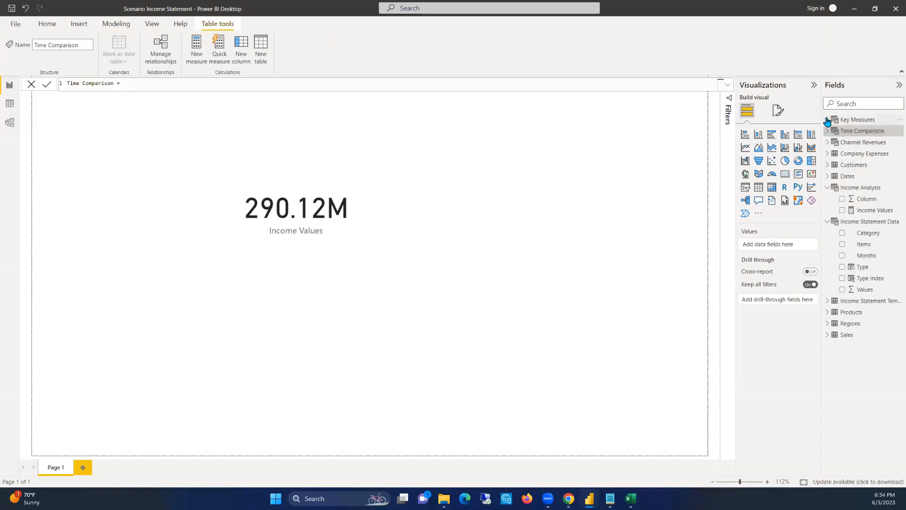
{"action": "right_click", "coordinate": [895, 201]}
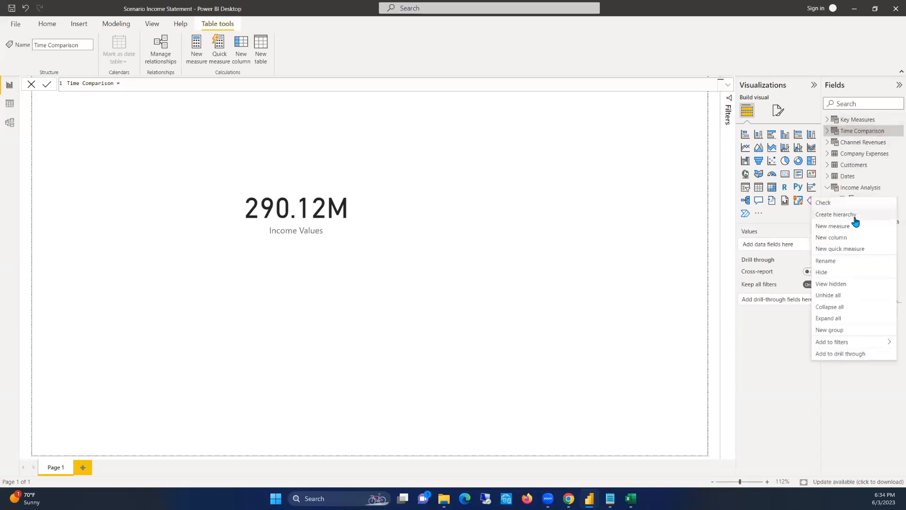
{"action": "left_click", "coordinate": [830, 273]}
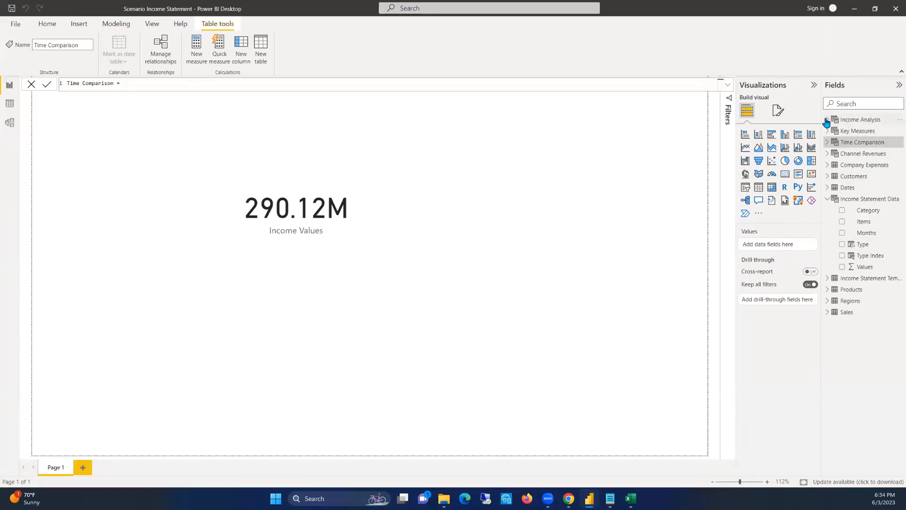
Start a new measure named Actuals (,000) in the Income Analysis table, with a second formula line for its variables
{"action": "right_click", "coordinate": [866, 124]}
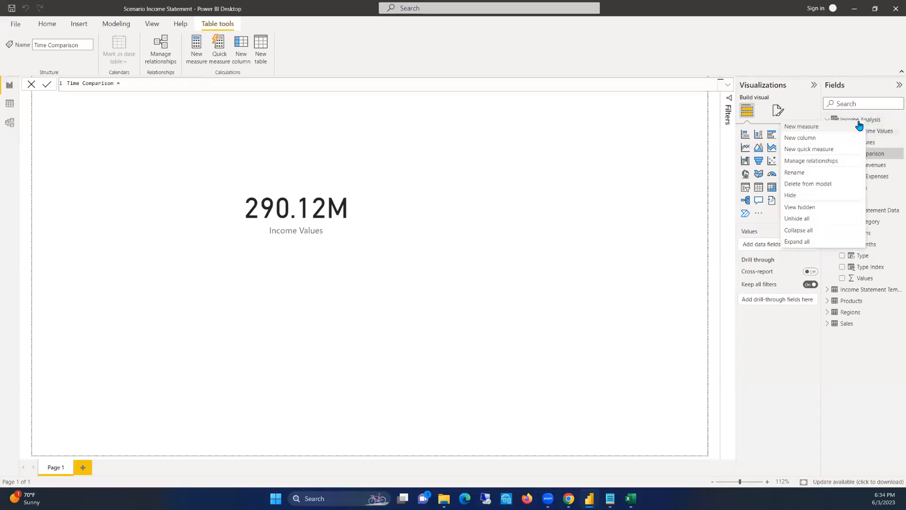
{"action": "left_click", "coordinate": [809, 126]}
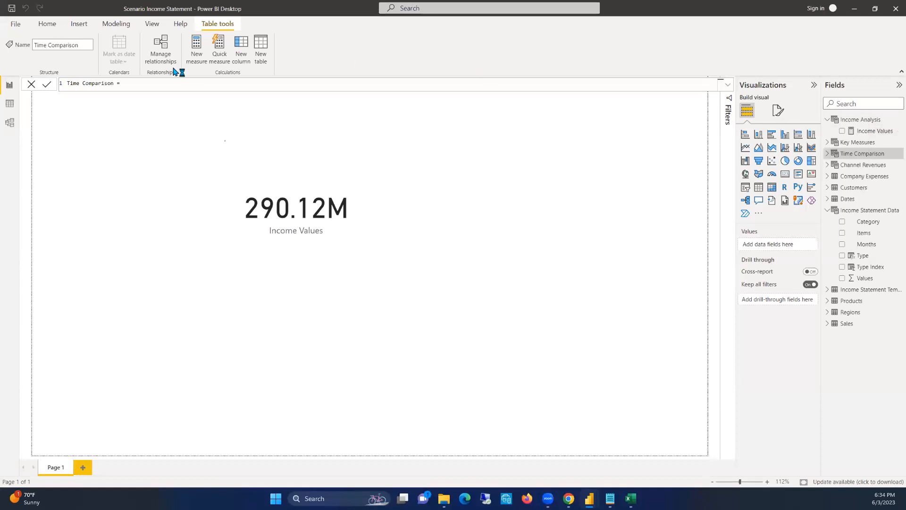
{"action": "type", "text": "aCTUALS"}
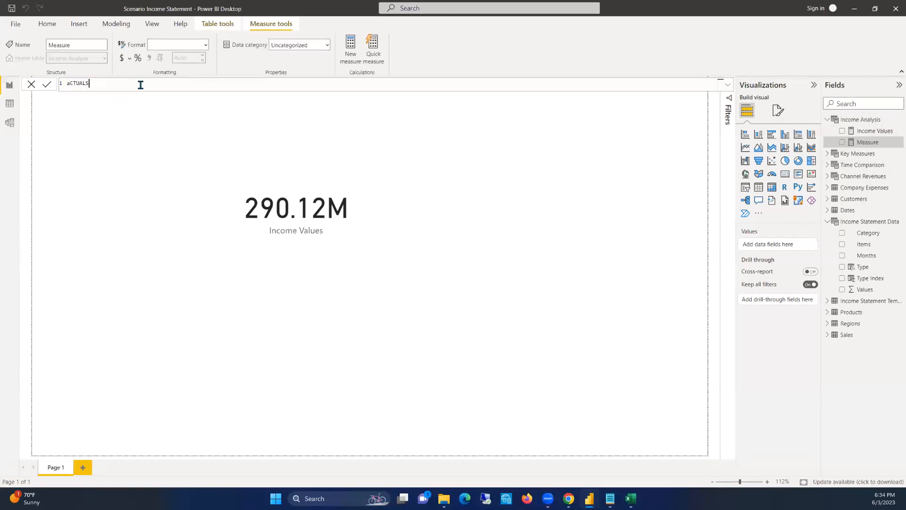
{"action": "key", "text": "ctrl+a"}
{"action": "key", "text": "BackSpace"}
{"action": "type", "text": "Actuals (,000) ="}
{"action": "key", "text": "shift+Return"}
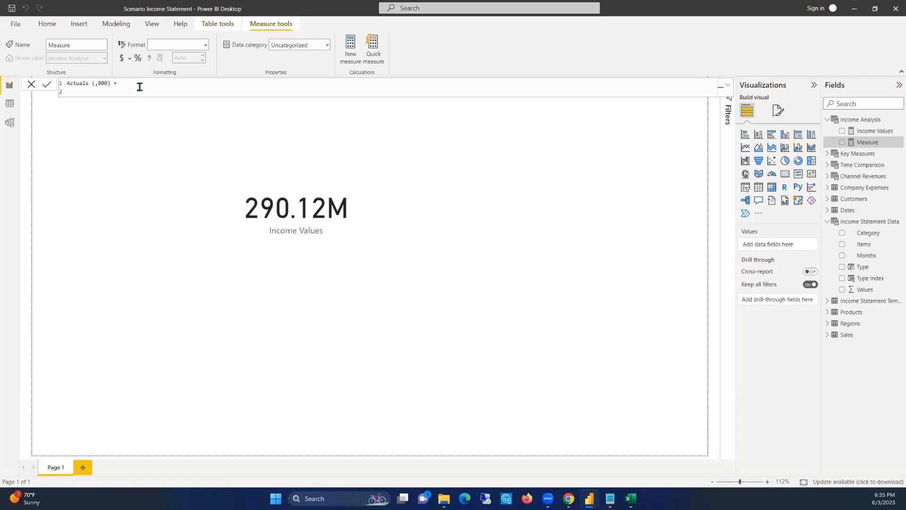
Declare a Revenue variable in the Actuals (,000) measure and begin its CALCULATE expression with [Income Values]
{"action": "type", "text": "VAR Revenue"}
{"action": "type", "text": "= CAL"}
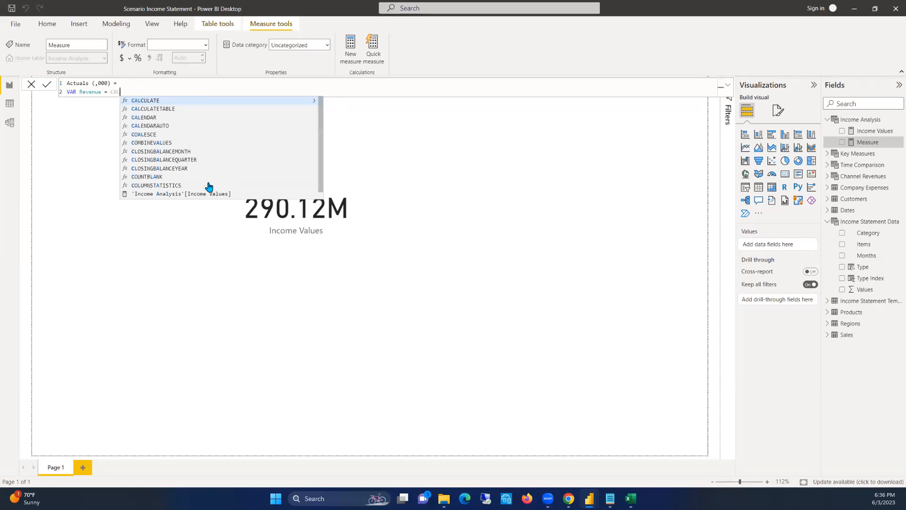
{"action": "key", "text": "BackSpace"}
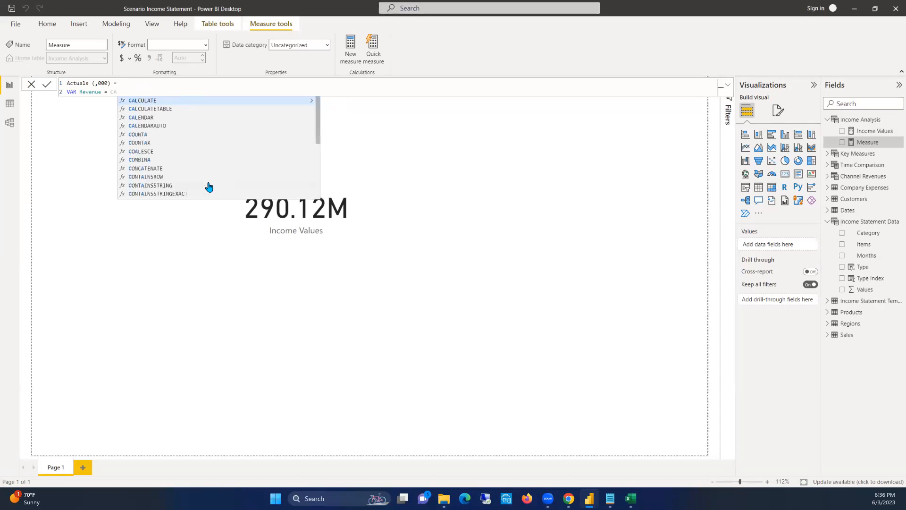
{"action": "key", "text": "Tab"}
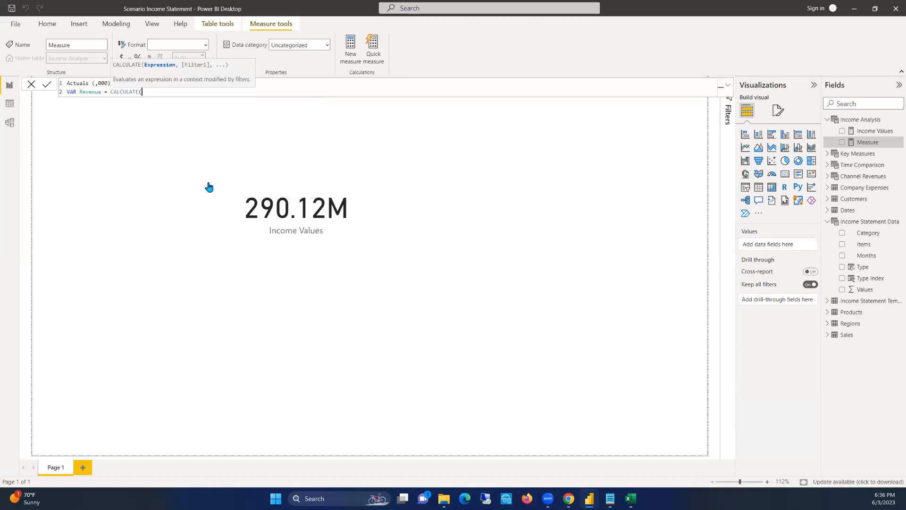
{"action": "type", "text": "INV"}
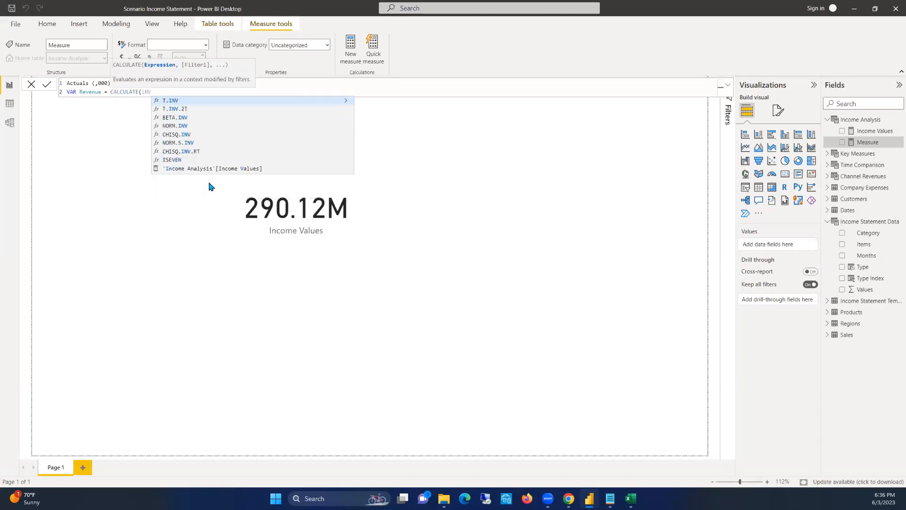
{"action": "key", "text": "BackSpace"}
{"action": "key", "text": "BackSpace"}
{"action": "key", "text": "BackSpace"}
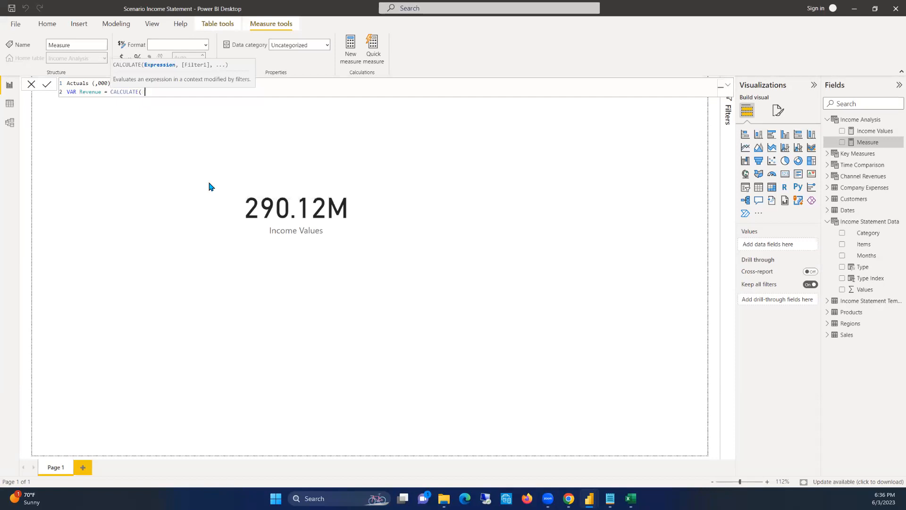
{"action": "type", "text": "["}
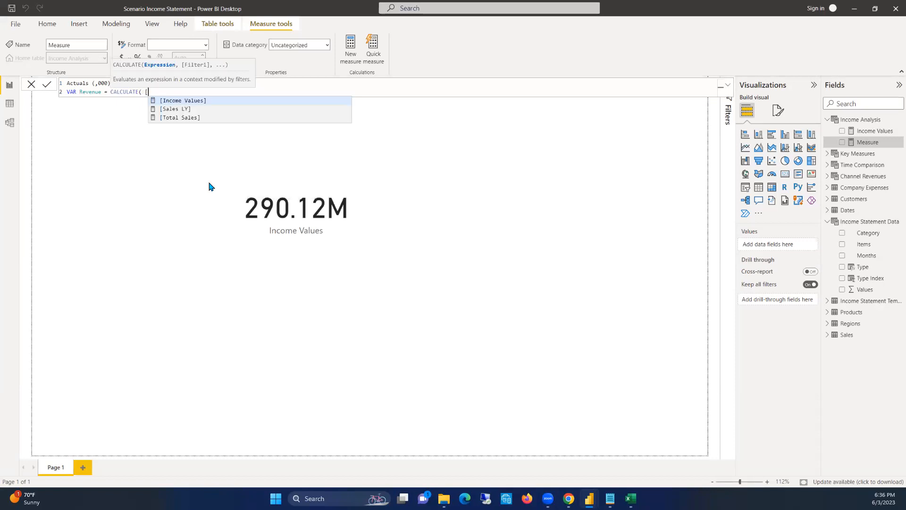
{"action": "key", "text": "Tab"}
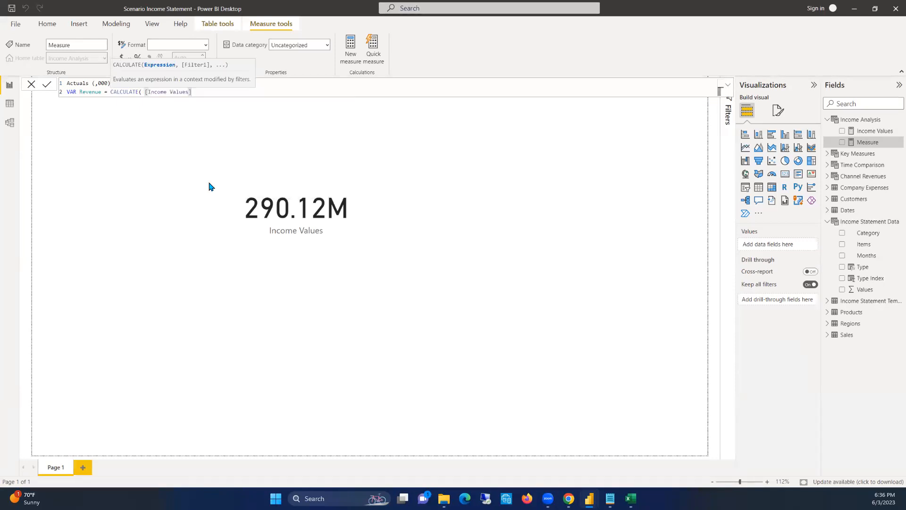
{"action": "type", "text": ","}
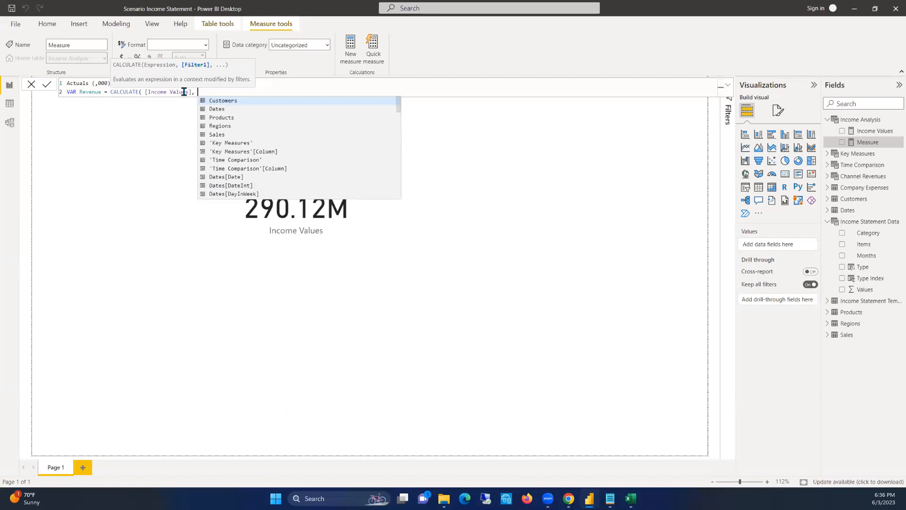
Complete the Revenue variable with the filter 'Income Statement Data'[Type] = "Revenue" and close the CALCULATE expression
{"action": "double_click", "coordinate": [90, 91]}
{"action": "left_click", "coordinate": [202, 92]}
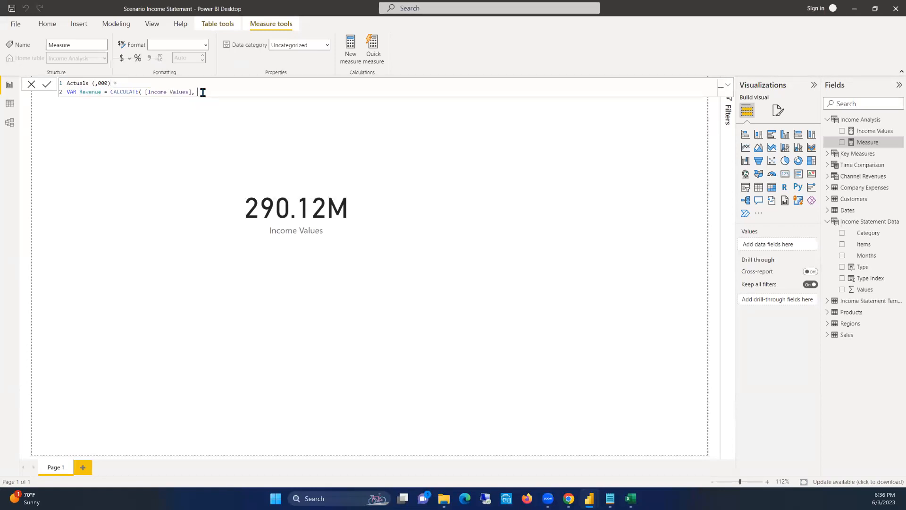
{"action": "type", "text": "tY"}
{"action": "key", "text": "BackSpace"}
{"action": "key", "text": "BackSpace"}
{"action": "type", "text": "Tye"}
{"action": "scroll", "coordinate": [274, 142], "scroll_direction": "down", "scroll_amount": 4}
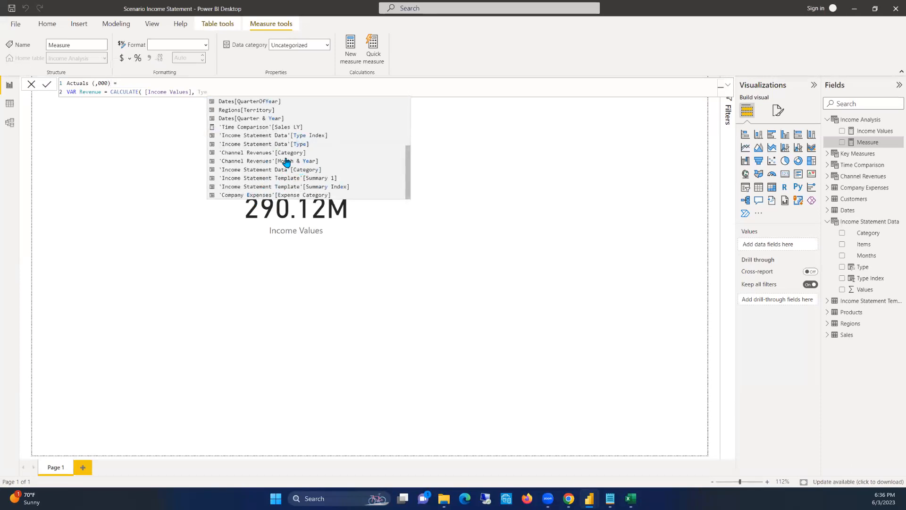
{"action": "left_click", "coordinate": [295, 144]}
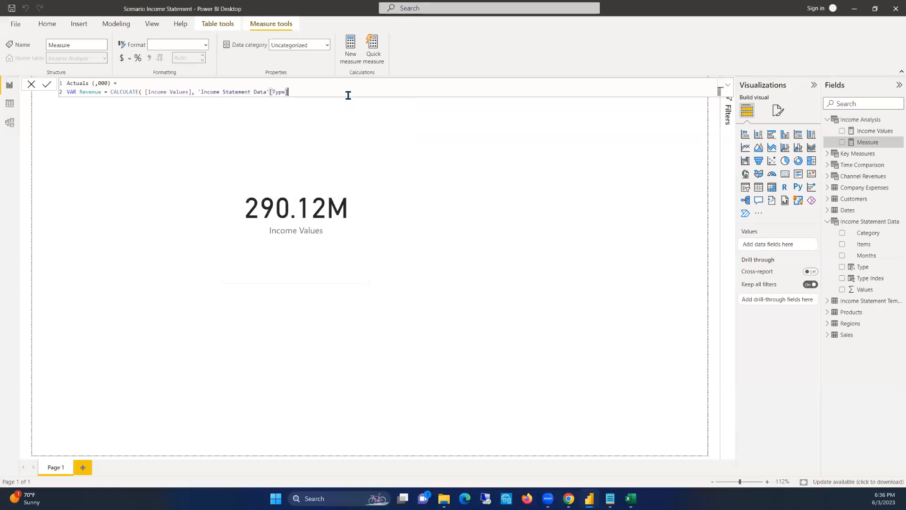
{"action": "type", "text": "= \"Revenue\""}
{"action": "type", "text": ")"}
{"action": "double_click", "coordinate": [88, 91]}
{"action": "left_click", "coordinate": [328, 91]}
Declare an Expense variable with a CALCULATE expression on a new line, reusing the arguments of the Revenue variable
{"action": "key", "text": "shift+Return"}
{"action": "type", "text": "VAR"}
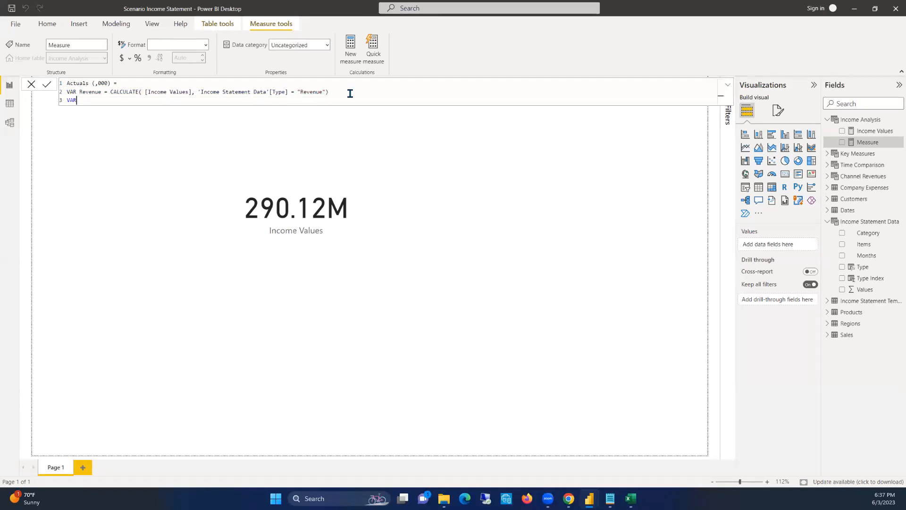
{"action": "type", "text": " Expense = CAL"}
{"action": "key", "text": "Tab"}
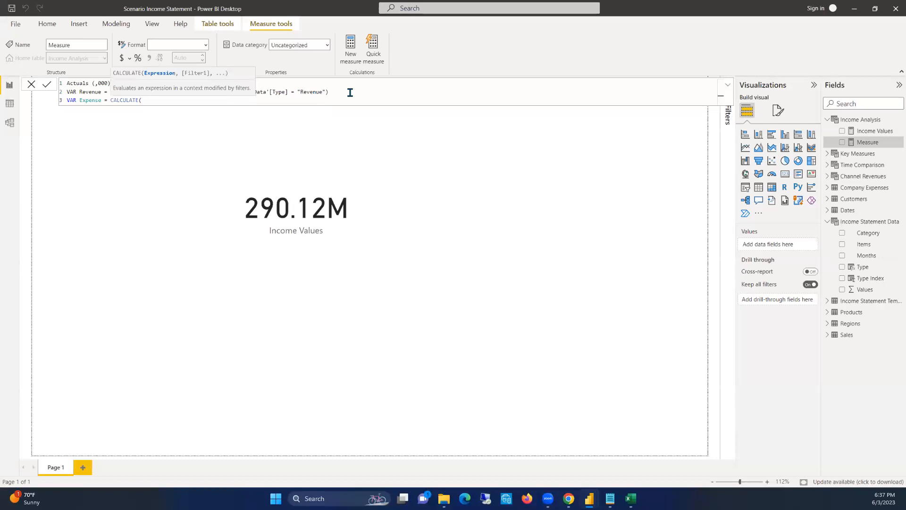
{"action": "left_click_drag", "start_coordinate": [345, 92], "coordinate": [110, 100]}
{"action": "double_click", "coordinate": [130, 100]}
{"action": "left_click", "coordinate": [154, 101]}
{"action": "type", "text": "CALCULATE( [Income Values], 'Income Statement Data'[Type] = \"Revenue\")"}
Set the Type filters to "Revenues" in the Revenue variable and "Expenses" in the Expense variable, and commit the measure
{"action": "left_click", "coordinate": [323, 92]}
{"action": "type", "text": "s"}
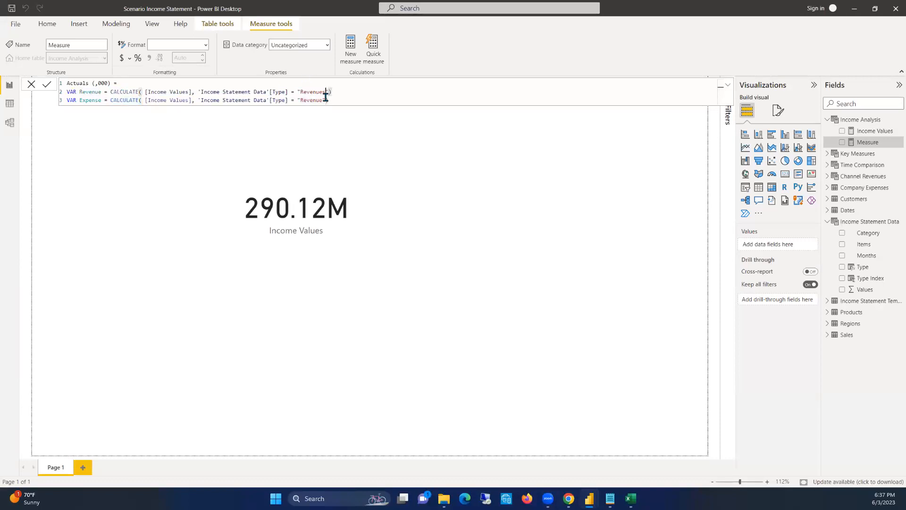
{"action": "left_click", "coordinate": [325, 100]}
{"action": "type", "text": "s"}
{"action": "double_click", "coordinate": [319, 101]}
{"action": "type", "text": "Expenses"}
{"action": "key", "text": "Return"}
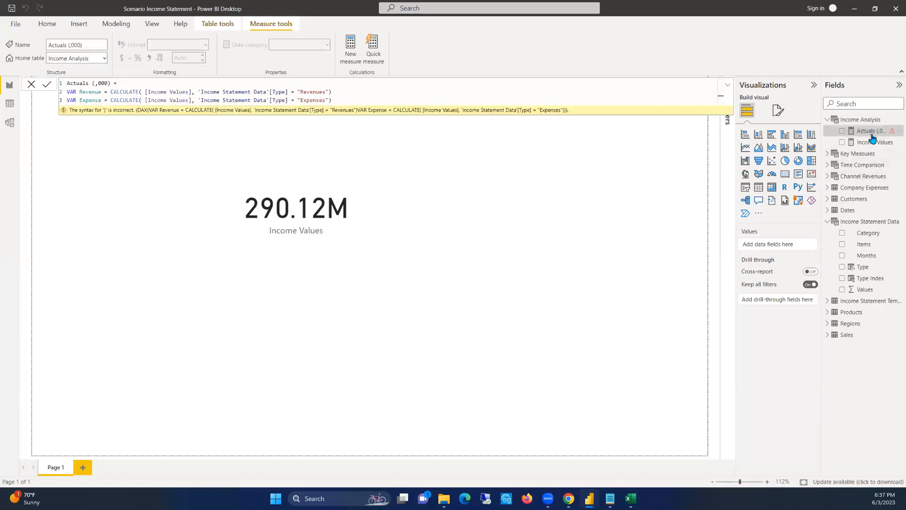
Check the Type values in the Income Statement Data table and correct the Revenue variable's filter to "Revenue" in Actuals (,000)
{"action": "left_click", "coordinate": [866, 224]}
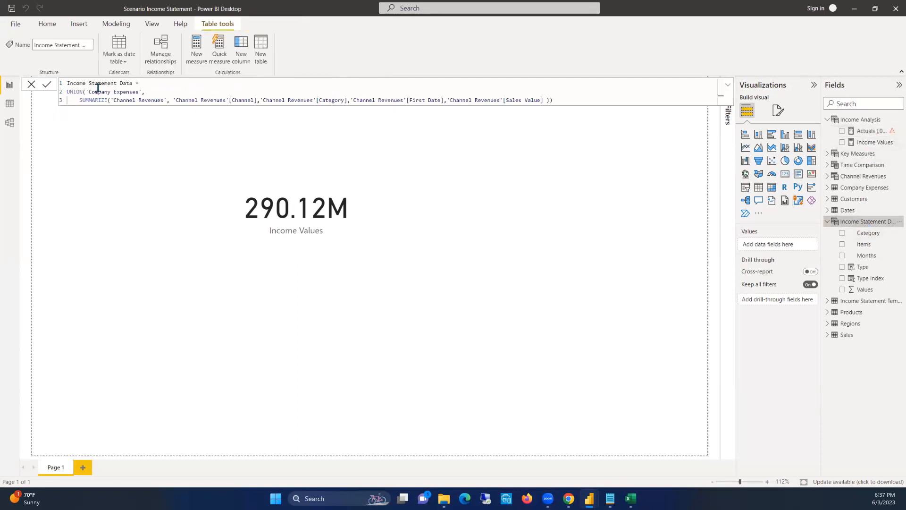
{"action": "left_click", "coordinate": [10, 104]}
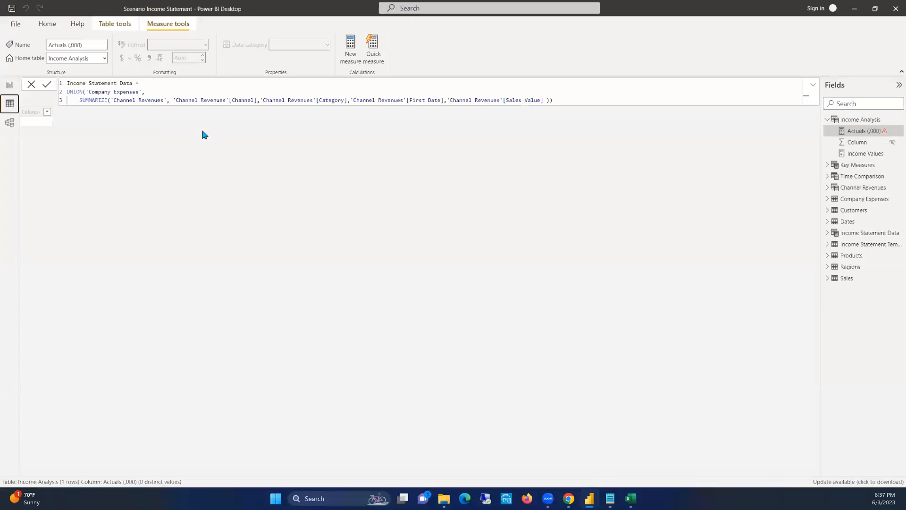
{"action": "left_click", "coordinate": [868, 232]}
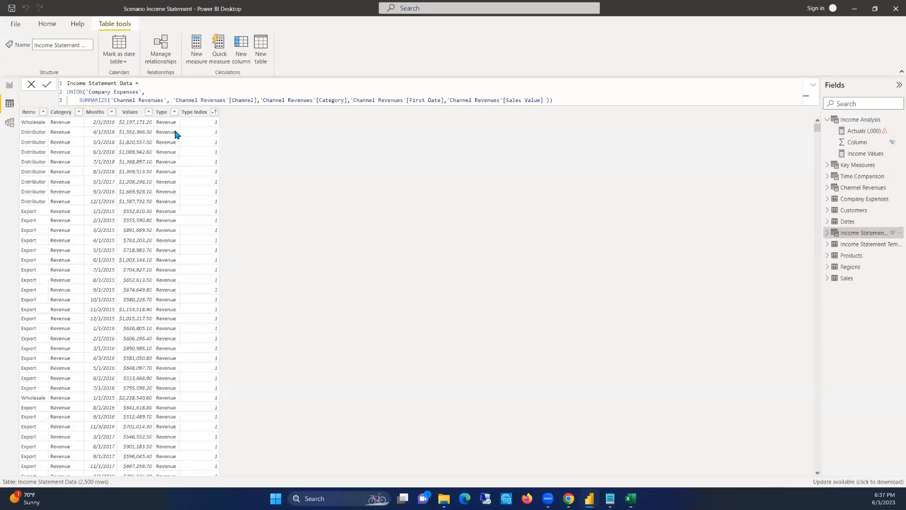
{"action": "left_click", "coordinate": [863, 131]}
{"action": "left_click", "coordinate": [326, 91]}
{"action": "key", "text": "Left"}
{"action": "key", "text": "Left"}
{"action": "key", "text": "BackSpace"}
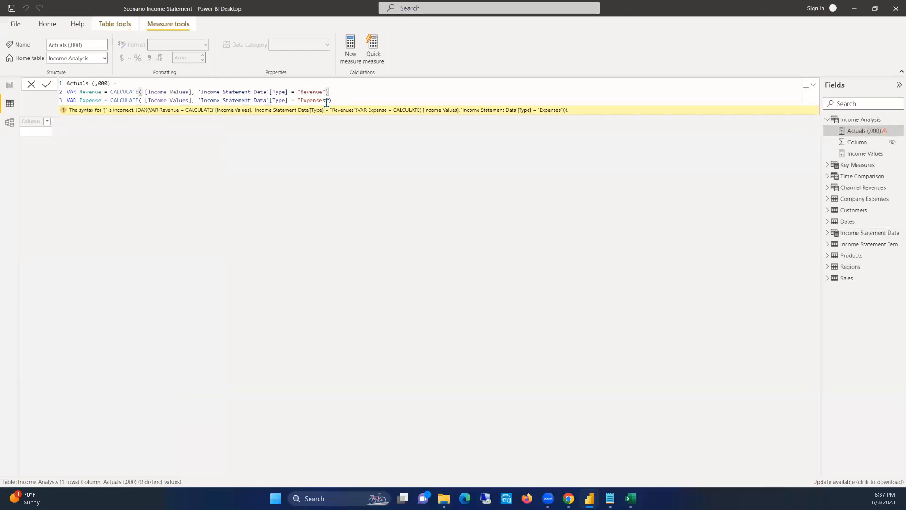
{"action": "type", "text": "s"}
{"action": "key", "text": "BackSpace"}
{"action": "key", "text": "Return"}
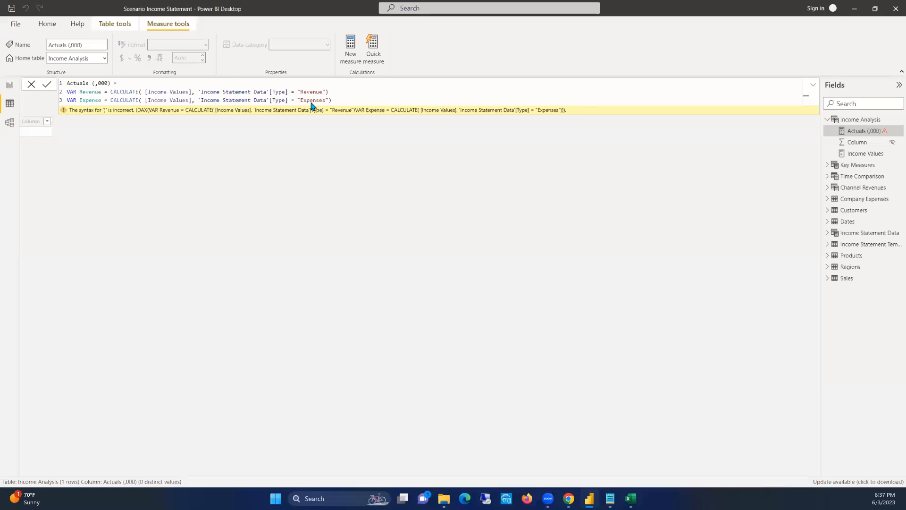
Add two lines below the Expense variable and multiply its CALCULATE expression by -1
{"action": "left_click", "coordinate": [339, 100]}
{"action": "key", "text": "shift+Return"}
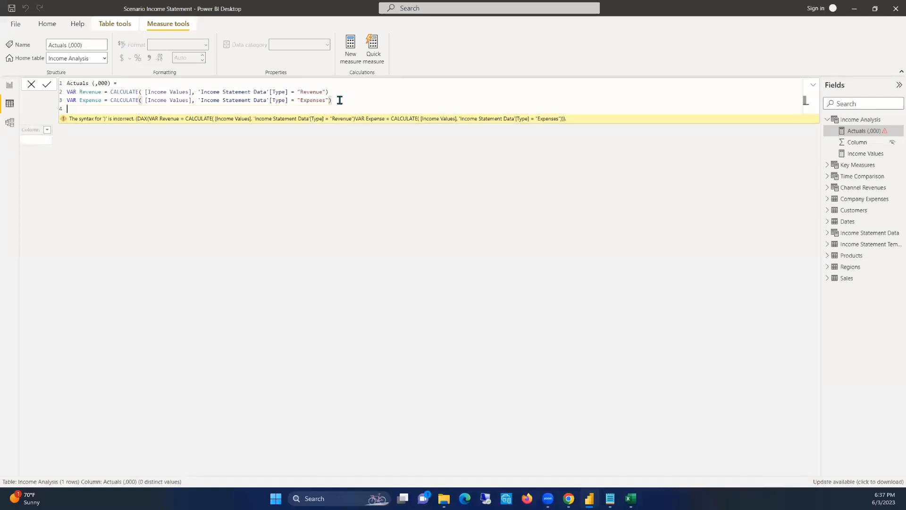
{"action": "key", "text": "shift+Return"}
{"action": "left_click", "coordinate": [332, 100]}
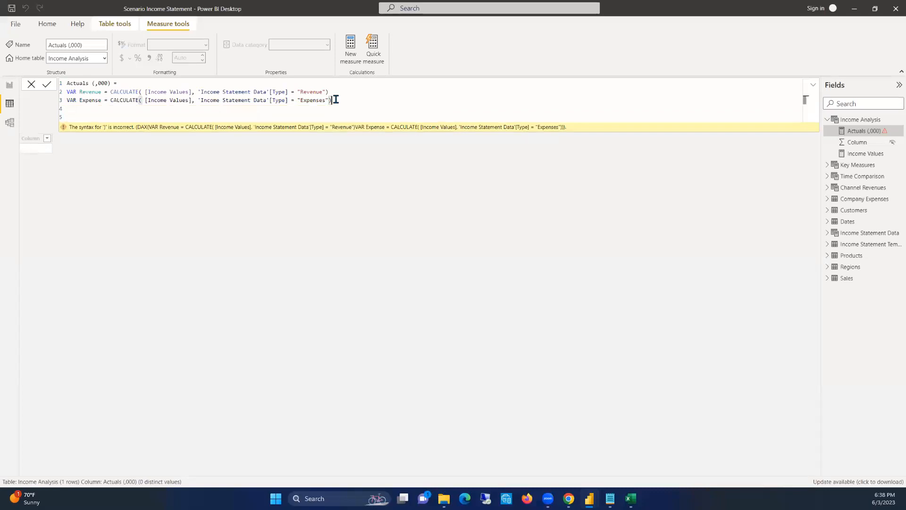
{"action": "type", "text": "* -1"}
Enter RETURN on line 5 of the formula, below the variables
{"action": "left_click", "coordinate": [95, 100]}
{"action": "left_click", "coordinate": [100, 113]}
{"action": "type", "text": "RETURN"}
{"action": "key", "text": "BackSpace"}
{"action": "key", "text": "BackSpace"}
{"action": "key", "text": "BackSpace"}
{"action": "type", "text": "URN"}
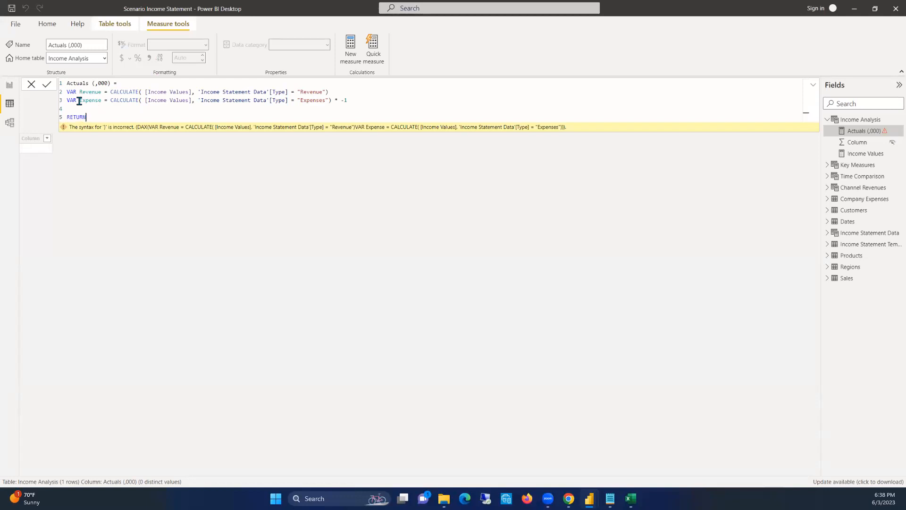
Begin an IF expression on a new line below RETURN
{"action": "key", "text": "Return"}
{"action": "type", "text": "c"}
{"action": "key", "text": "BackSpace"}
{"action": "type", "text": "d"}
{"action": "key", "text": "BackSpace"}
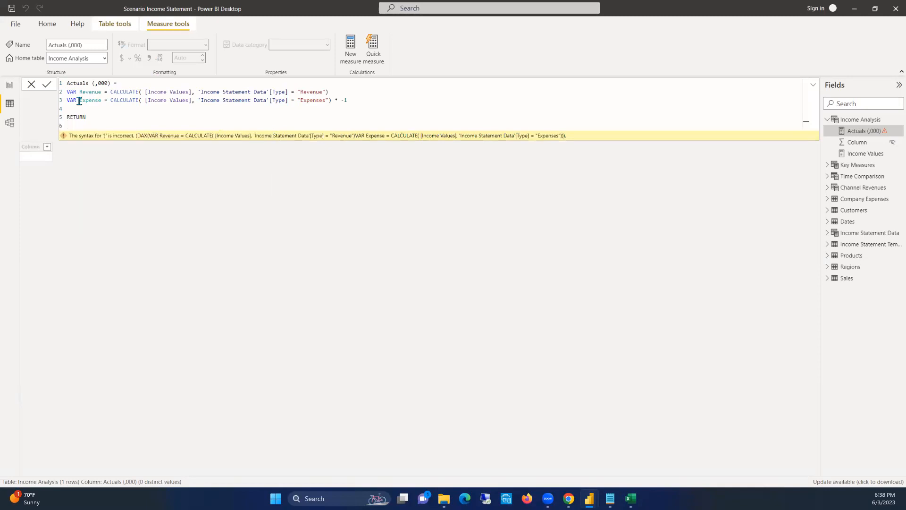
{"action": "type", "text": "i"}
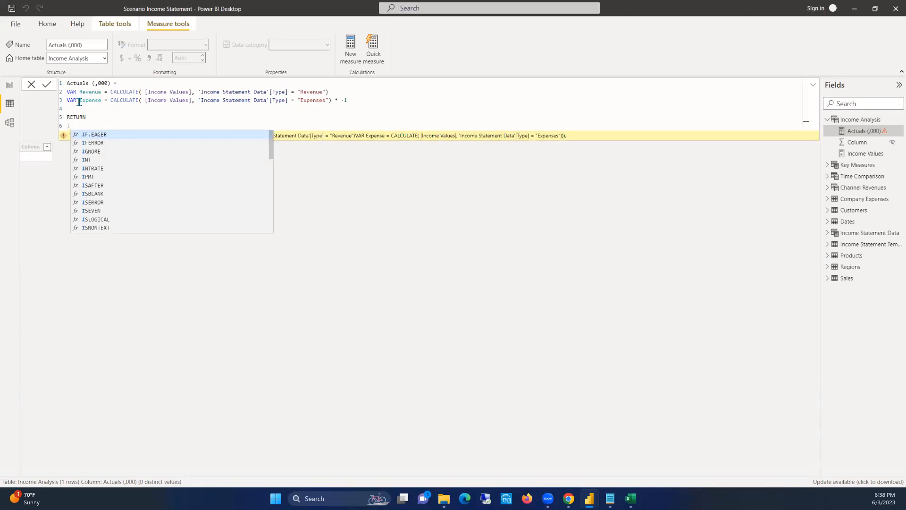
{"action": "type", "text": "f(IF"}
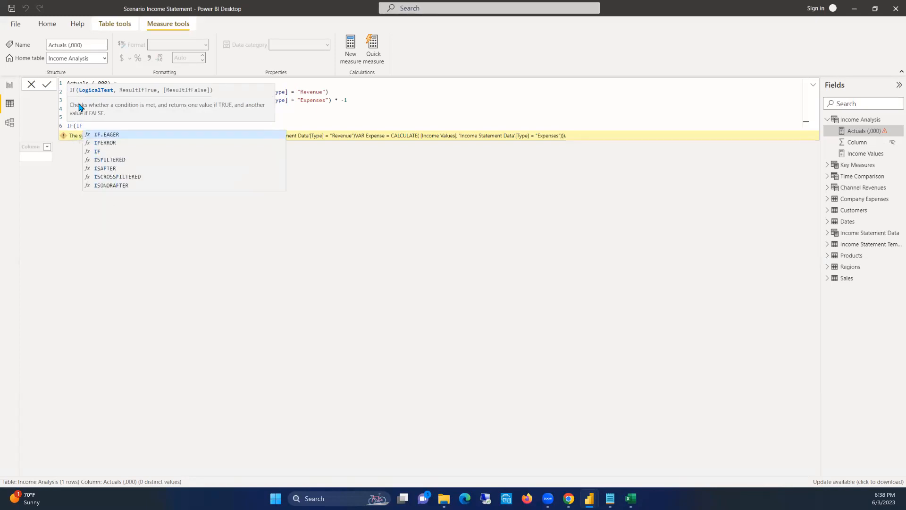
Try 'Income Statement Data'[Type] = "Revenue" copied from the Revenue variable as the IF condition
{"action": "key", "text": "BackSpace"}
{"action": "key", "text": "BackSpace"}
{"action": "type", "text": "SELEC"}
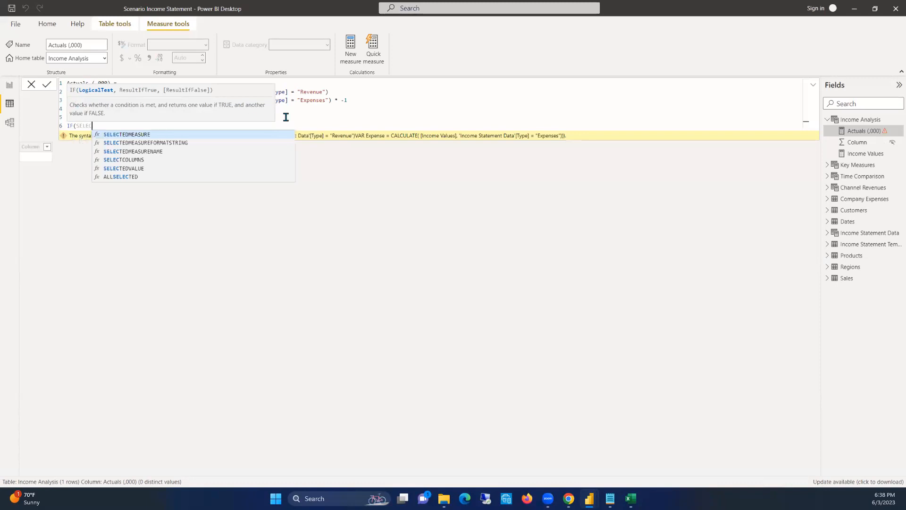
{"action": "left_click", "coordinate": [325, 92]}
{"action": "left_click_drag", "start_coordinate": [326, 91], "coordinate": [197, 91]}
{"action": "key", "text": "ctrl+c"}
{"action": "left_click_drag", "start_coordinate": [102, 124], "coordinate": [77, 125]}
{"action": "key", "text": "ctrl+v"}
{"action": "type", "text": ","}
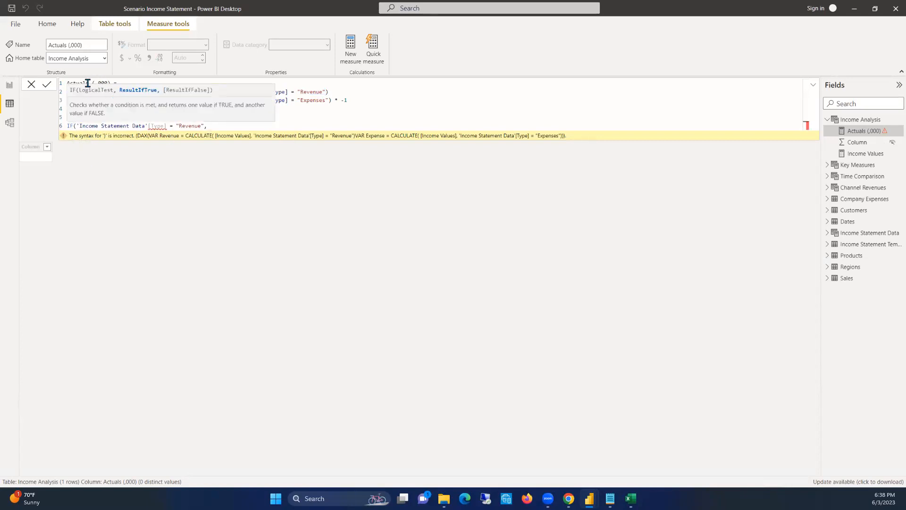
Try to re-enter the Type column reference in the IF condition
{"action": "double_click", "coordinate": [161, 127]}
{"action": "type", "text": "Typ"}
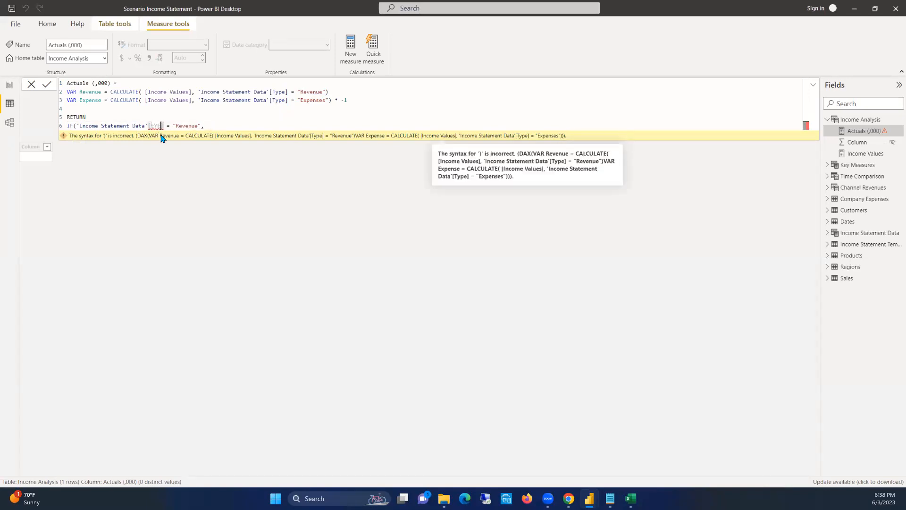
{"action": "left_click_drag", "start_coordinate": [166, 125], "coordinate": [77, 126]}
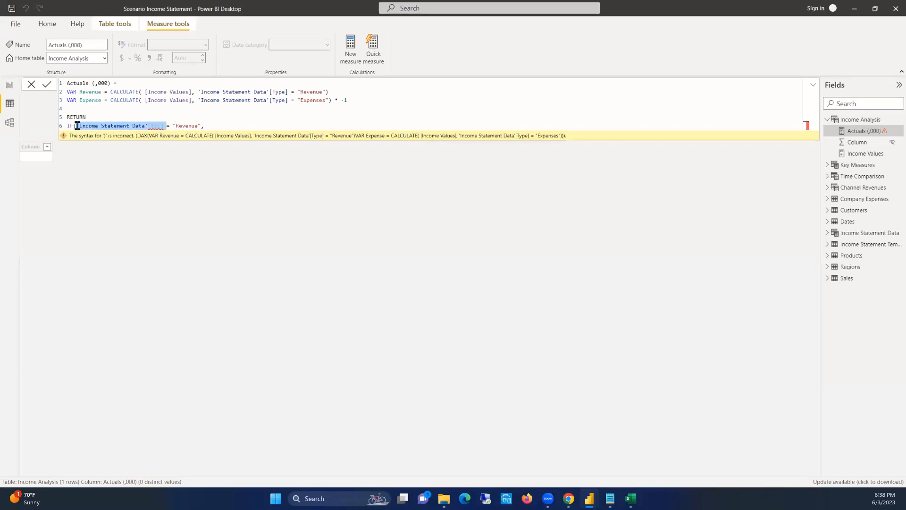
{"action": "type", "text": "'T"}
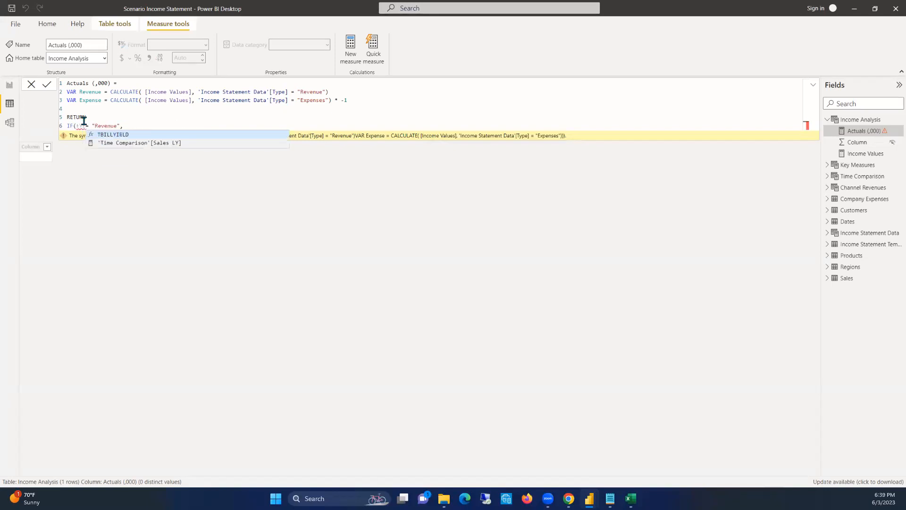
{"action": "type", "text": "YE"}
{"action": "key", "text": "BackSpace"}
{"action": "type", "text": "P"}
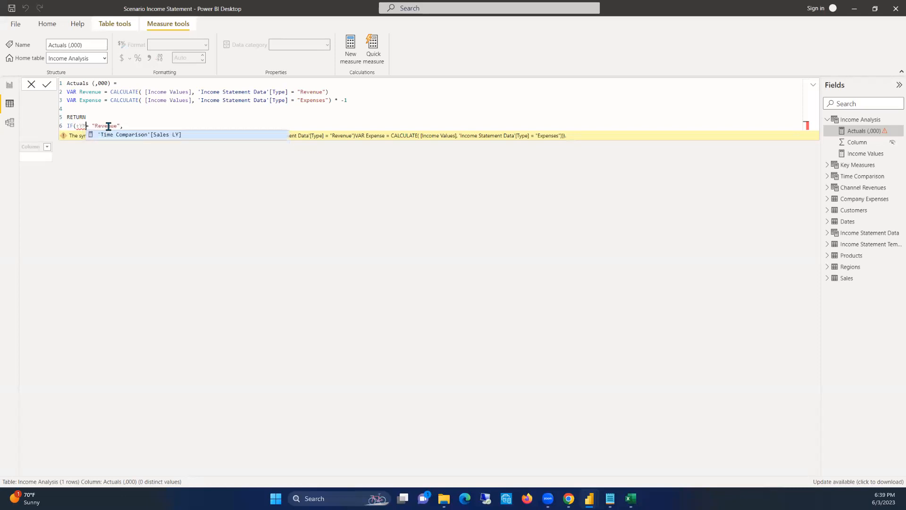
Replace the IF condition with SELECTEDVALUE followed by the copied 'Income Statement Data'[Type] = "Revenue" comparison
{"action": "left_click_drag", "start_coordinate": [136, 125], "coordinate": [76, 126]}
{"action": "type", "text": "SEL"}
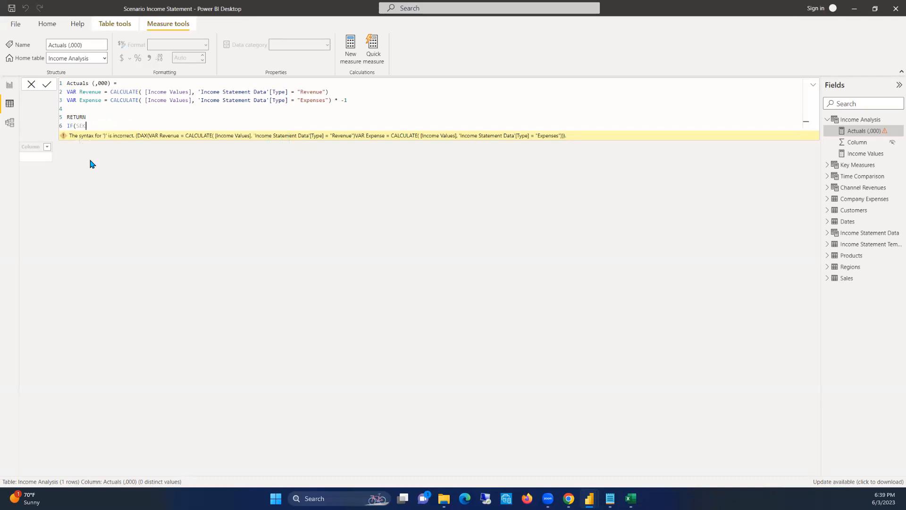
{"action": "type", "text": "EC"}
{"action": "key", "text": "Down"}
{"action": "key", "text": "Down"}
{"action": "key", "text": "Down"}
{"action": "key", "text": "Down"}
{"action": "key", "text": "Tab"}
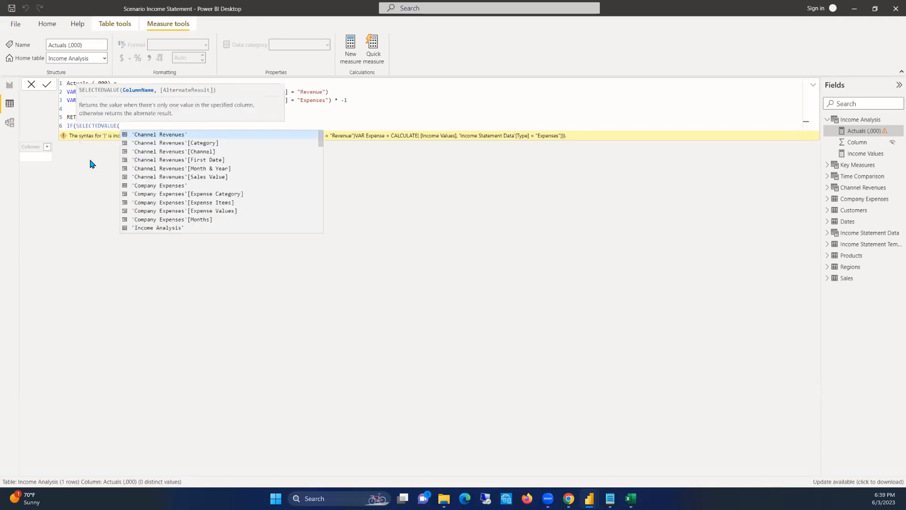
{"action": "key", "text": "ctrl+v"}
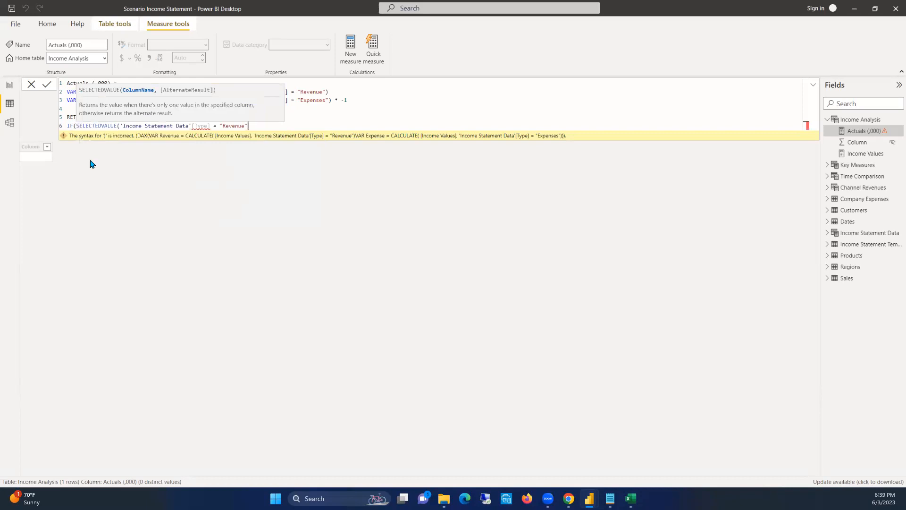
Try to re-enter only the [Type] part of the column reference inside SELECTEDVALUE from the suggestions
{"action": "left_click", "coordinate": [211, 125]}
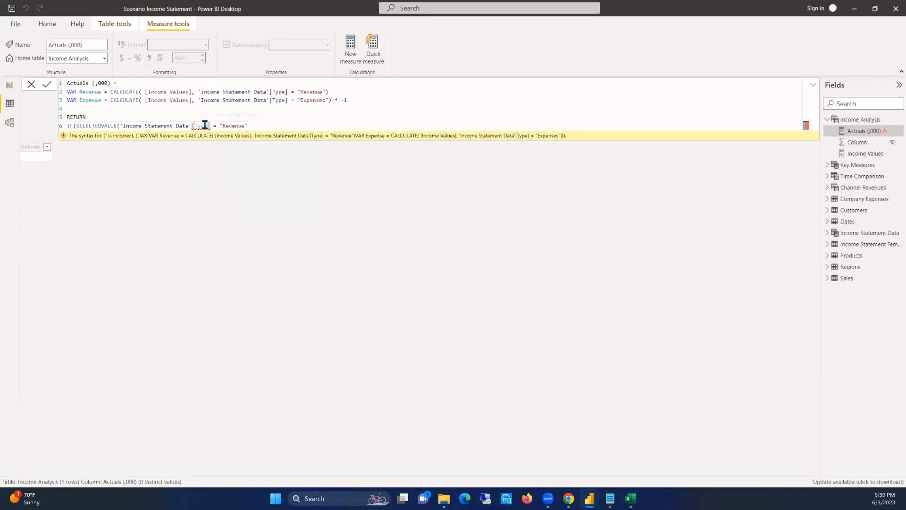
{"action": "left_click", "coordinate": [253, 126]}
{"action": "double_click", "coordinate": [202, 125]}
{"action": "type", "text": "typ"}
{"action": "left_click", "coordinate": [261, 144]}
{"action": "double_click", "coordinate": [199, 125]}
{"action": "type", "text": "typ"}
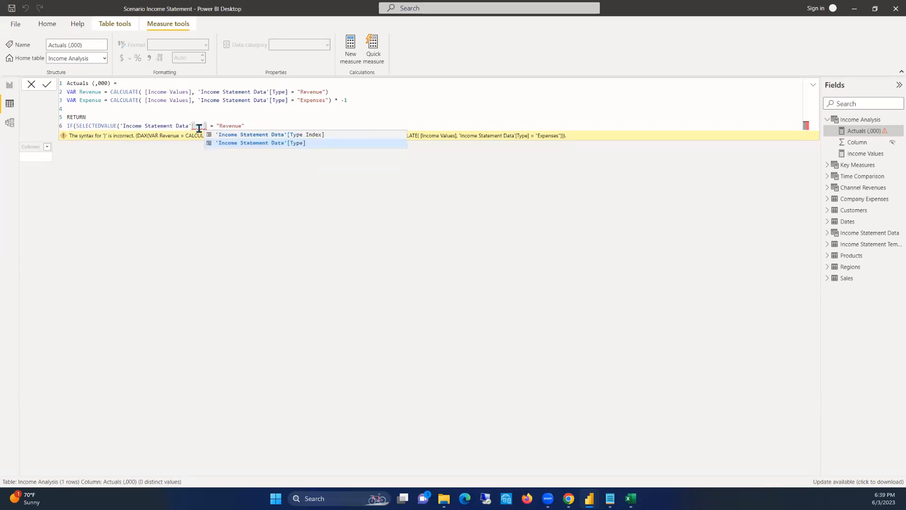
{"action": "left_click", "coordinate": [228, 141]}
{"action": "left_click", "coordinate": [255, 126]}
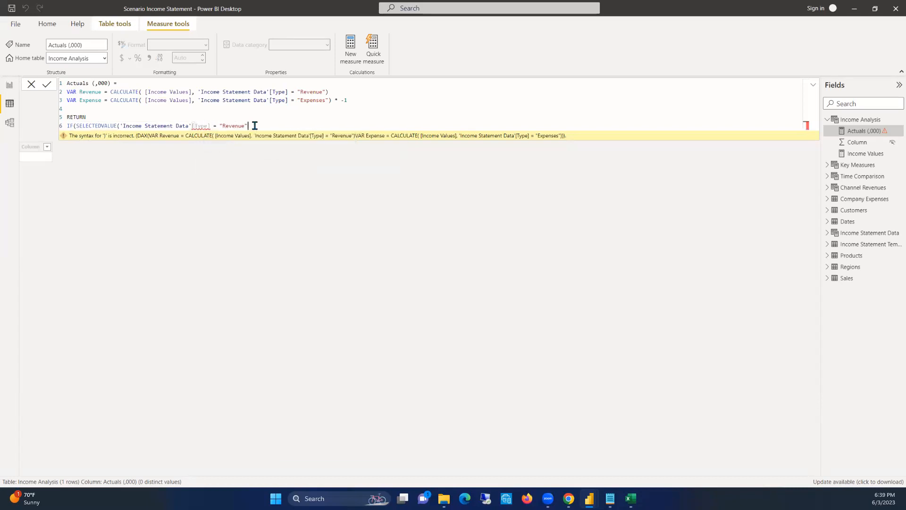
Add the Revenue variable as the result after the condition and start a nested IF on line 7
{"action": "type", "text": ", re"}
{"action": "key", "text": "BackSpace"}
{"action": "key", "text": "BackSpace"}
{"action": "type", "text": "e"}
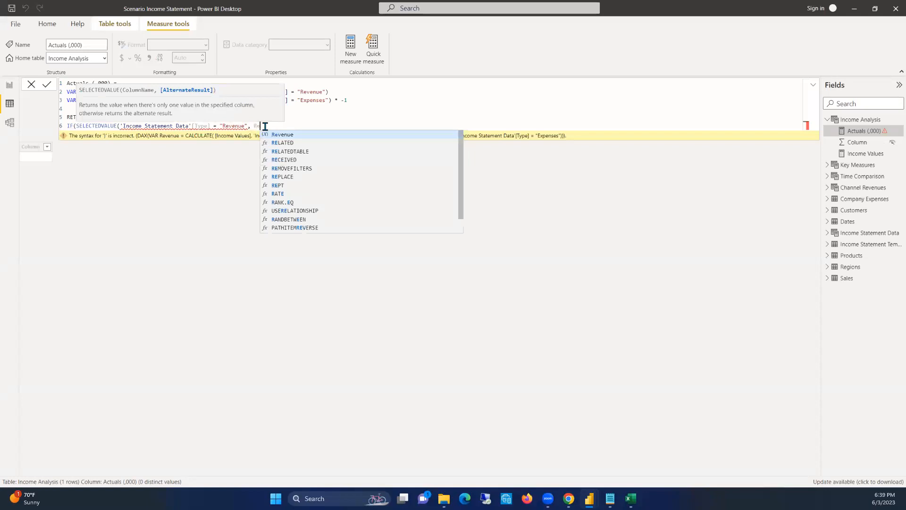
{"action": "left_click", "coordinate": [307, 135]}
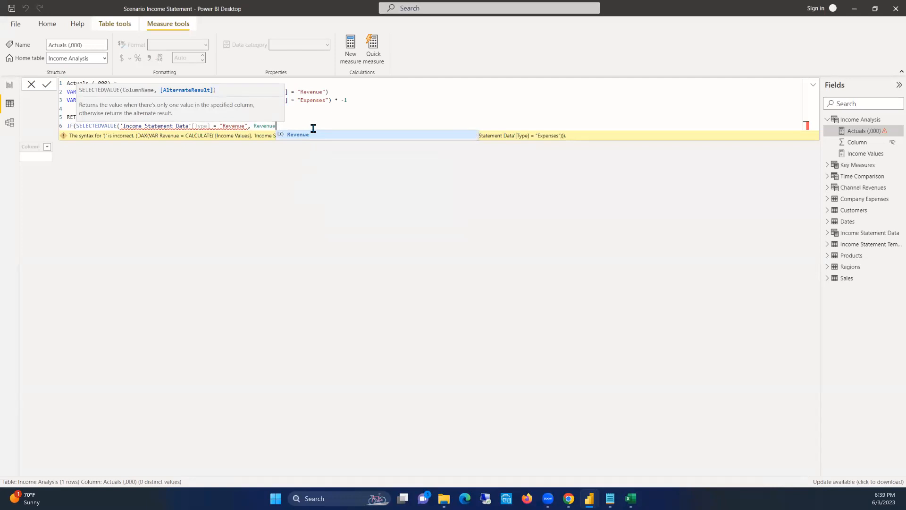
{"action": "type", "text": ","}
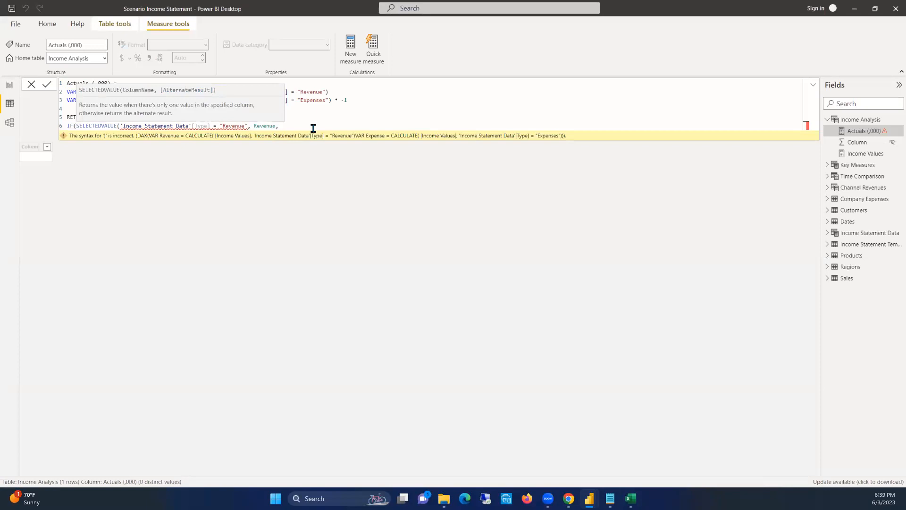
{"action": "key", "text": "shift+Return"}
{"action": "type", "text": "IF"}
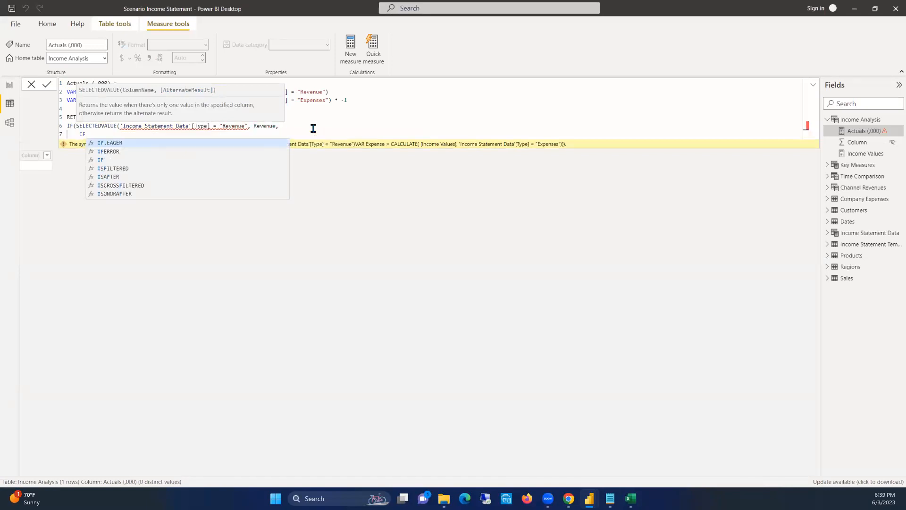
Replace the whole SELECTEDVALUE argument with the suggested 'Income Statement Data'[Type] column
{"action": "left_click", "coordinate": [187, 126]}
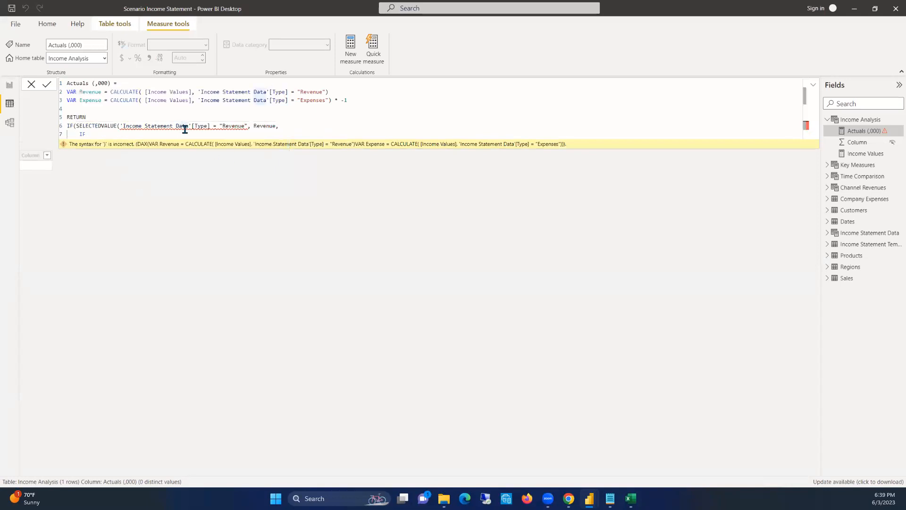
{"action": "left_click_drag", "start_coordinate": [245, 126], "coordinate": [117, 124]}
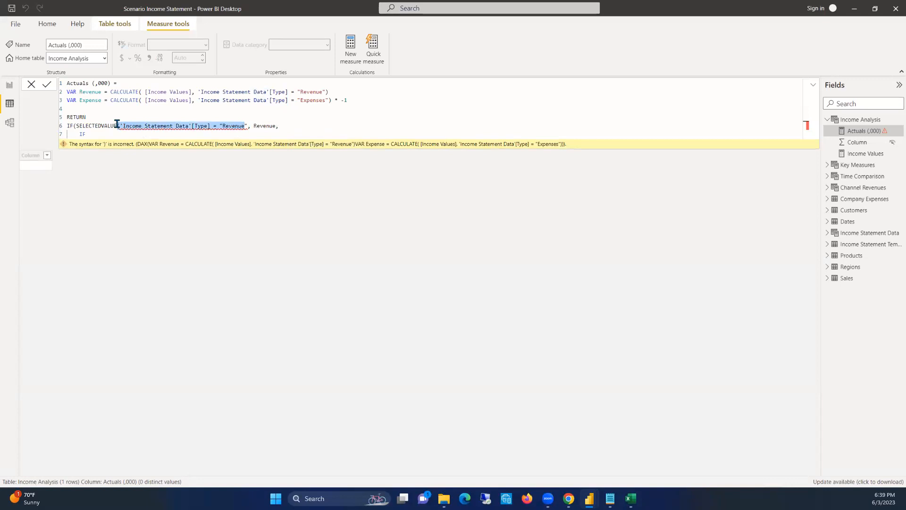
{"action": "left_click", "coordinate": [172, 125]}
{"action": "left_click_drag", "start_coordinate": [249, 125], "coordinate": [118, 126]}
{"action": "type", "text": "tYPE"}
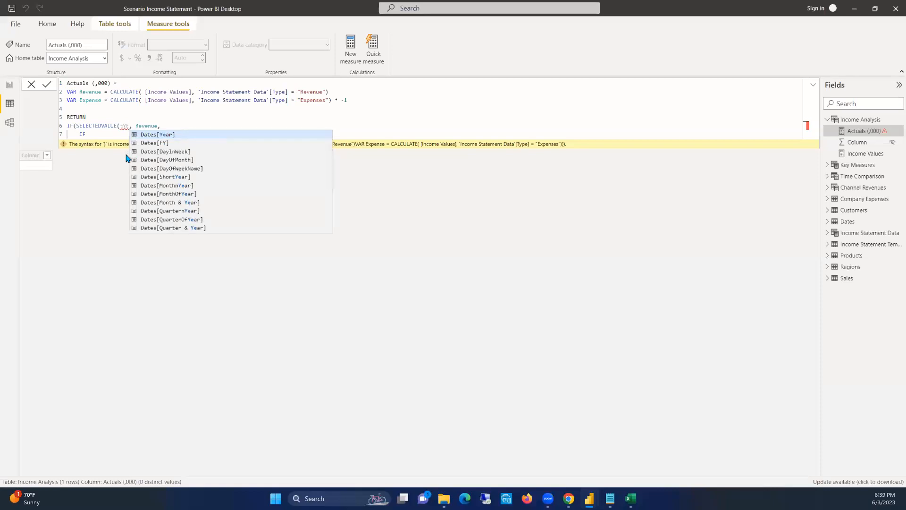
{"action": "left_click", "coordinate": [169, 143]}
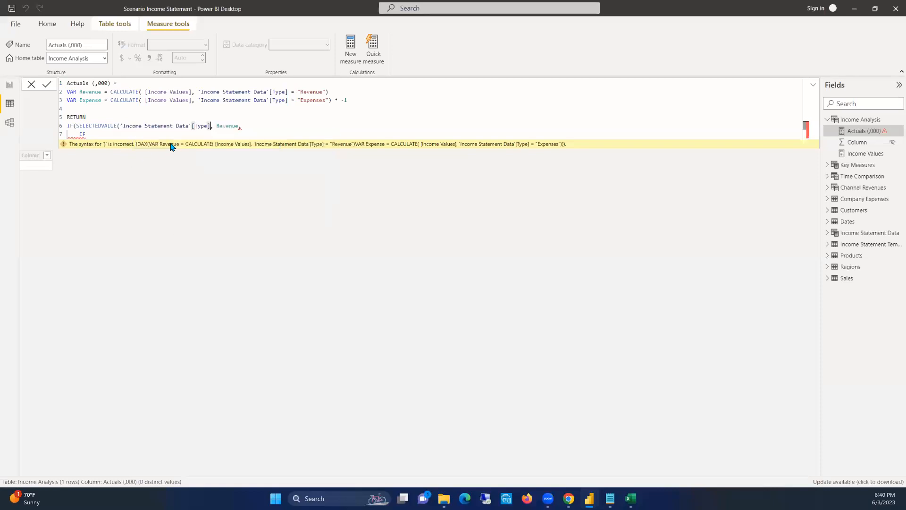
Compare the Type column with "Revenue" in the condition on line 6
{"action": "type", "text": "= \""}
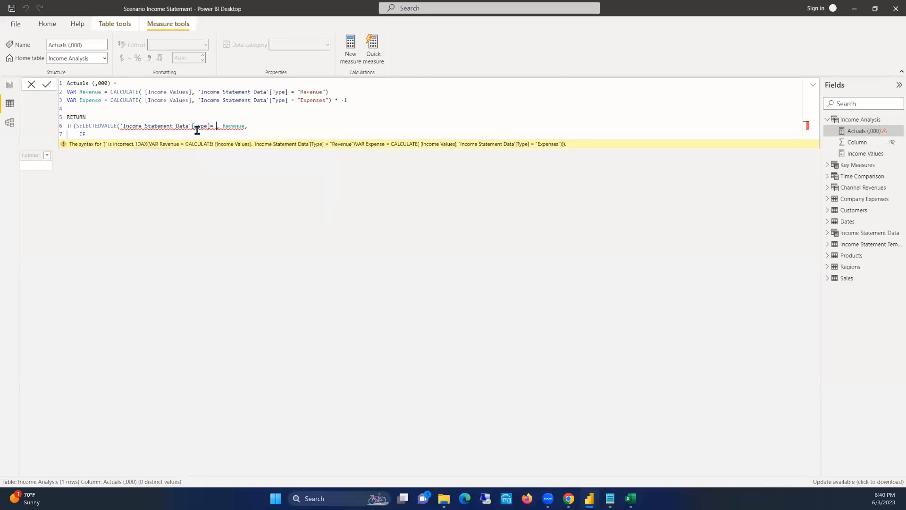
{"action": "type", "text": "rEVEN"}
{"action": "key", "text": "BackSpace"}
{"action": "key", "text": "BackSpace"}
{"action": "key", "text": "BackSpace"}
{"action": "key", "text": "BackSpace"}
{"action": "type", "text": "evenue\""}
Reuse the Type comparison and its result from line 6 in the nested IF on line 7
{"action": "left_click_drag", "start_coordinate": [273, 126], "coordinate": [117, 127]}
{"action": "left_click", "coordinate": [104, 135]}
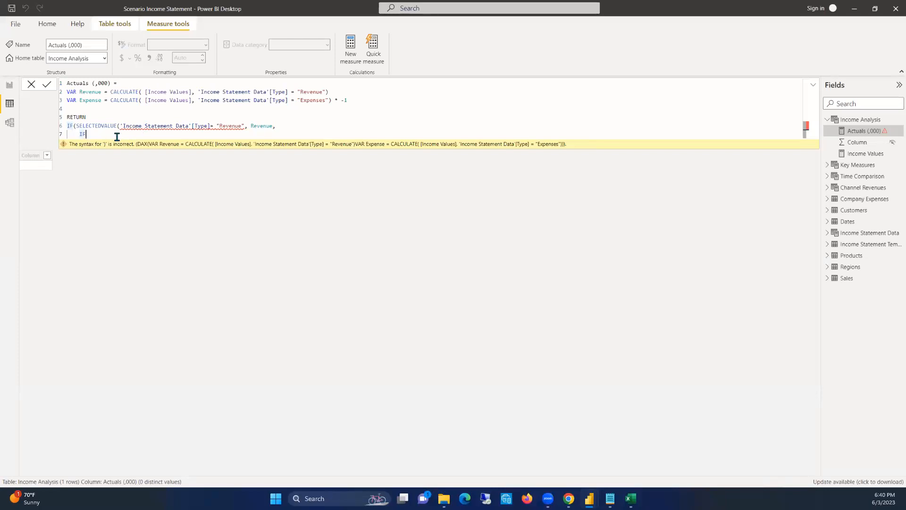
Open the nested IF on line 7 with SELECTEDVALUE and insert the copied 'Income Statement Data'[Type] = "Revenue" comparison
{"action": "type", "text": ")"}
{"action": "key", "text": "BackSpace"}
{"action": "type", "text": "(selec"}
{"action": "key", "text": "Down"}
{"action": "key", "text": "Down"}
{"action": "key", "text": "Up"}
{"action": "key", "text": "Tab"}
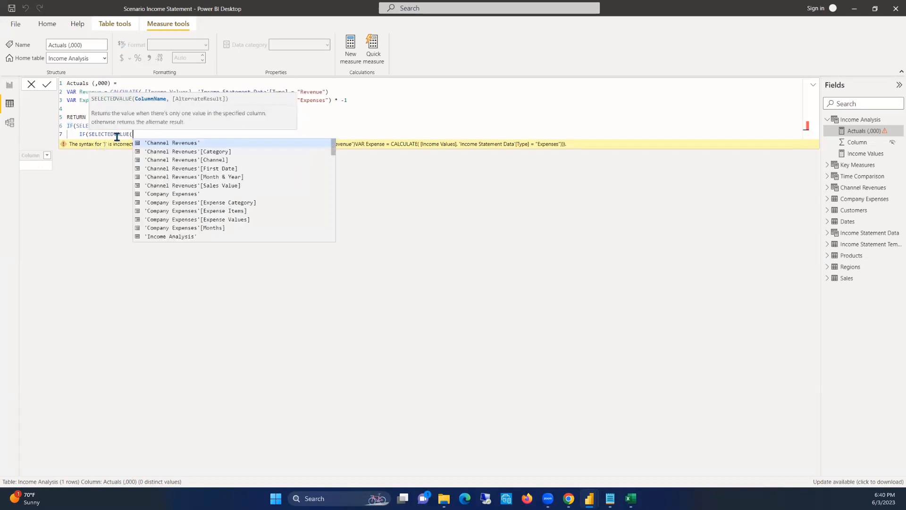
{"action": "type", "text": "'Income Statement Data'[Type] = \"Revenue\""}
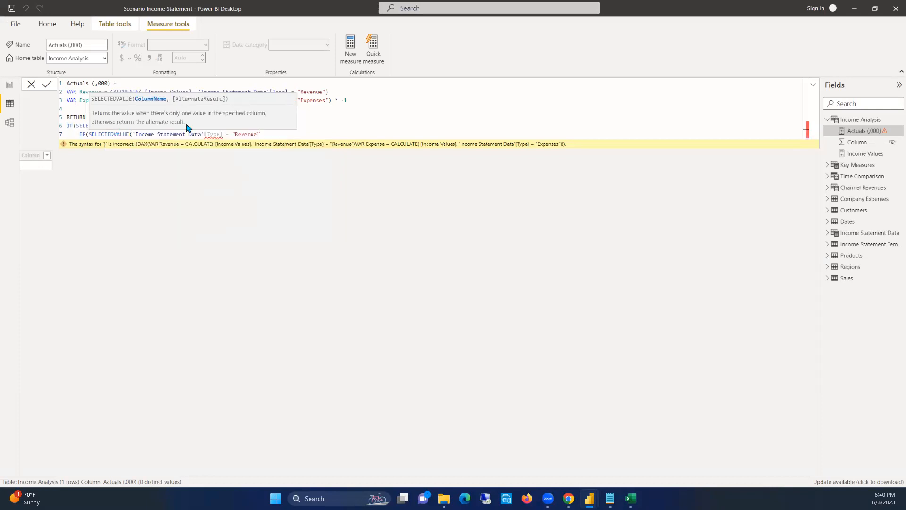
Change the comparison on line 7 to "Expenses" and return the Expense variable when it is met
{"action": "double_click", "coordinate": [245, 134]}
{"action": "type", "text": "Expense"}
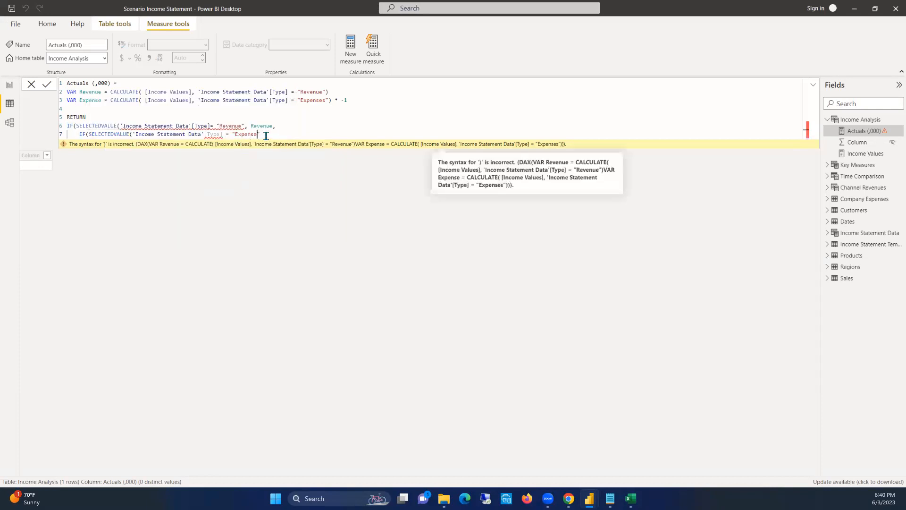
{"action": "type", "text": "s\""}
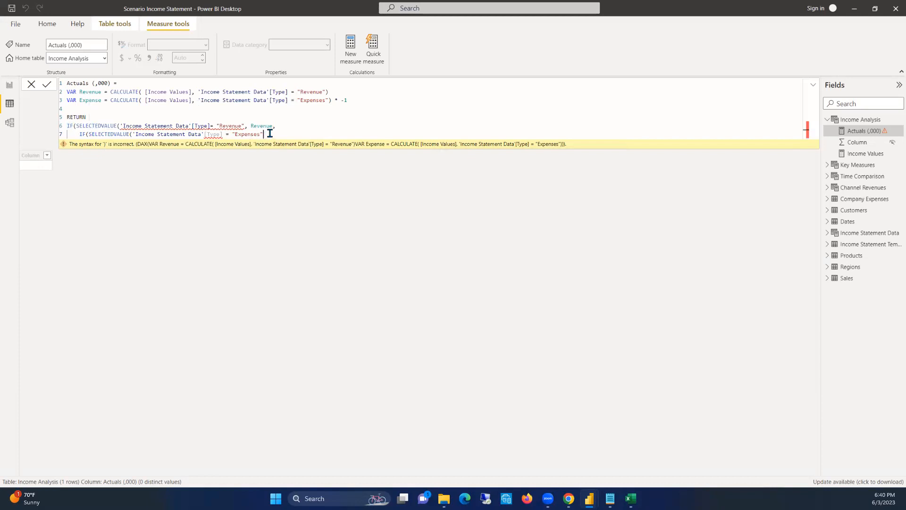
{"action": "type", "text": ","}
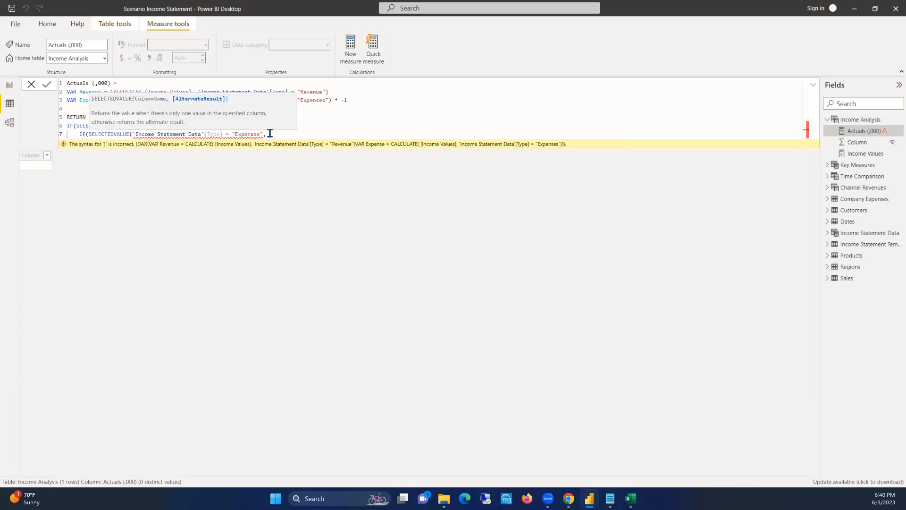
{"action": "left_click", "coordinate": [241, 126]}
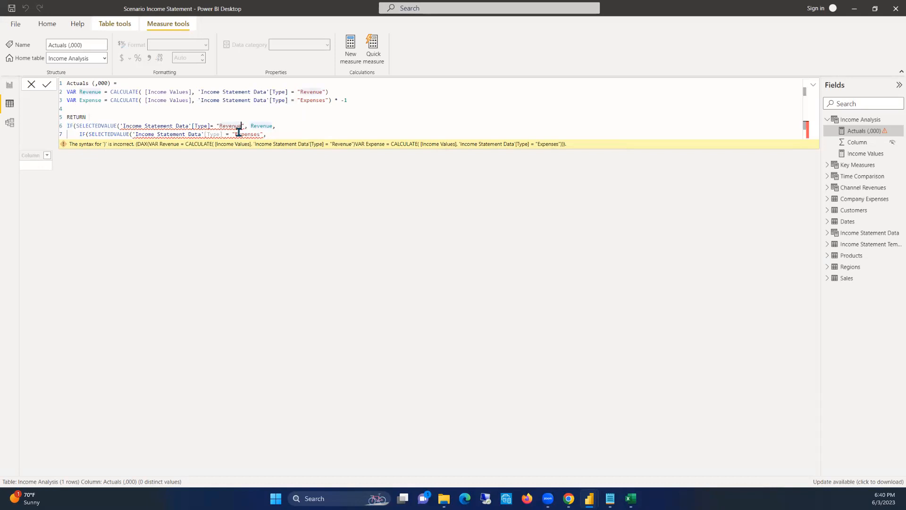
{"action": "left_click", "coordinate": [275, 135]}
{"action": "type", "text": "Expen"}
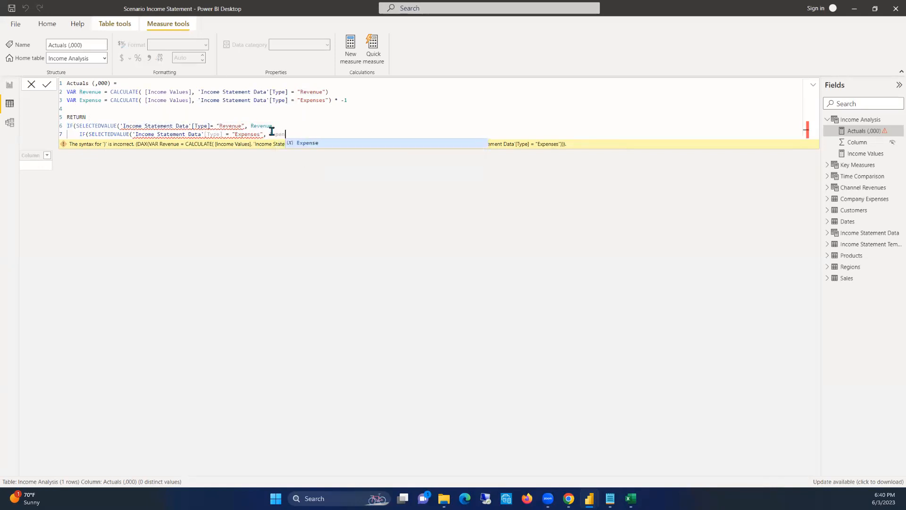
{"action": "type", "text": "se"}
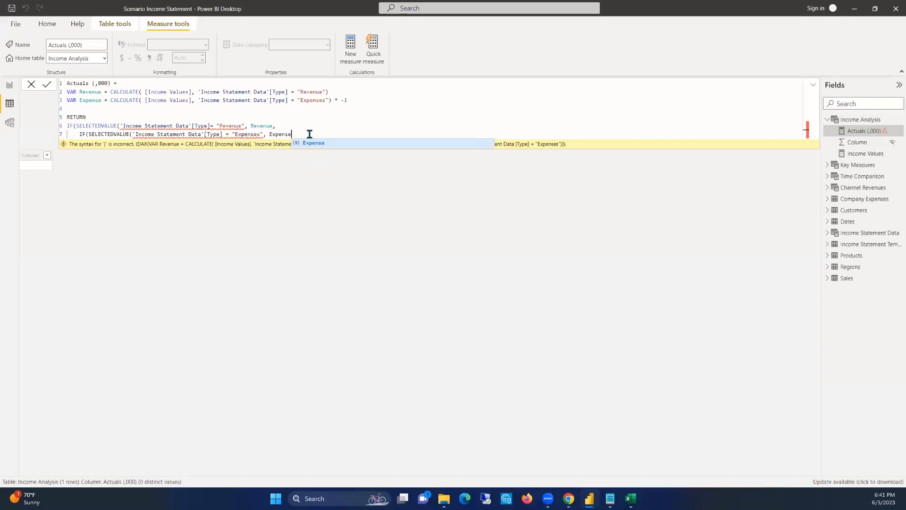
Add Revenue + Expense on line 8 as the nested IF's fallback result and close the bracket
{"action": "type", "text": ","}
{"action": "key", "text": "shift+Return"}
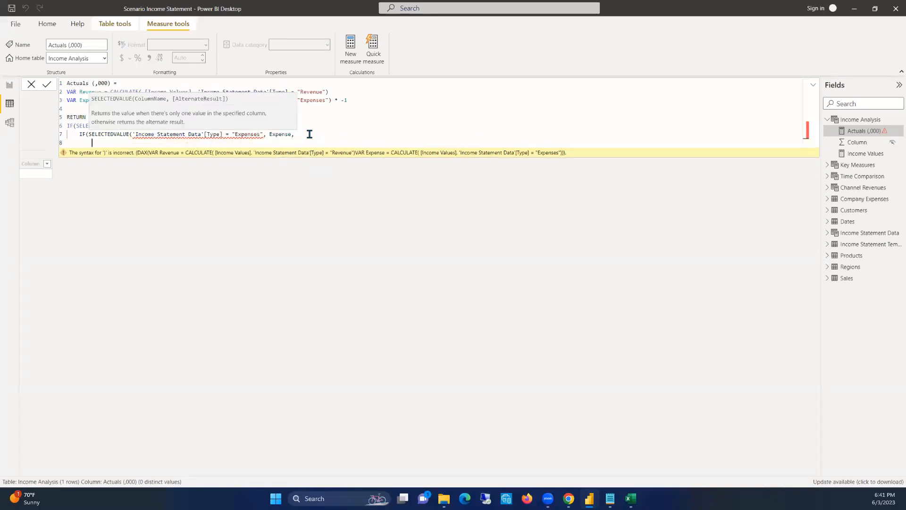
{"action": "type", "text": "Revenue + Expense"}
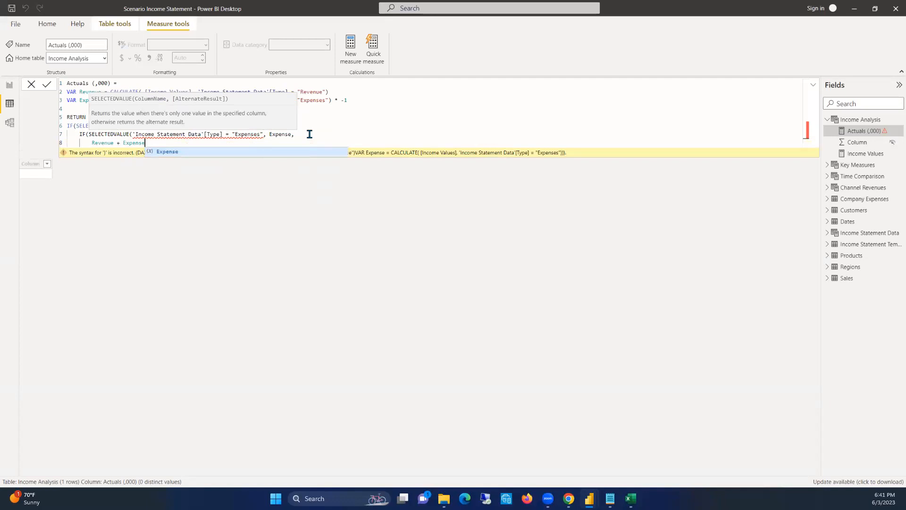
{"action": "type", "text": ")"}
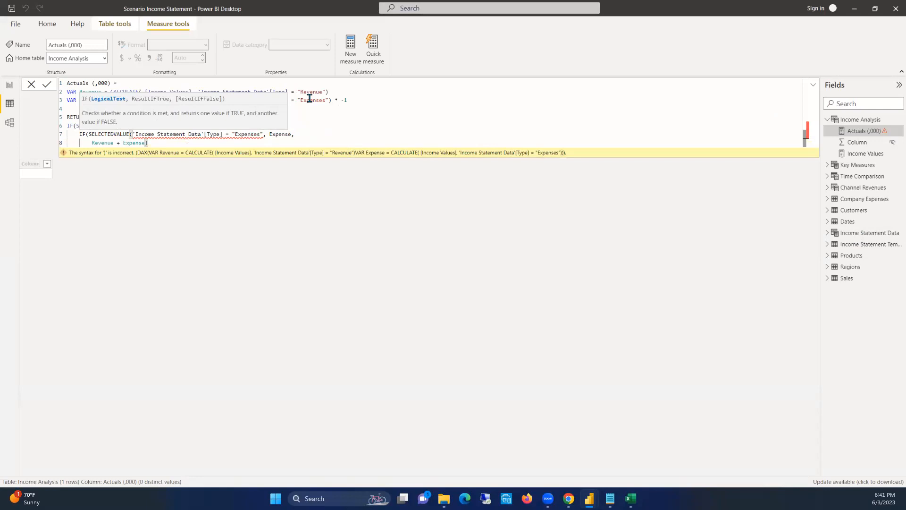
Review the results on lines 7 and 8 and inspect the flagged SELECTEDVALUE arguments on lines 6 and 7
{"action": "left_click", "coordinate": [297, 135]}
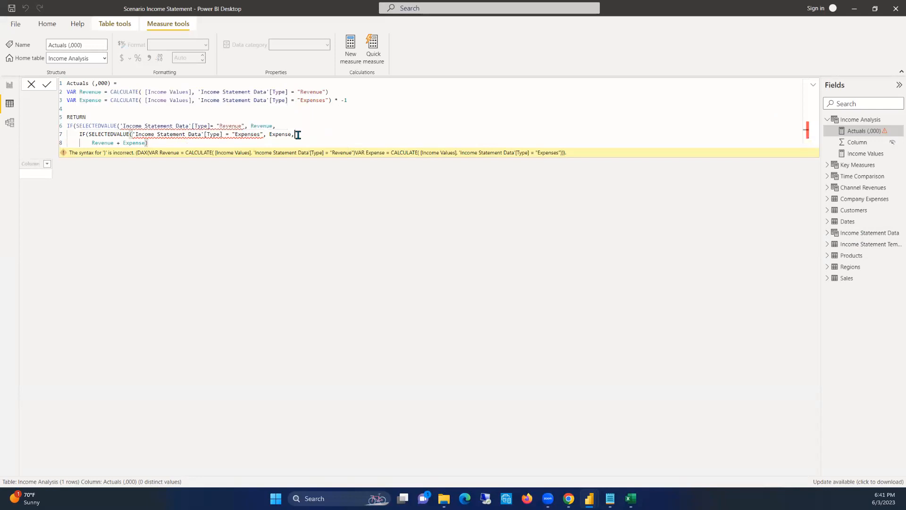
{"action": "left_click", "coordinate": [226, 141]}
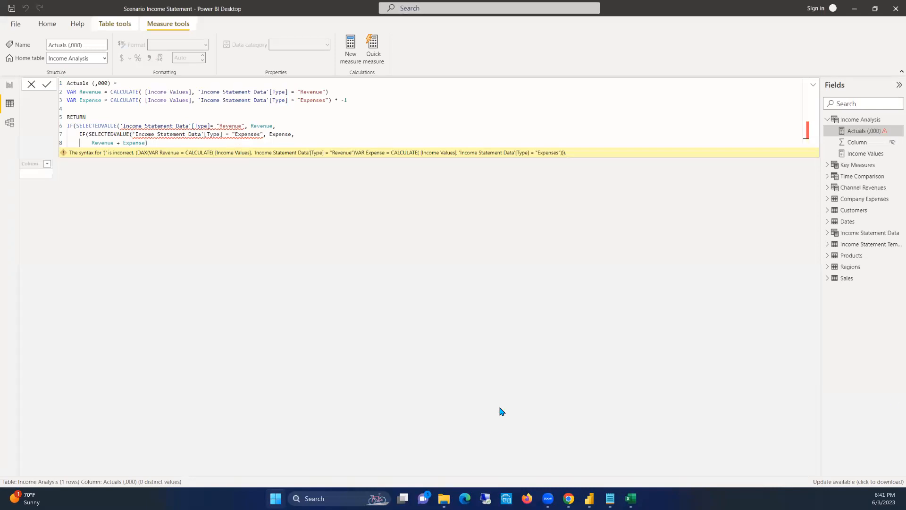
{"action": "left_click", "coordinate": [104, 142]}
{"action": "left_click_drag", "start_coordinate": [146, 143], "coordinate": [91, 142]}
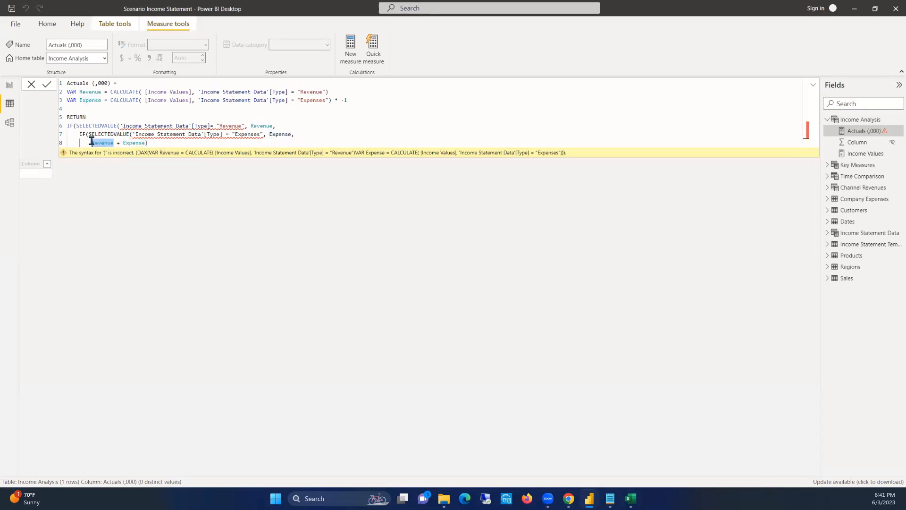
{"action": "left_click", "coordinate": [160, 143]}
{"action": "left_click", "coordinate": [259, 134]}
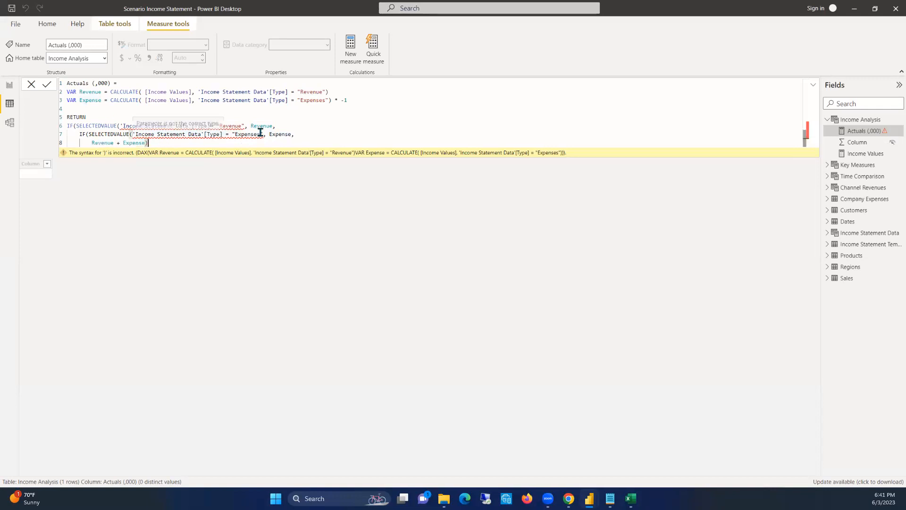
{"action": "left_click", "coordinate": [230, 135]}
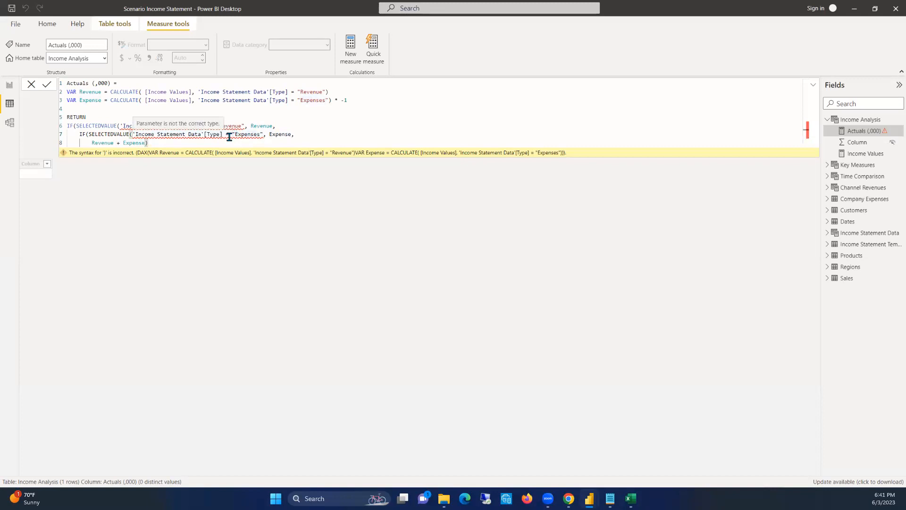
{"action": "left_click", "coordinate": [245, 125]}
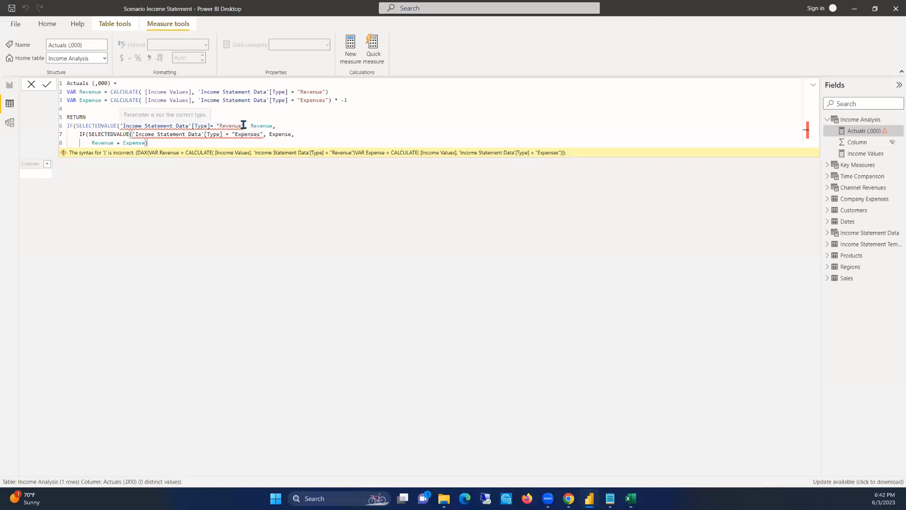
Close both SELECTEDVALUE calls directly after the Type column on lines 6 and 7, re-entering the Type reference on line 7
{"action": "left_click", "coordinate": [210, 126]}
{"action": "type", "text": ")"}
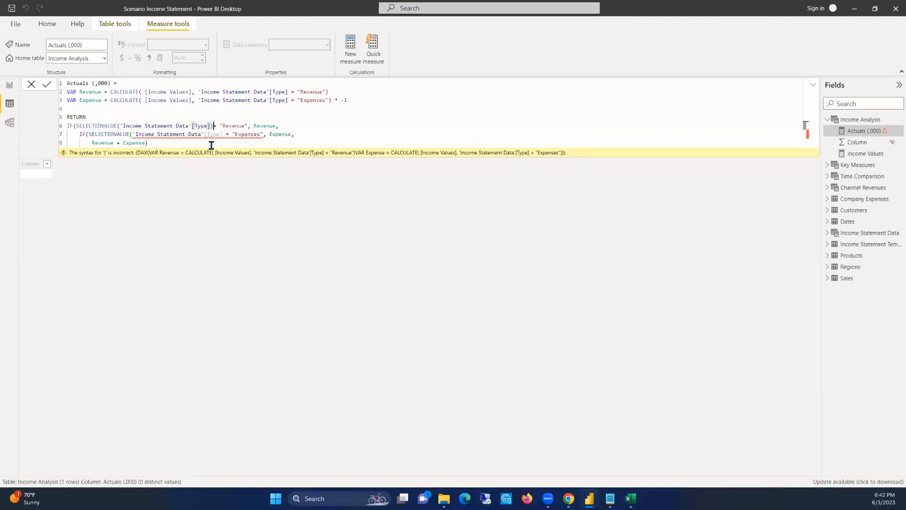
{"action": "left_click", "coordinate": [225, 133]}
{"action": "type", "text": ")"}
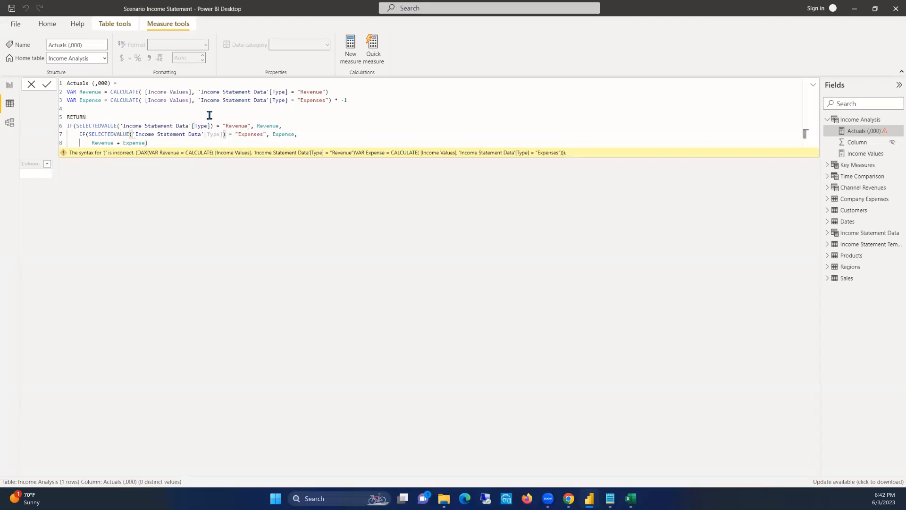
{"action": "double_click", "coordinate": [213, 134]}
{"action": "type", "text": "typ"}
{"action": "left_click", "coordinate": [238, 153]}
{"action": "left_click", "coordinate": [262, 136]}
{"action": "left_click", "coordinate": [220, 134]}
Close the outer IF at the end of line 8 and commit the Actuals (,000) measure
{"action": "left_click", "coordinate": [197, 143]}
{"action": "type", "text": ")"}
{"action": "key", "text": "Return"}
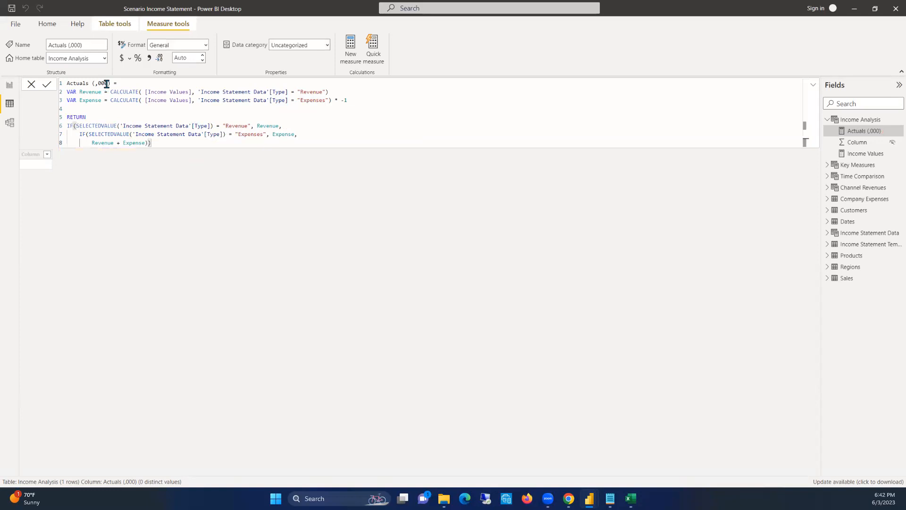
Wrap the whole returned IF expression in DIVIDE with denominator 1000 and alternate result 0, and commit the measure
{"action": "left_click", "coordinate": [67, 126]}
{"action": "type", "text": "DIVID"}
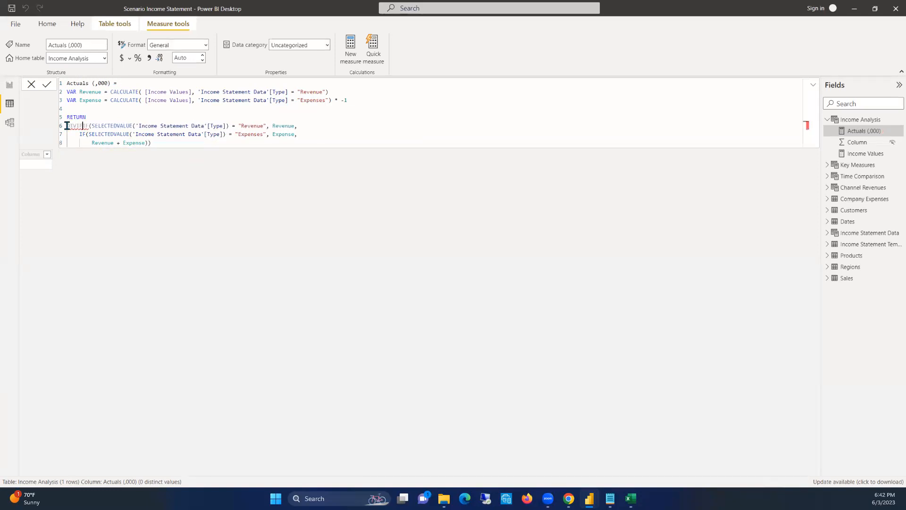
{"action": "type", "text": "E("}
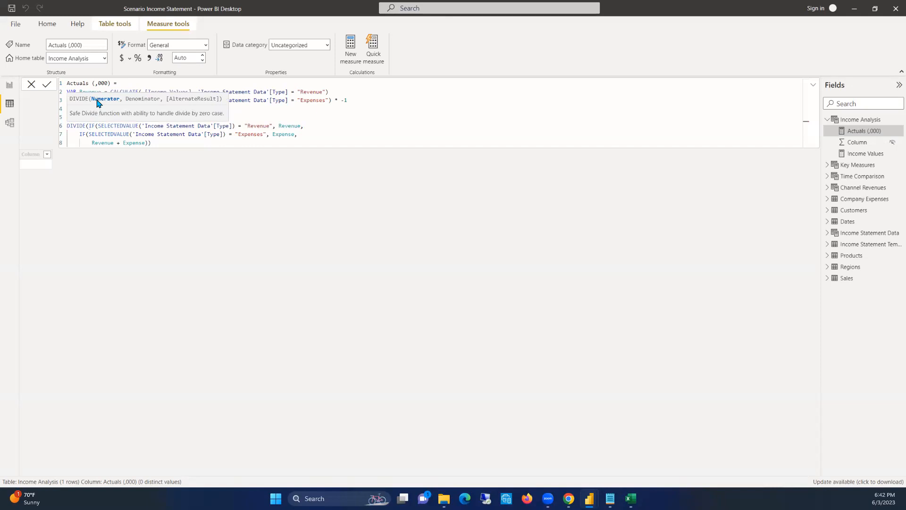
{"action": "left_click", "coordinate": [150, 142]}
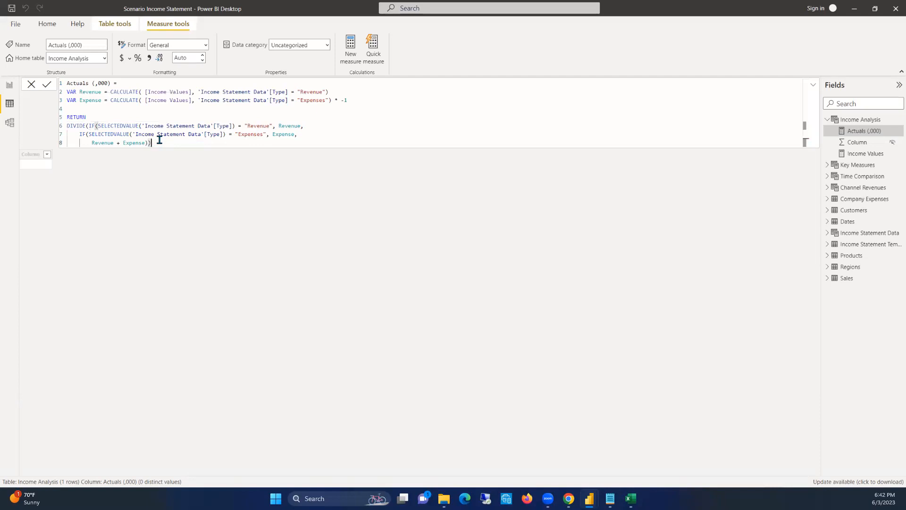
{"action": "type", "text": ", 1000"}
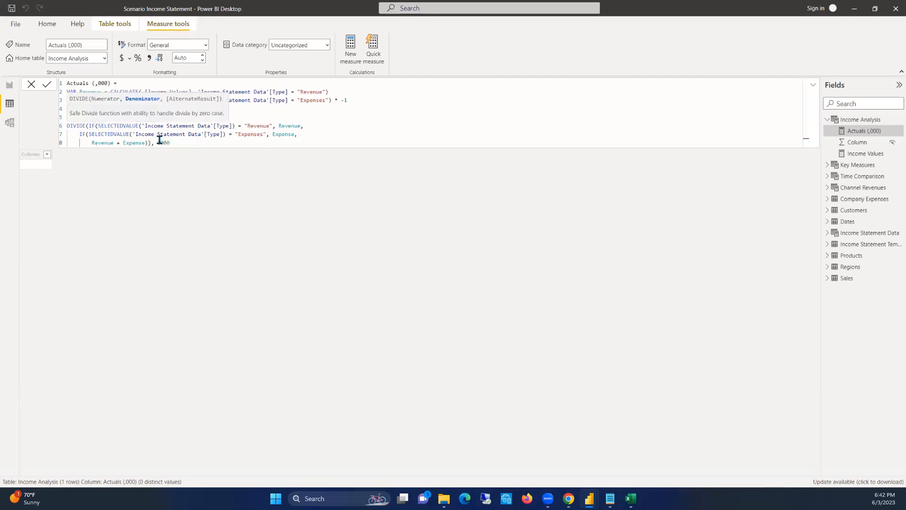
{"action": "type", "text": ", 0)"}
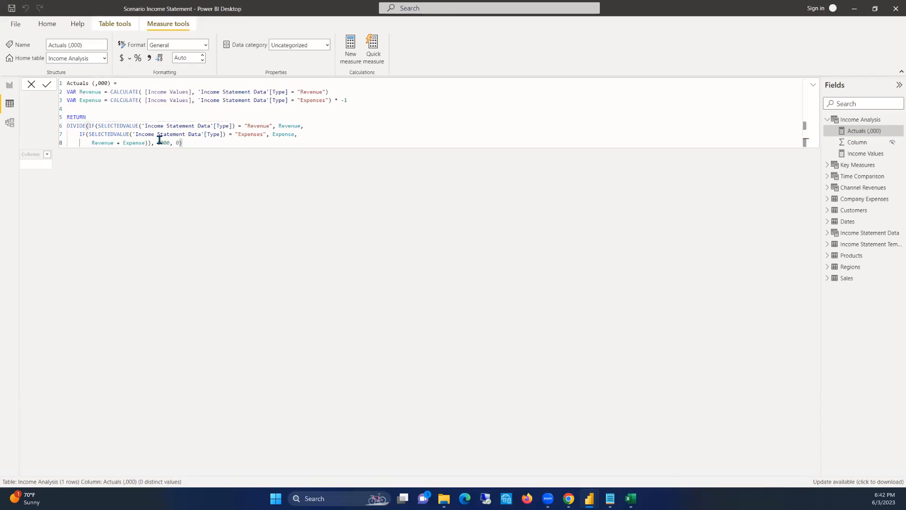
{"action": "key", "text": "Return"}
Replace Income Values with the Actuals (,000) measure in the card on the report page
{"action": "left_click", "coordinate": [9, 84]}
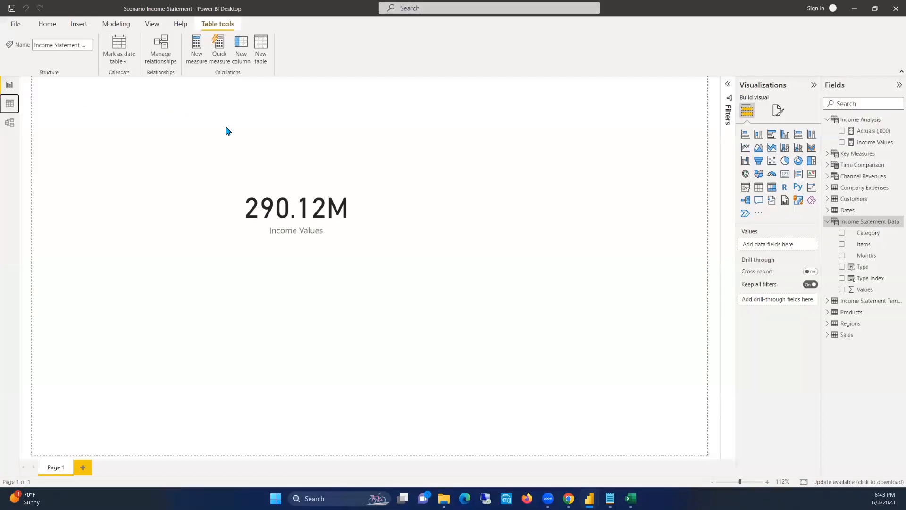
{"action": "left_click", "coordinate": [304, 174]}
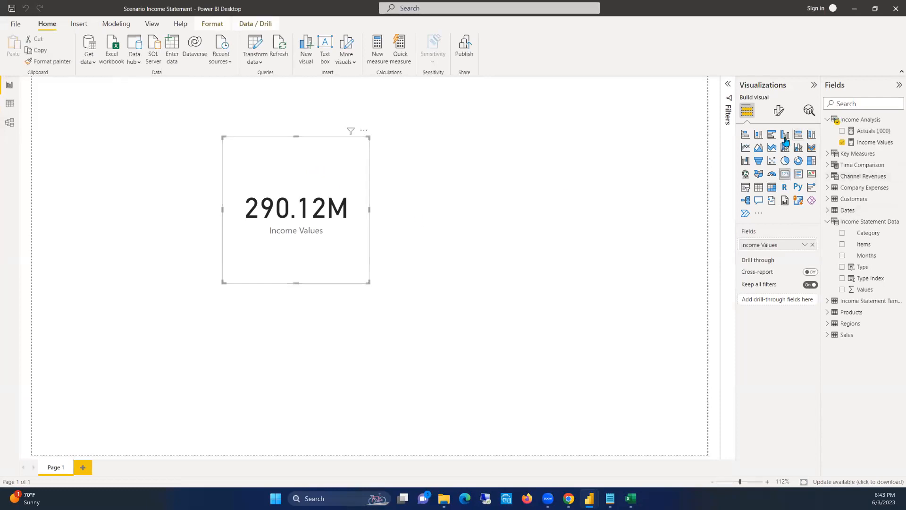
{"action": "left_click", "coordinate": [475, 168]}
{"action": "left_click", "coordinate": [311, 154]}
{"action": "left_click", "coordinate": [842, 142]}
{"action": "left_click", "coordinate": [842, 131]}
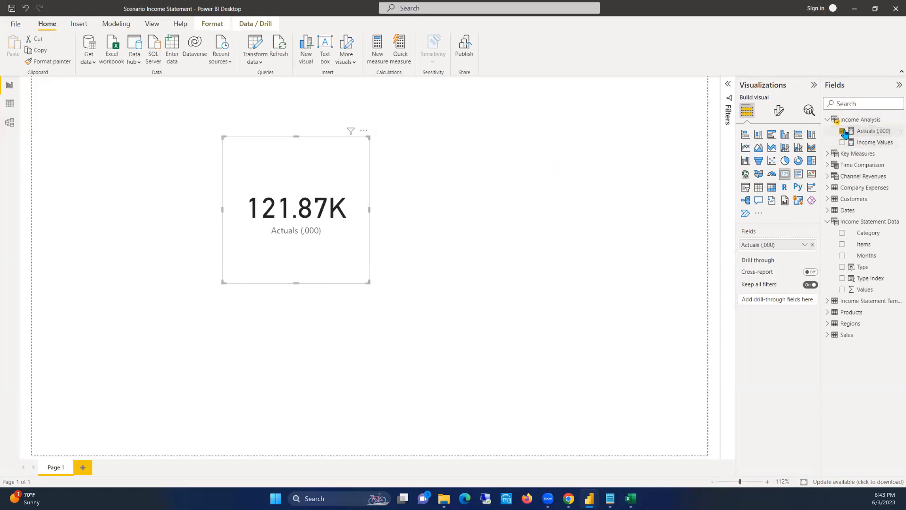
Move the Actuals (,000) card toward the canvas's upper-left area and add a second card showing the Income Values measure
{"action": "left_click_drag", "start_coordinate": [277, 146], "coordinate": [190, 135]}
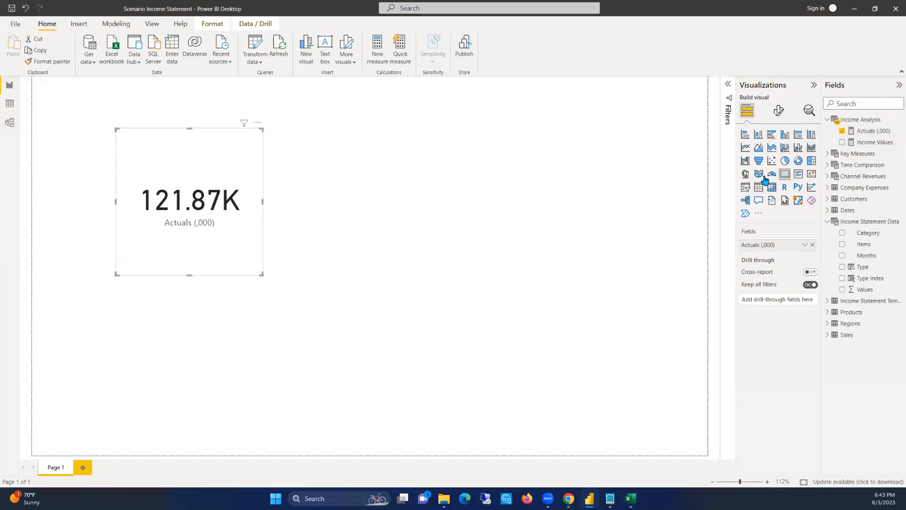
{"action": "left_click", "coordinate": [685, 189]}
{"action": "left_click", "coordinate": [785, 174]}
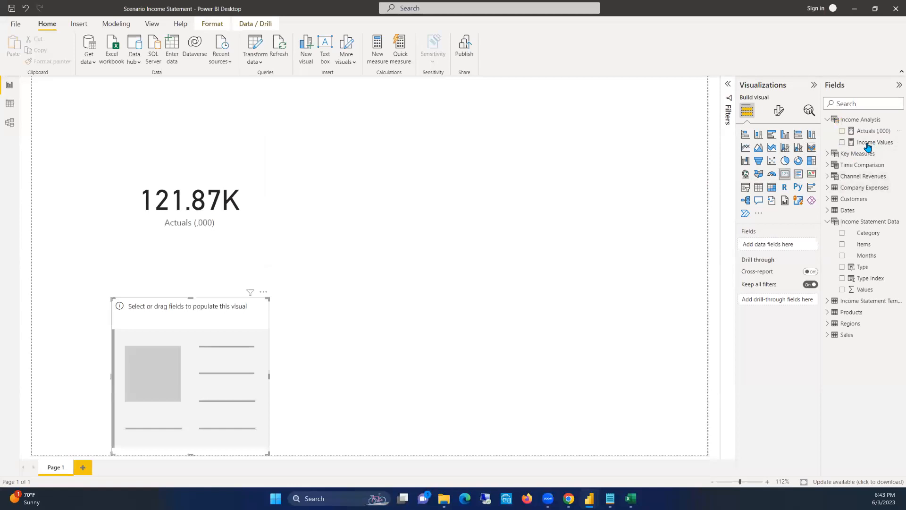
{"action": "left_click", "coordinate": [842, 142]}
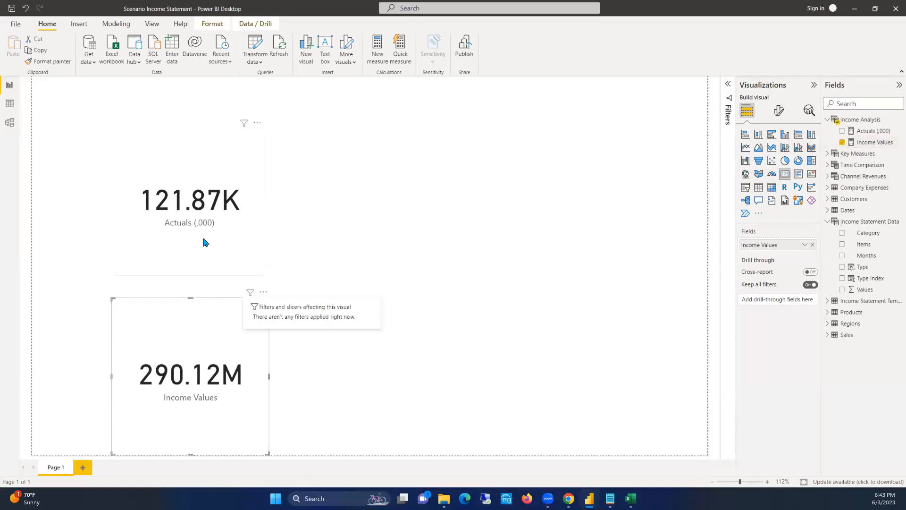
{"action": "left_click", "coordinate": [196, 153]}
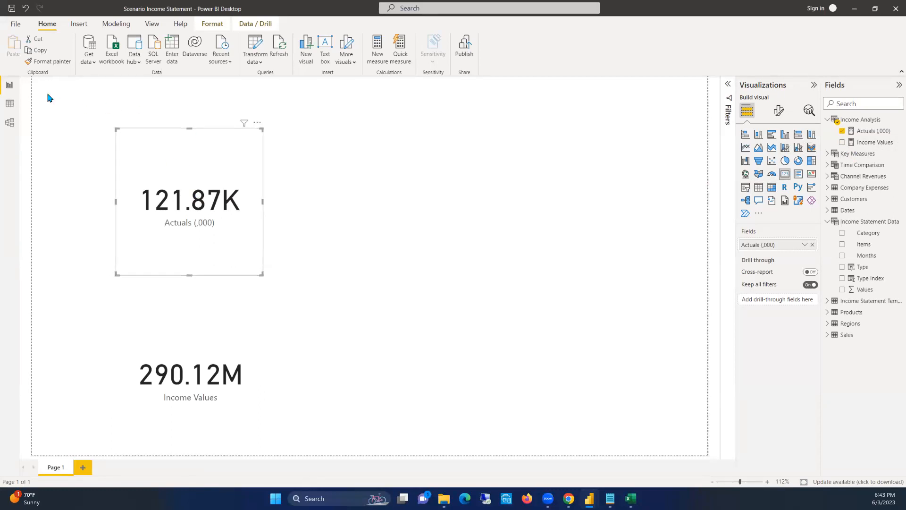
Open the Income Statement Template table in the data view and look through its rows
{"action": "left_click", "coordinate": [10, 106]}
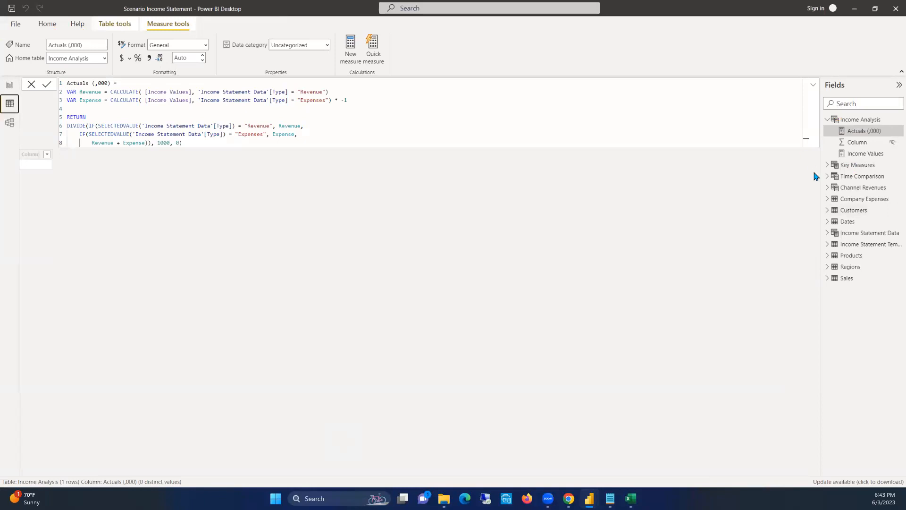
{"action": "left_click", "coordinate": [864, 245]}
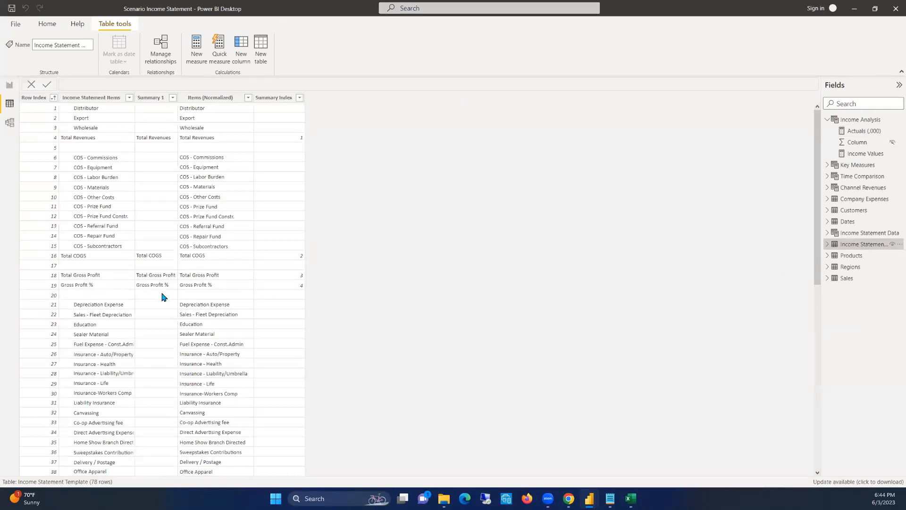
{"action": "scroll", "coordinate": [118, 340], "scroll_direction": "down", "scroll_amount": 8}
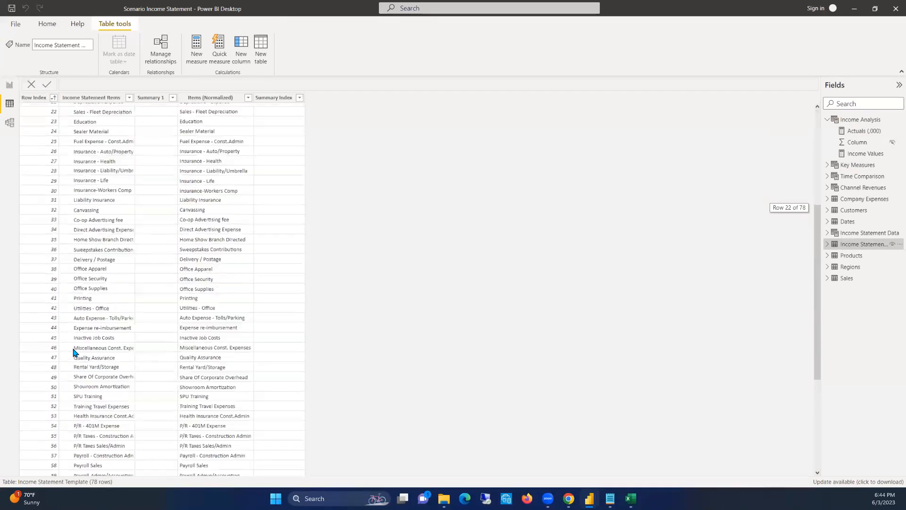
Examine the Income Statement Template rows from the revenue items down to Net Profit %, and return to the report page
{"action": "scroll", "coordinate": [118, 361], "scroll_direction": "down", "scroll_amount": 6}
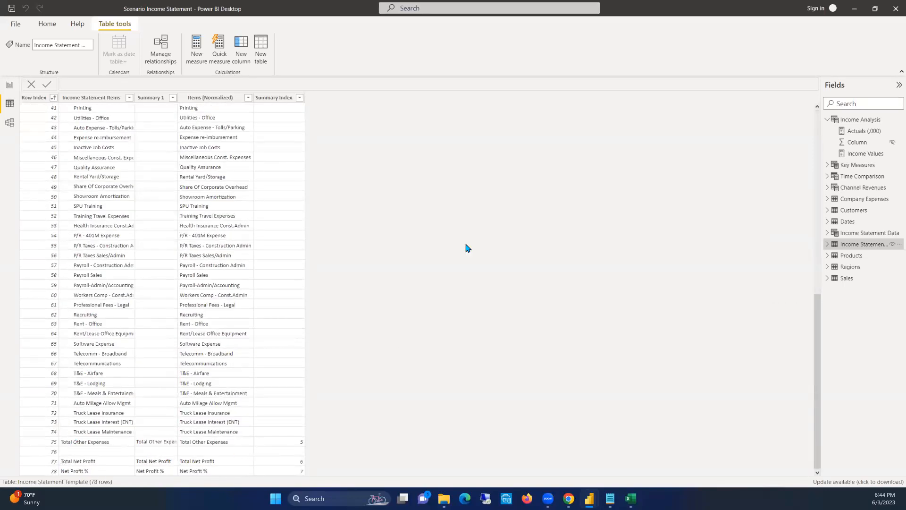
{"action": "left_click", "coordinate": [10, 85]}
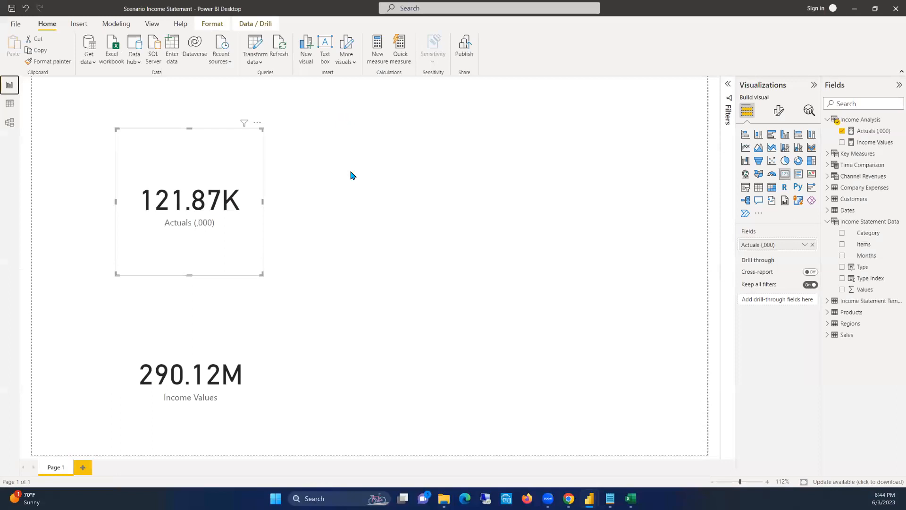
{"action": "left_click", "coordinate": [10, 103]}
{"action": "scroll", "coordinate": [35, 114], "scroll_direction": "up", "scroll_amount": 12}
{"action": "scroll", "coordinate": [35, 113], "scroll_direction": "up", "scroll_amount": 2}
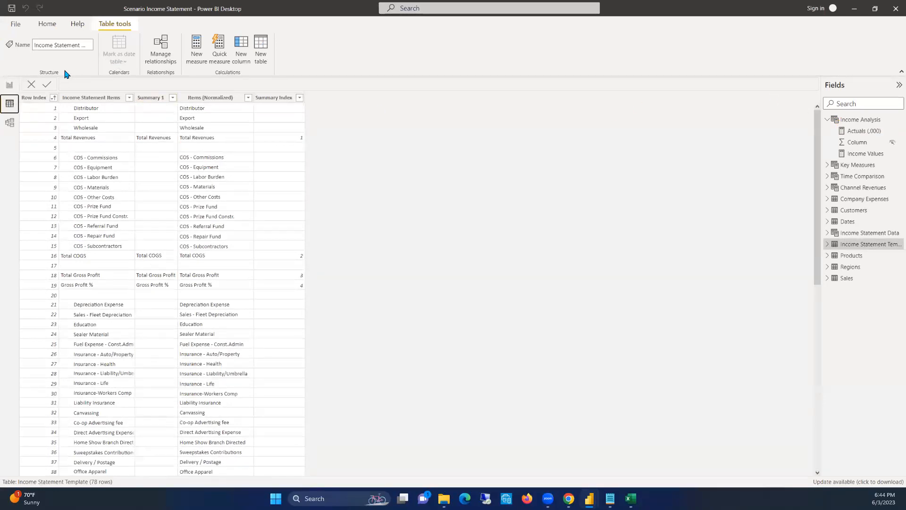
{"action": "left_click", "coordinate": [9, 85]}
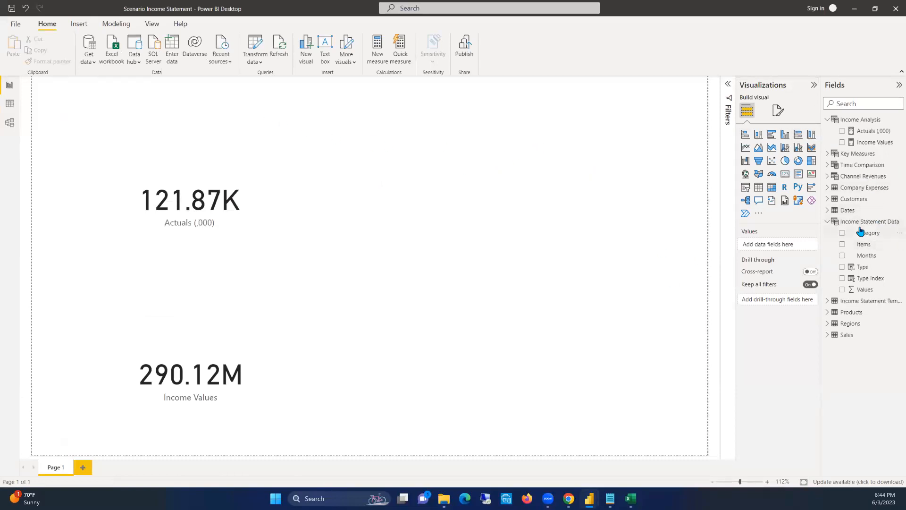
Create a new measure in the Income Analysis table and name it Revenues
{"action": "left_click", "coordinate": [834, 219]}
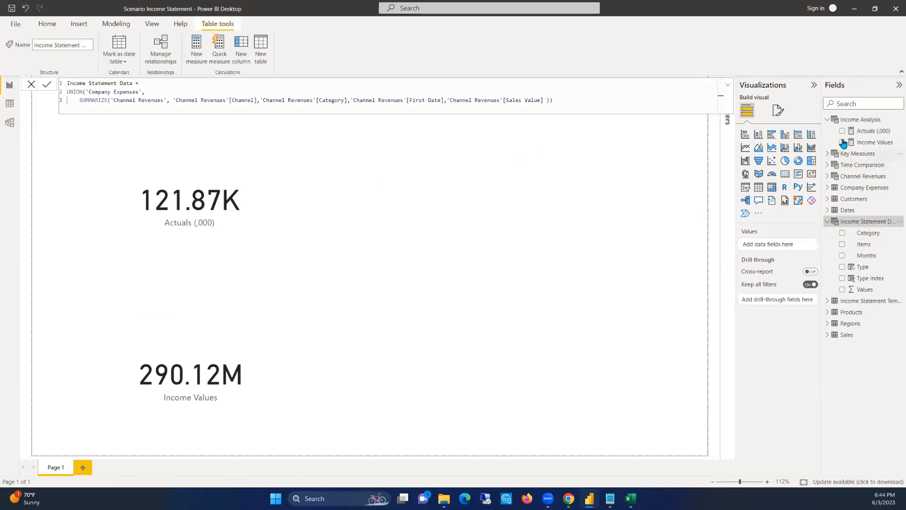
{"action": "right_click", "coordinate": [866, 123]}
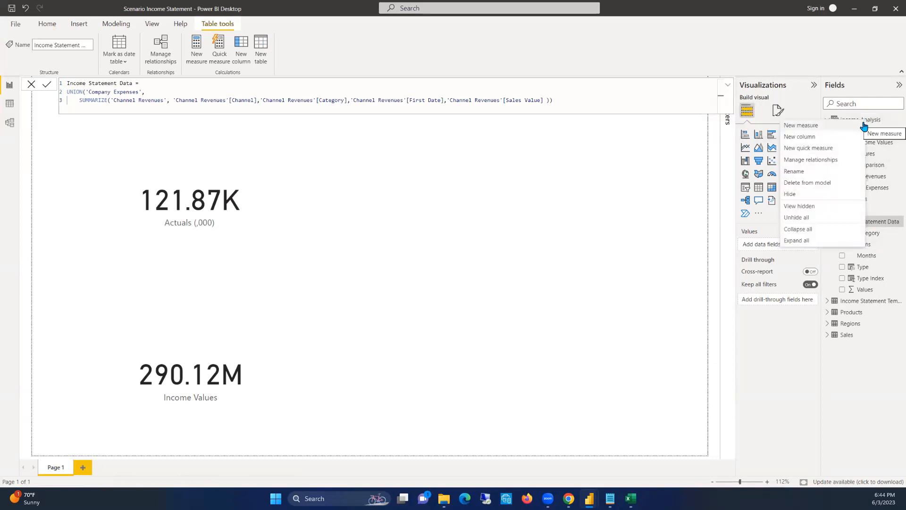
{"action": "left_click", "coordinate": [830, 128]}
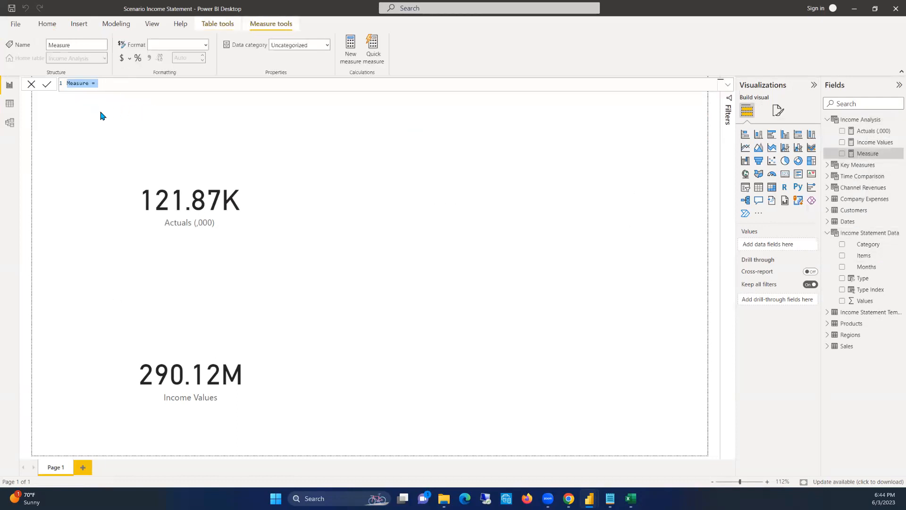
{"action": "type", "text": "rEVENEU"}
{"action": "key", "text": "BackSpace"}
{"action": "key", "text": "BackSpace"}
{"action": "key", "text": "BackSpace"}
{"action": "type", "text": "Rev"}
{"action": "key", "text": "shift+Return"}
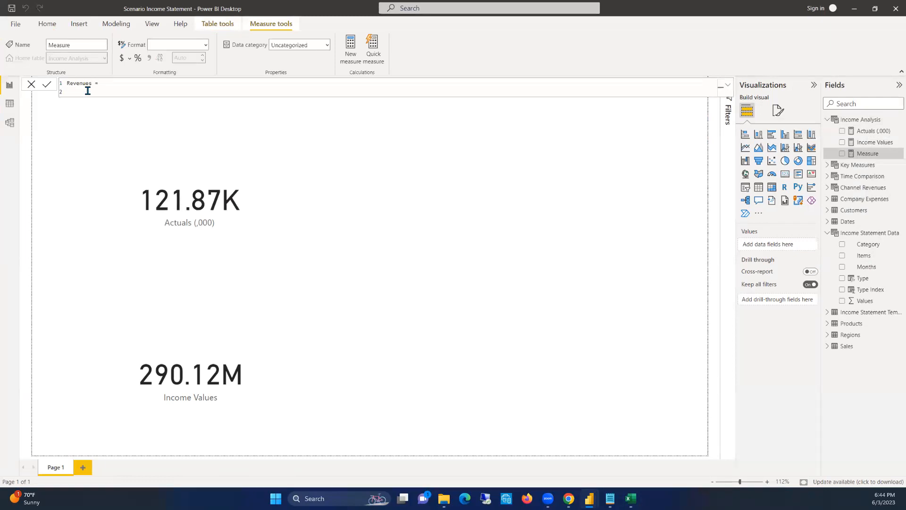
{"action": "key", "text": "BackSpace"}
Define Revenues as CALCULATE of [Income Values] filtered to 'Income Statement Data'[Type] = "Revenue", and commit the measure
{"action": "type", "text": "calc"}
{"action": "key", "text": "Tab"}
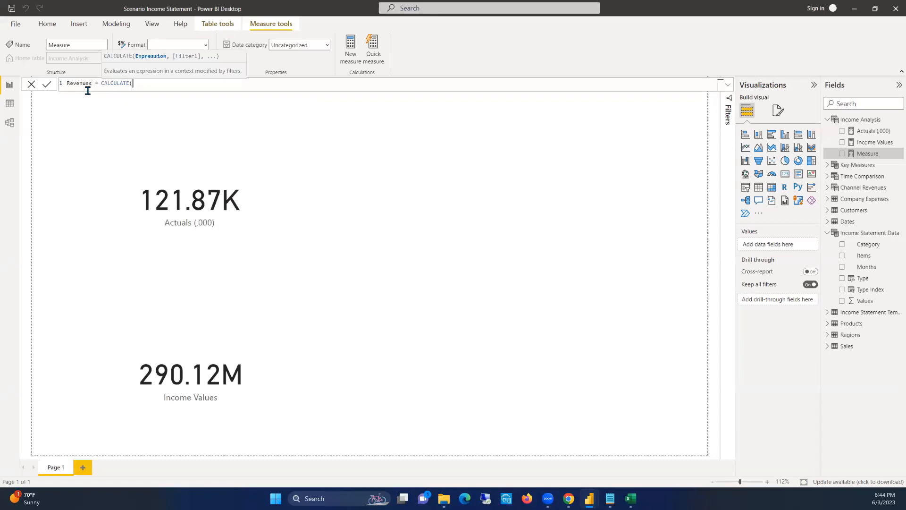
{"action": "type", "text": "Inv"}
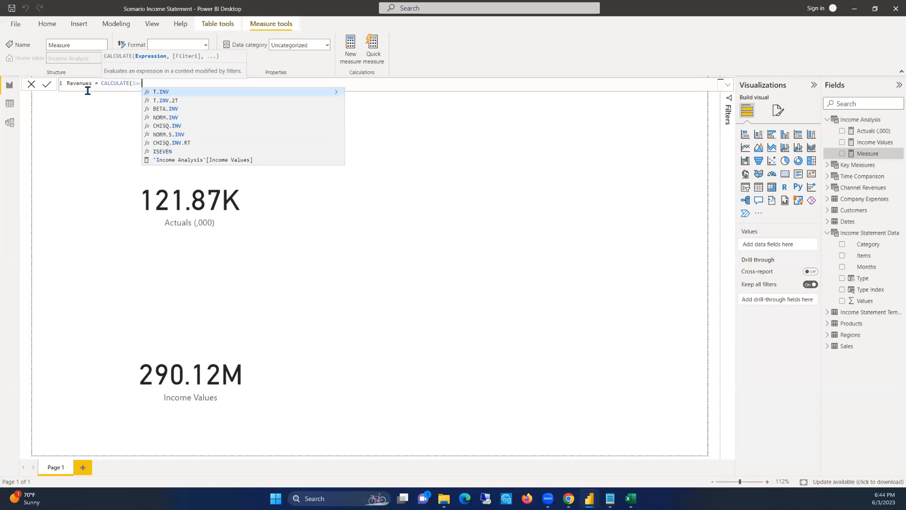
{"action": "key", "text": "BackSpace"}
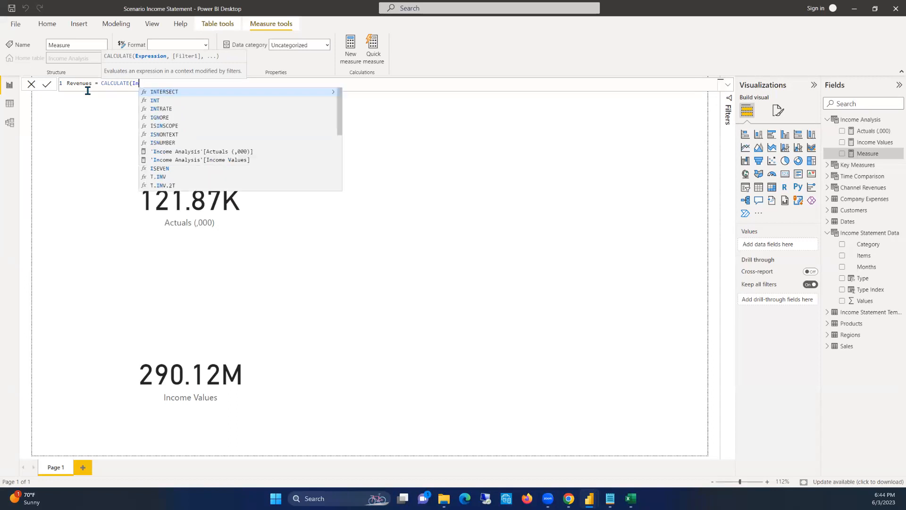
{"action": "type", "text": "[Income Values], "}
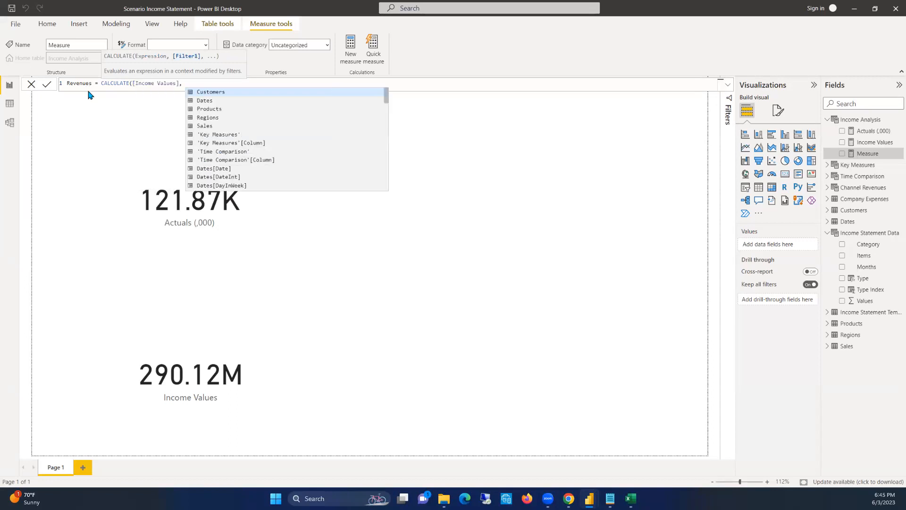
{"action": "type", "text": "T"}
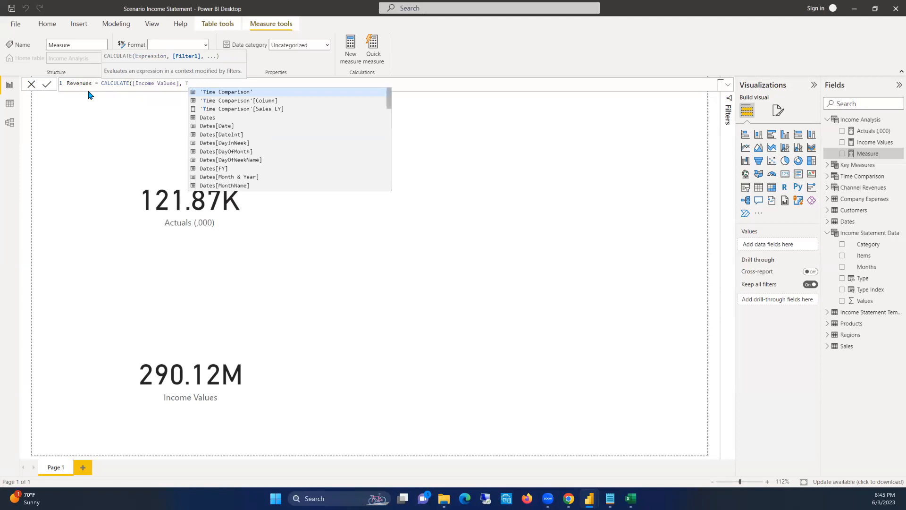
{"action": "type", "text": "'Income Statement Data'[Type]"}
{"action": "key", "text": "Tab"}
{"action": "type", "text": "= \"Revenu"}
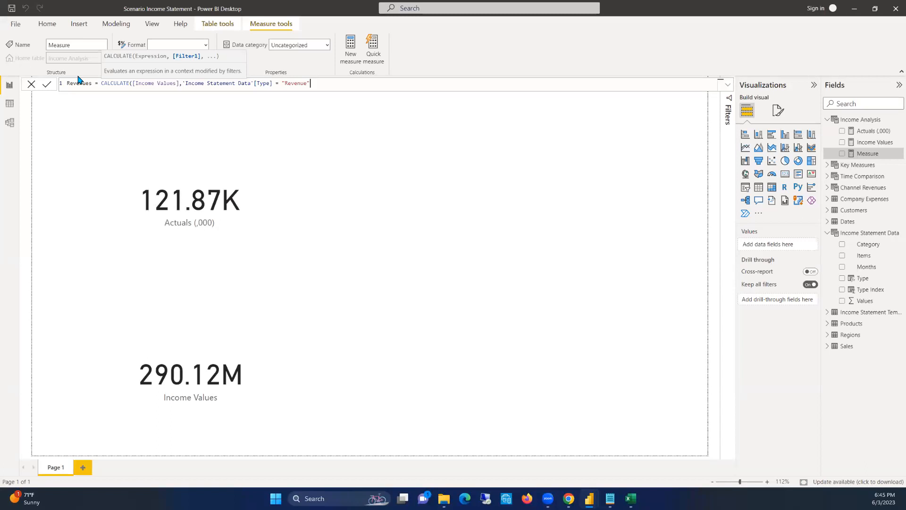
{"action": "type", "text": ")"}
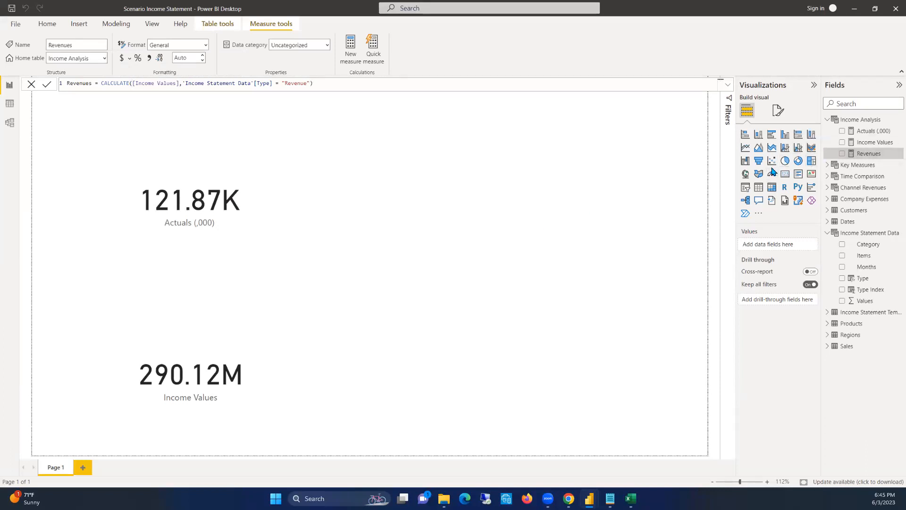
Show the Revenues measure in a temporary card on the report page and remove the card
{"action": "left_click", "coordinate": [785, 173]}
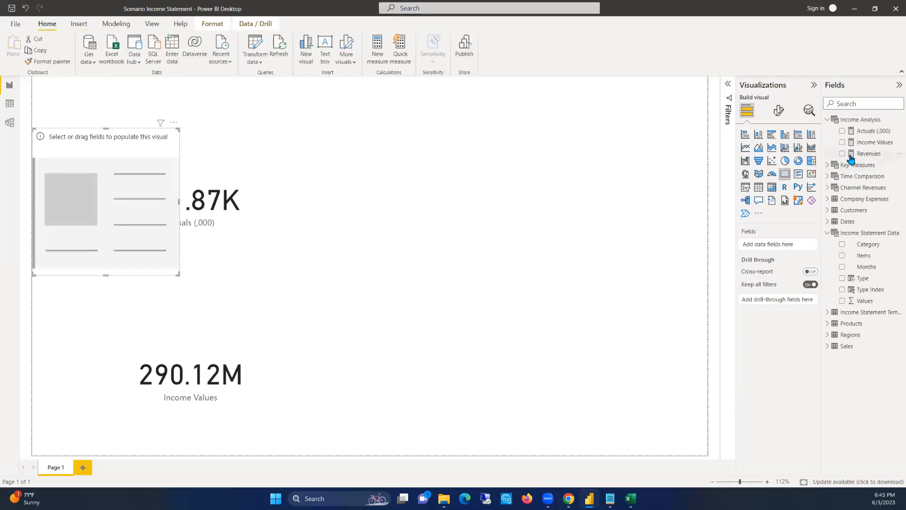
{"action": "left_click", "coordinate": [843, 153]}
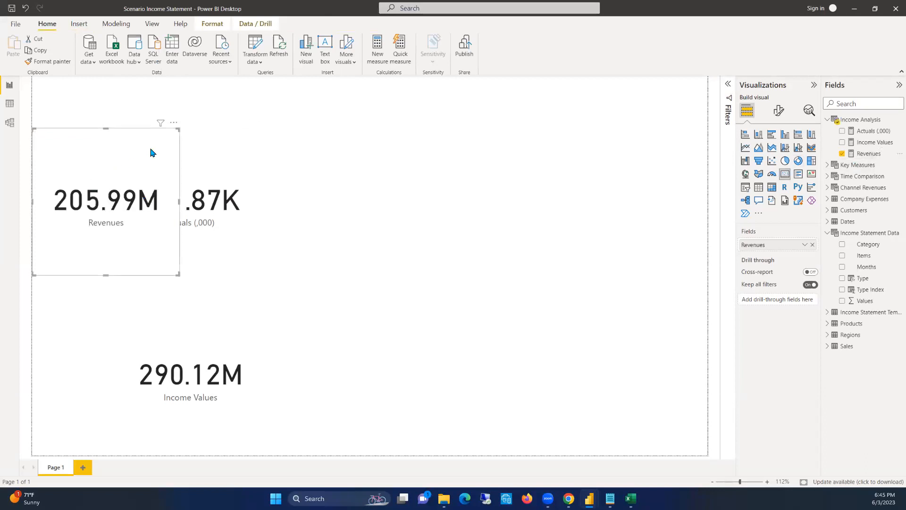
{"action": "left_click", "coordinate": [173, 125]}
{"action": "left_click", "coordinate": [197, 146]}
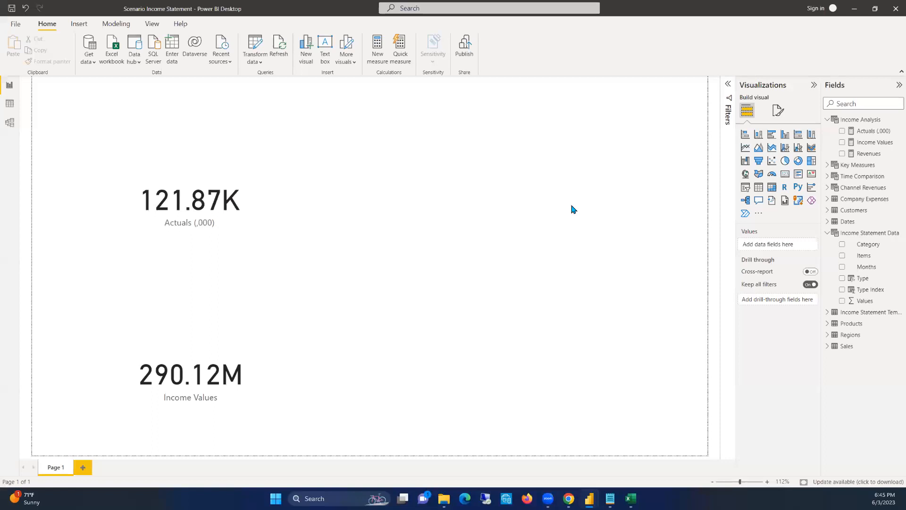
Create another new measure in the Income Analysis table and name it COGS
{"action": "left_click", "coordinate": [869, 153]}
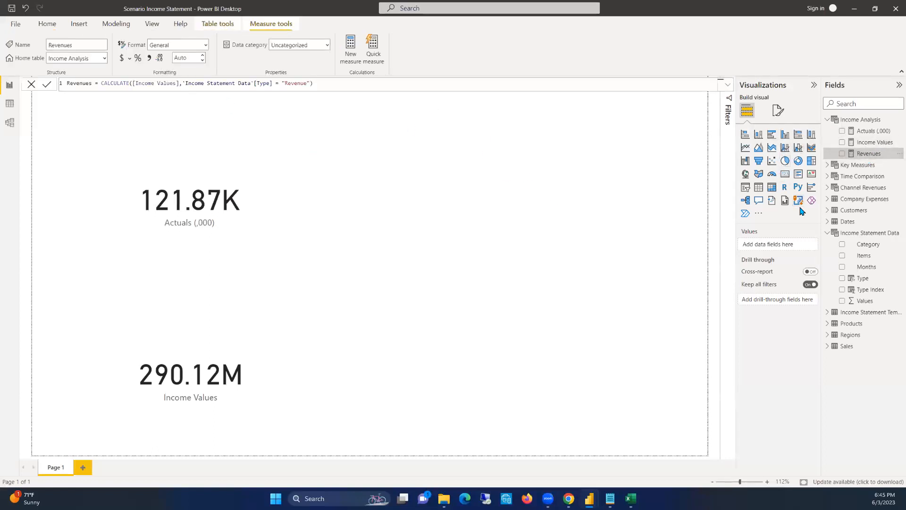
{"action": "right_click", "coordinate": [861, 121]}
{"action": "left_click", "coordinate": [839, 126]}
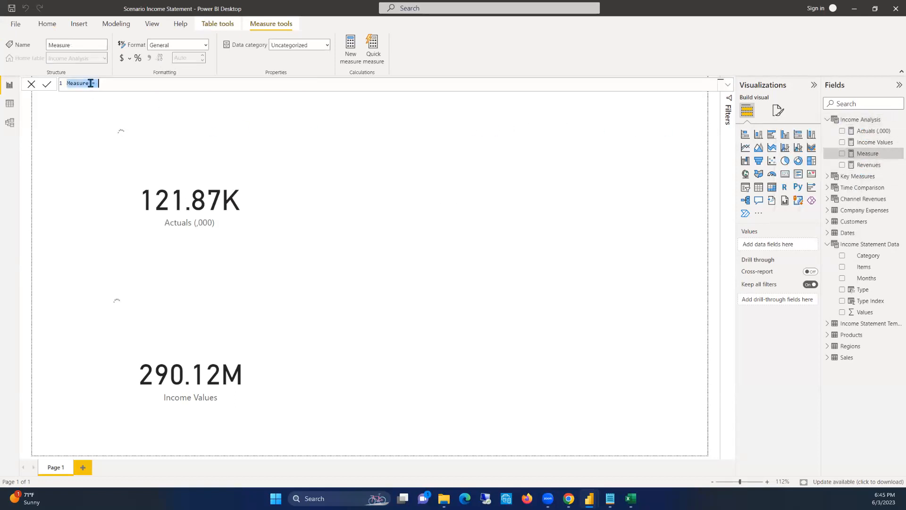
{"action": "type", "text": "cos"}
{"action": "type", "text": "S "}
{"action": "type", "text": "= CALCULATE("}
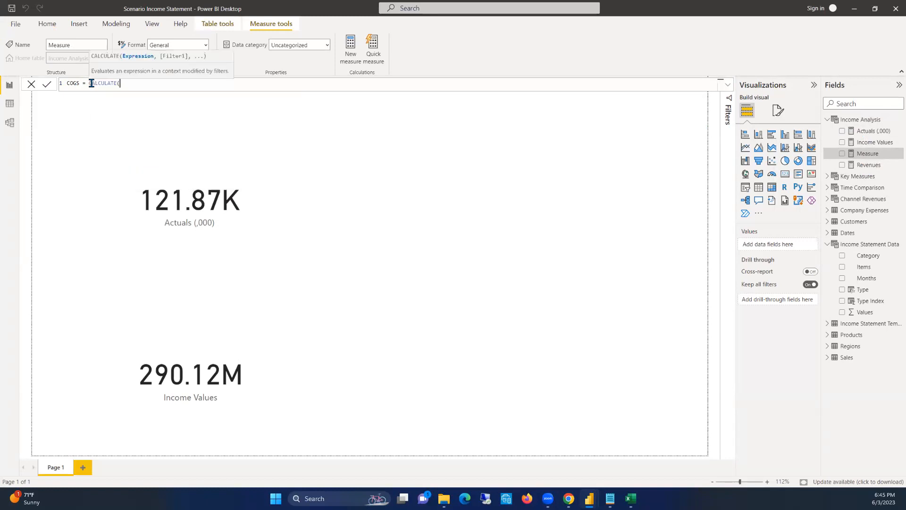
{"action": "type", "text": "In"}
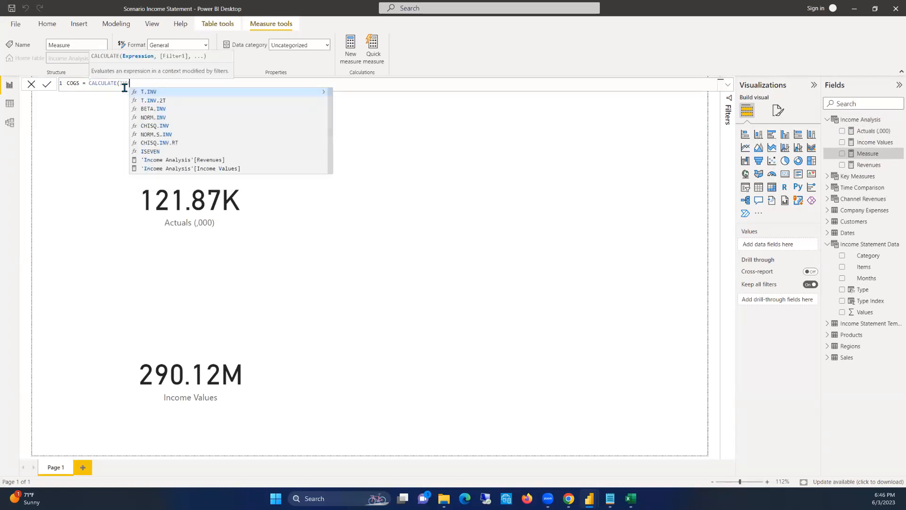
{"action": "type", "text": "come"}
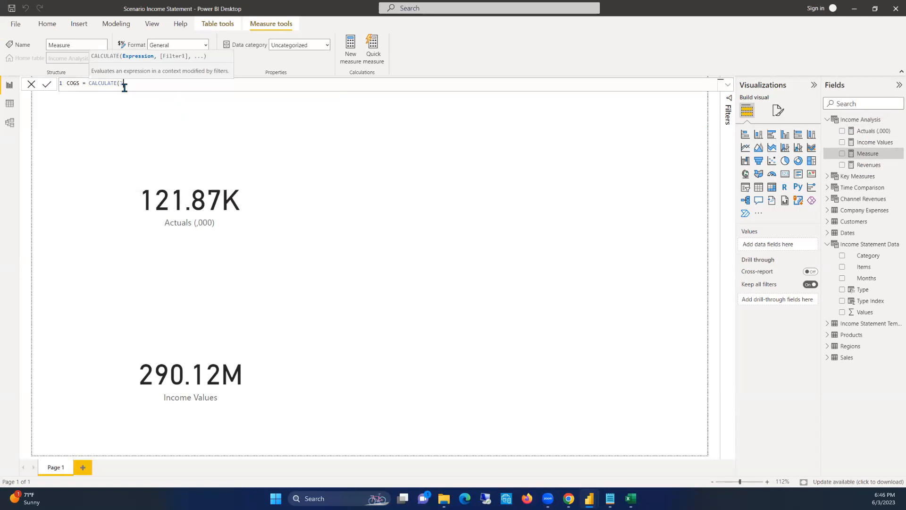
{"action": "type", "text": "[In"}
Define COGS as CALCULATE of [Income Values] filtered to 'Income Statement Data'[Type] = "COGS", and commit the measure
{"action": "key", "text": "Tab"}
{"action": "type", "text": ", ty"}
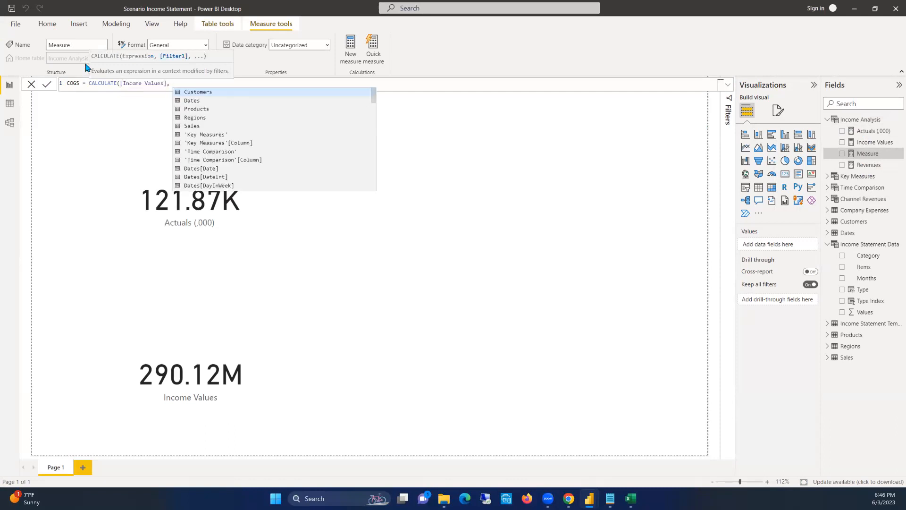
{"action": "key", "text": "Down"}
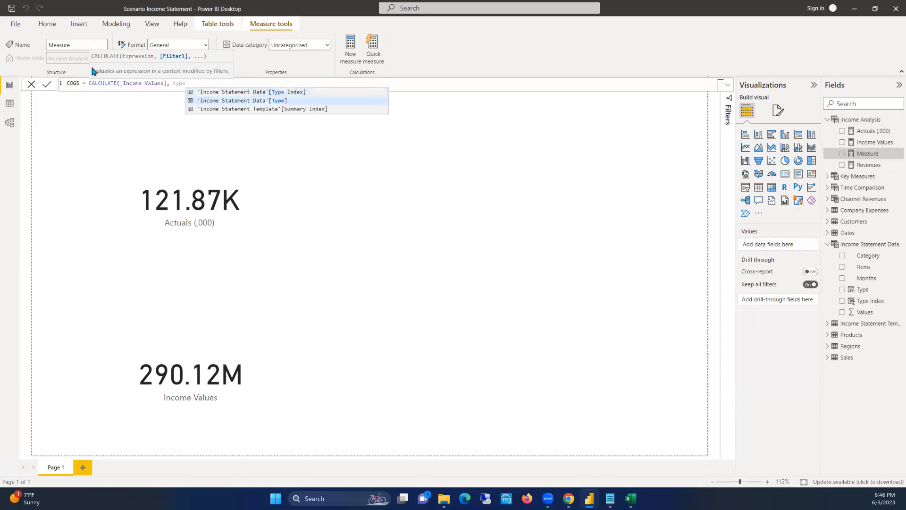
{"action": "key", "text": "Tab"}
{"action": "type", "text": "="}
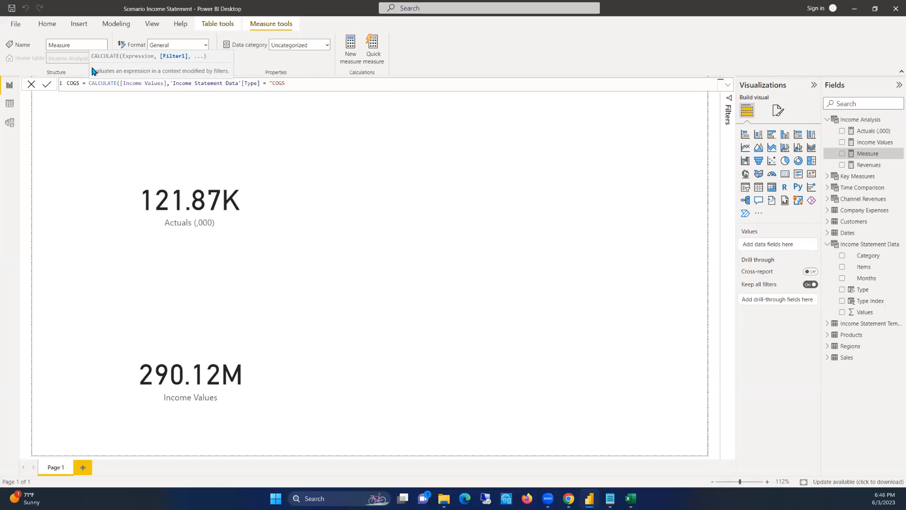
{"action": "type", "text": "\"COGS\")"}
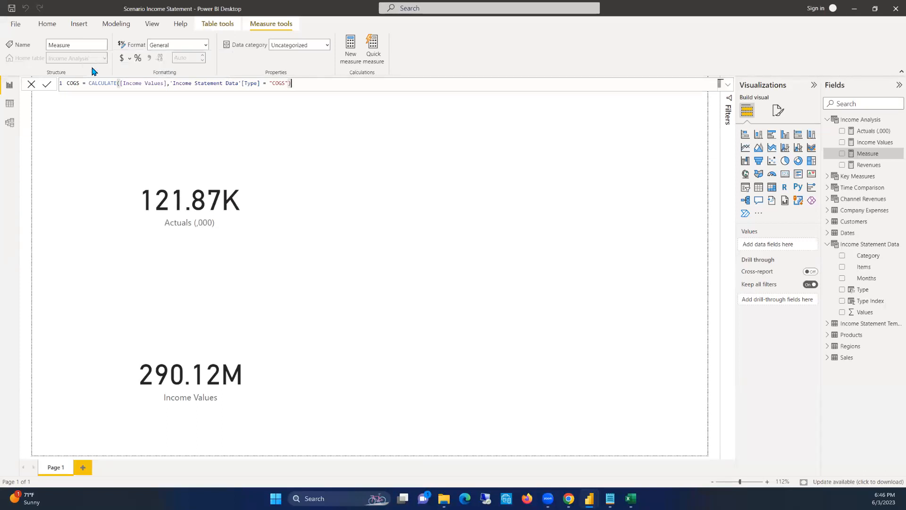
{"action": "key", "text": "Return"}
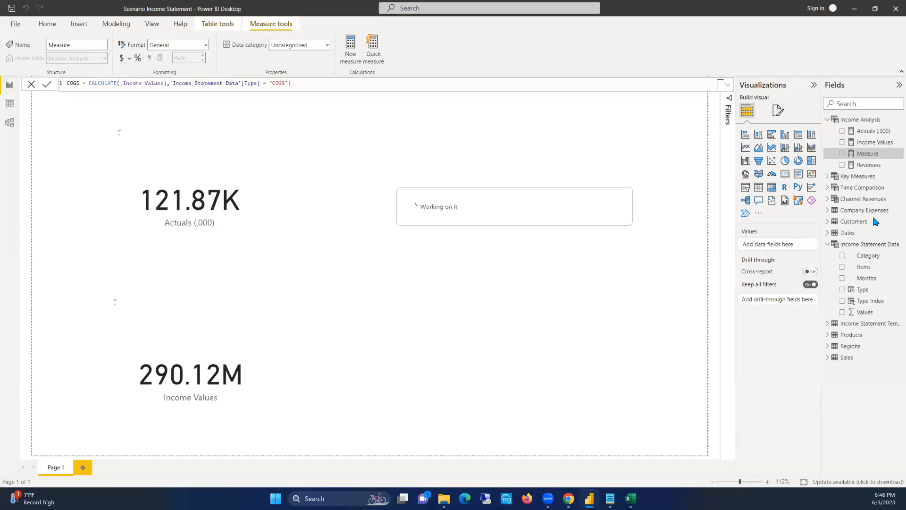
Examine the Category filter values of Income Statement Data and the total rows of Income Statement Template in the data view
{"action": "left_click", "coordinate": [871, 245]}
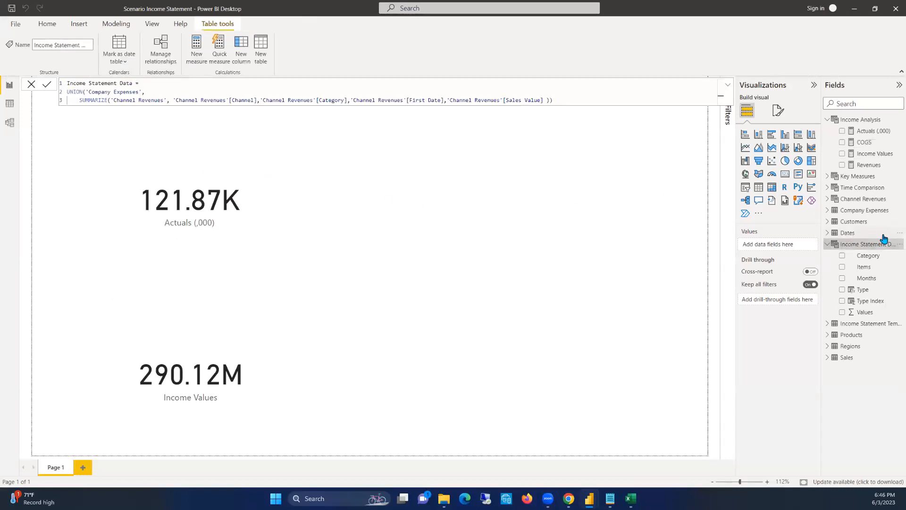
{"action": "left_click", "coordinate": [857, 323]}
{"action": "left_click", "coordinate": [9, 103]}
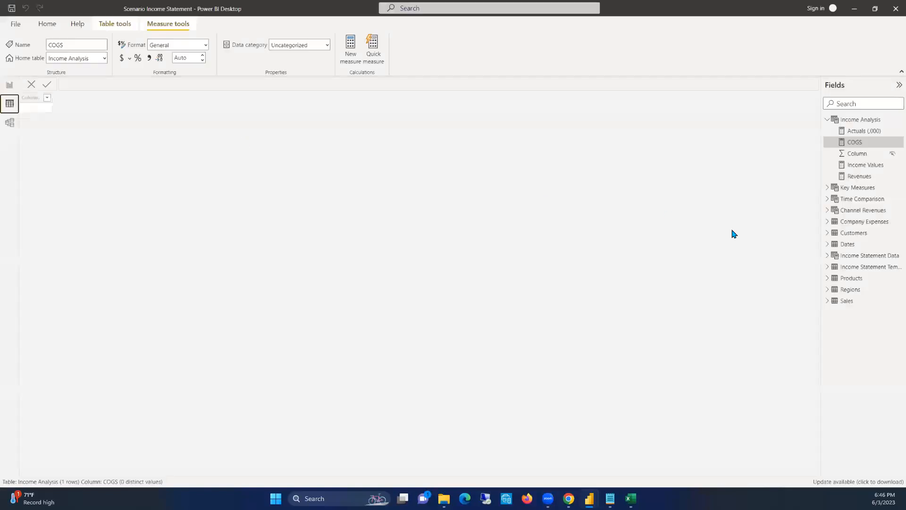
{"action": "left_click", "coordinate": [860, 255]}
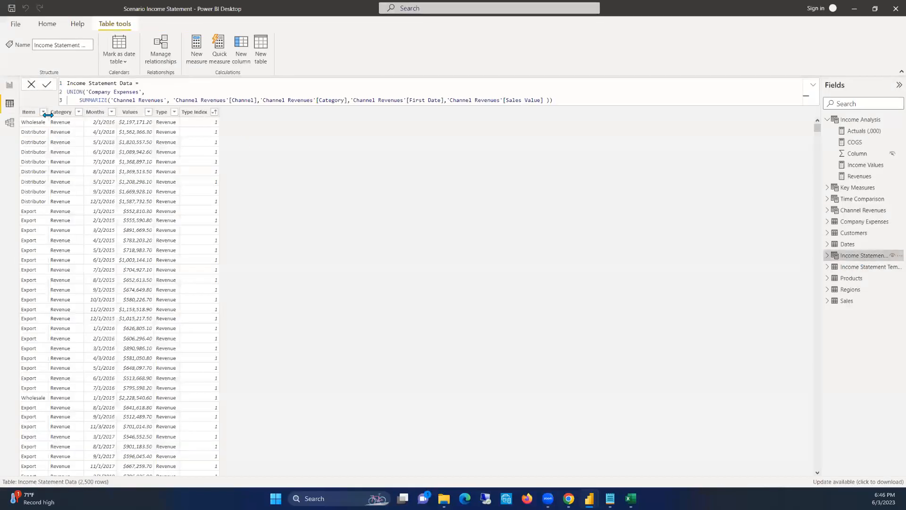
{"action": "left_click", "coordinate": [78, 112]}
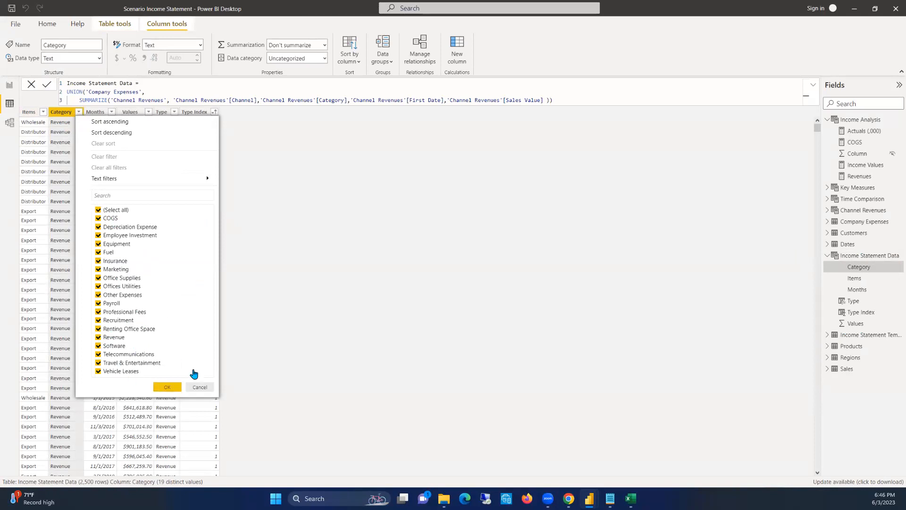
{"action": "left_click", "coordinate": [200, 387]}
{"action": "left_click", "coordinate": [863, 335]}
{"action": "scroll", "coordinate": [132, 219], "scroll_direction": "up", "scroll_amount": 6}
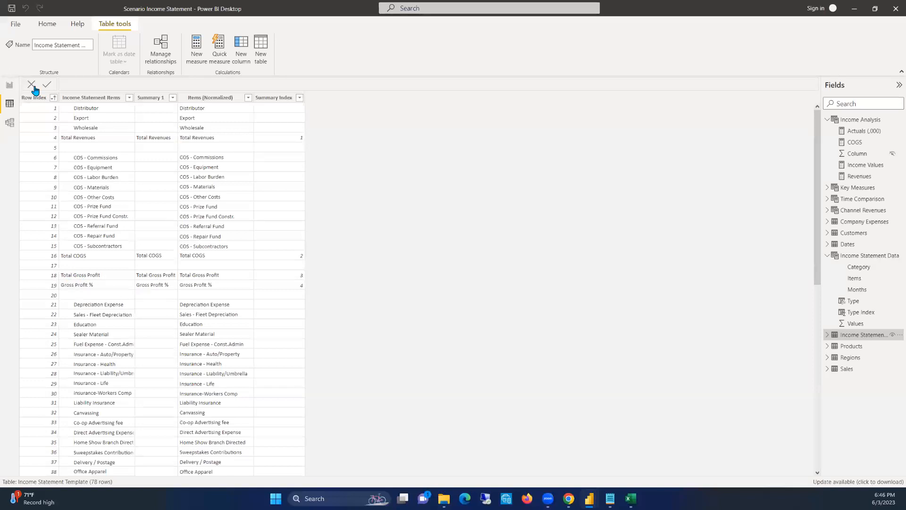
{"action": "left_click", "coordinate": [8, 87]}
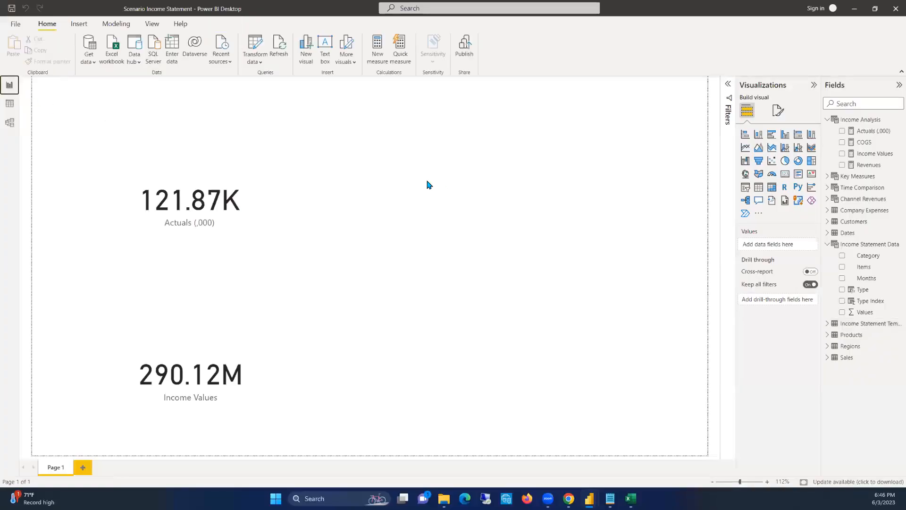
{"action": "left_click", "coordinate": [18, 105]}
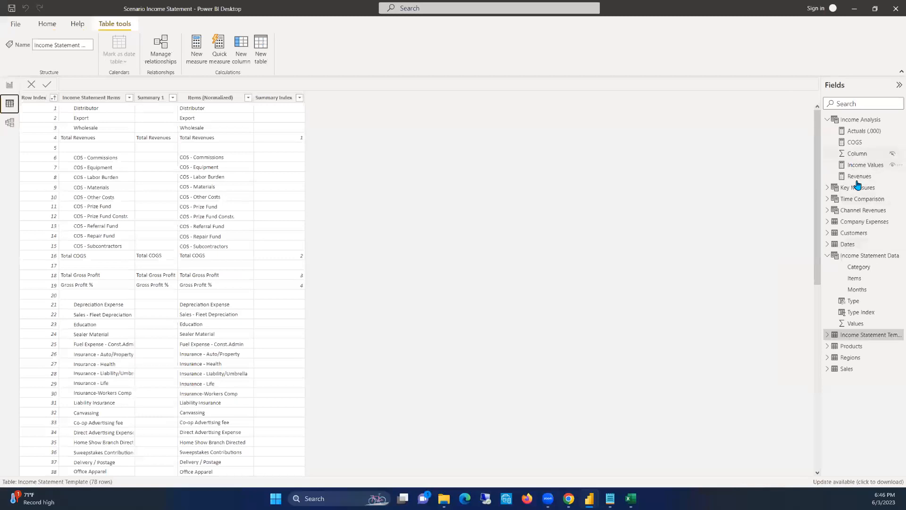
Create a new measure in the Income Analysis table and name it Gross Profit
{"action": "right_click", "coordinate": [857, 120]}
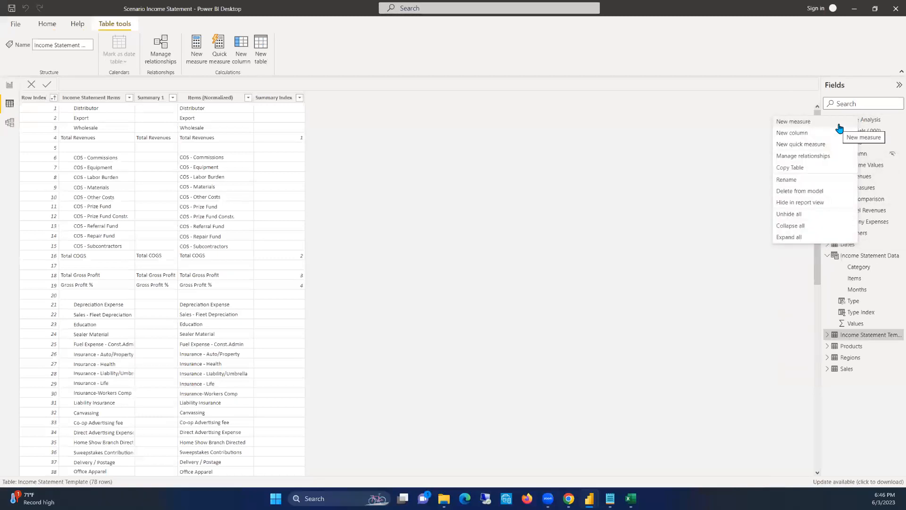
{"action": "left_click", "coordinate": [839, 124]}
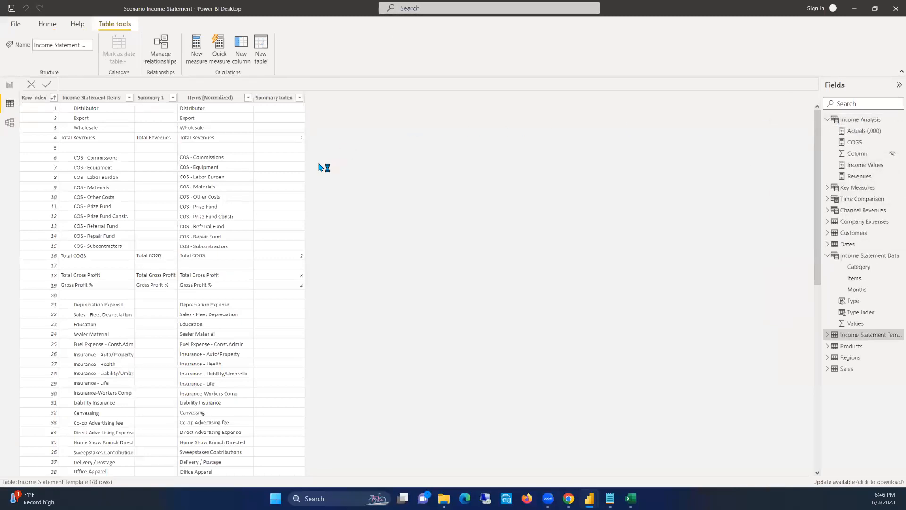
{"action": "type", "text": "gROSS prOFIT"}
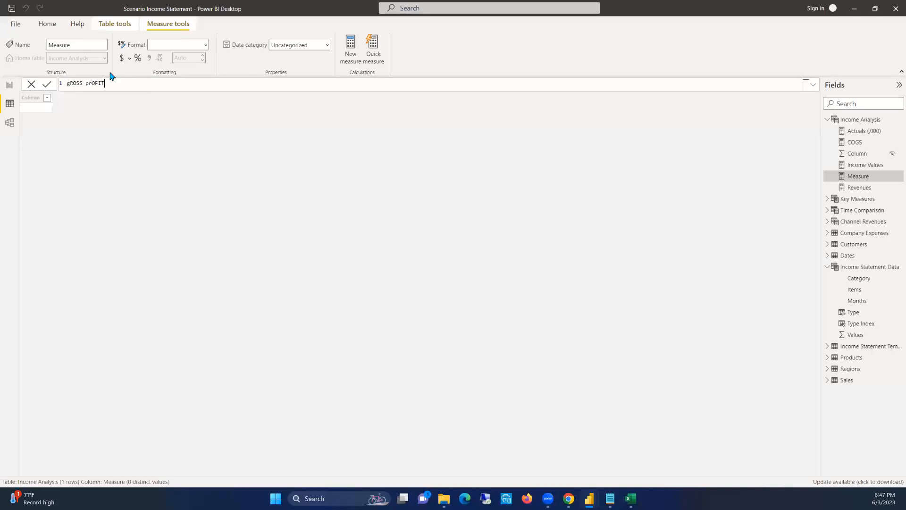
{"action": "key", "text": "ctrl+a"}
{"action": "type", "text": "Gross Profit "}
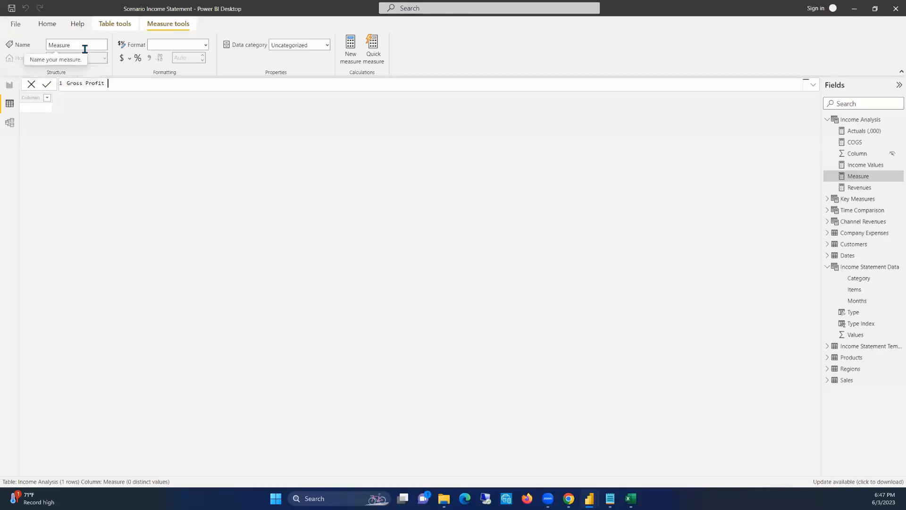
{"action": "type", "text": "= [Reven"}
Define Gross Profit as [Revenues] - [COGS] and commit the measure
{"action": "key", "text": "Tab"}
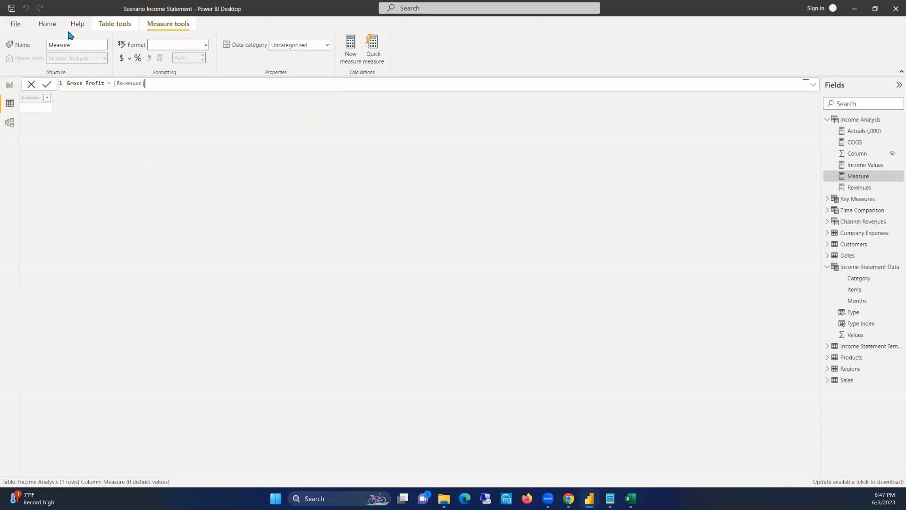
{"action": "type", "text": "-  COGS"}
{"action": "key", "text": "BackSpace"}
{"action": "key", "text": "BackSpace"}
{"action": "key", "text": "BackSpace"}
{"action": "key", "text": "BackSpace"}
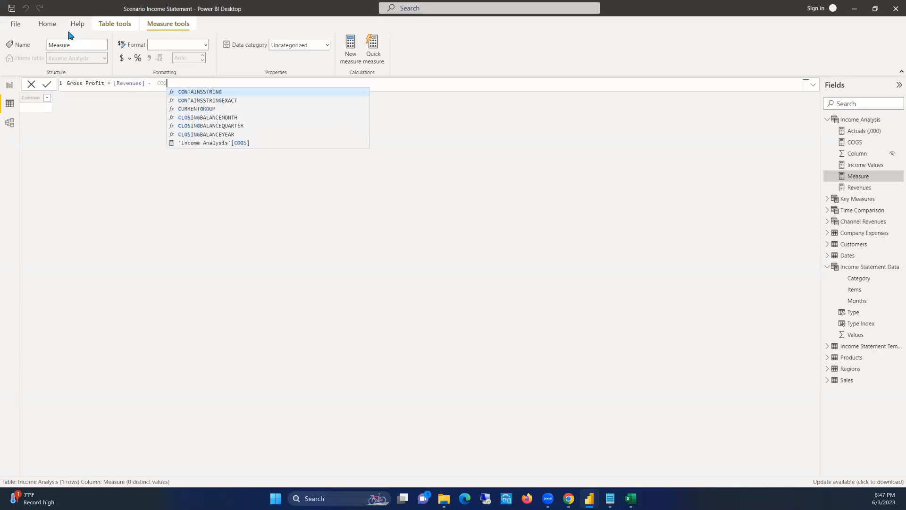
{"action": "type", "text": "[CO"}
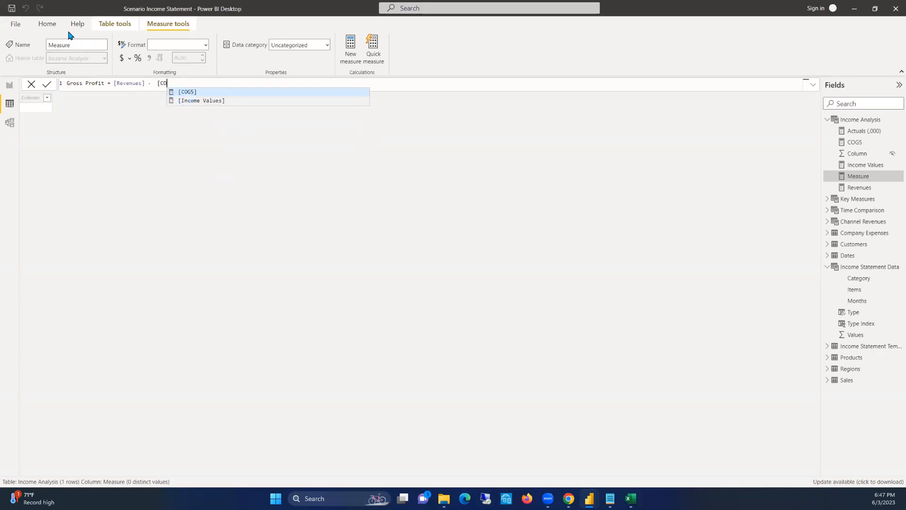
{"action": "key", "text": "Tab"}
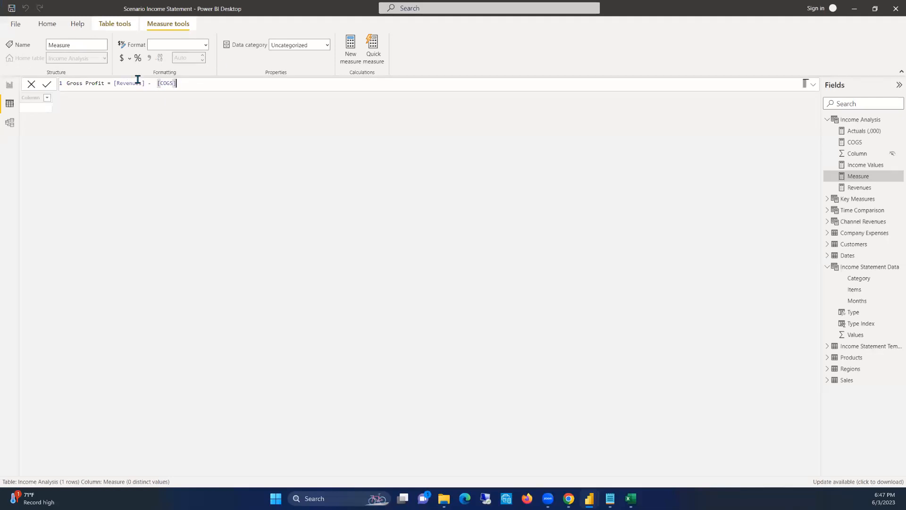
{"action": "key", "text": "BackSpace"}
{"action": "left_click", "coordinate": [194, 88]}
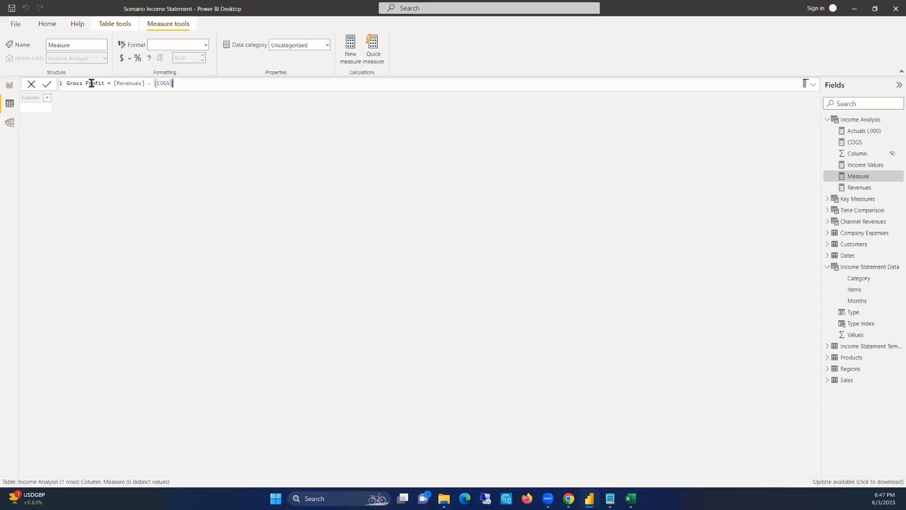
{"action": "key", "text": "Return"}
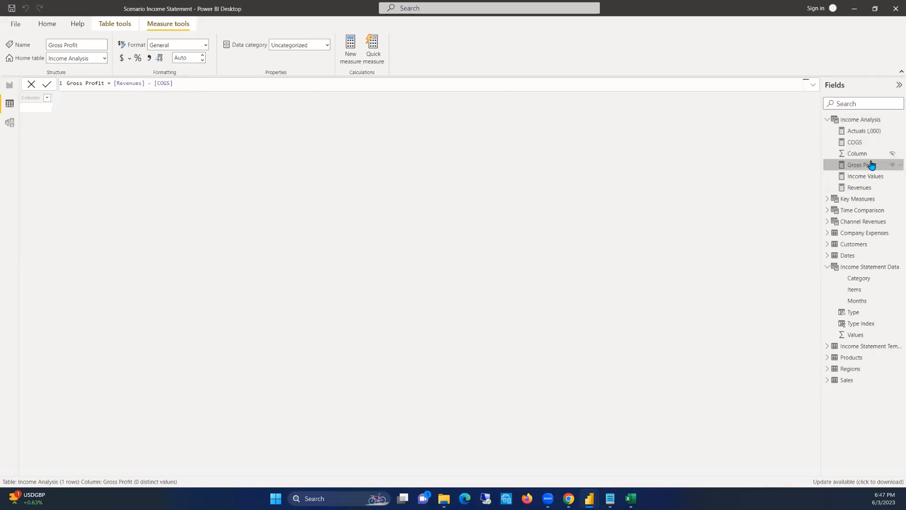
Add another measure to the Income Analysis table and name it Gross Profit Margin
{"action": "right_click", "coordinate": [861, 121]}
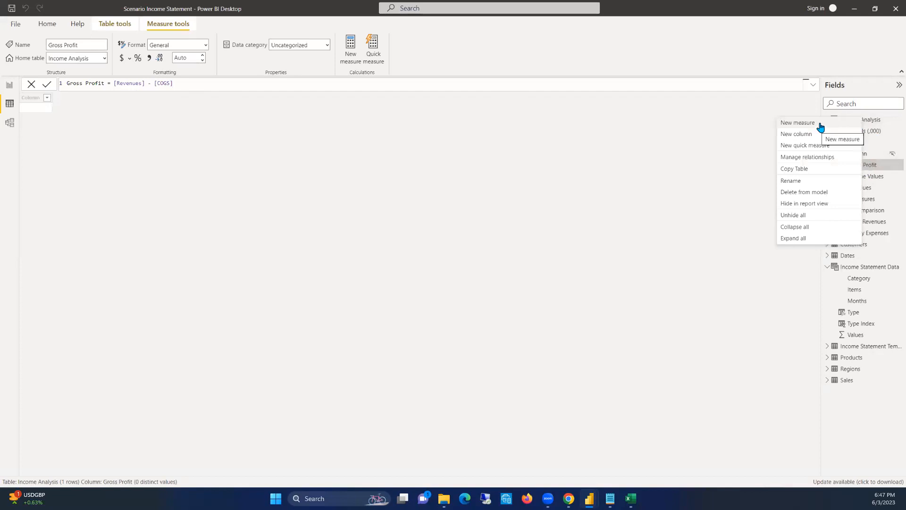
{"action": "left_click", "coordinate": [813, 124]}
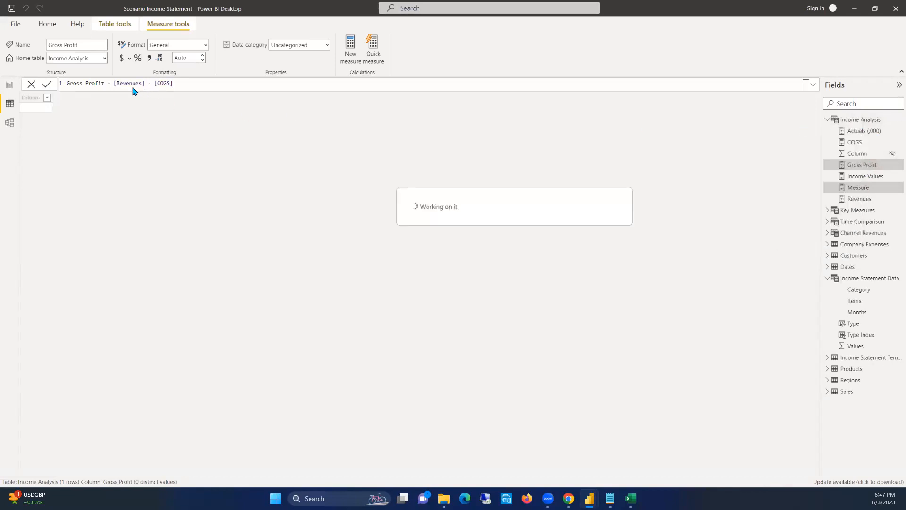
{"action": "type", "text": "g0"}
{"action": "key", "text": "BackSpace"}
{"action": "key", "text": "BackSpace"}
{"action": "type", "text": "Gross Profit Margi"}
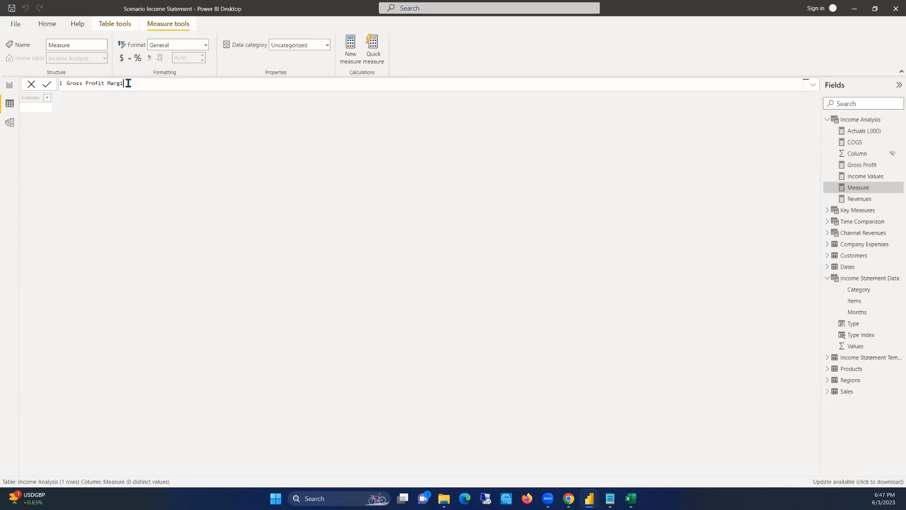
{"action": "type", "text": "n = reve"}
Begin the Gross Profit Margin formula with the DIVIDE function, keeping the measure name free of stray letters
{"action": "key", "text": "BackSpace"}
{"action": "key", "text": "BackSpace"}
{"action": "key", "text": "BackSpace"}
{"action": "key", "text": "BackSpace"}
{"action": "type", "text": "divide"}
{"action": "key", "text": "Tab"}
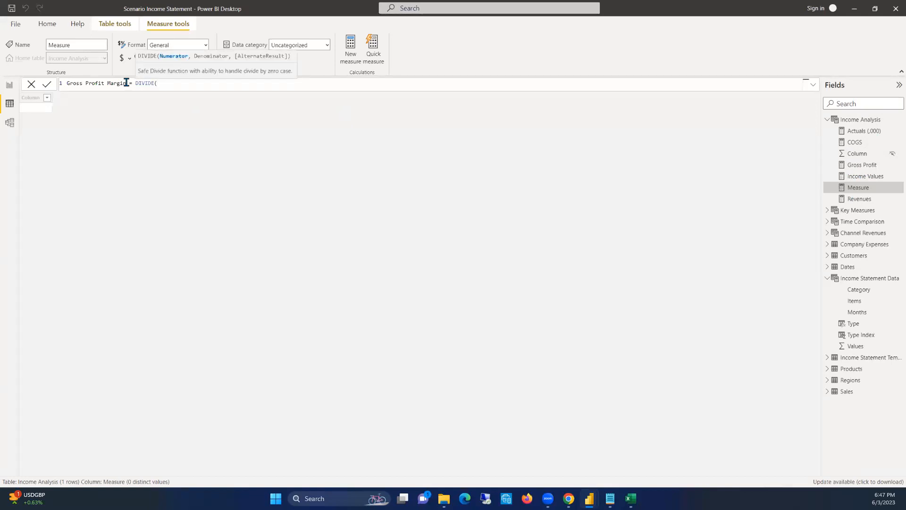
{"action": "left_click", "coordinate": [127, 82]}
{"action": "type", "text": "gRO"}
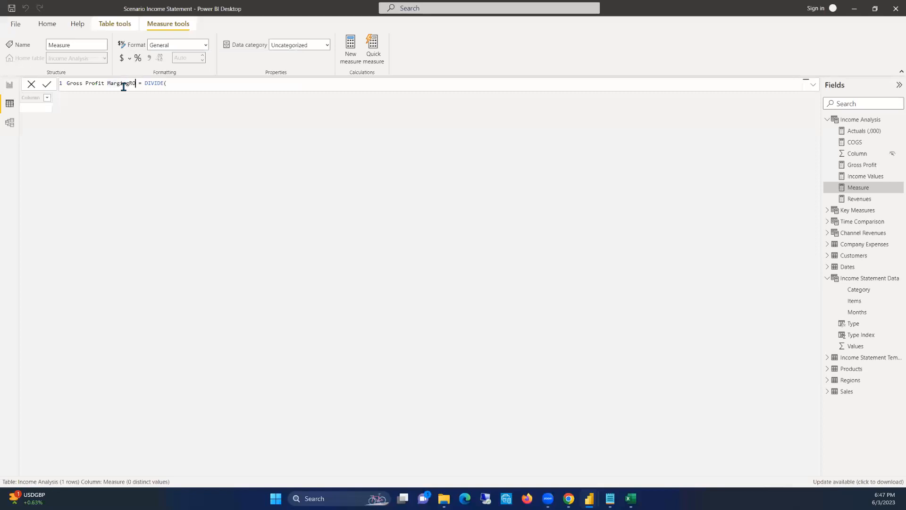
{"action": "key", "text": "BackSpace"}
{"action": "key", "text": "BackSpace"}
{"action": "key", "text": "BackSpace"}
Complete the DIVIDE formula with [Gross Profit] over [Revenues] and alternate result 0, and commit the measure
{"action": "left_click", "coordinate": [158, 87]}
{"action": "type", "text": "[Gross Profit]"}
{"action": "key", "text": "Tab"}
{"action": "type", "text": ", "}
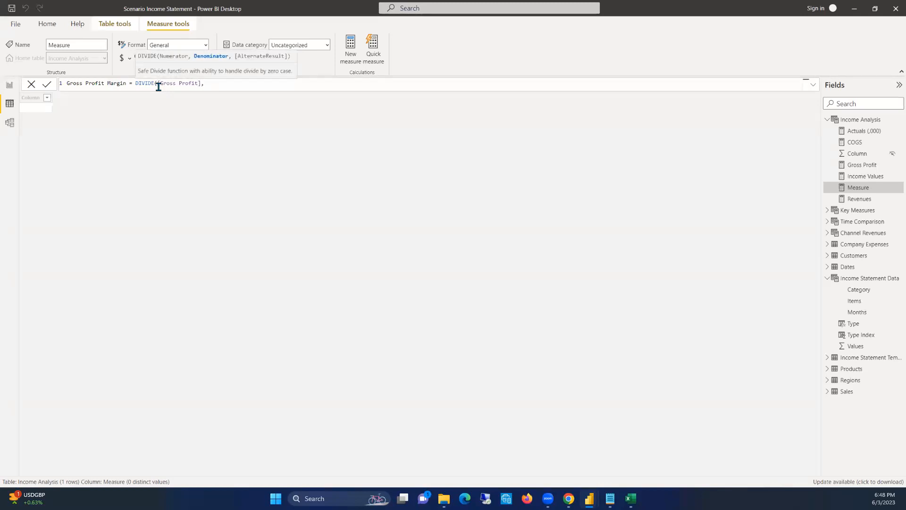
{"action": "type", "text": "r"}
{"action": "key", "text": "BackSpace"}
{"action": "type", "text": "[re"}
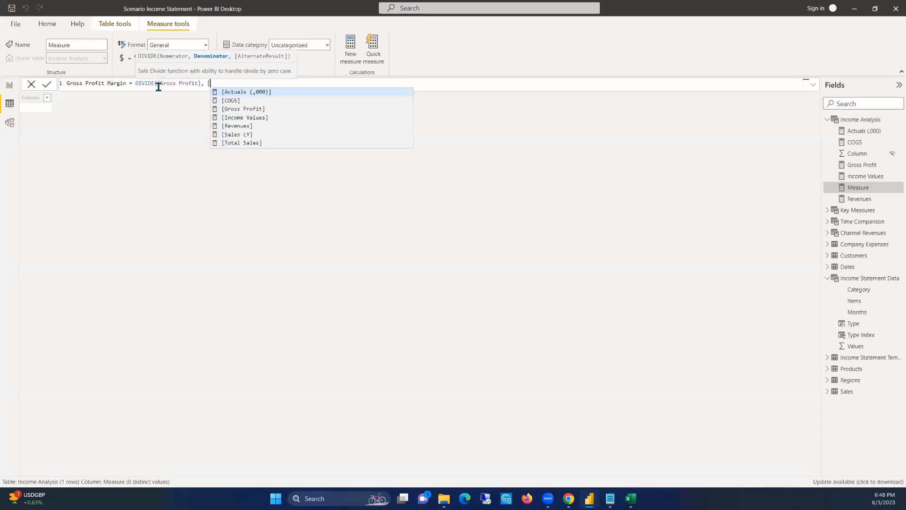
{"action": "key", "text": "Tab"}
{"action": "type", "text": ", 0)"}
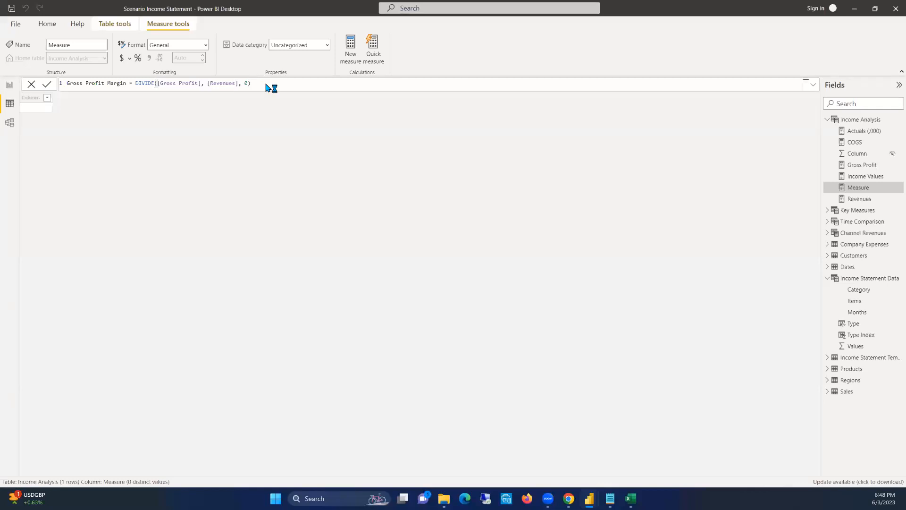
{"action": "key", "text": "Return"}
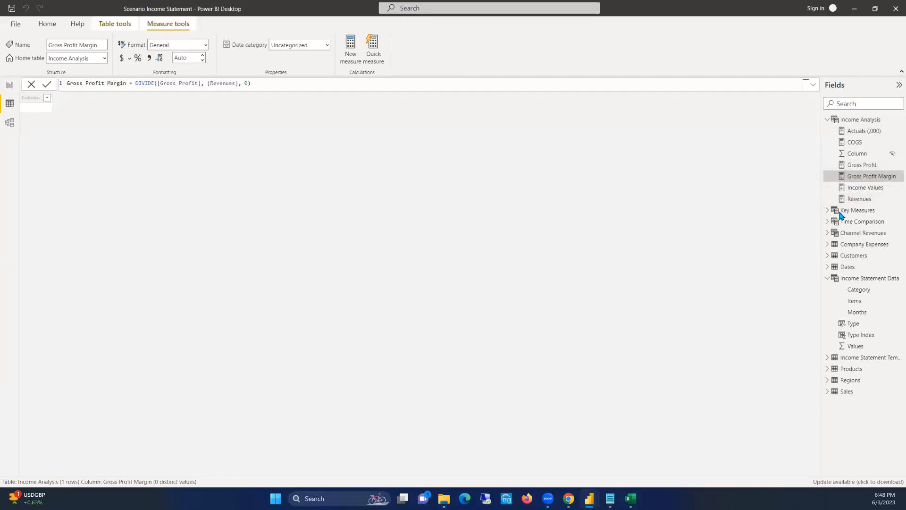
Examine the summary rows of Income Statement Template and the Category filter values of Income Statement Data
{"action": "left_click", "coordinate": [857, 360]}
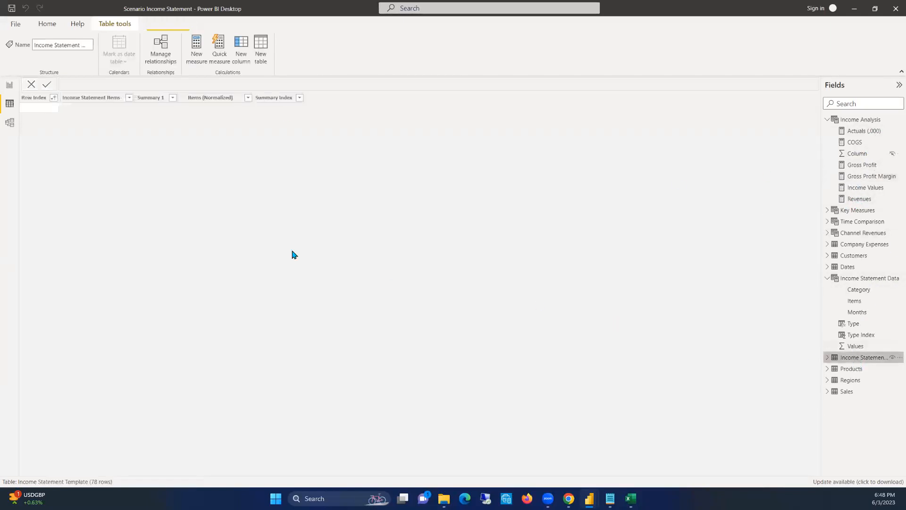
{"action": "scroll", "coordinate": [121, 303], "scroll_direction": "down", "scroll_amount": 6}
{"action": "scroll", "coordinate": [121, 303], "scroll_direction": "down", "scroll_amount": 8}
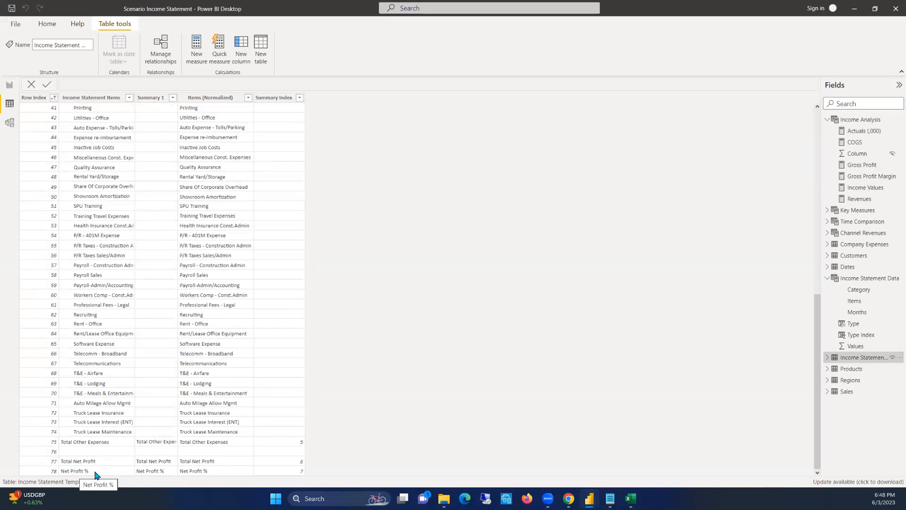
{"action": "key", "text": "alt+Tab"}
{"action": "scroll", "coordinate": [93, 373], "scroll_direction": "up", "scroll_amount": 11}
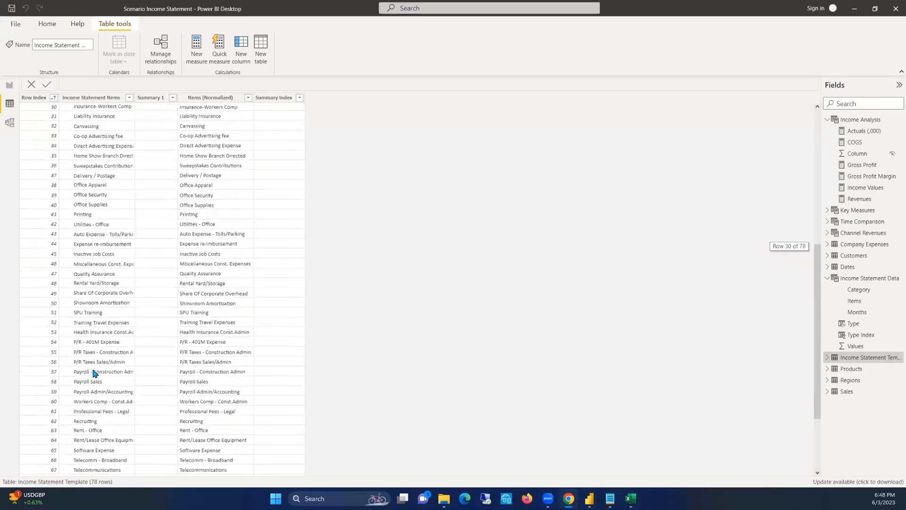
{"action": "scroll", "coordinate": [93, 373], "scroll_direction": "up", "scroll_amount": 3}
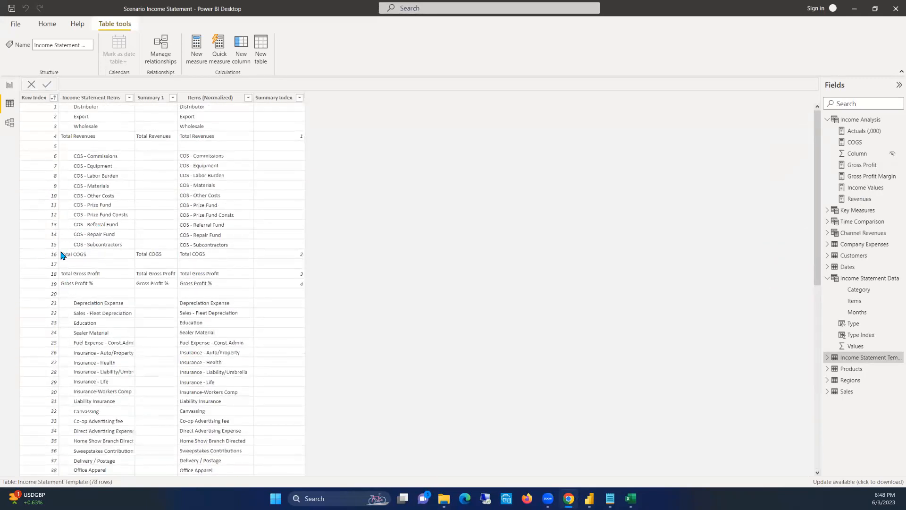
{"action": "left_click", "coordinate": [852, 281]}
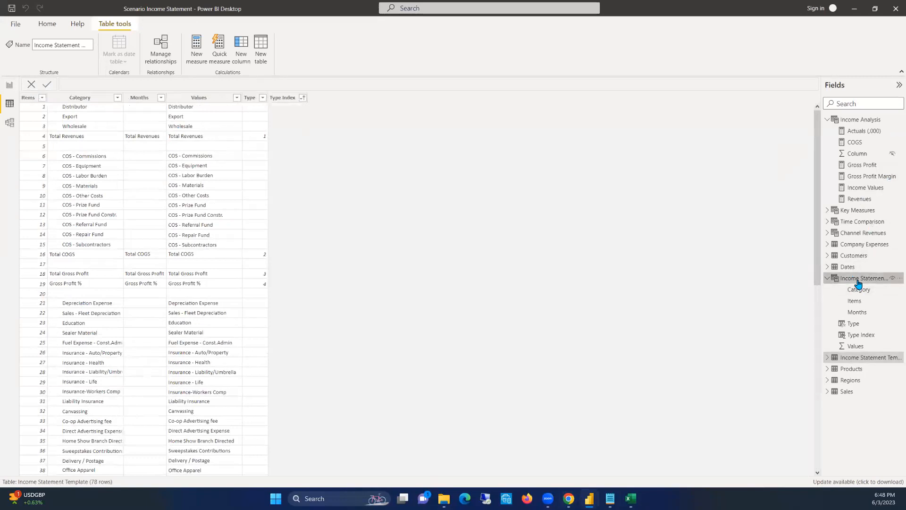
{"action": "left_click", "coordinate": [78, 112]}
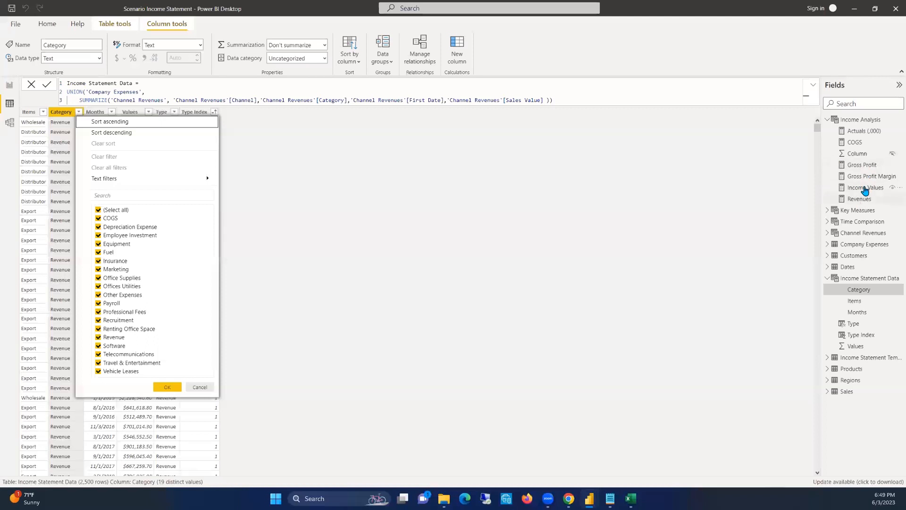
Multiply the COGS measure's formula by -1 and commit the change
{"action": "left_click", "coordinate": [860, 143]}
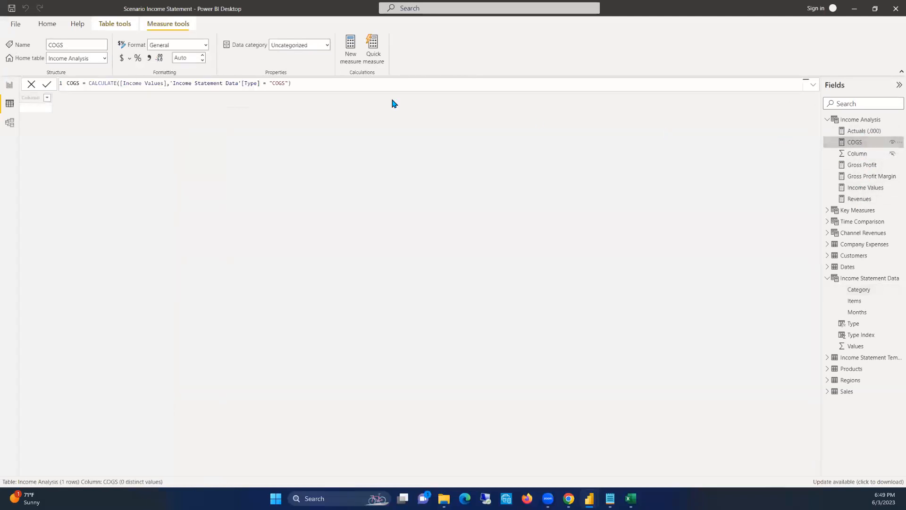
{"action": "left_click", "coordinate": [303, 84]}
{"action": "type", "text": "* -1"}
{"action": "key", "text": "Return"}
Check which values the Category and Type columns of Income Statement Data contain, leaving their filters unapplied
{"action": "left_click", "coordinate": [866, 279]}
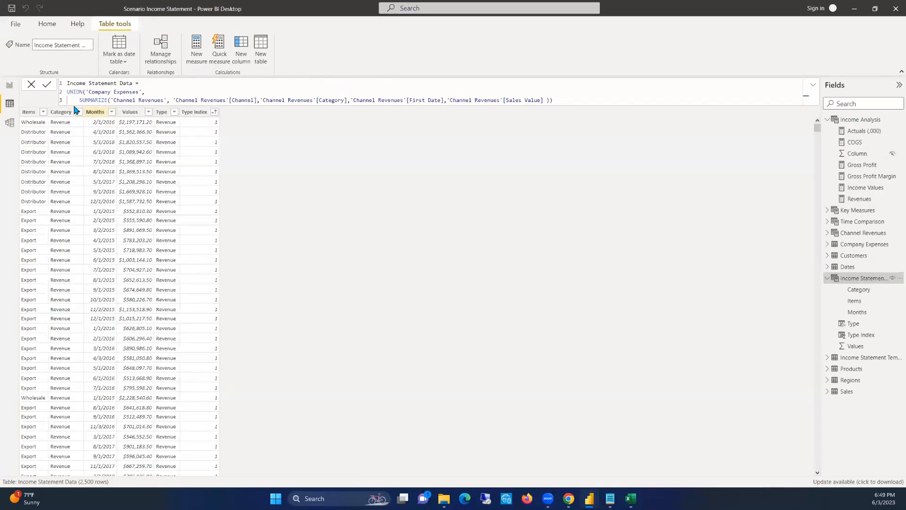
{"action": "left_click", "coordinate": [79, 112]}
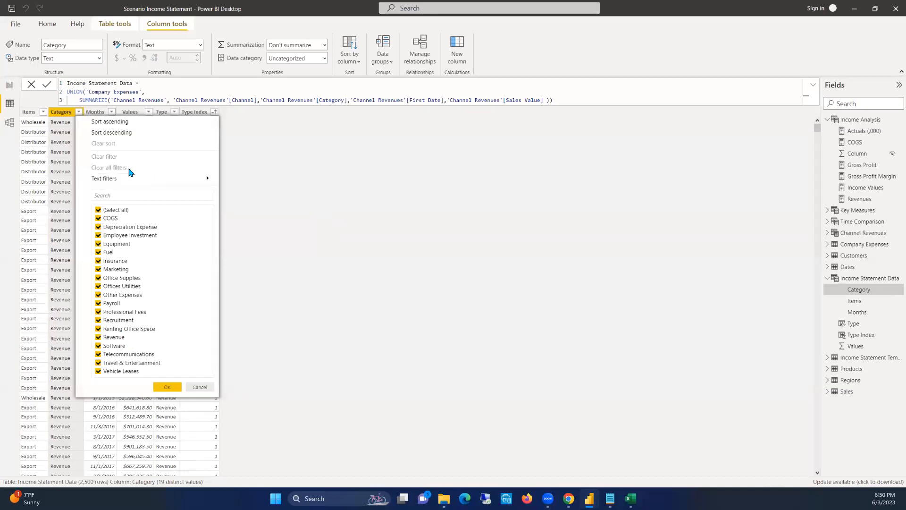
{"action": "left_click", "coordinate": [436, 165]}
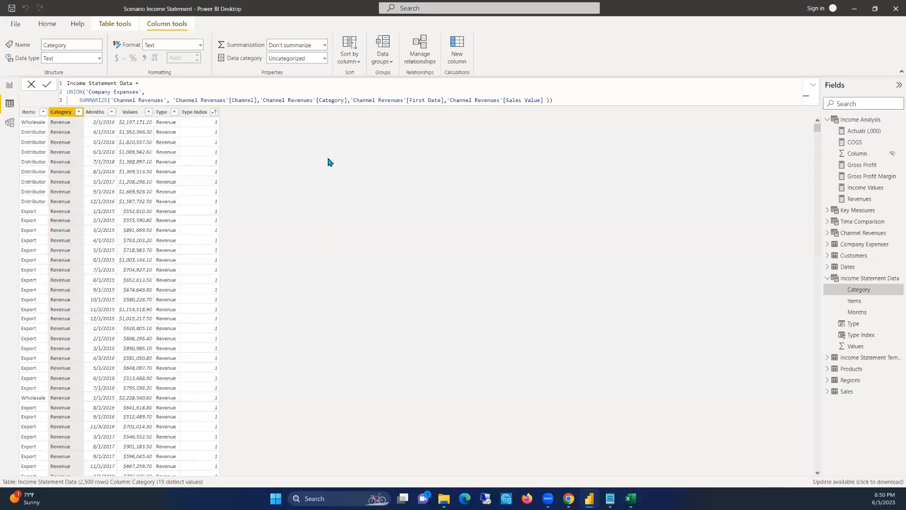
{"action": "left_click", "coordinate": [175, 112]}
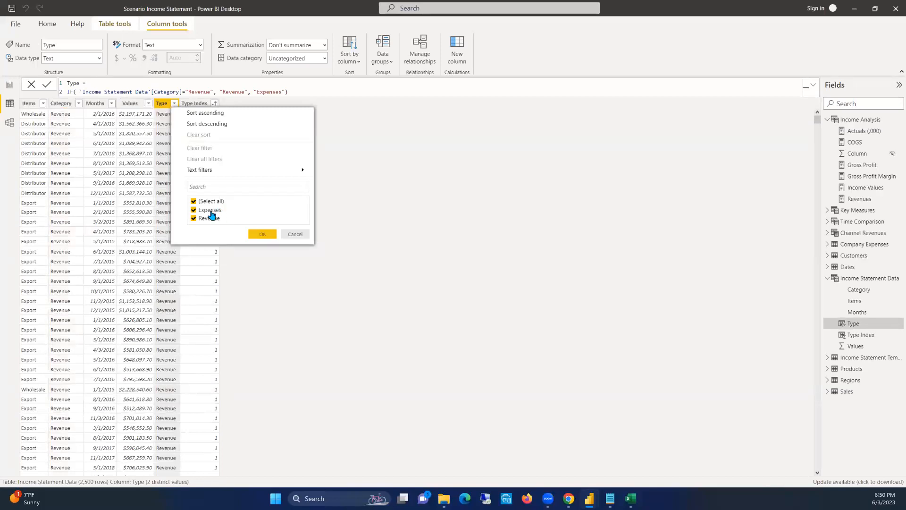
{"action": "left_click", "coordinate": [288, 235]}
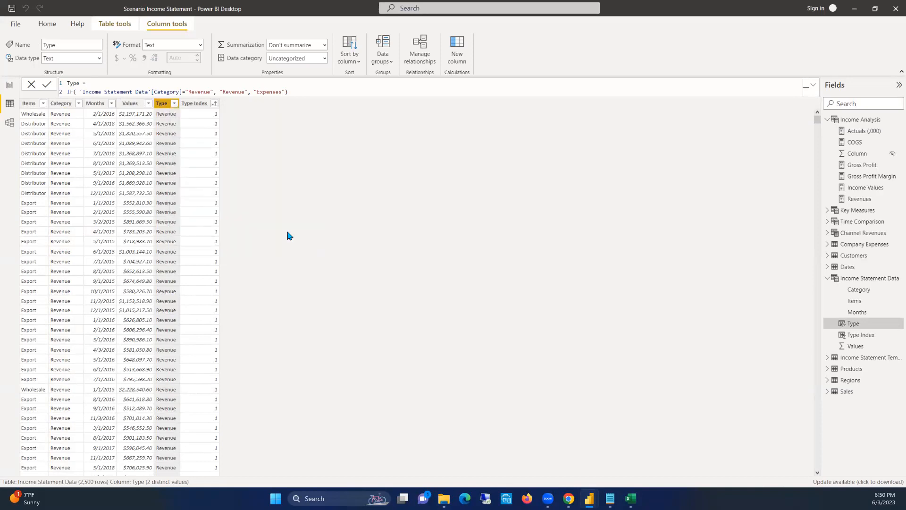
{"action": "left_click", "coordinate": [174, 104]}
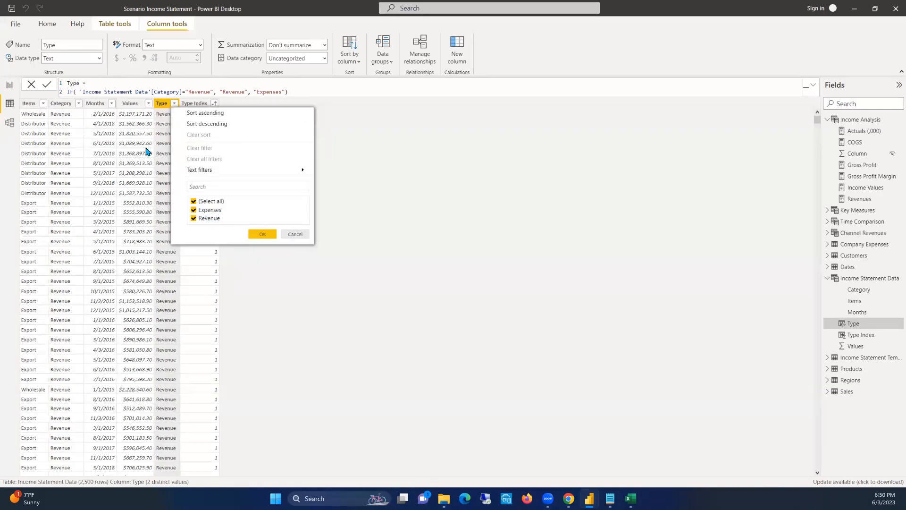
{"action": "left_click", "coordinate": [291, 235]}
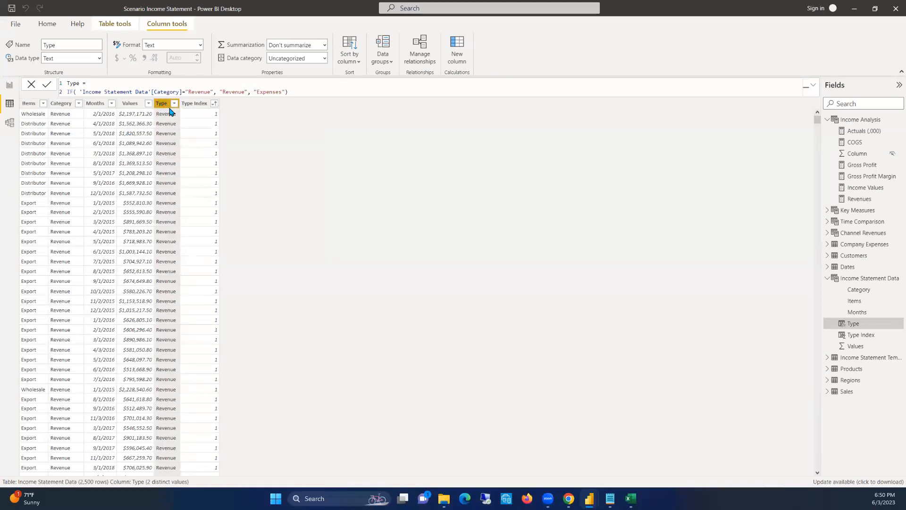
Create a new measure in the Income Analysis table, name it Other Expenses, and start a new line for its expression
{"action": "left_click", "coordinate": [10, 87]}
{"action": "left_click", "coordinate": [9, 104]}
{"action": "right_click", "coordinate": [849, 122]}
{"action": "key", "text": "Escape"}
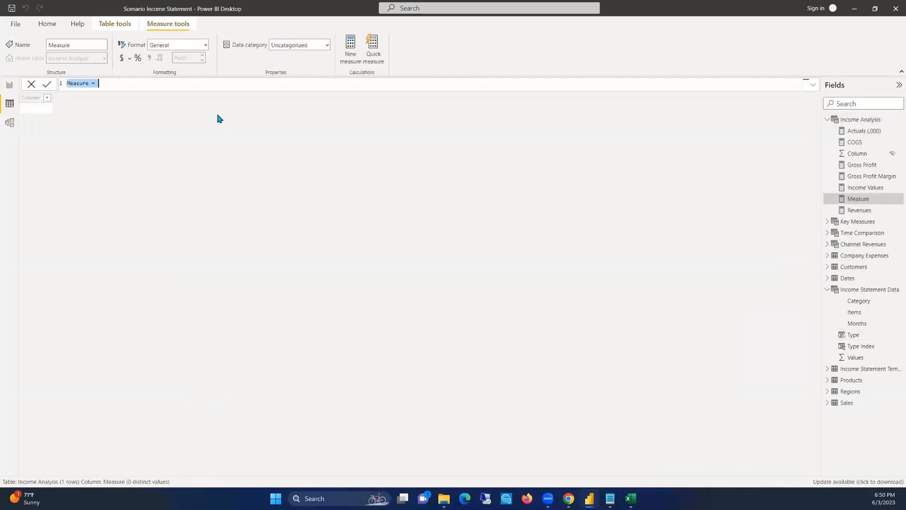
{"action": "type", "text": "oT"}
{"action": "type", "text": "Other"}
{"action": "type", "text": " Expenses ="}
{"action": "key", "text": "shift+Return"}
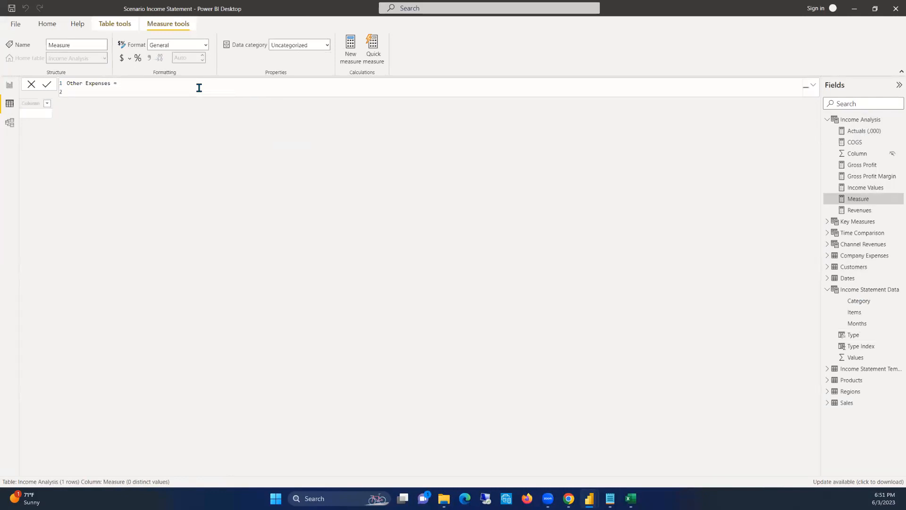
Begin the Other Expenses expression with an opening parenthesis and a CALCULATE function evaluating the [Income Values] measure
{"action": "type", "text": "(CALCULATE("}
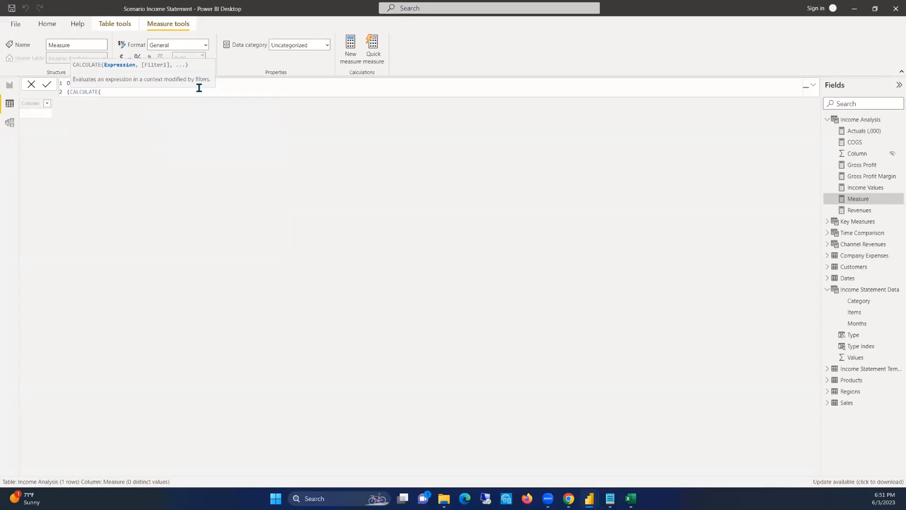
{"action": "type", "text": ","}
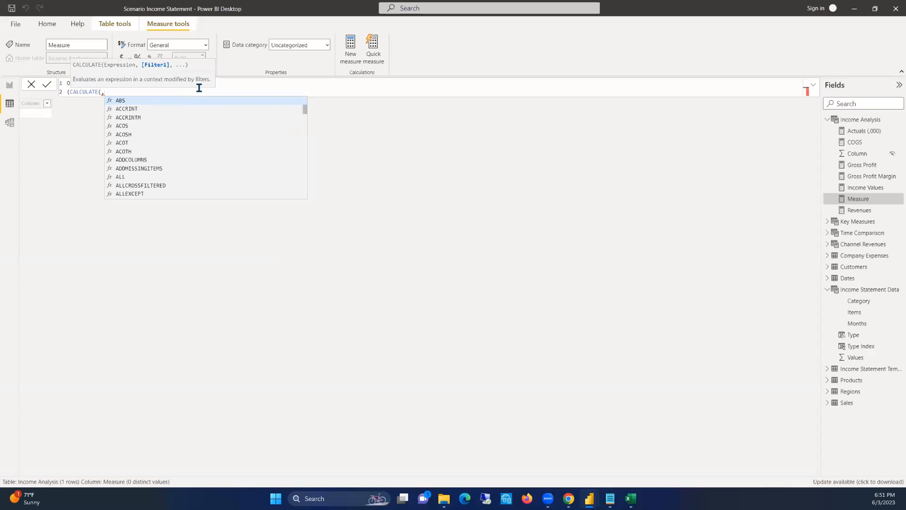
{"action": "key", "text": "BackSpace"}
{"action": "type", "text": "iN"}
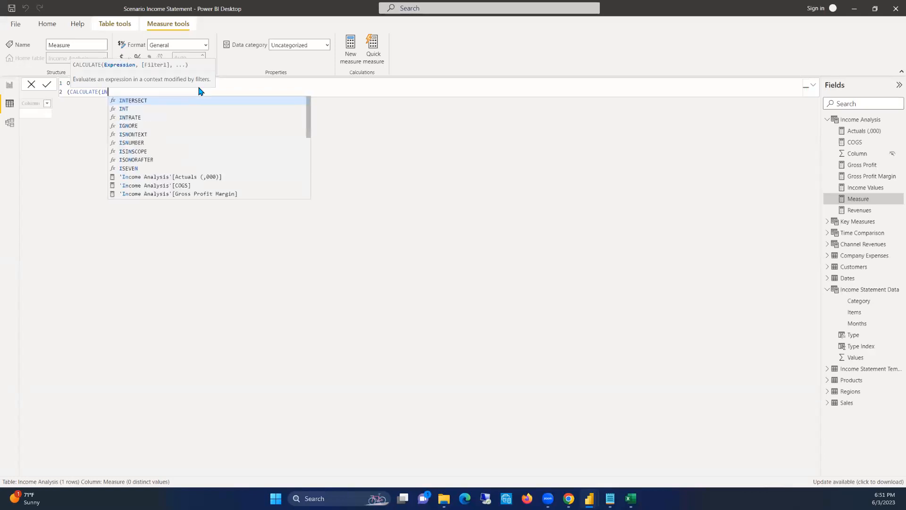
{"action": "key", "text": "BackSpace"}
{"action": "key", "text": "BackSpace"}
{"action": "type", "text": "Inc"}
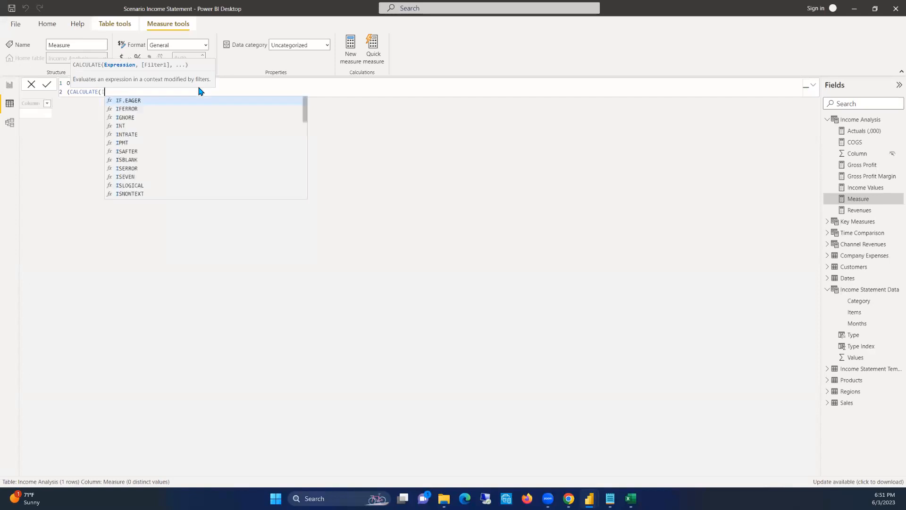
{"action": "key", "text": "BackSpace"}
{"action": "key", "text": "BackSpace"}
{"action": "type", "text": "["}
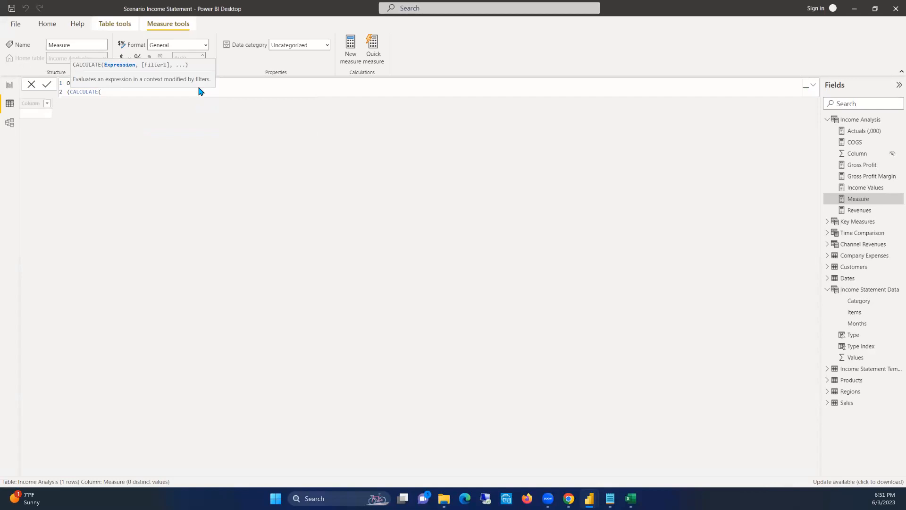
{"action": "type", "text": "[Income"}
{"action": "key", "text": "Tab"}
{"action": "type", "text": ", "}
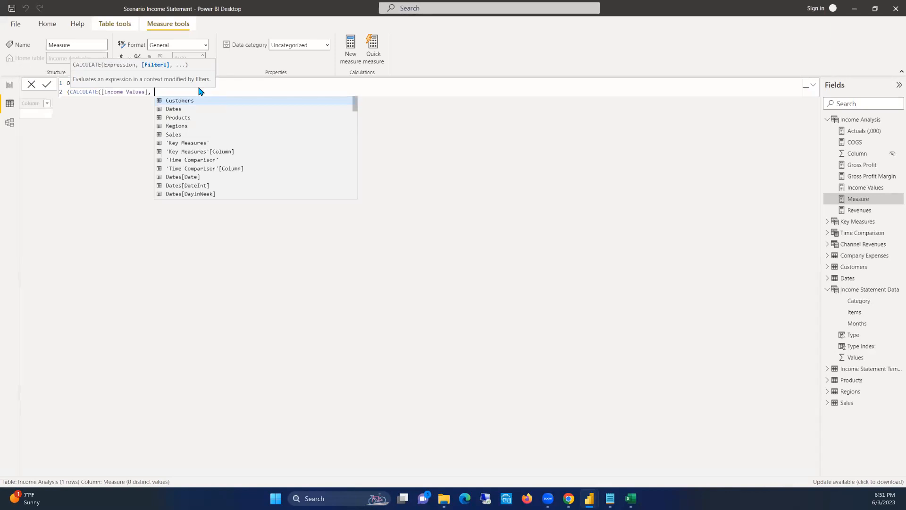
{"action": "type", "text": "TYE"}
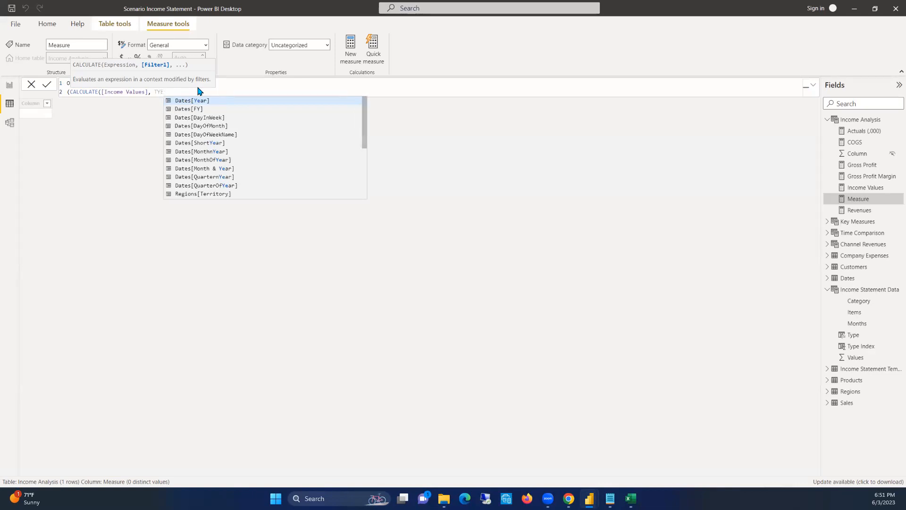
Filter the CALCULATE function to rows where 'Income Statement Data'[Type] = "Expenses"
{"action": "key", "text": "BackSpace"}
{"action": "type", "text": "PE"}
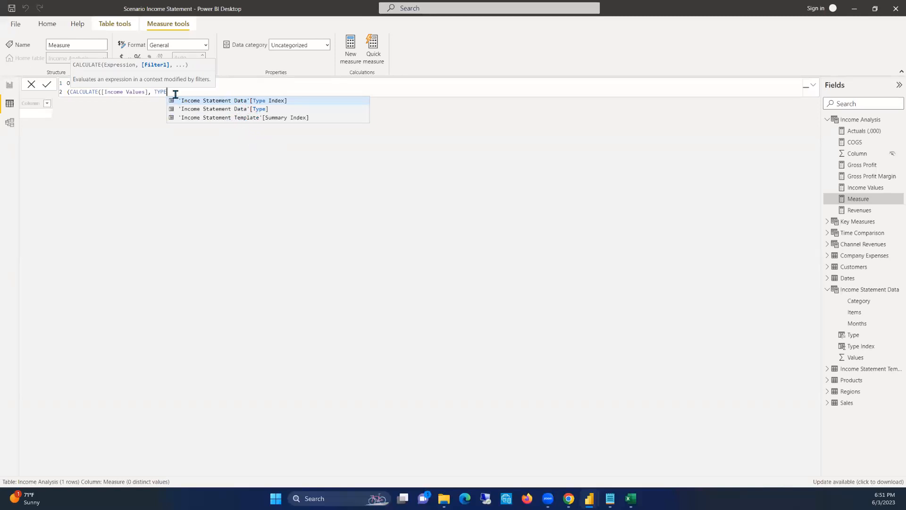
{"action": "left_click", "coordinate": [244, 110]}
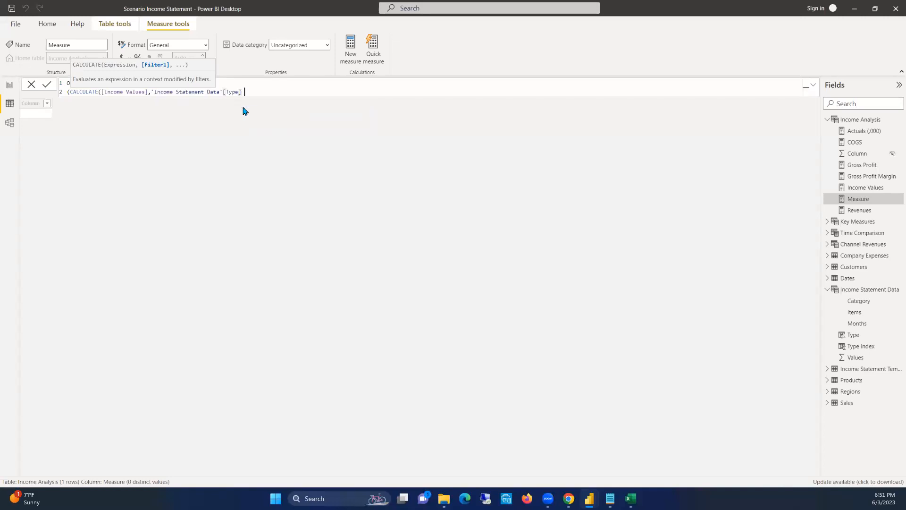
{"action": "type", "text": "\"Expenses"}
Close the CALCULATE function, subtract [COGS], multiply the parenthesized result by -1 and commit the Other Expenses measure
{"action": "type", "text": ") -"}
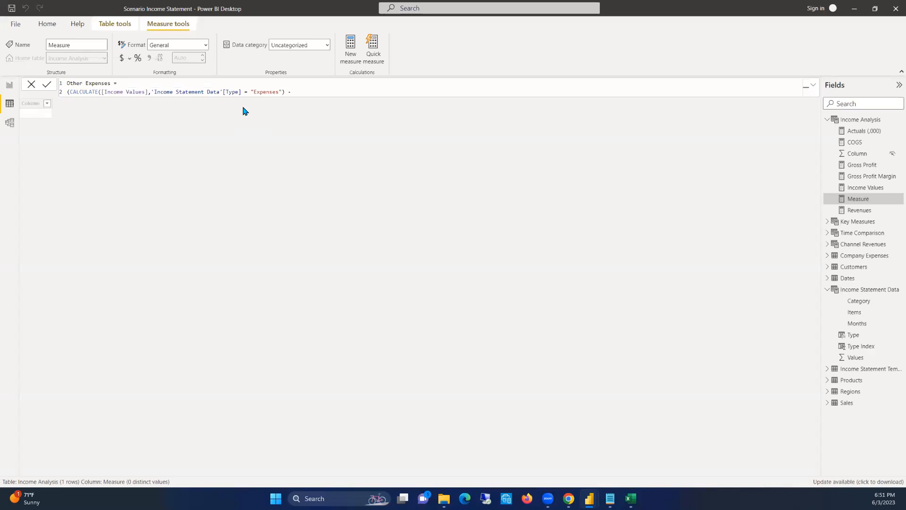
{"action": "type", "text": " [CO"}
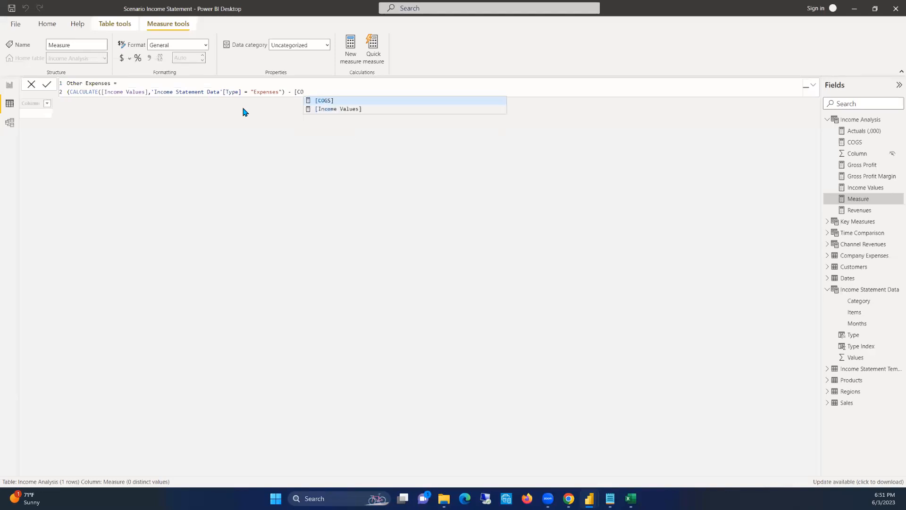
{"action": "key", "text": "Tab"}
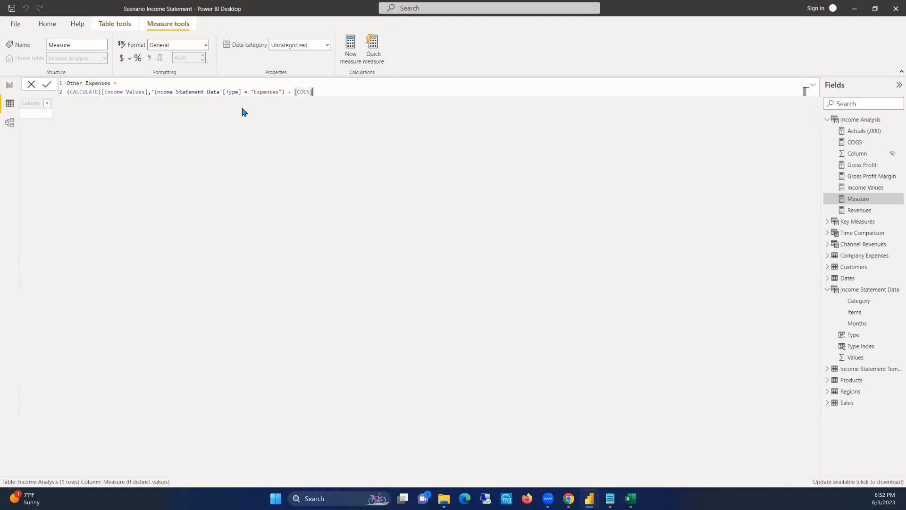
{"action": "type", "text": ")"}
{"action": "type", "text": "* -1"}
{"action": "key", "text": "Return"}
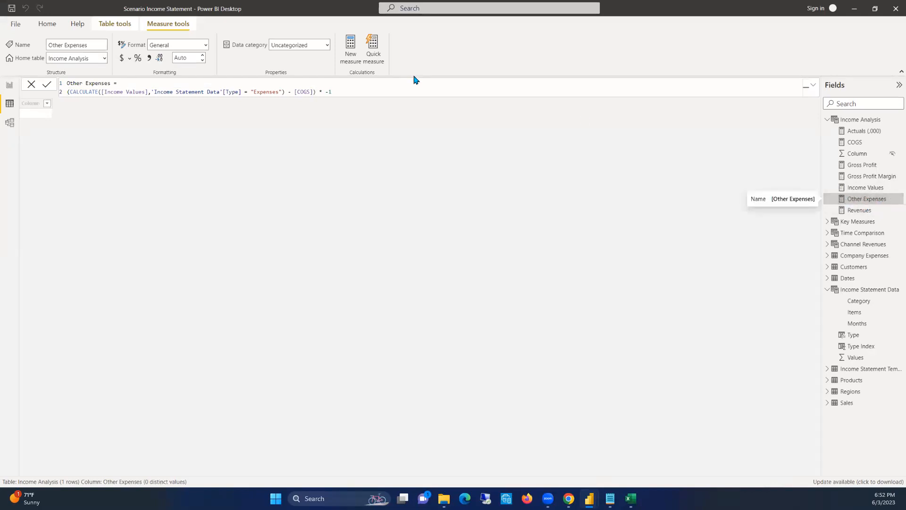
Create another measure in the Income Analysis table and name it Net Profit
{"action": "right_click", "coordinate": [858, 122]}
{"action": "left_click", "coordinate": [690, 119]}
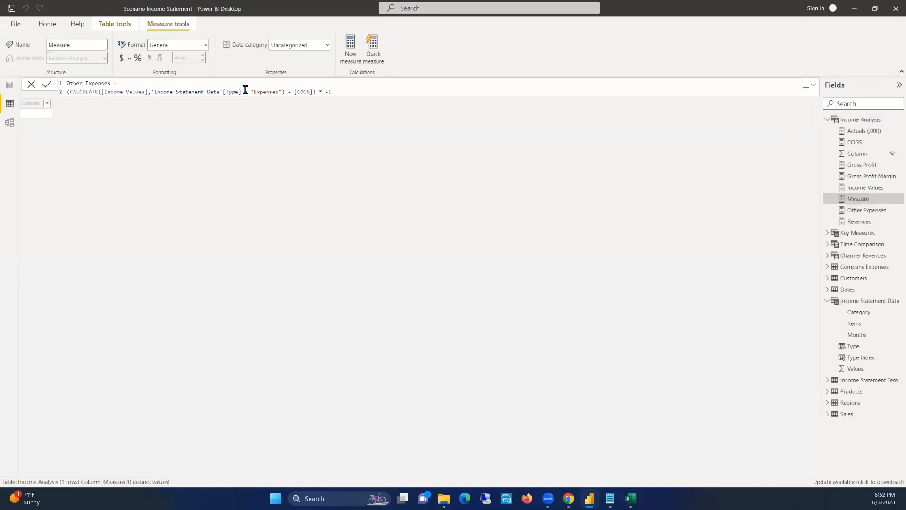
{"action": "type", "text": "net"}
{"action": "key", "text": "BackSpace"}
{"action": "key", "text": "BackSpace"}
{"action": "key", "text": "BackSpace"}
{"action": "type", "text": "Net "}
{"action": "type", "text": "Profit "}
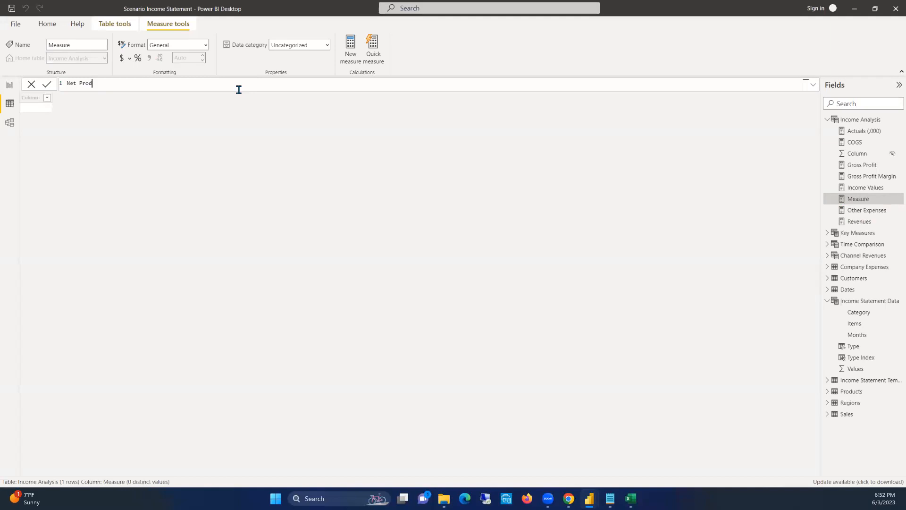
{"action": "type", "text": "= [Reve"}
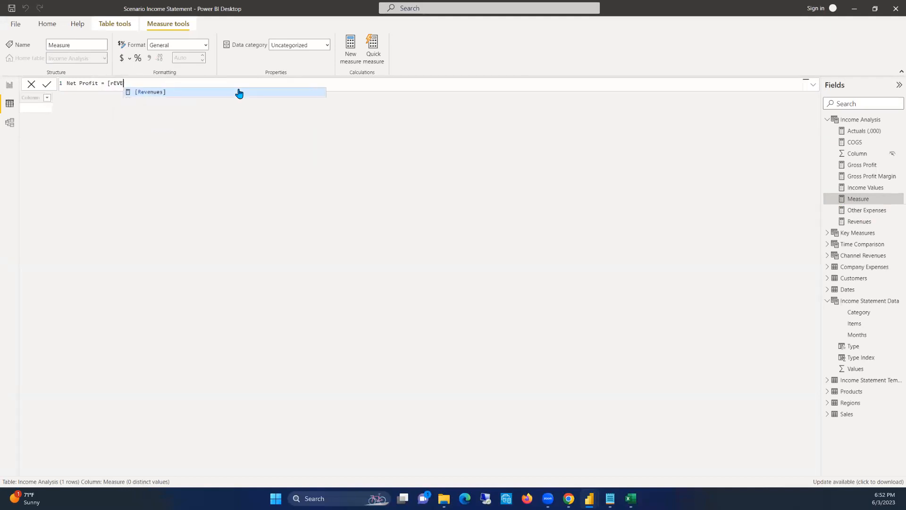
Start the Net Profit formula as [Revenues] - [COGS]
{"action": "key", "text": "Tab"}
{"action": "type", "text": "-  "}
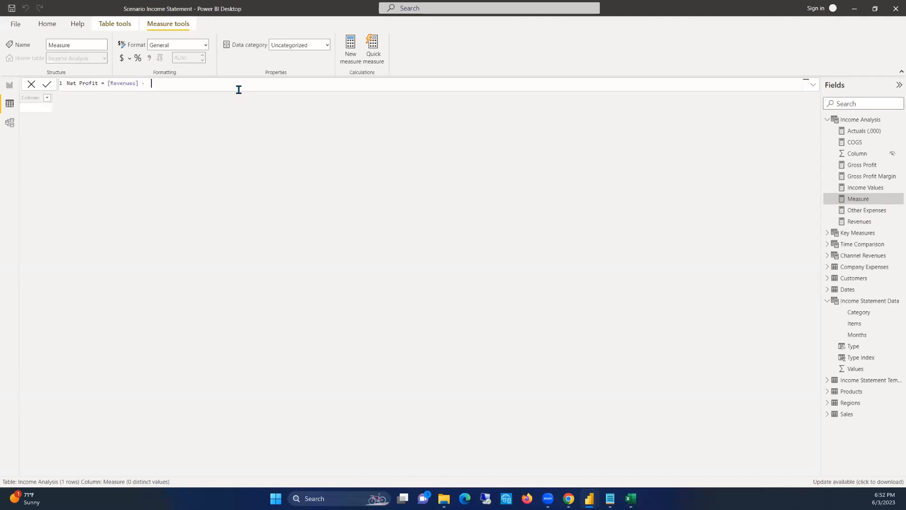
{"action": "type", "text": "cosg"}
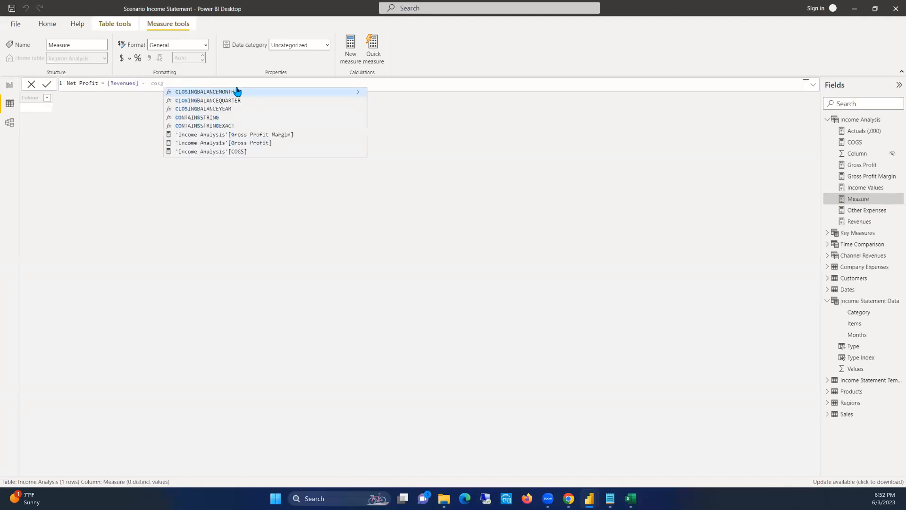
{"action": "key", "text": "BackSpace"}
{"action": "key", "text": "BackSpace"}
{"action": "key", "text": "BackSpace"}
{"action": "key", "text": "BackSpace"}
{"action": "type", "text": "[cogs"}
{"action": "key", "text": "Tab"}
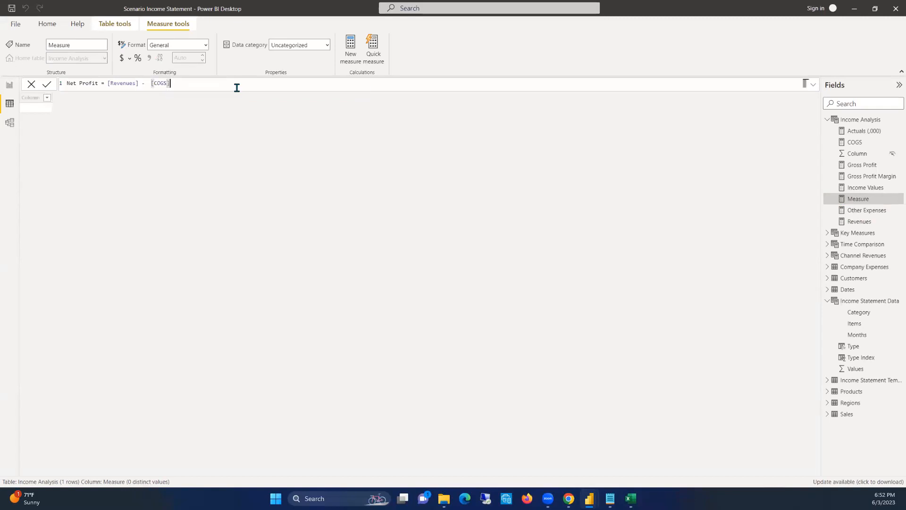
Add the [Other Expenses] measure to the end of the Net Profit formula with a plus sign
{"action": "type", "text": "+ E"}
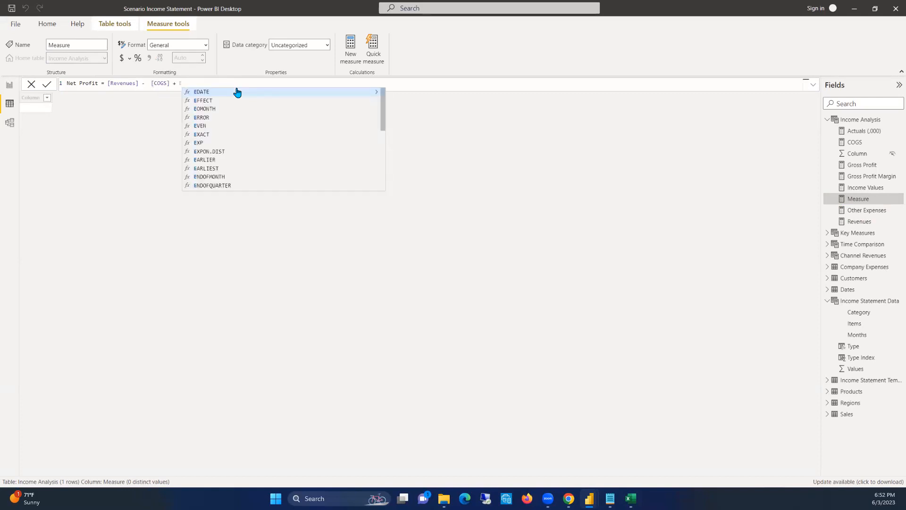
{"action": "type", "text": "xp"}
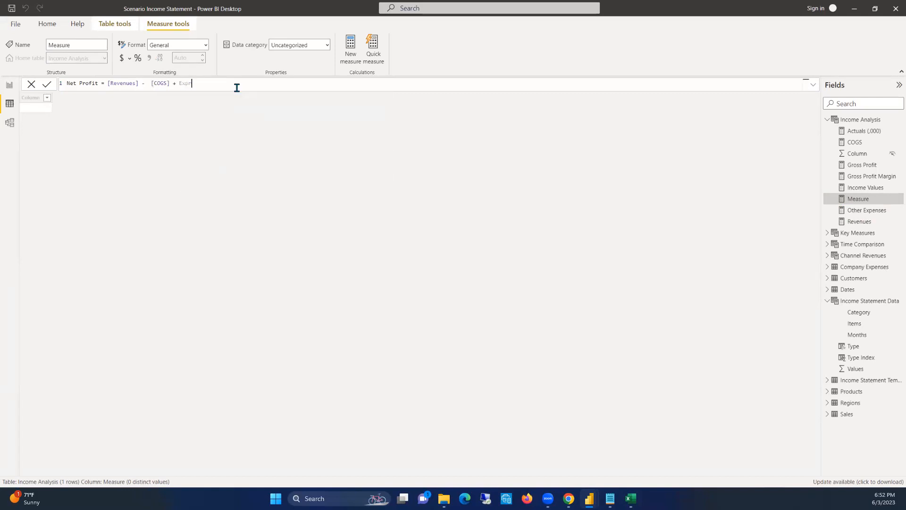
{"action": "type", "text": "enses"}
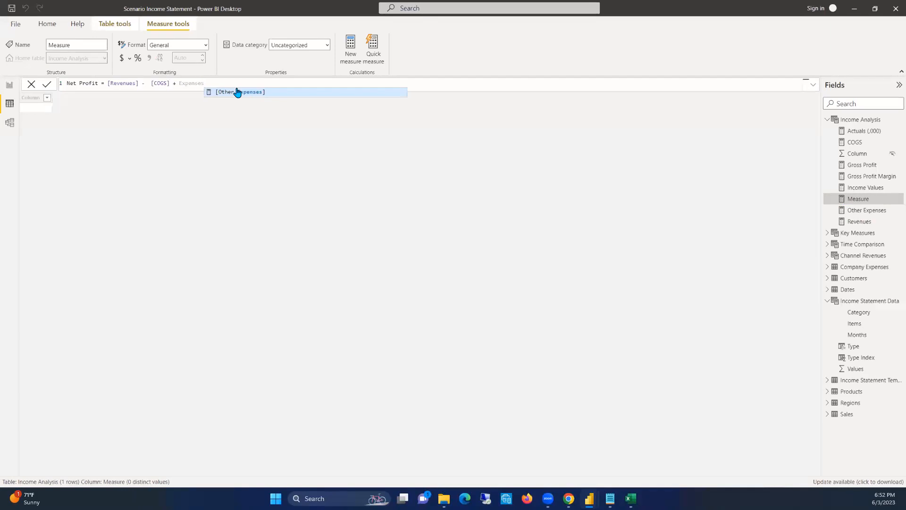
{"action": "left_click", "coordinate": [237, 92]}
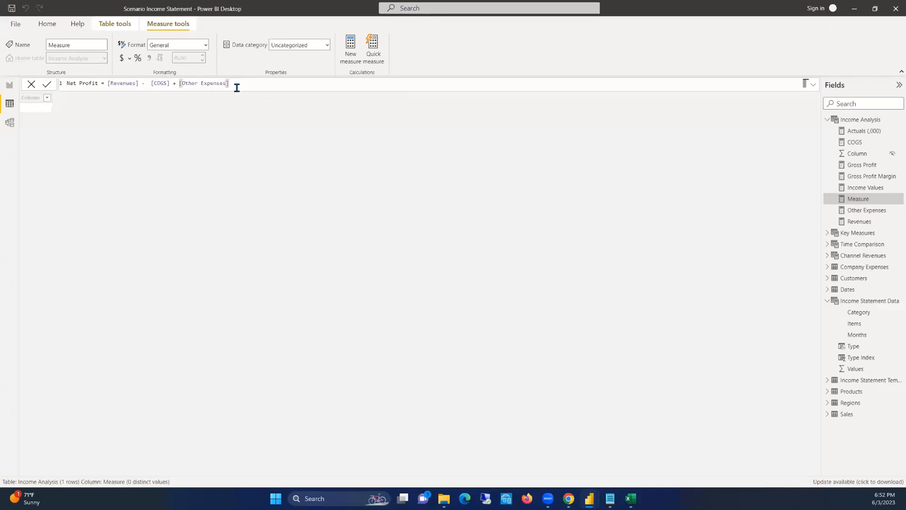
Replace the minus sign before [COGS] with a plus sign and commit the Net Profit measure
{"action": "left_click", "coordinate": [144, 89]}
{"action": "key", "text": "BackSpace"}
{"action": "type", "text": "+"}
{"action": "double_click", "coordinate": [122, 83]}
{"action": "left_click_drag", "start_coordinate": [169, 83], "coordinate": [152, 83]}
{"action": "left_click_drag", "start_coordinate": [226, 83], "coordinate": [182, 83]}
{"action": "left_click", "coordinate": [256, 84]}
{"action": "left_click", "coordinate": [120, 84]}
{"action": "left_click", "coordinate": [274, 88]}
{"action": "key", "text": "Return"}
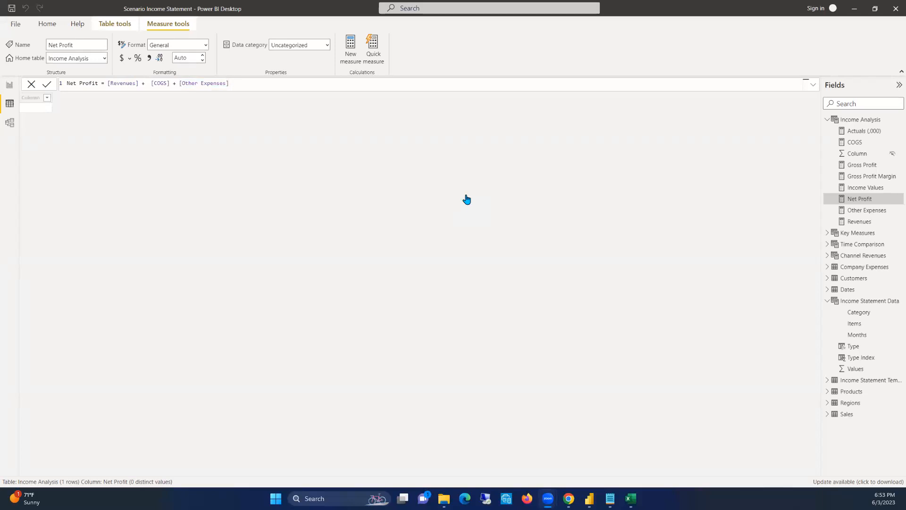
Create a new measure in the Income Analysis table named Net Profit Margin, and start its formula with DIVIDE
{"action": "left_click", "coordinate": [231, 83]}
{"action": "right_click", "coordinate": [859, 121]}
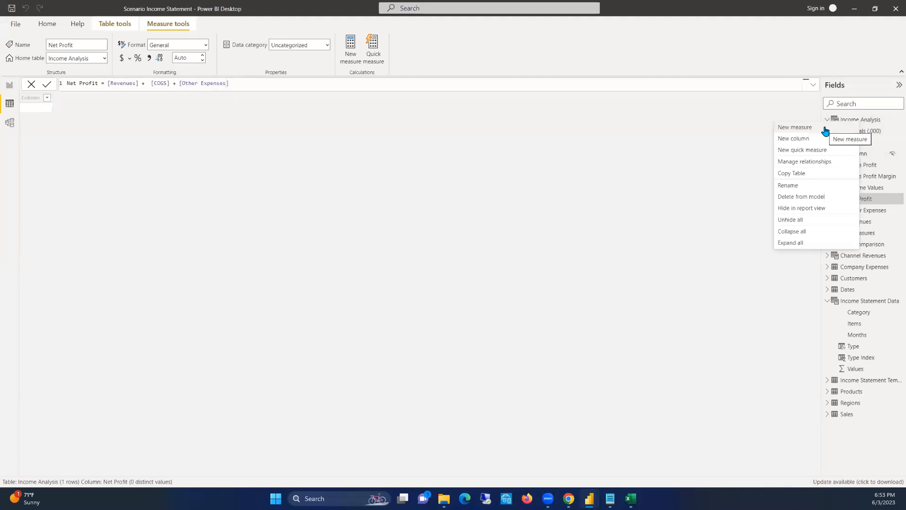
{"action": "left_click", "coordinate": [825, 128]}
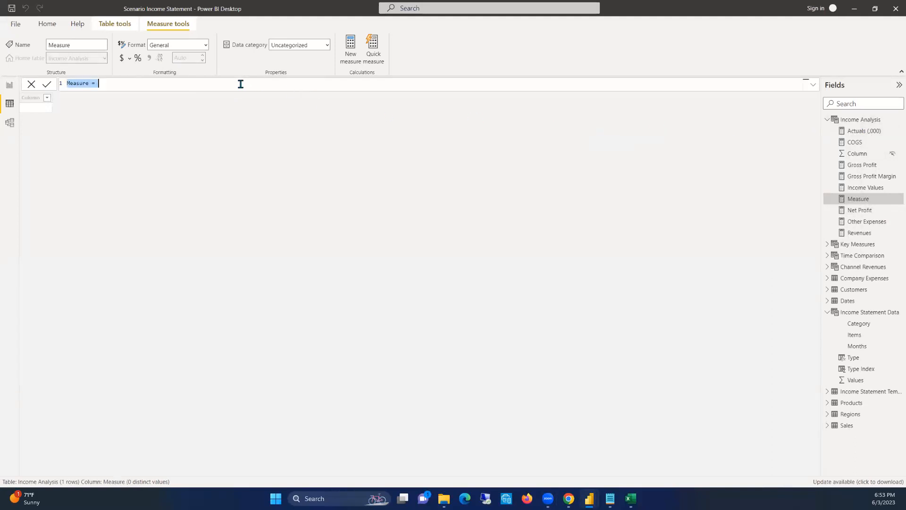
{"action": "type", "text": "Net Profit Margin = di"}
{"action": "key", "text": "Tab"}
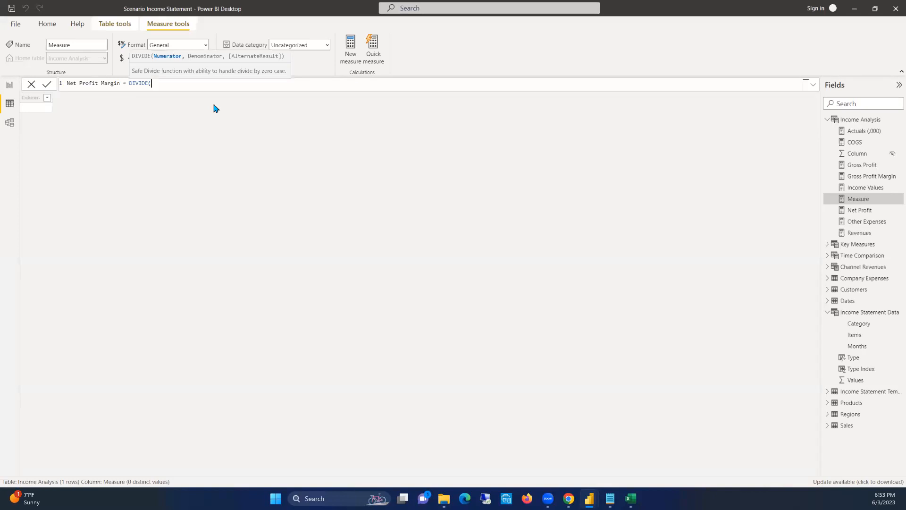
Use the [Net Profit] measure as the numerator of the DIVIDE function
{"action": "type", "text": "net"}
{"action": "key", "text": "BackSpace"}
{"action": "key", "text": "BackSpace"}
{"action": "key", "text": "BackSpace"}
{"action": "type", "text": "[nET"}
{"action": "key", "text": "Tab"}
Set [Revenues] as the denominator and 0 as the alternate result, and commit the Net Profit Margin measure
{"action": "type", "text": ", ["}
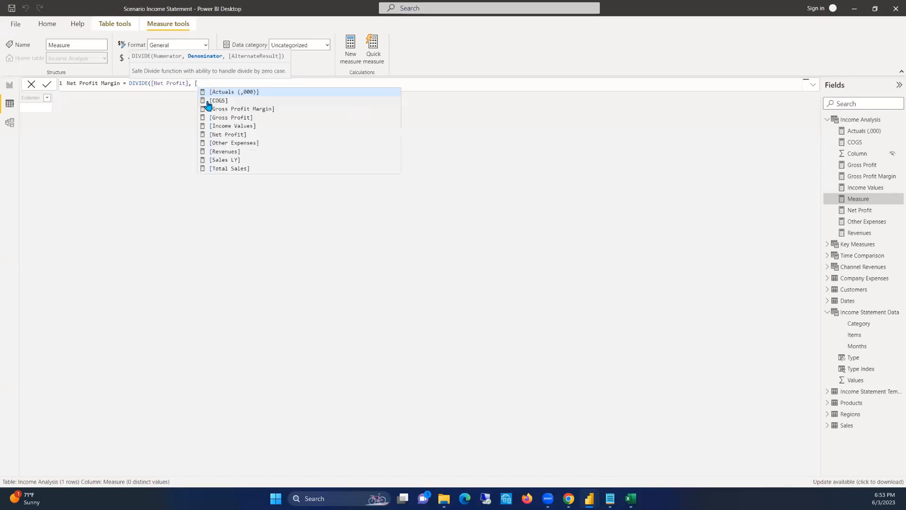
{"action": "type", "text": "reve"}
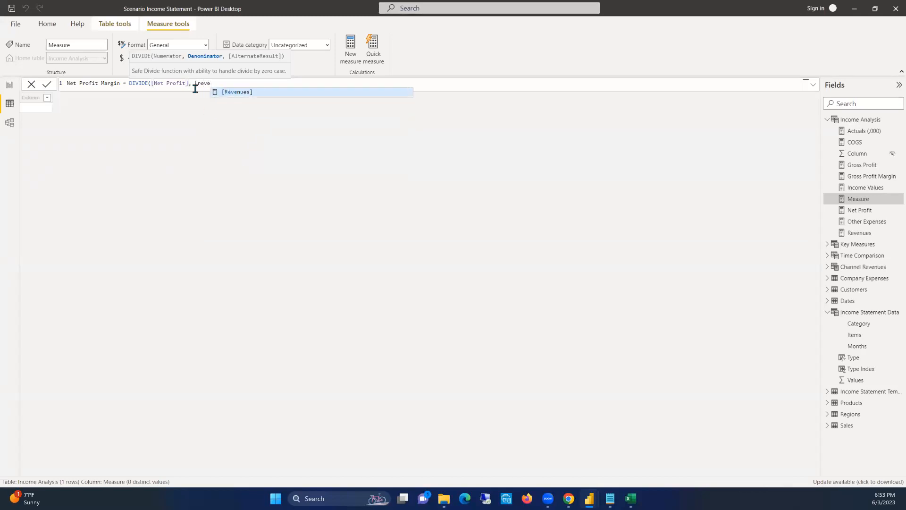
{"action": "key", "text": "Tab"}
{"action": "type", "text": ", 0)"}
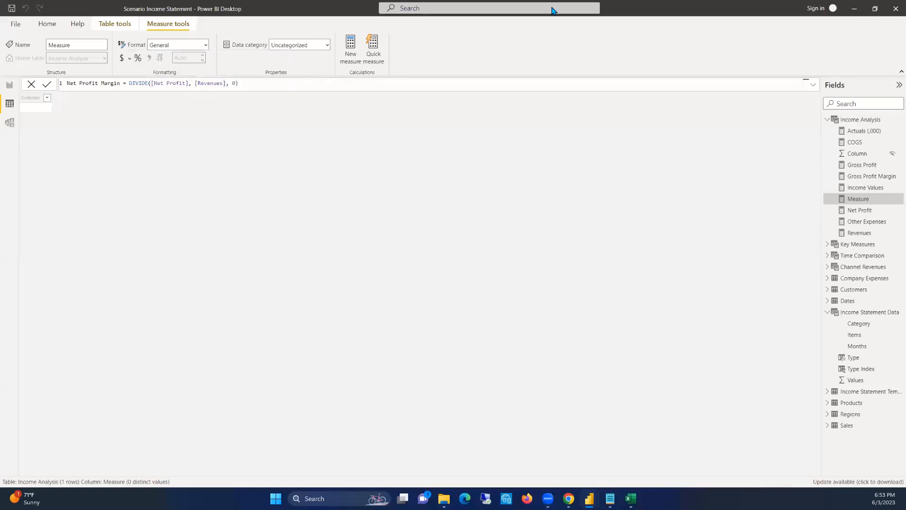
{"action": "left_click", "coordinate": [452, 231]}
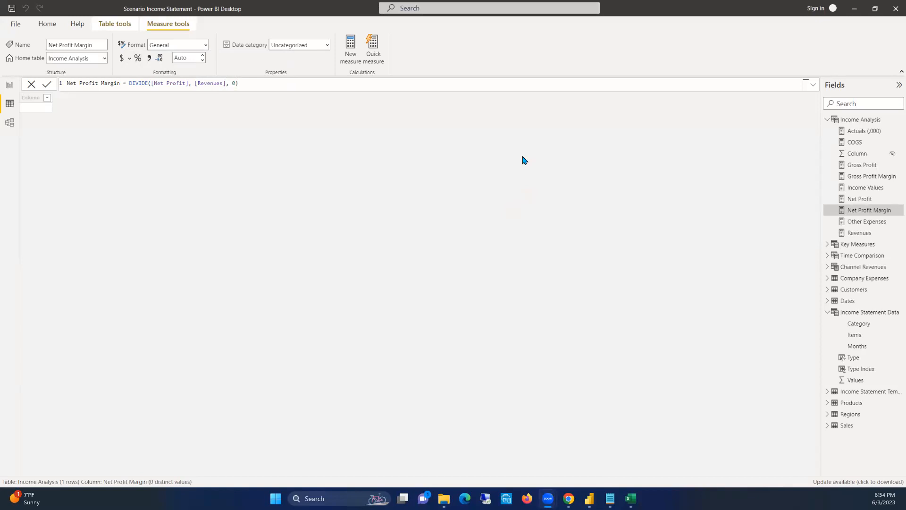
{"action": "left_click", "coordinate": [234, 83]}
Return to the report page and move the Actuals (,000) and Income Values cards to its right side
{"action": "left_click", "coordinate": [9, 85]}
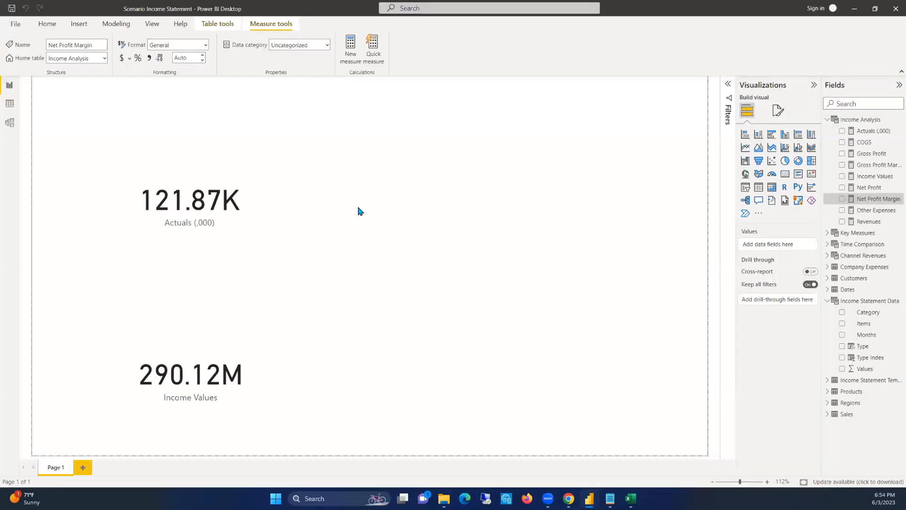
{"action": "left_click", "coordinate": [359, 211]}
{"action": "left_click_drag", "start_coordinate": [188, 169], "coordinate": [648, 157]}
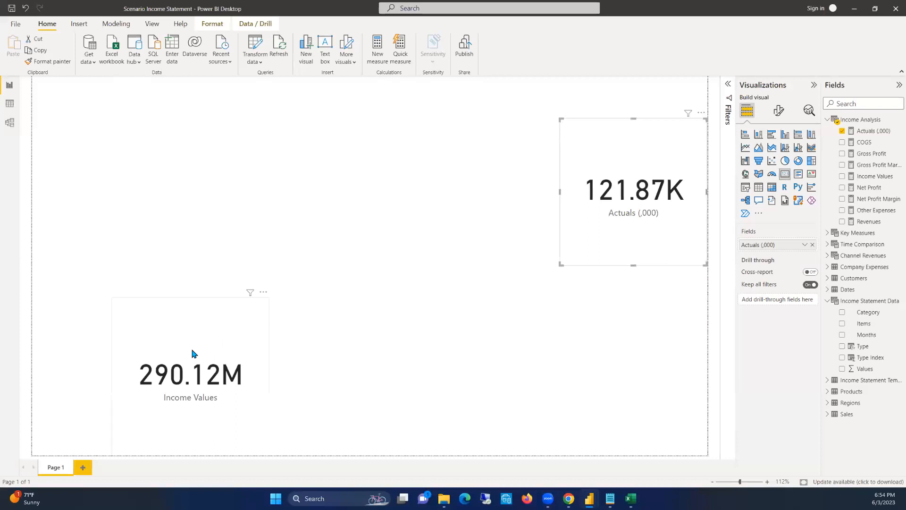
{"action": "left_click_drag", "start_coordinate": [186, 324], "coordinate": [572, 278]}
Add an empty table visual to the freed space on the report page
{"action": "left_click", "coordinate": [192, 188]}
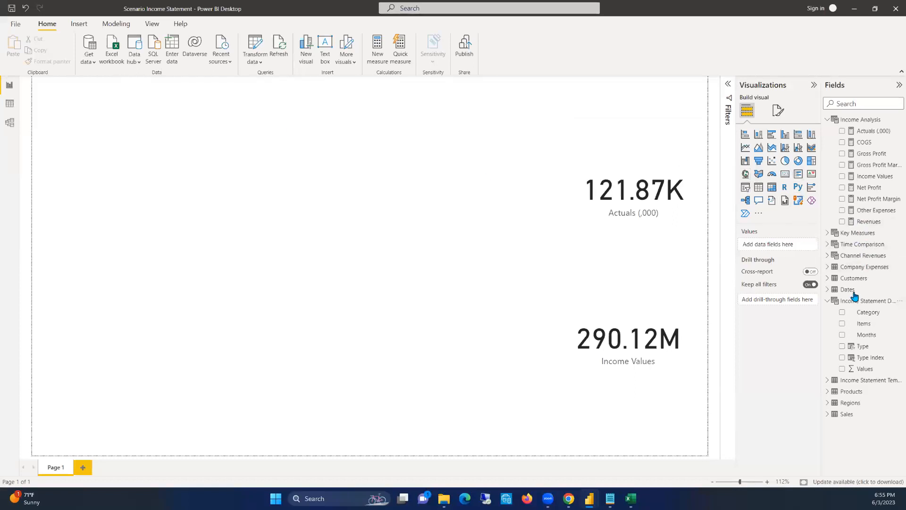
{"action": "left_click", "coordinate": [758, 188]}
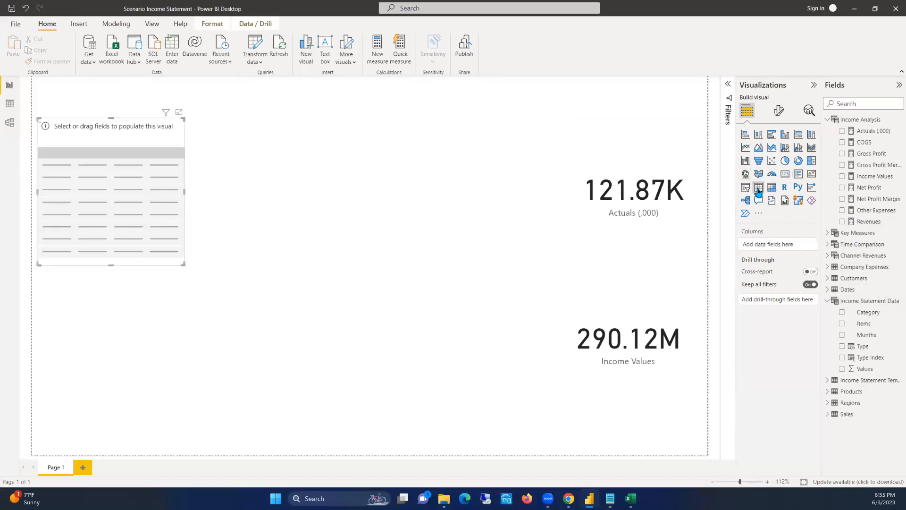
Shift the empty table slightly and populate it with the Income Statement Items field from the Income Statement Template table
{"action": "left_click_drag", "start_coordinate": [158, 116], "coordinate": [187, 106]}
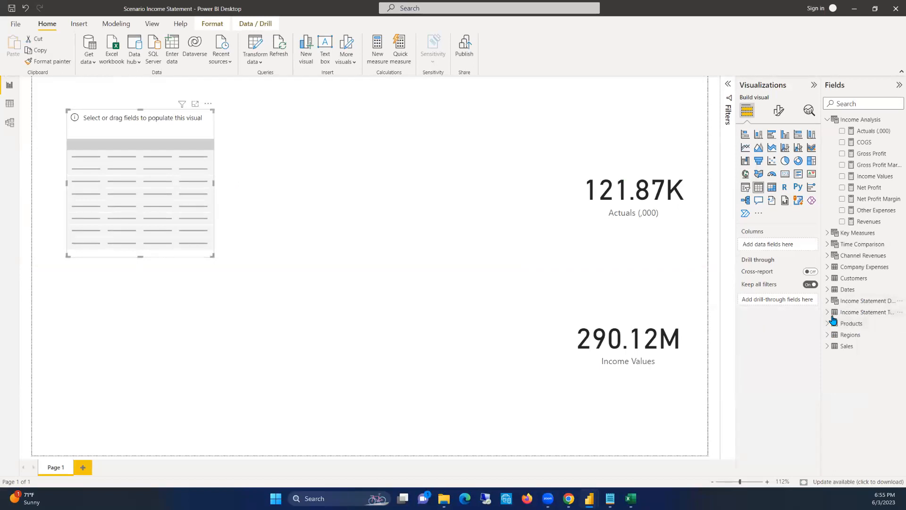
{"action": "left_click", "coordinate": [844, 314]}
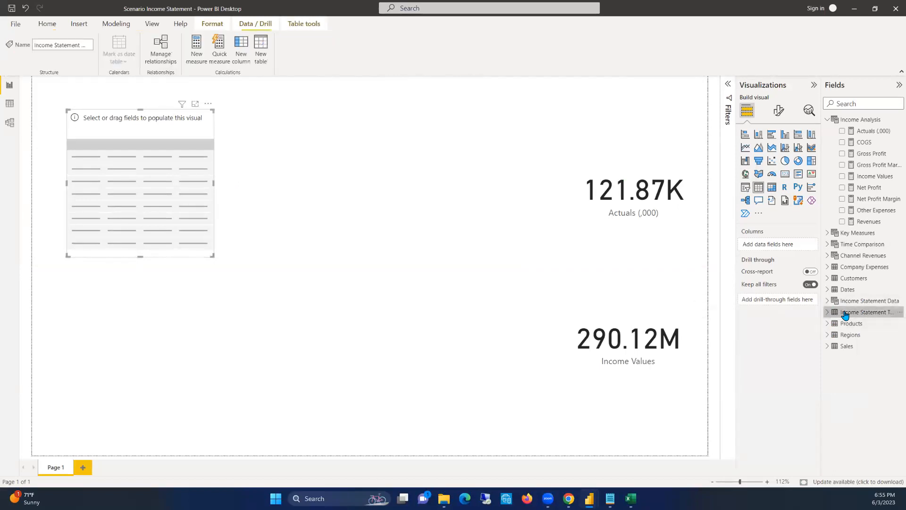
{"action": "left_click", "coordinate": [828, 313]}
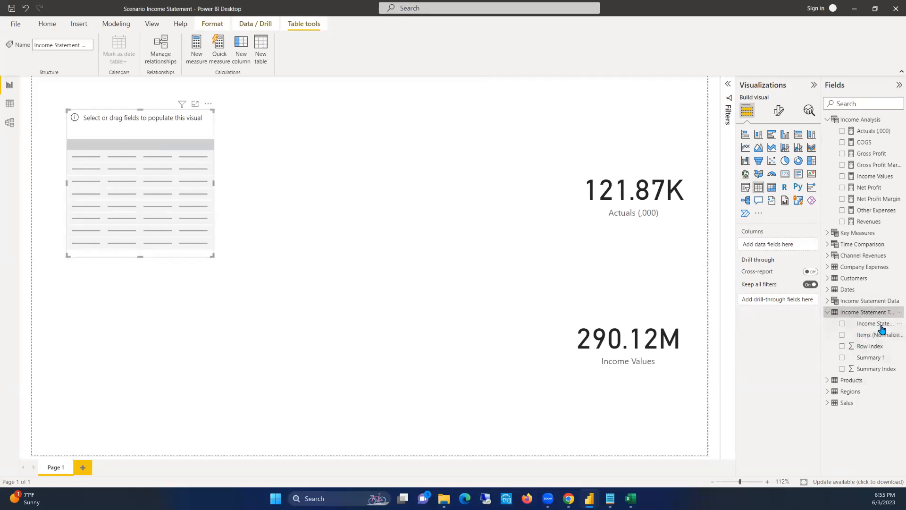
{"action": "left_click_drag", "start_coordinate": [880, 329], "coordinate": [766, 245]}
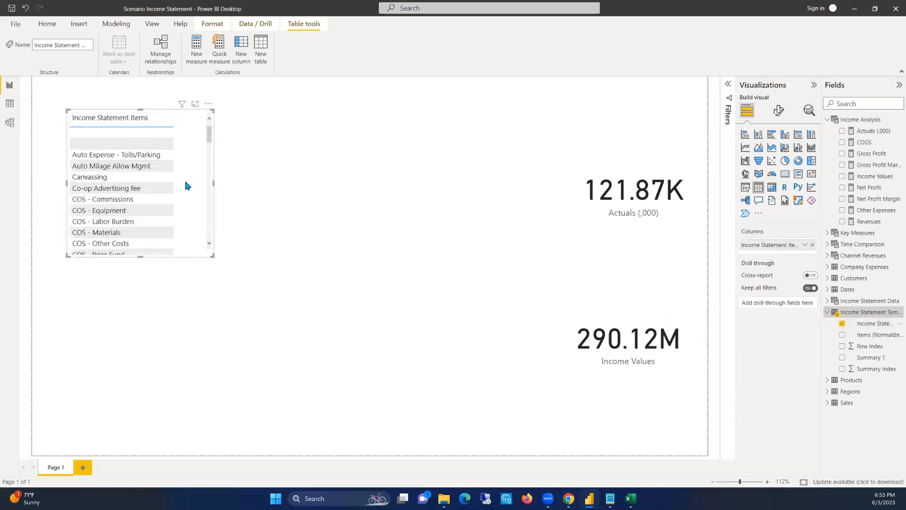
Enlarge the table visual to nearly the full page height and apply the Minimal style preset
{"action": "left_click_drag", "start_coordinate": [214, 253], "coordinate": [293, 454]}
{"action": "left_click_drag", "start_coordinate": [179, 102], "coordinate": [183, 84]}
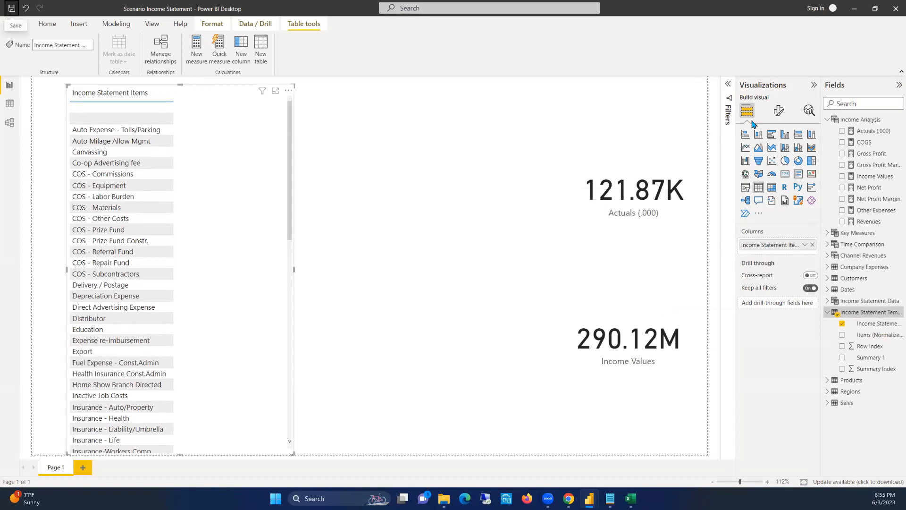
{"action": "left_click", "coordinate": [777, 113]}
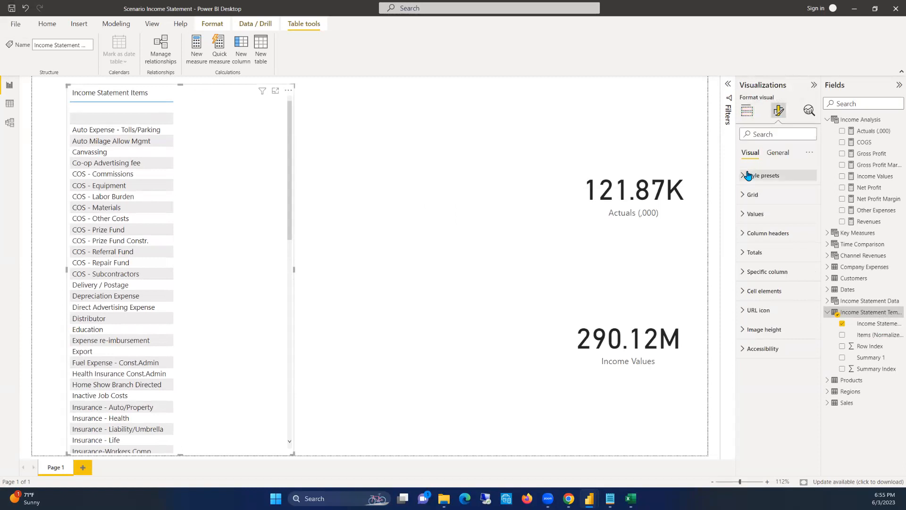
{"action": "left_click", "coordinate": [768, 197]}
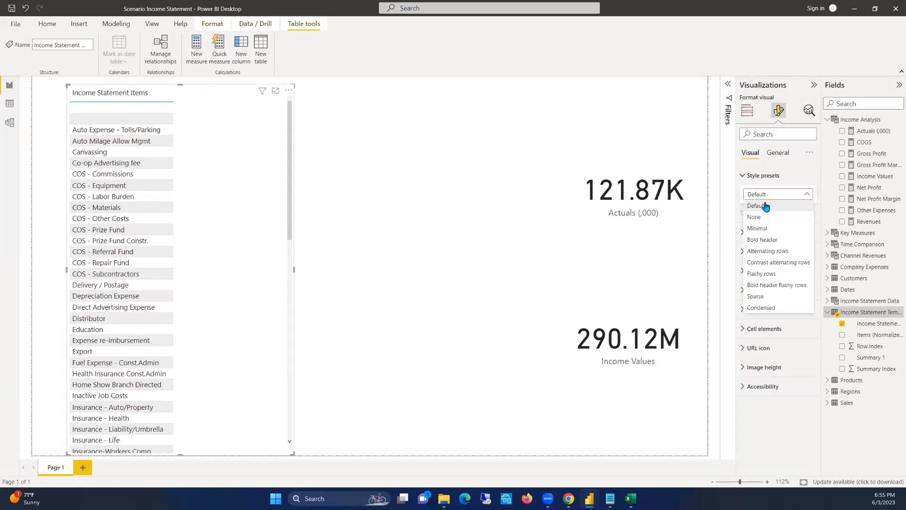
{"action": "left_click", "coordinate": [764, 231]}
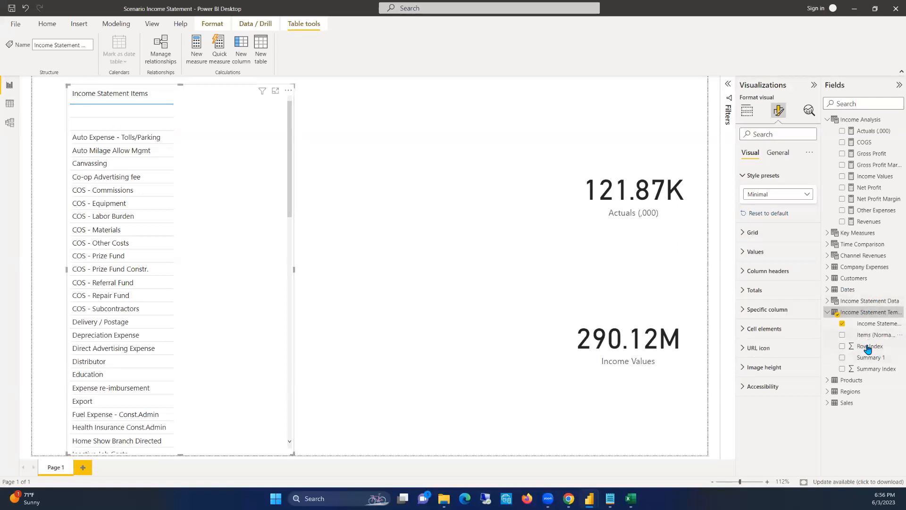
Add the Row Index field to the table as the column before Income Statement Items
{"action": "left_click_drag", "start_coordinate": [862, 349], "coordinate": [895, 362]}
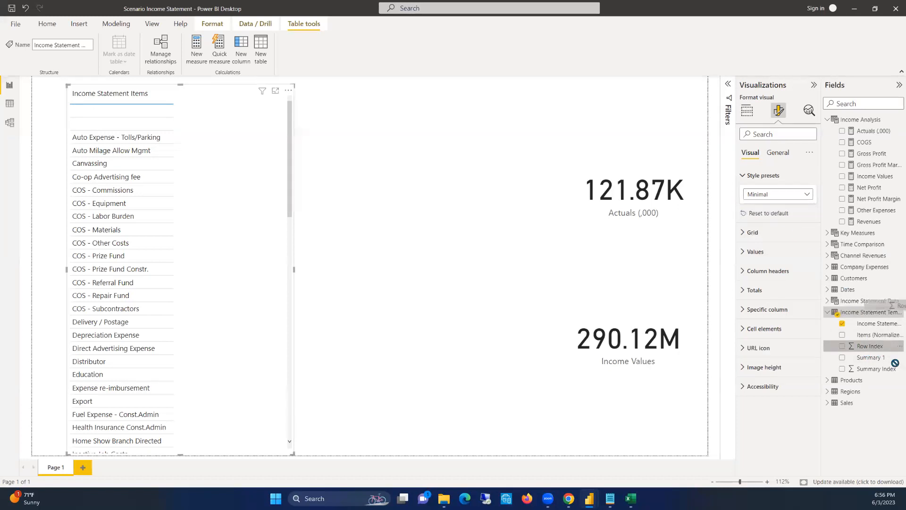
{"action": "left_click", "coordinate": [747, 111]}
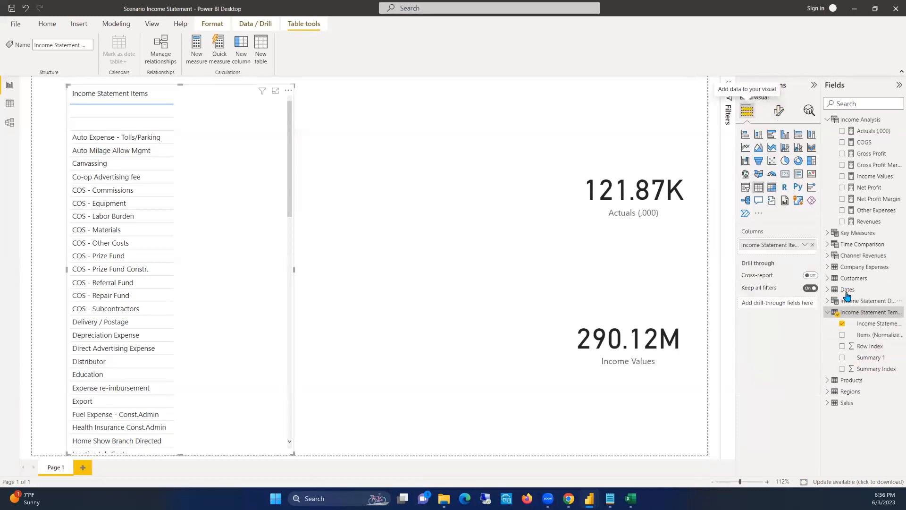
{"action": "left_click_drag", "start_coordinate": [870, 346], "coordinate": [769, 239]}
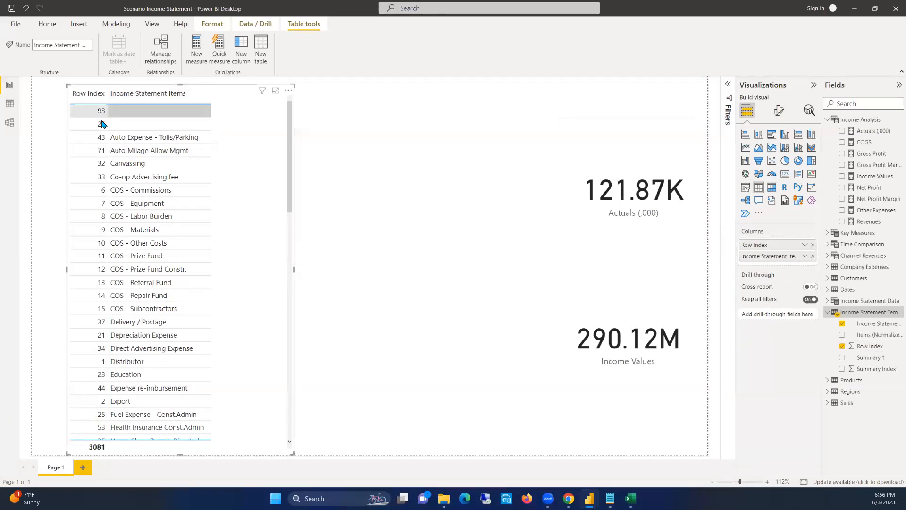
Sort the table by Row Index in ascending order and widen the visual toward the cards
{"action": "left_click", "coordinate": [76, 99]}
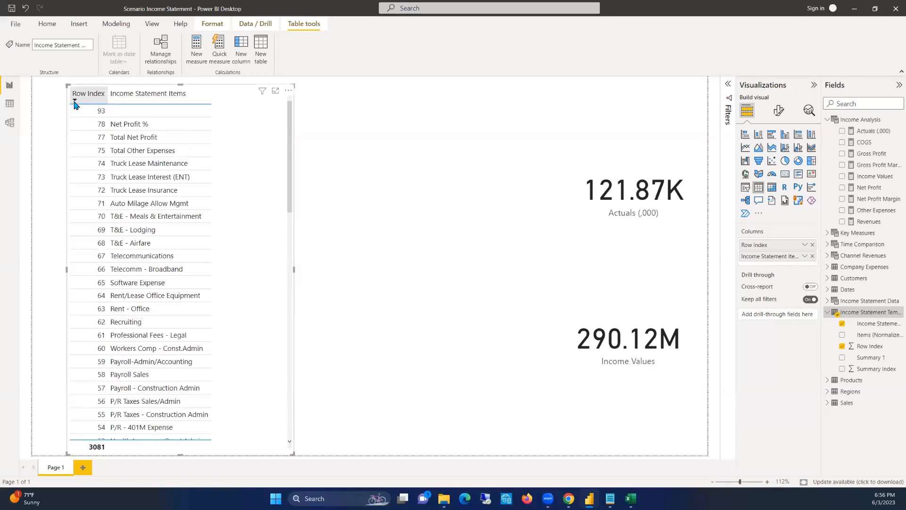
{"action": "left_click", "coordinate": [74, 101]}
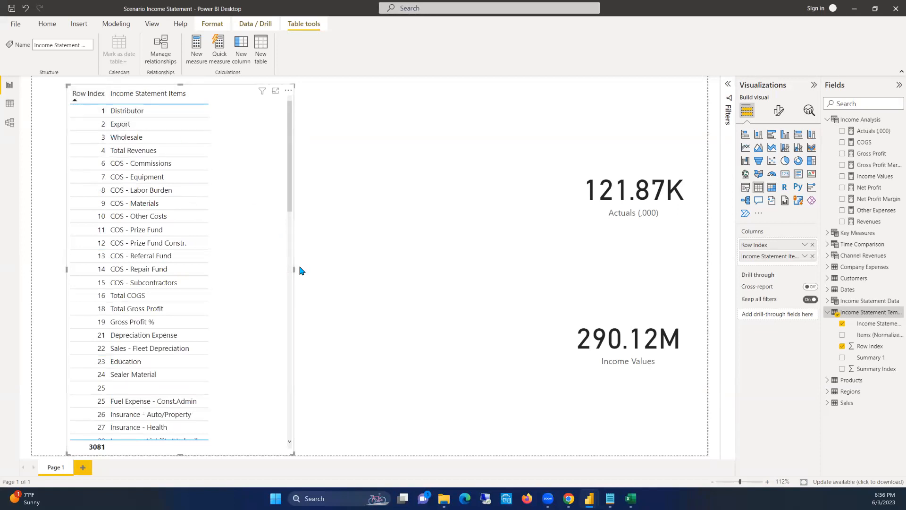
{"action": "left_click_drag", "start_coordinate": [293, 269], "coordinate": [464, 307]}
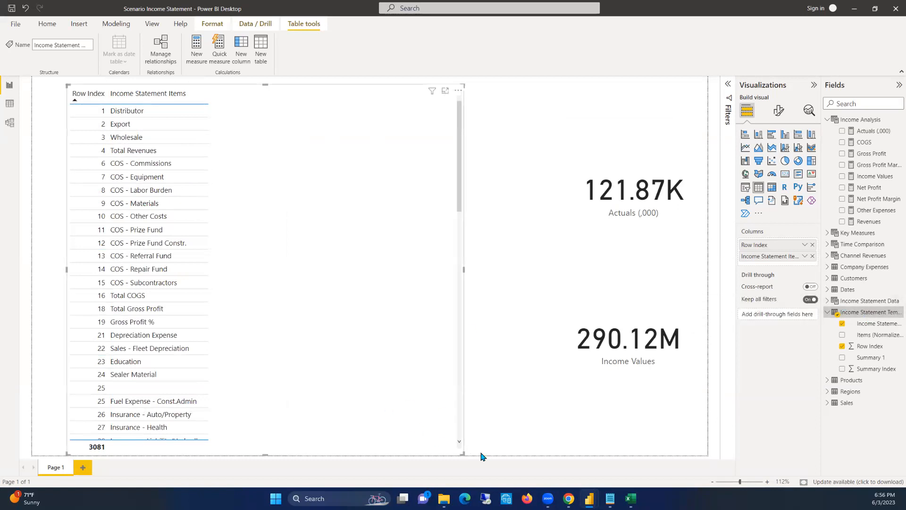
Switch to the Excel dataset and examine the indentation of the Income Statement Items entries on the IS Template sheet
{"action": "left_click", "coordinate": [631, 498]}
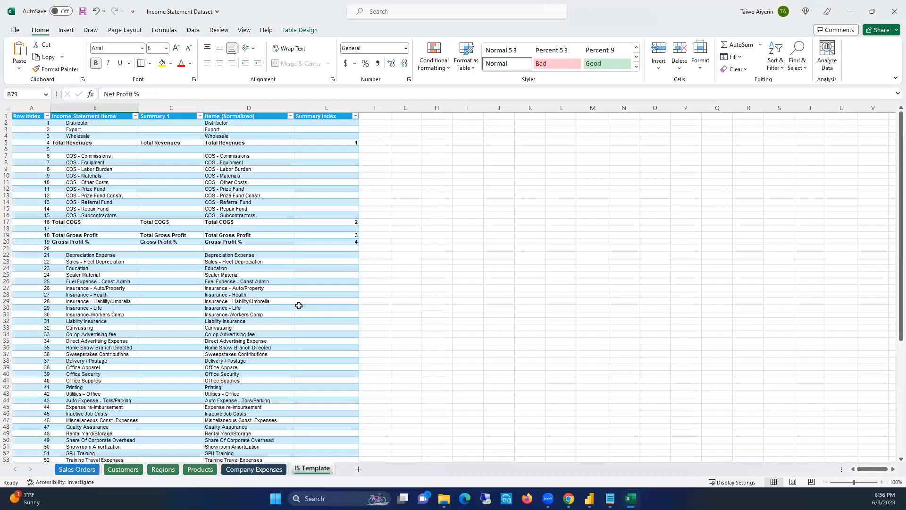
{"action": "left_click", "coordinate": [146, 142]}
{"action": "left_click", "coordinate": [62, 130]}
{"action": "left_click", "coordinate": [59, 156]}
{"action": "left_click", "coordinate": [63, 176]}
{"action": "left_click", "coordinate": [71, 124]}
{"action": "left_click", "coordinate": [62, 143]}
{"action": "left_click", "coordinate": [63, 136]}
{"action": "left_click", "coordinate": [61, 142]}
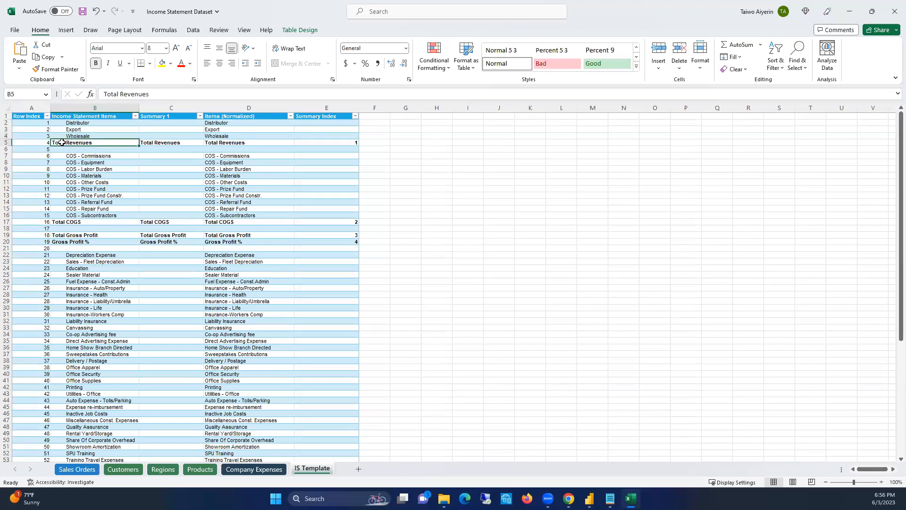
{"action": "left_click", "coordinate": [63, 135]}
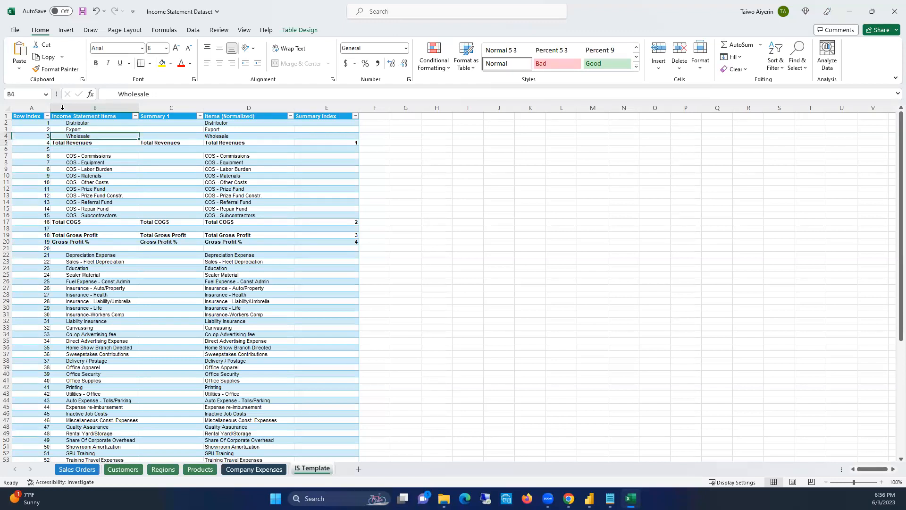
{"action": "left_click", "coordinate": [67, 141]}
{"action": "left_click", "coordinate": [69, 130]}
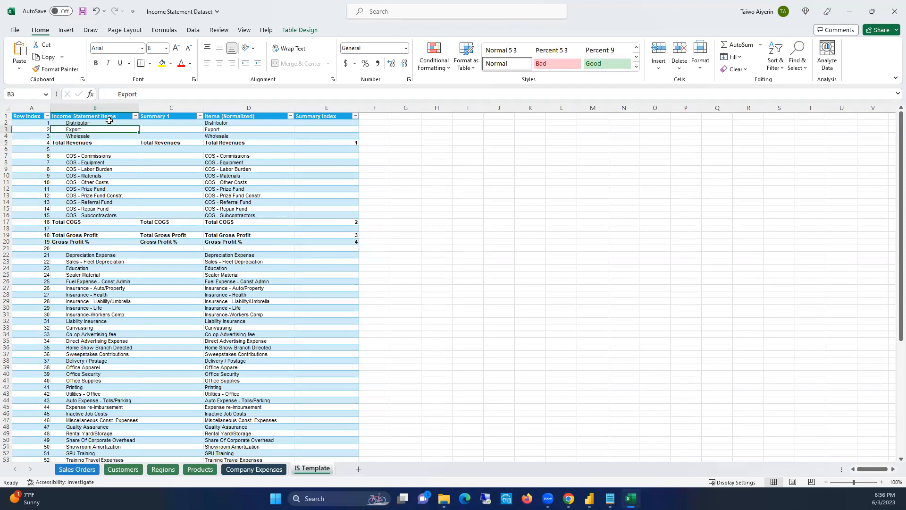
Compare the Items (Normalized) entries with the indented Income Statement Items entries, and return to the Power BI report
{"action": "left_click", "coordinate": [240, 130]}
{"action": "left_click", "coordinate": [219, 136]}
{"action": "left_click", "coordinate": [220, 143]}
{"action": "left_click", "coordinate": [217, 162]}
{"action": "left_click", "coordinate": [219, 188]}
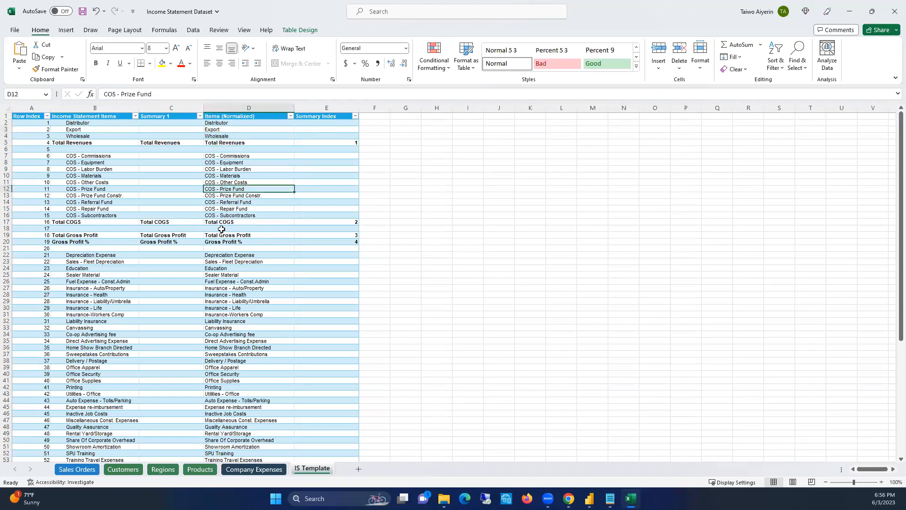
{"action": "left_click", "coordinate": [223, 261]}
{"action": "left_click", "coordinate": [221, 286]}
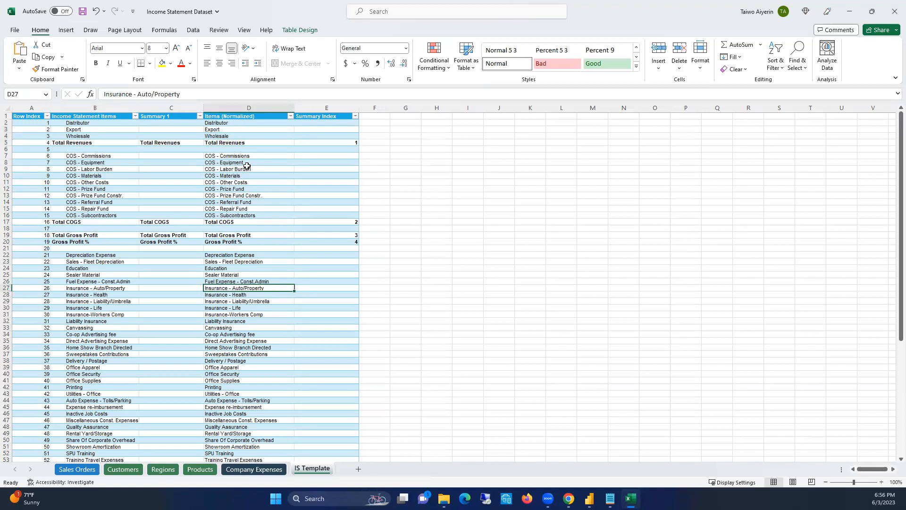
{"action": "left_click", "coordinate": [56, 121]}
{"action": "left_click", "coordinate": [239, 123]}
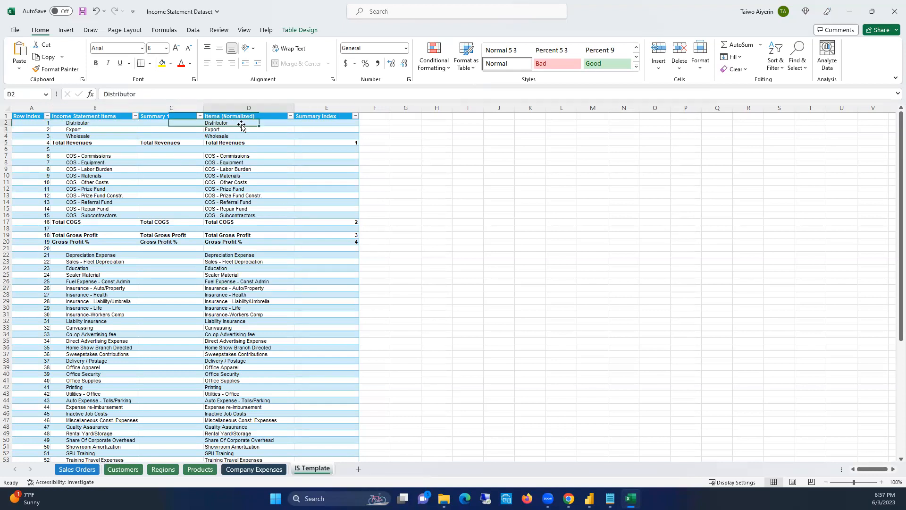
{"action": "left_click", "coordinate": [236, 131]}
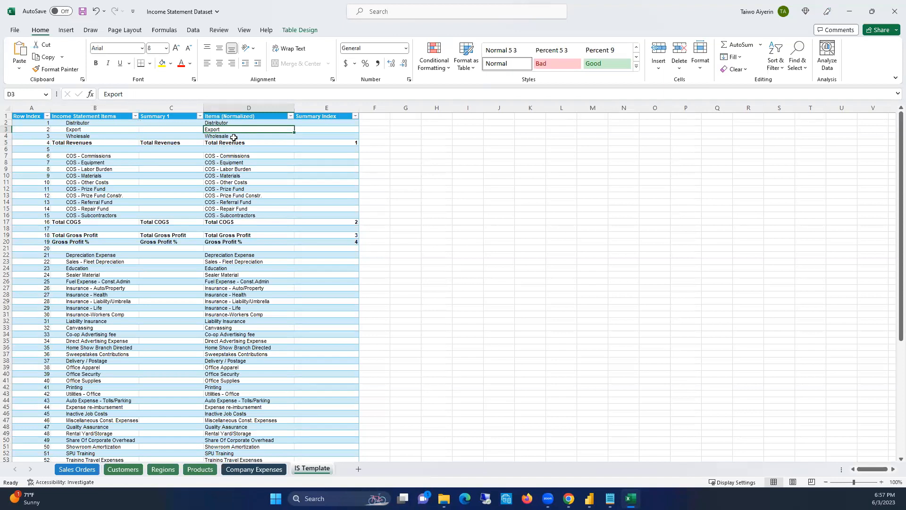
{"action": "left_click", "coordinate": [234, 140]}
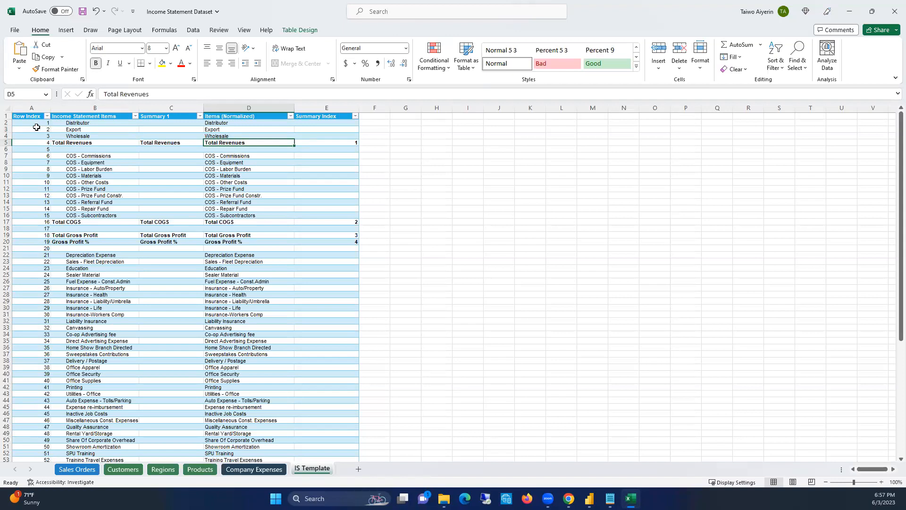
{"action": "left_click", "coordinate": [61, 128]}
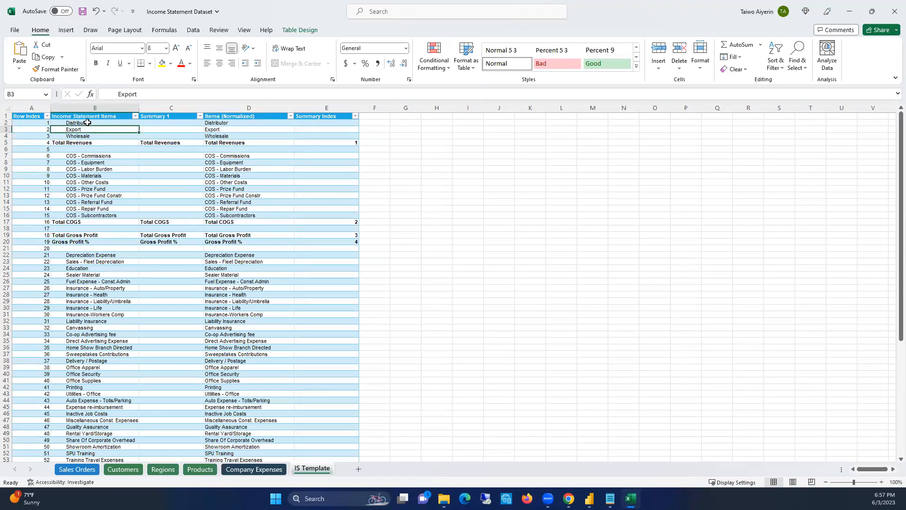
{"action": "left_click", "coordinate": [227, 128]}
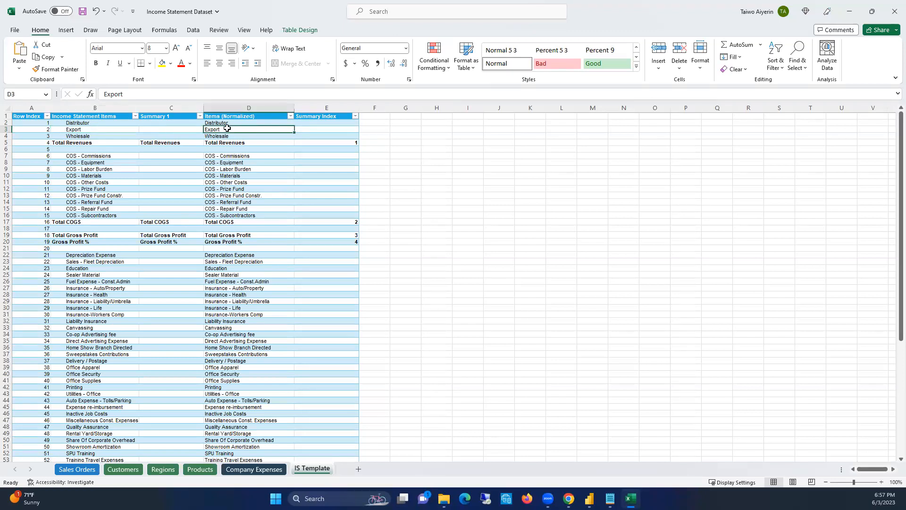
{"action": "left_click", "coordinate": [61, 129]}
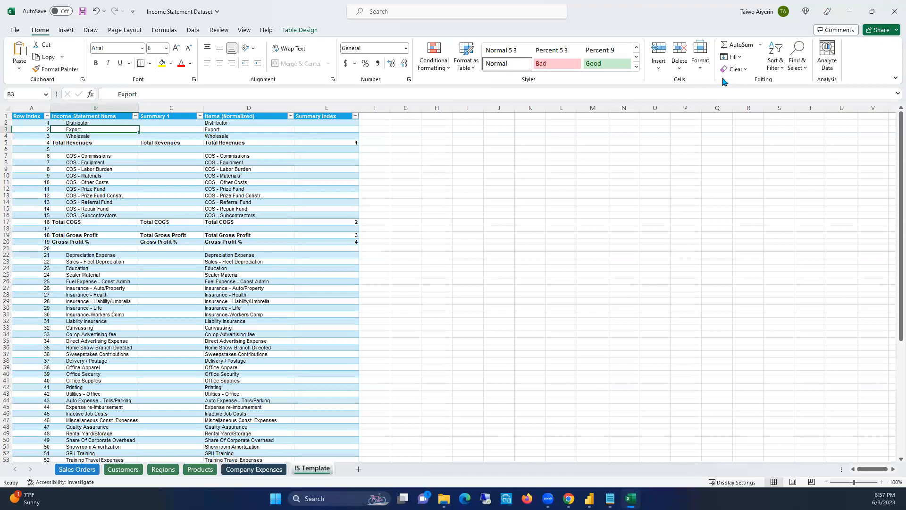
{"action": "left_click", "coordinate": [849, 11]}
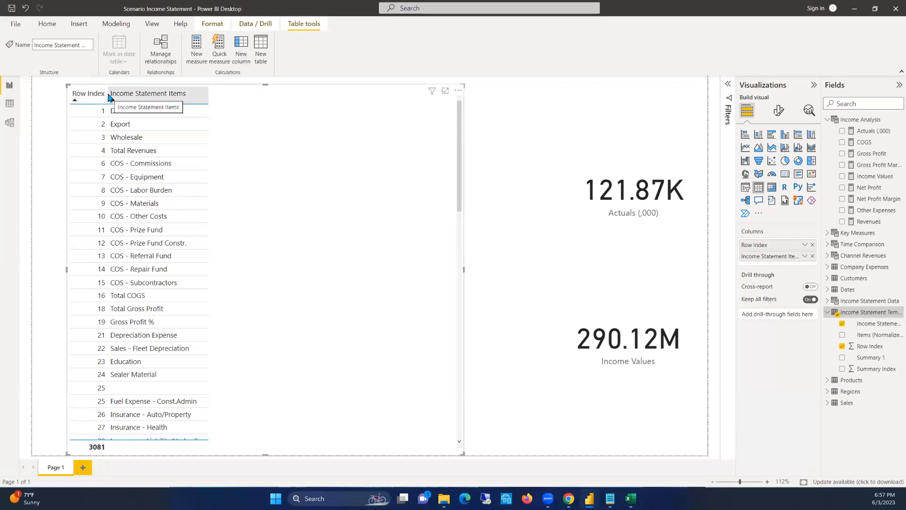
Try collapsing the Row Index column, restore it slightly wider, and set its aggregation to Don't summarize
{"action": "left_click_drag", "start_coordinate": [107, 93], "coordinate": [68, 92]}
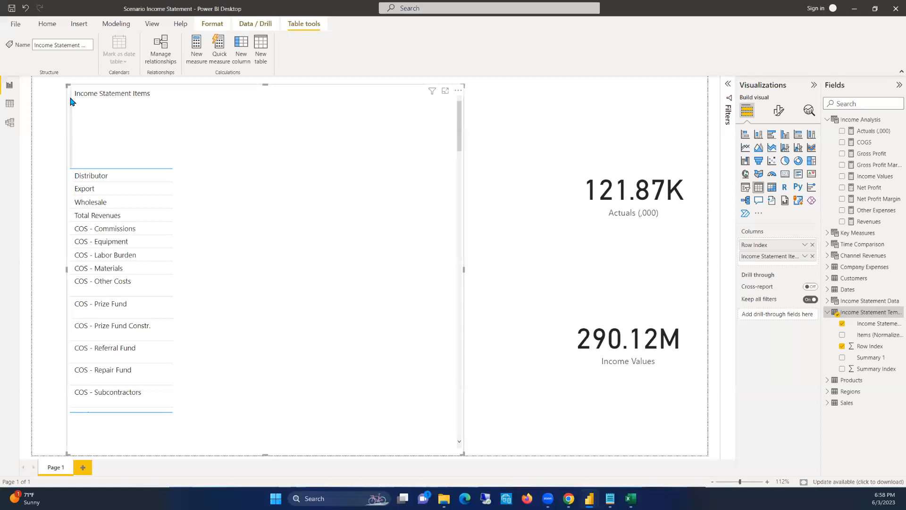
{"action": "left_click_drag", "start_coordinate": [70, 94], "coordinate": [126, 101]}
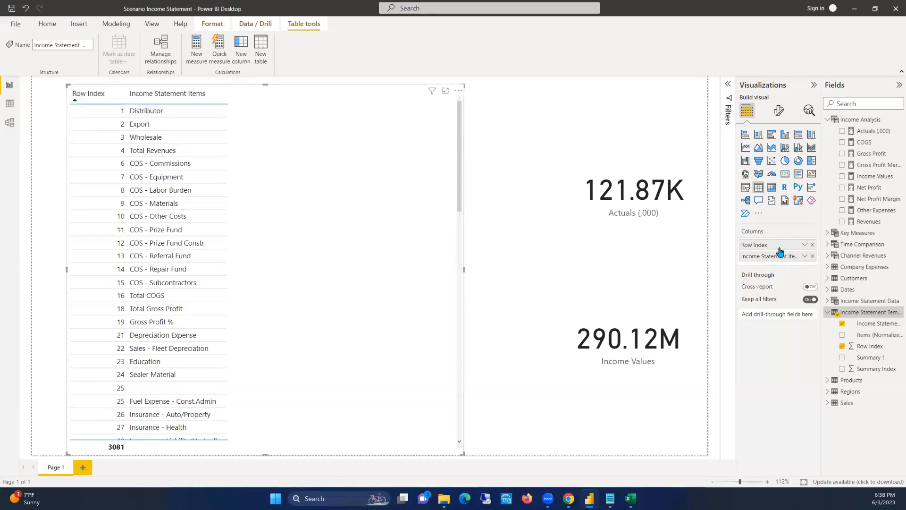
{"action": "left_click", "coordinate": [804, 245]}
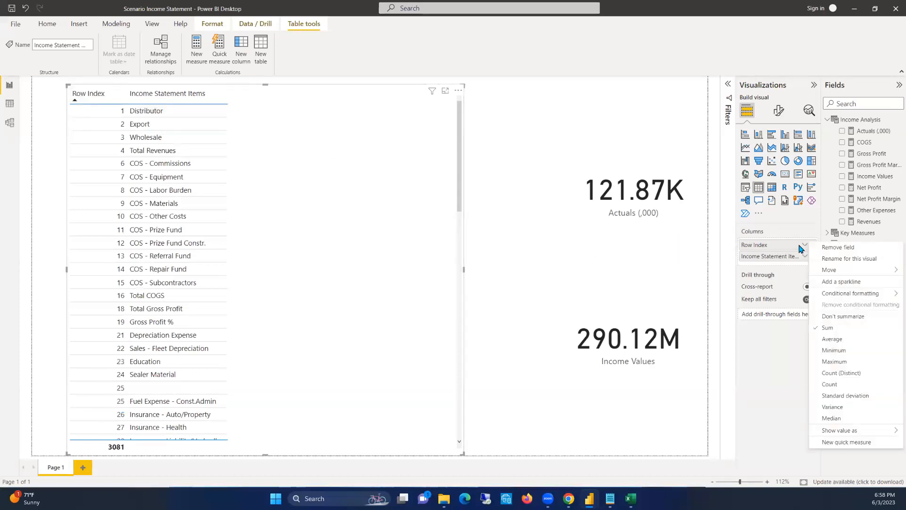
{"action": "left_click", "coordinate": [838, 321]}
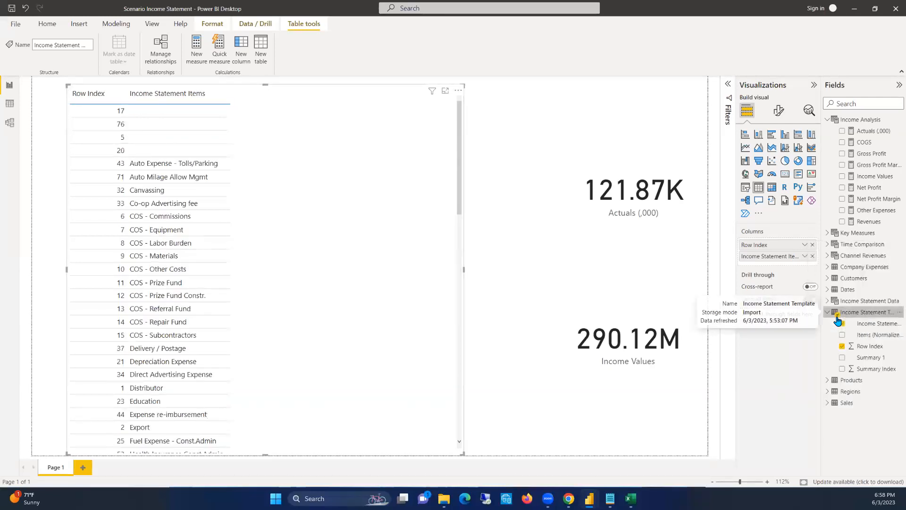
Sort the income statement table by Row Index in ascending order
{"action": "left_click", "coordinate": [75, 100]}
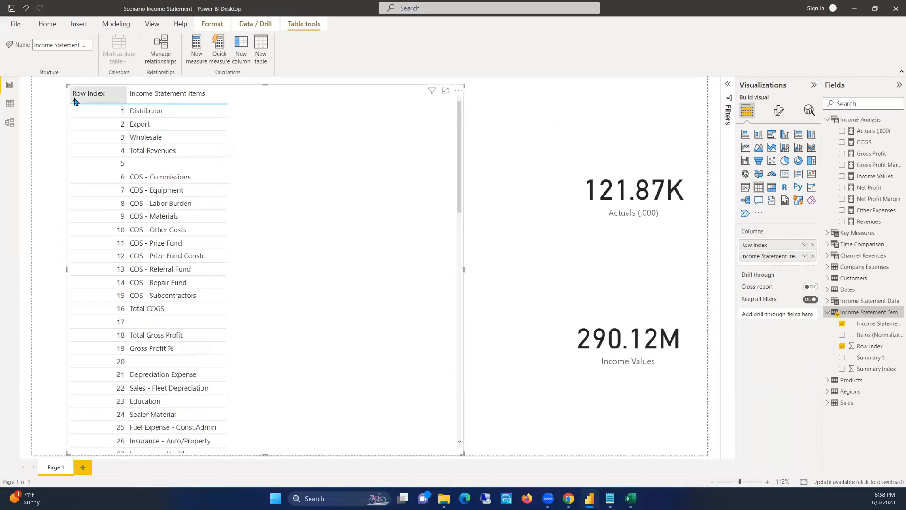
{"action": "left_click", "coordinate": [74, 101]}
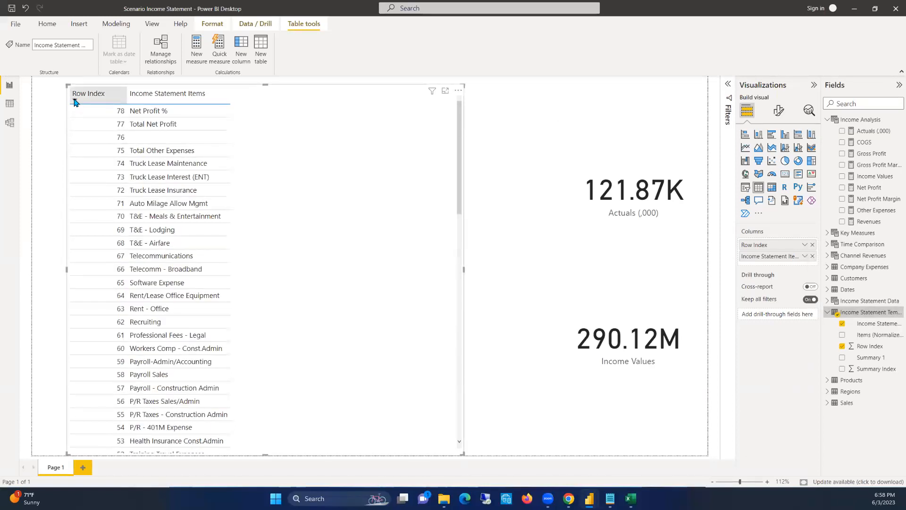
{"action": "left_click", "coordinate": [75, 101]}
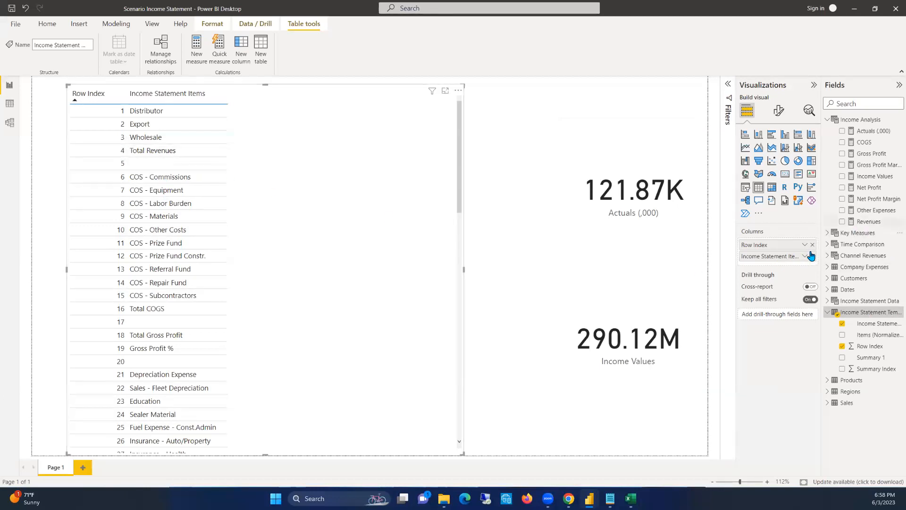
Turn on Show items with no data for the table's Row Index field and look through the rows
{"action": "left_click", "coordinate": [805, 246]}
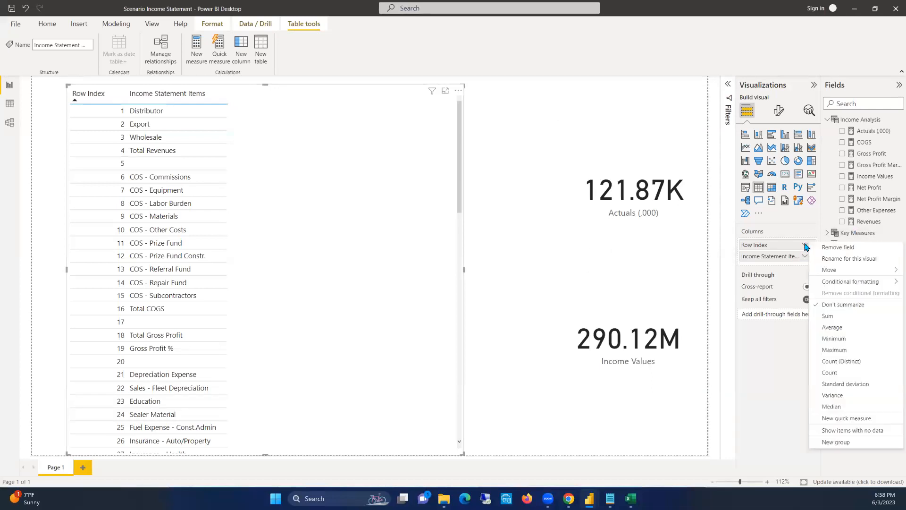
{"action": "left_click", "coordinate": [833, 430]}
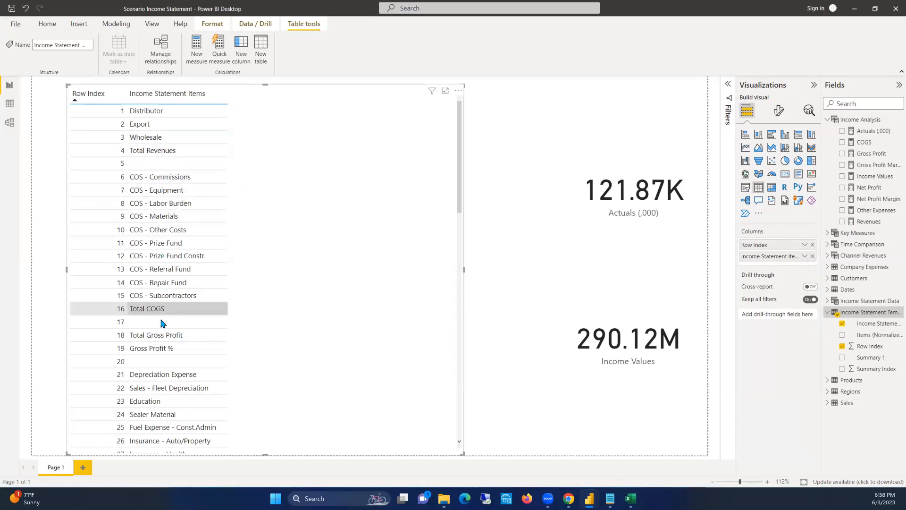
{"action": "scroll", "coordinate": [205, 203], "scroll_direction": "down", "scroll_amount": 10}
{"action": "scroll", "coordinate": [205, 208], "scroll_direction": "up", "scroll_amount": 10}
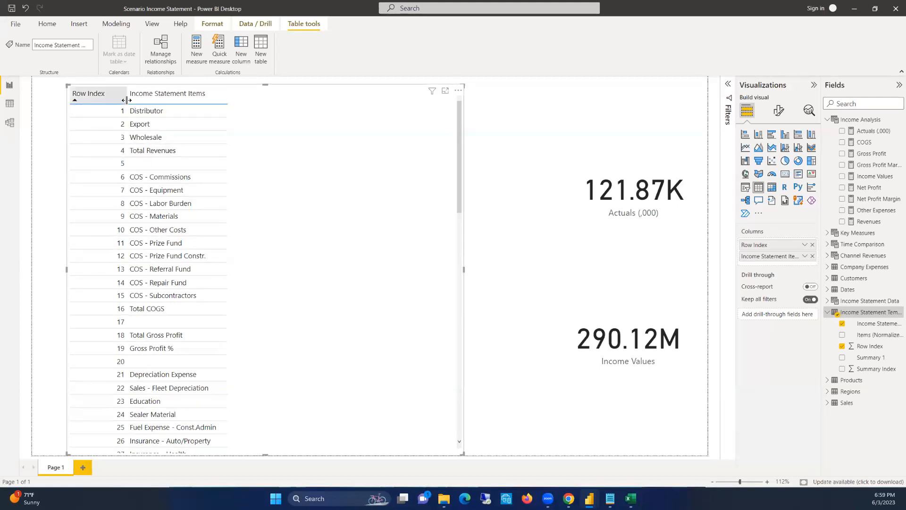
Collapse the Row Index column to hide it and turn off text wrap for the table's column headers
{"action": "left_click_drag", "start_coordinate": [125, 98], "coordinate": [72, 96]}
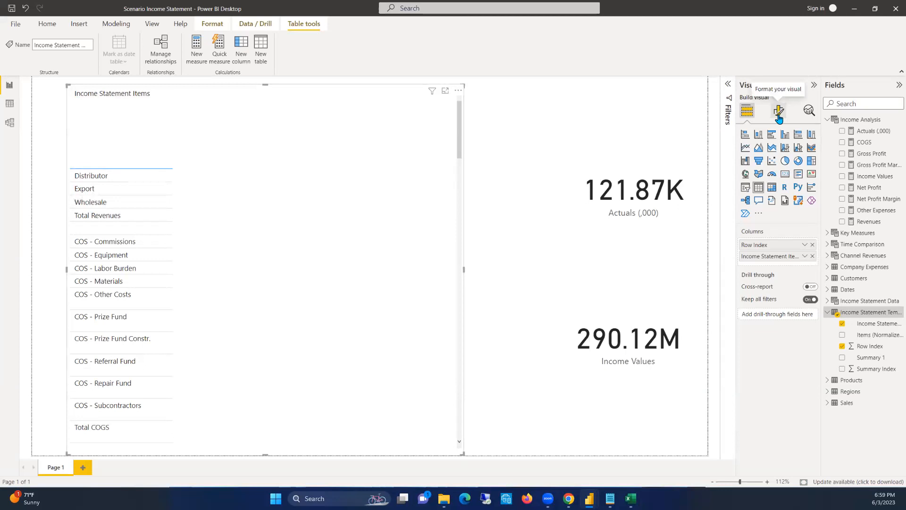
{"action": "left_click", "coordinate": [779, 119]}
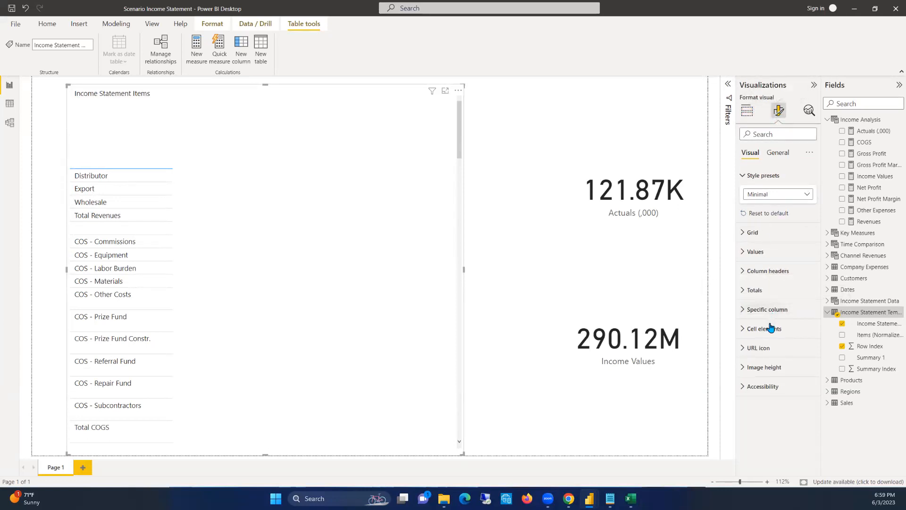
{"action": "left_click", "coordinate": [745, 273]}
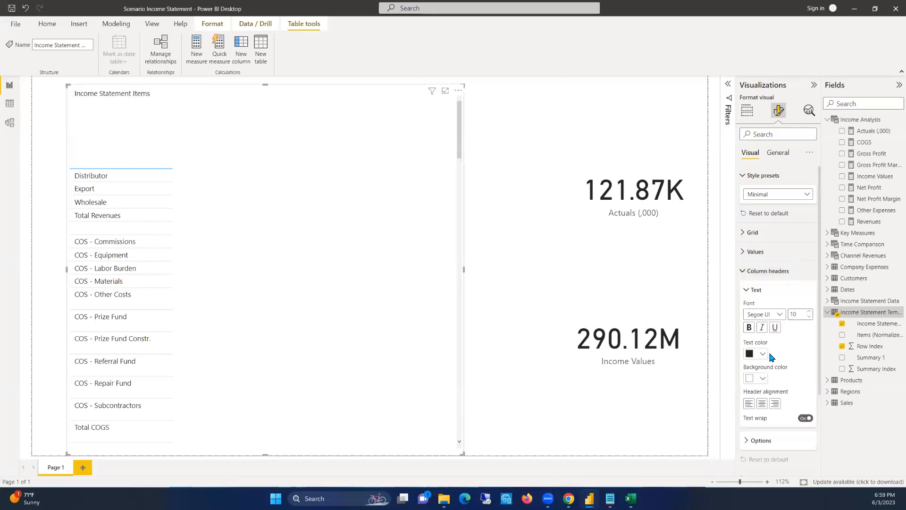
{"action": "scroll", "coordinate": [771, 357], "scroll_direction": "down", "scroll_amount": 3}
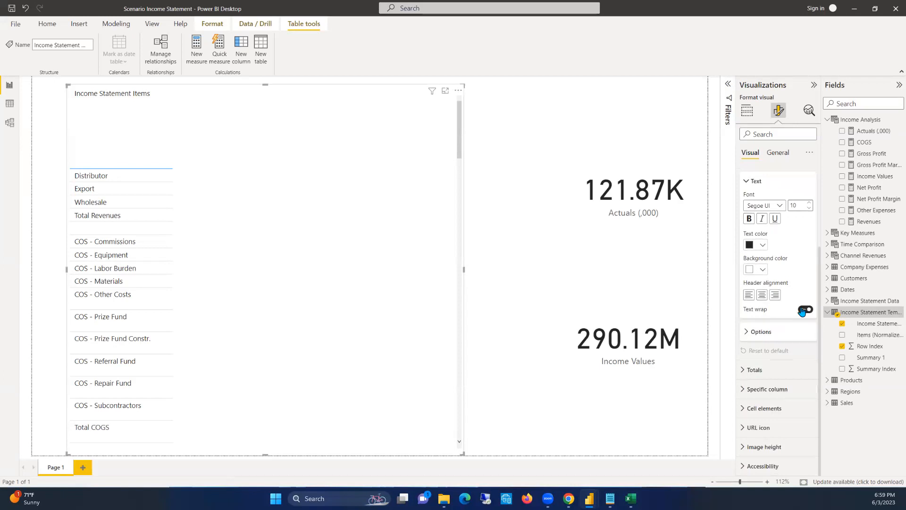
{"action": "left_click", "coordinate": [804, 310]}
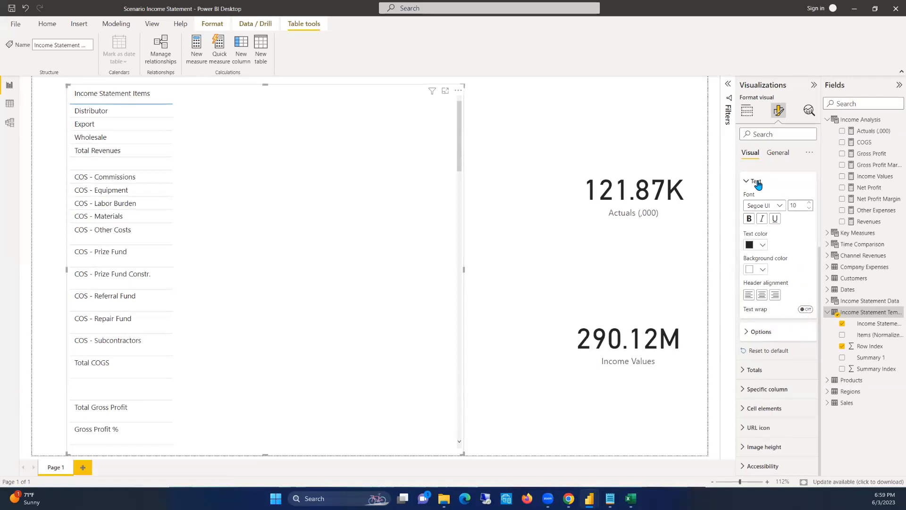
{"action": "scroll", "coordinate": [757, 185], "scroll_direction": "up", "scroll_amount": 2}
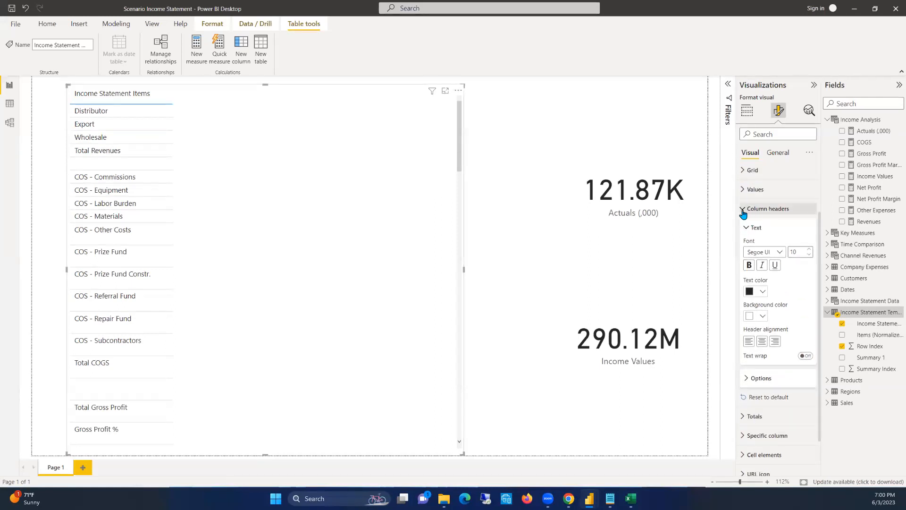
{"action": "left_click", "coordinate": [744, 210]}
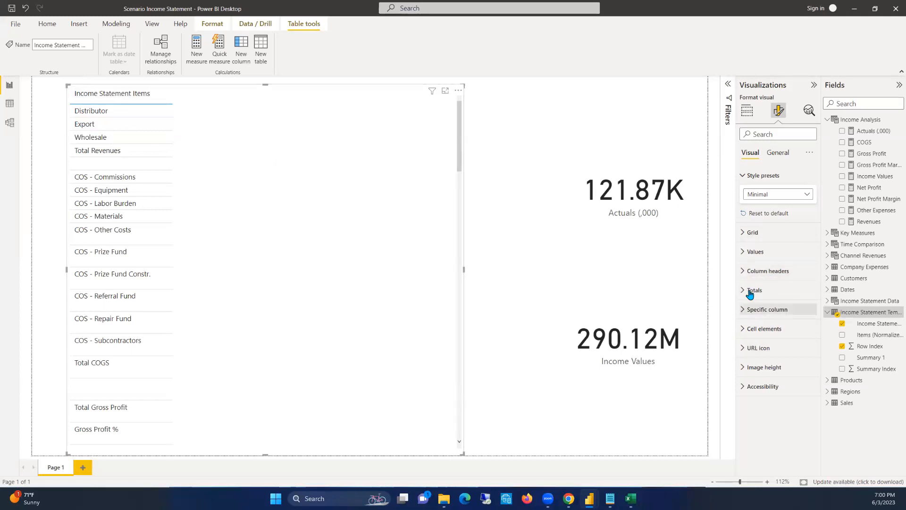
Turn off text wrap for the table's values and review the indentation of the Income Statement Items
{"action": "left_click", "coordinate": [746, 252]}
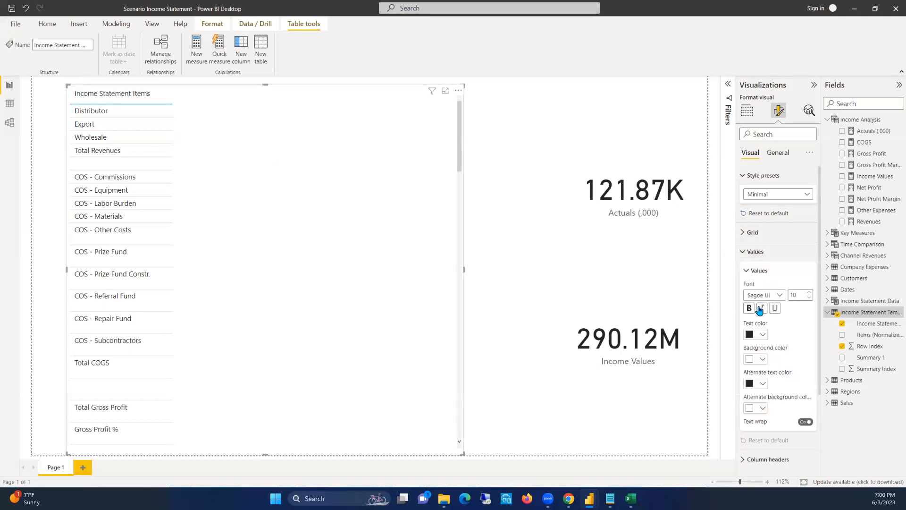
{"action": "left_click", "coordinate": [802, 423]}
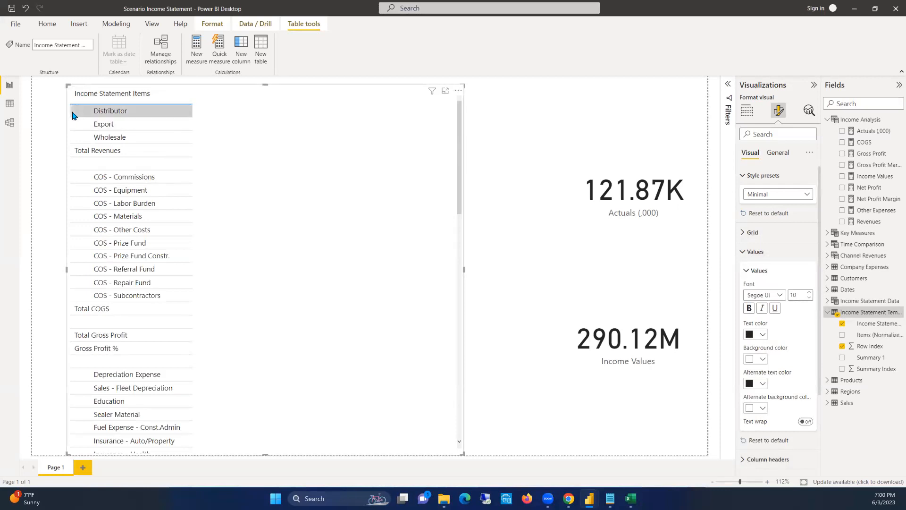
{"action": "scroll", "coordinate": [94, 149], "scroll_direction": "down", "scroll_amount": 3}
{"action": "scroll", "coordinate": [95, 150], "scroll_direction": "up", "scroll_amount": 3}
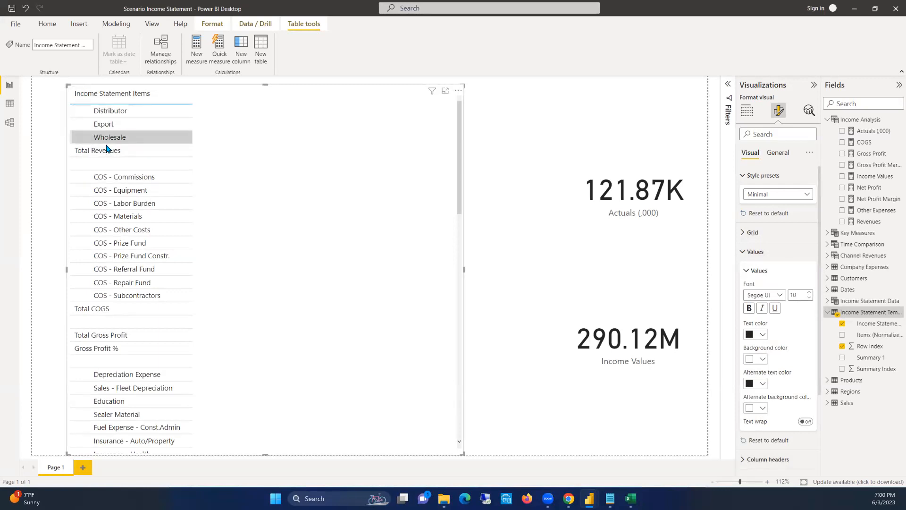
{"action": "scroll", "coordinate": [118, 227], "scroll_direction": "down", "scroll_amount": 2}
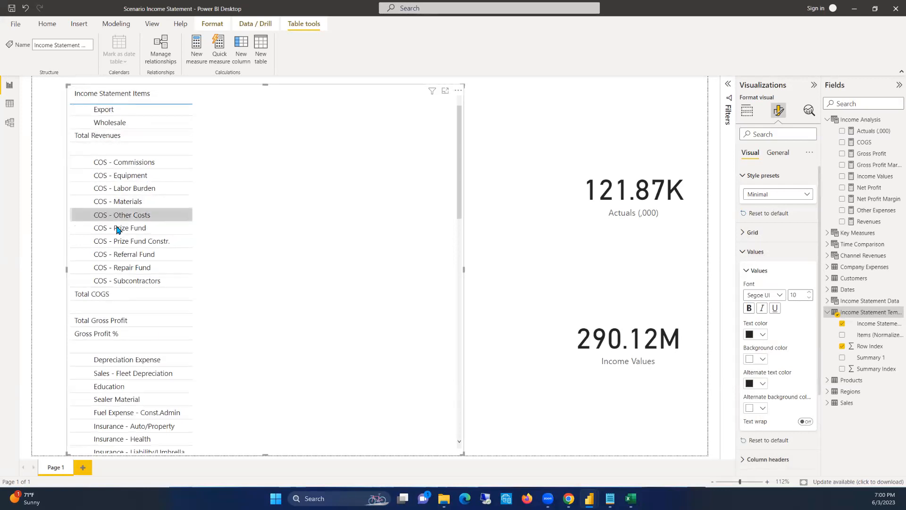
{"action": "scroll", "coordinate": [121, 246], "scroll_direction": "down", "scroll_amount": 4}
{"action": "scroll", "coordinate": [121, 246], "scroll_direction": "up", "scroll_amount": 1}
{"action": "scroll", "coordinate": [122, 247], "scroll_direction": "up", "scroll_amount": 6}
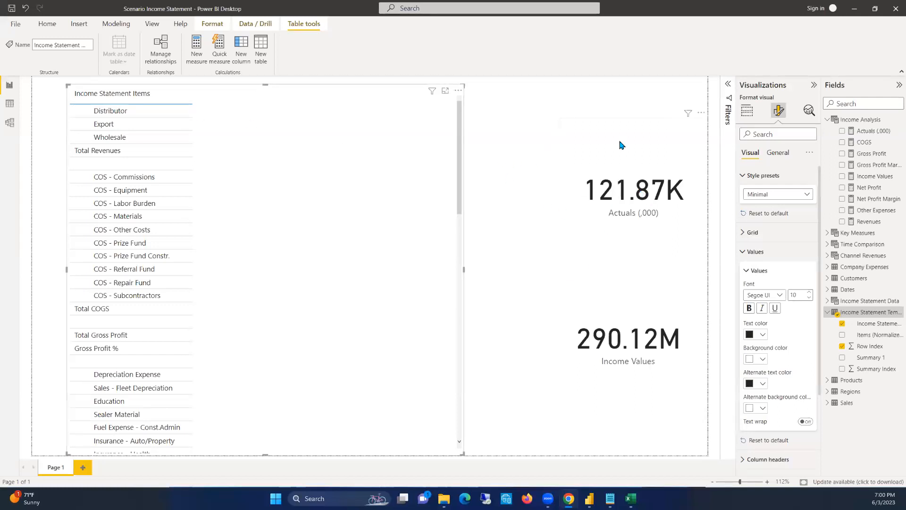
Check which measure the Actuals (,000) card uses, and reselect the Income Statement Items table
{"action": "left_click", "coordinate": [585, 158]}
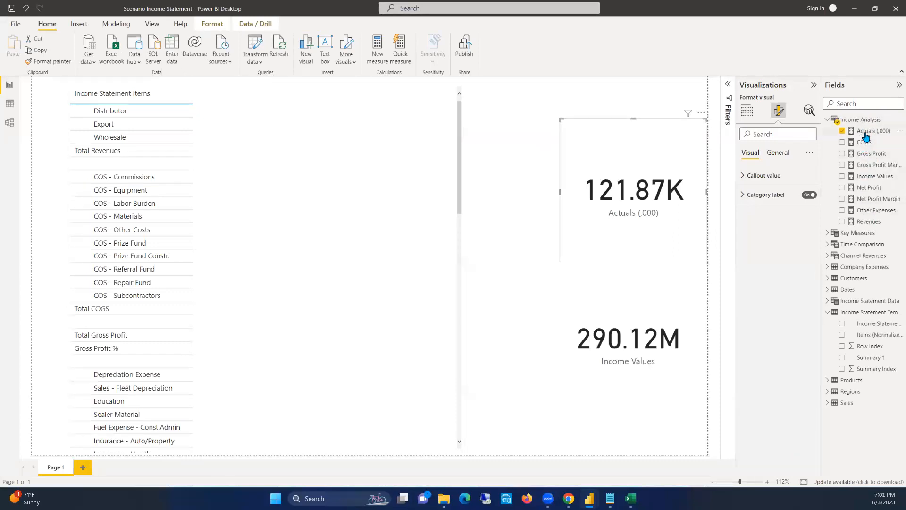
{"action": "left_click", "coordinate": [286, 122]}
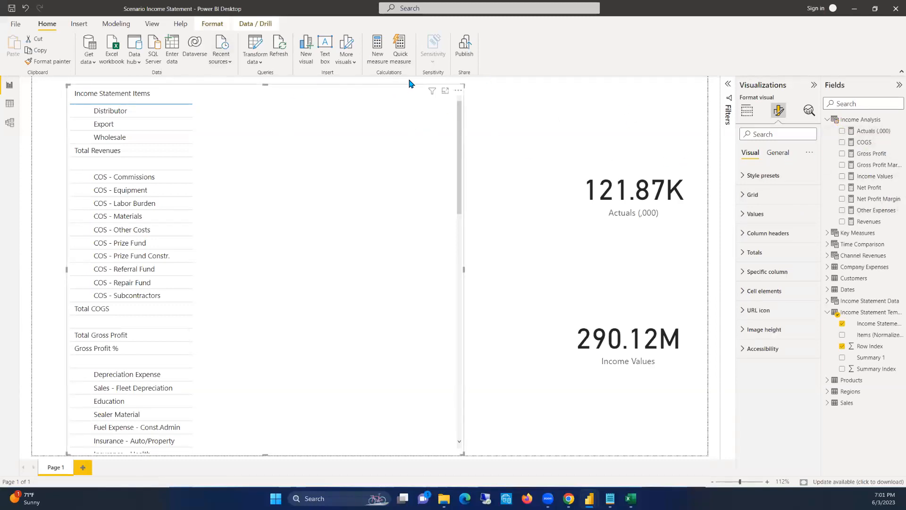
{"action": "mouse_move", "coordinate": [433, 91]}
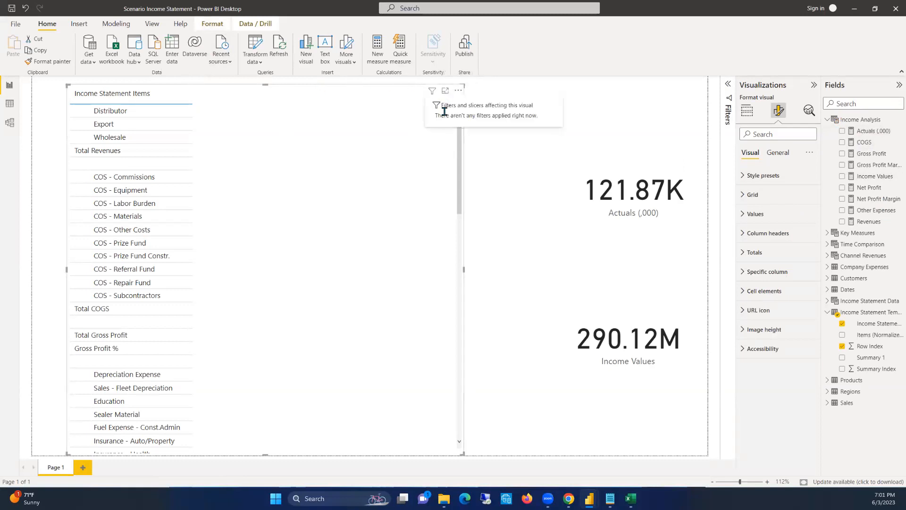
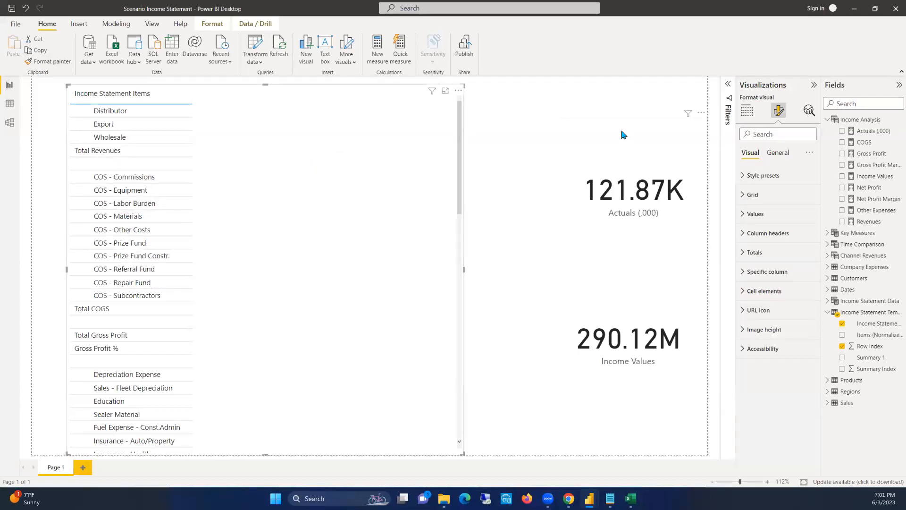
Create a new measure named Selected Year Actuals in the Income Analysis table and start a second formula line
{"action": "right_click", "coordinate": [861, 123]}
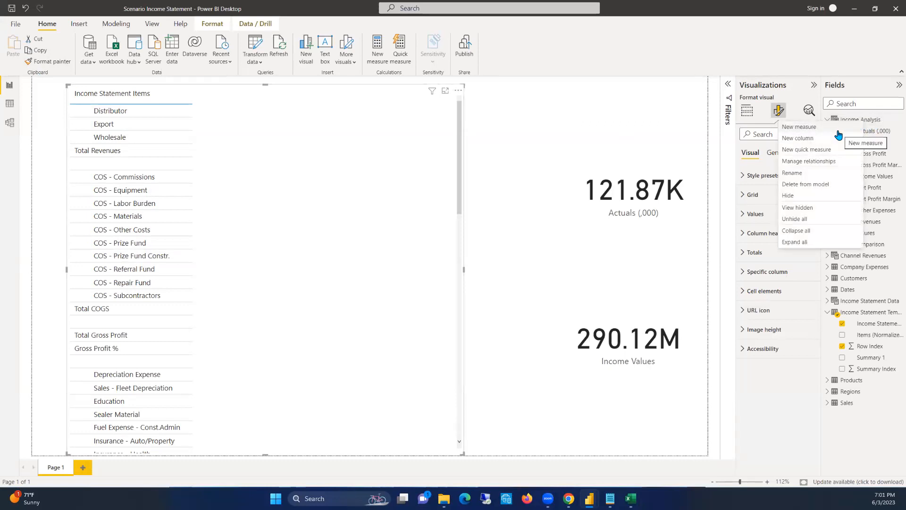
{"action": "key", "text": "Escape"}
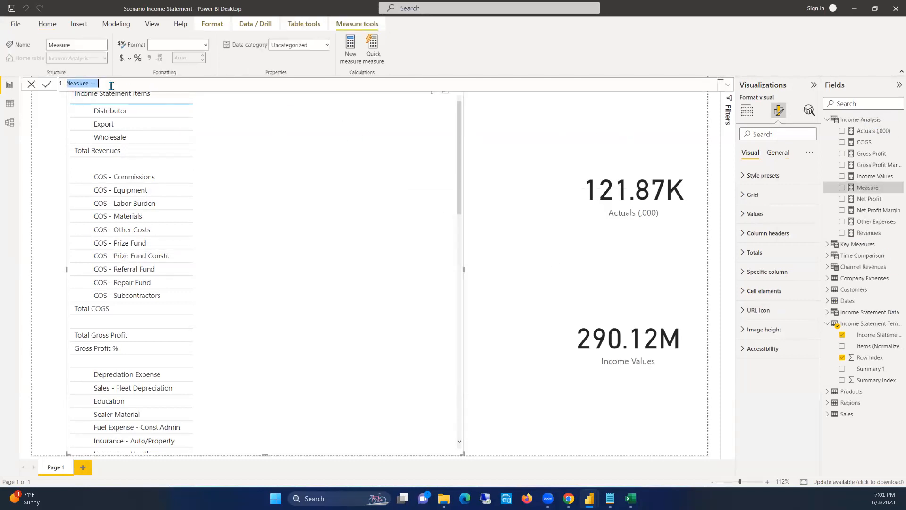
{"action": "type", "text": "Selected Year Actu"}
{"action": "type", "text": "als"}
{"action": "type", "text": "="}
{"action": "key", "text": "shift+Return"}
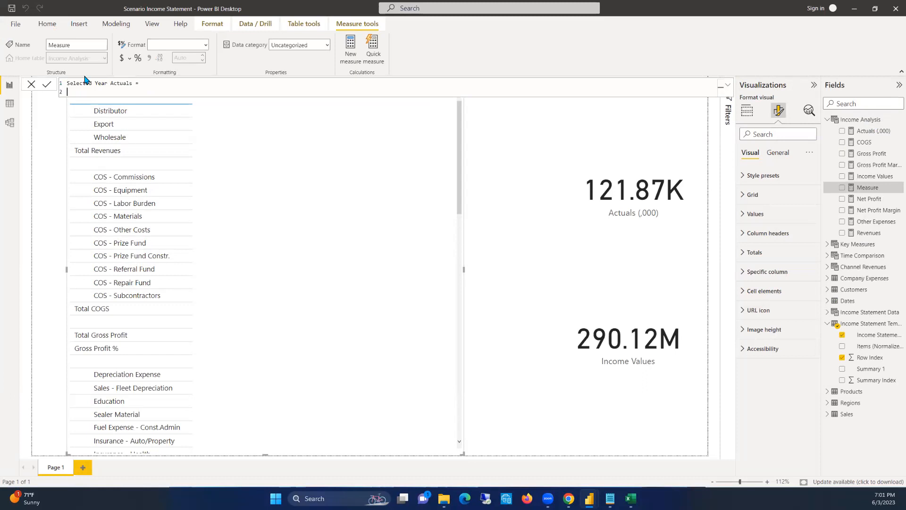
Declare the variable CurrentItem in the measure and begin its definition with the SELECTEDVALUE function
{"action": "type", "text": "VAR CurrentItem = SELECT EDVALUE("}
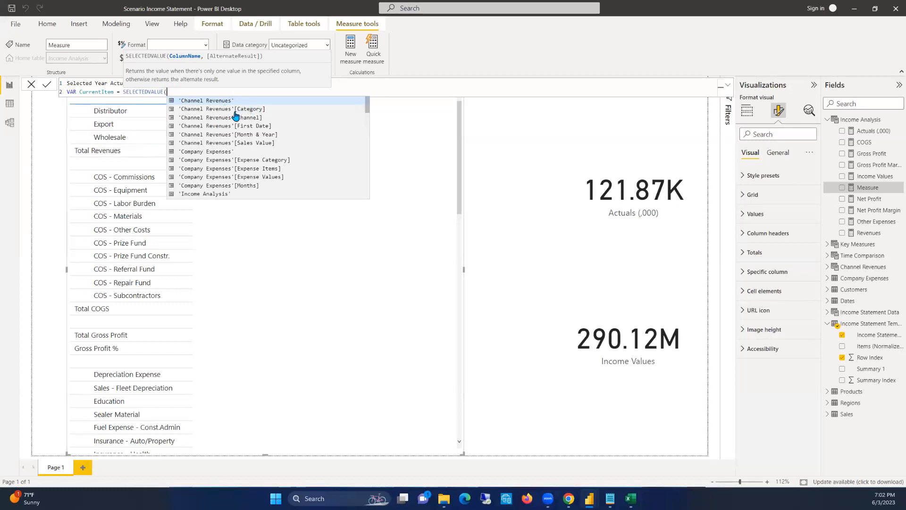
Examine the Income Statement Template table's data, especially its Items (Normalized) column, and return to the report
{"action": "left_click_drag", "start_coordinate": [822, 163], "coordinate": [897, 169]}
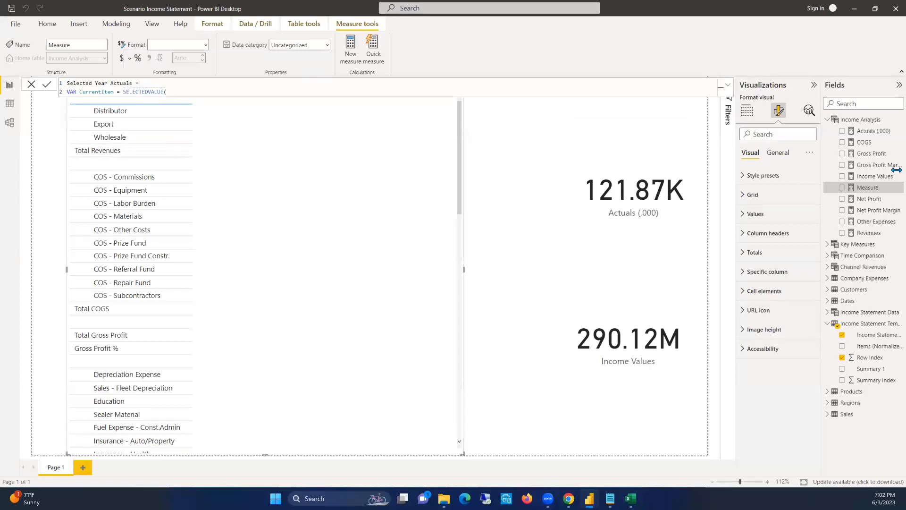
{"action": "left_click", "coordinate": [868, 318]}
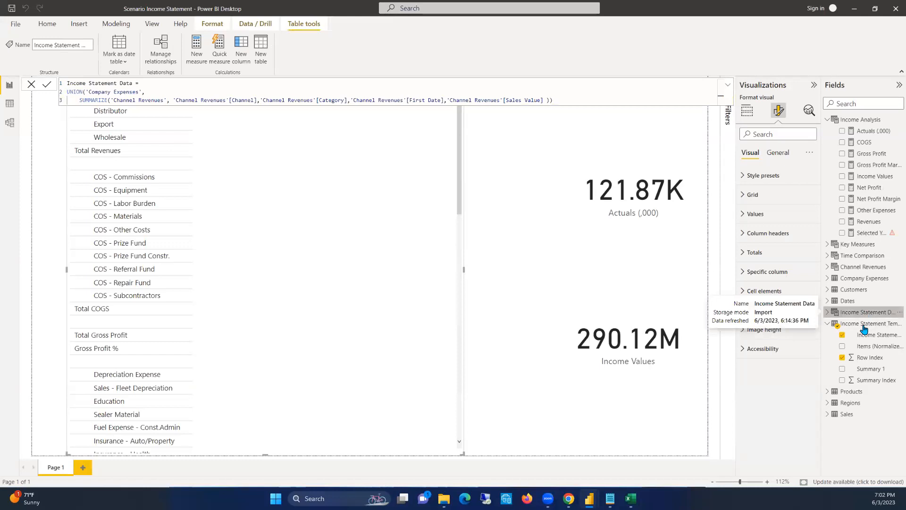
{"action": "left_click", "coordinate": [863, 326]}
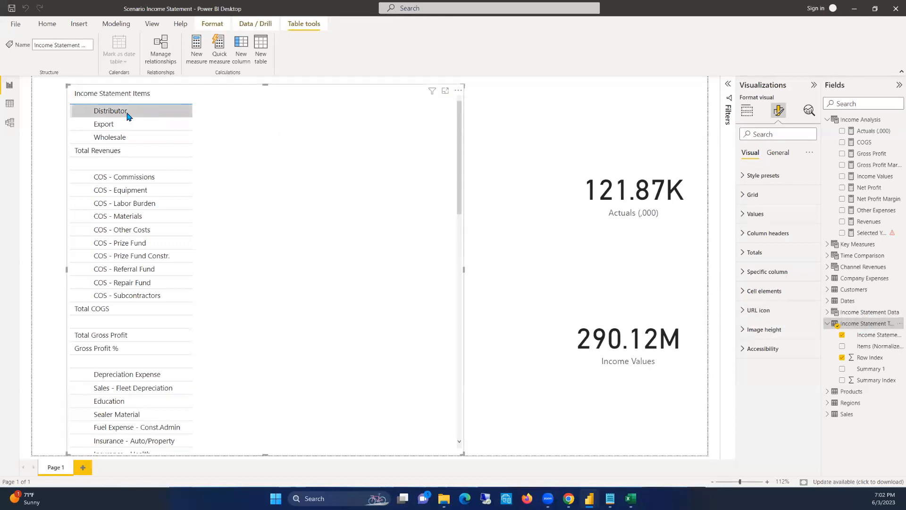
{"action": "left_click", "coordinate": [9, 104]}
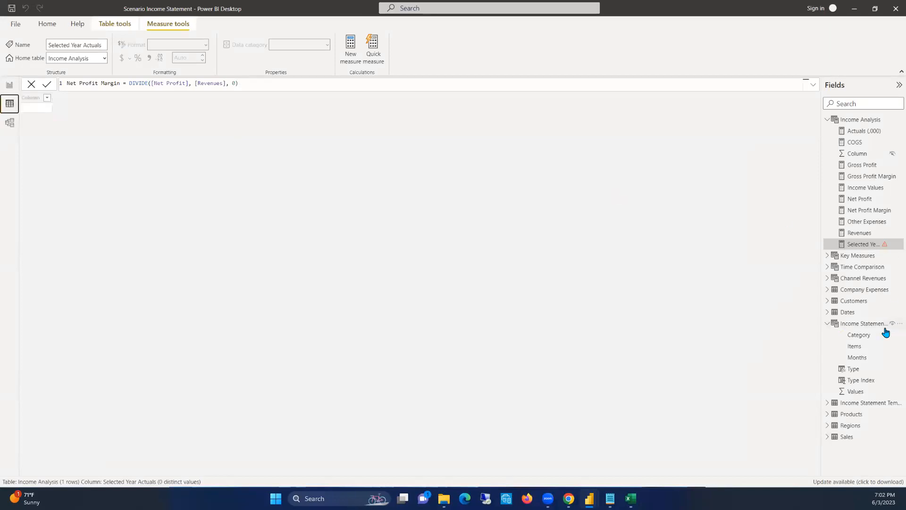
{"action": "left_click", "coordinate": [861, 403]}
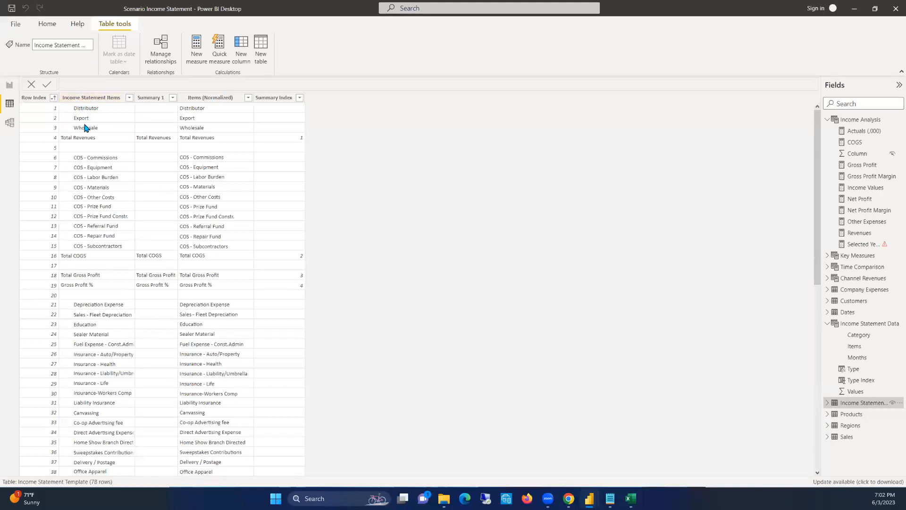
{"action": "left_click", "coordinate": [210, 97]}
{"action": "left_click", "coordinate": [457, 158]}
{"action": "left_click", "coordinate": [8, 86]}
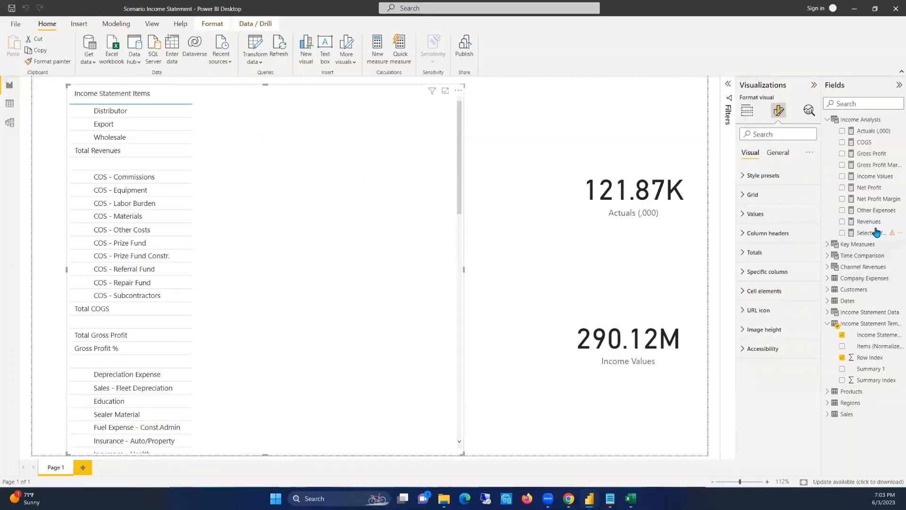
Complete the SELECTEDVALUE call in the Selected Year Actuals measure with 'Income Statement Template'[Items (Normalized)]
{"action": "left_click", "coordinate": [858, 234]}
{"action": "left_click", "coordinate": [175, 91]}
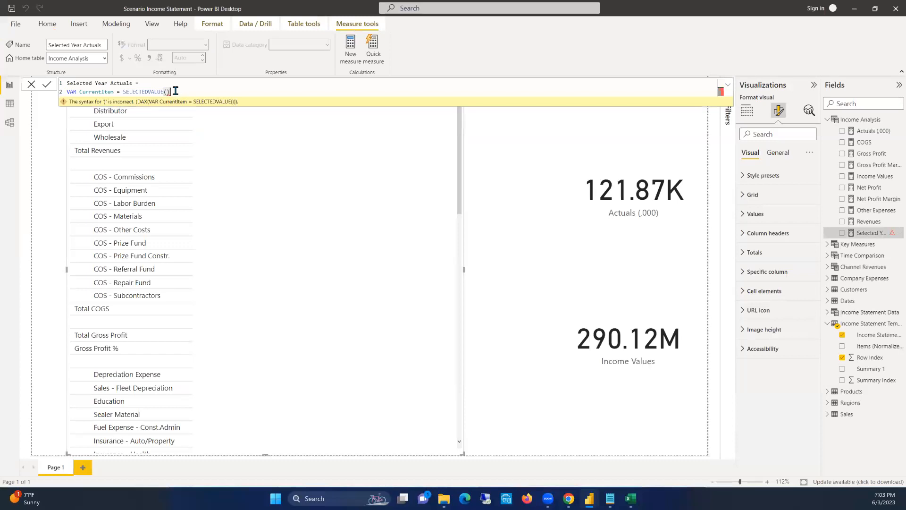
{"action": "key", "text": "BackSpace"}
{"action": "type", "text": "INCOME"}
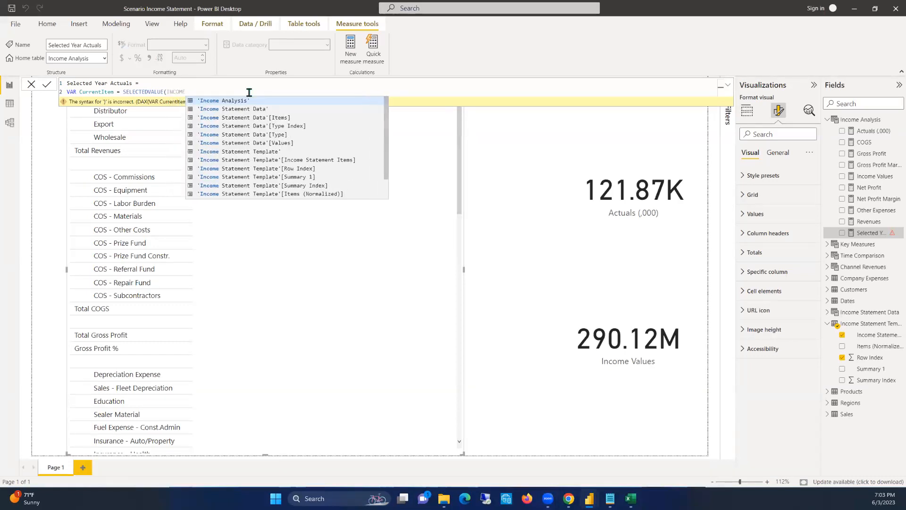
{"action": "left_click", "coordinate": [302, 193]}
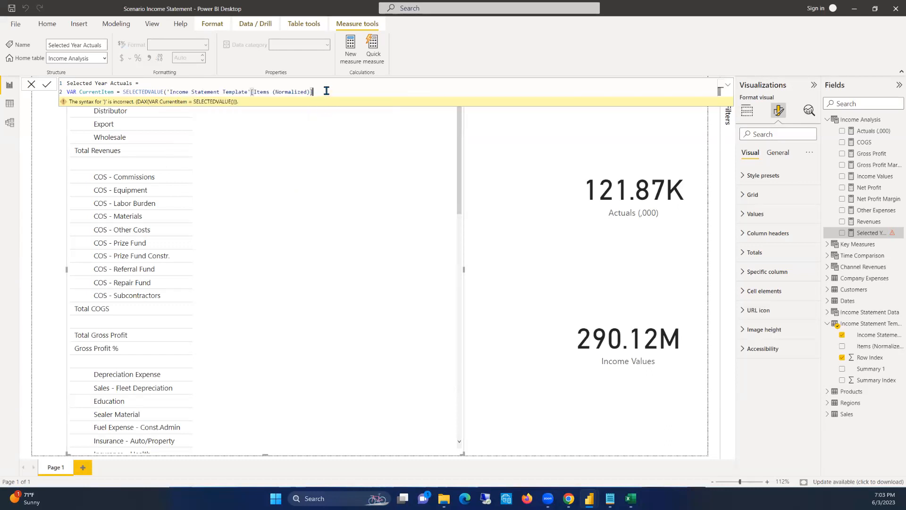
{"action": "type", "text": ")"}
{"action": "key", "text": "shift+Return"}
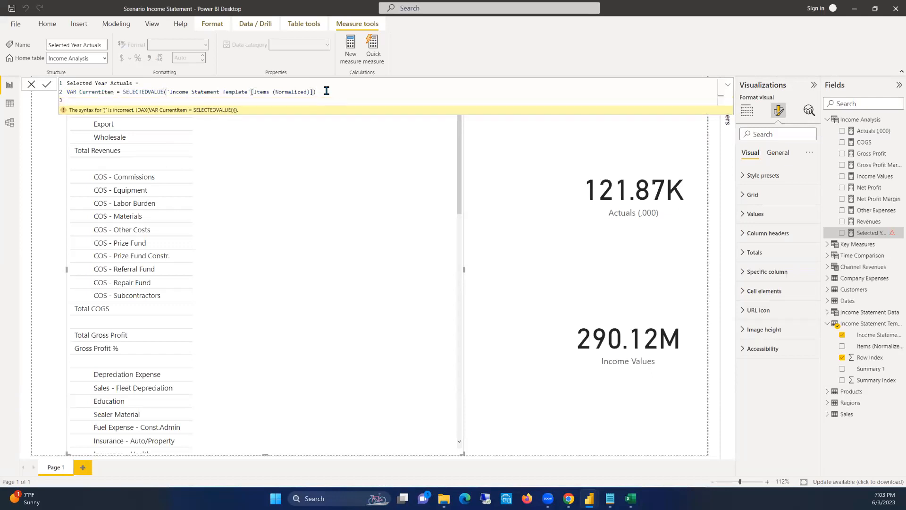
Add a RETURN statement to the measure, separated by a blank line from the CurrentItem variable
{"action": "key", "text": "shift+Return"}
{"action": "type", "text": "RETU"}
{"action": "key", "text": "BackSpace"}
{"action": "key", "text": "BackSpace"}
{"action": "key", "text": "BackSpace"}
{"action": "key", "text": "BackSpace"}
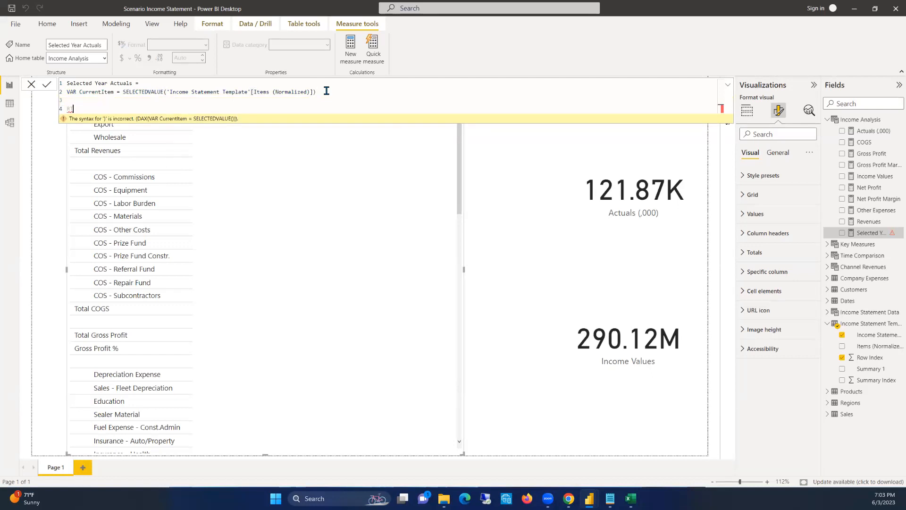
{"action": "type", "text": "ETURN"}
{"action": "key", "text": "Return"}
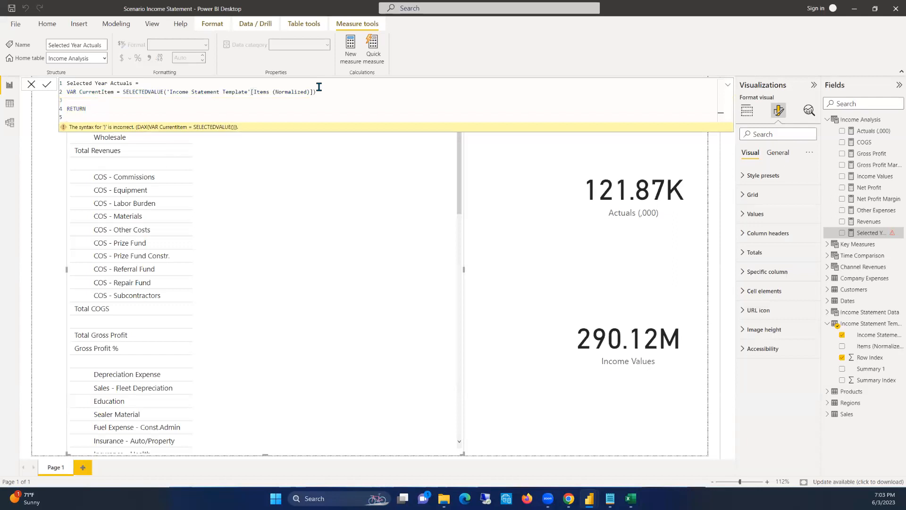
Start a SWITCH function under RETURN with TRUE() as its expression
{"action": "type", "text": "SW"}
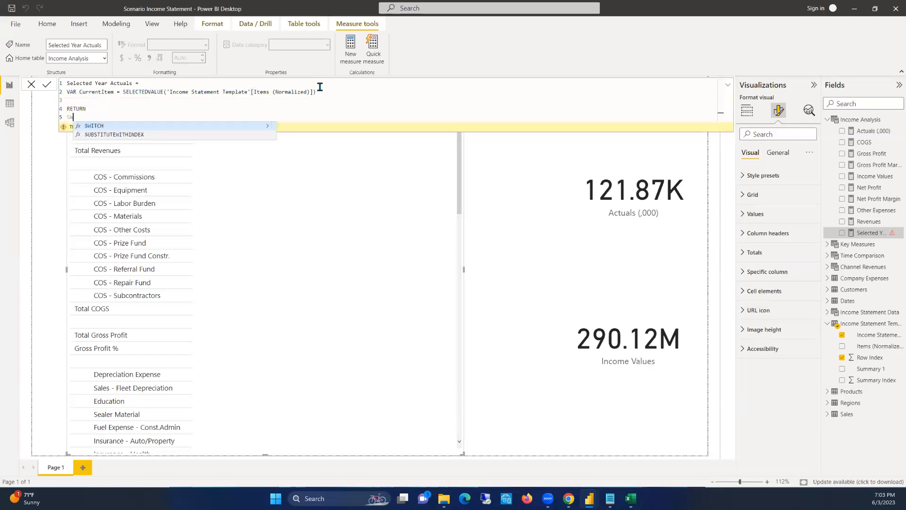
{"action": "type", "text": "ITCH("}
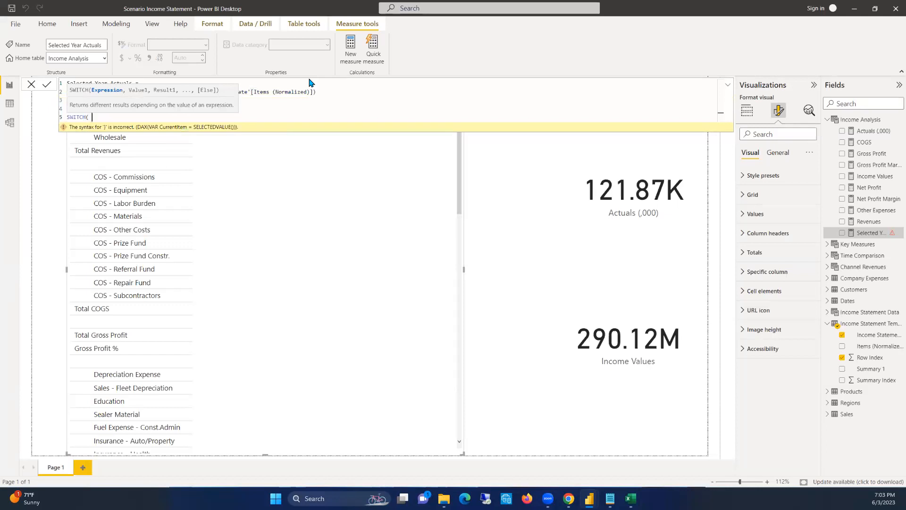
{"action": "type", "text": " TR"}
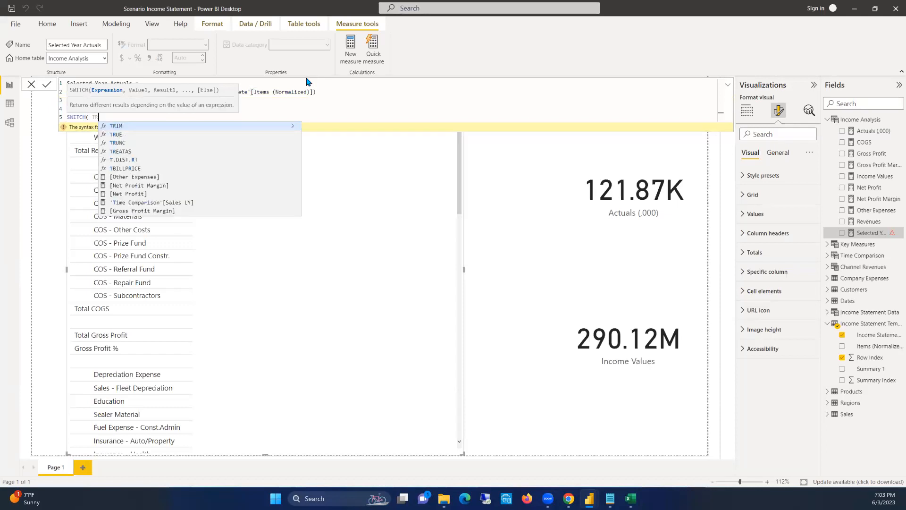
{"action": "type", "text": "UE()"}
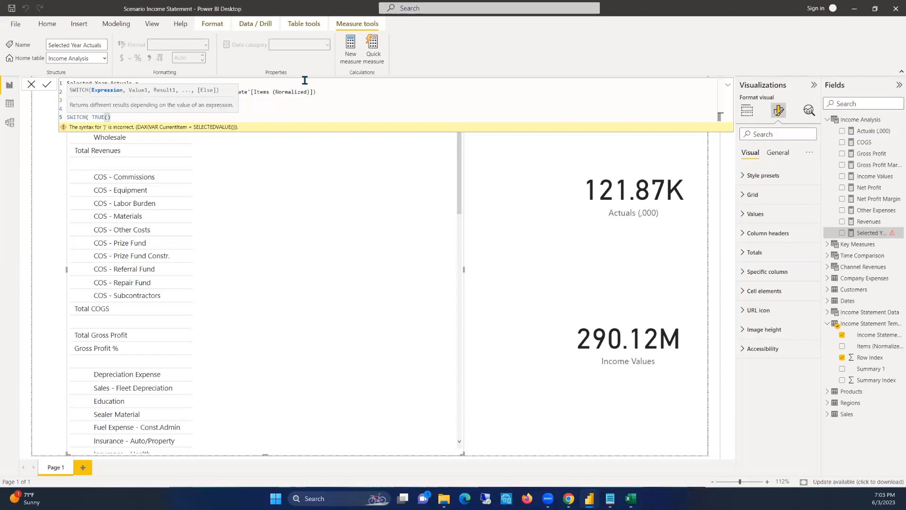
{"action": "type", "text": ","}
{"action": "key", "text": "shift+Return"}
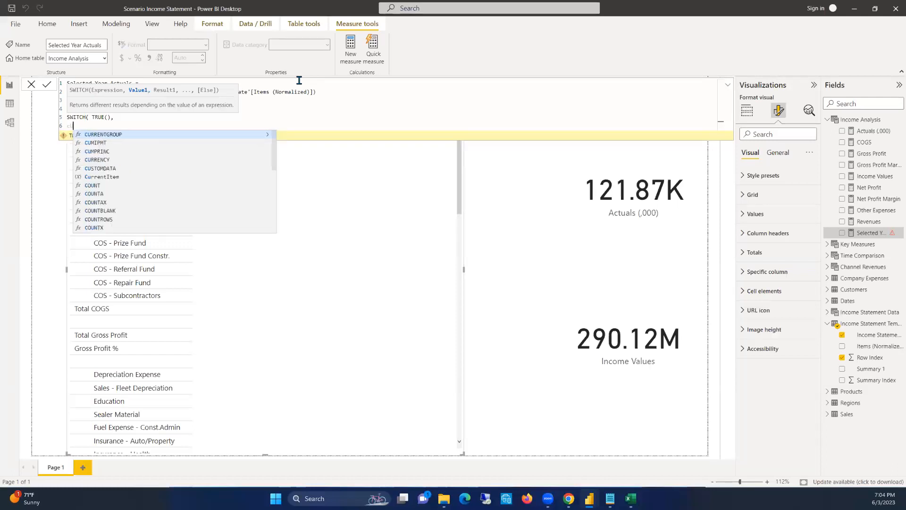
Begin the first SWITCH condition with the CurrentItem variable
{"action": "type", "text": "Current Item"}
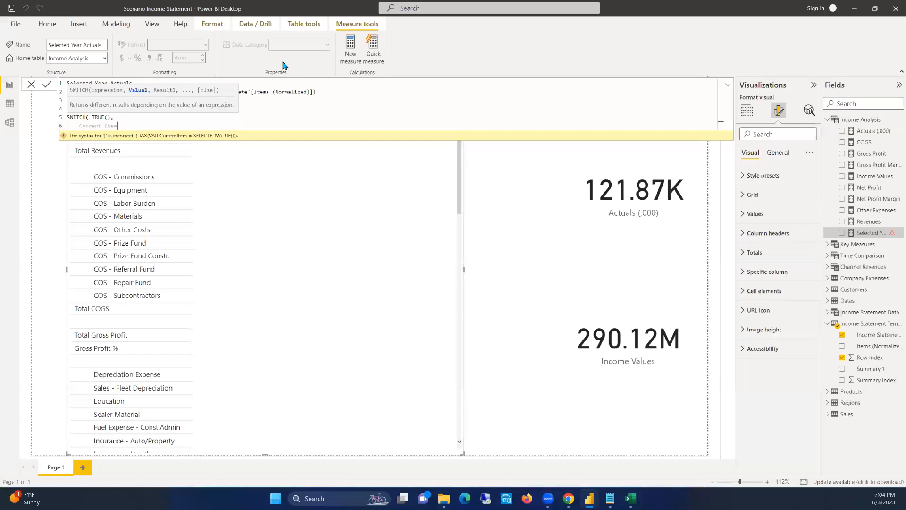
{"action": "key", "text": "BackSpace"}
{"action": "key", "text": "BackSpace"}
{"action": "key", "text": "BackSpace"}
{"action": "key", "text": "BackSpace"}
{"action": "key", "text": "BackSpace"}
{"action": "type", "text": "Item"}
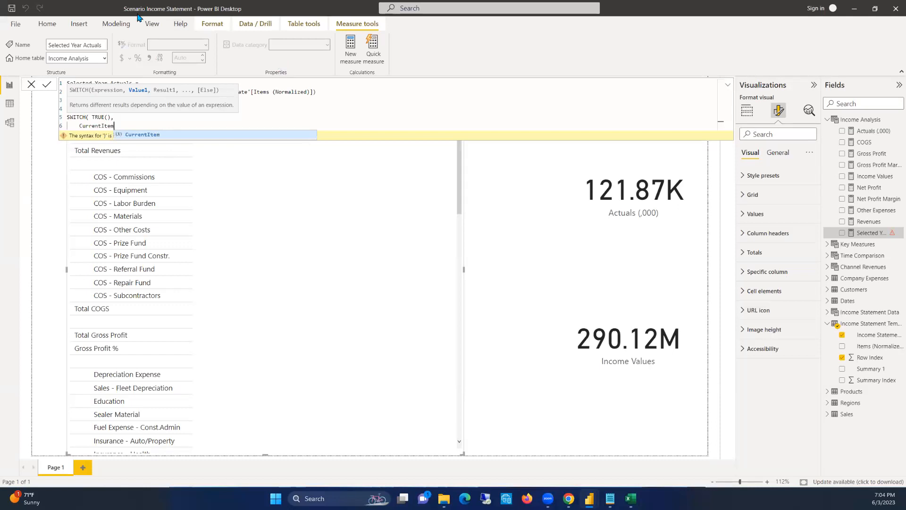
{"action": "key", "text": "Escape"}
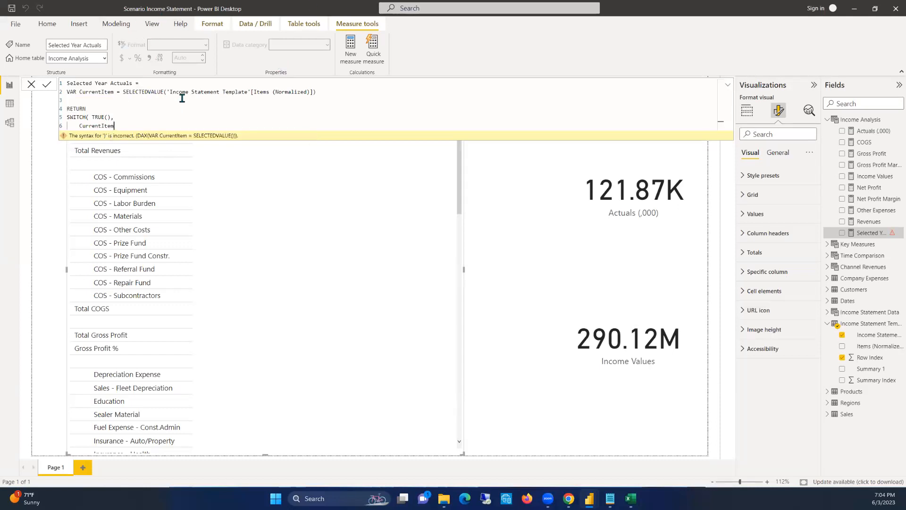
Complete the condition so that CurrentItem is compared with "Total Revenues"
{"action": "type", "text": "= \"Total Revnue"}
{"action": "key", "text": "BackSpace"}
{"action": "key", "text": "BackSpace"}
{"action": "key", "text": "BackSpace"}
{"action": "type", "text": "en"}
{"action": "type", "text": "nues\""}
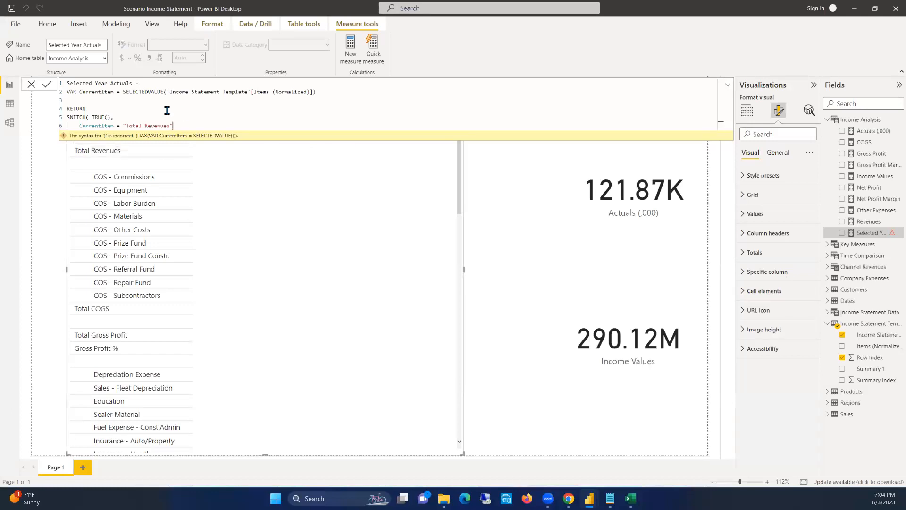
{"action": "type", "text": ","}
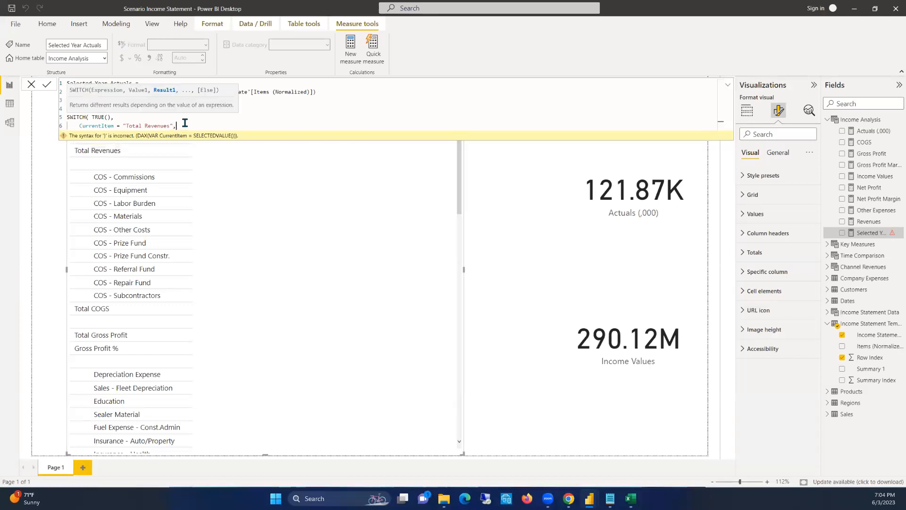
{"action": "type", "text": " DIVITE"}
Enter the [Revenues] measure as the result for the Total Revenues condition
{"action": "key", "text": "BackSpace"}
{"action": "key", "text": "BackSpace"}
{"action": "key", "text": "BackSpace"}
{"action": "key", "text": "BackSpace"}
{"action": "key", "text": "BackSpace"}
{"action": "type", "text": "[Reven"}
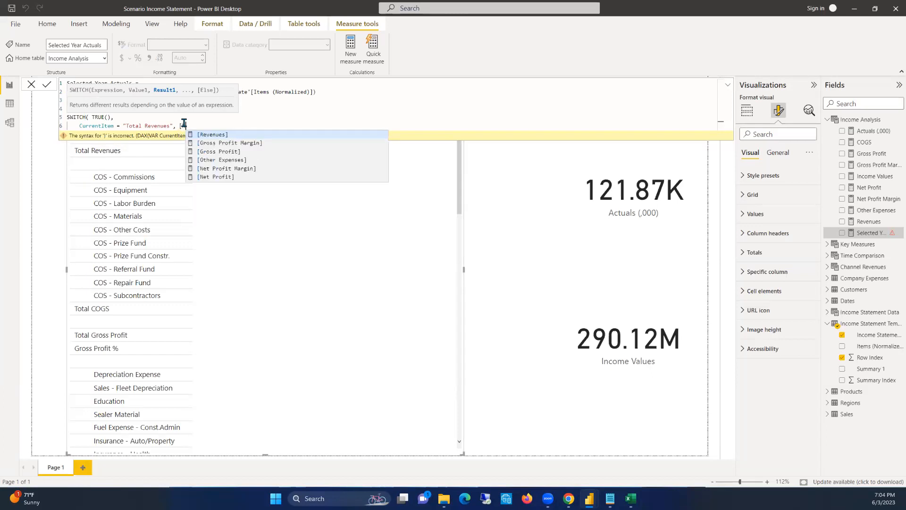
{"action": "key", "text": "Tab"}
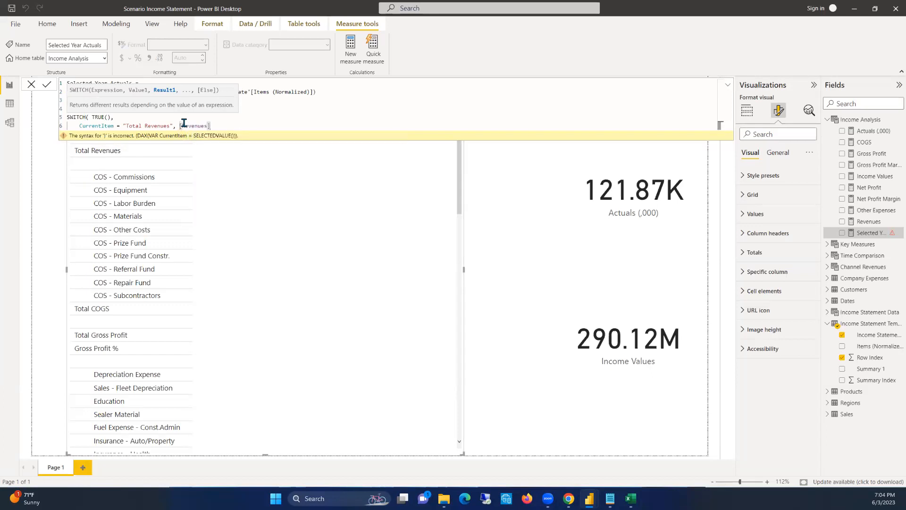
Wrap [Revenues] in a DIVIDE function with denominator 1000 and alternate result 0, and end the argument with a comma
{"action": "left_click", "coordinate": [179, 124]}
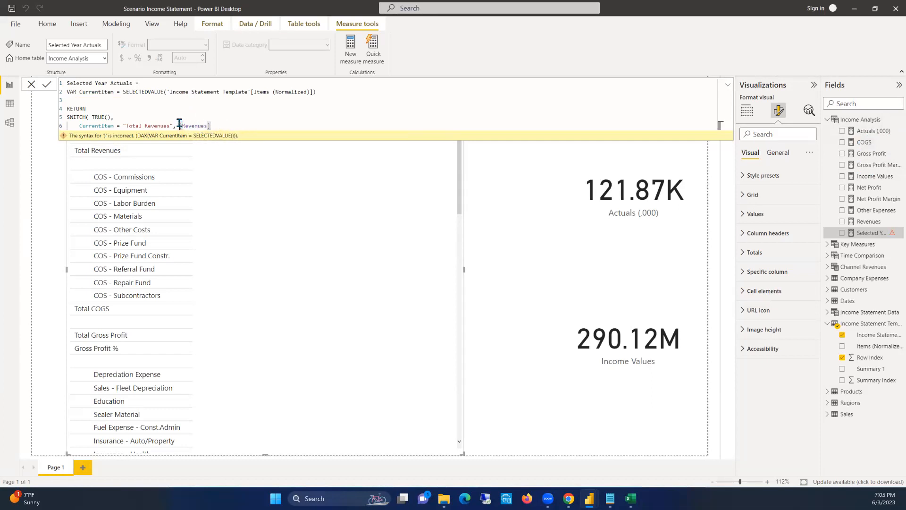
{"action": "type", "text": "DIVIDE("}
{"action": "left_click", "coordinate": [243, 123]}
{"action": "type", "text": ", 1000"}
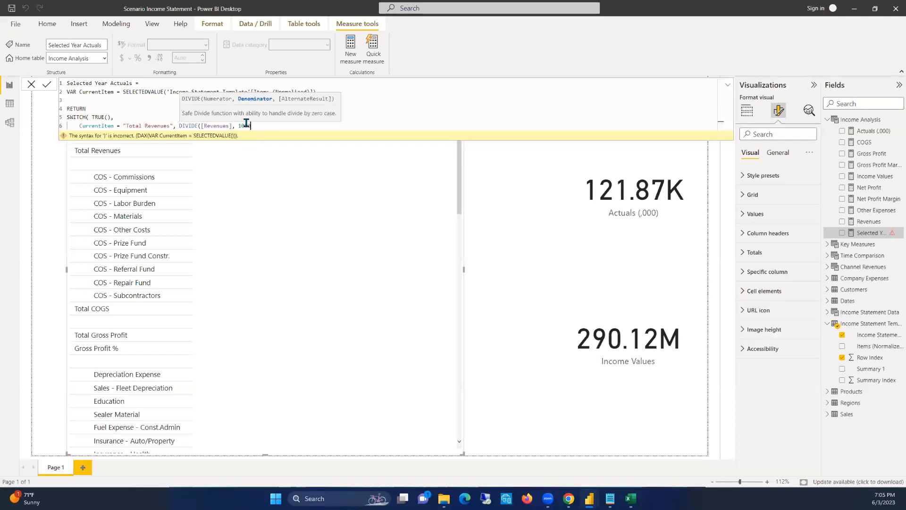
{"action": "type", "text": ", 0)"}
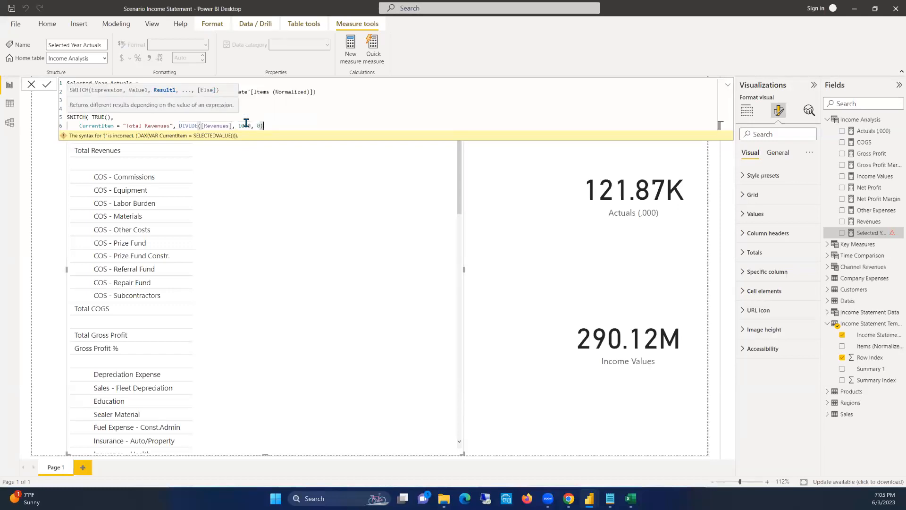
{"action": "type", "text": "),"}
{"action": "key", "text": "shift+Return"}
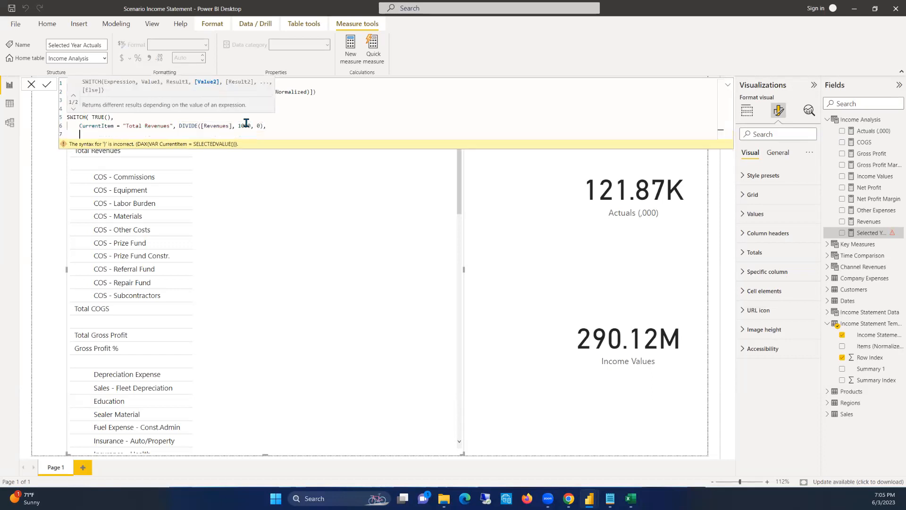
Add BLANK() as the SWITCH function's fallback result, close the function, and commit the Selected Year Actuals measure
{"action": "key", "text": "shift+Return"}
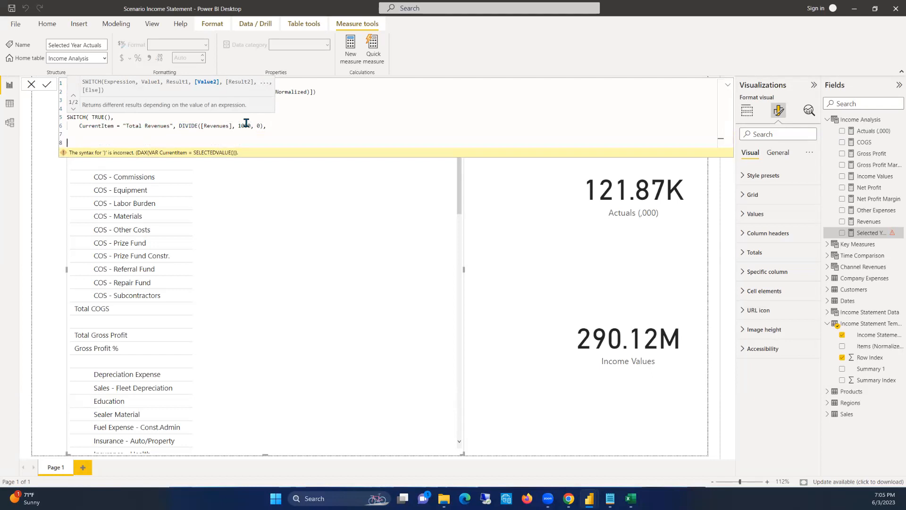
{"action": "key", "text": "BackSpace"}
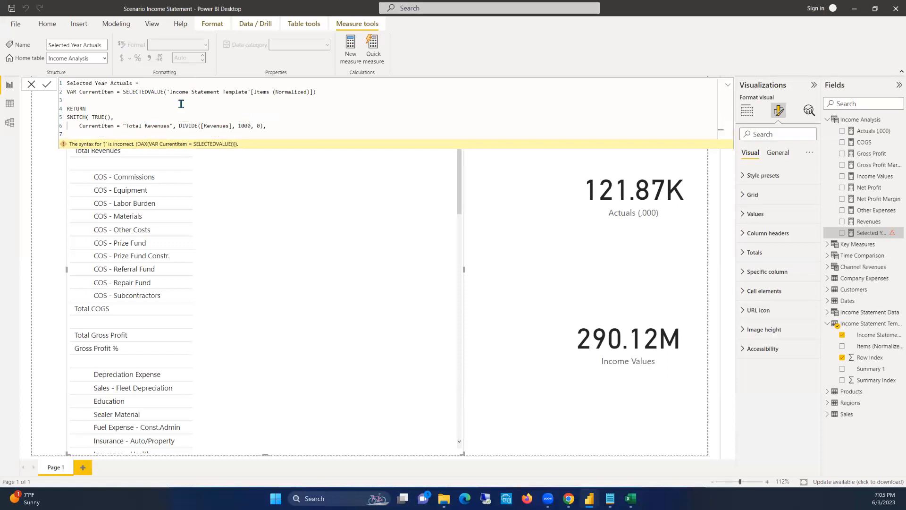
{"action": "type", "text": "ba"}
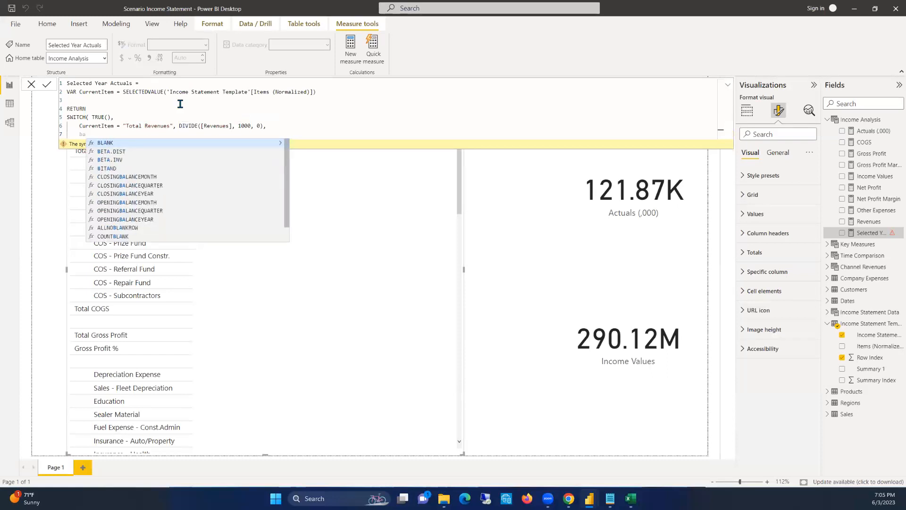
{"action": "key", "text": "Tab"}
{"action": "type", "text": "("}
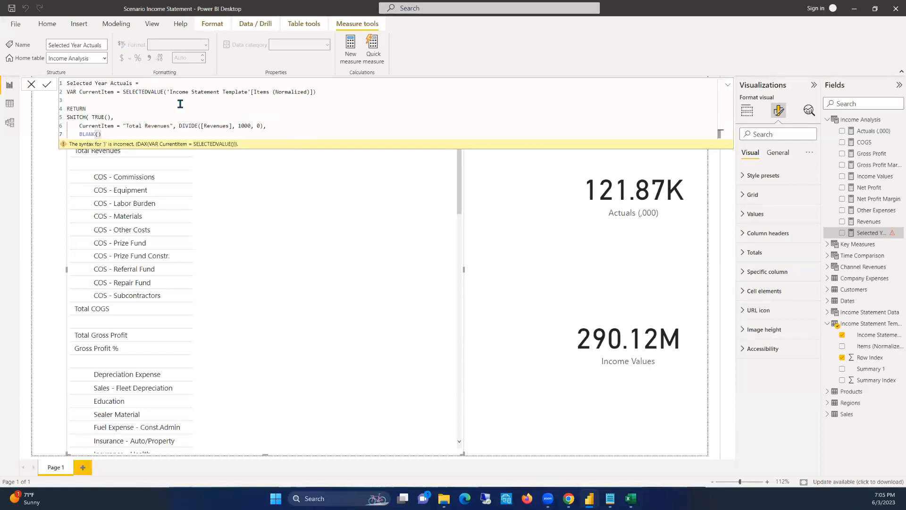
{"action": "type", "text": ")"}
{"action": "key", "text": "Return"}
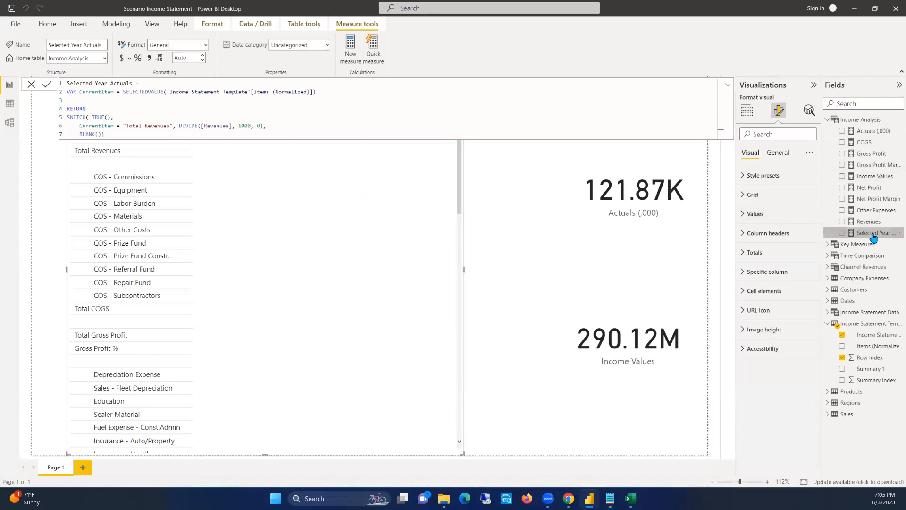
Add the Selected Year Actuals measure as a column of the income statement table after Income Statement Items
{"action": "left_click", "coordinate": [747, 111]}
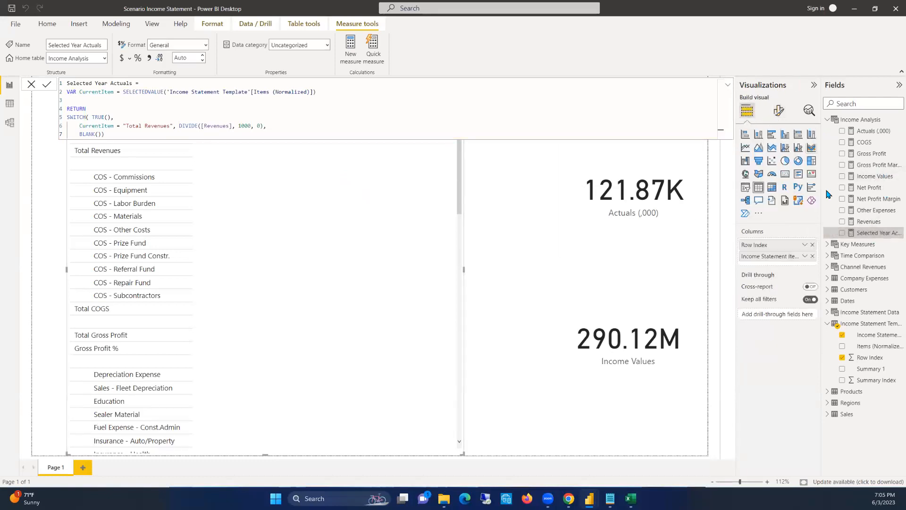
{"action": "left_click_drag", "start_coordinate": [857, 233], "coordinate": [782, 261]}
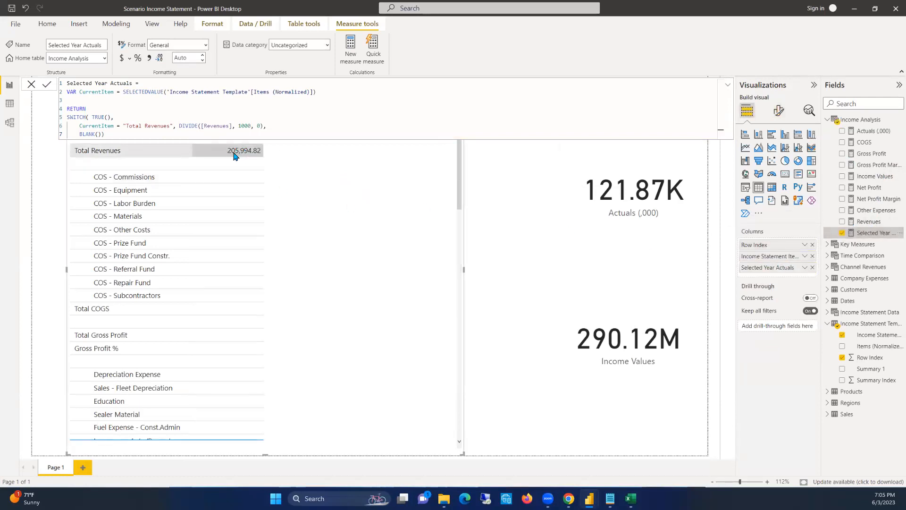
Delete the Actuals (,000) and Income Values cards from the report page
{"action": "left_click", "coordinate": [610, 158]}
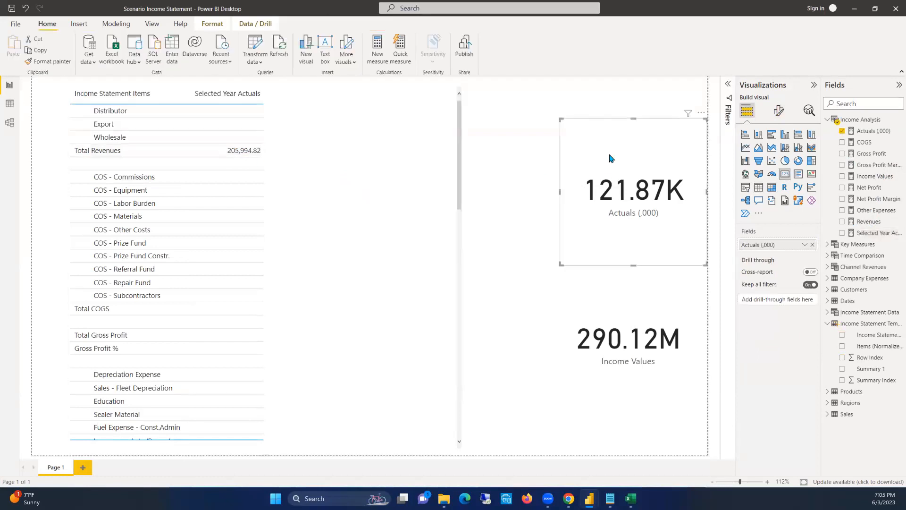
{"action": "key", "text": "Delete"}
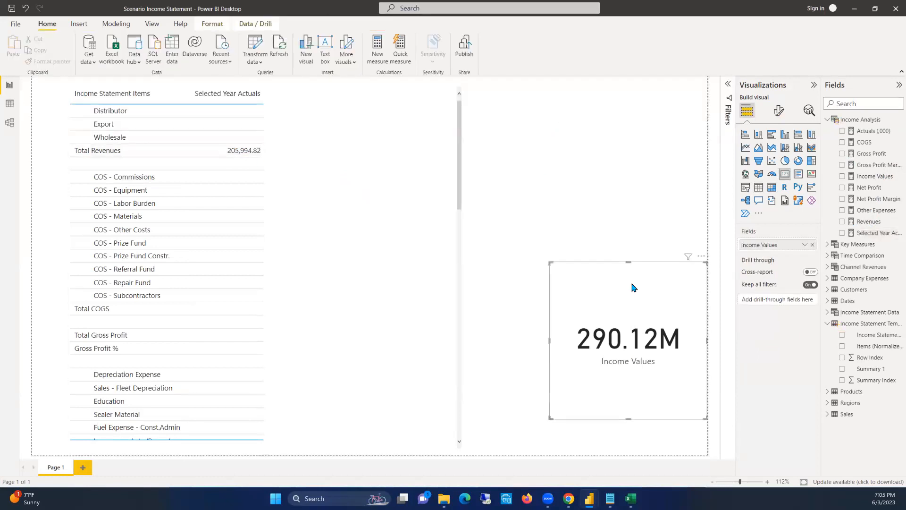
{"action": "key", "text": "Delete"}
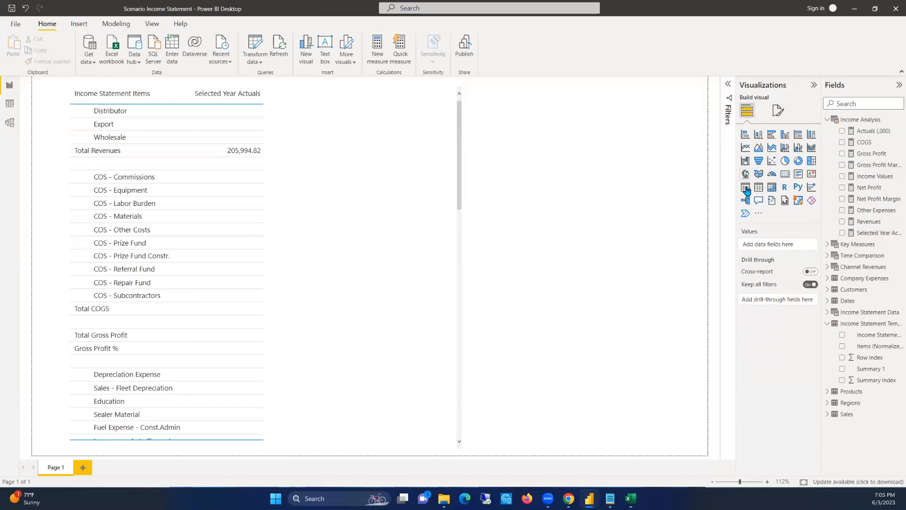
Insert a slicer on the Year field of the Dates table and shrink it to a narrow list beside the table
{"action": "left_click", "coordinate": [745, 187]}
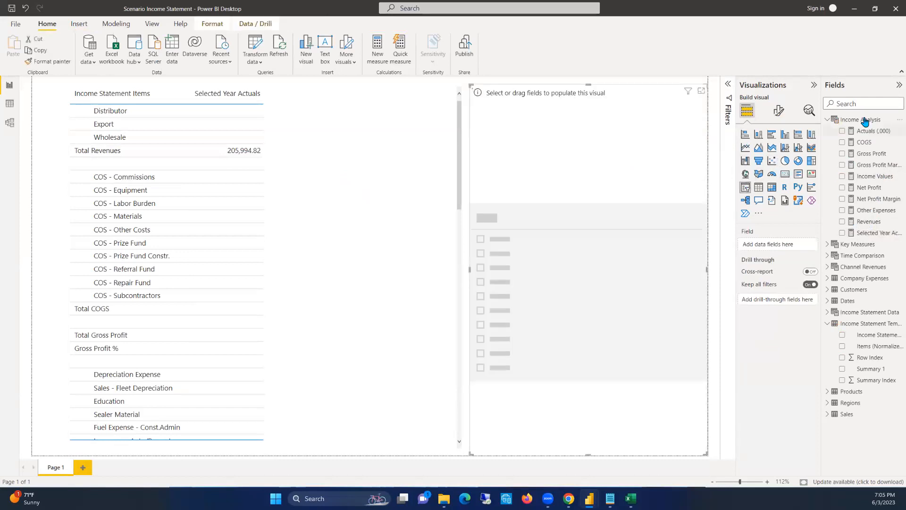
{"action": "left_click", "coordinate": [846, 302]}
{"action": "scroll", "coordinate": [866, 406], "scroll_direction": "down", "scroll_amount": 3}
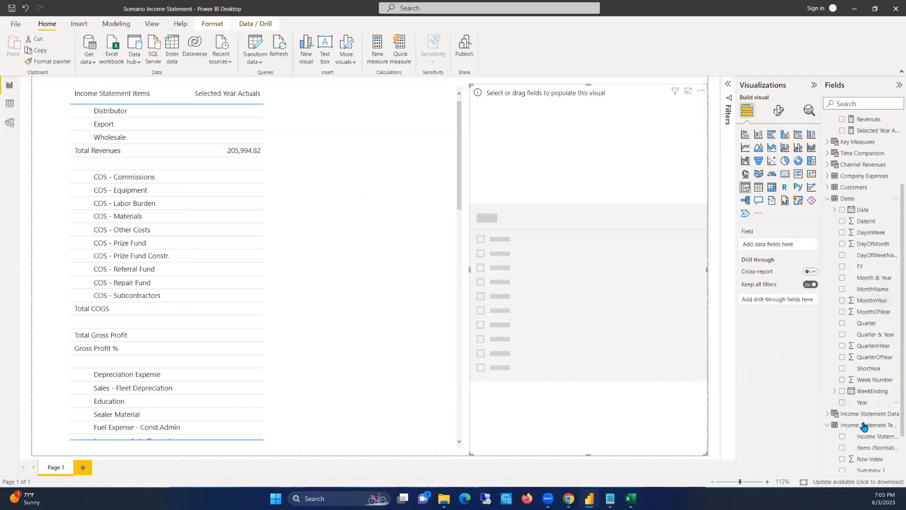
{"action": "left_click", "coordinate": [842, 397]}
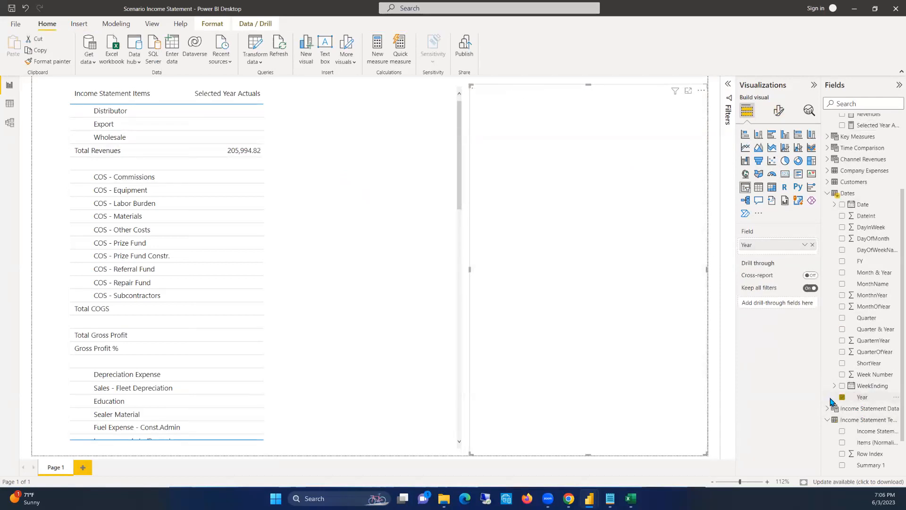
{"action": "left_click_drag", "start_coordinate": [469, 86], "coordinate": [604, 117]}
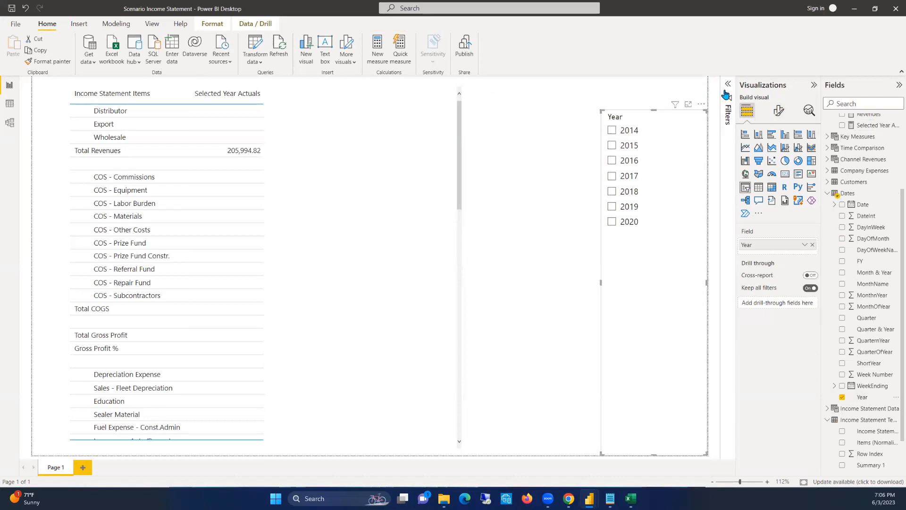
Filter the Year slicer to 2015, 2016, 2017 and 2018 only, and shorten the slicer to fit its list
{"action": "left_click", "coordinate": [728, 84]}
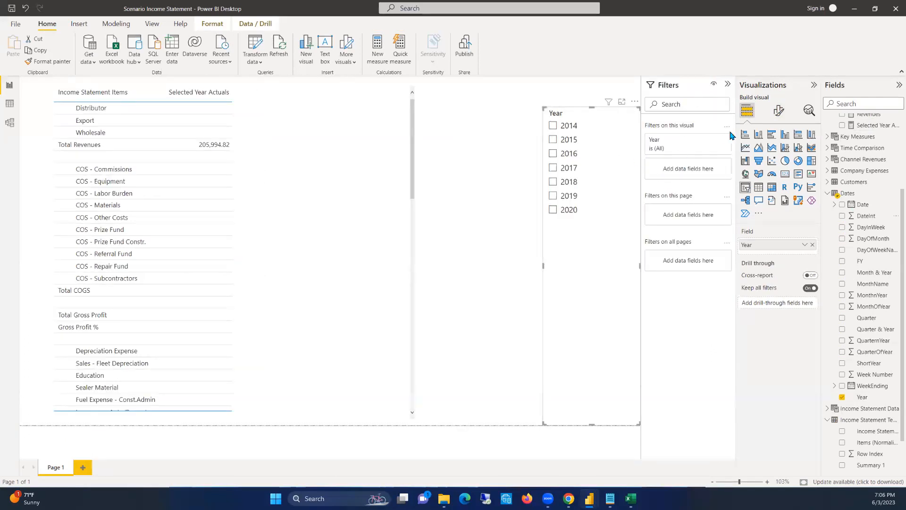
{"action": "left_click", "coordinate": [711, 141]}
{"action": "left_click", "coordinate": [711, 140]}
{"action": "left_click", "coordinate": [711, 140]}
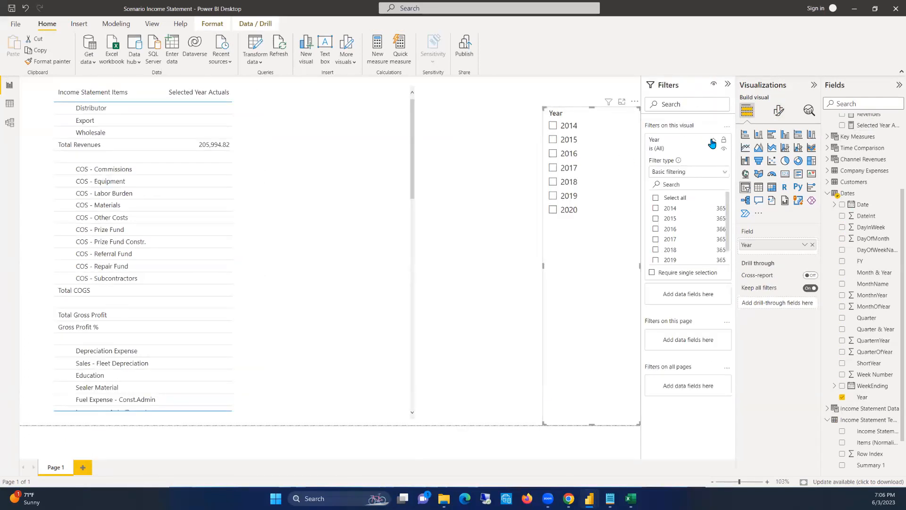
{"action": "left_click", "coordinate": [656, 219]}
{"action": "left_click", "coordinate": [656, 229]}
{"action": "left_click", "coordinate": [656, 240]}
{"action": "left_click", "coordinate": [656, 250]}
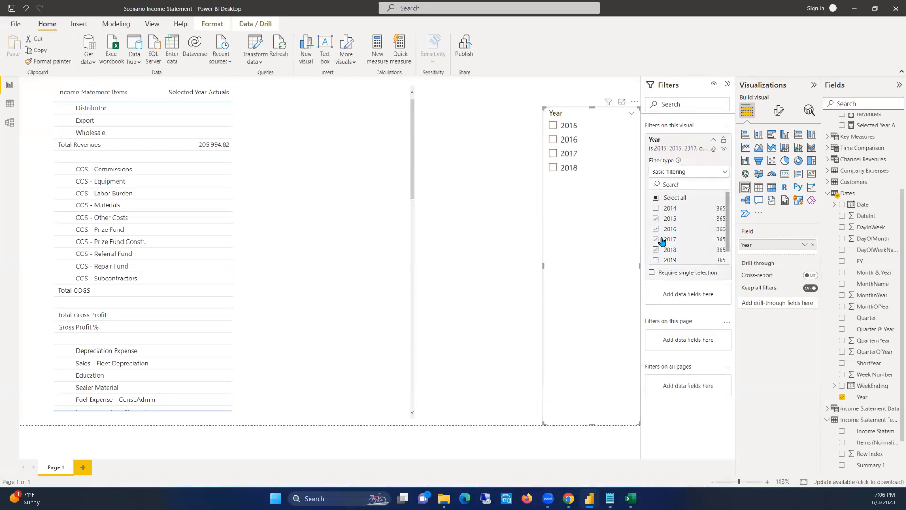
{"action": "left_click", "coordinate": [713, 139]}
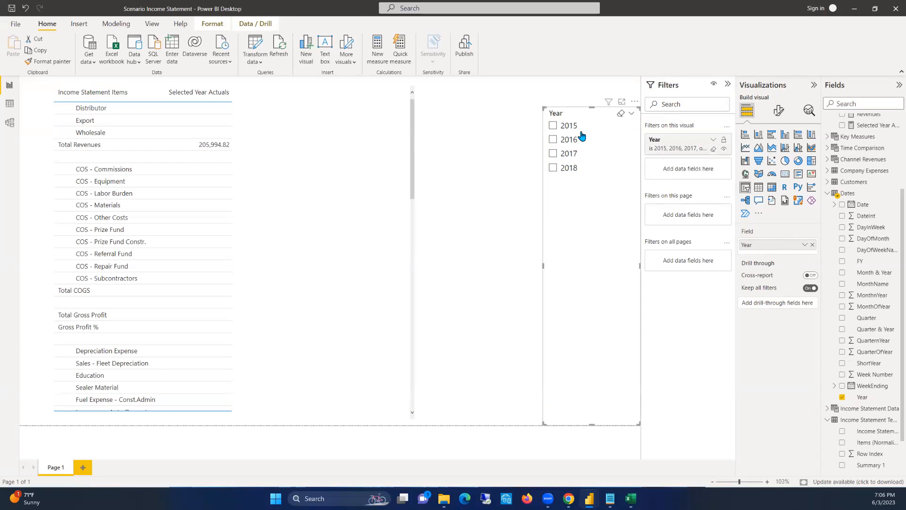
{"action": "left_click_drag", "start_coordinate": [591, 424], "coordinate": [590, 181]}
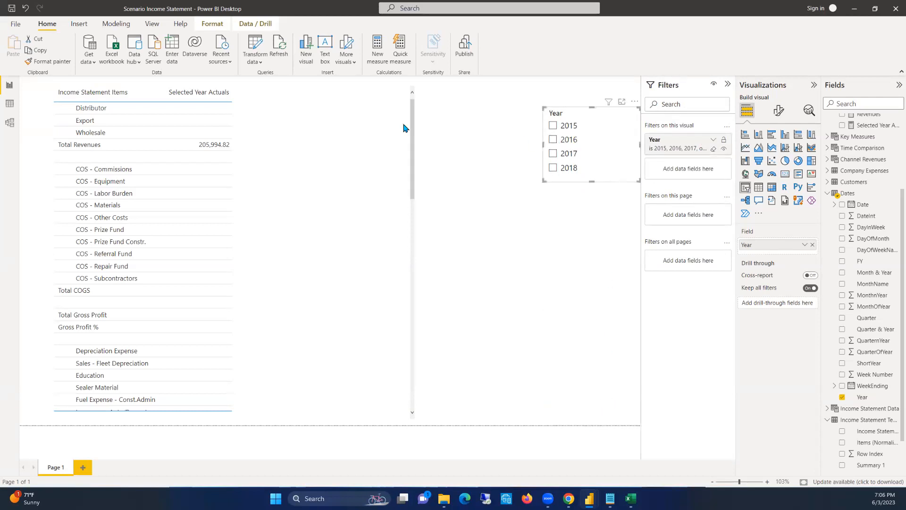
Test the income statement table with the Year slicer on 2018, and leave the slicer set to 2017
{"action": "left_click", "coordinate": [553, 153]}
{"action": "left_click", "coordinate": [553, 168]}
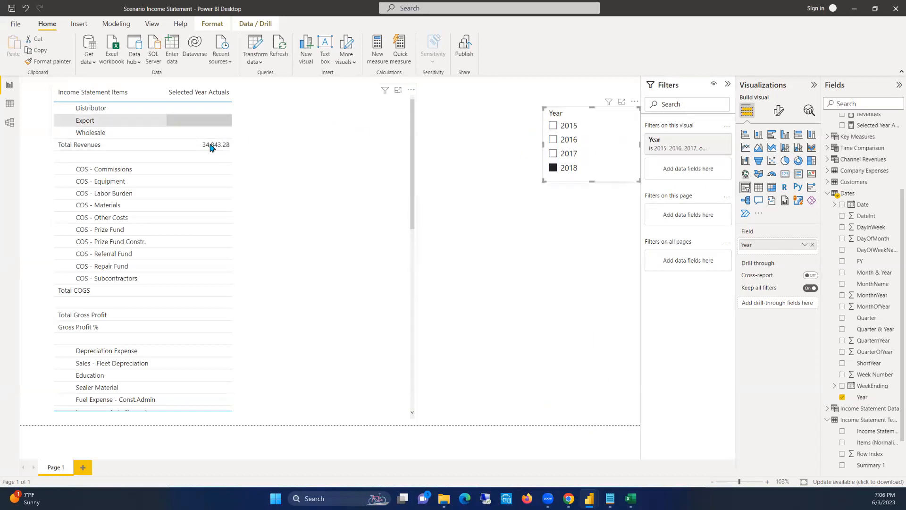
{"action": "left_click", "coordinate": [553, 168]}
{"action": "left_click", "coordinate": [553, 153]}
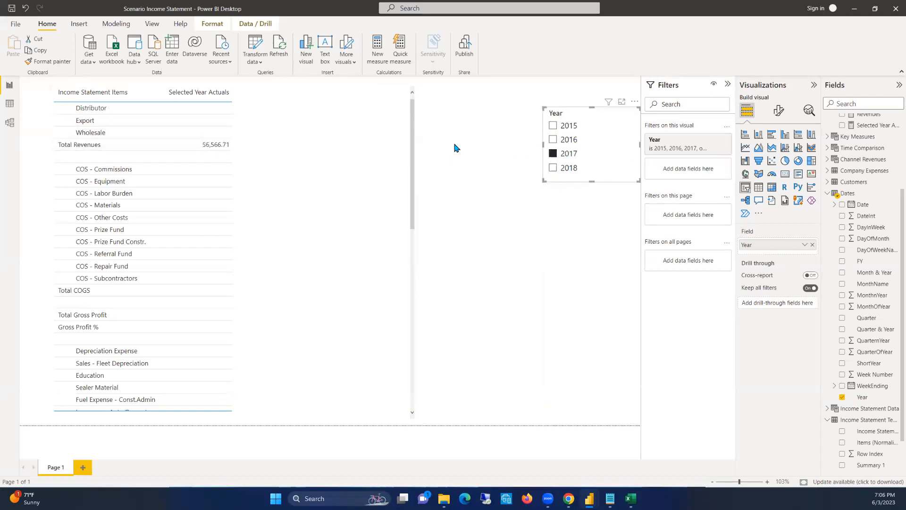
Duplicate the "Total Revenues" condition line directly below itself in the Selected Year Actuals measure's SWITCH function
{"action": "left_click", "coordinate": [352, 95]}
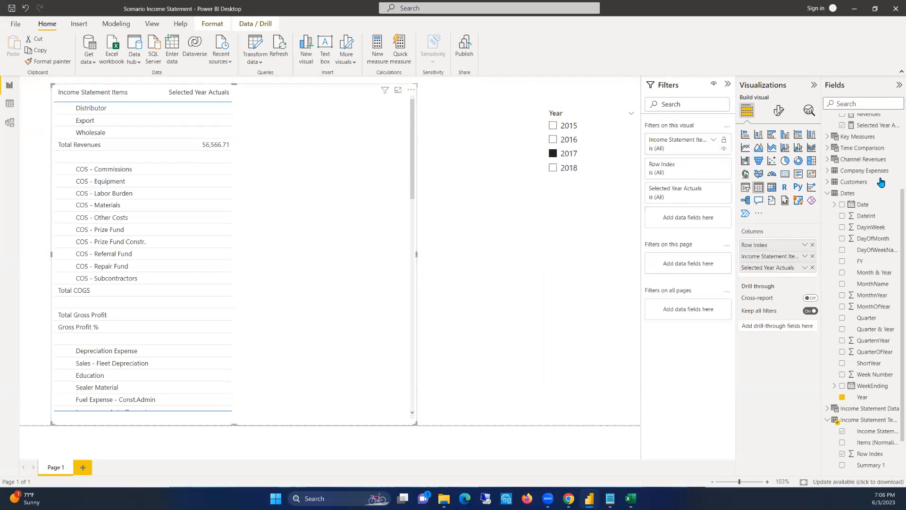
{"action": "left_click", "coordinate": [867, 125]}
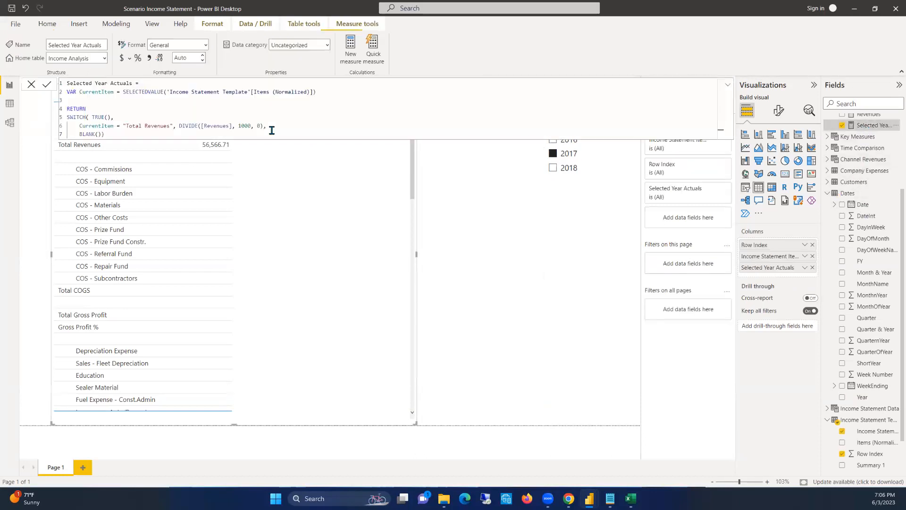
{"action": "left_click", "coordinate": [272, 128]}
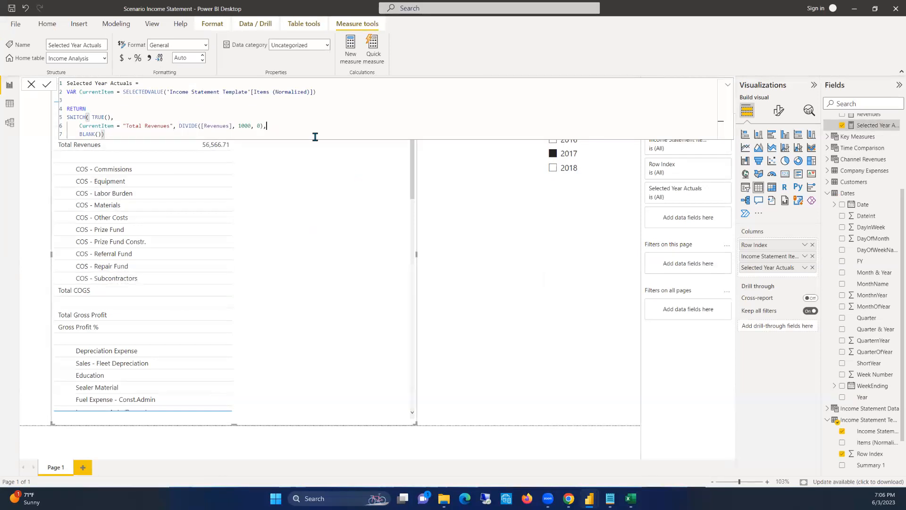
{"action": "key", "text": "shift+Return"}
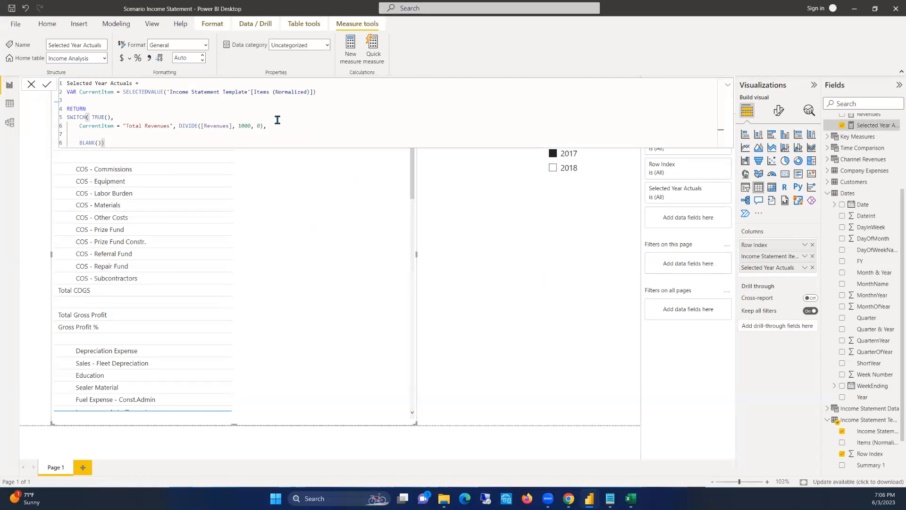
{"action": "left_click_drag", "start_coordinate": [267, 124], "coordinate": [76, 125]}
{"action": "key", "text": "ctrl+c"}
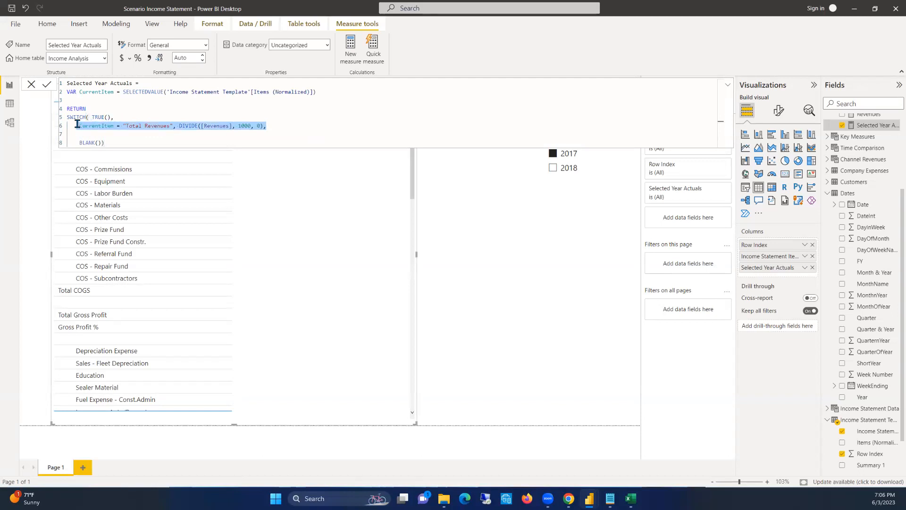
{"action": "left_click", "coordinate": [108, 133]}
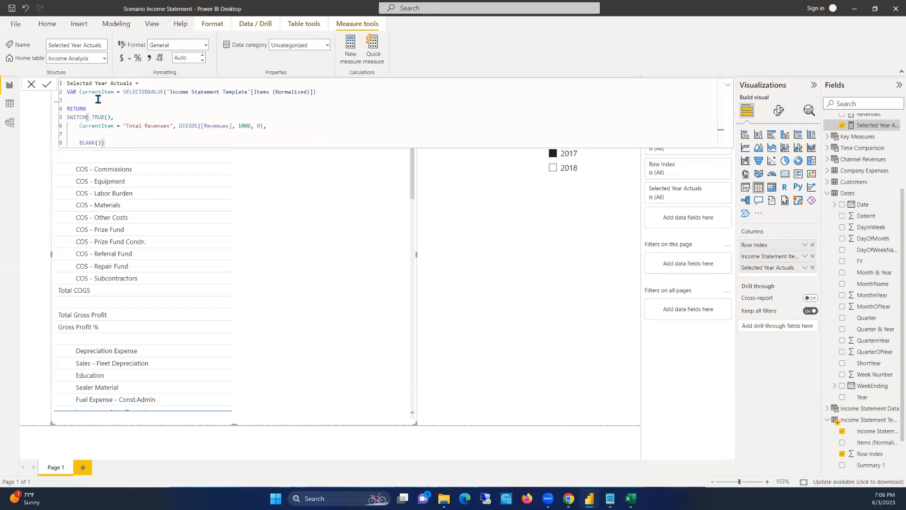
{"action": "key", "text": "ctrl+v"}
{"action": "left_click", "coordinate": [72, 131]}
{"action": "key", "text": "Tab"}
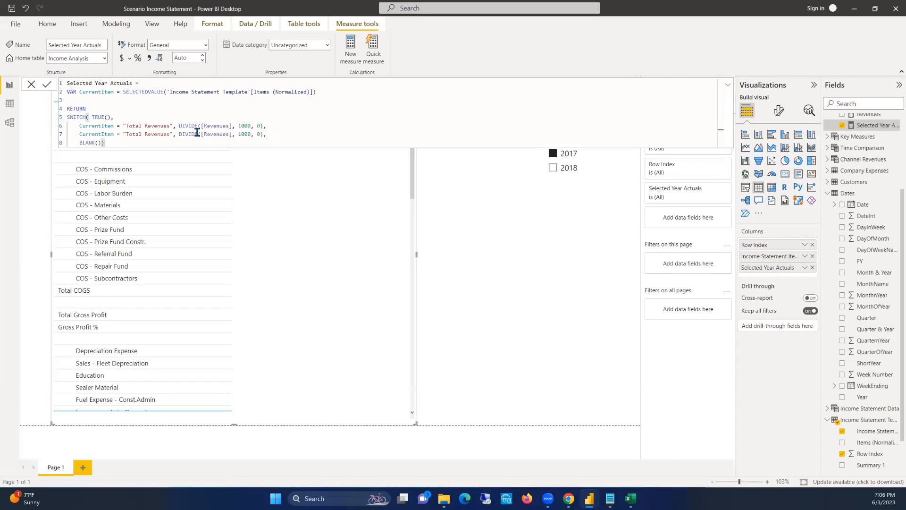
Change the duplicated condition to compare CurrentItem with "COGS" and divide the [COGS] measure instead of [Revenues]
{"action": "left_click_drag", "start_coordinate": [169, 133], "coordinate": [126, 135]}
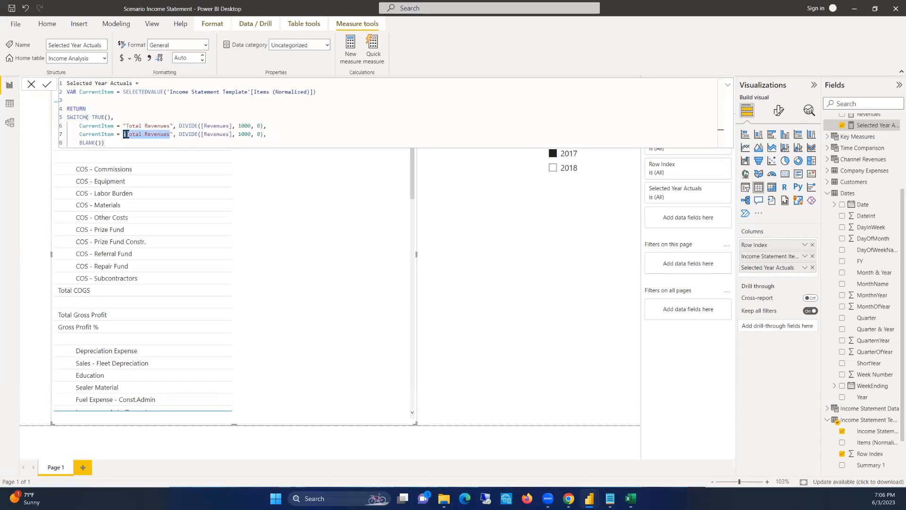
{"action": "type", "text": "COGS"}
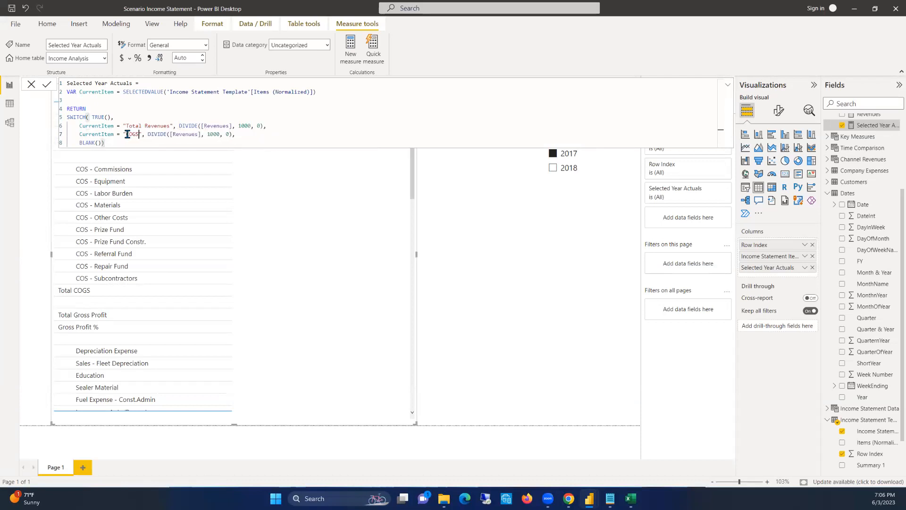
{"action": "double_click", "coordinate": [192, 134]}
{"action": "type", "text": "COGS"}
{"action": "left_click", "coordinate": [223, 139]}
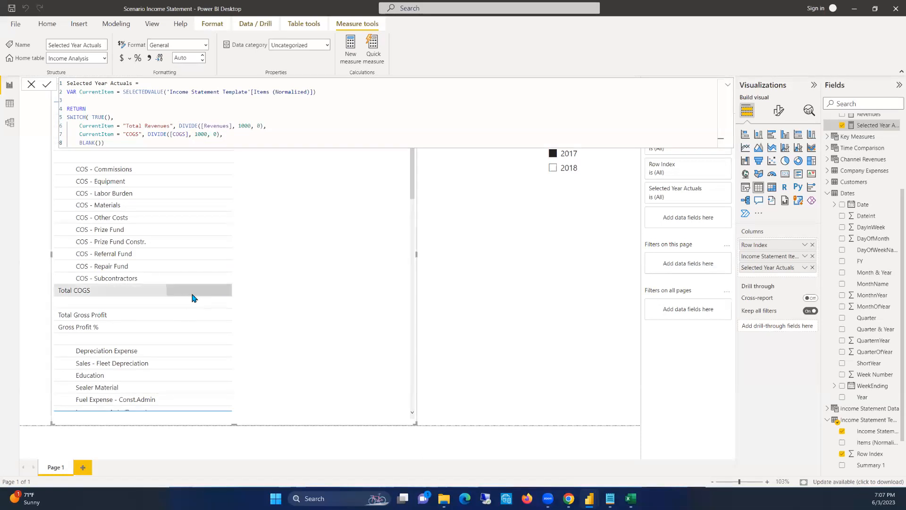
{"action": "left_click", "coordinate": [449, 217]}
{"action": "double_click", "coordinate": [449, 217]}
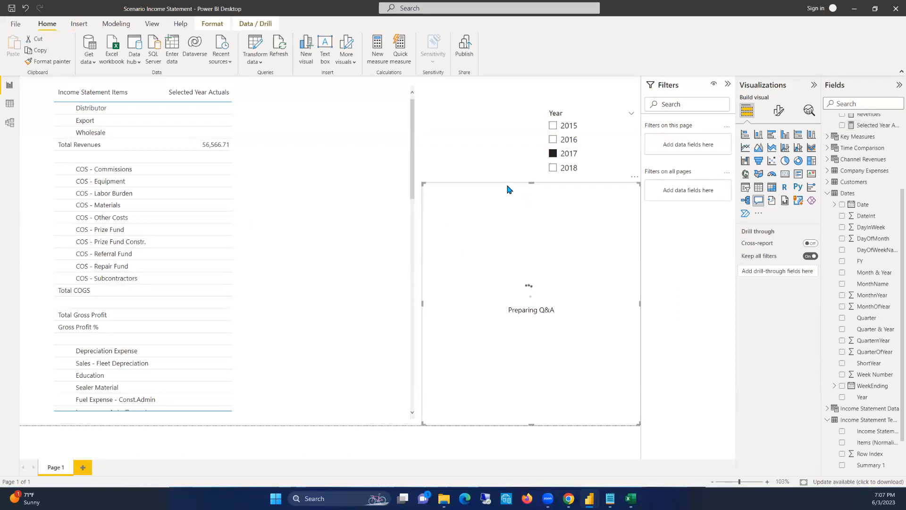
{"action": "key", "text": "Delete"}
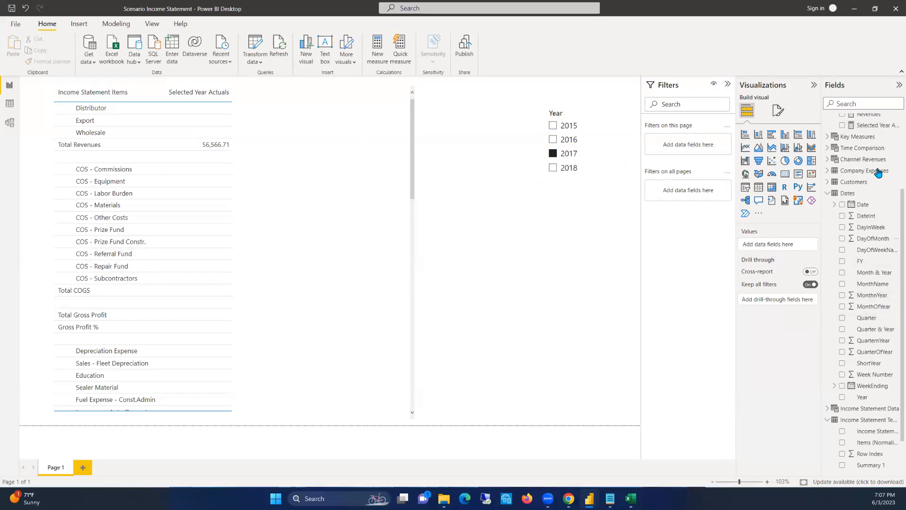
Change the COGS condition in the Selected Year Actuals measure to compare CurrentItem with "Total COGS"
{"action": "left_click", "coordinate": [872, 125]}
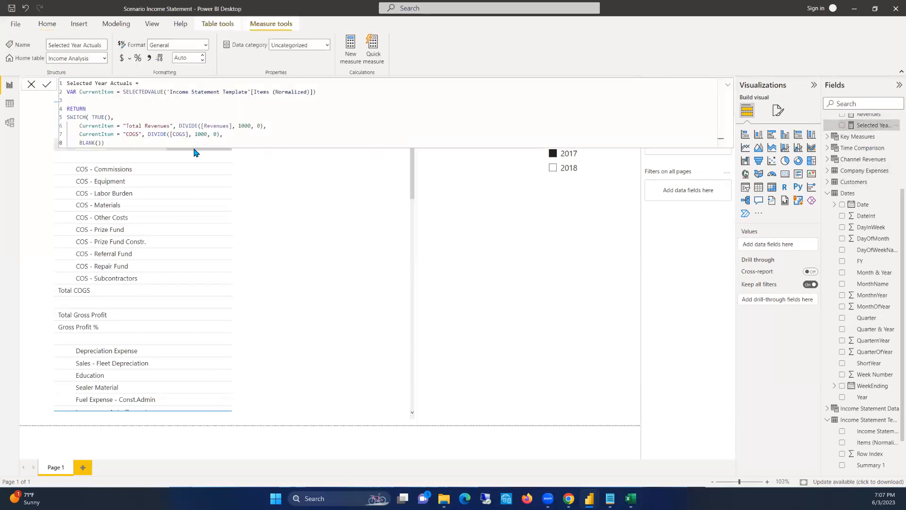
{"action": "left_click", "coordinate": [125, 135]}
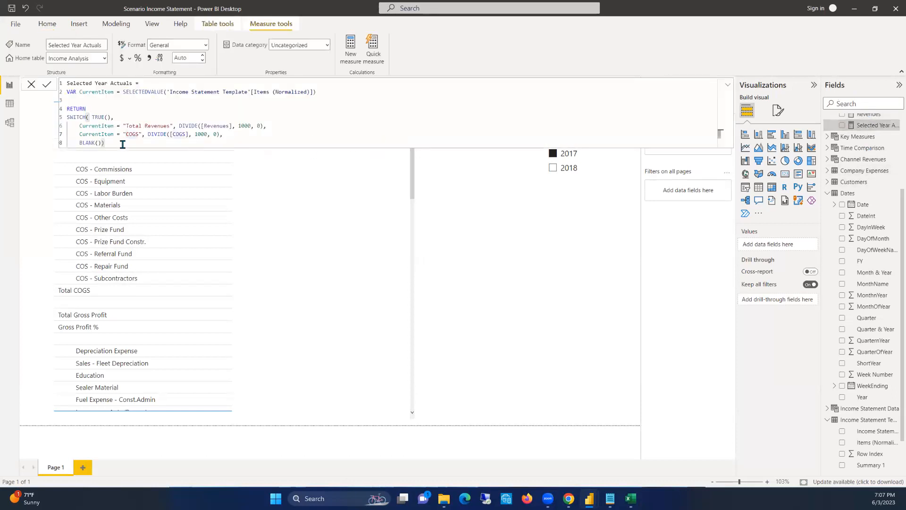
{"action": "type", "text": "Total"}
{"action": "left_click", "coordinate": [573, 224]}
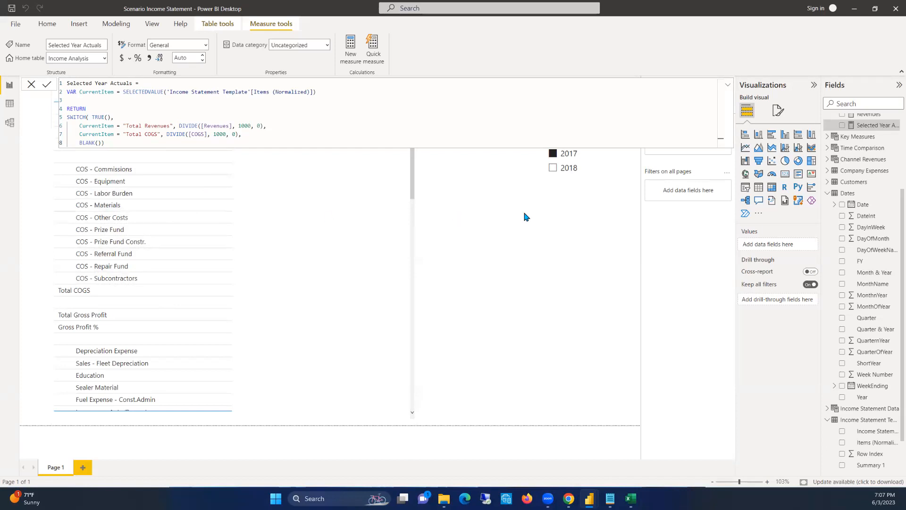
{"action": "left_click", "coordinate": [727, 88]}
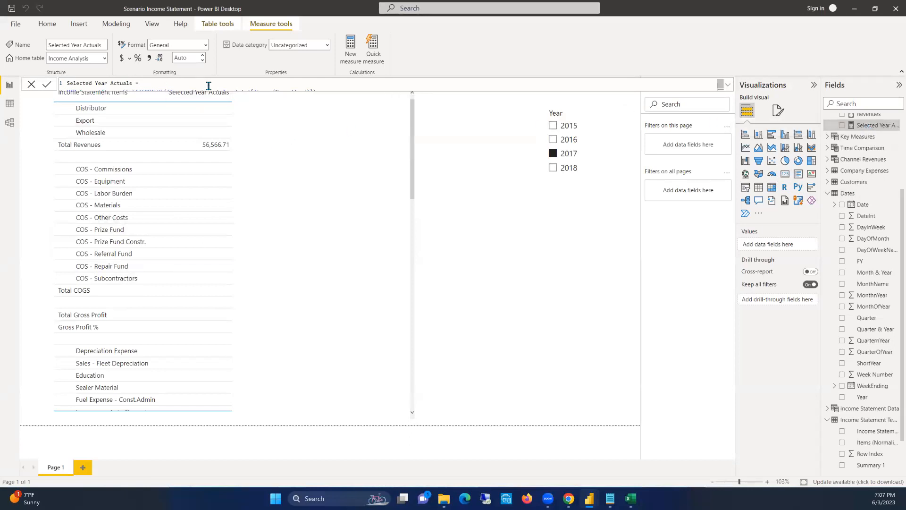
Duplicate the "Total COGS" condition line directly below itself in the measure's SWITCH function
{"action": "left_click", "coordinate": [727, 85]}
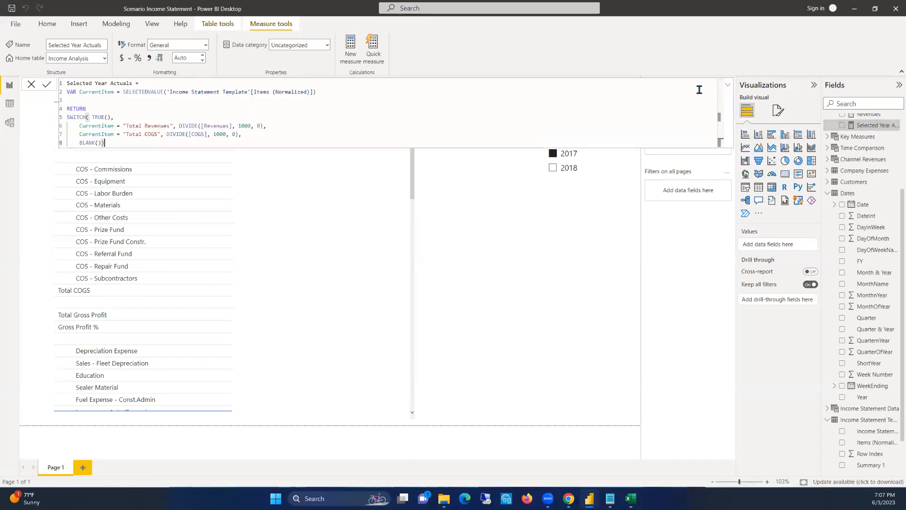
{"action": "left_click", "coordinate": [254, 134]}
{"action": "key", "text": "shift+Home"}
{"action": "key", "text": "ctrl+c"}
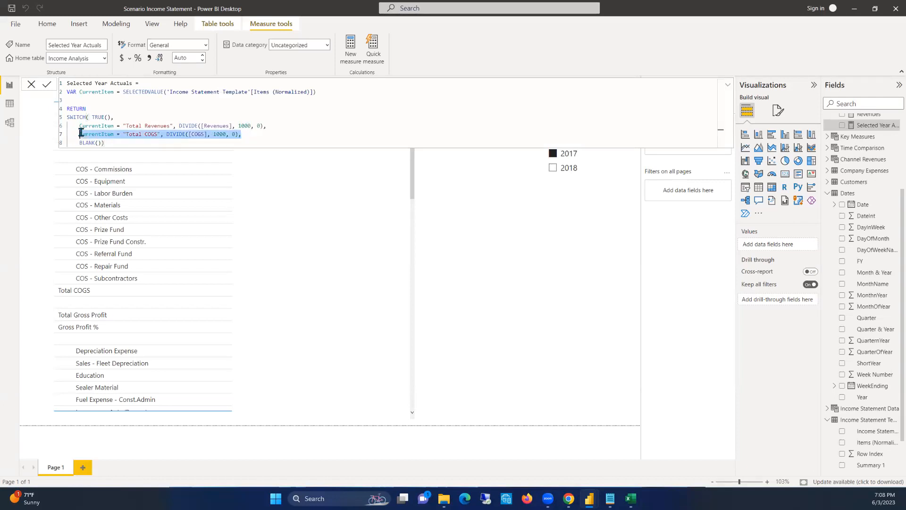
{"action": "left_click", "coordinate": [257, 136]}
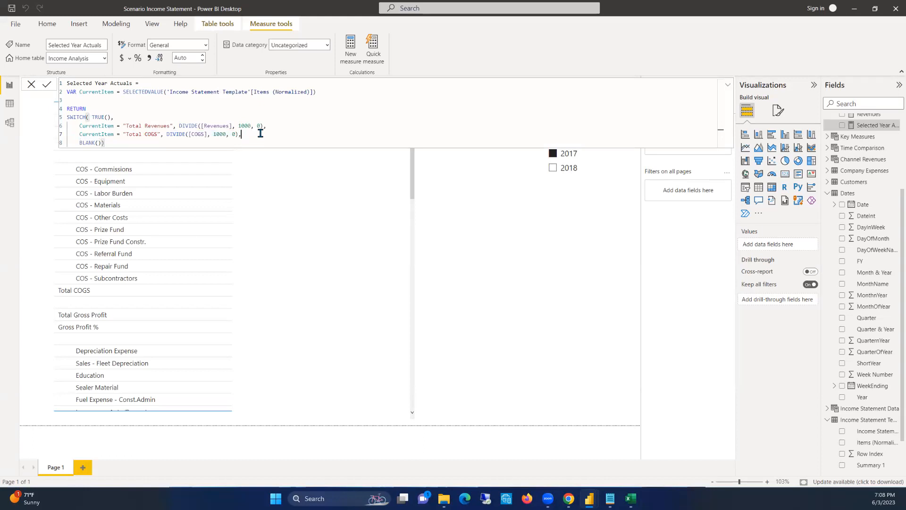
{"action": "key", "text": "Return"}
{"action": "key", "text": "ctrl+v"}
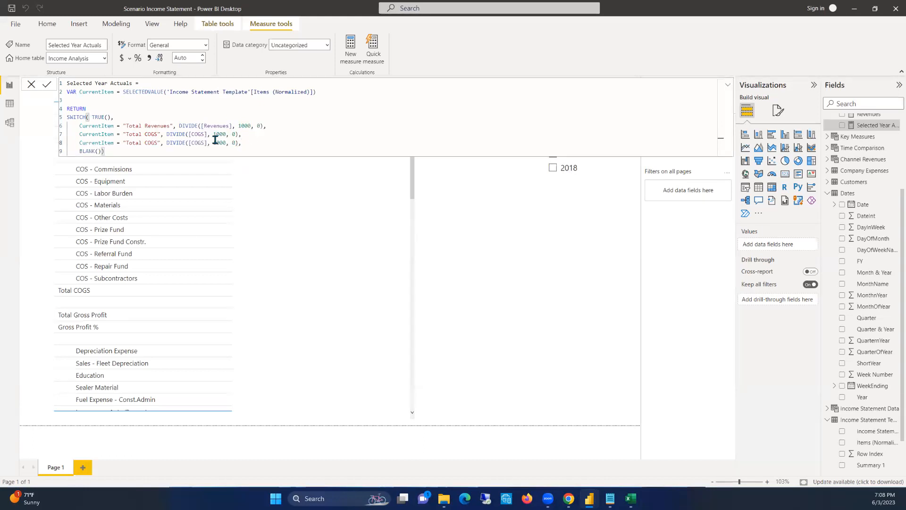
Change the duplicated condition to compare CurrentItem with "Total Cross Profit" and divide the [Gross Profit] measure instead of [COGS]
{"action": "left_click", "coordinate": [158, 142]}
{"action": "key", "text": "BackSpace"}
{"action": "key", "text": "BackSpace"}
{"action": "key", "text": "BackSpace"}
{"action": "type", "text": "ross Pri"}
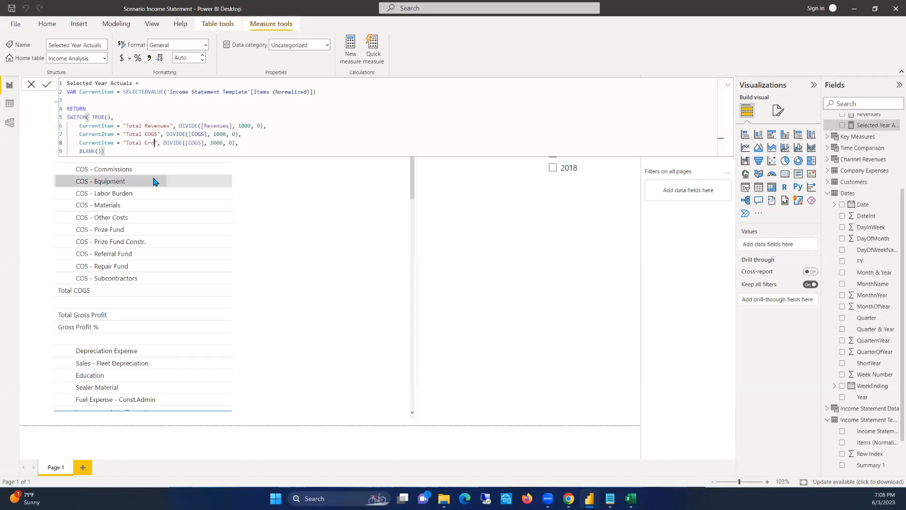
{"action": "type", "text": "ofit"}
{"action": "double_click", "coordinate": [226, 143]}
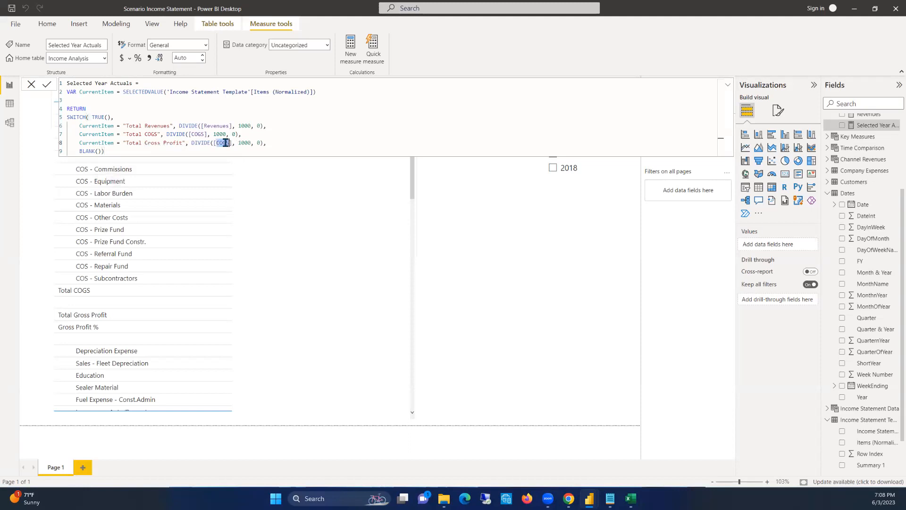
{"action": "type", "text": "Gros"}
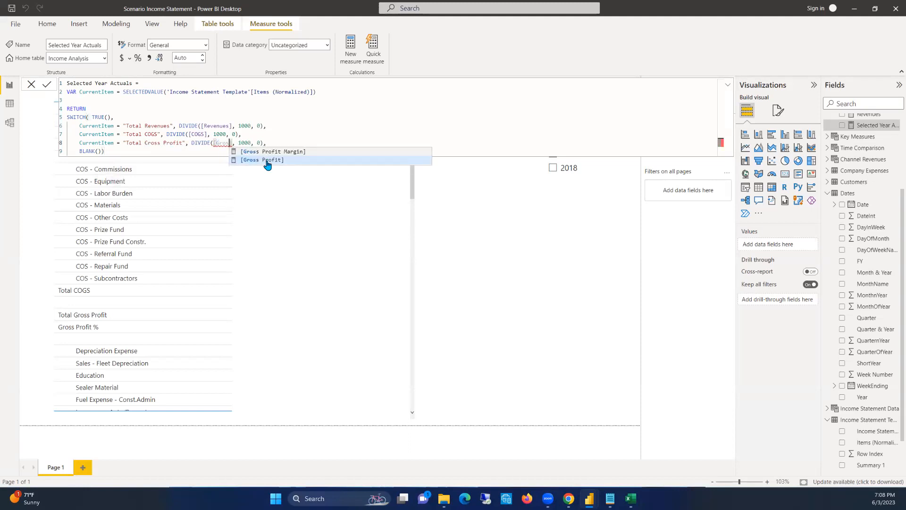
{"action": "left_click", "coordinate": [267, 161]}
Duplicate the condition line that divides [Gross Profit] directly below itself in the SWITCH function
{"action": "left_click_drag", "start_coordinate": [305, 144], "coordinate": [78, 144]}
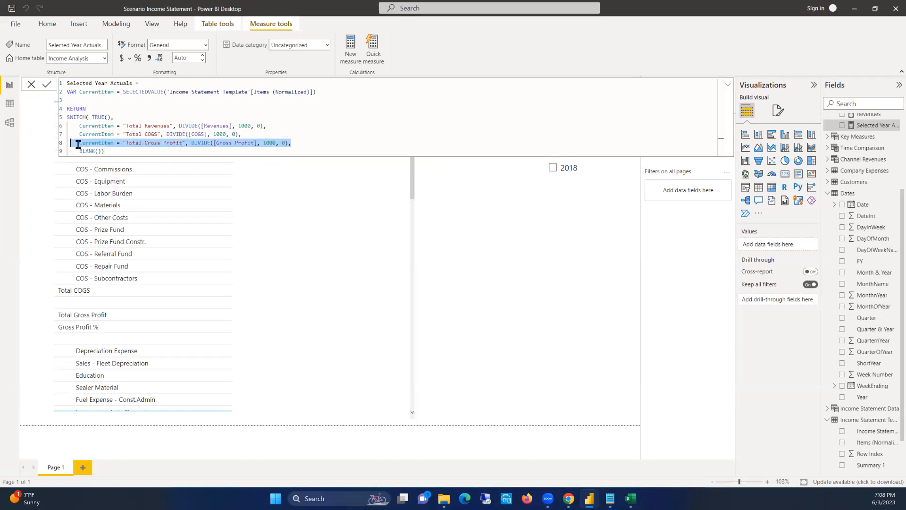
{"action": "left_click", "coordinate": [299, 142]}
{"action": "key", "text": "Return"}
{"action": "type", "text": "CurrentItem = \"Total Cross Profit\", DIVIDE([Gross Profit], 1000, 0),"}
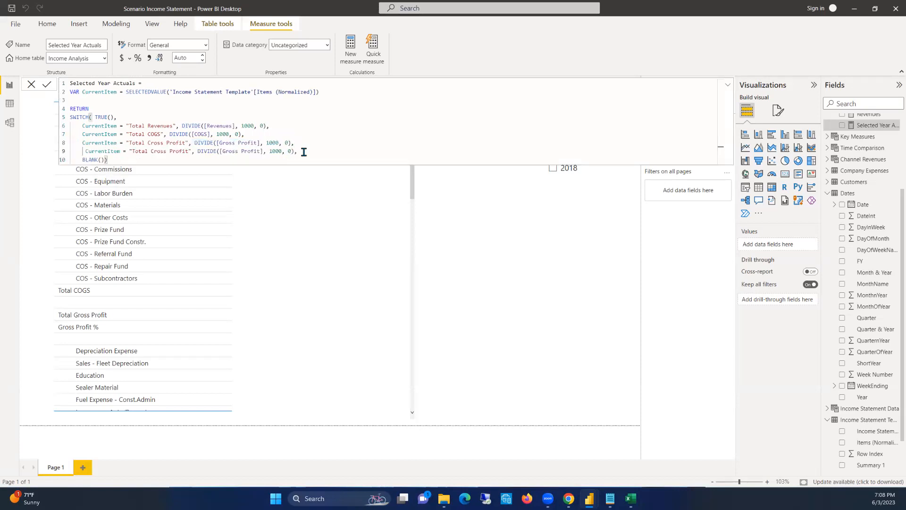
{"action": "left_click", "coordinate": [292, 150]}
Replace everything from the "Total COGS" line through BLANK() with the prepared COGS, profit and expense conditions and a CALCULATE fallback on [Actuals (,000)]
{"action": "key", "text": "alt+Tab"}
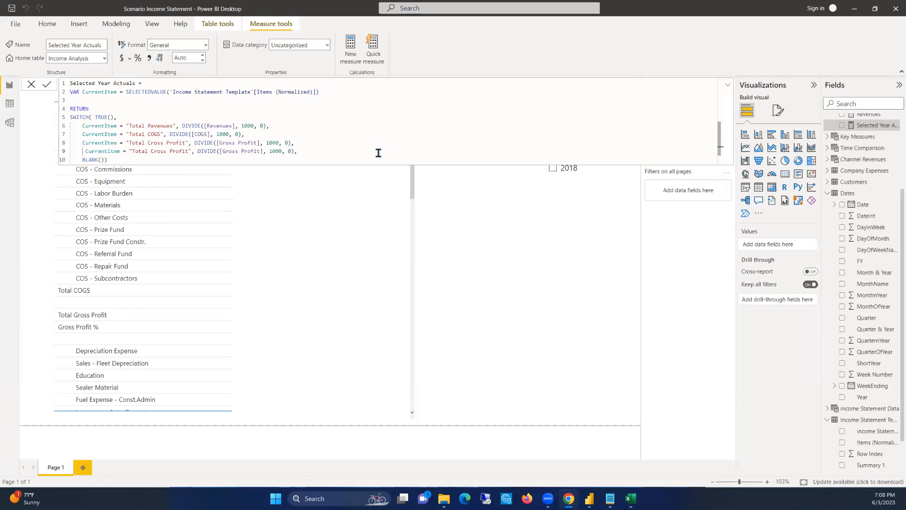
{"action": "left_click_drag", "start_coordinate": [82, 134], "coordinate": [119, 160]}
{"action": "type", "text": "CurrentItem = \"Total COGS\", DIVIDE( [COGS], 1000, 0 ),     CurrentItem = \"Total Gross Profit\", DIVIDE( [Gross Profit], 1000, 0 ),     CurrentItem = \"Gross Profit %\", FORMAT( [Gross Profit Margin], \"0.00%\" ),     CurrentItem = \"Total Other Expenses\", DIVIDE( [Other Expenses], 1000, 0 ),     CurrentItem = \"Total Net Profit\", DIVIDE( [Net Profit], 1000, 0 ),     CurrentItem = \"Net Profit %\", FORMAT( [Net Profit Margin], \"0.00%\" ),         CALCULATE( [Actuals (,000)], FILTER('Income Statement Data', 'Income Statement Data'[Items] = CurrentItem ) ) )"}
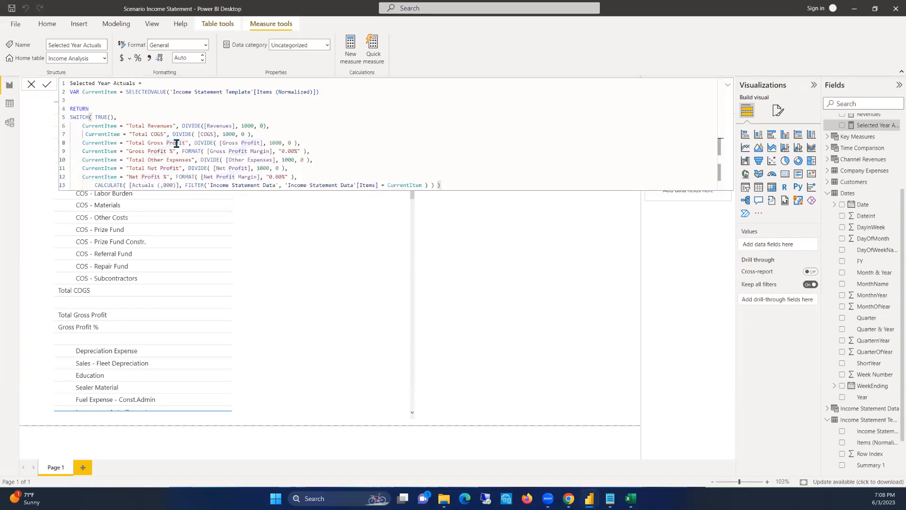
Review the Total Revenues, Total COGS and Total Gross Profit conditions against their matching measures
{"action": "left_click", "coordinate": [147, 134]}
{"action": "double_click", "coordinate": [97, 127]}
{"action": "double_click", "coordinate": [160, 127]}
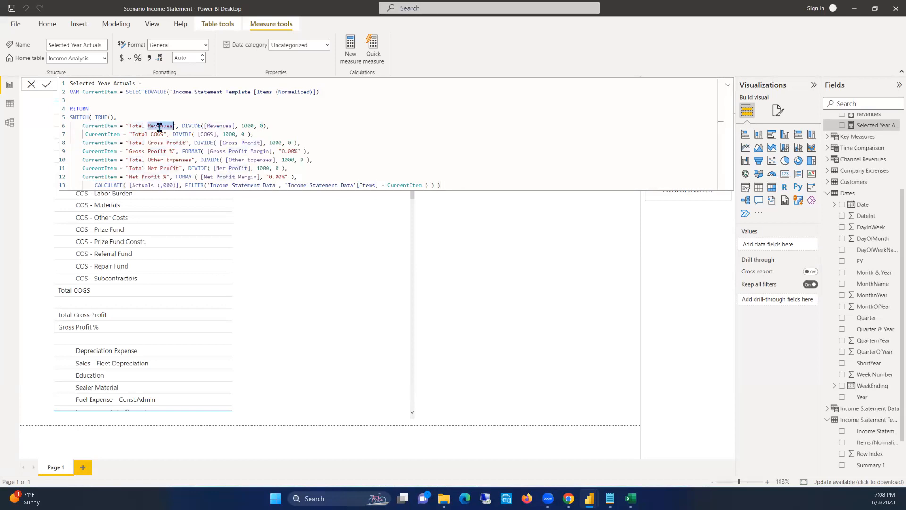
{"action": "double_click", "coordinate": [218, 125]}
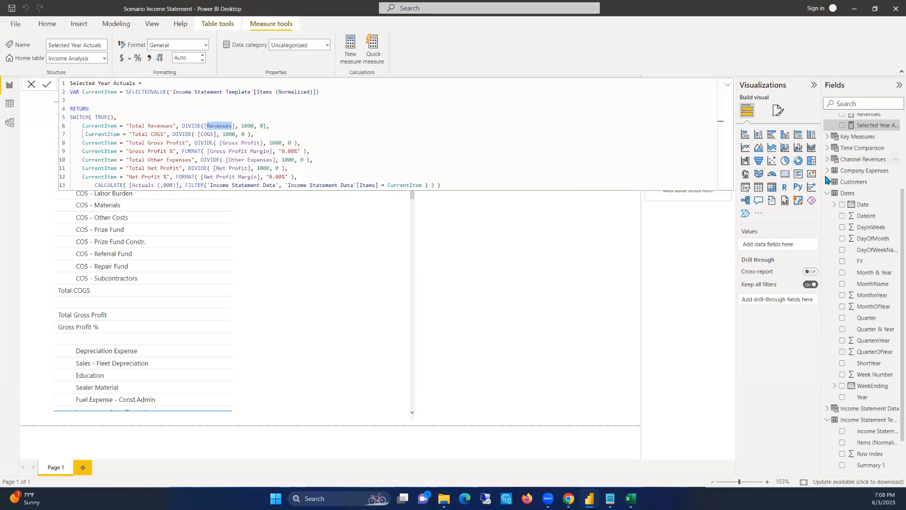
{"action": "scroll", "coordinate": [855, 137], "scroll_direction": "up", "scroll_amount": 3}
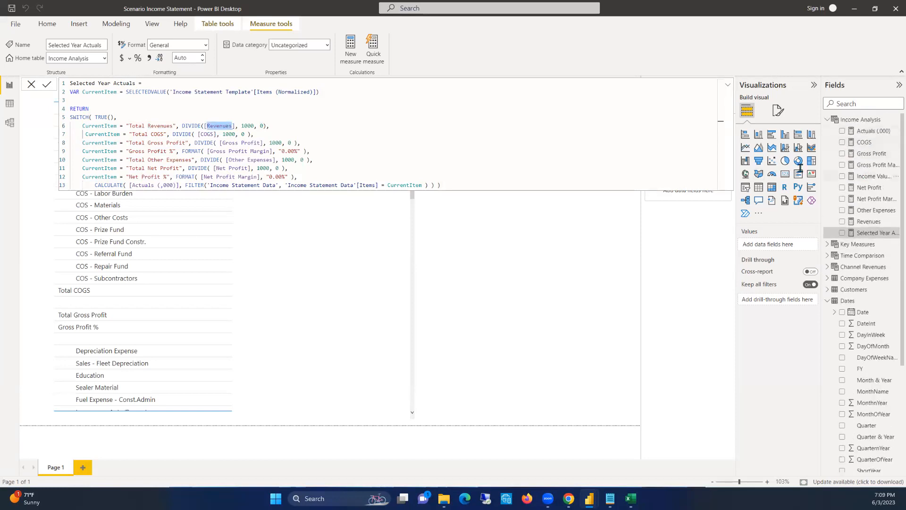
{"action": "left_click", "coordinate": [206, 135]}
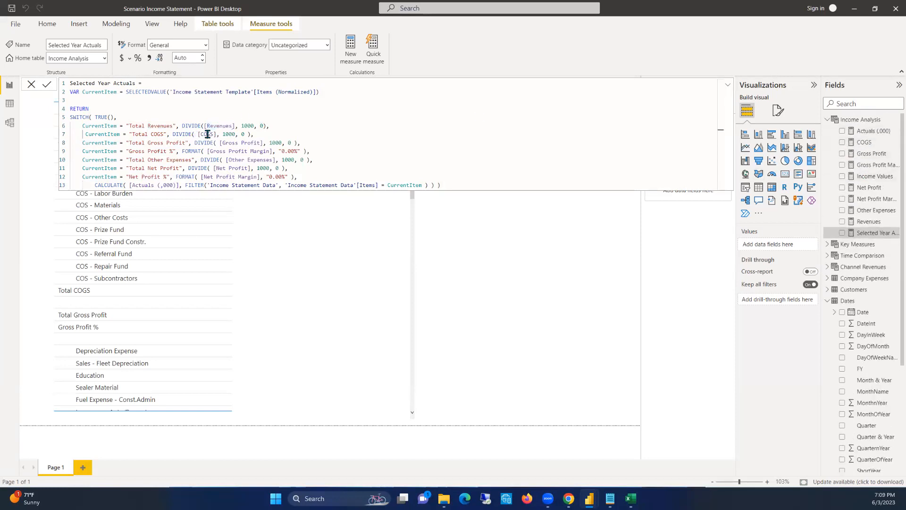
{"action": "left_click", "coordinate": [154, 134]}
{"action": "left_click", "coordinate": [179, 143]}
{"action": "left_click", "coordinate": [237, 142]}
Examine how the "Gross Profit %" condition formats the [Gross Profit Margin] measure as a percentage
{"action": "left_click", "coordinate": [143, 153]}
{"action": "left_click", "coordinate": [158, 151]}
{"action": "left_click", "coordinate": [172, 151]}
{"action": "left_click_drag", "start_coordinate": [272, 151], "coordinate": [210, 150]}
{"action": "left_click", "coordinate": [188, 150]}
{"action": "left_click", "coordinate": [296, 150]}
{"action": "left_click_drag", "start_coordinate": [296, 150], "coordinate": [283, 150]}
{"action": "left_click", "coordinate": [278, 151]}
Review the Total Other Expenses, Total Net Profit and Net Profit % conditions and the measures they use
{"action": "left_click", "coordinate": [158, 160]}
{"action": "left_click", "coordinate": [179, 157]}
{"action": "left_click", "coordinate": [227, 160]}
{"action": "left_click_drag", "start_coordinate": [228, 159], "coordinate": [272, 159]}
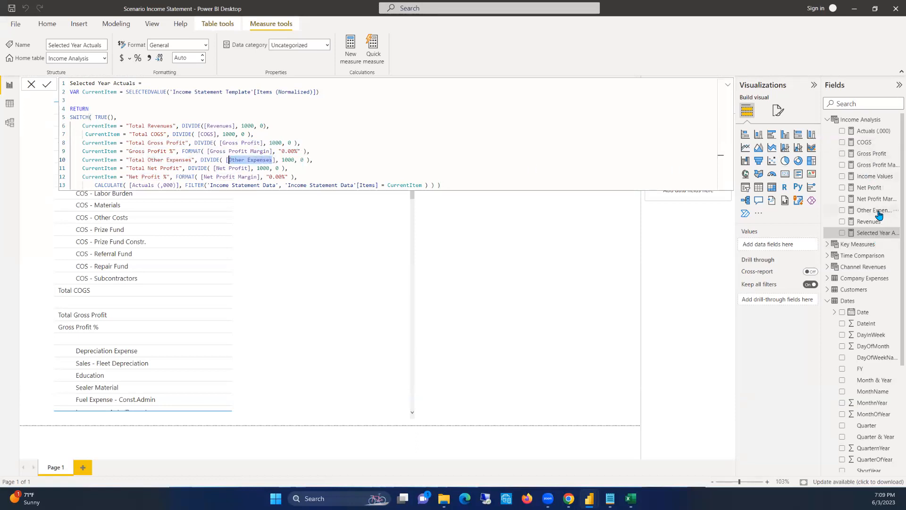
{"action": "left_click", "coordinate": [151, 167]}
{"action": "left_click", "coordinate": [188, 167]}
{"action": "left_click", "coordinate": [210, 167]}
{"action": "left_click", "coordinate": [291, 170]}
{"action": "left_click", "coordinate": [95, 176]}
{"action": "left_click", "coordinate": [176, 176]}
{"action": "left_click_drag", "start_coordinate": [254, 182], "coordinate": [218, 177]}
{"action": "left_click", "coordinate": [286, 177]}
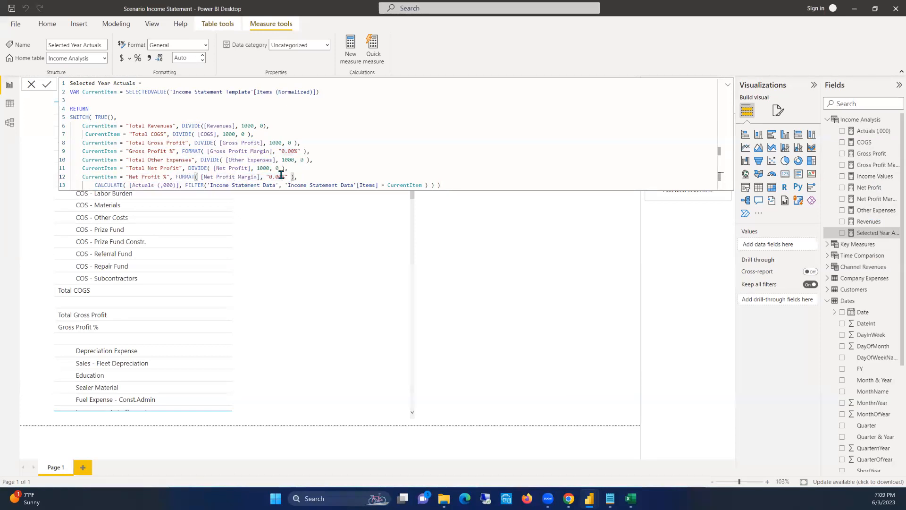
{"action": "left_click", "coordinate": [297, 177]}
{"action": "left_click_drag", "start_coordinate": [312, 180], "coordinate": [81, 122]}
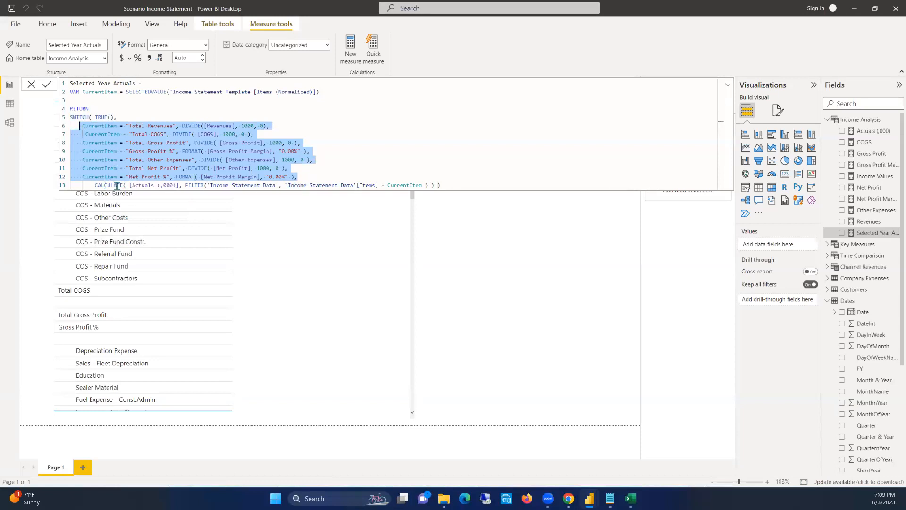
Examine the fallback CALCULATE expression and how its FILTER matches Income Statement Data items to CurrentItem
{"action": "left_click", "coordinate": [182, 184]}
{"action": "left_click", "coordinate": [177, 184]}
{"action": "left_click", "coordinate": [259, 185]}
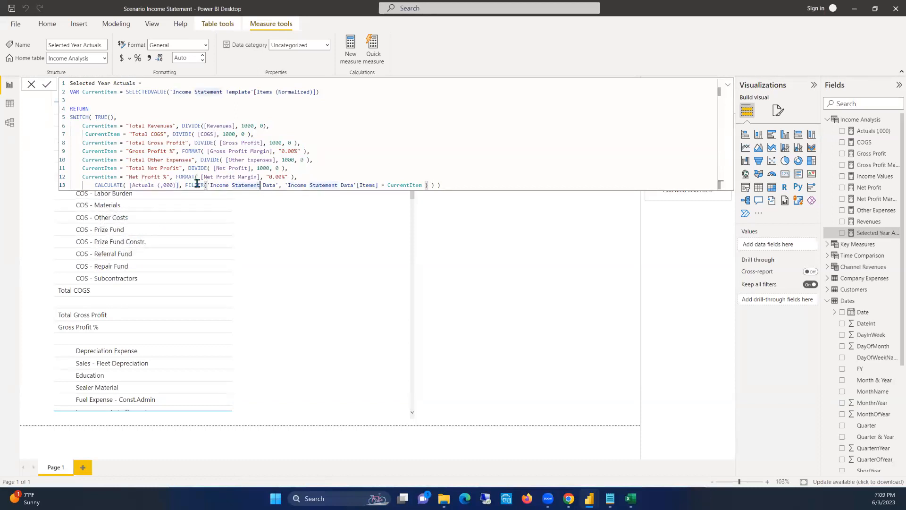
{"action": "left_click_drag", "start_coordinate": [178, 185], "coordinate": [151, 185]}
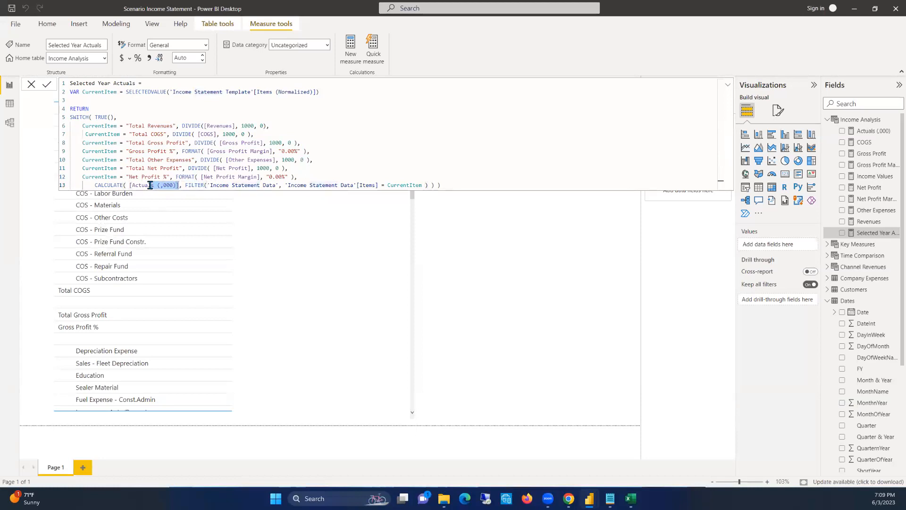
{"action": "left_click_drag", "start_coordinate": [428, 185], "coordinate": [290, 185]}
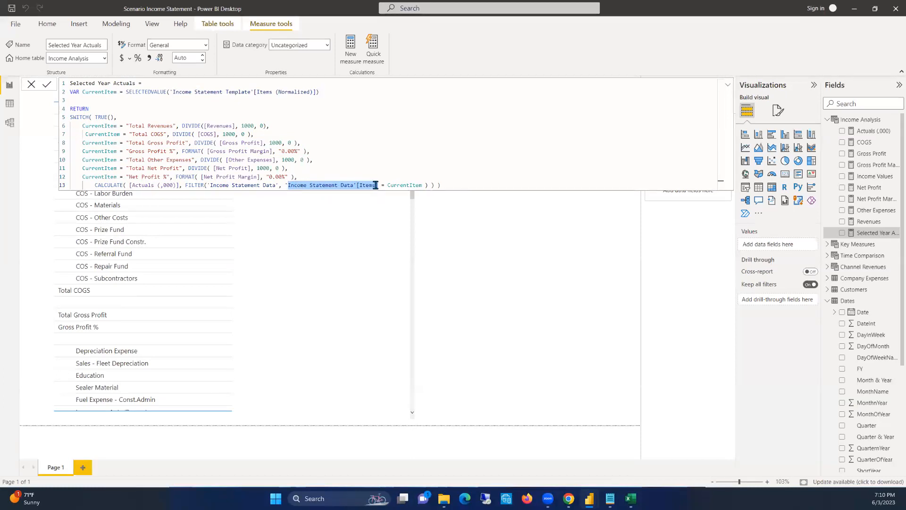
{"action": "left_click", "coordinate": [236, 186]}
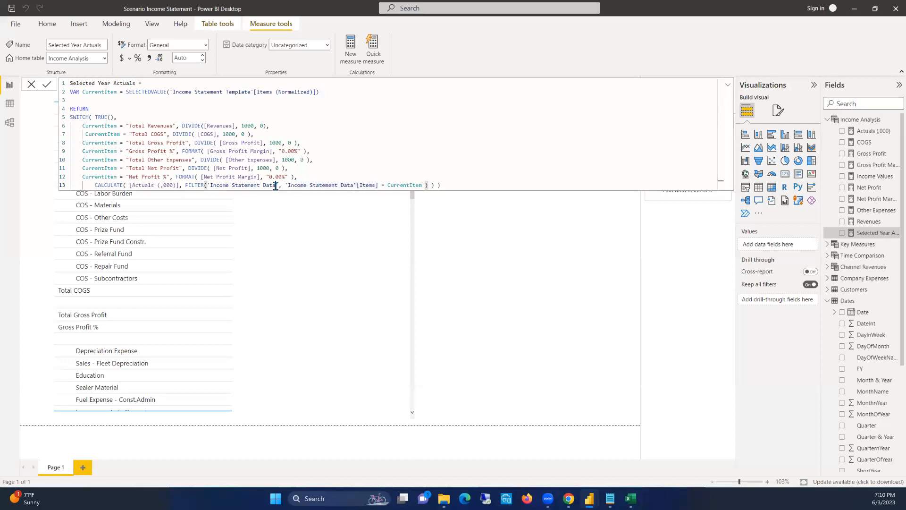
{"action": "triple_click", "coordinate": [349, 186]}
{"action": "left_click", "coordinate": [352, 185]}
{"action": "left_click", "coordinate": [366, 184]}
{"action": "left_click", "coordinate": [446, 184]}
Trace the order of the SWITCH function from its row conditions down to the final CALCULATE fallback
{"action": "left_click_drag", "start_coordinate": [449, 185], "coordinate": [72, 106]}
{"action": "left_click", "coordinate": [208, 177]}
{"action": "left_click_drag", "start_coordinate": [311, 178], "coordinate": [73, 126]}
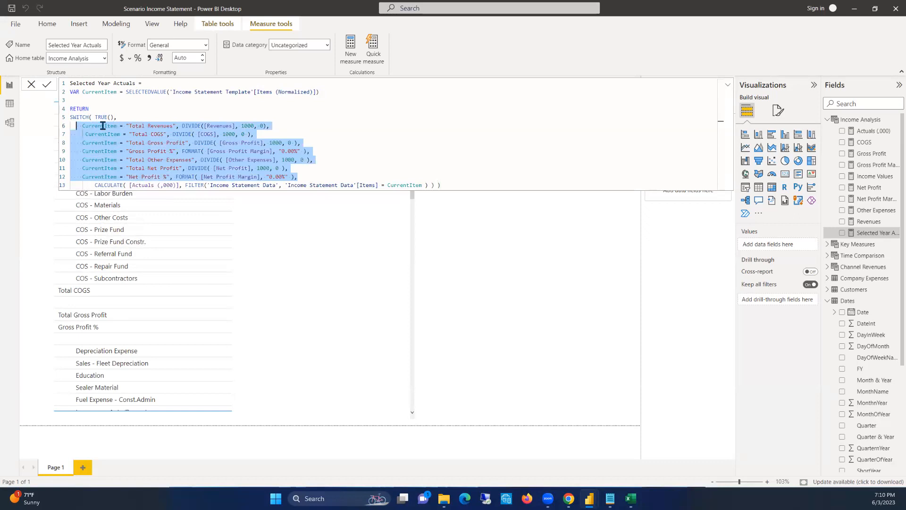
{"action": "left_click", "coordinate": [217, 126]}
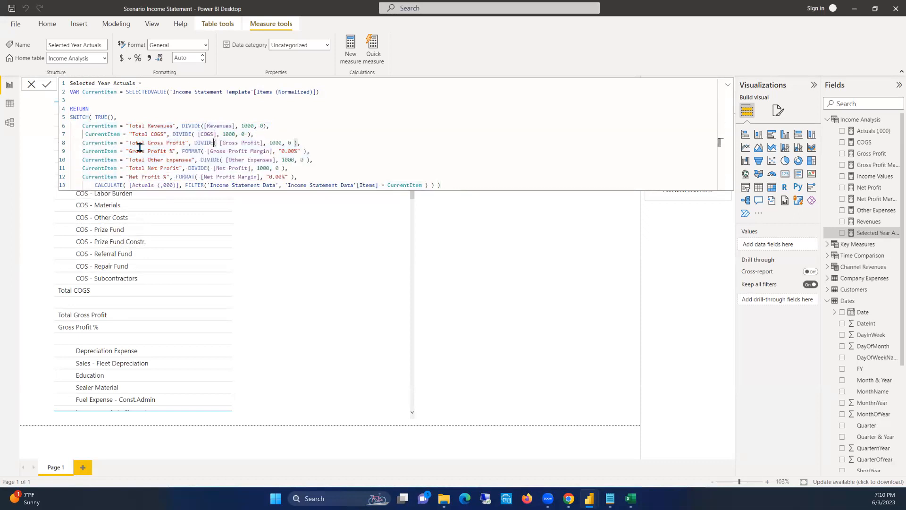
{"action": "left_click", "coordinate": [107, 161]}
{"action": "left_click", "coordinate": [189, 176]}
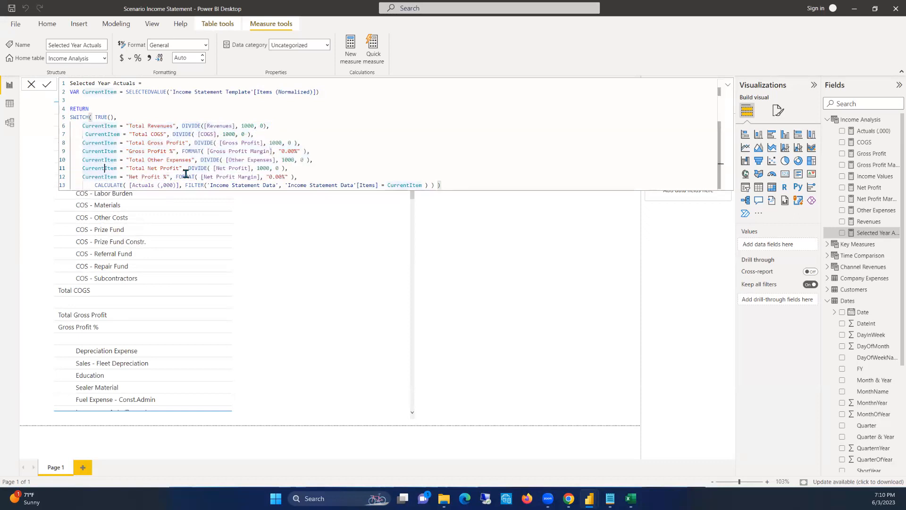
{"action": "left_click_drag", "start_coordinate": [93, 185], "coordinate": [427, 184]}
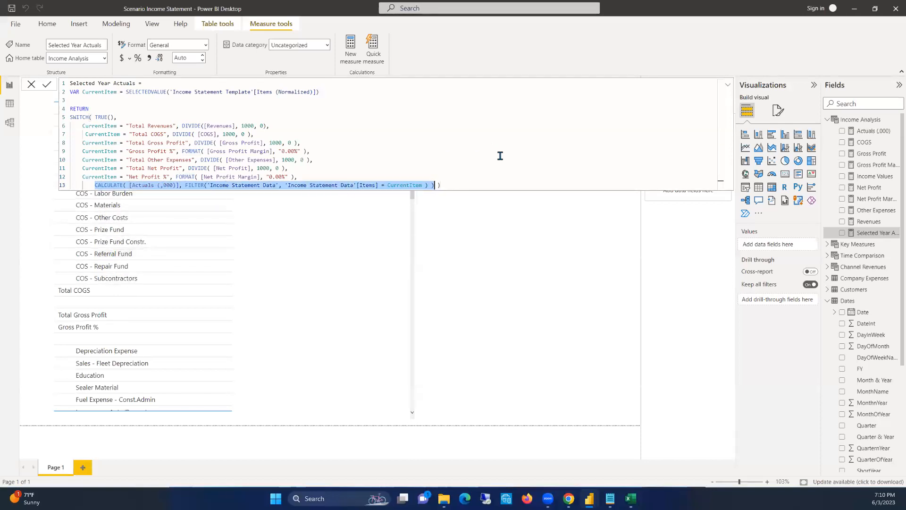
Commit the Selected Year Actuals formula and collapse the formula editor to reveal the income statement table
{"action": "left_click", "coordinate": [495, 180]}
{"action": "key", "text": "Return"}
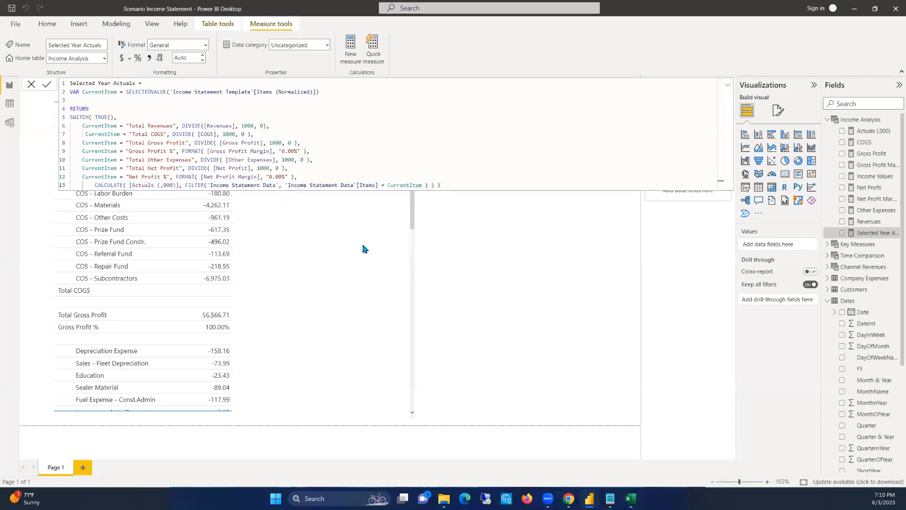
{"action": "left_click", "coordinate": [728, 84]}
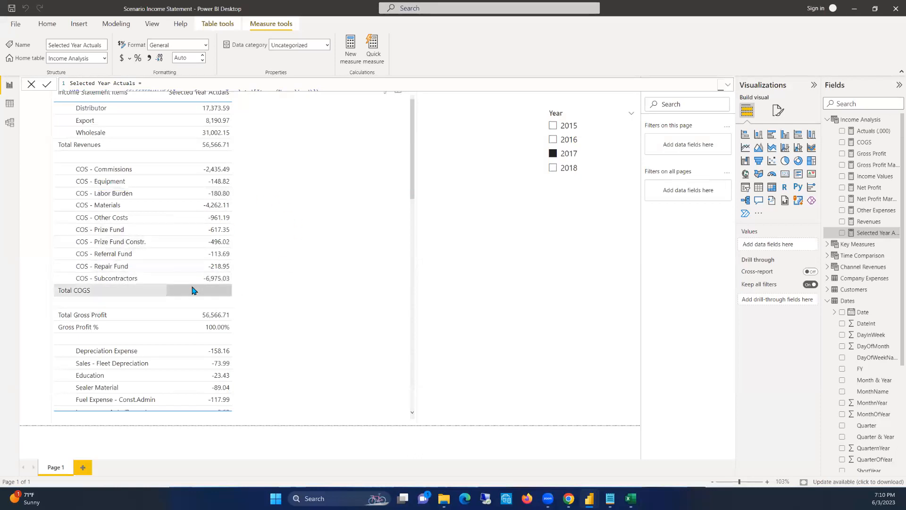
Add a card visual and test the COGS and Net Profit measures in it one at a time
{"action": "left_click", "coordinate": [867, 143]}
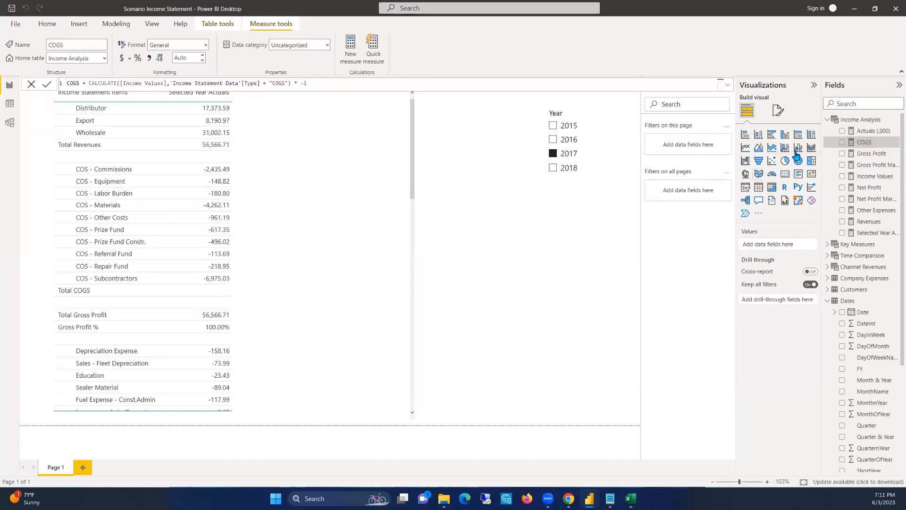
{"action": "left_click", "coordinate": [785, 175]}
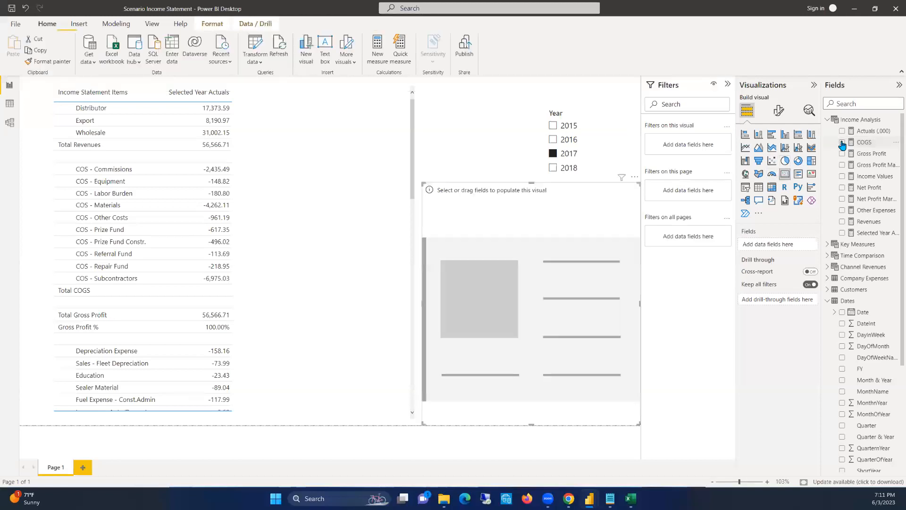
{"action": "left_click", "coordinate": [843, 143]}
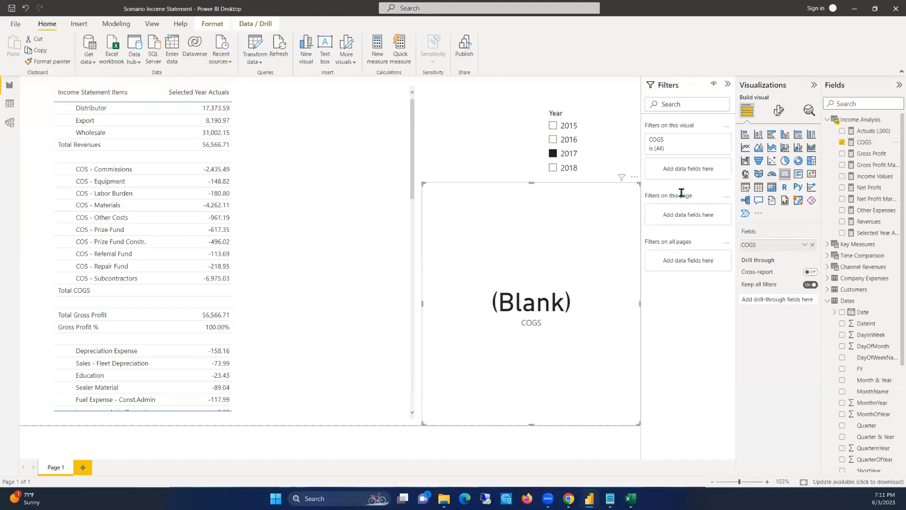
{"action": "left_click", "coordinate": [842, 143]}
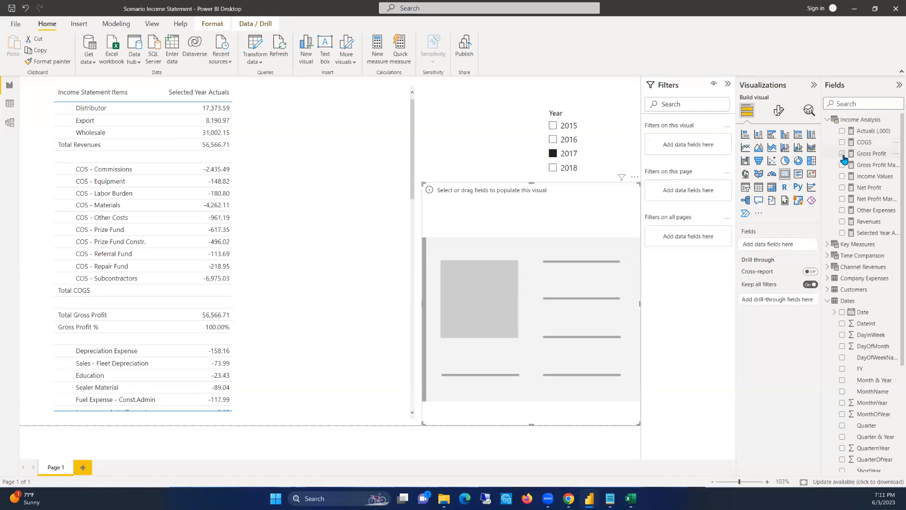
{"action": "left_click", "coordinate": [843, 188]}
{"action": "left_click", "coordinate": [842, 189]}
Compare the COGS measure's filter condition with the distinct values in the Type column of the Income Statement Data table
{"action": "left_click", "coordinate": [867, 143]}
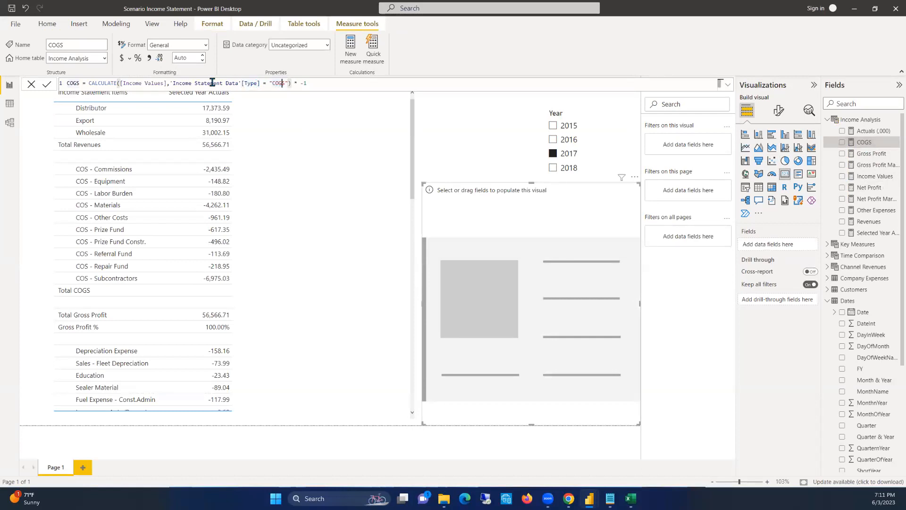
{"action": "left_click", "coordinate": [250, 83]}
{"action": "left_click", "coordinate": [289, 83]}
{"action": "left_click", "coordinate": [827, 303]}
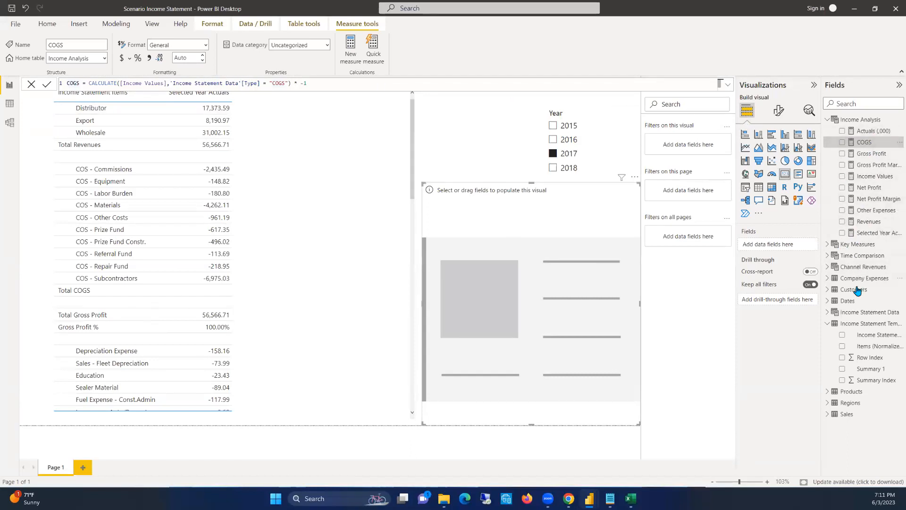
{"action": "left_click", "coordinate": [857, 313]}
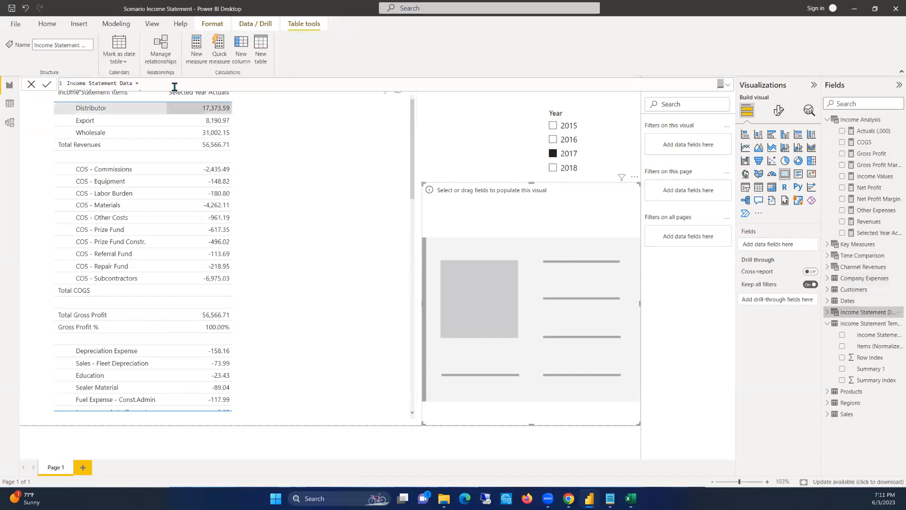
{"action": "left_click", "coordinate": [9, 103]}
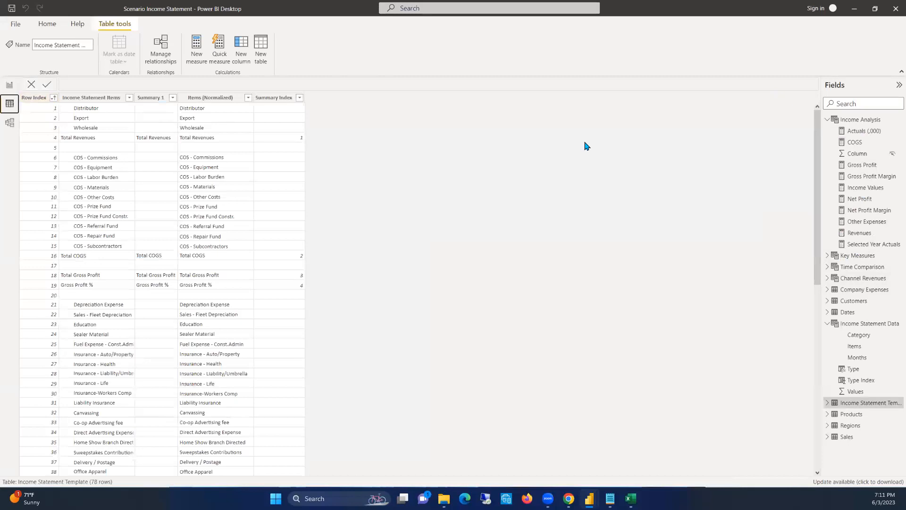
{"action": "left_click", "coordinate": [868, 324]}
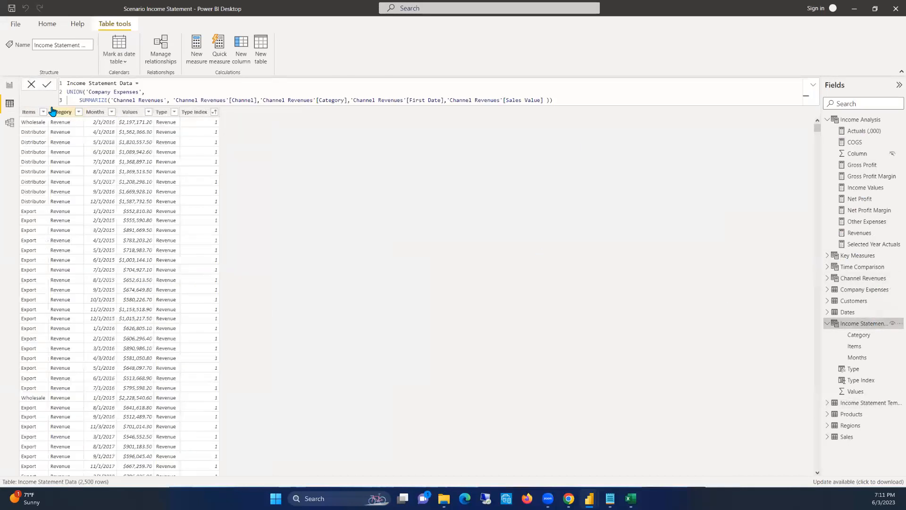
{"action": "left_click", "coordinate": [173, 112]}
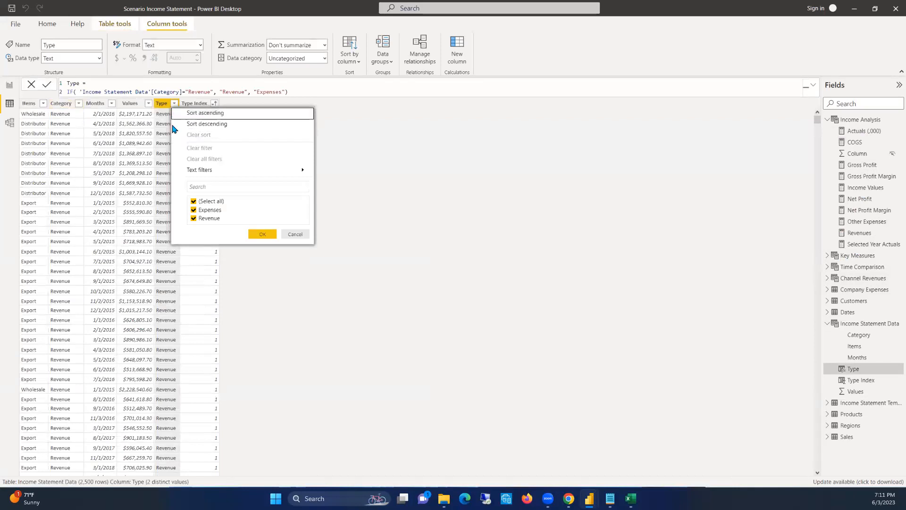
{"action": "left_click", "coordinate": [293, 235]}
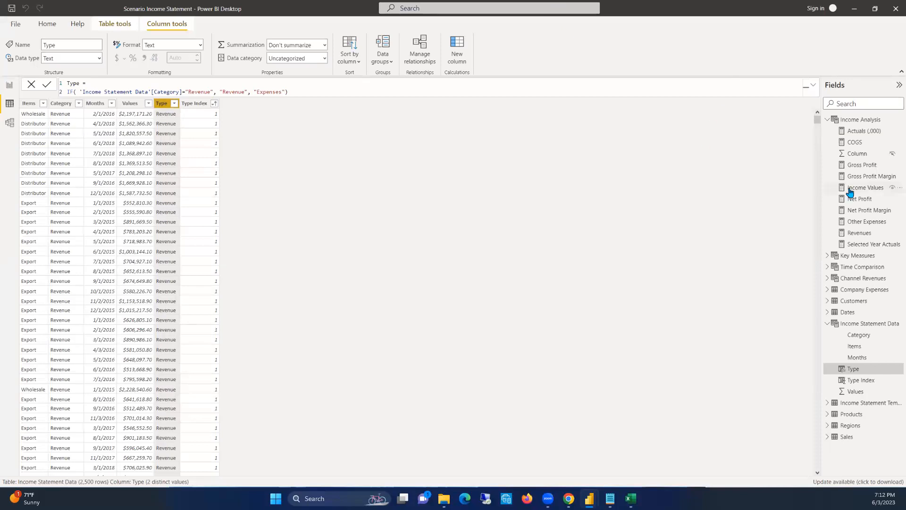
Change the COGS measure to filter on 'Income Statement Data'[Category] = "COGS" and return to the report page
{"action": "left_click", "coordinate": [856, 143]}
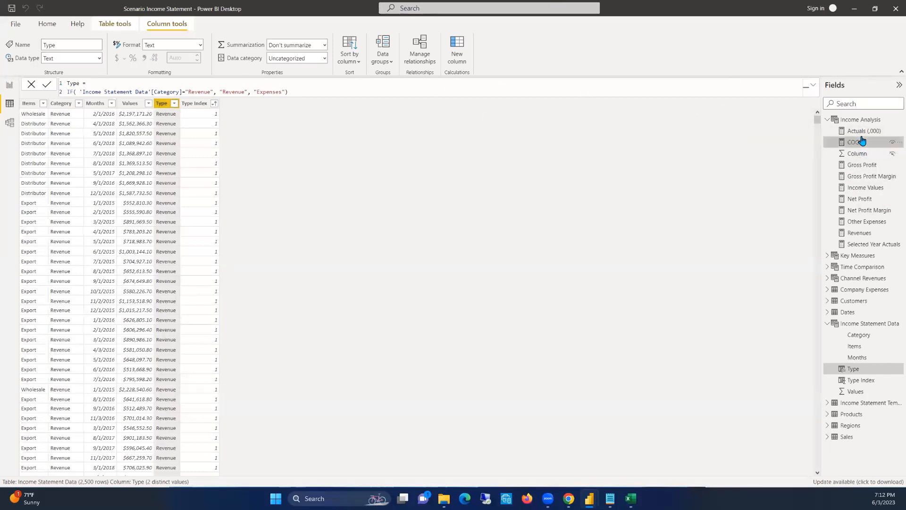
{"action": "double_click", "coordinate": [254, 83]}
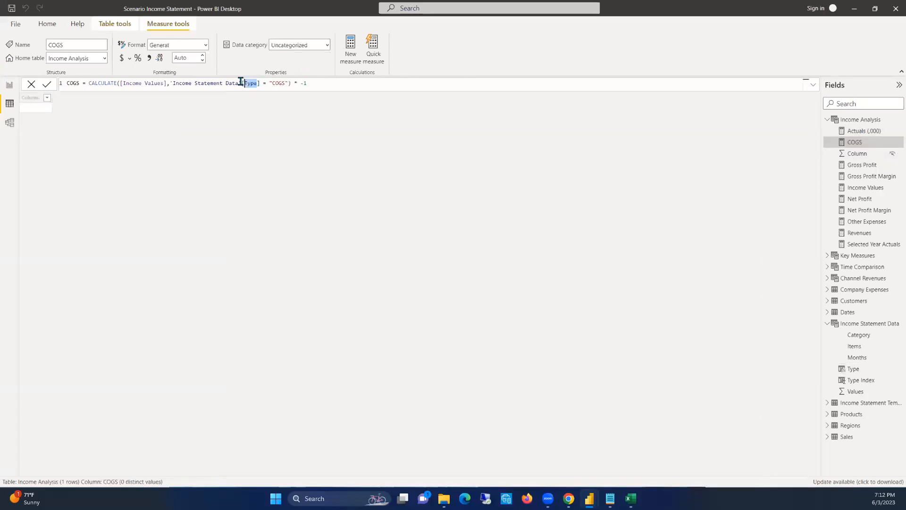
{"action": "type", "text": "Categ"}
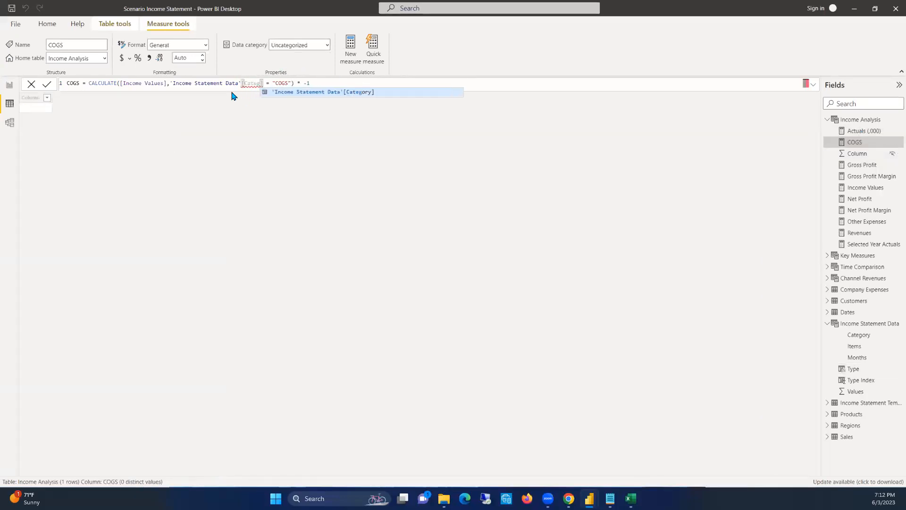
{"action": "key", "text": "Tab"}
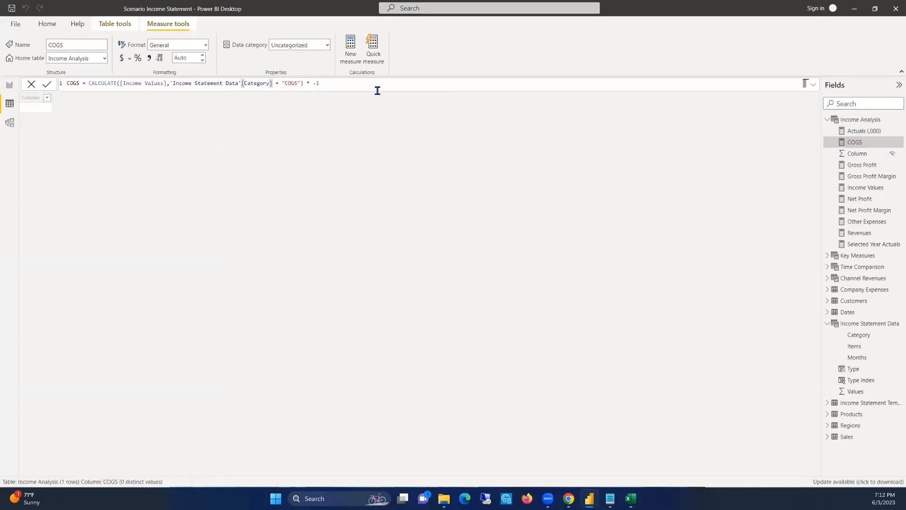
{"action": "left_click", "coordinate": [9, 87]}
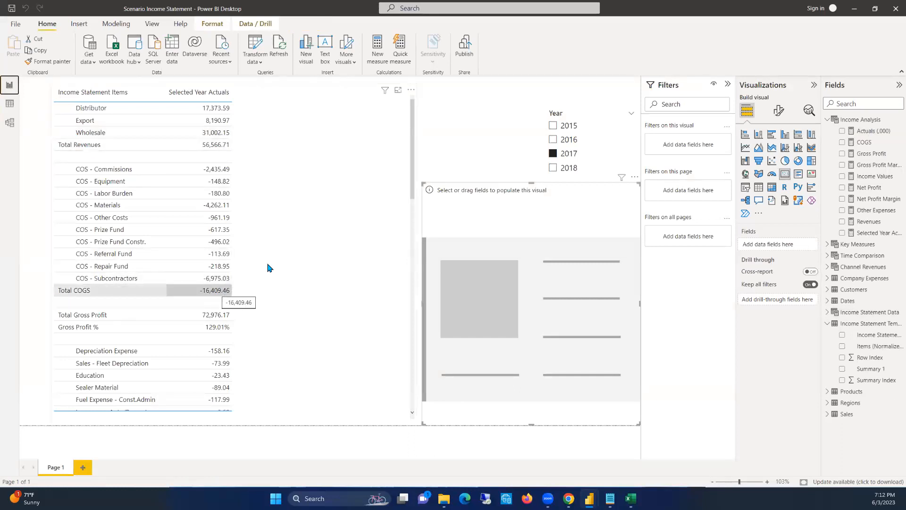
Delete the empty card visual from the report page and select the income statement table
{"action": "left_click", "coordinate": [634, 180]}
{"action": "left_click", "coordinate": [653, 193]}
{"action": "left_click", "coordinate": [370, 124]}
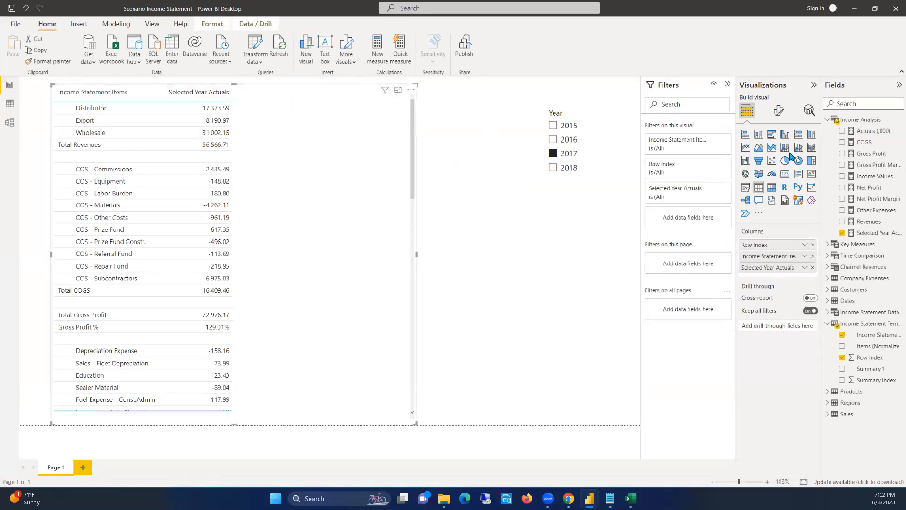
Format the Selected Year Actuals measure as currency with 2 decimal places
{"action": "left_click", "coordinate": [866, 233]}
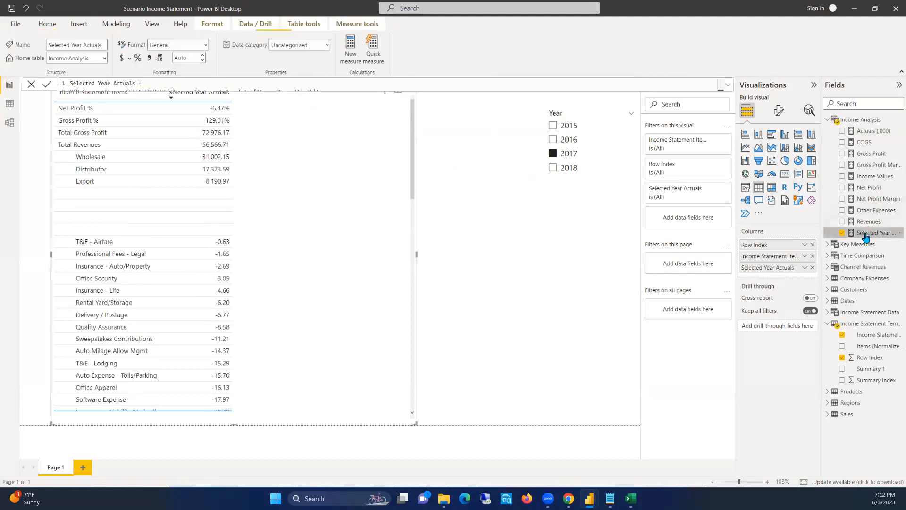
{"action": "left_click", "coordinate": [104, 59]}
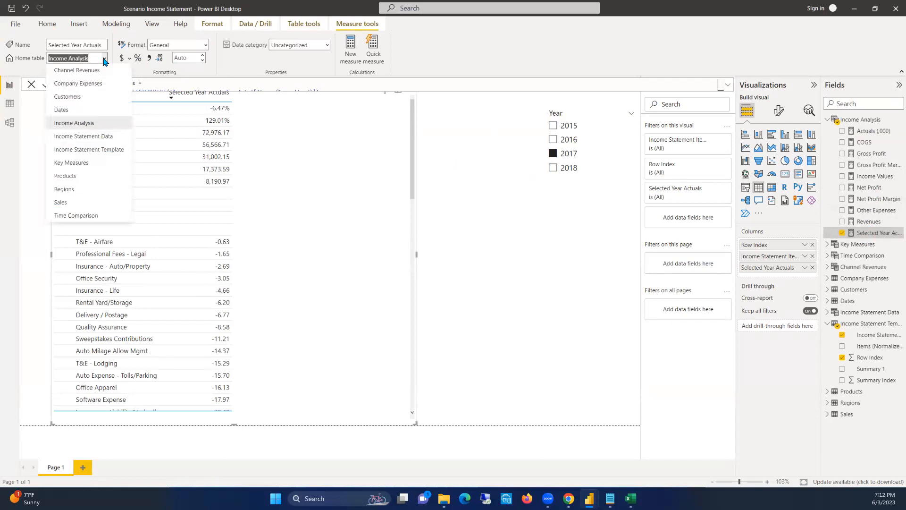
{"action": "left_click", "coordinate": [488, 62]}
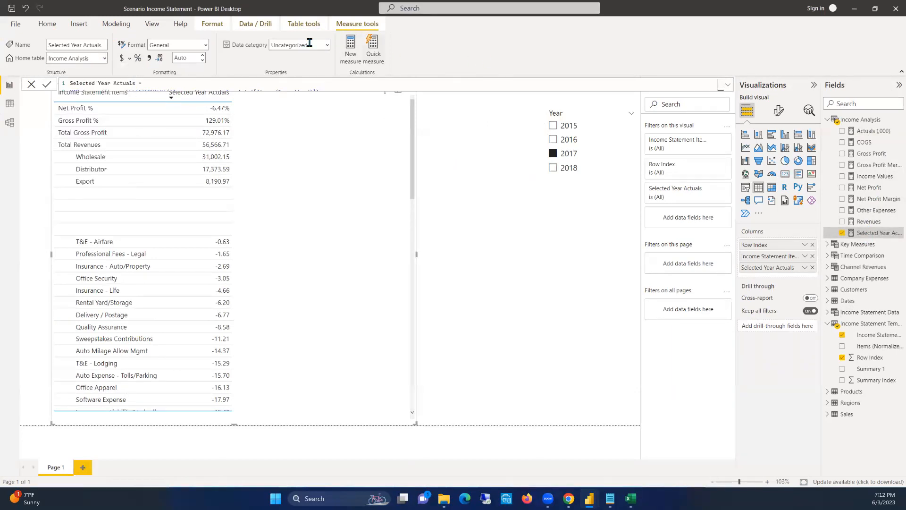
{"action": "left_click", "coordinate": [122, 58]}
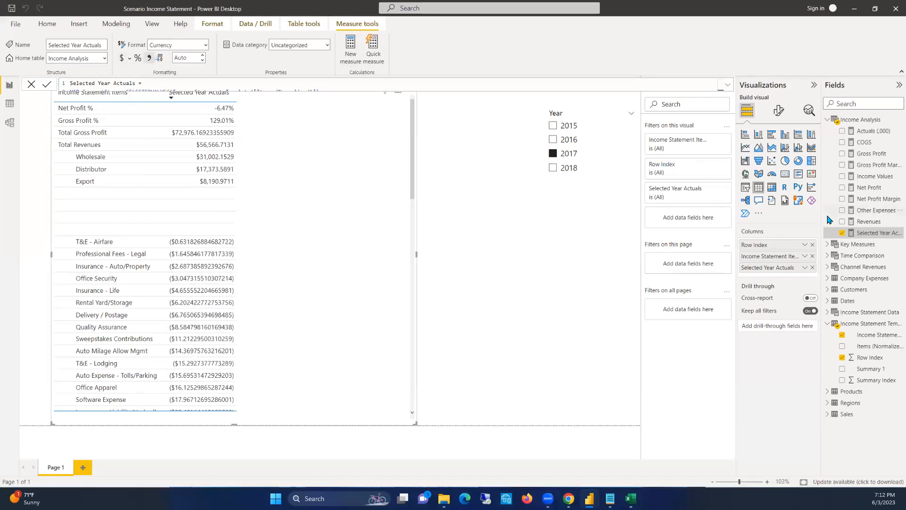
{"action": "left_click", "coordinate": [181, 58]}
{"action": "type", "text": "2"}
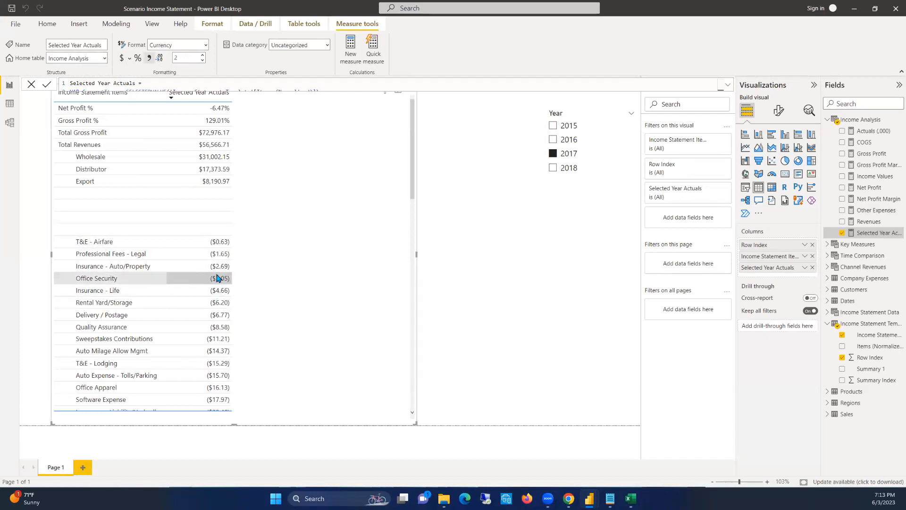
{"action": "scroll", "coordinate": [216, 278], "scroll_direction": "down", "scroll_amount": 4}
{"action": "scroll", "coordinate": [217, 278], "scroll_direction": "up", "scroll_amount": 4}
{"action": "scroll", "coordinate": [217, 278], "scroll_direction": "down", "scroll_amount": 1}
{"action": "scroll", "coordinate": [217, 277], "scroll_direction": "up", "scroll_amount": 1}
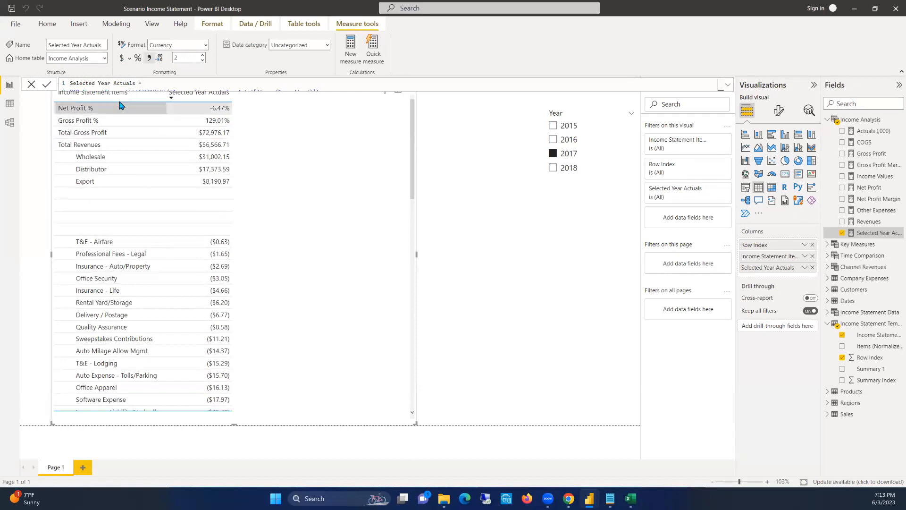
{"action": "left_click", "coordinate": [482, 170]}
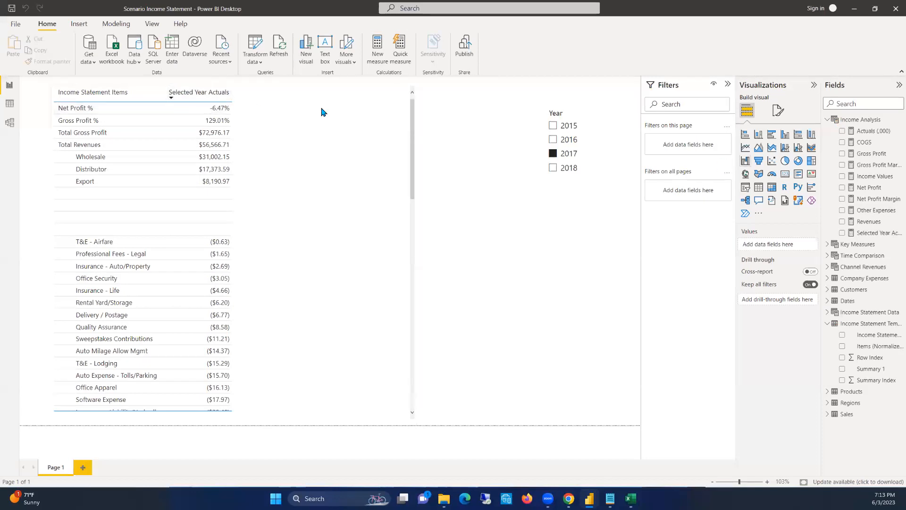
Widen the hidden Row Index column in the income statement table and sort the table by it in ascending order
{"action": "left_click", "coordinate": [54, 93]}
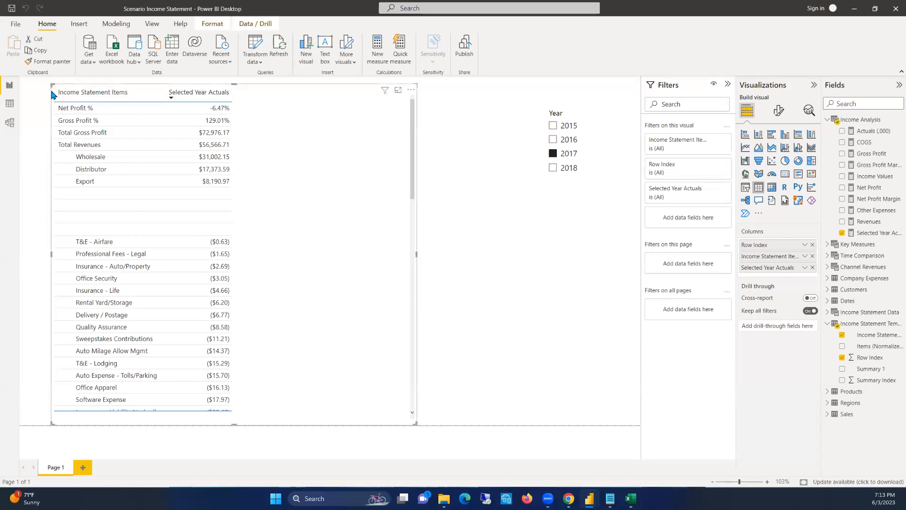
{"action": "left_click_drag", "start_coordinate": [55, 89], "coordinate": [86, 90]}
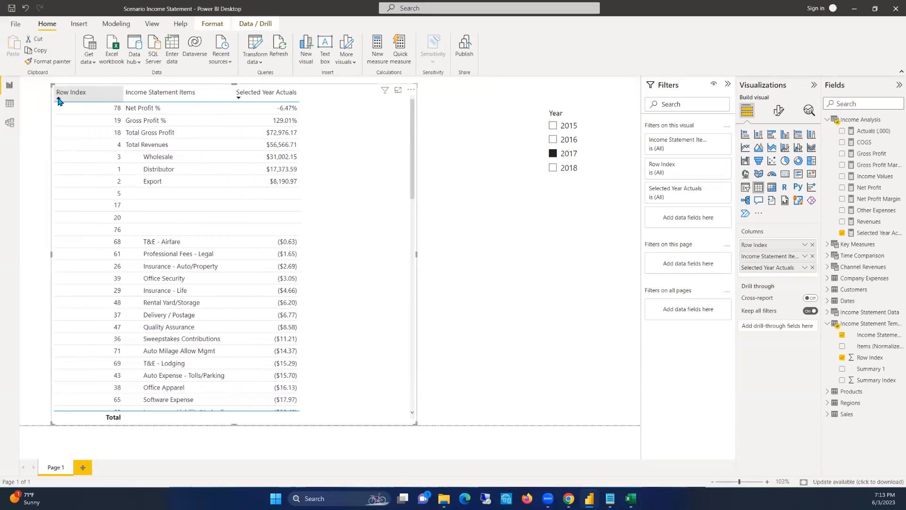
{"action": "left_click", "coordinate": [58, 99]}
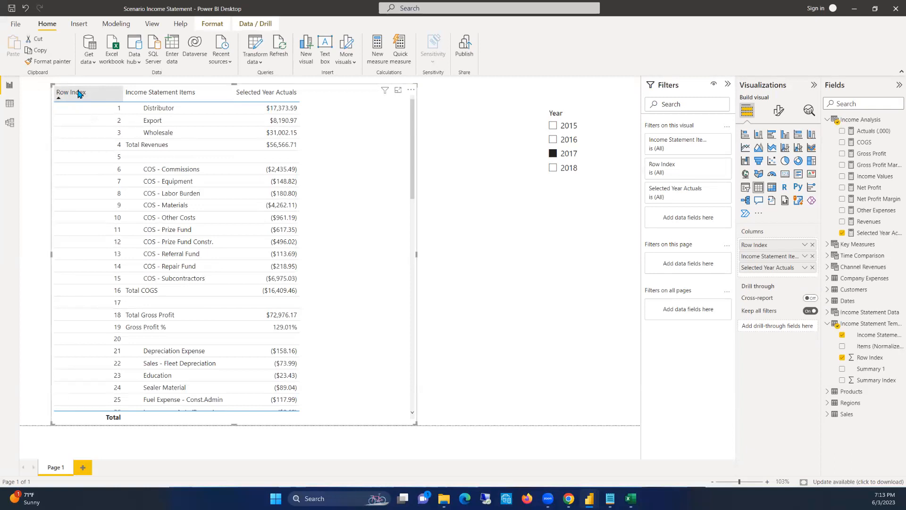
{"action": "left_click", "coordinate": [122, 94]}
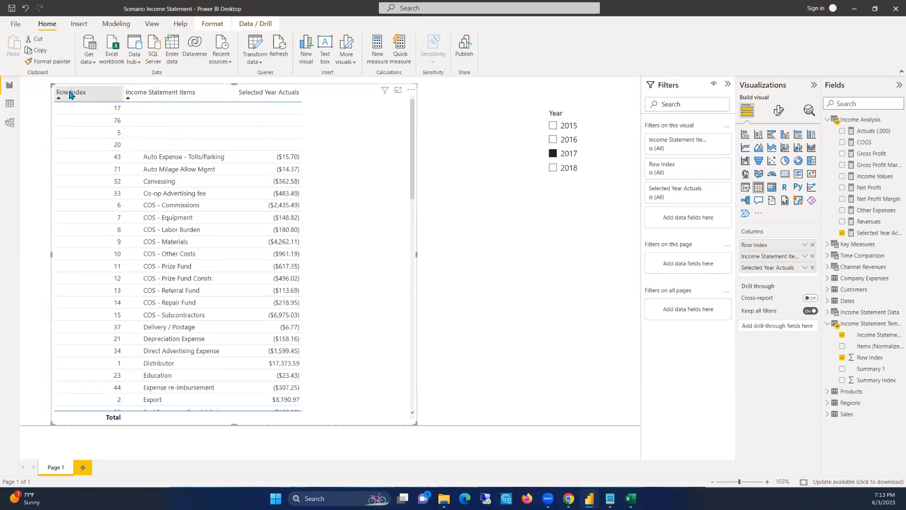
{"action": "left_click", "coordinate": [104, 94]}
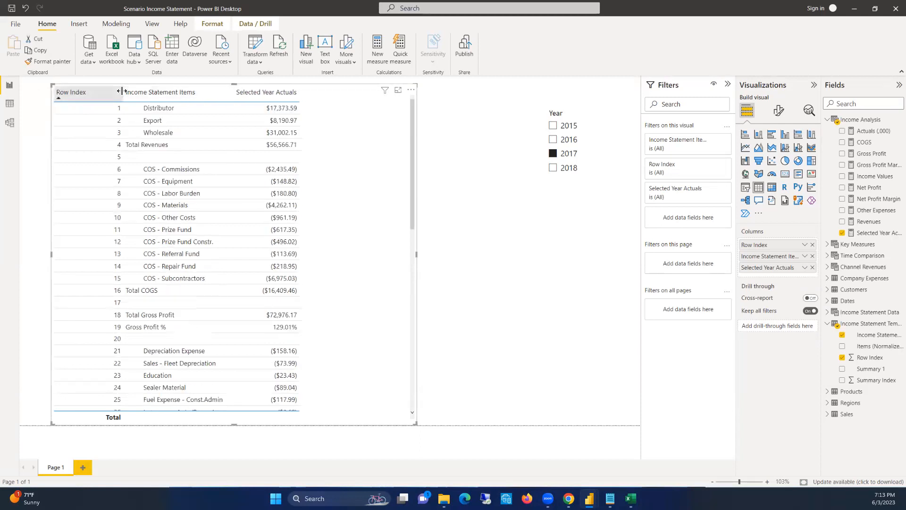
Collapse the Row Index column to hide it from the income statement table
{"action": "left_click_drag", "start_coordinate": [122, 92], "coordinate": [55, 89]}
{"action": "scroll", "coordinate": [344, 176], "scroll_direction": "down", "scroll_amount": 1}
{"action": "scroll", "coordinate": [338, 172], "scroll_direction": "up", "scroll_amount": 2}
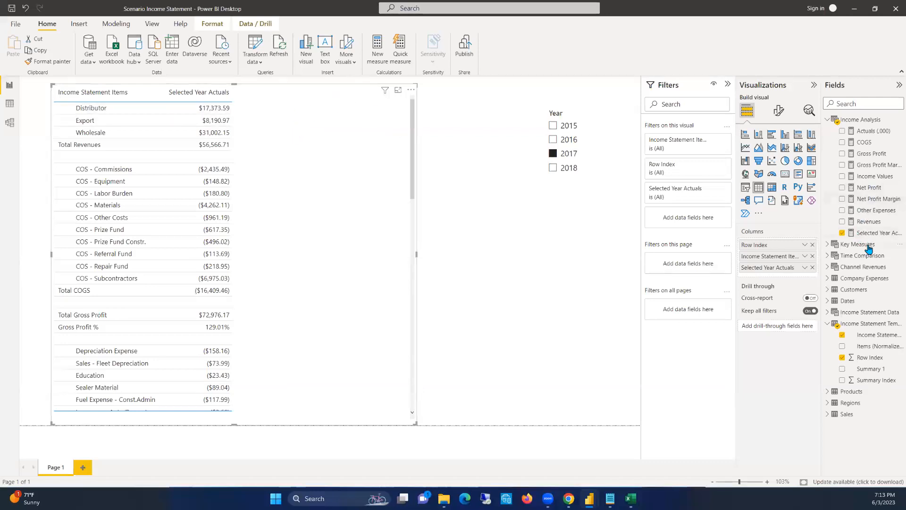
Expand the Time Comparison measures and review the Selected Year Actuals values through the whole income statement table
{"action": "left_click", "coordinate": [865, 325]}
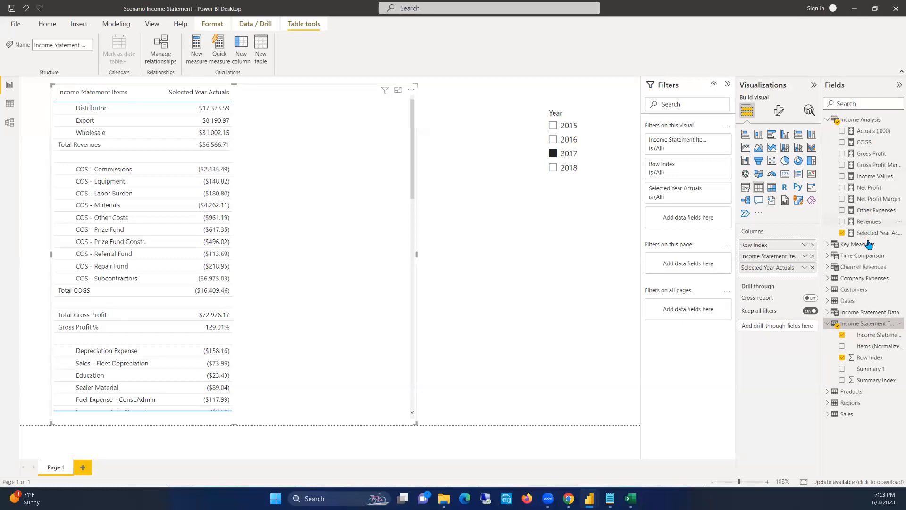
{"action": "left_click", "coordinate": [830, 256]}
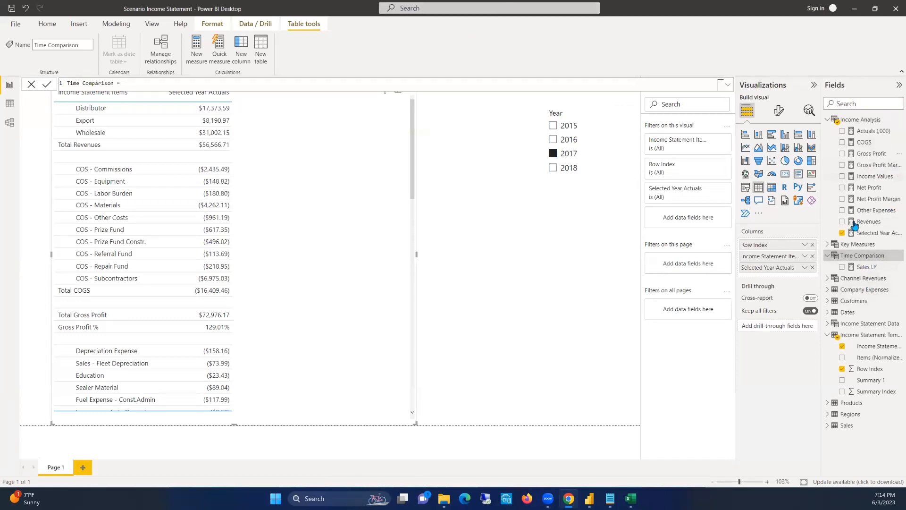
{"action": "left_click", "coordinate": [880, 234]}
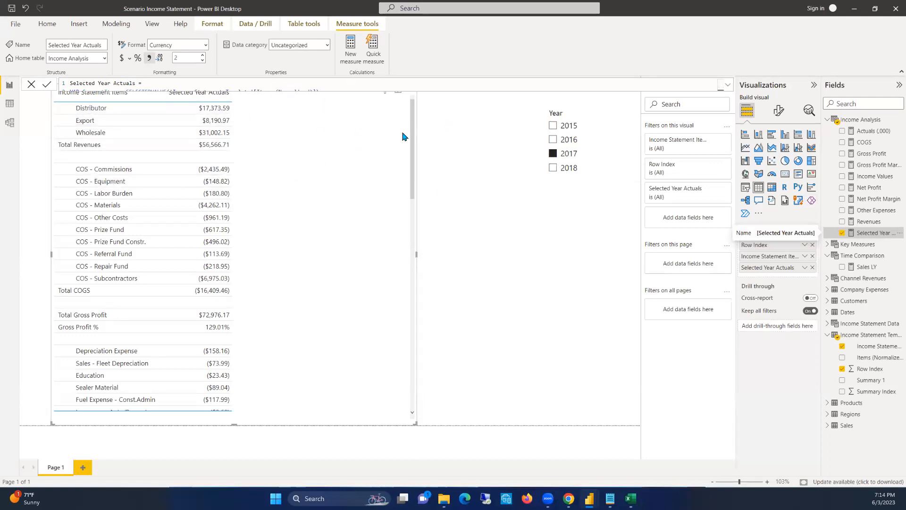
{"action": "scroll", "coordinate": [259, 199], "scroll_direction": "down", "scroll_amount": 3}
{"action": "scroll", "coordinate": [259, 200], "scroll_direction": "down", "scroll_amount": 6}
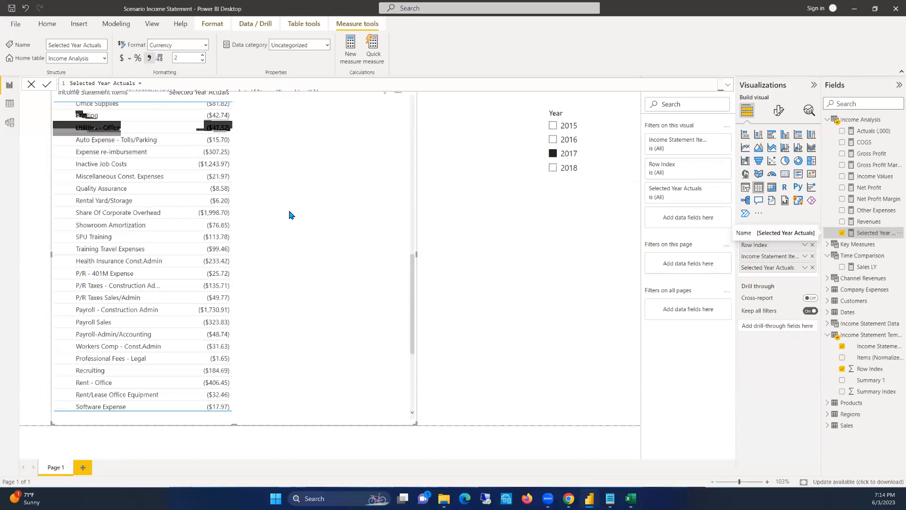
{"action": "left_click_drag", "start_coordinate": [409, 367], "coordinate": [401, 111]}
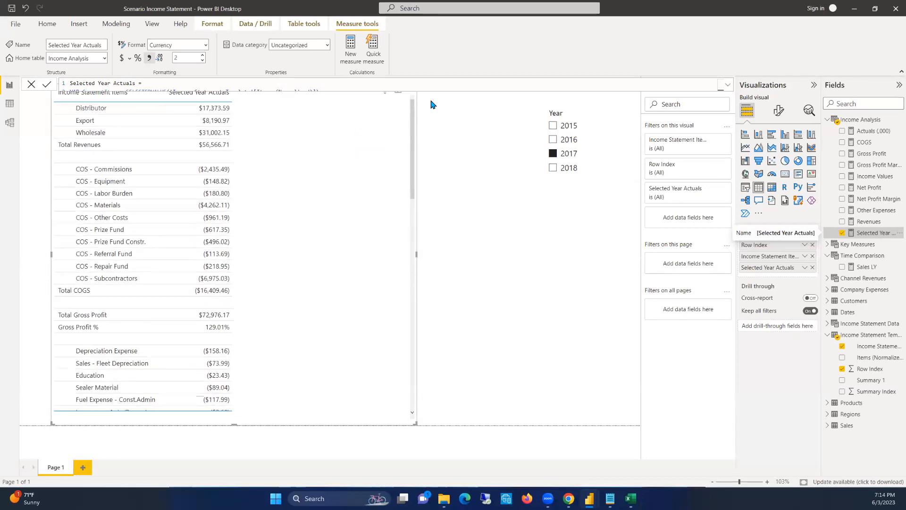
Collapse the Filters pane and check the income statement with the Year slicer cleared, set to 2016, and set back to 2017
{"action": "left_click", "coordinate": [476, 140]}
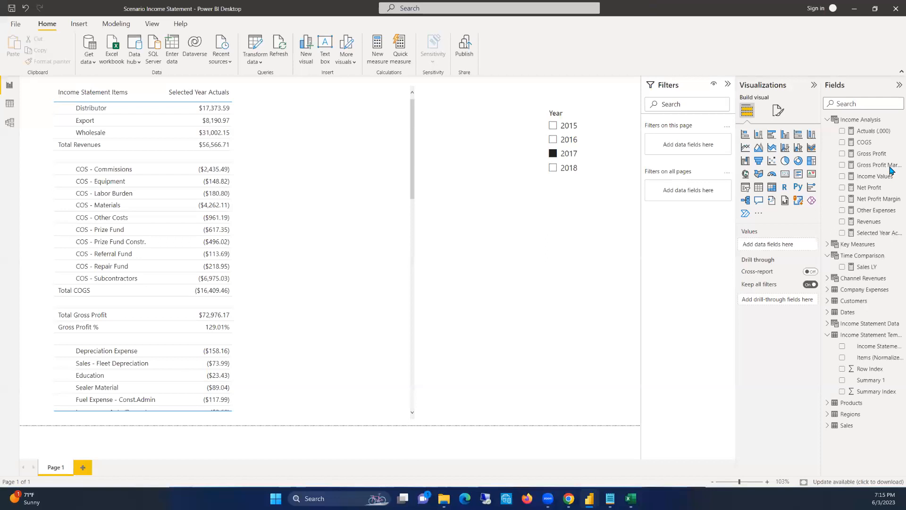
{"action": "left_click", "coordinate": [728, 84]}
{"action": "left_click", "coordinate": [616, 160]}
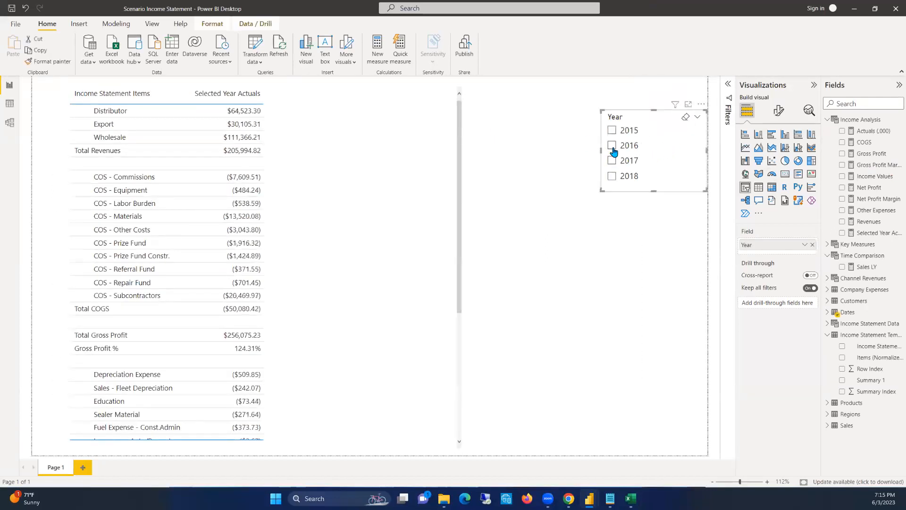
{"action": "left_click", "coordinate": [612, 146]}
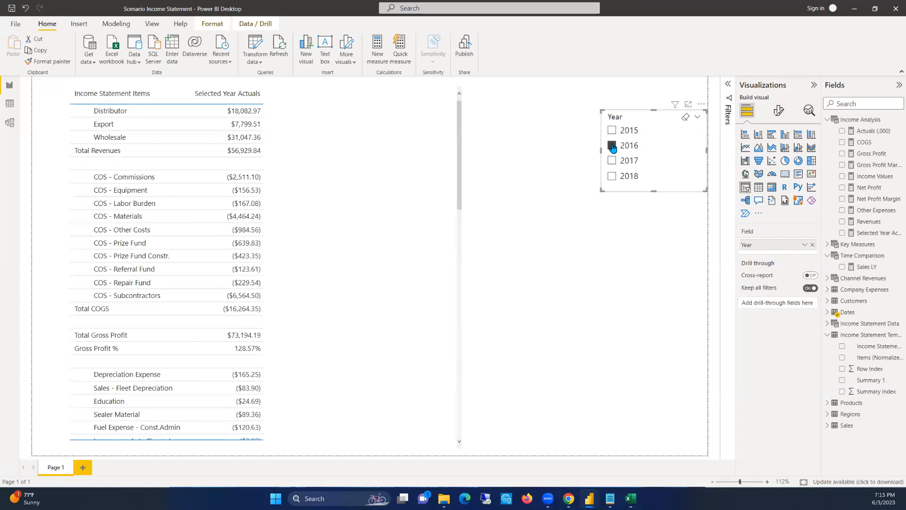
{"action": "left_click", "coordinate": [612, 160]}
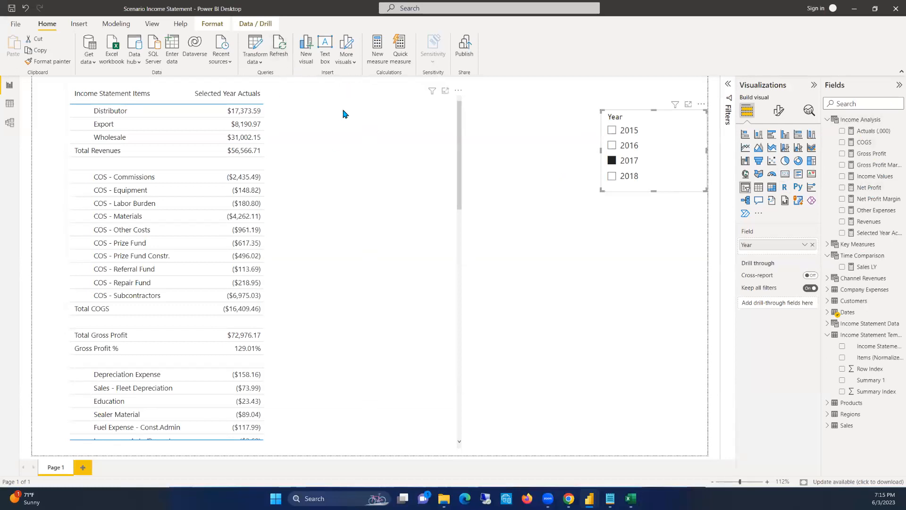
{"action": "left_click", "coordinate": [503, 154]}
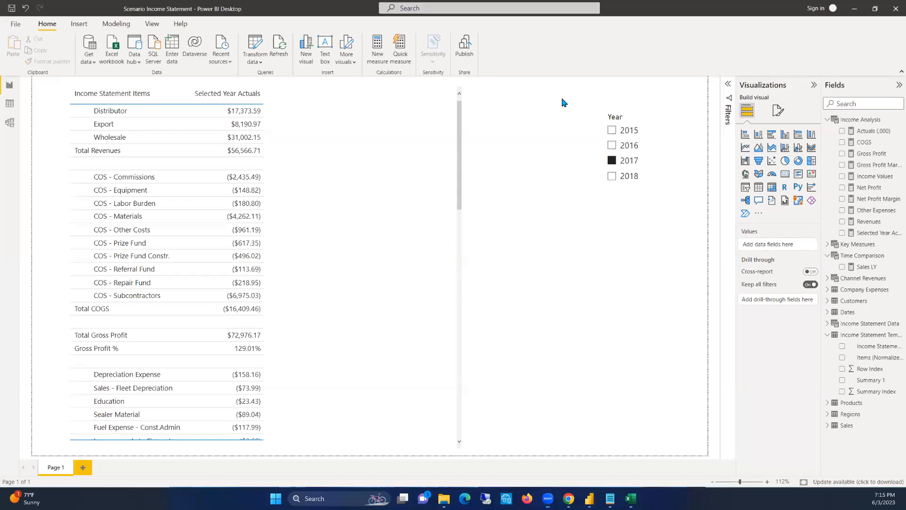
Narrow the income statement table visual by about a quarter of its width and shorten it slightly from its lower edge
{"action": "left_click", "coordinate": [310, 90]}
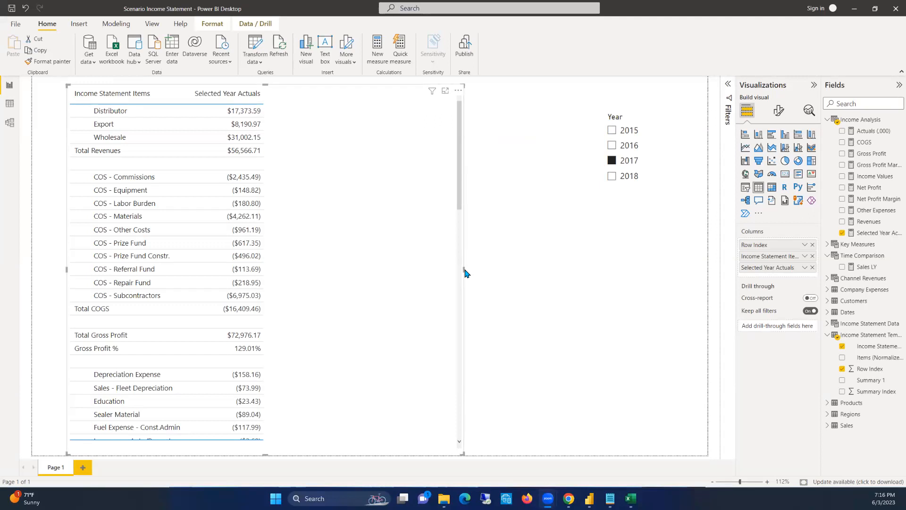
{"action": "left_click_drag", "start_coordinate": [463, 270], "coordinate": [369, 274]}
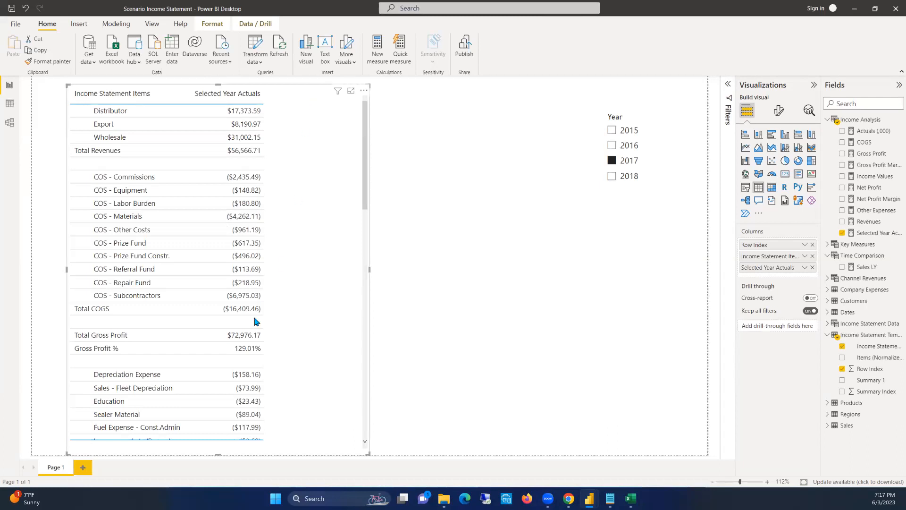
{"action": "left_click_drag", "start_coordinate": [220, 457], "coordinate": [215, 444]}
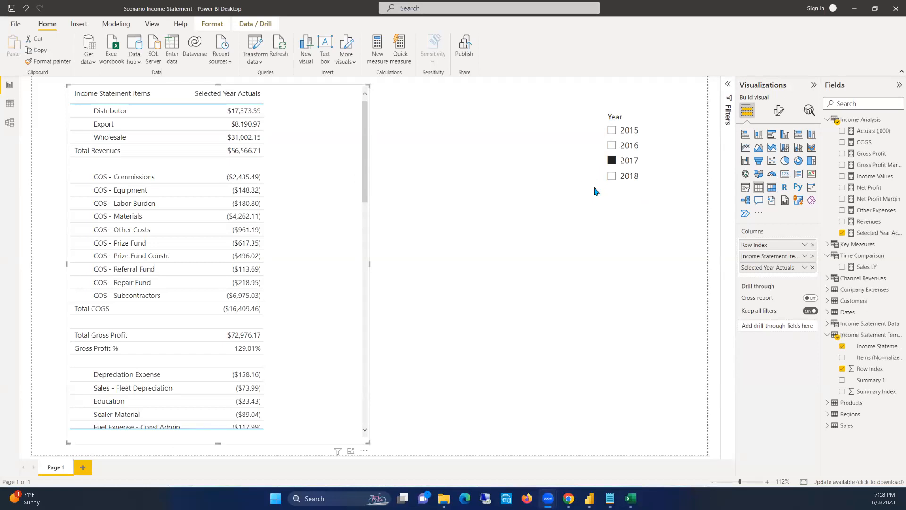
{"action": "left_click_drag", "start_coordinate": [364, 146], "coordinate": [528, 100]}
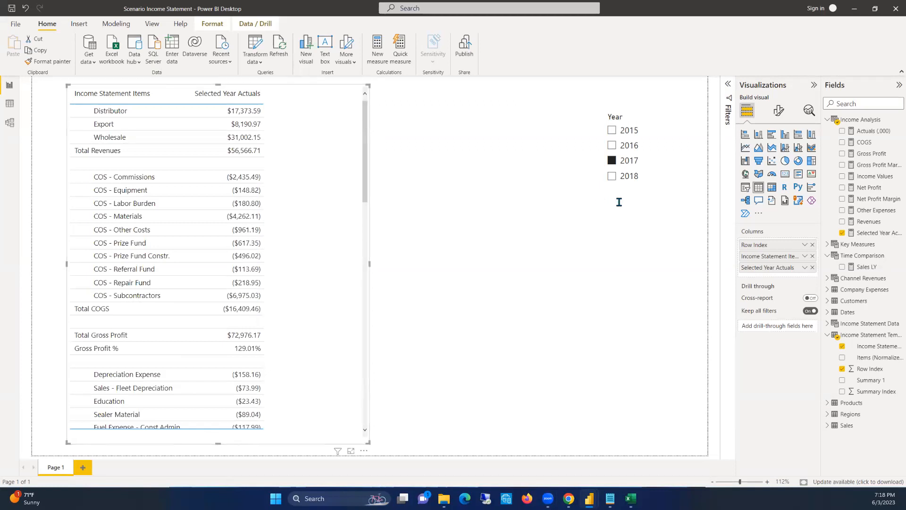